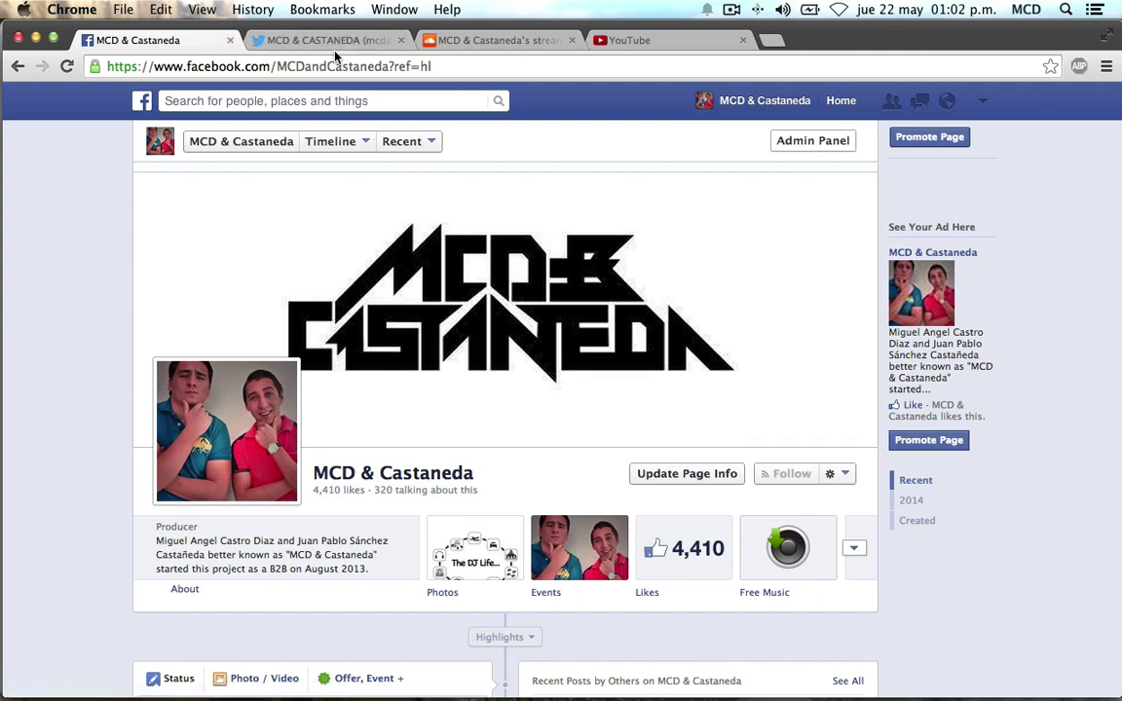
Step: Look through the artist's Twitter, SoundCloud and YouTube pages, including the YouTube channel's Originals, Bootlegs and Tutorials sections
click(301, 40)
click(481, 45)
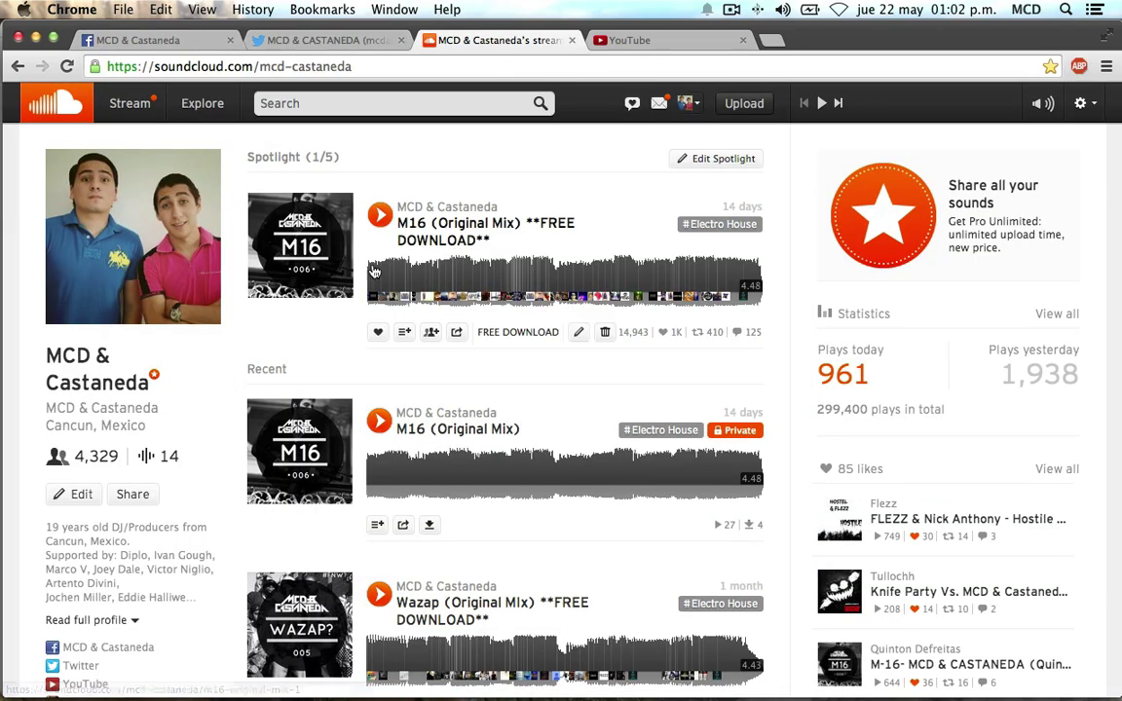
click(645, 47)
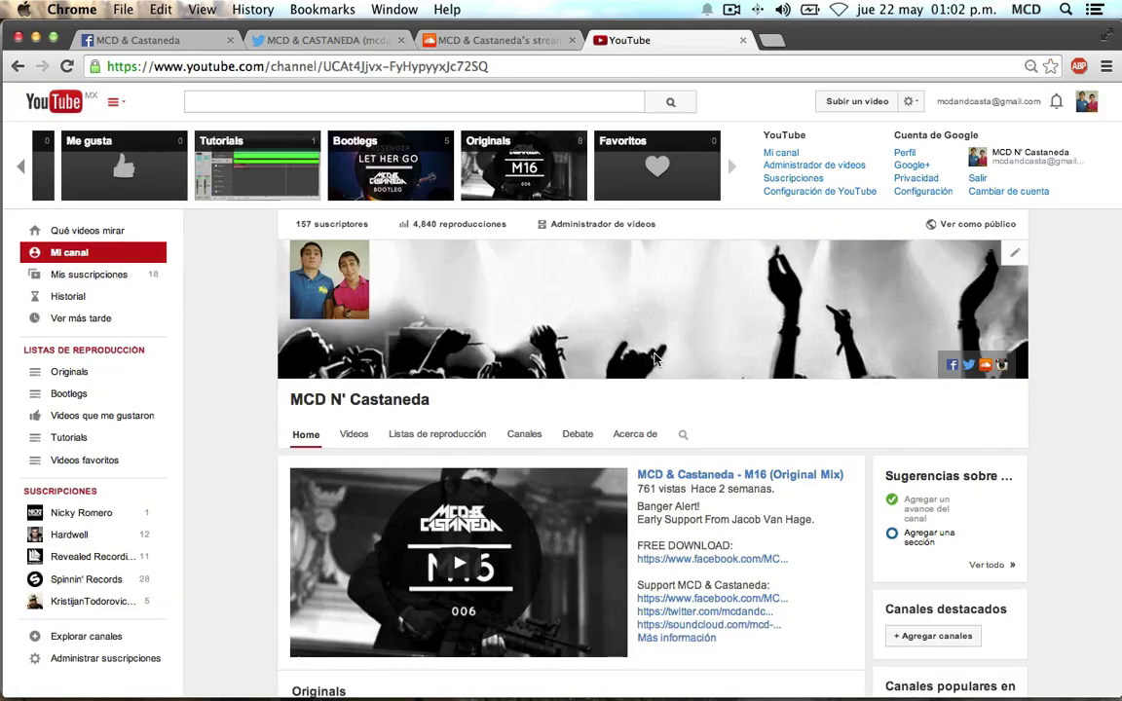
scroll(649, 404, down, 5)
scroll(649, 405, down, 2)
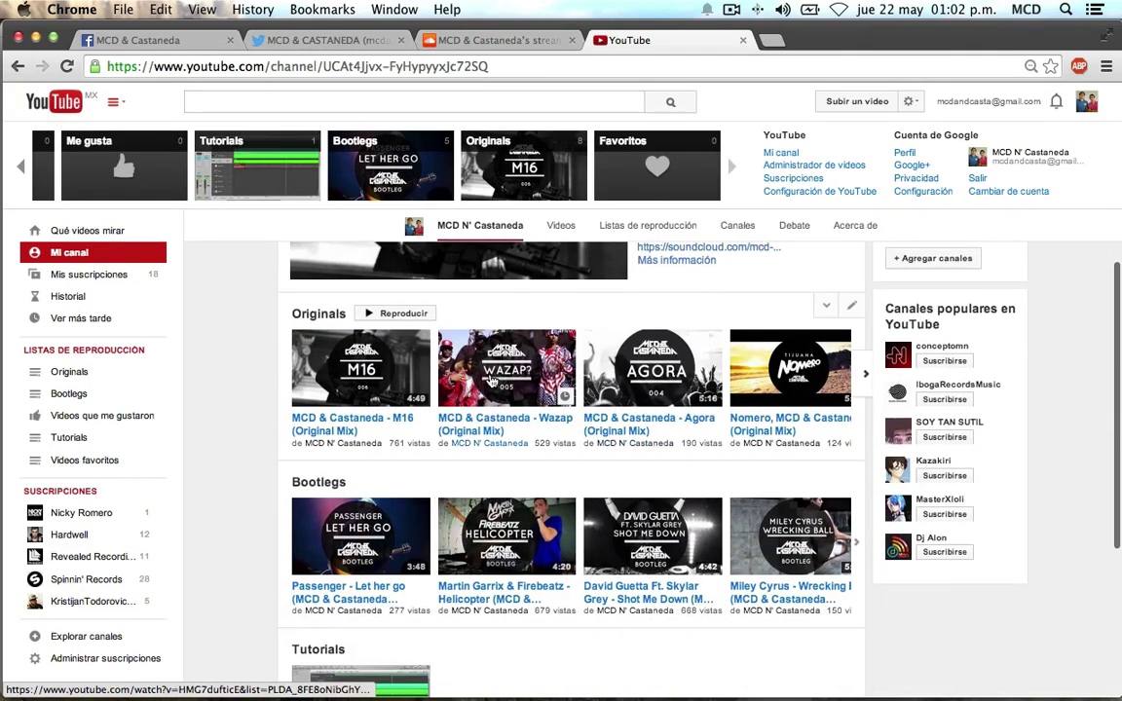
scroll(375, 527, down, 3)
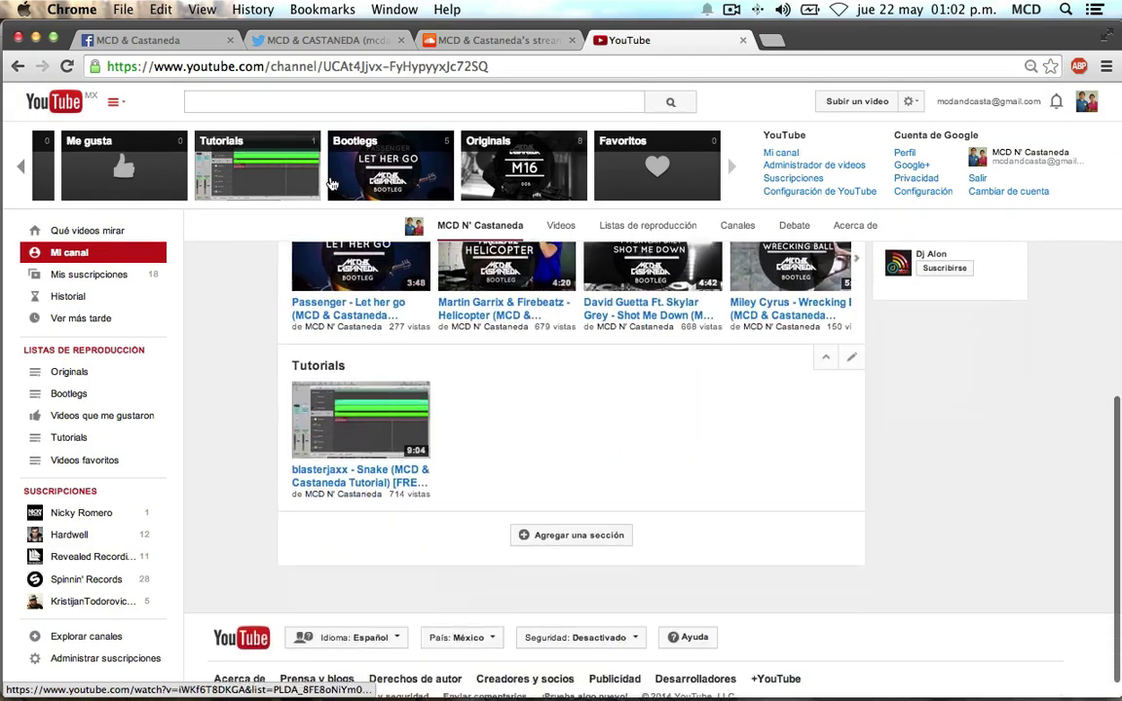
scroll(375, 527, up, 10)
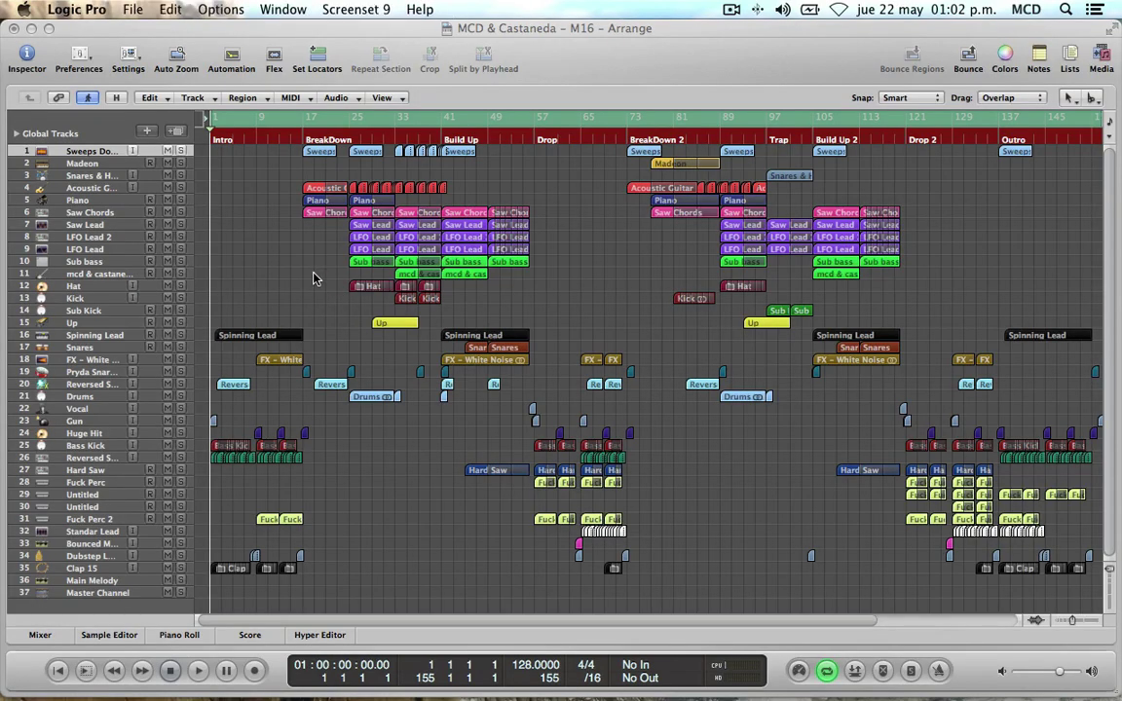
Step: Switch to the M16 project in Logic Pro and examine the arrangement's sections from the Intro through the Trap
key(Return)
key(ctrl+Right)
key(ctrl+Right)
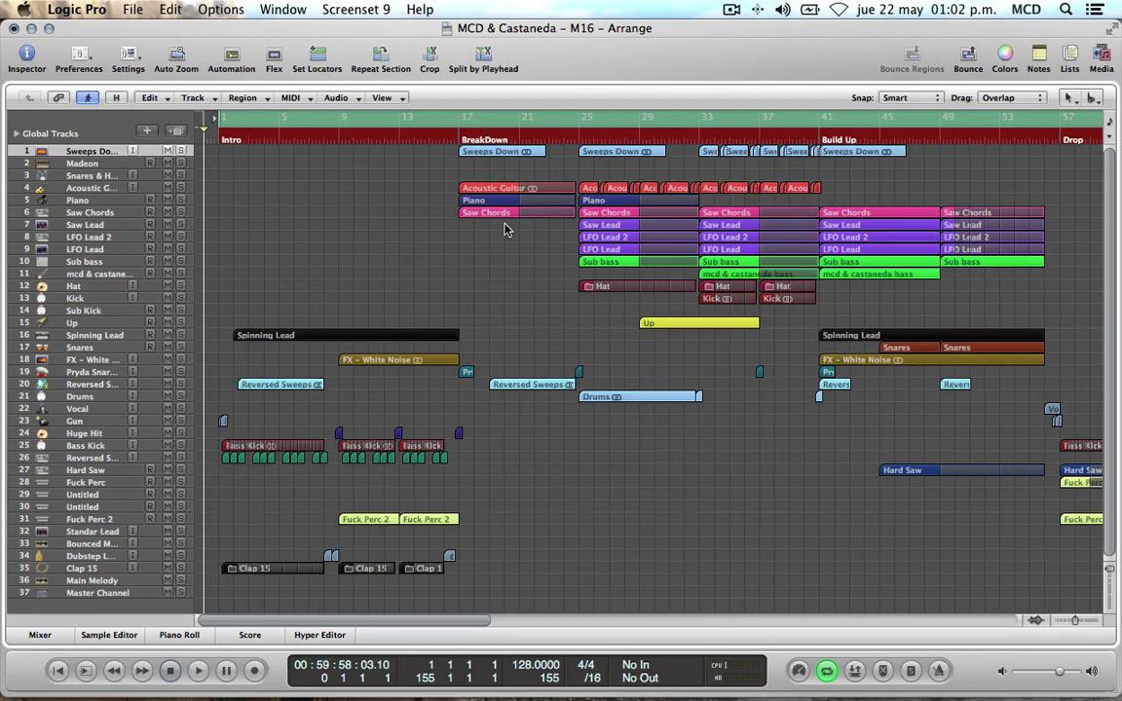
scroll(845, 232, right, 10)
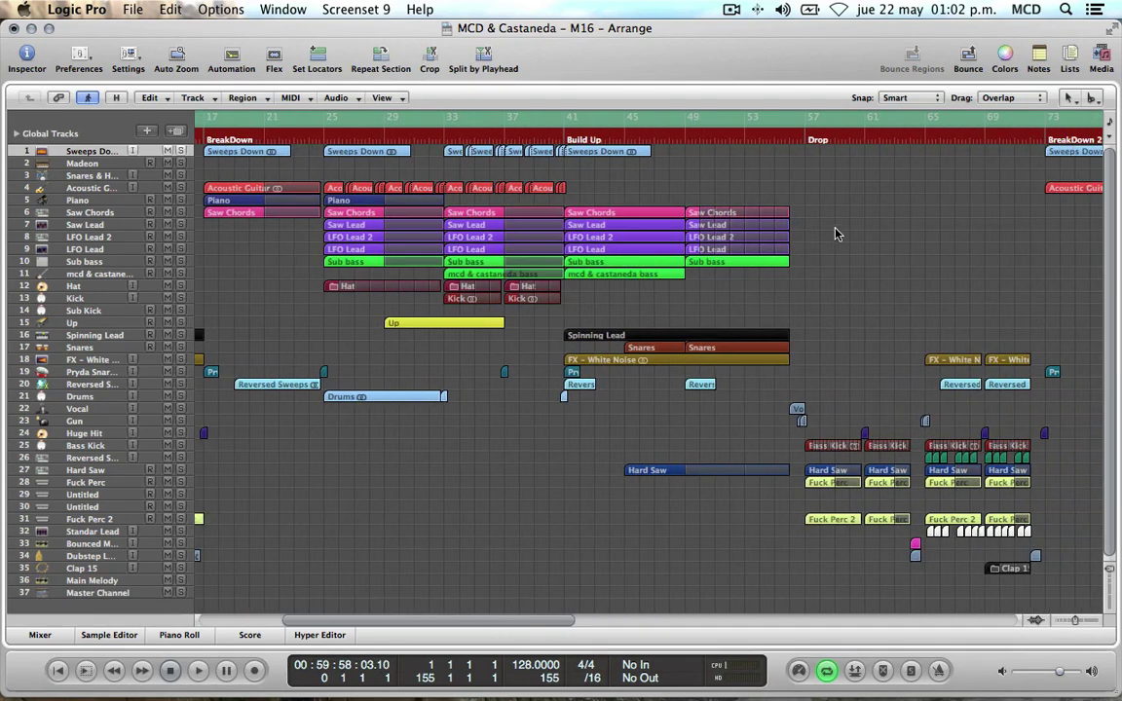
scroll(661, 429, right, 12)
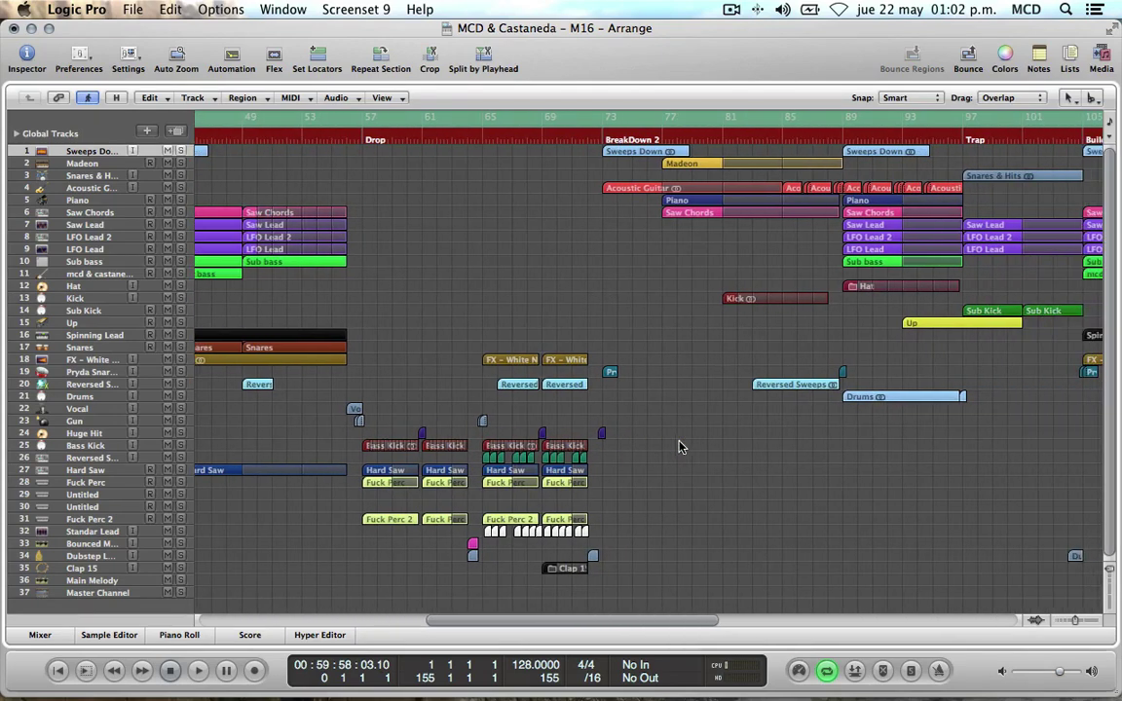
scroll(763, 352, left, 5)
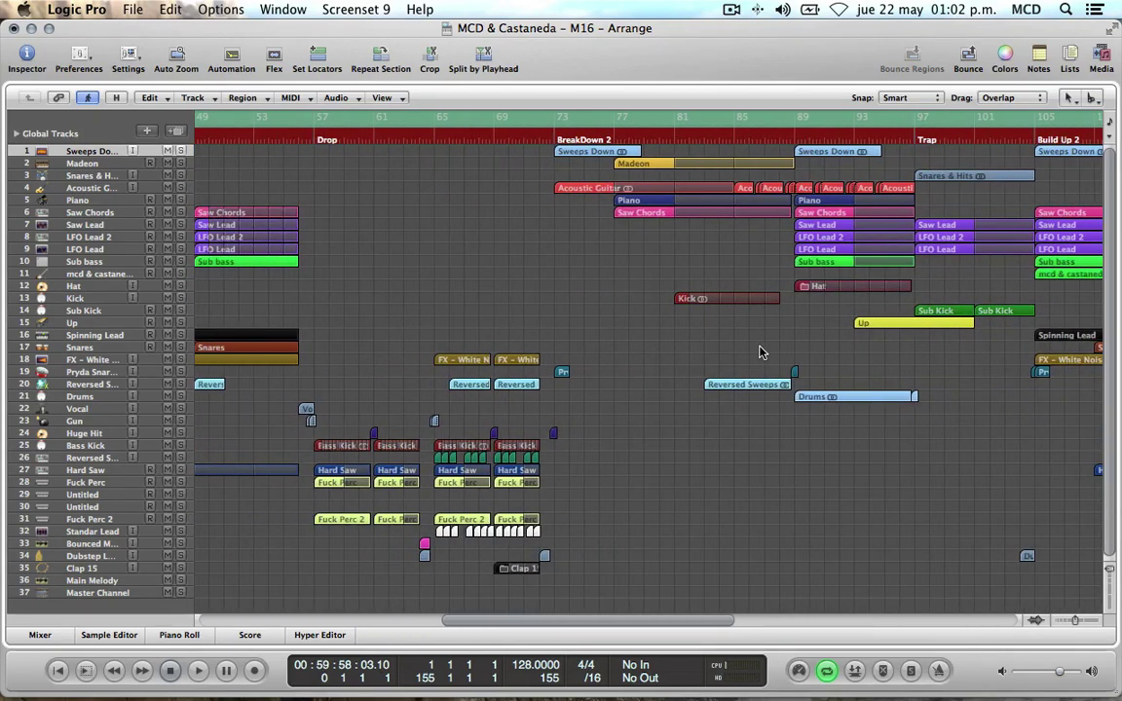
Step: Play the opening bars of the Intro from bar 1 and stop playback
key(Return)
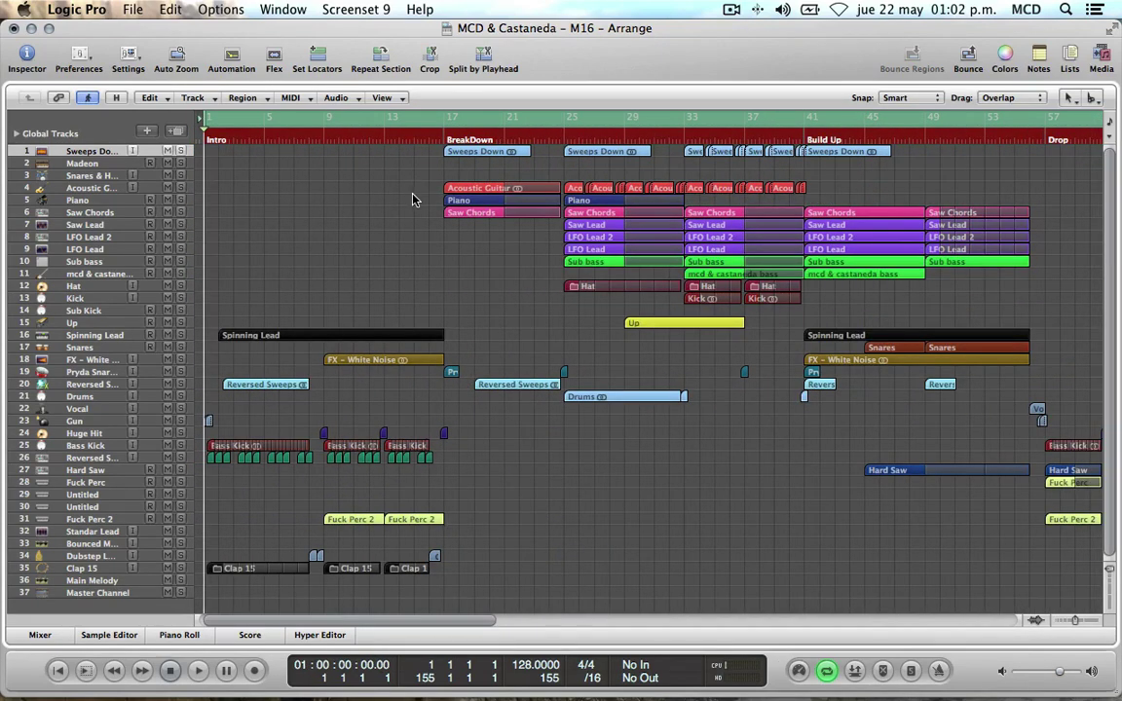
key(super+Right)
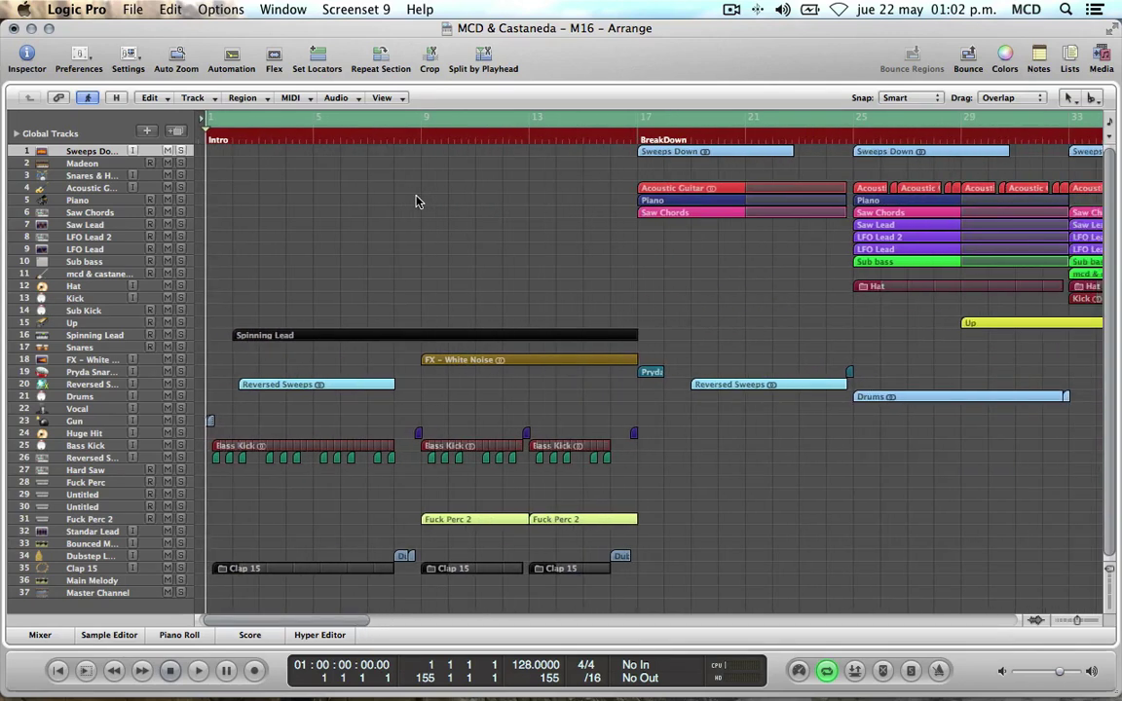
scroll(416, 202, down, 1)
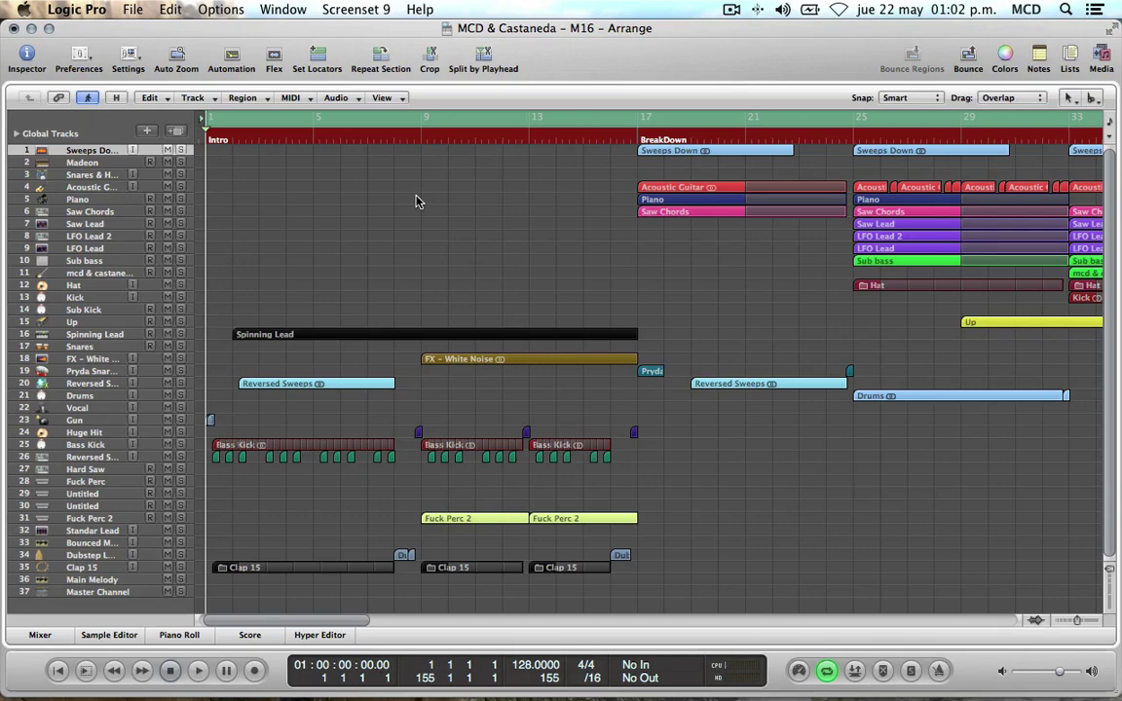
key(space)
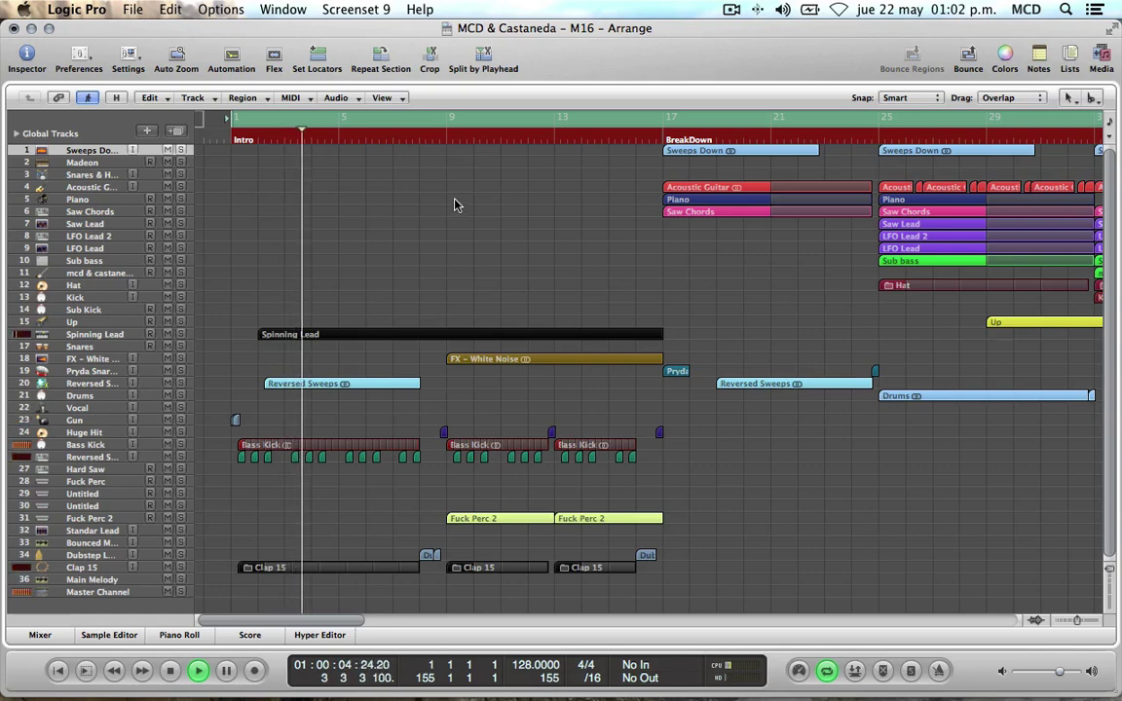
key(space)
Step: Set the cycle range over the Intro from bar 1 to bar 17 and select the Spinning Lead track
click(241, 122)
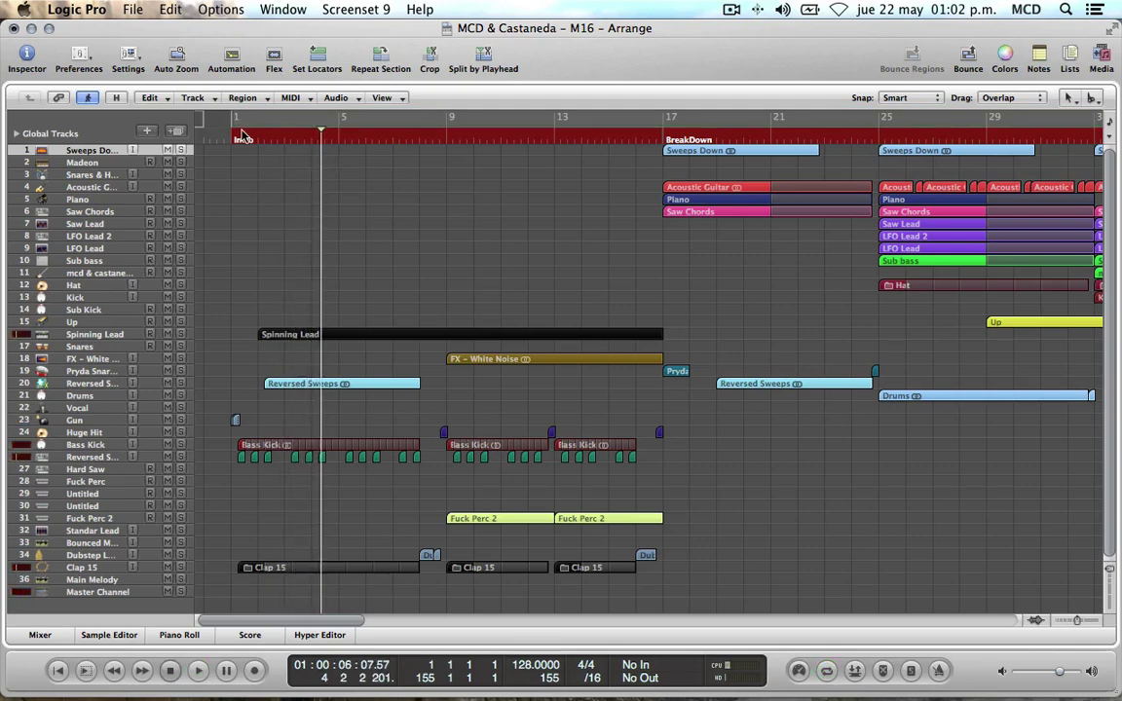
drag(228, 126, 666, 144)
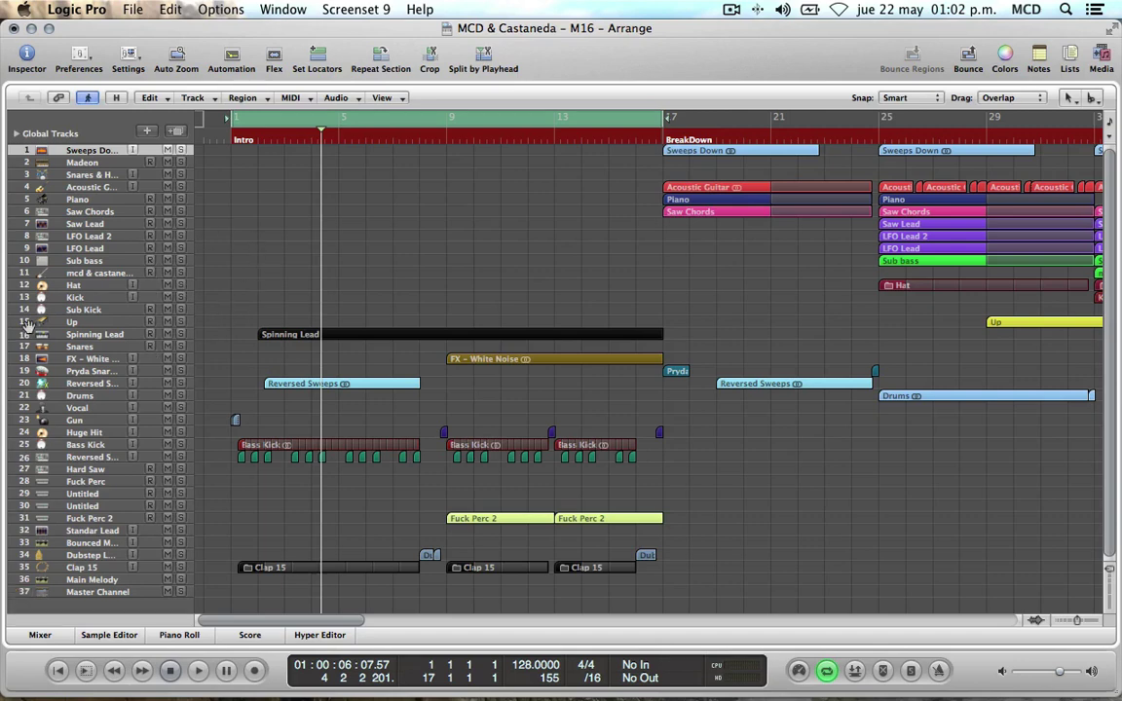
click(72, 333)
click(402, 289)
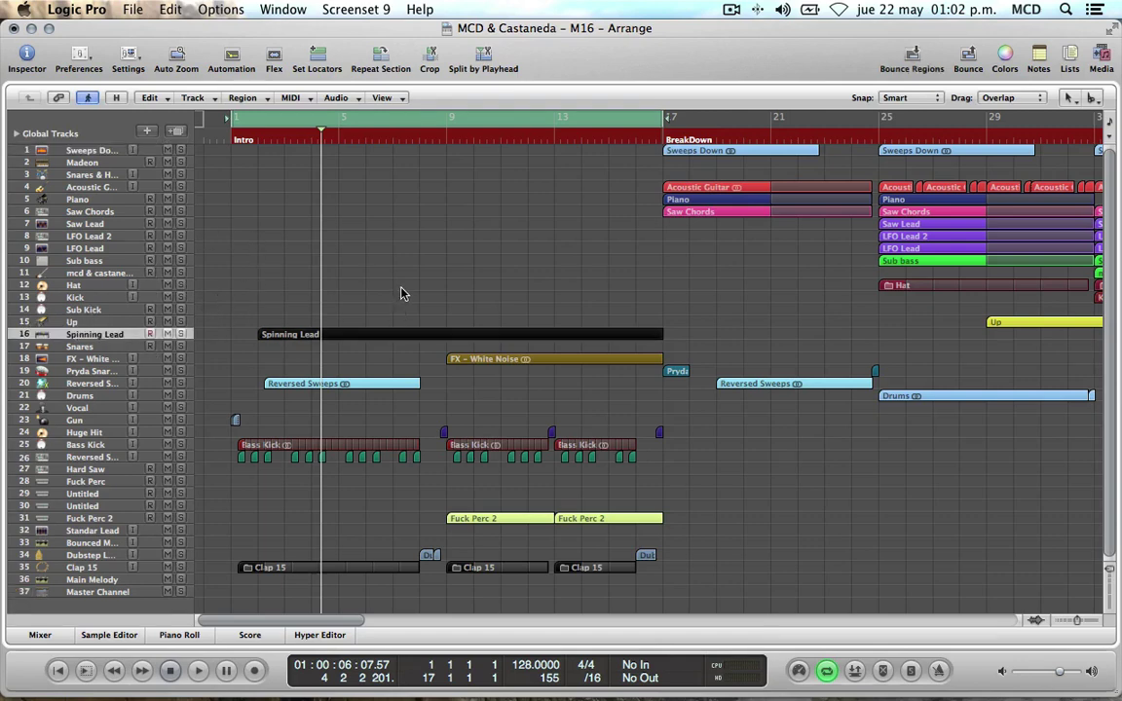
key(ctrl+alt+Right)
key(ctrl+alt+Right)
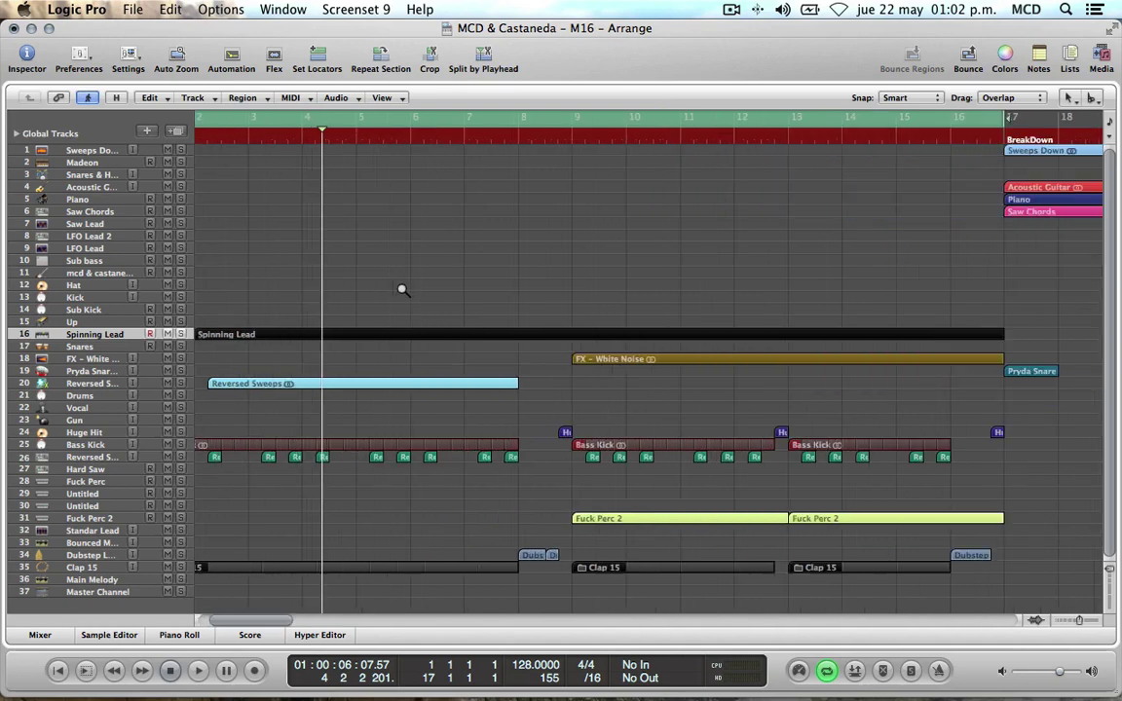
key(Return)
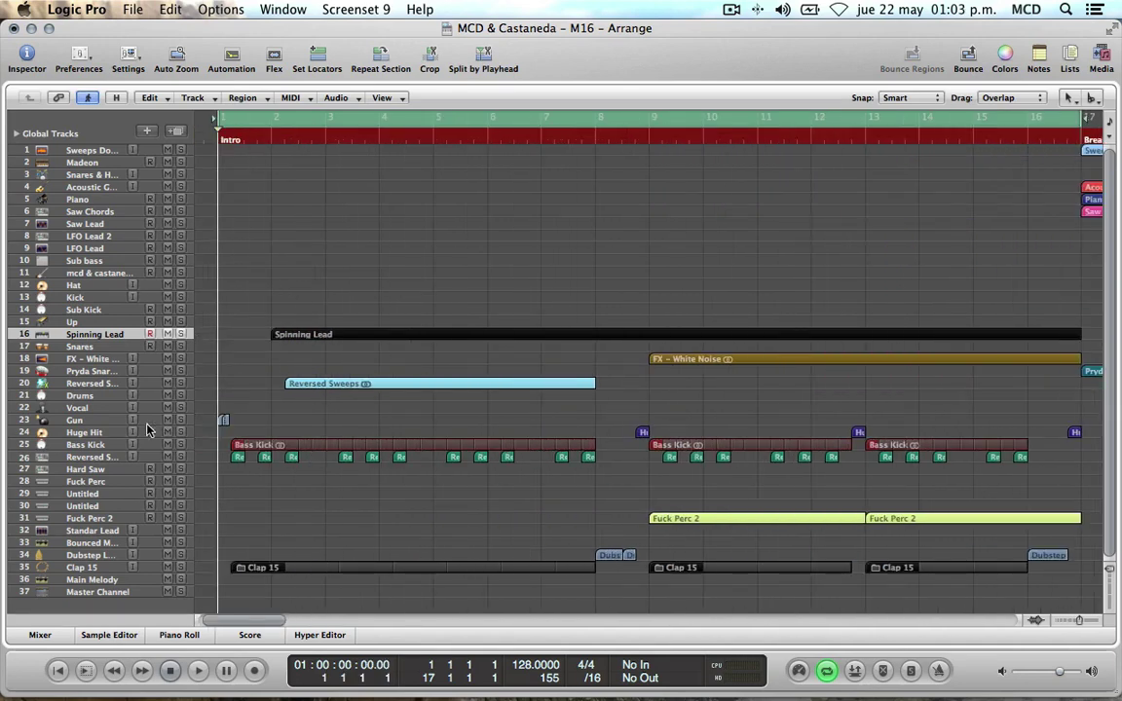
Step: Solo and play the Gun track's hits at bar 1, and inspect that track's channel strip inserts
click(176, 428)
click(89, 420)
click(267, 358)
scroll(278, 358, right, 2)
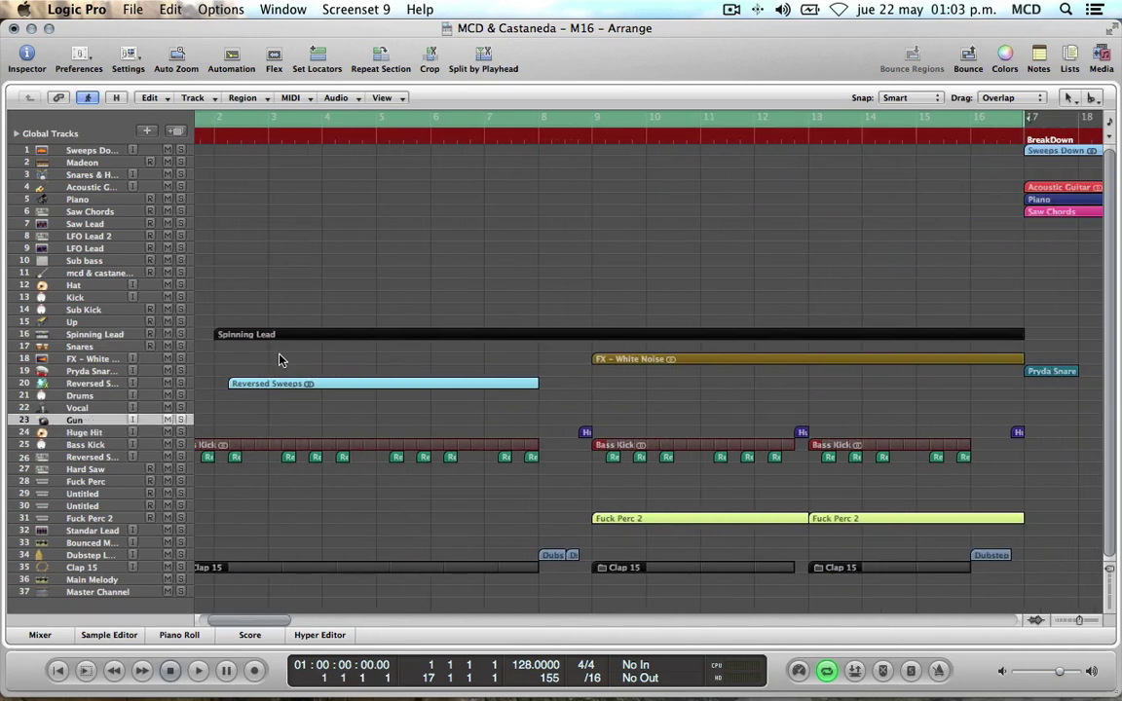
key(ctrl+alt+Left)
key(ctrl+alt+Left)
key(Return)
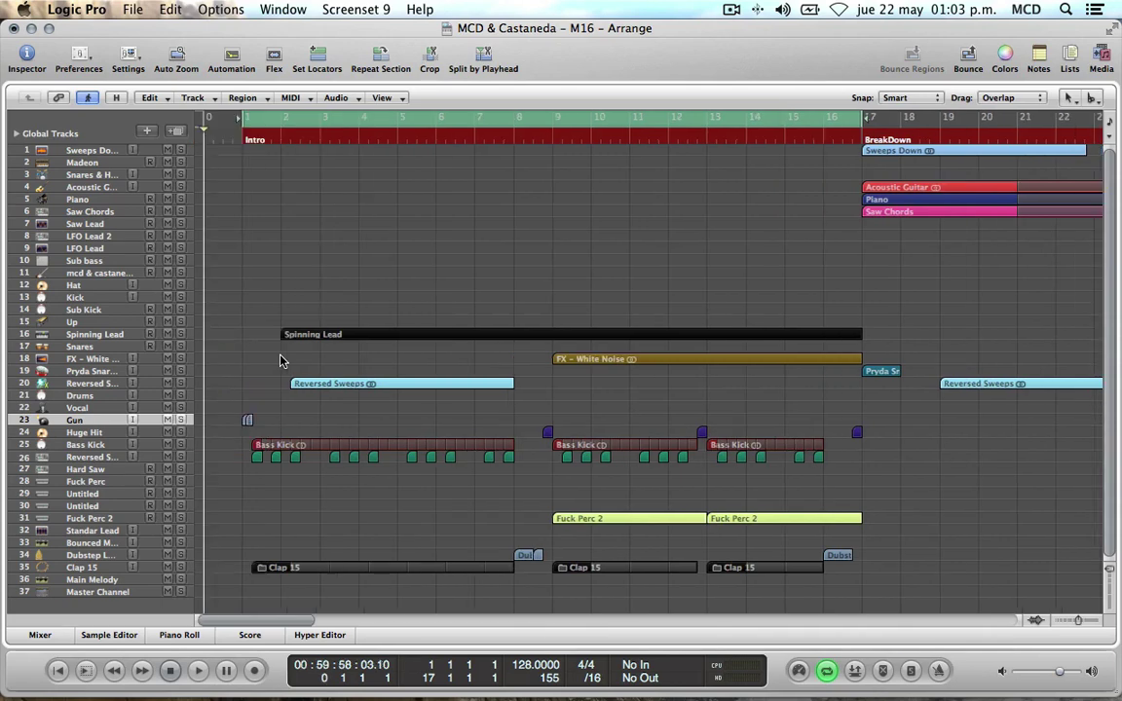
key(ctrl+alt+Right)
key(ctrl+alt+Right)
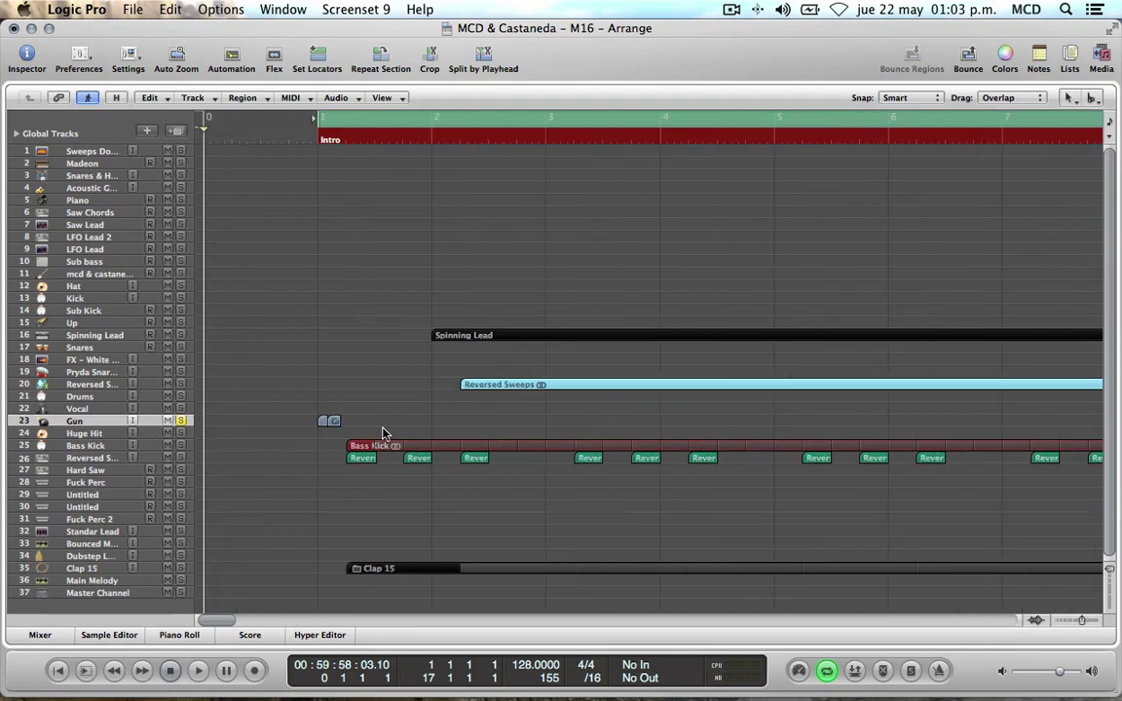
key(space)
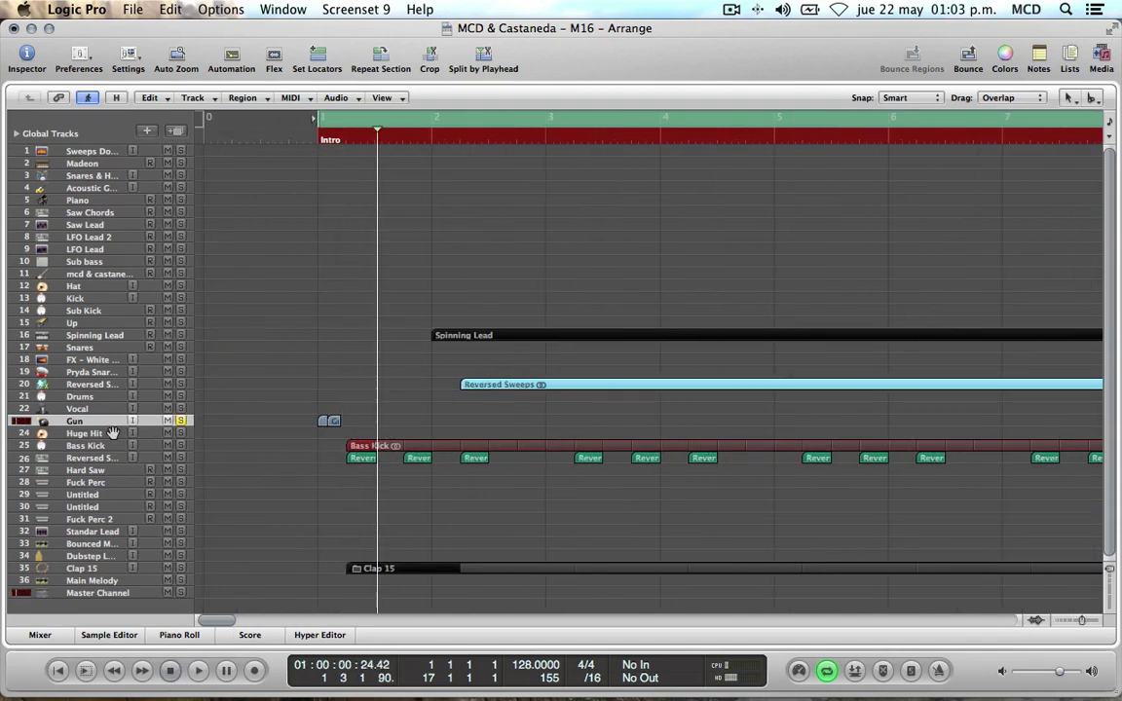
key(i)
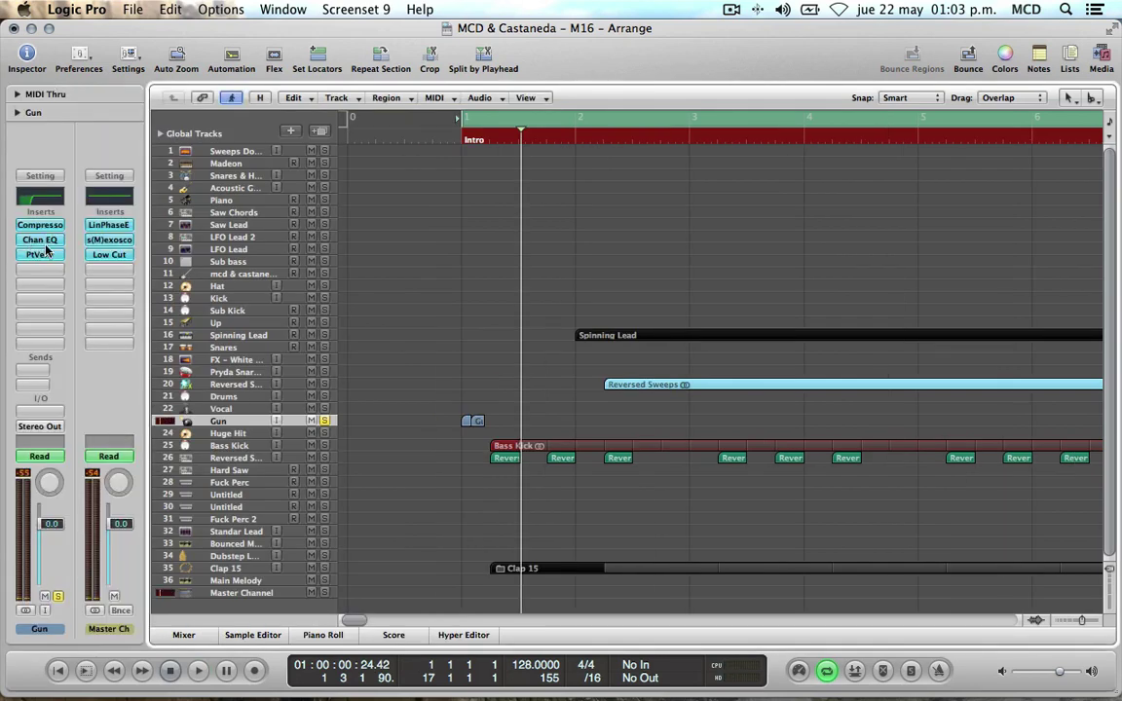
key(i)
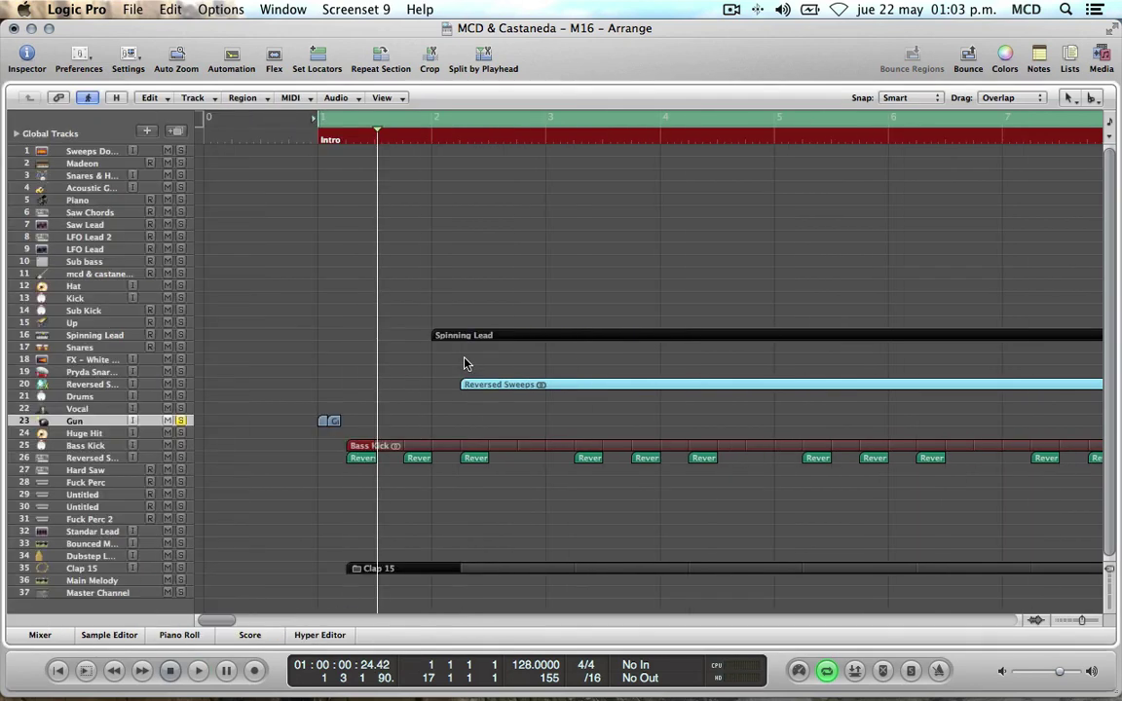
Step: Solo the Bass Kick track and play the start of its Intro pattern
click(180, 445)
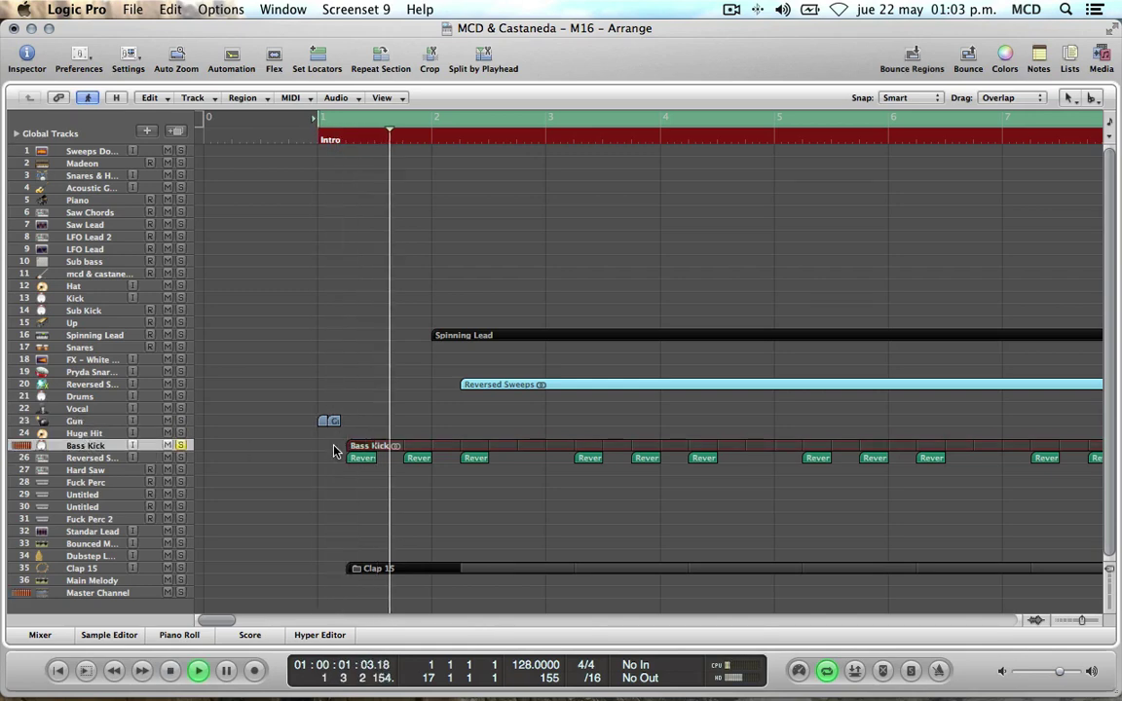
scroll(346, 418, left, 5)
key(space)
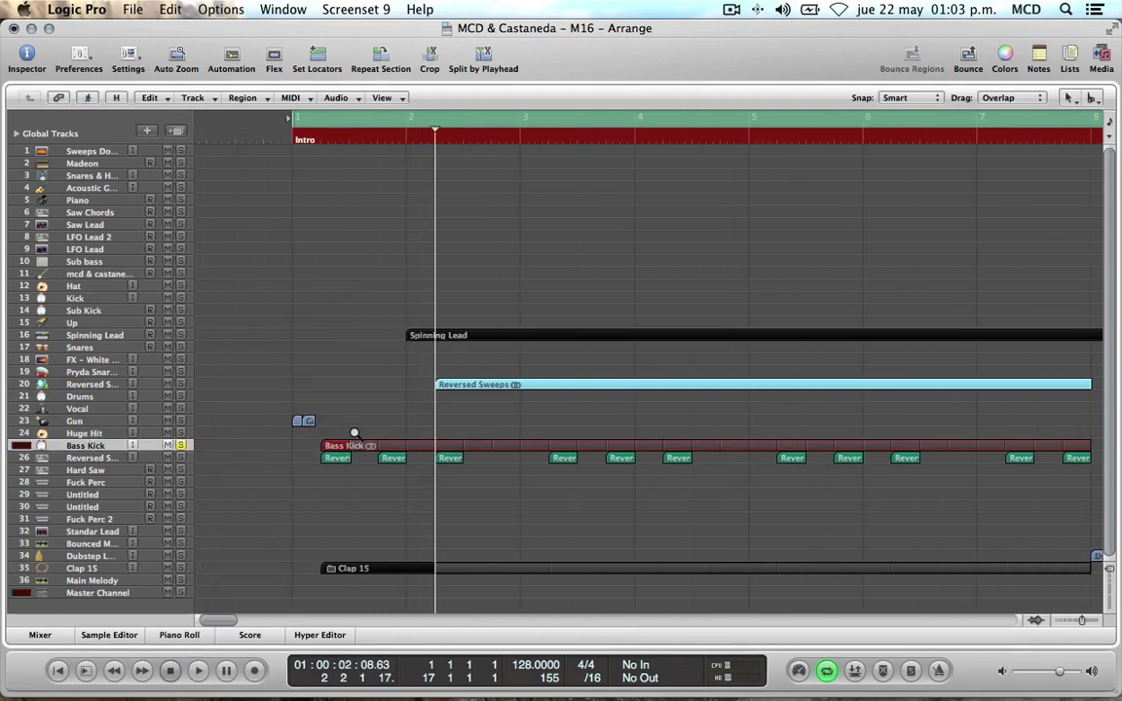
key(ctrl+alt+Down)
key(ctrl+alt+Down)
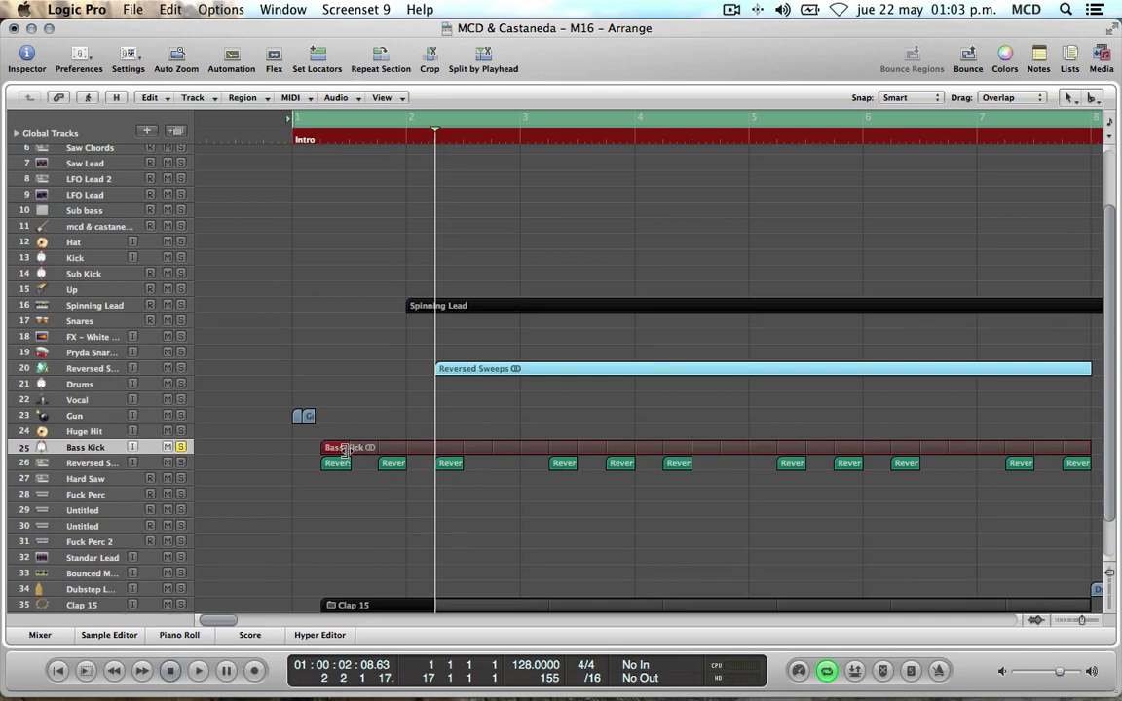
key(ctrl+alt+Down)
key(ctrl+alt+Down)
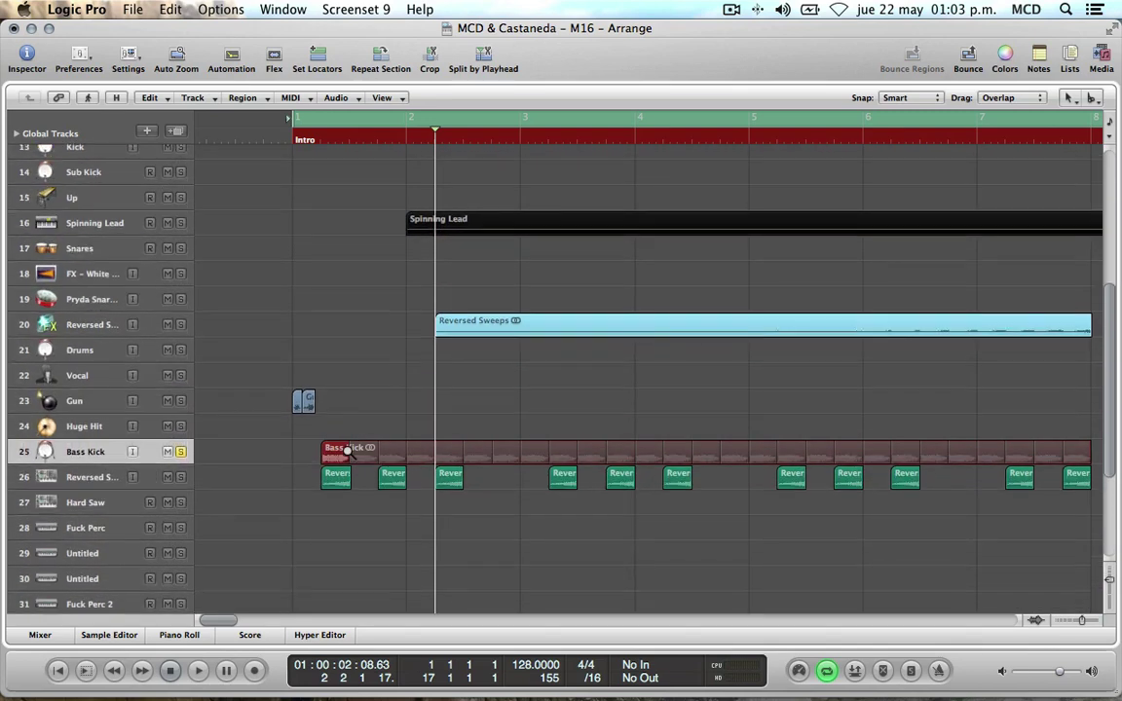
key(ctrl+alt+Left)
key(ctrl+alt+Left)
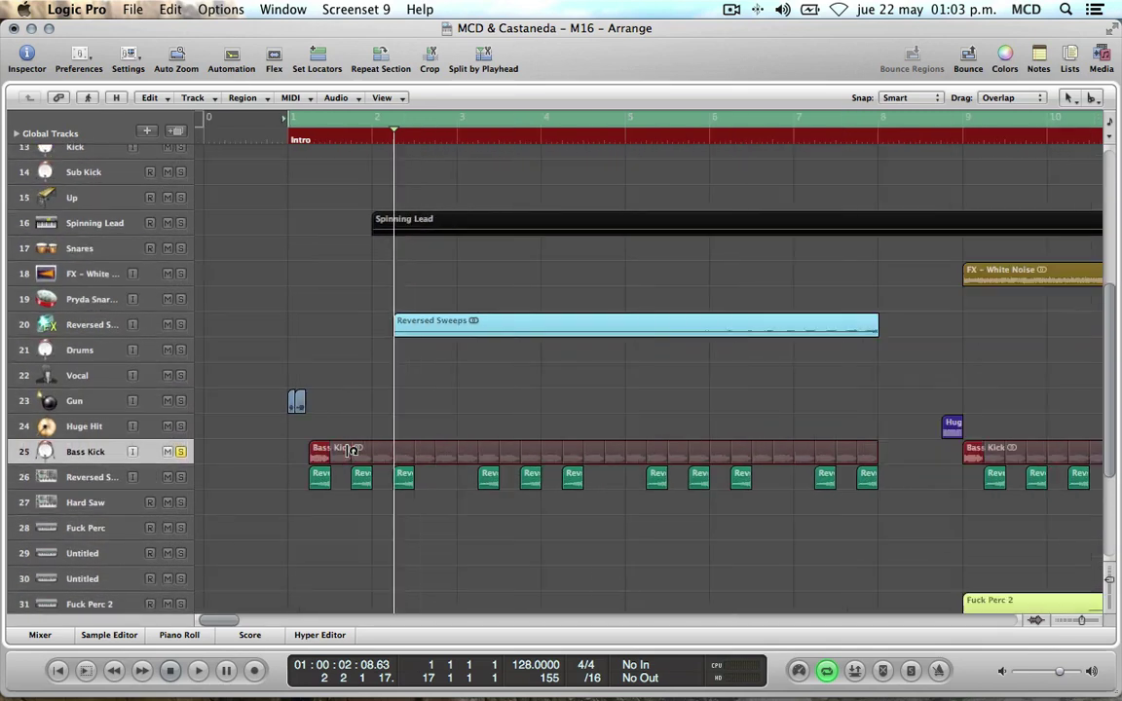
Step: Extend the first Bass Kick region across its loops in the Intro and play it from the start
drag(318, 458, 616, 466)
key(Return)
key(space)
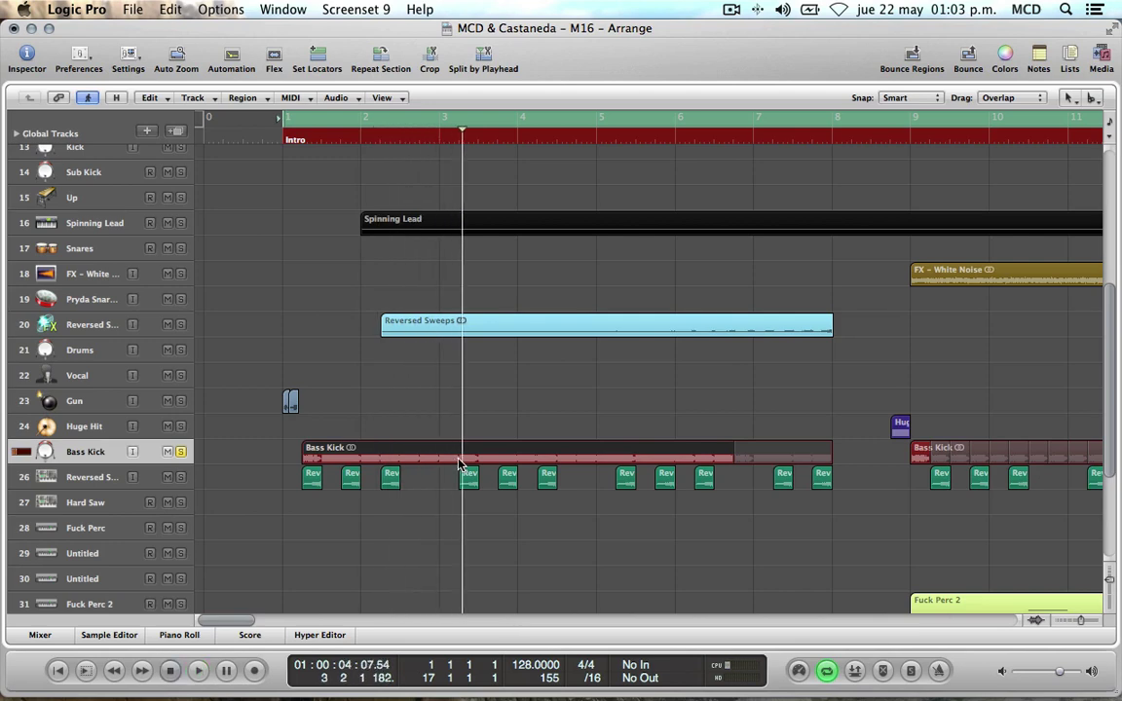
Step: Inspect the Bass Kick track's channel strip inserts and its Low Cut frequency automation across the Intro
key(i)
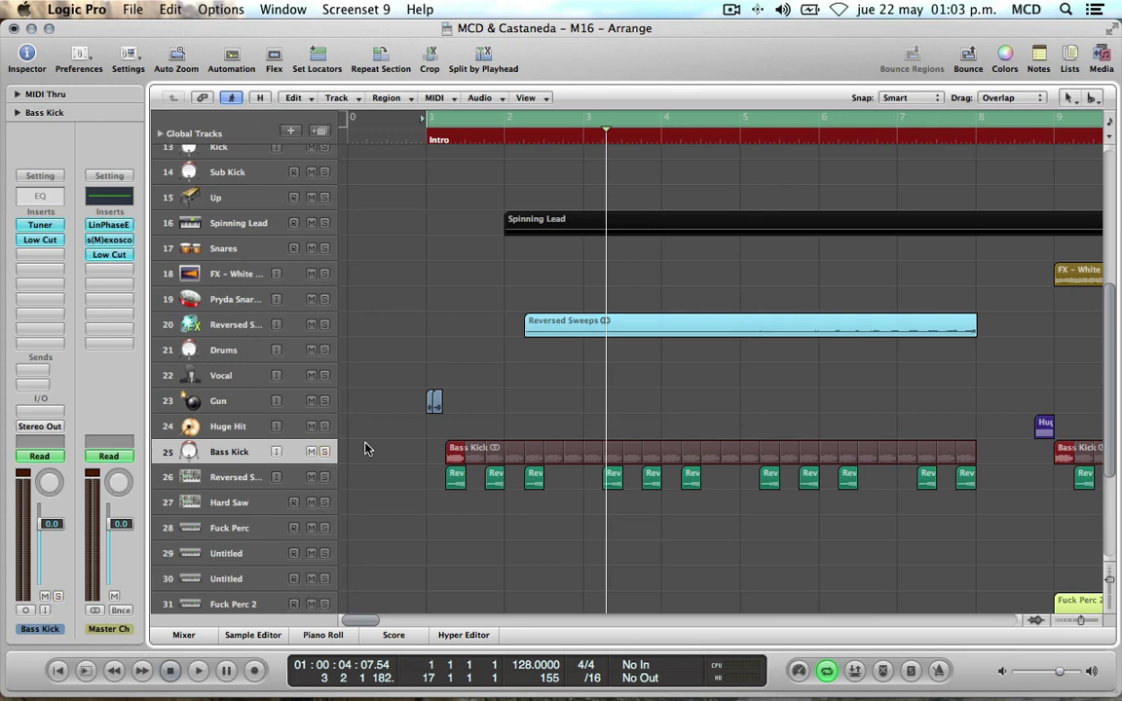
key(i)
key(a)
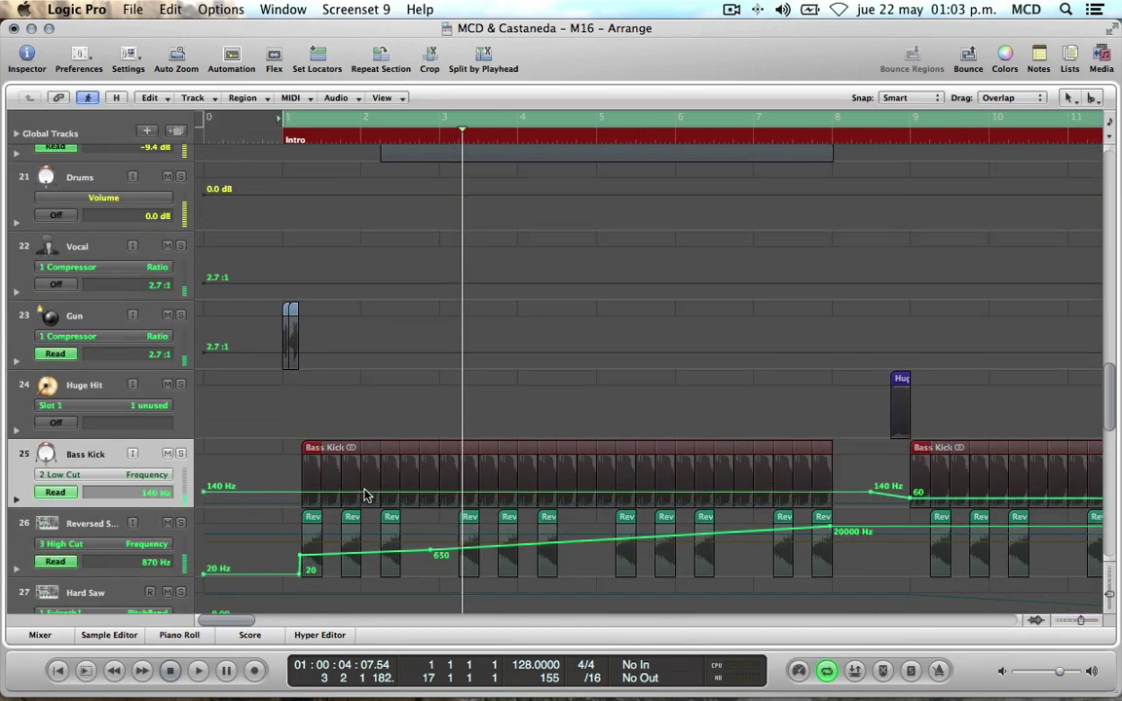
scroll(574, 494, right, 10)
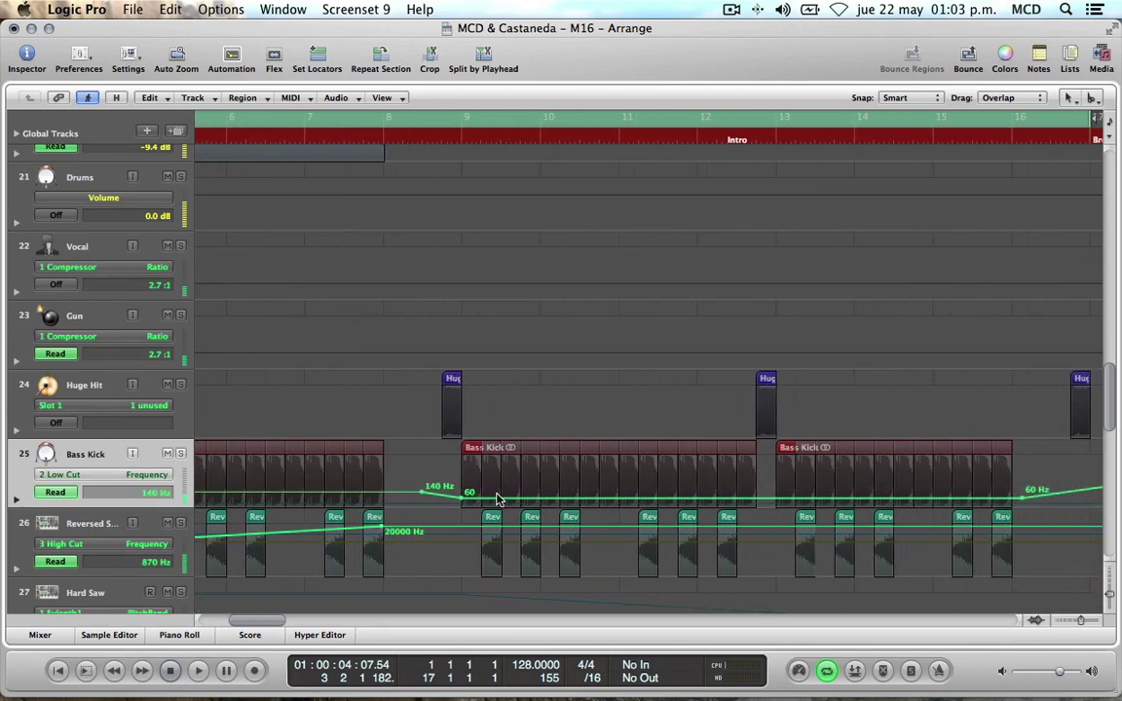
scroll(458, 501, left, 3)
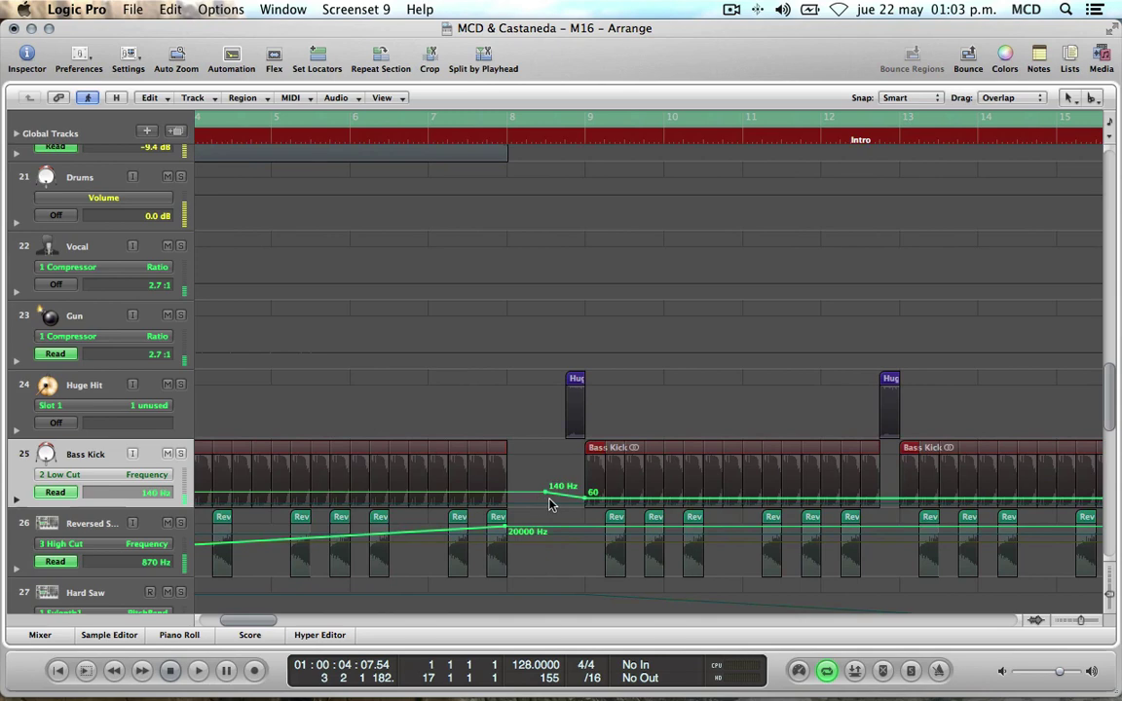
scroll(562, 500, right, 5)
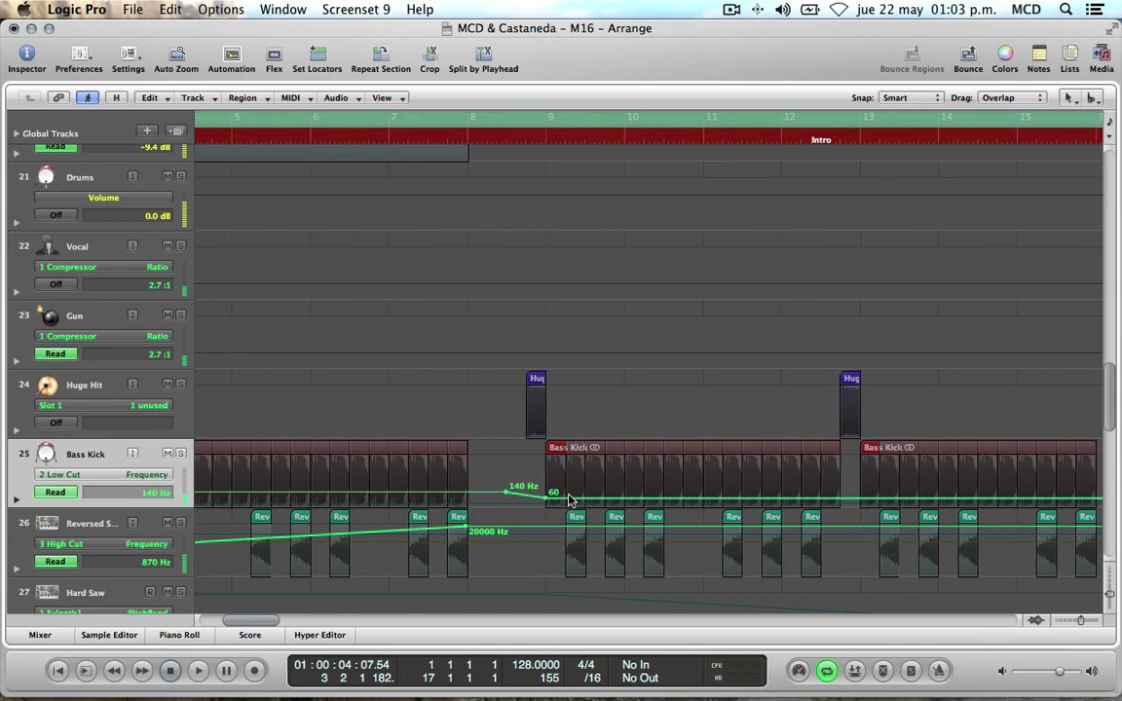
Step: Hide the automation lanes, then solo Bass Kick together with Gun and play them from bar 1 and from around bar 9
scroll(730, 504, left, 14)
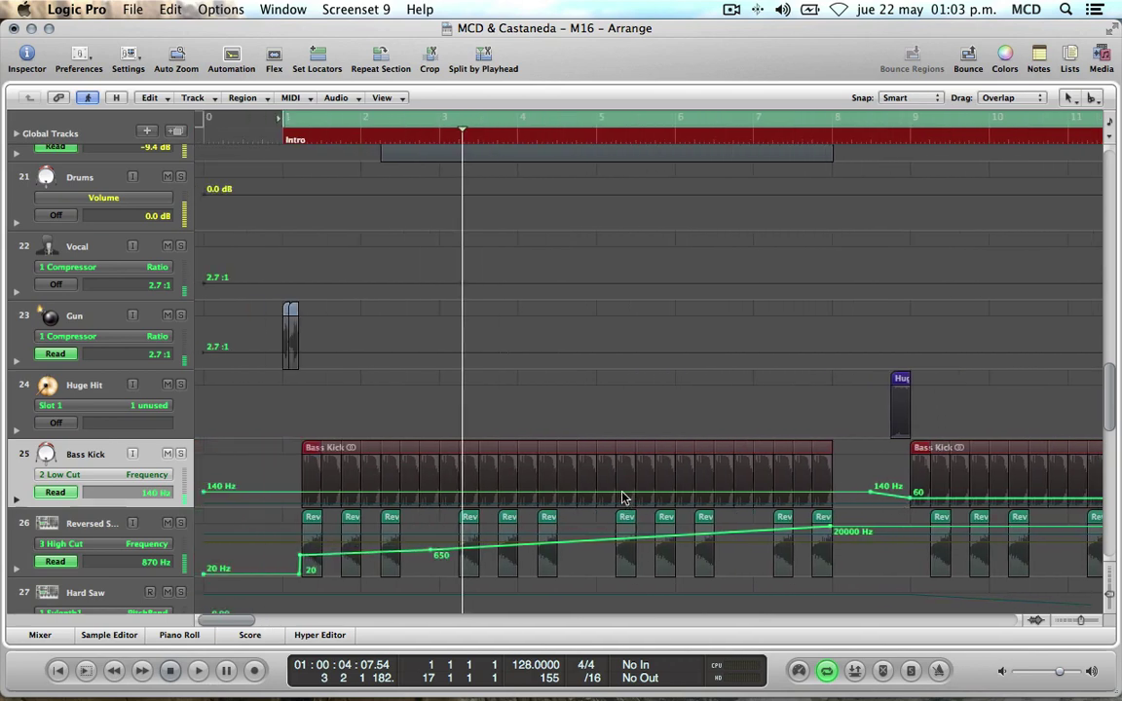
key(a)
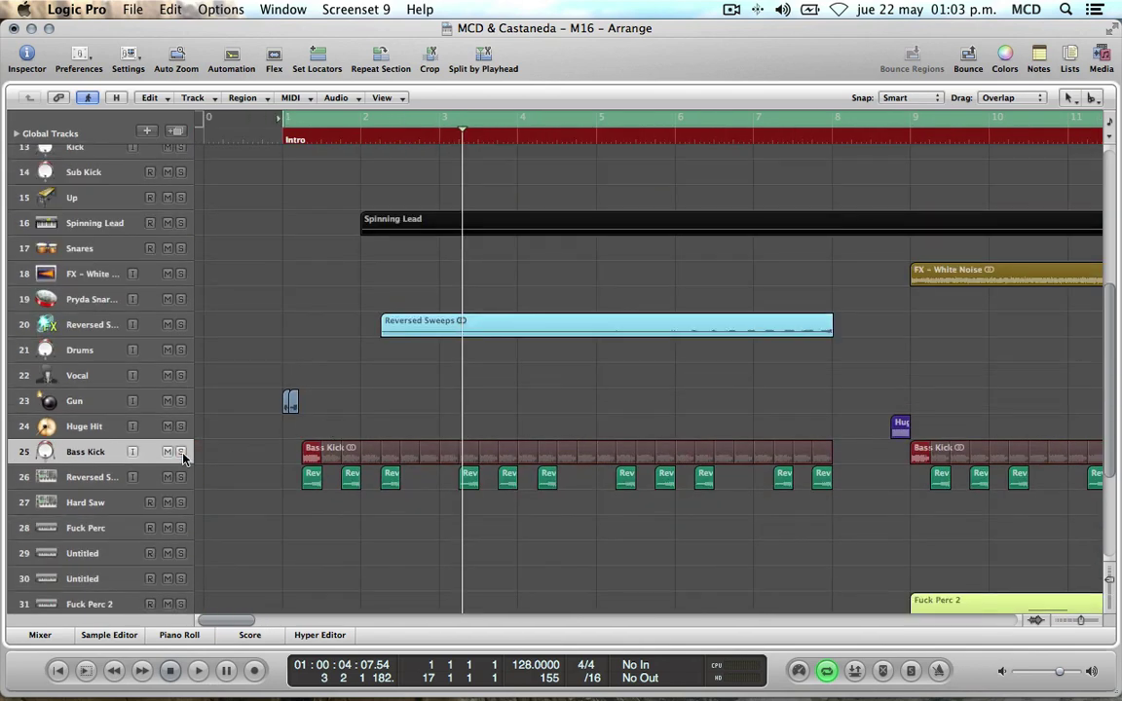
key(space)
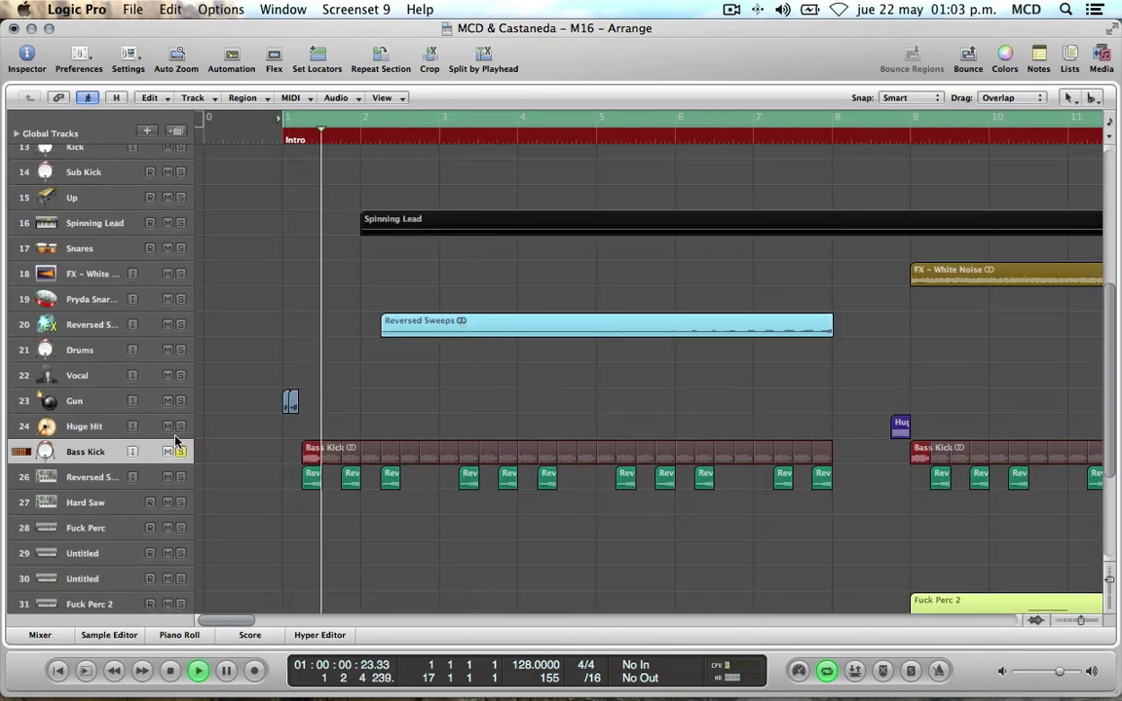
click(180, 401)
scroll(529, 347, right, 1)
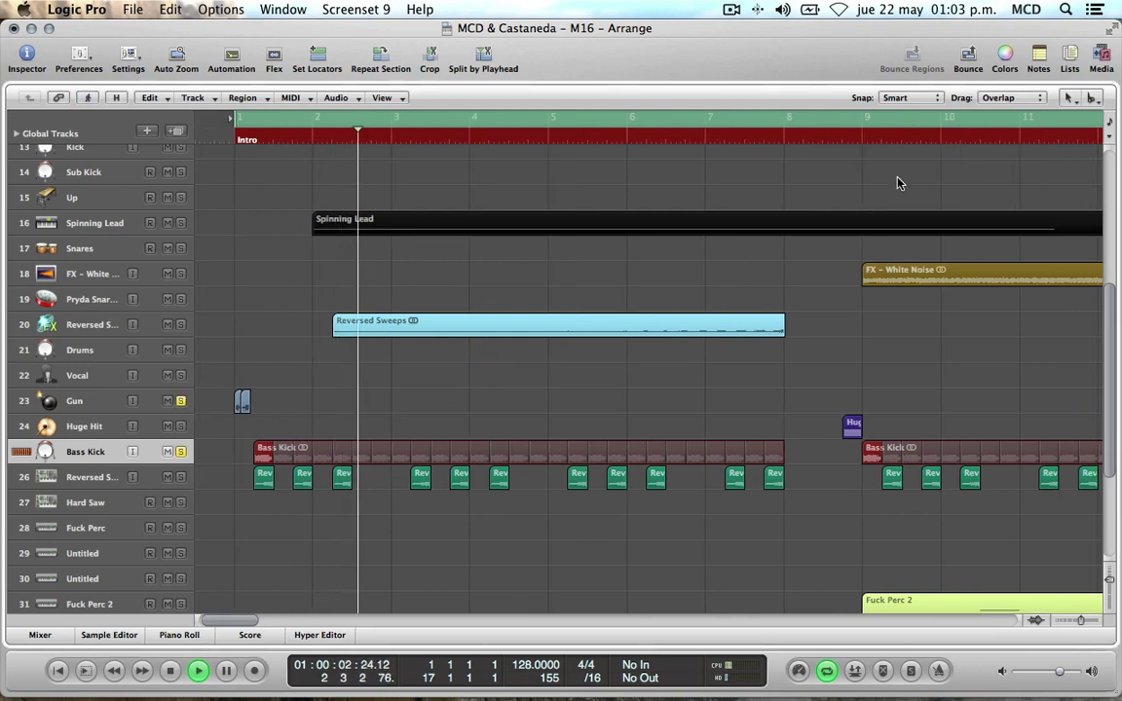
click(858, 134)
scroll(811, 338, right, 2)
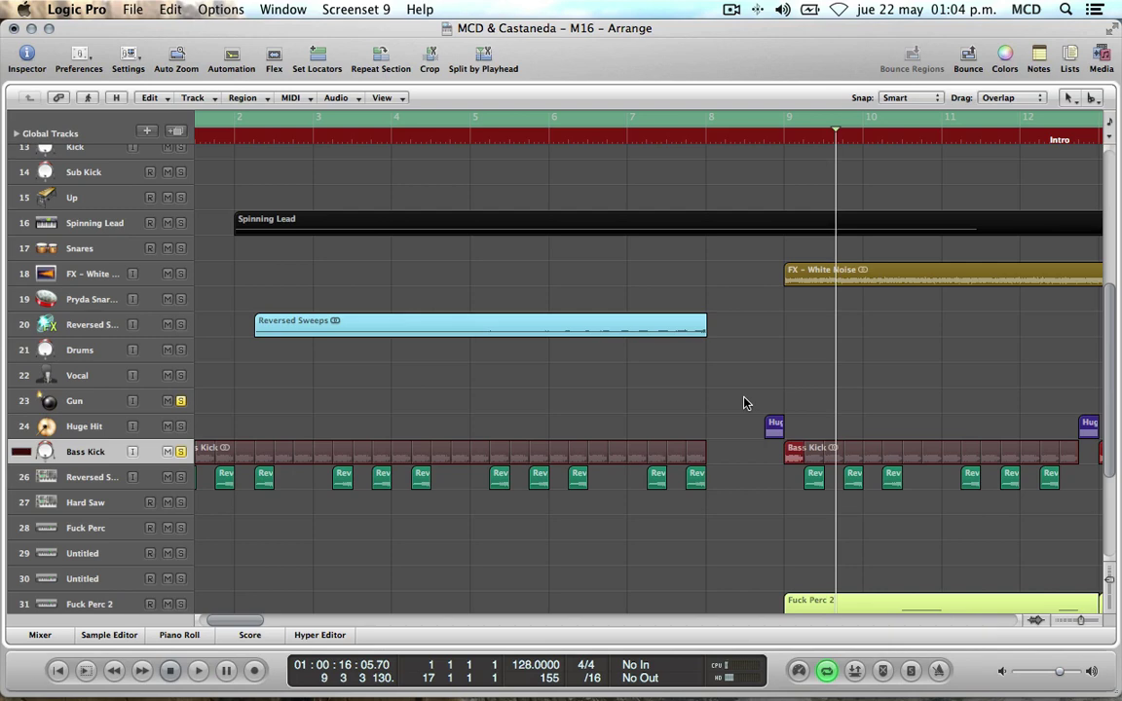
Step: Add the Reversed track 26 to the soloed Gun and Bass Kick, and play them from bar 1 and from about bar 9
key(ctrl+Left)
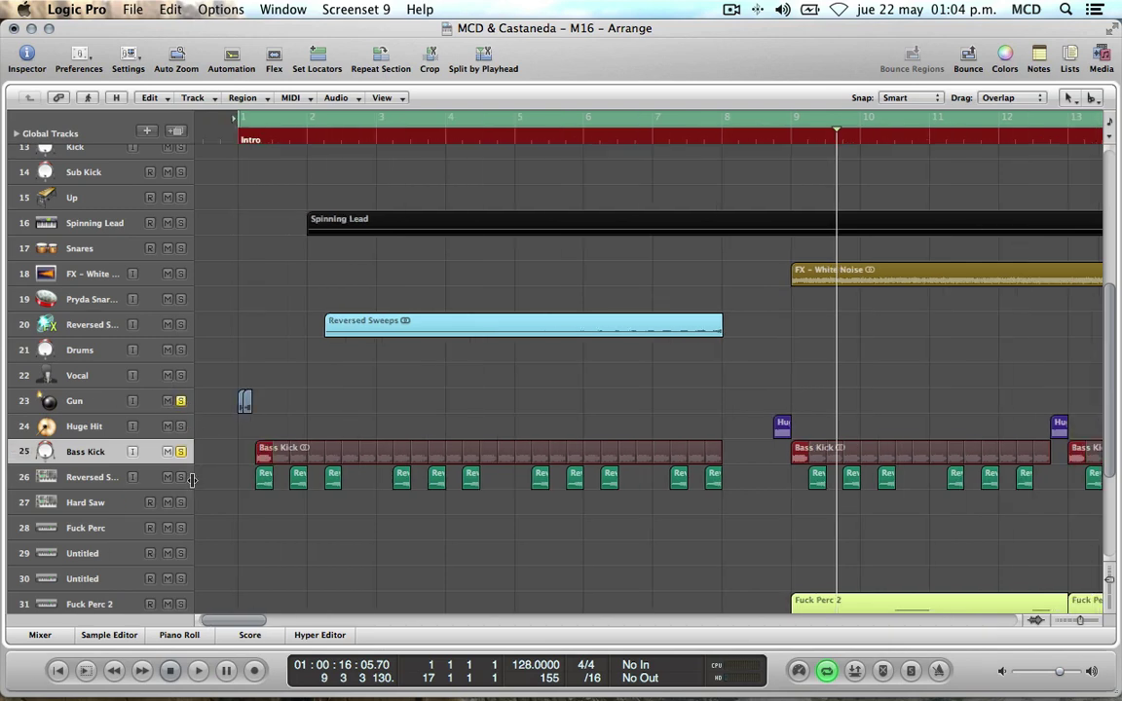
click(133, 478)
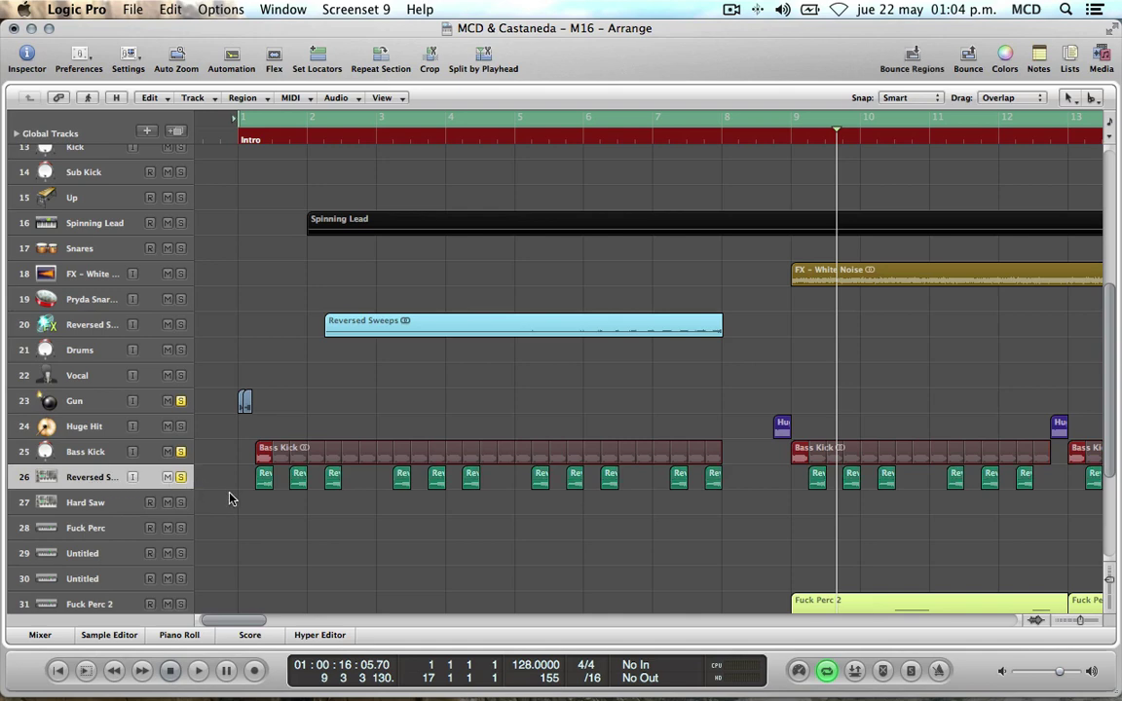
key(Return)
key(space)
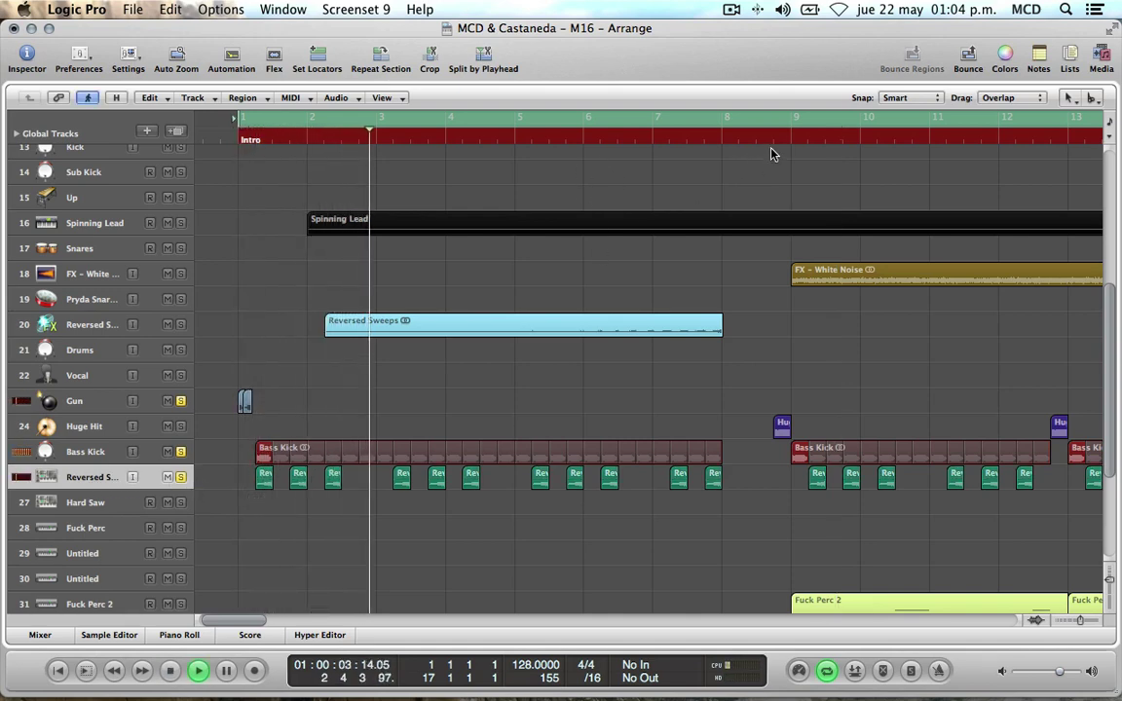
click(762, 119)
scroll(746, 355, right, 3)
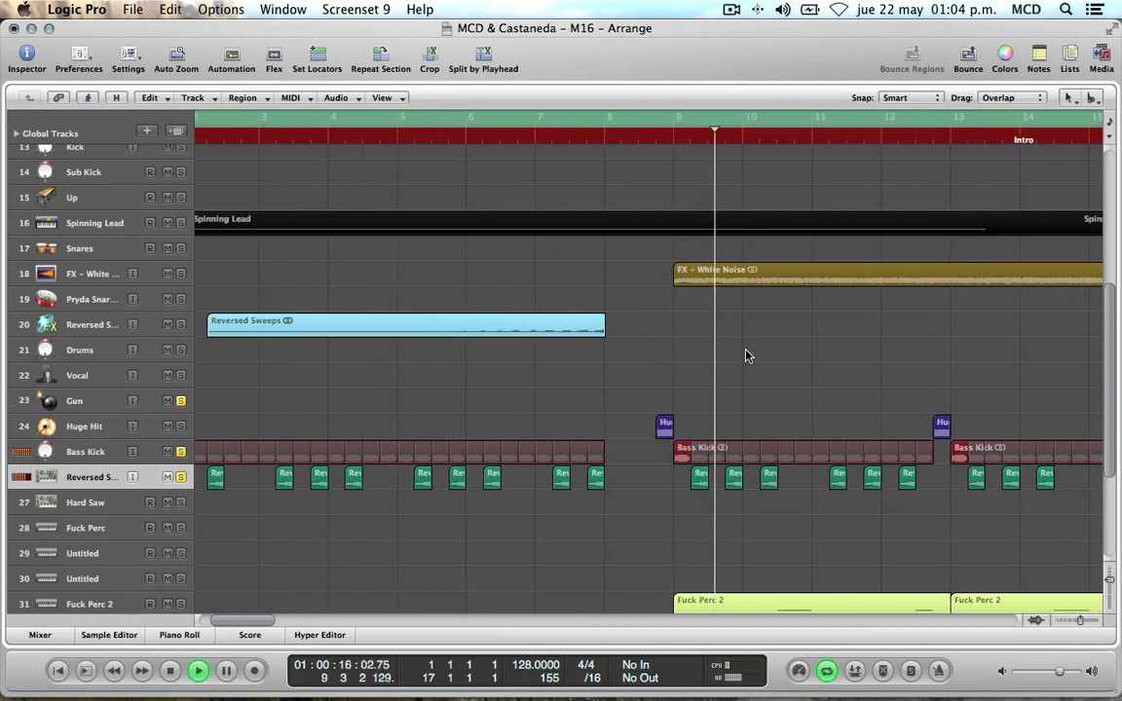
scroll(744, 354, right, 3)
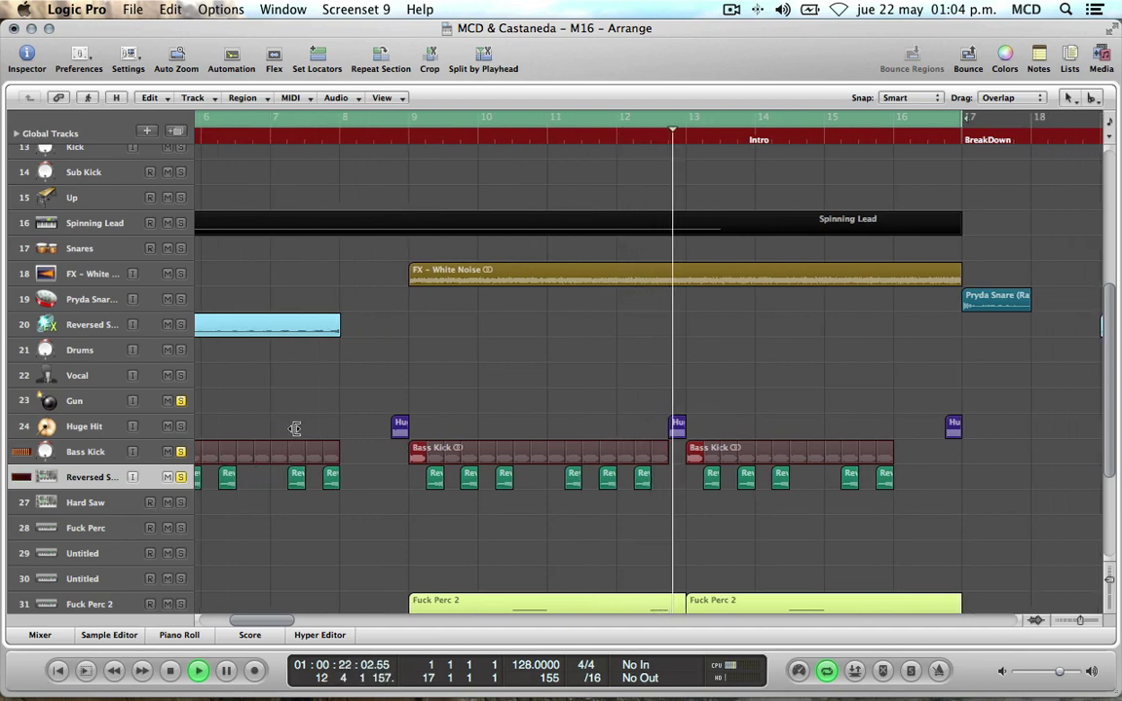
Step: Solo the Huge Hit track and loop playback over its first region, just before bar 9
click(180, 427)
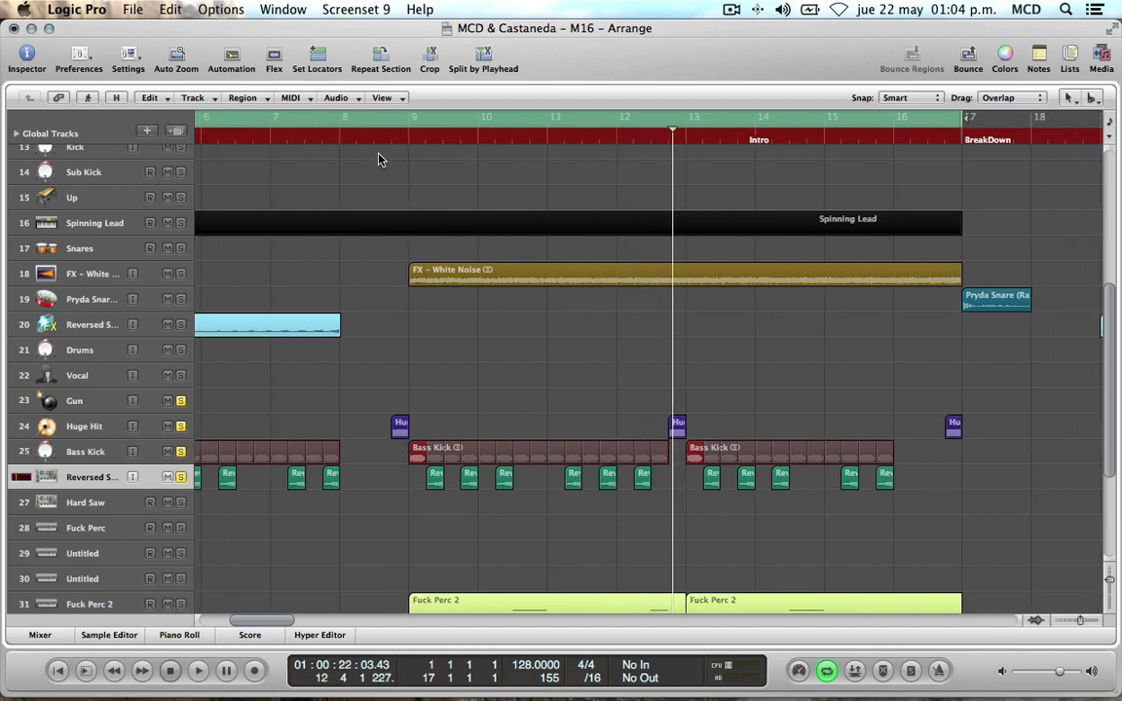
key(super+Right)
scroll(361, 185, left, 5)
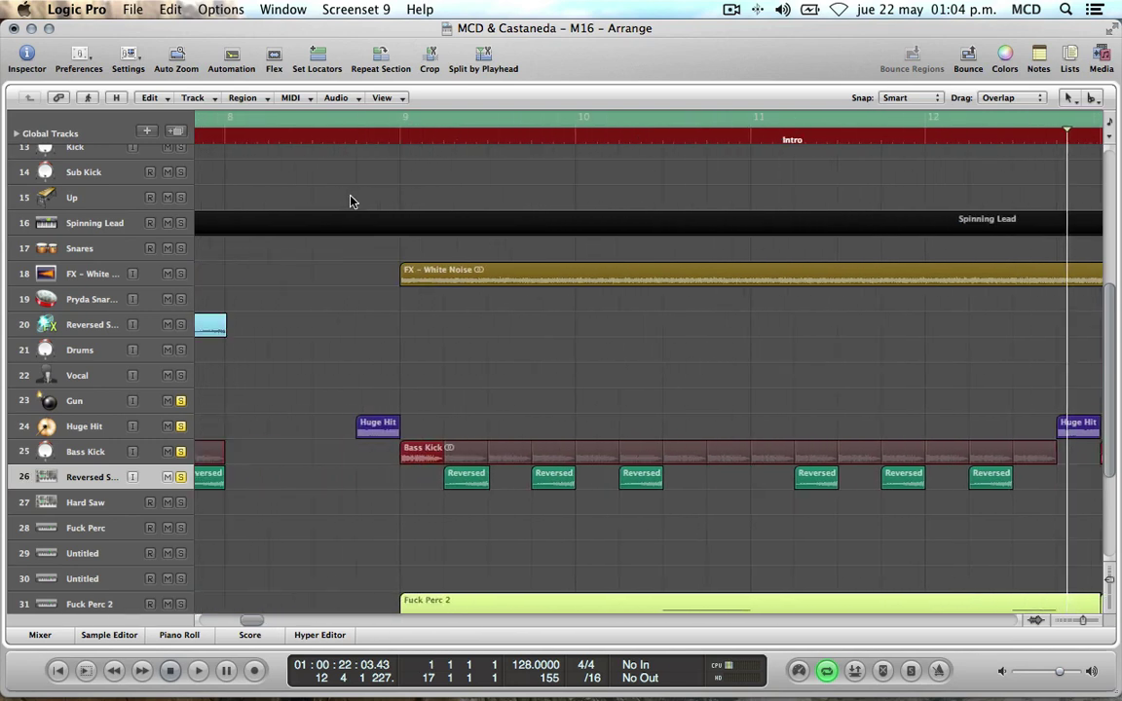
drag(357, 121, 405, 125)
key(space)
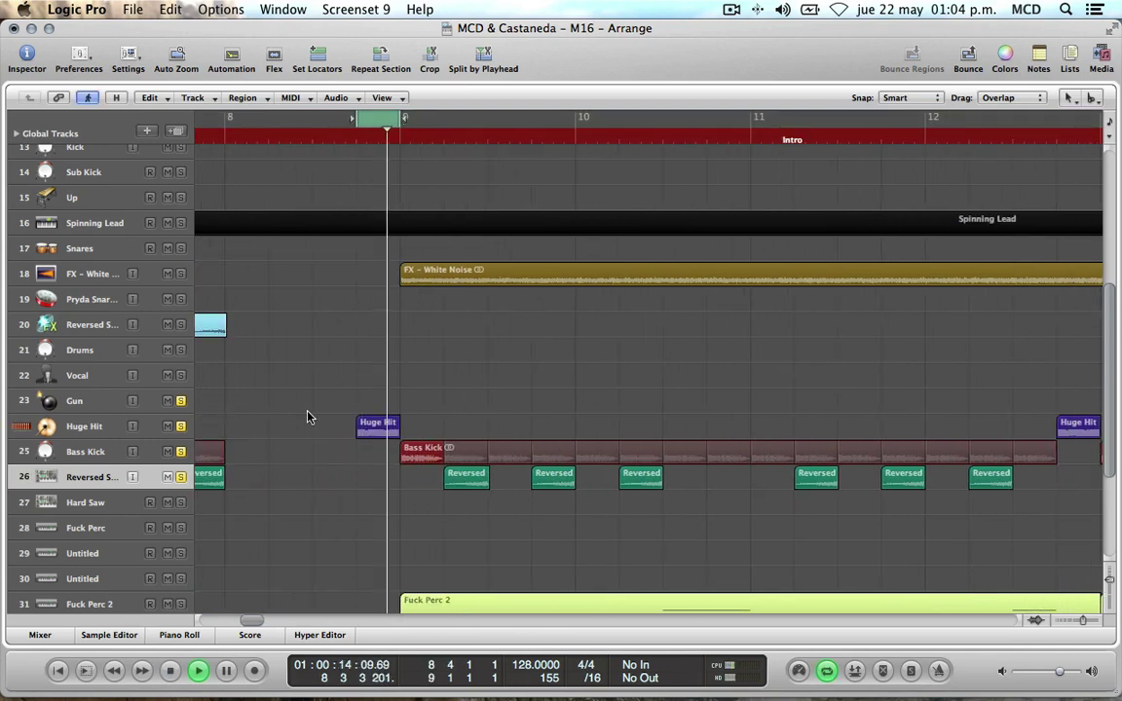
key(space)
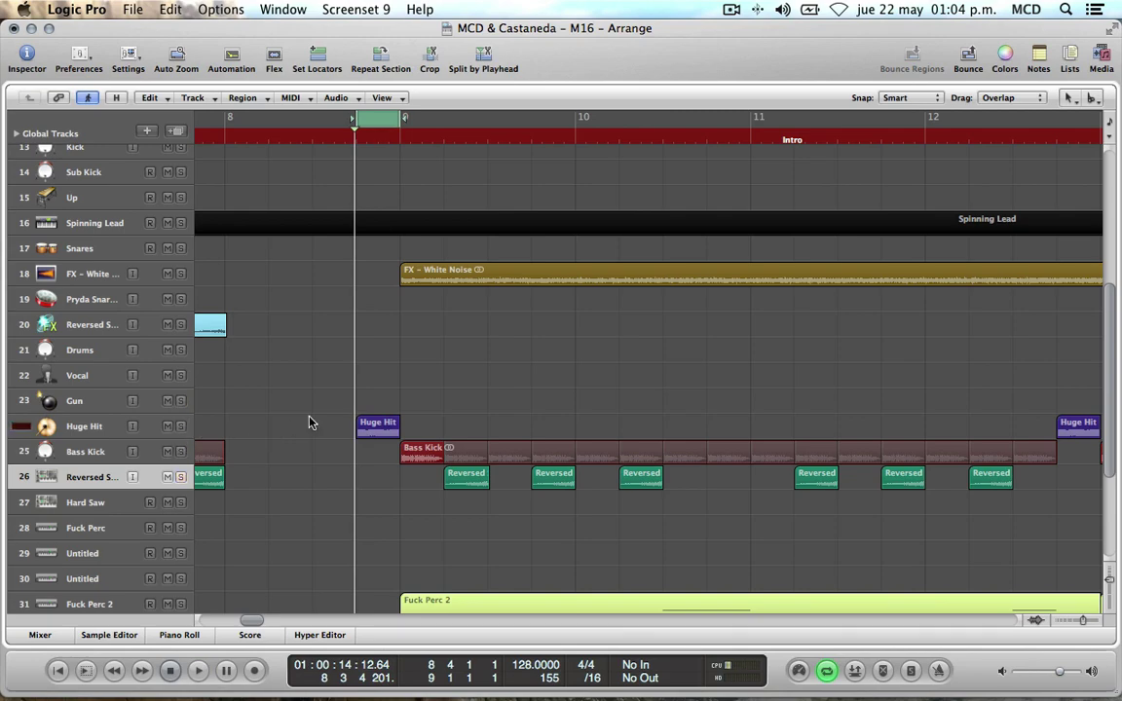
Step: Show the whole track list and set the cycle range across the Intro, from bar 1 to about bar 16
key(z)
key(c)
key(ctrl+Right)
key(ctrl+Right)
key(ctrl+Right)
key(ctrl+Right)
key(ctrl+Right)
key(ctrl+Right)
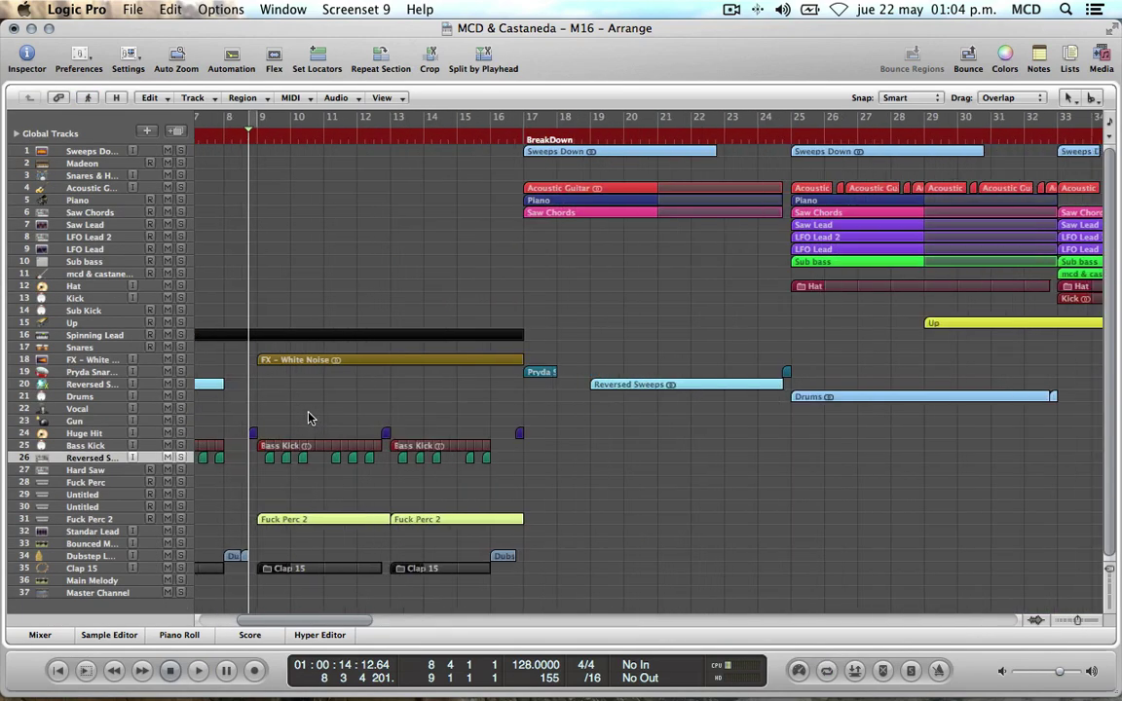
key(Return)
drag(234, 120, 748, 119)
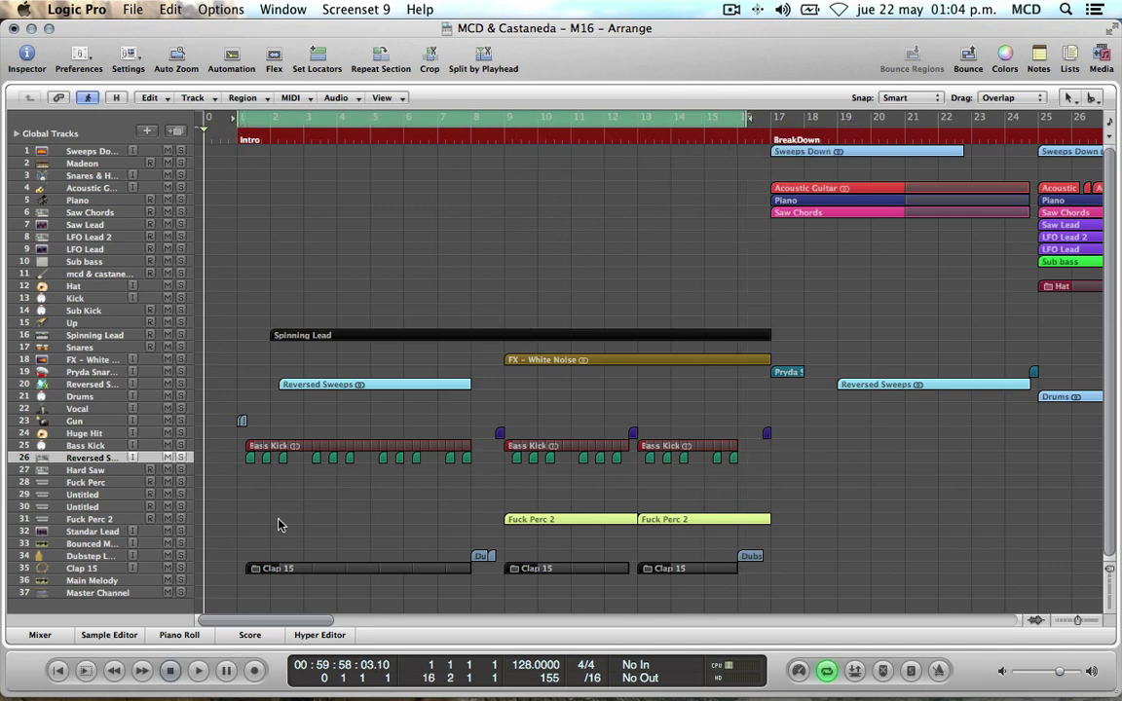
Step: Solo Clap 15, Bass Kick, Gun and the Reversed track 26, and play them together from the start of the Intro
click(180, 569)
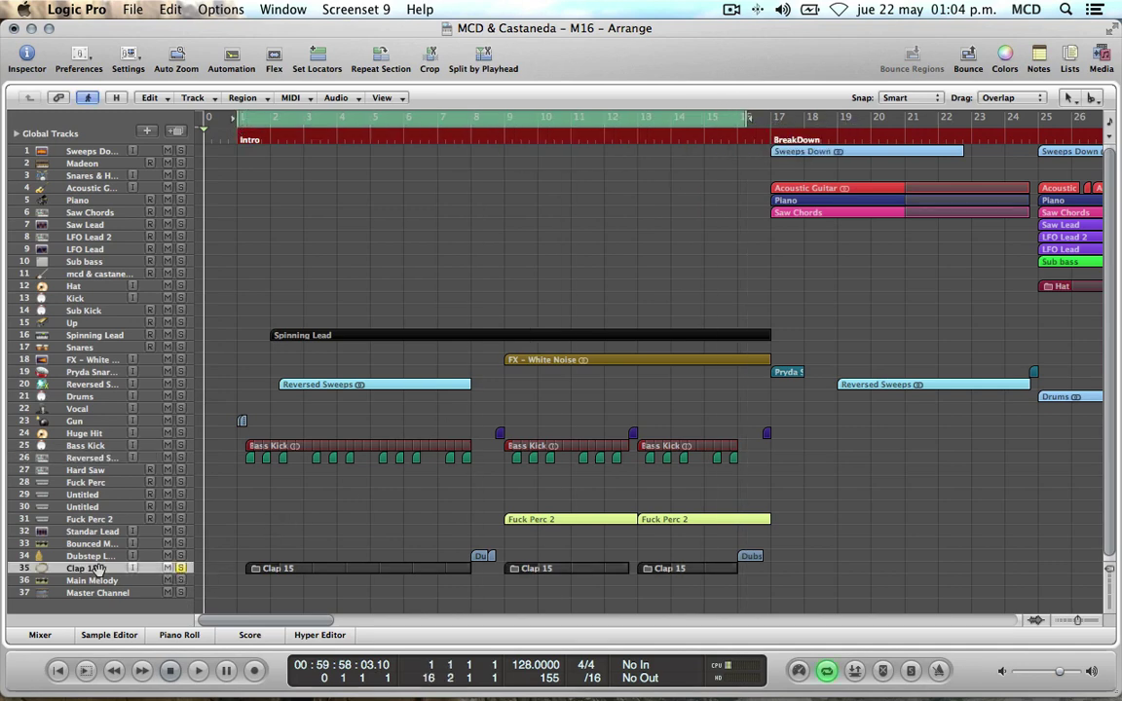
click(180, 447)
click(180, 421)
key(space)
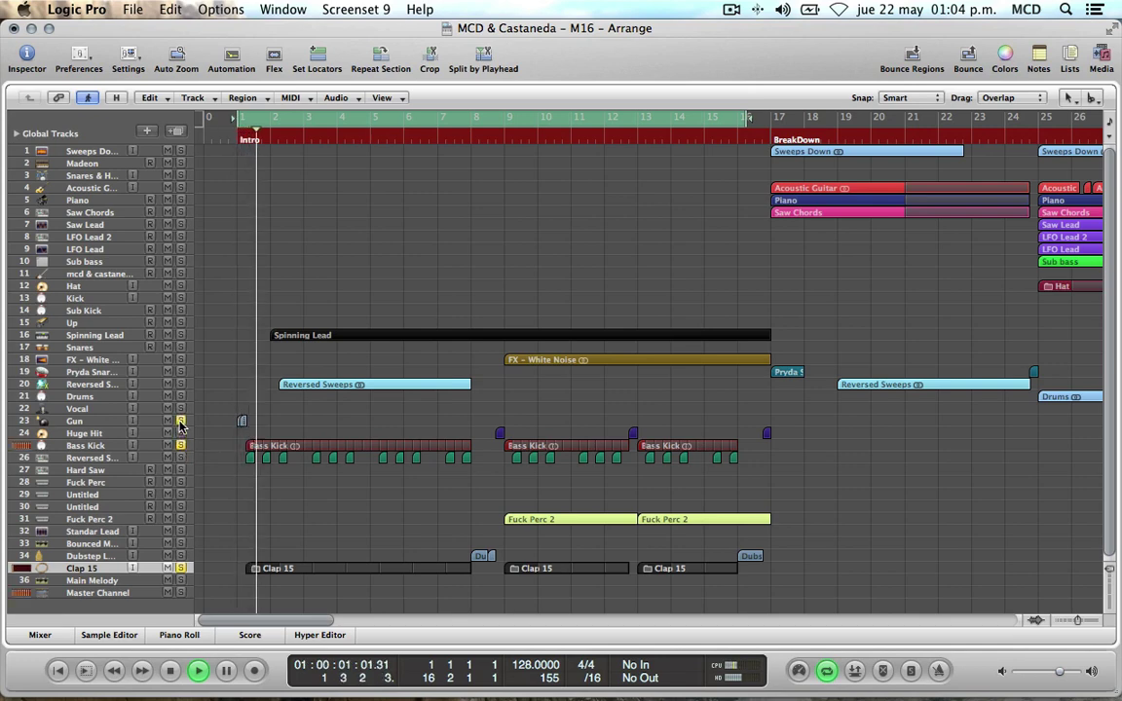
click(180, 458)
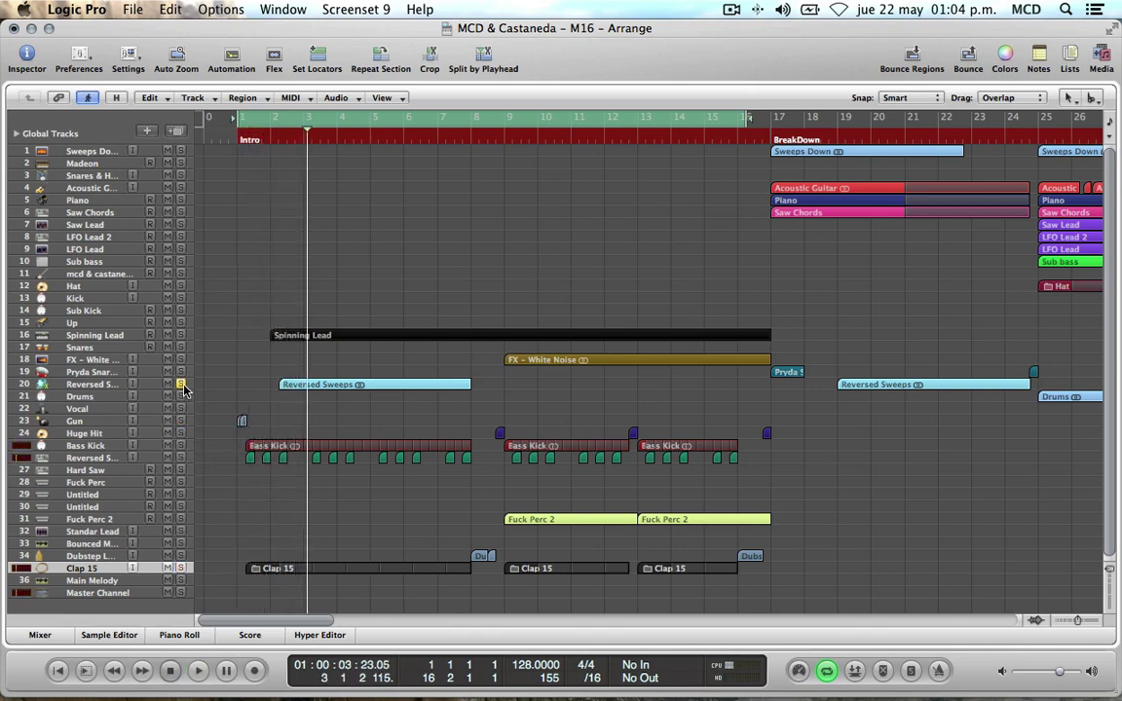
Step: Solo the Reversed Sweeps track and play its Intro region from about bar 6 to its end at bar 8
scroll(183, 390, down, 5)
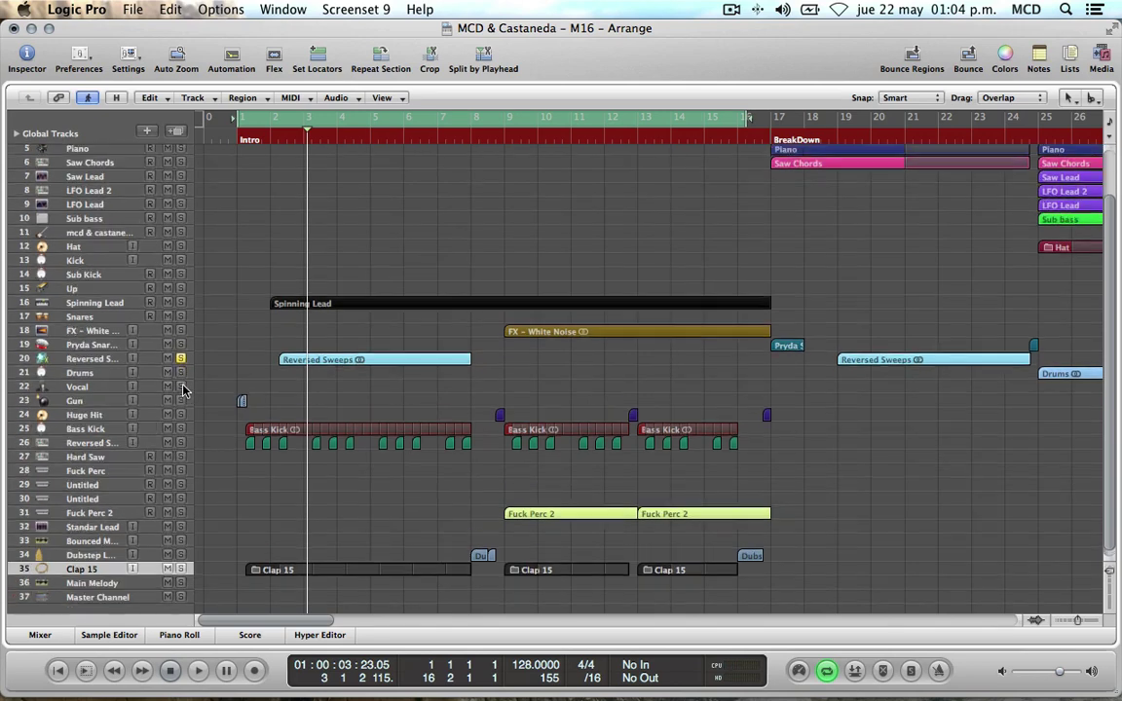
double_click(411, 139)
key(super+Down)
key(super+Down)
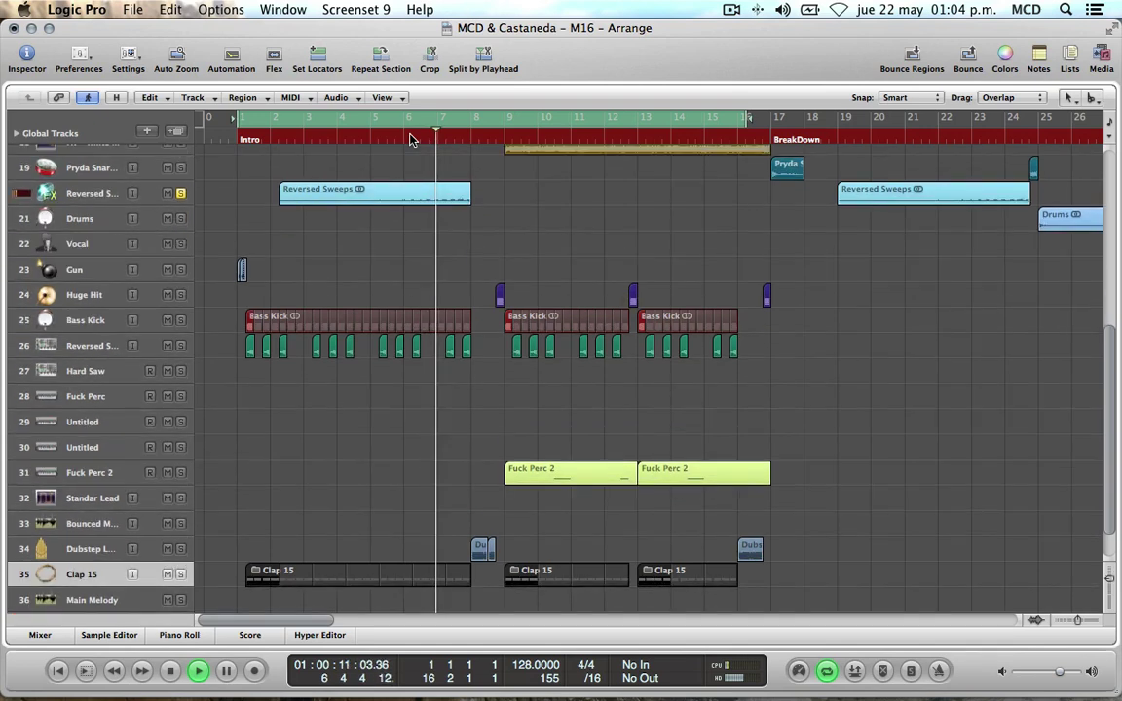
click(395, 185)
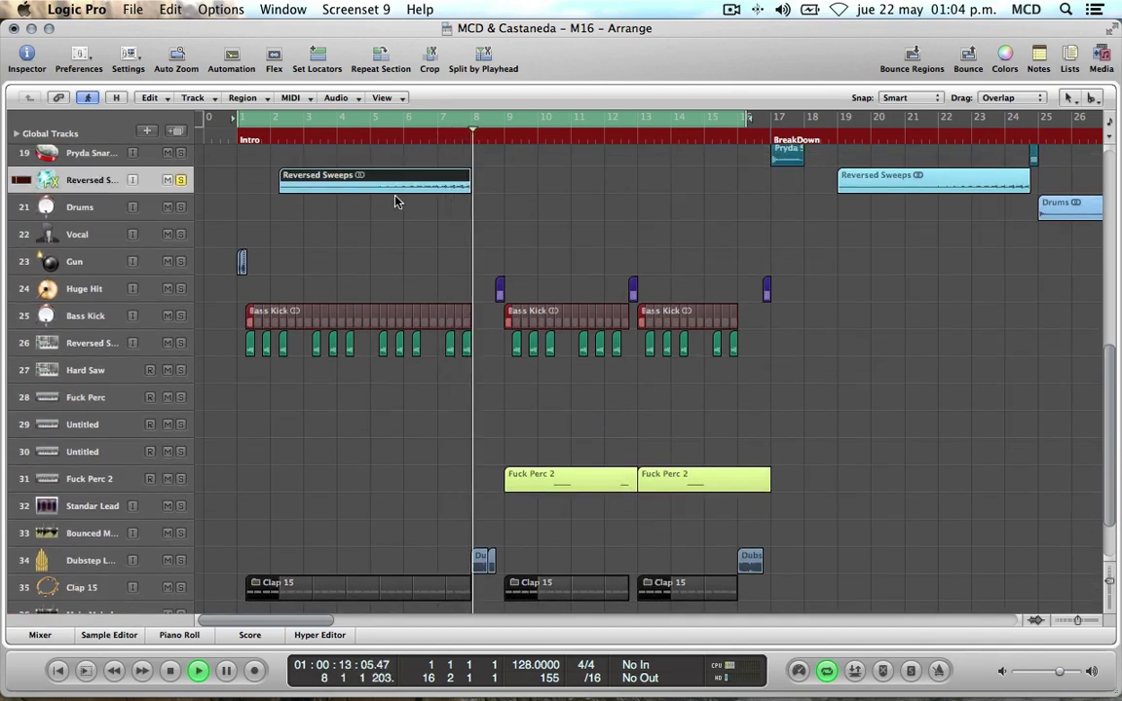
scroll(431, 194, up, 4)
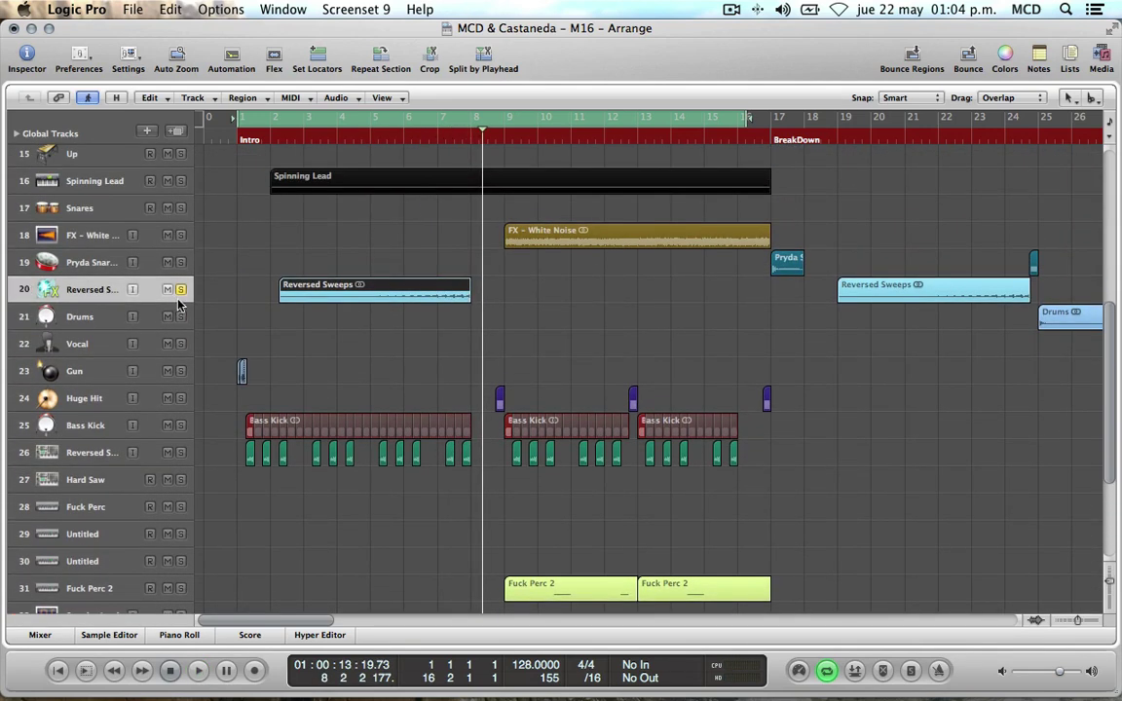
Step: Solo the Spinning Lead track and play its region from just before bar 2
click(262, 278)
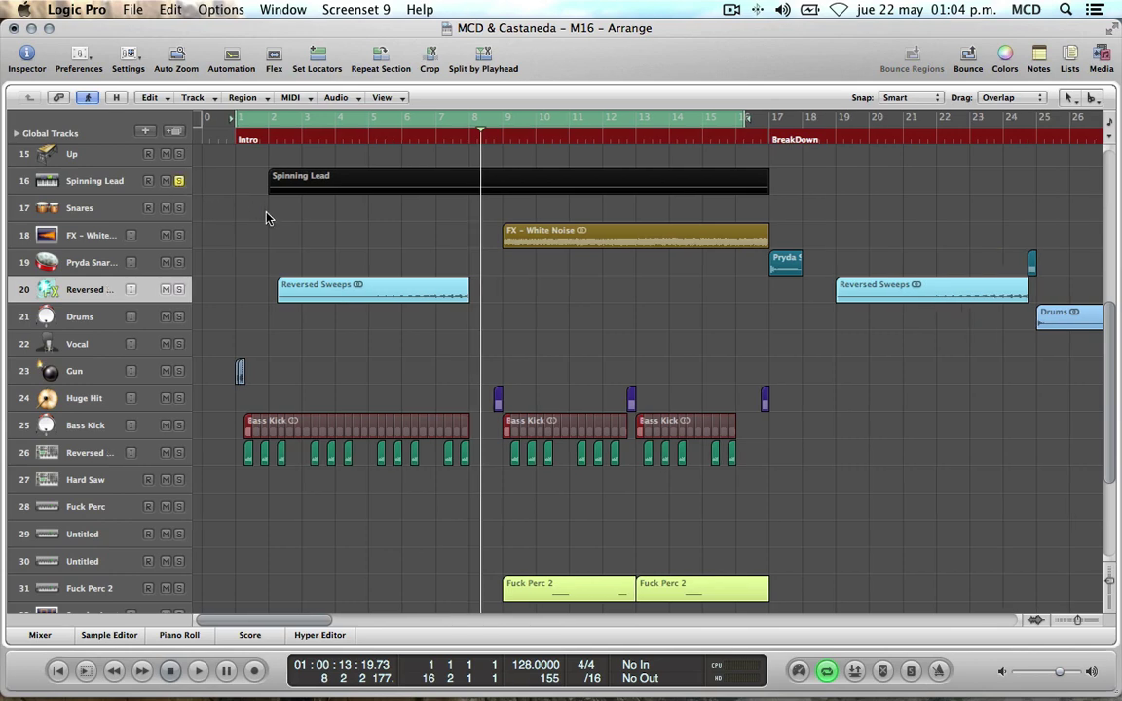
click(265, 143)
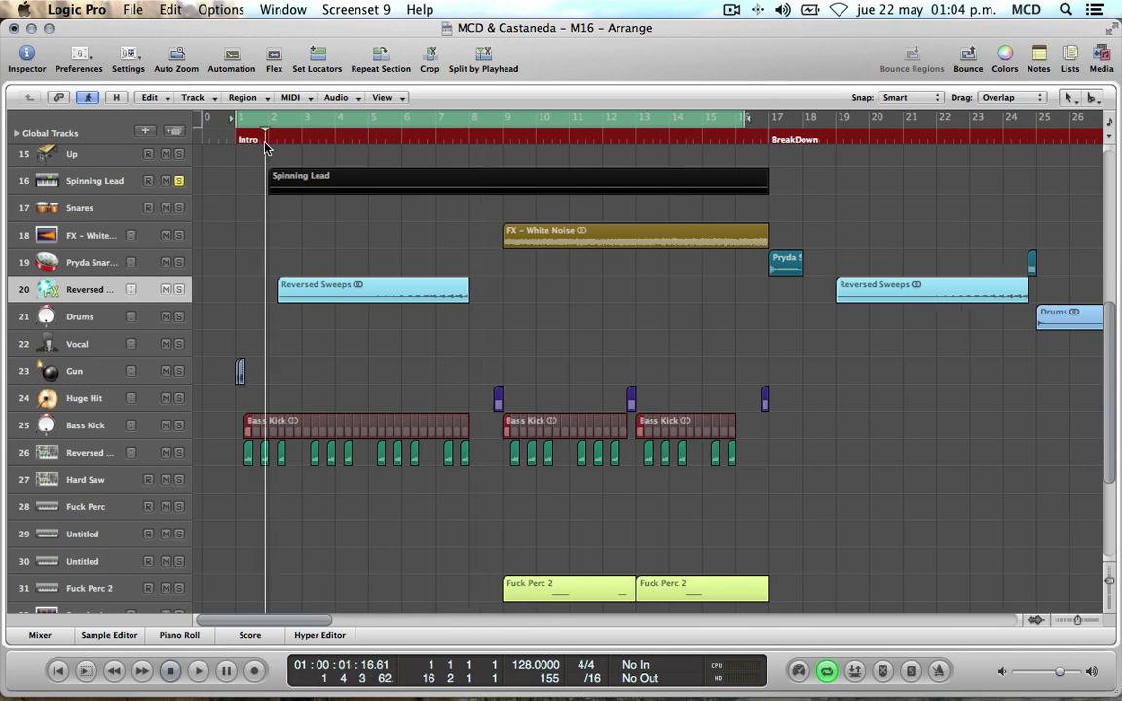
key(space)
click(83, 182)
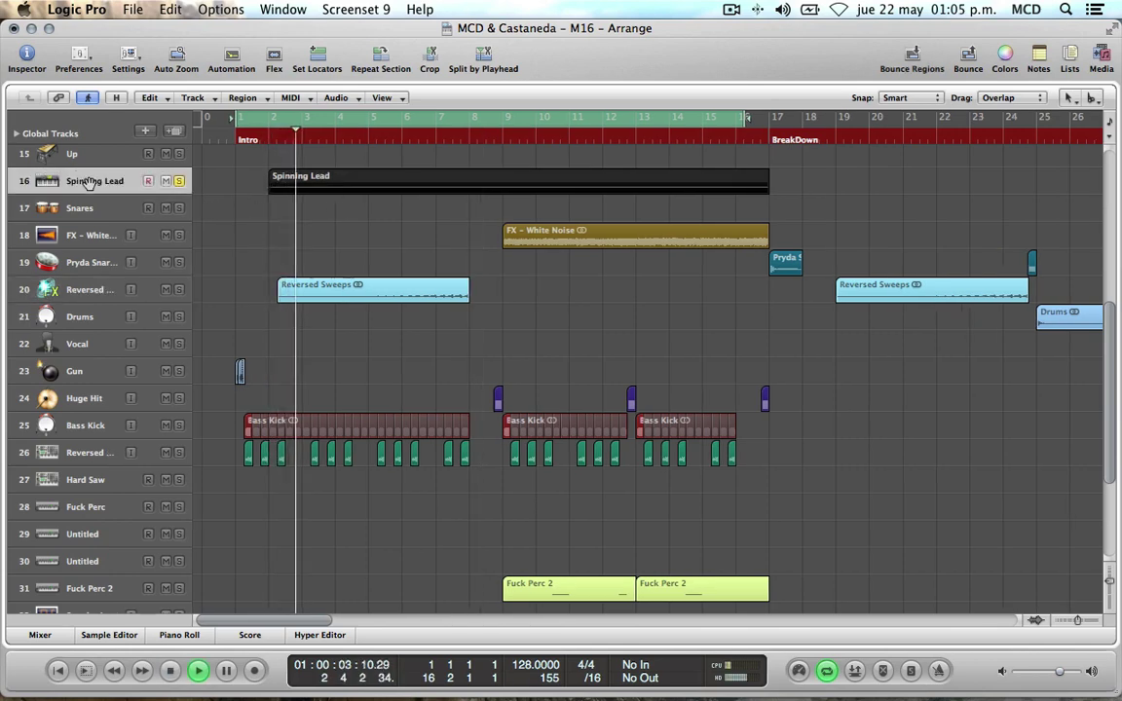
Step: Inspect the Spinning Lead channel strip and its Sylenth1 instrument settings
key(i)
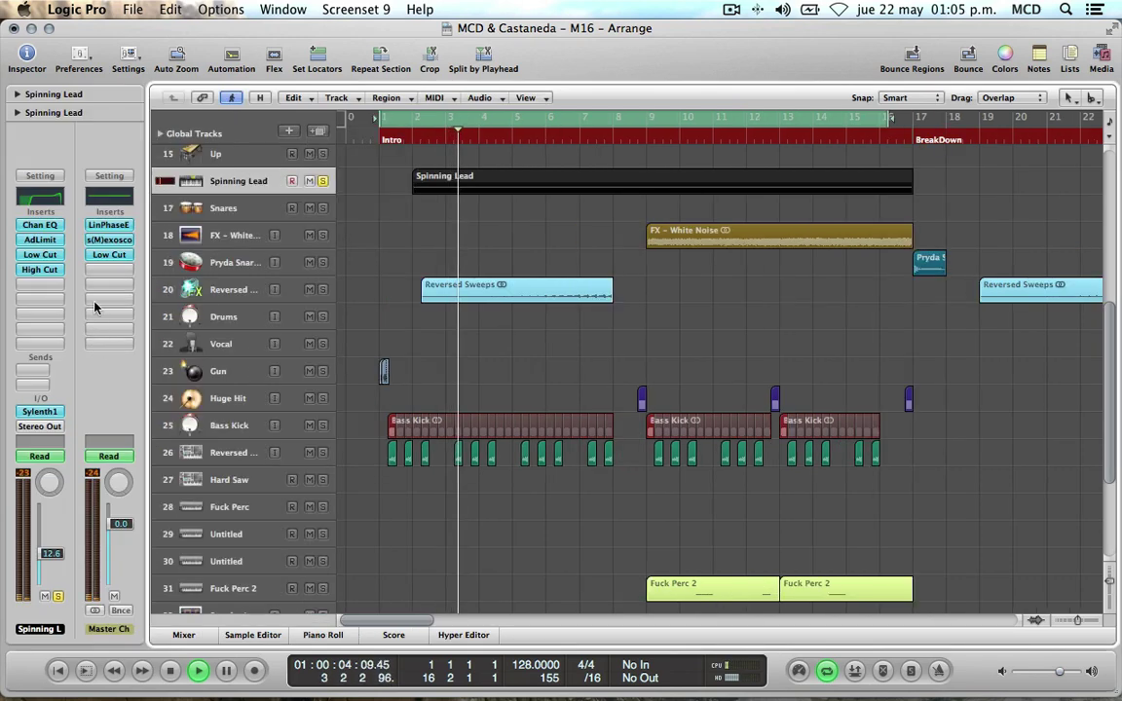
click(40, 411)
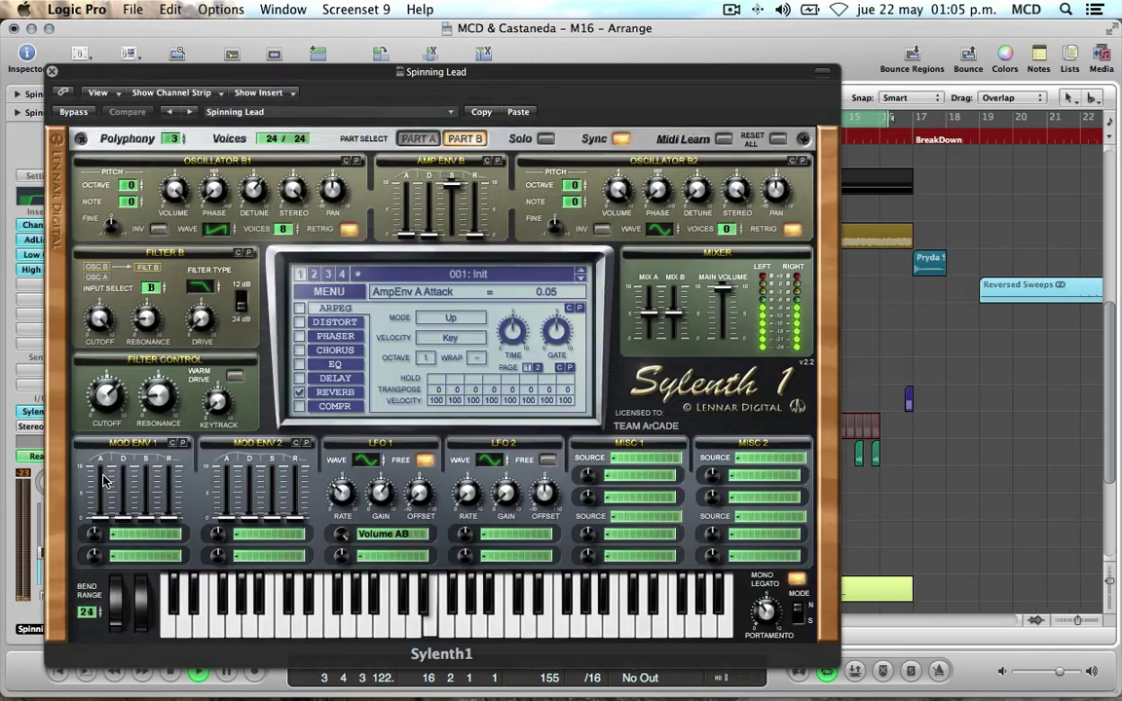
click(53, 73)
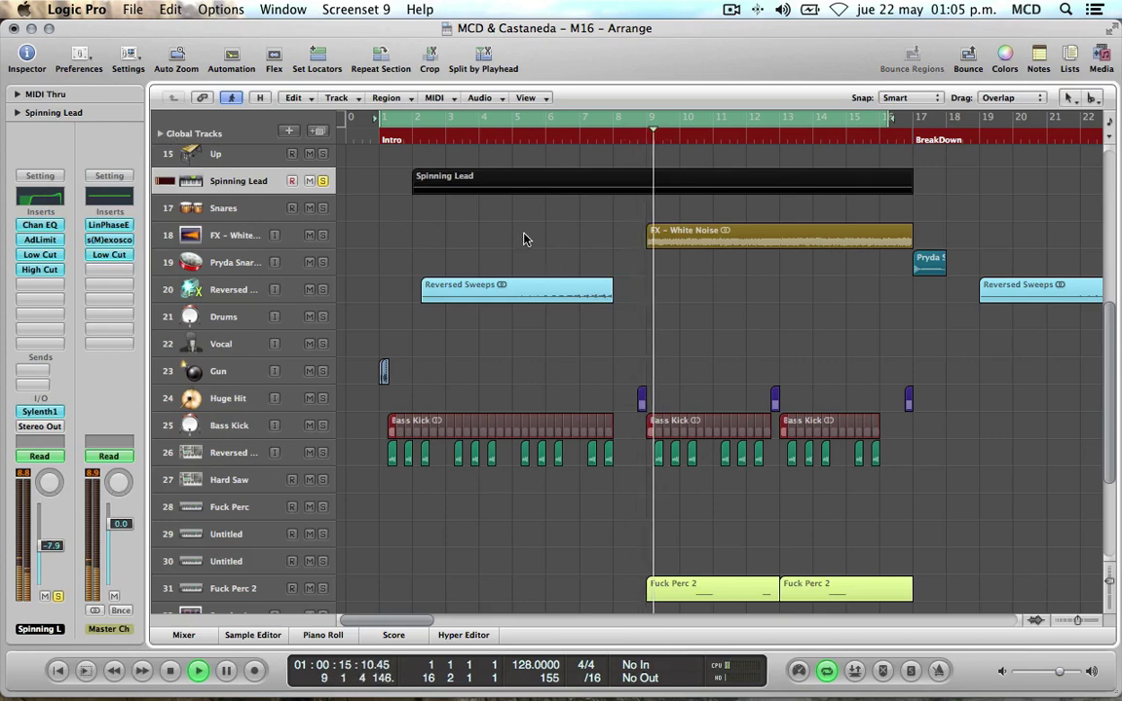
Step: Examine the sustained note of the Spinning Lead region in the Piano Roll, then close the editor
double_click(541, 180)
key(p)
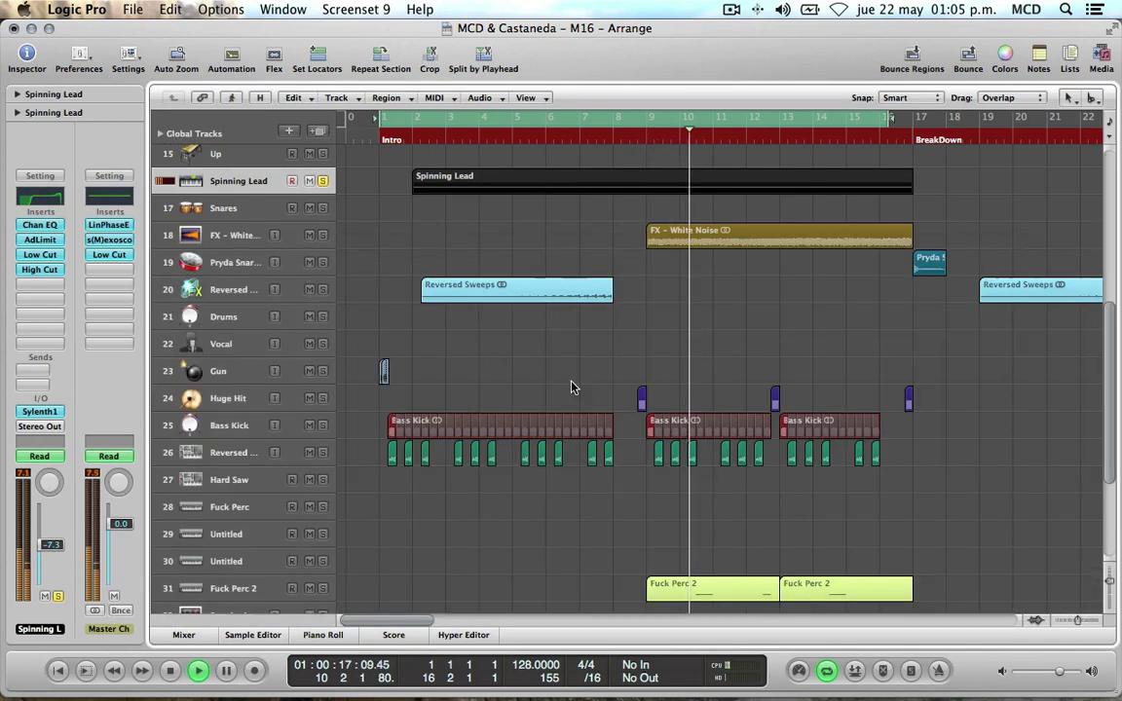
double_click(523, 179)
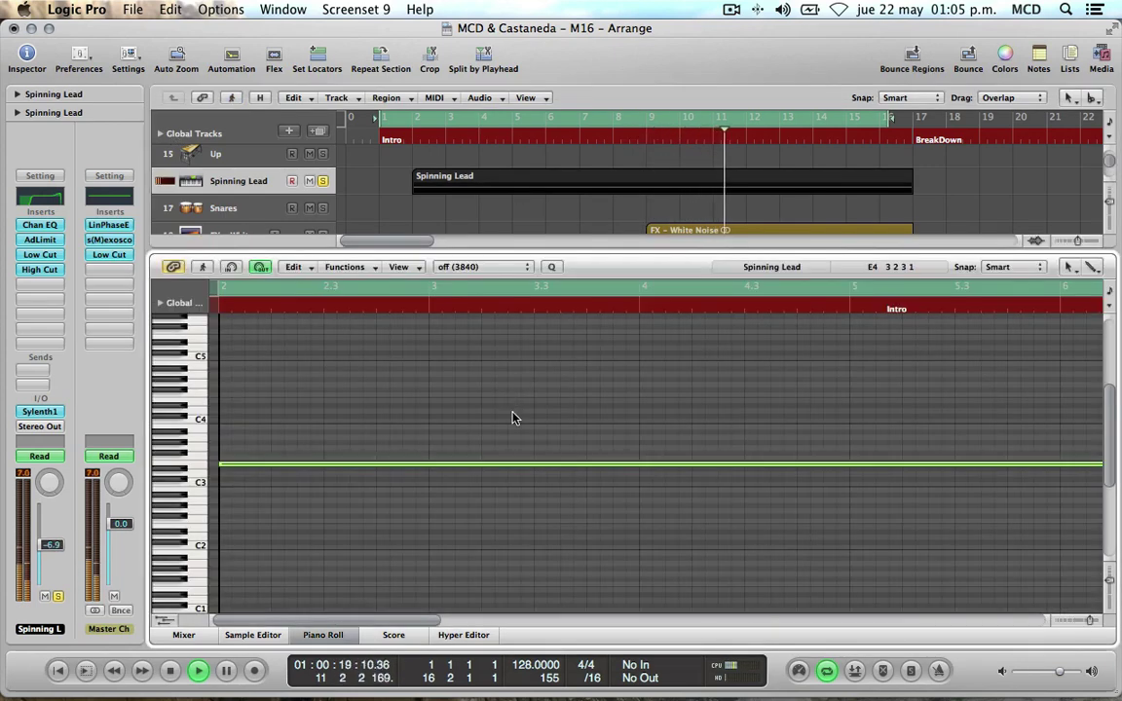
key(ctrl+Left)
key(ctrl+Left)
key(ctrl+Left)
key(ctrl+Left)
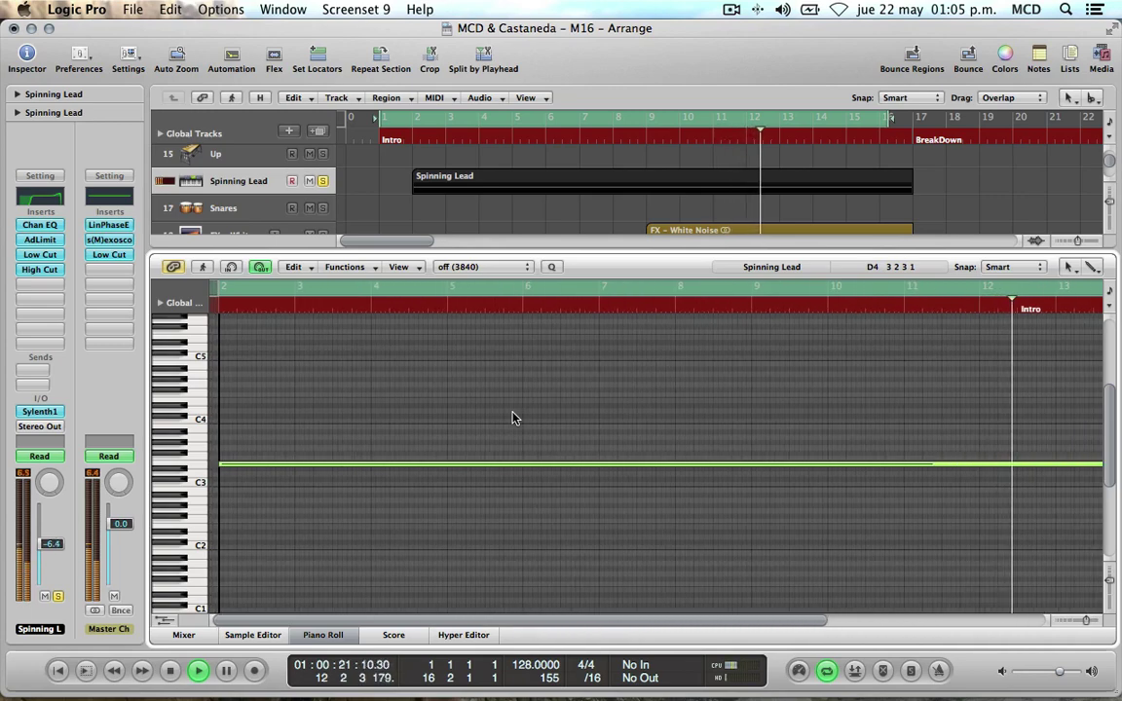
key(p)
Step: Show the Spinning Lead track's automation and display its Sylenth1 LFO 1 Rate curve in place of PitchBend
key(a)
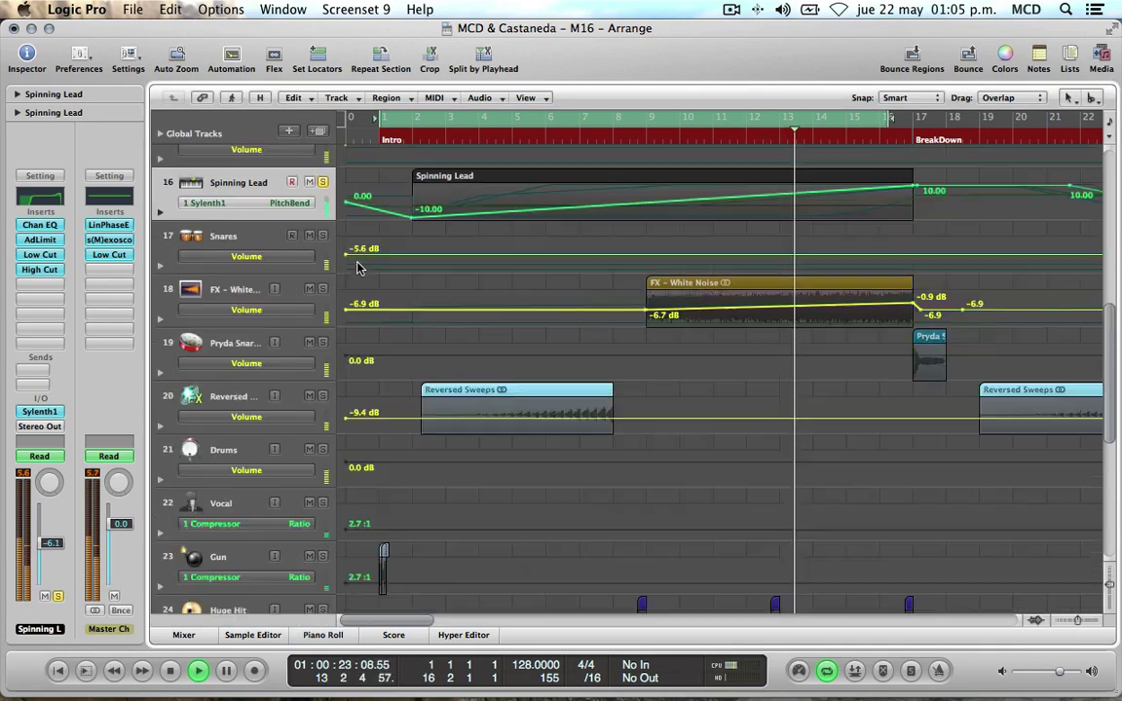
click(247, 202)
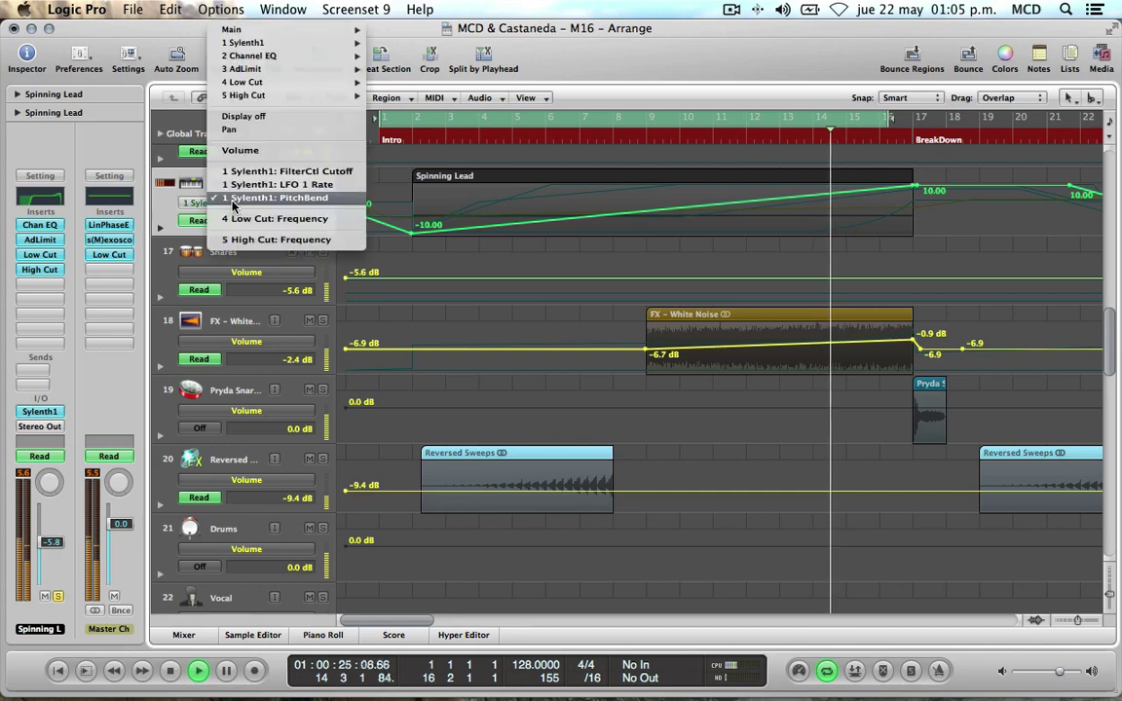
click(278, 184)
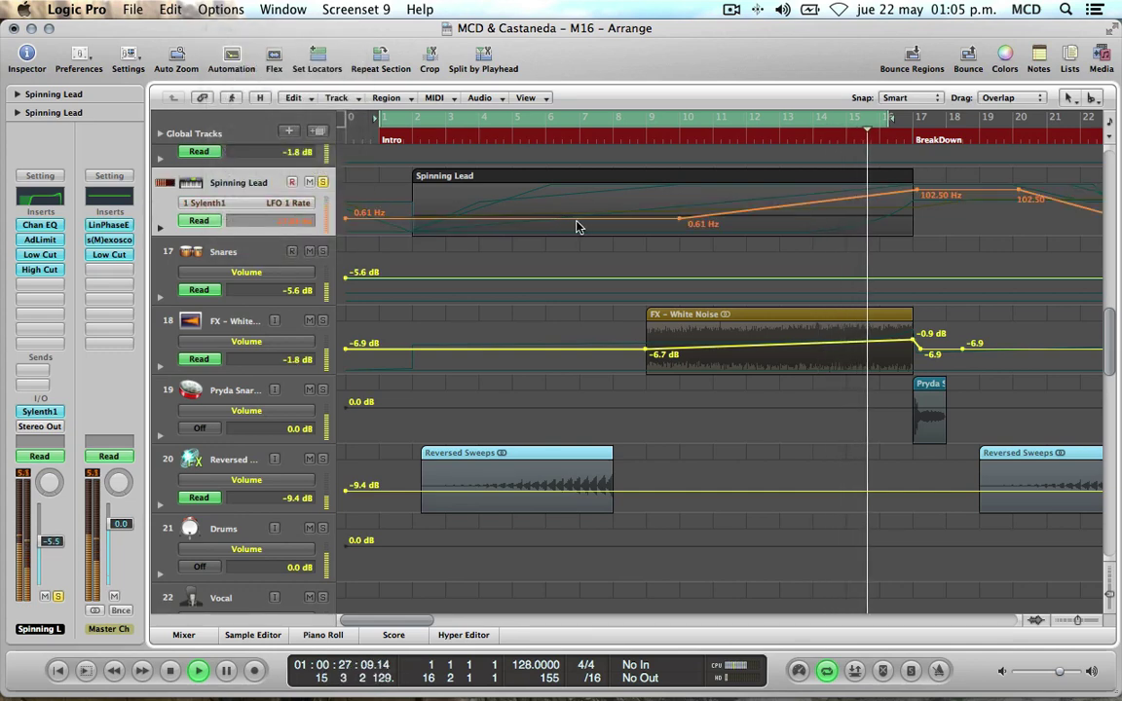
Step: Display the Sylenth1 FilterCtl Cutoff curve on the Spinning Lead track, then hide the automation
click(277, 207)
click(292, 178)
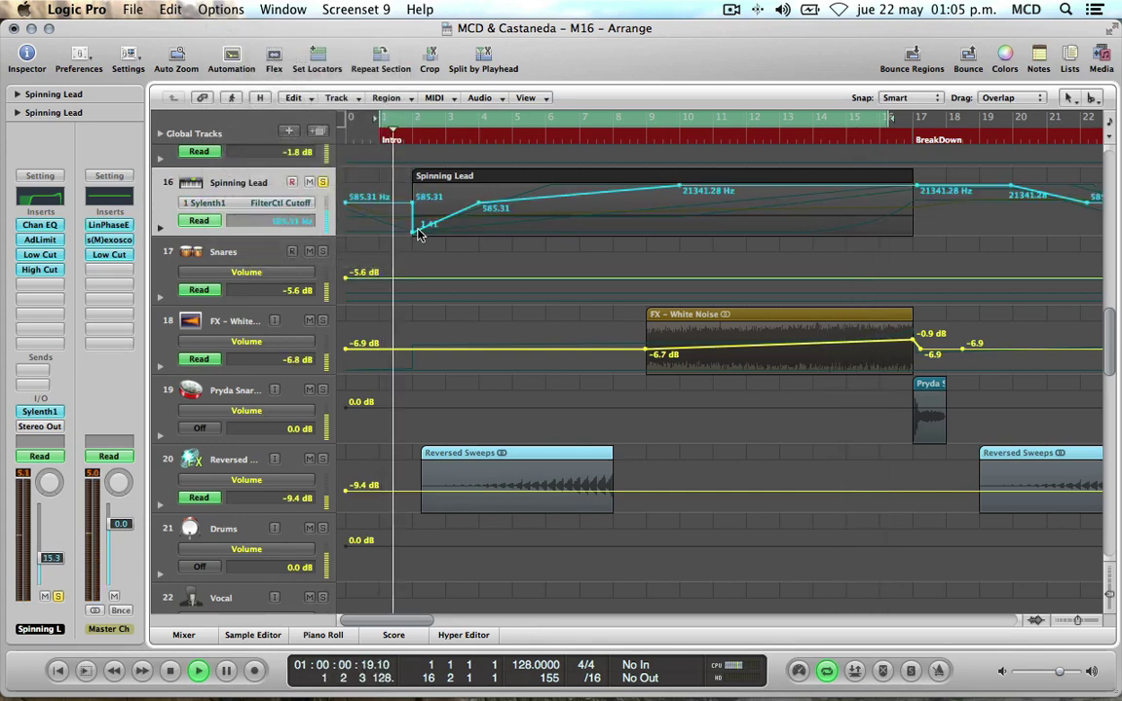
key(a)
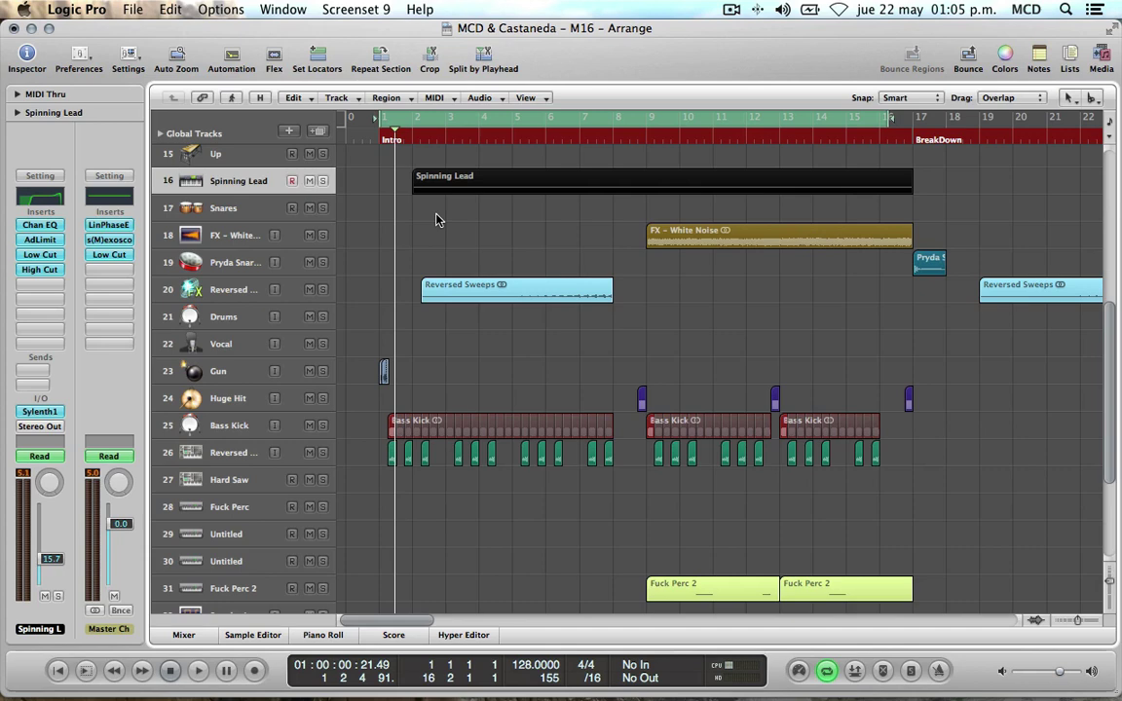
Step: Look through the lower tracks' channel strips, including Bass Kick, Spinning Lead, Reversed, Clap 15 and Huge Hit
click(317, 426)
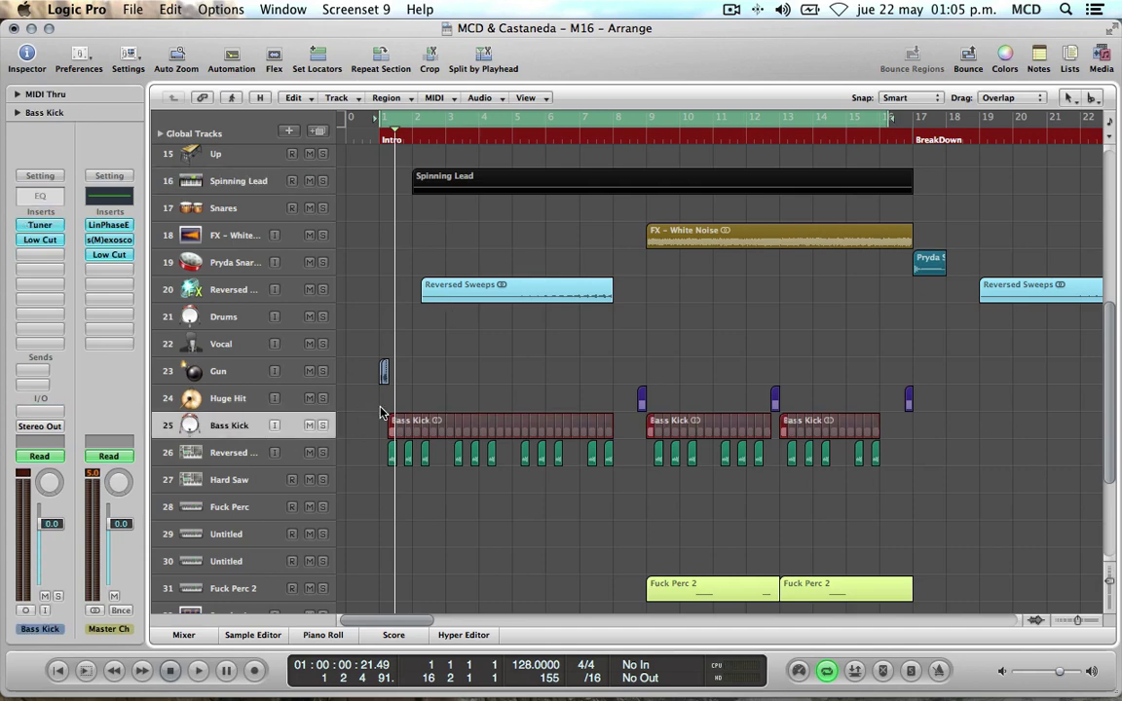
scroll(389, 390, up, 6)
scroll(347, 382, down, 1)
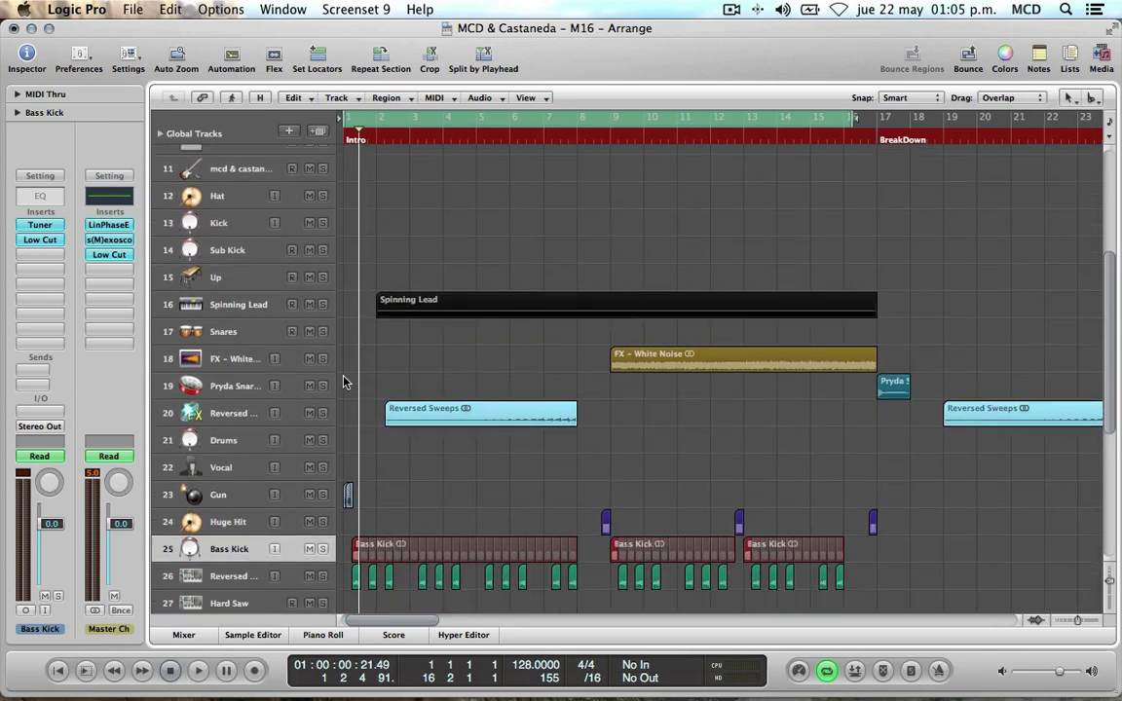
click(236, 288)
scroll(226, 282, down, 3)
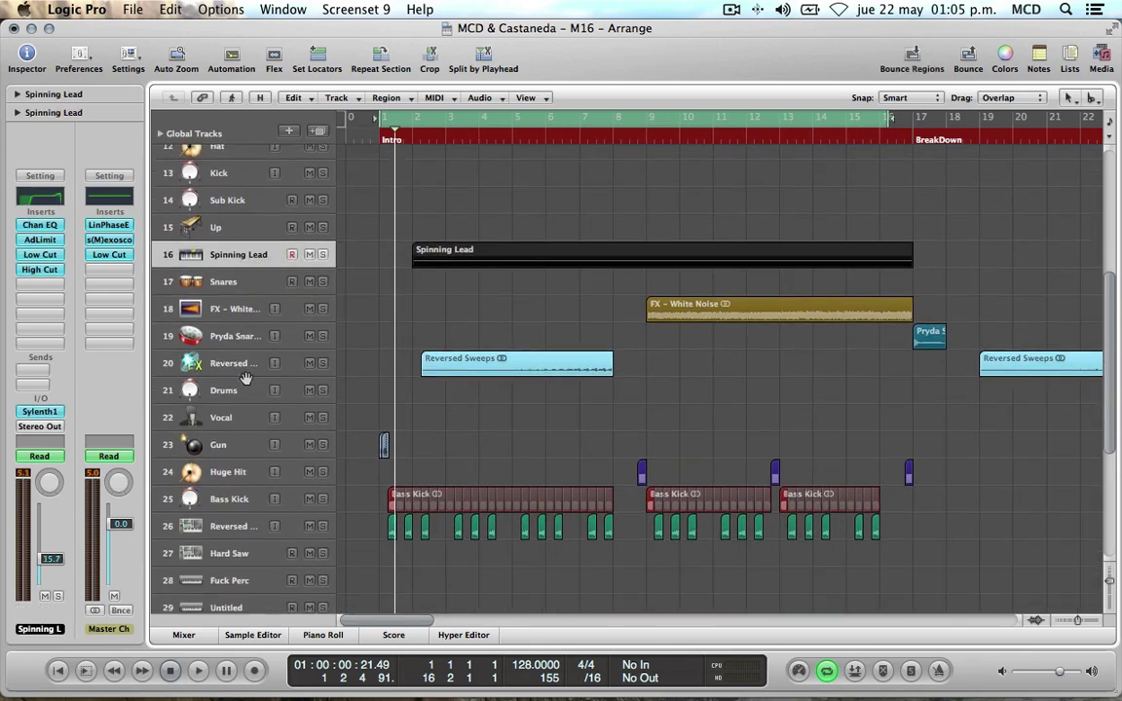
click(232, 520)
click(230, 493)
scroll(239, 499, down, 7)
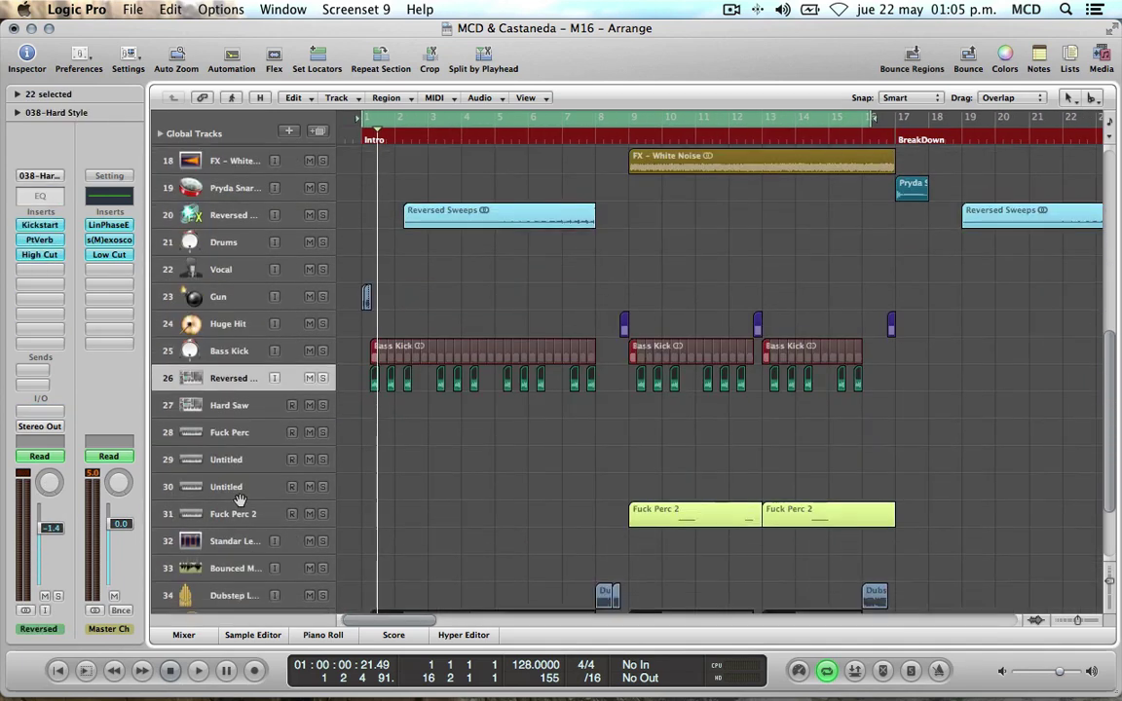
click(244, 547)
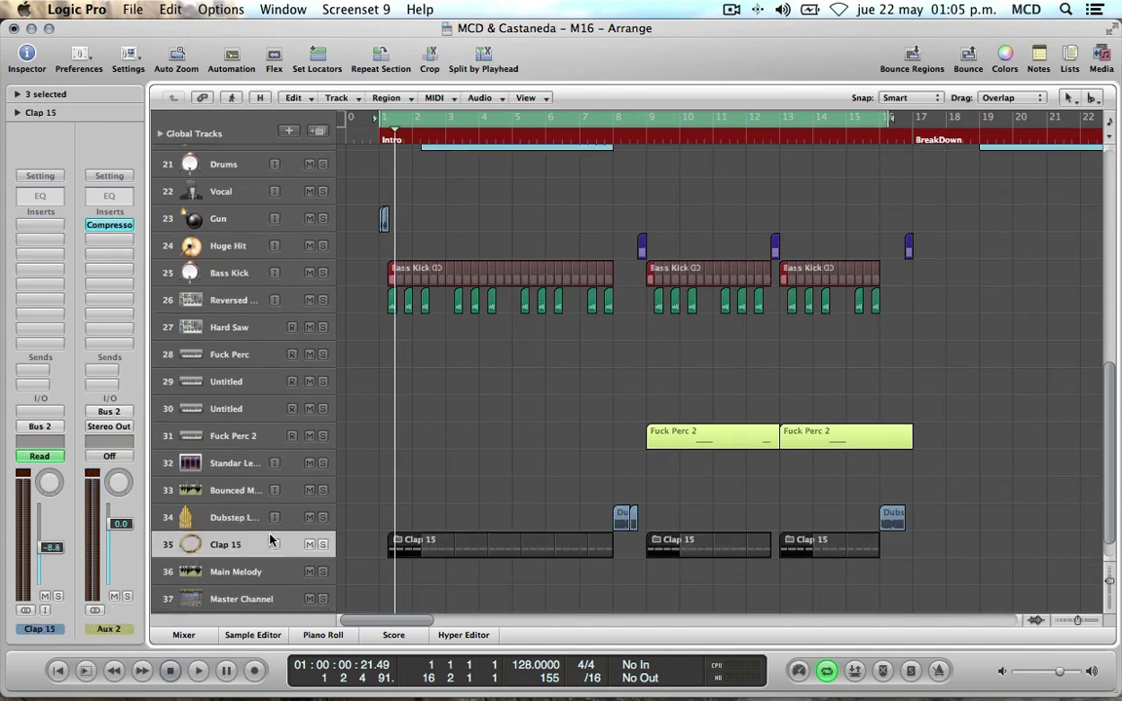
scroll(362, 431, up, 5)
click(212, 390)
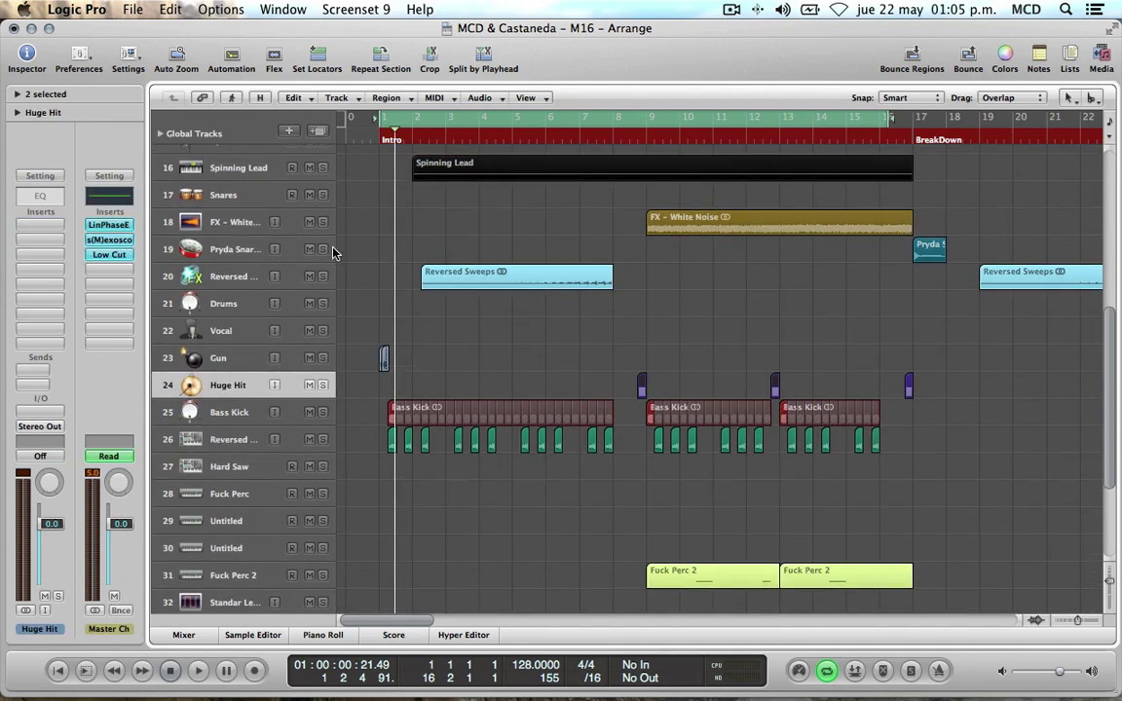
Step: Solo the FX - White Noise track and set the cycle range from bar 9 to bar 17
click(321, 223)
click(222, 222)
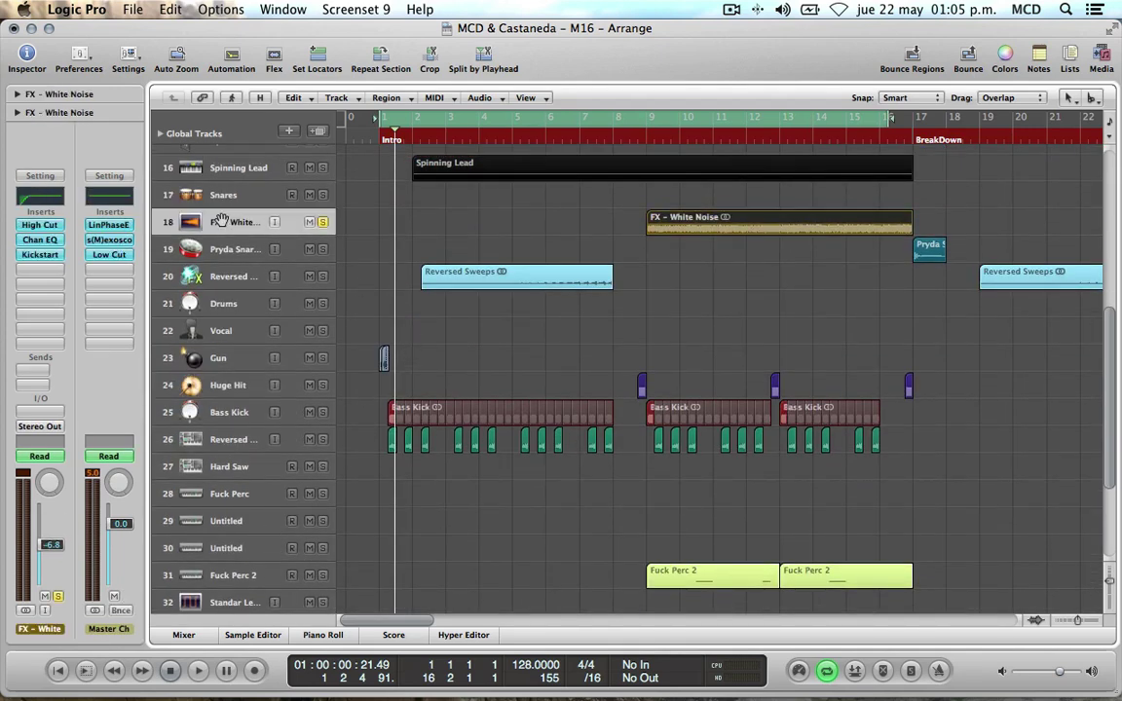
click(667, 127)
drag(651, 124, 916, 123)
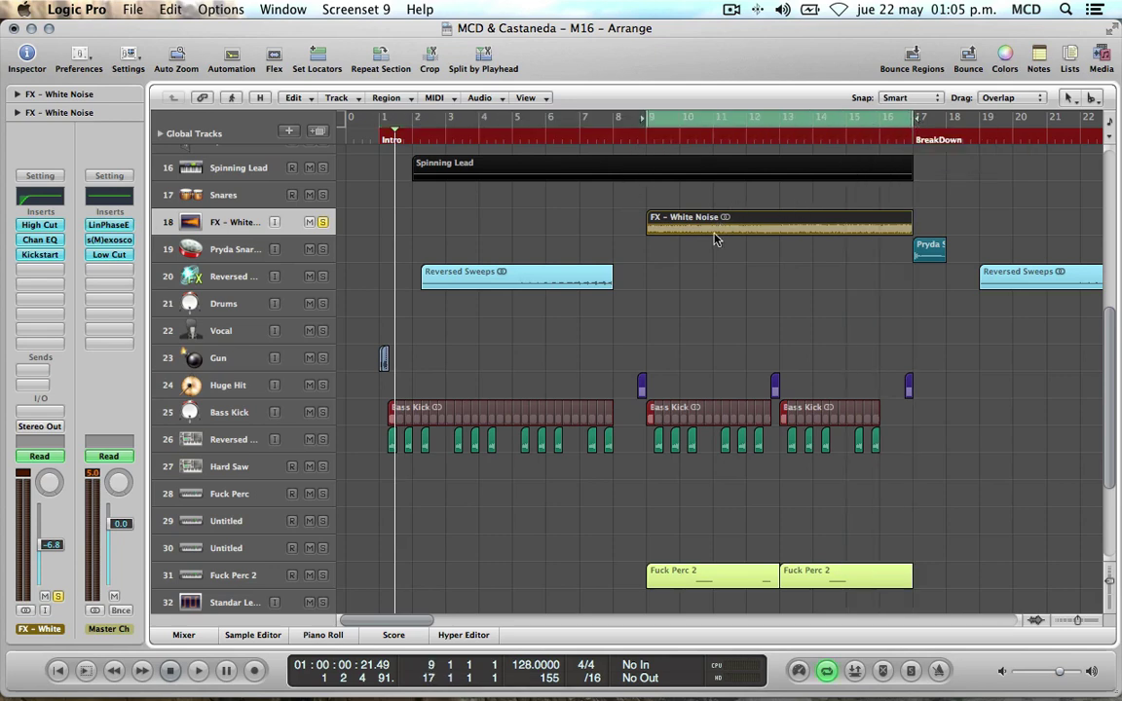
Step: Play the white noise region while skipping ahead through it, then unsolo the track and cycle bars 1 to 17
key(space)
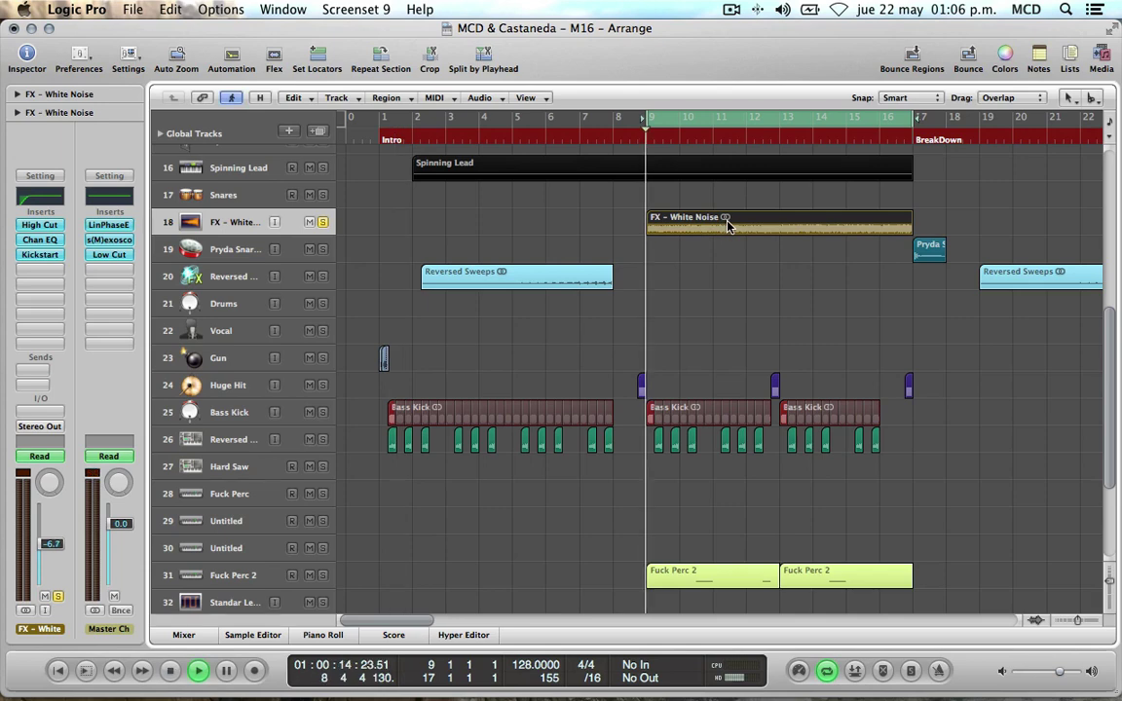
click(794, 146)
click(796, 132)
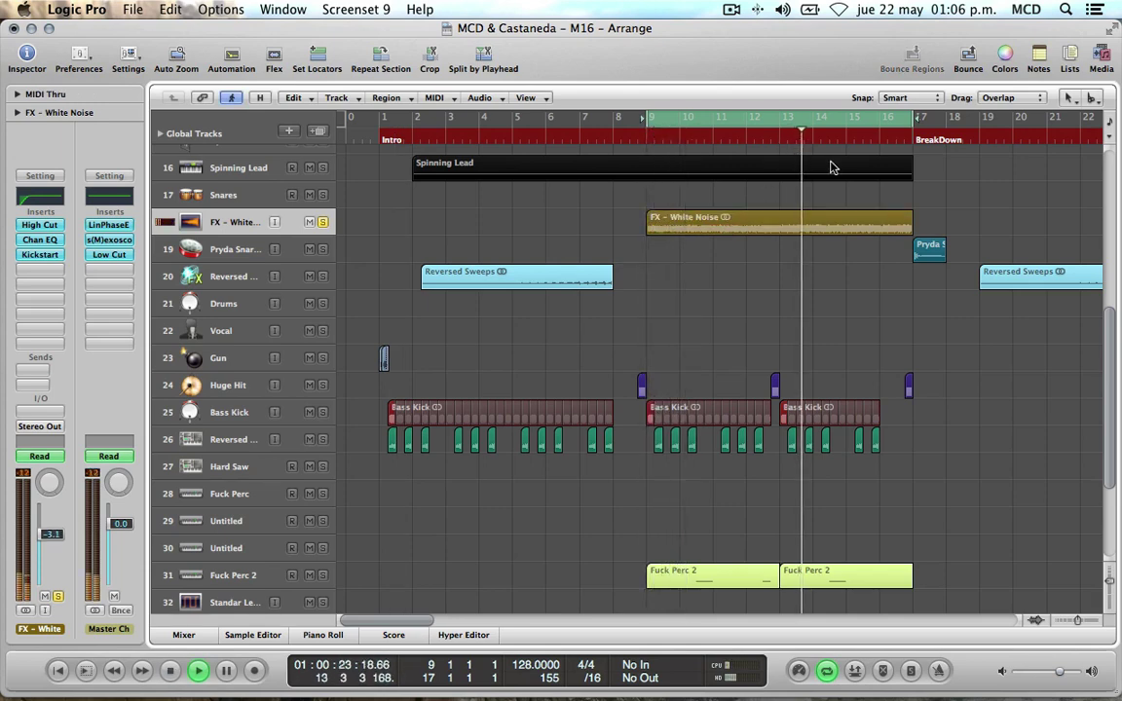
click(864, 146)
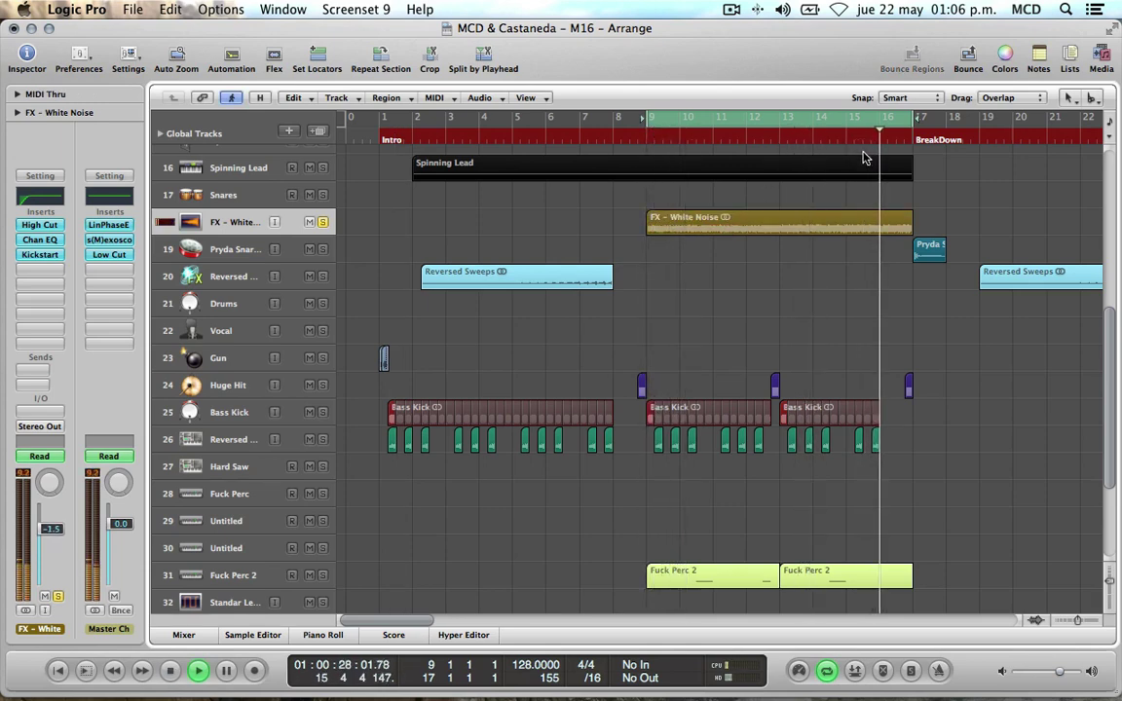
key(space)
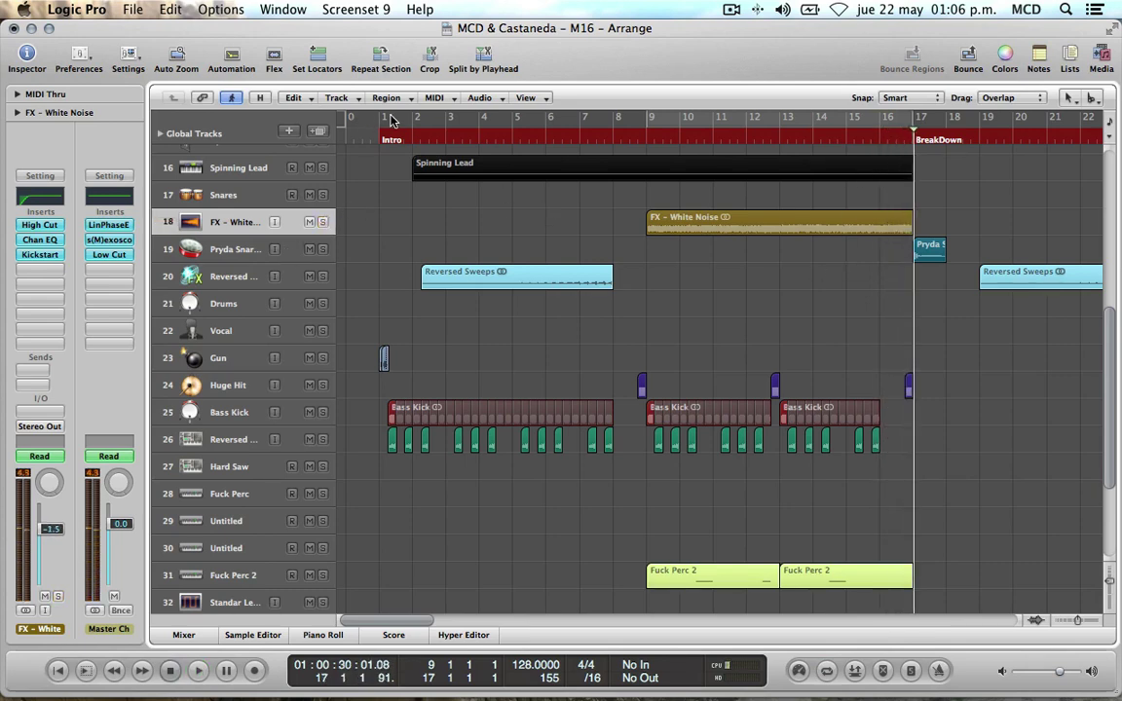
drag(391, 119, 914, 130)
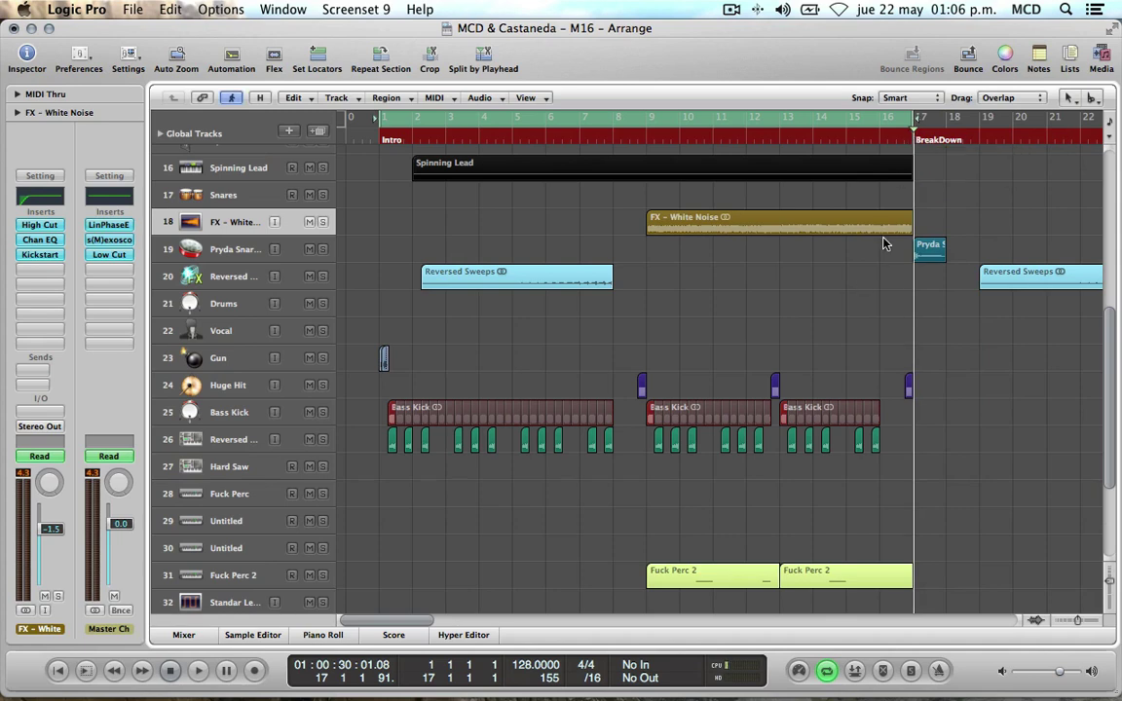
Step: Solo the Dubstep Loop track and set the cycle range from bar 8 to bar 9 over its first regions
scroll(818, 322, down, 5)
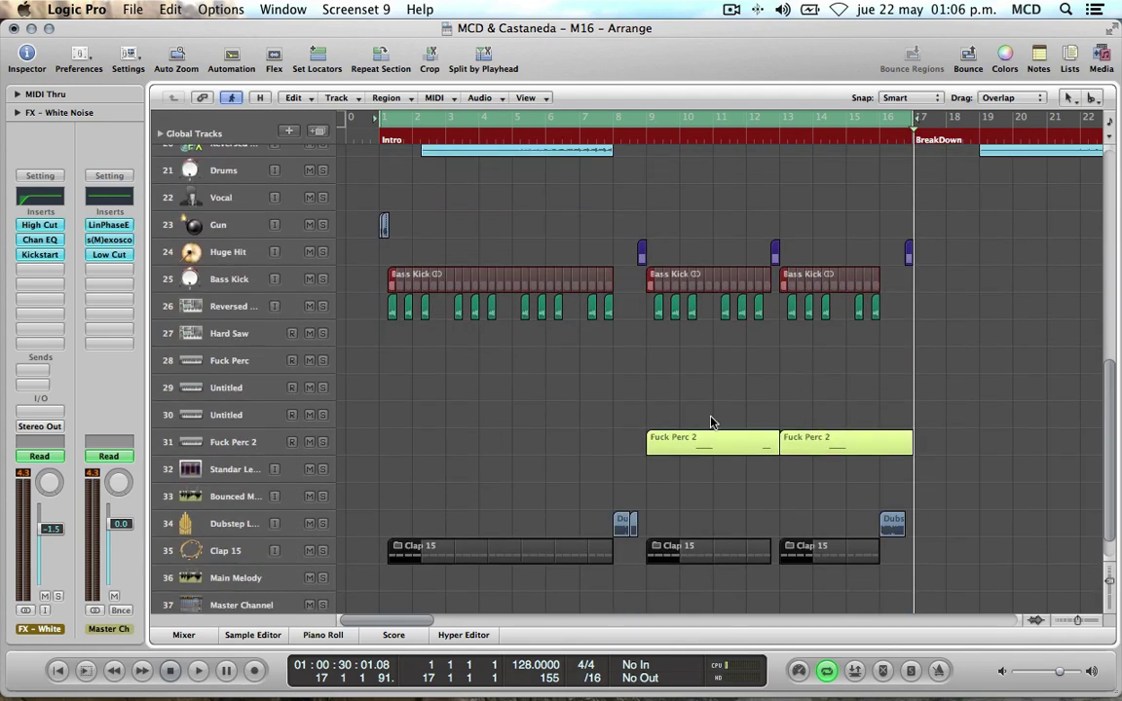
click(322, 524)
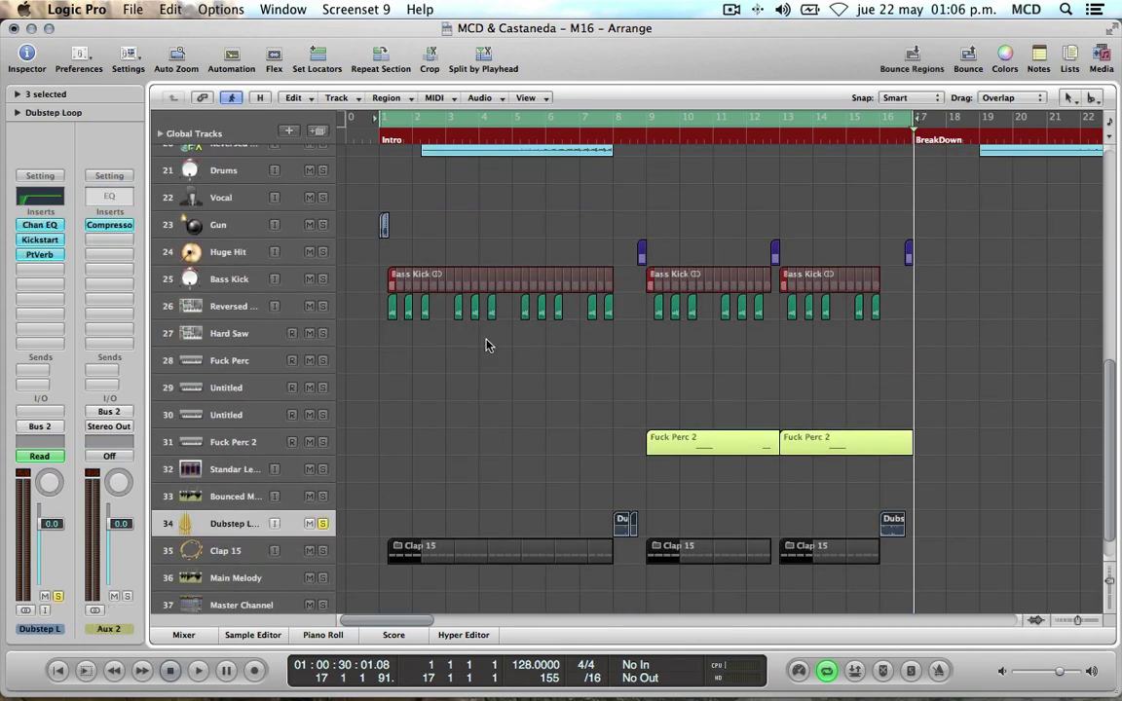
key(c)
key(ctrl+Right)
key(ctrl+Right)
drag(616, 119, 689, 118)
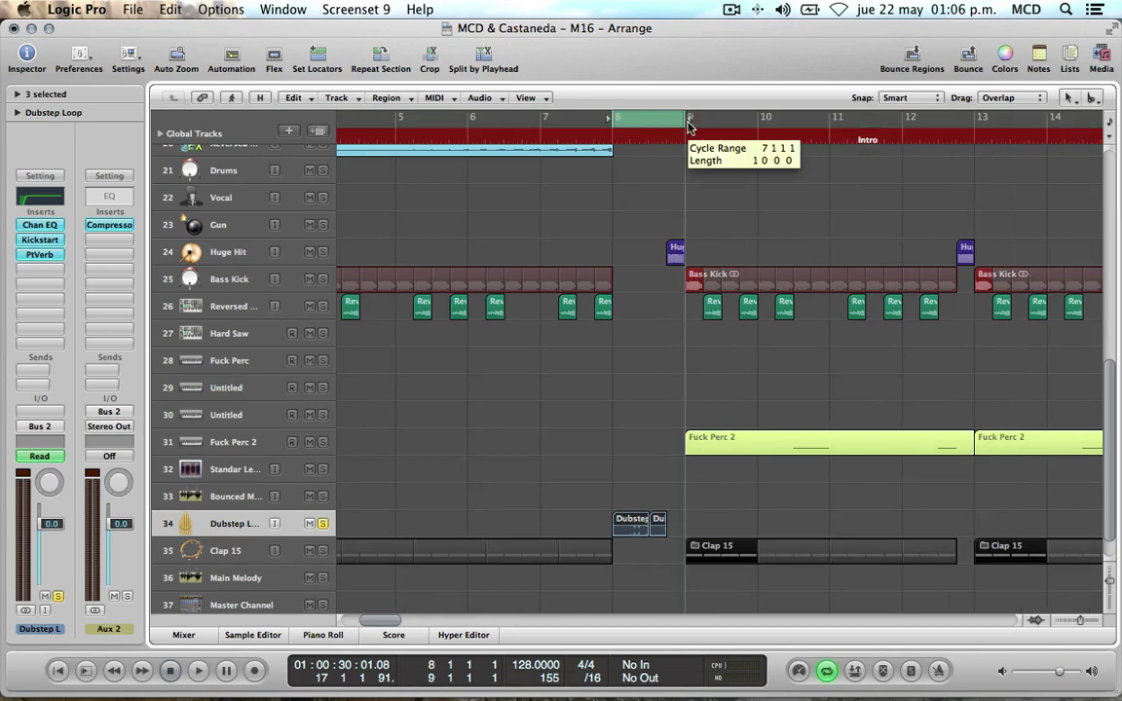
Step: Play the soloed Dubstep Loop regions at bar 8, then stop playback
scroll(633, 400, right, 5)
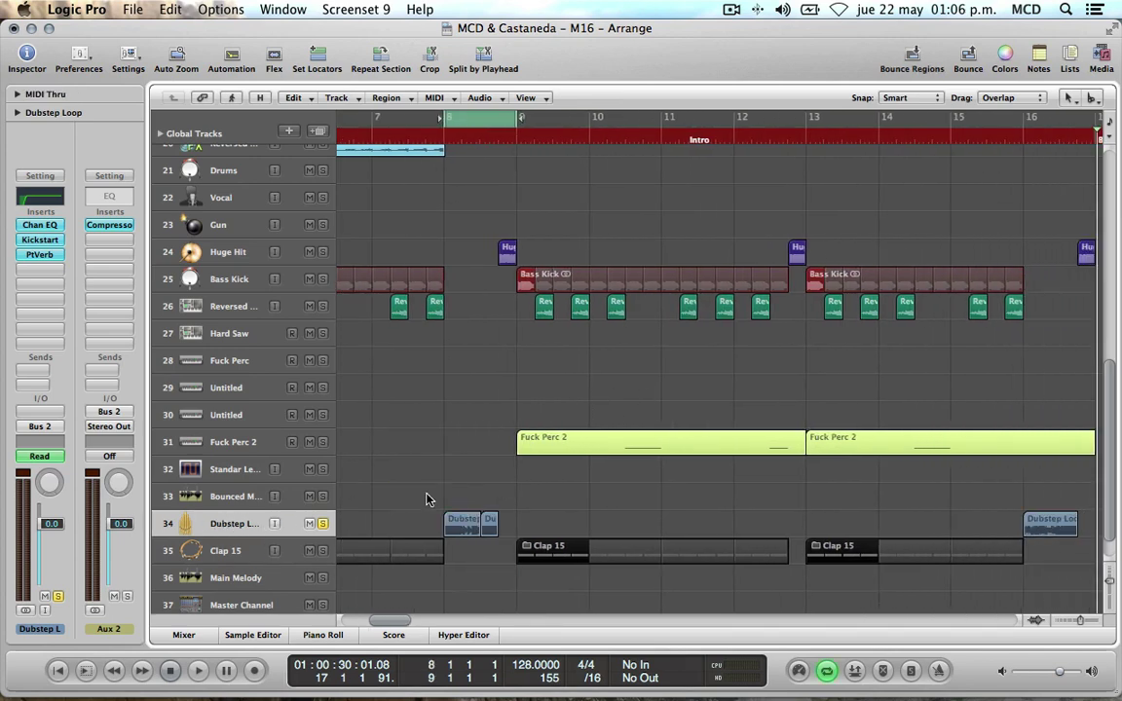
drag(426, 499, 525, 540)
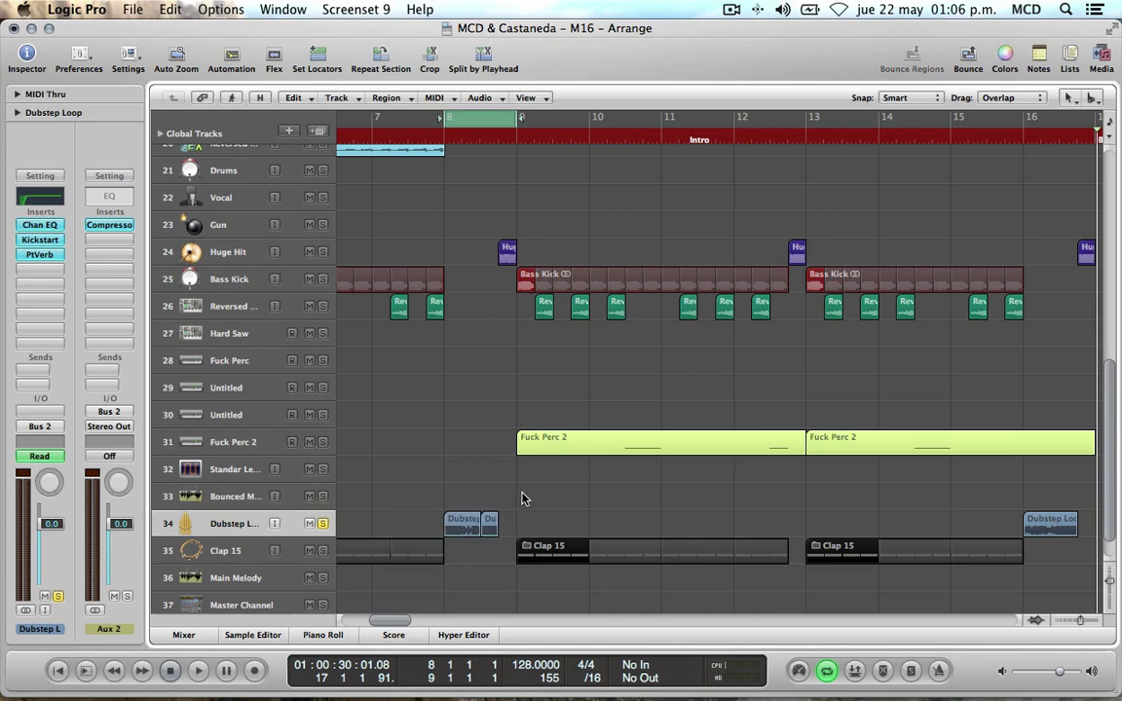
key(space)
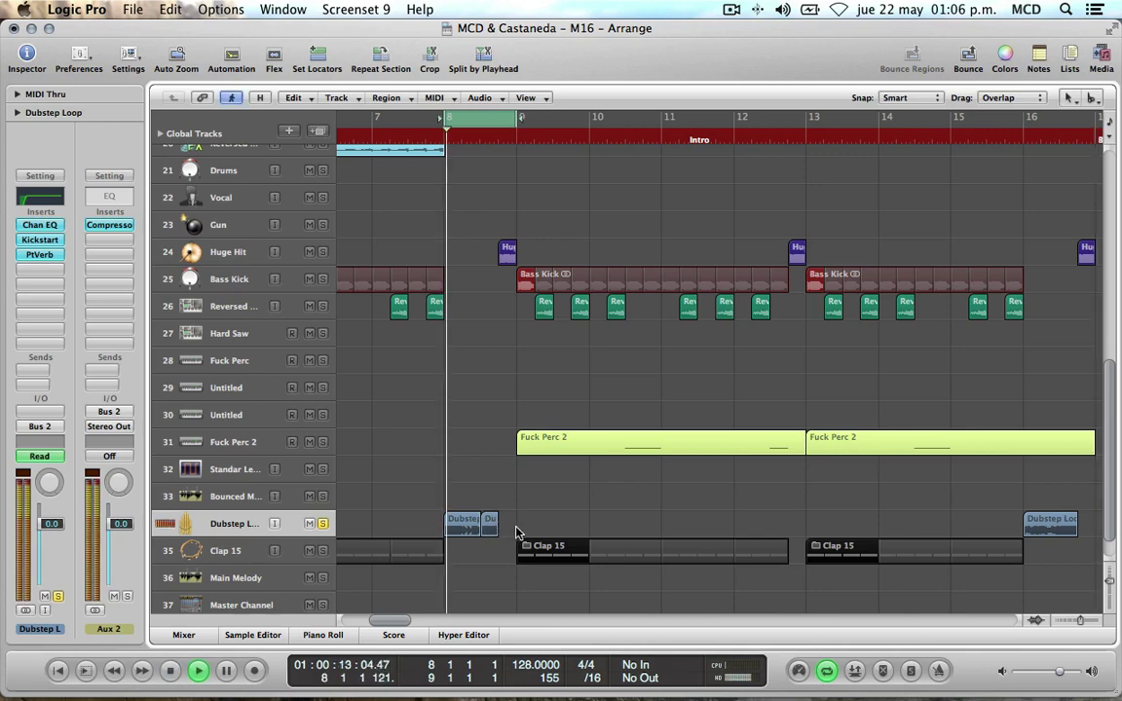
key(space)
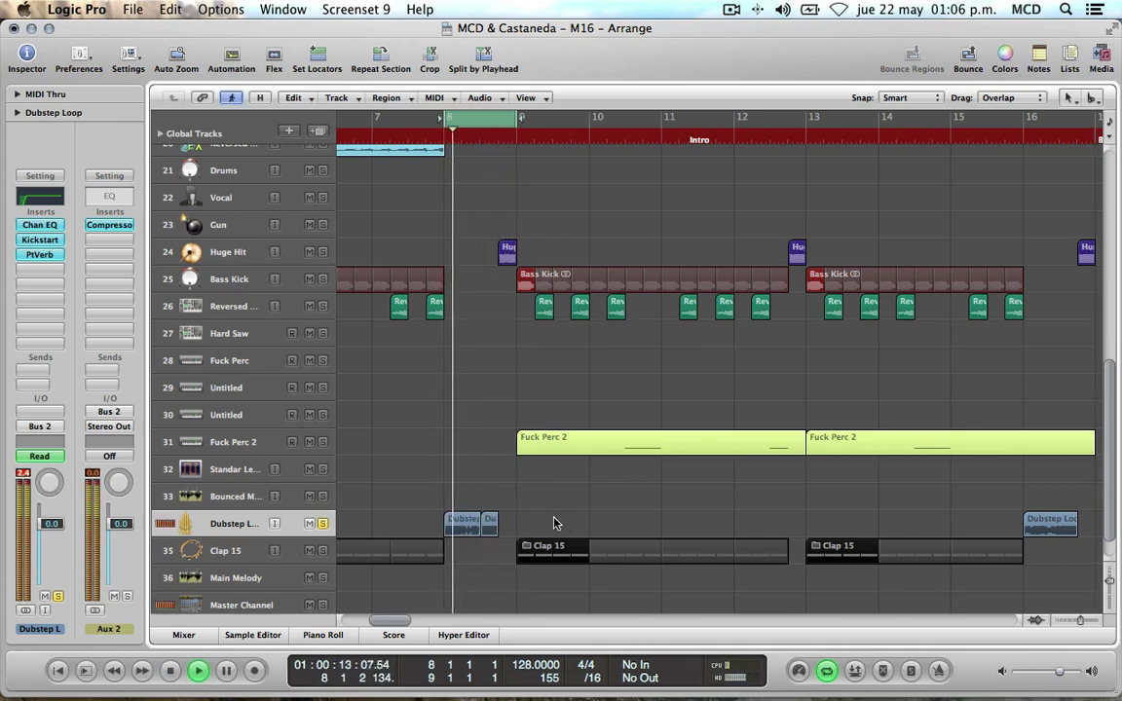
Step: Cycle bars 16 to 17, play the last Intro region of the Dubstep Loop track, then stop and unsolo it
scroll(882, 497, right, 5)
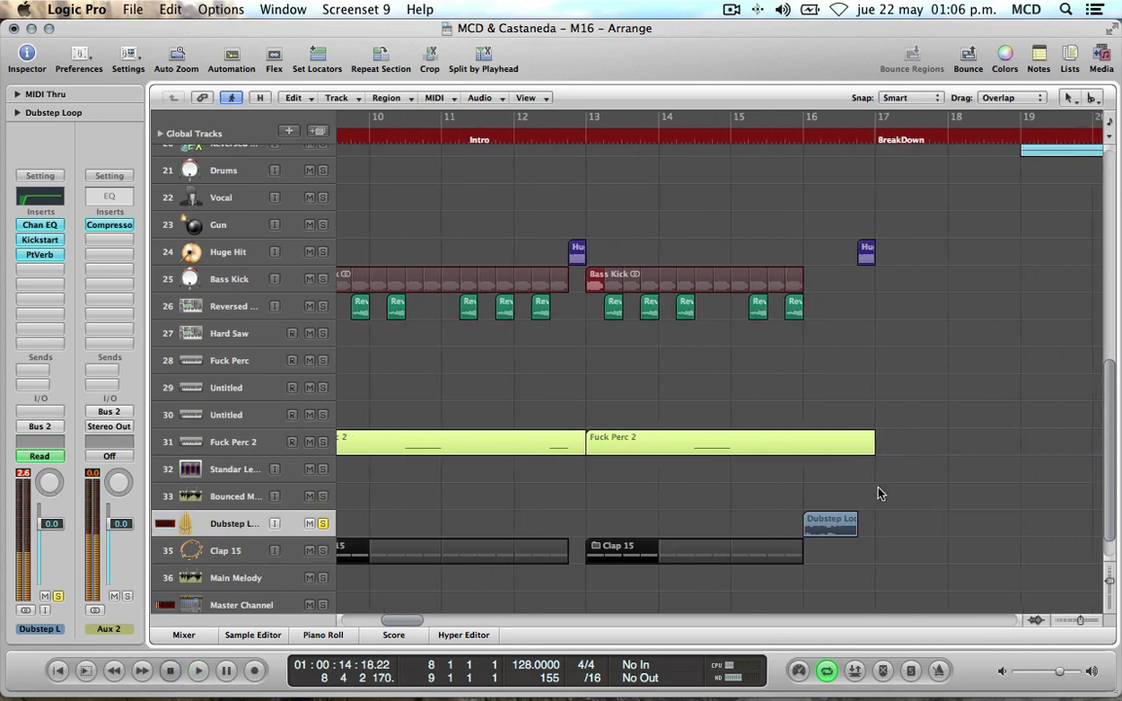
drag(770, 125, 847, 127)
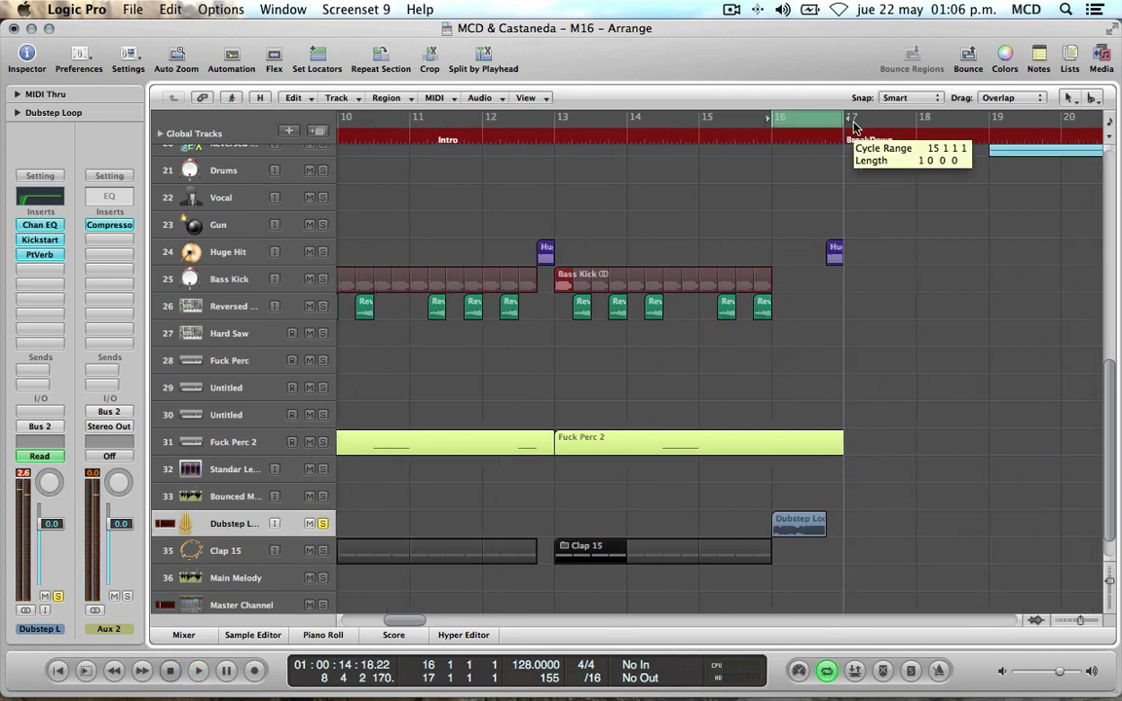
key(space)
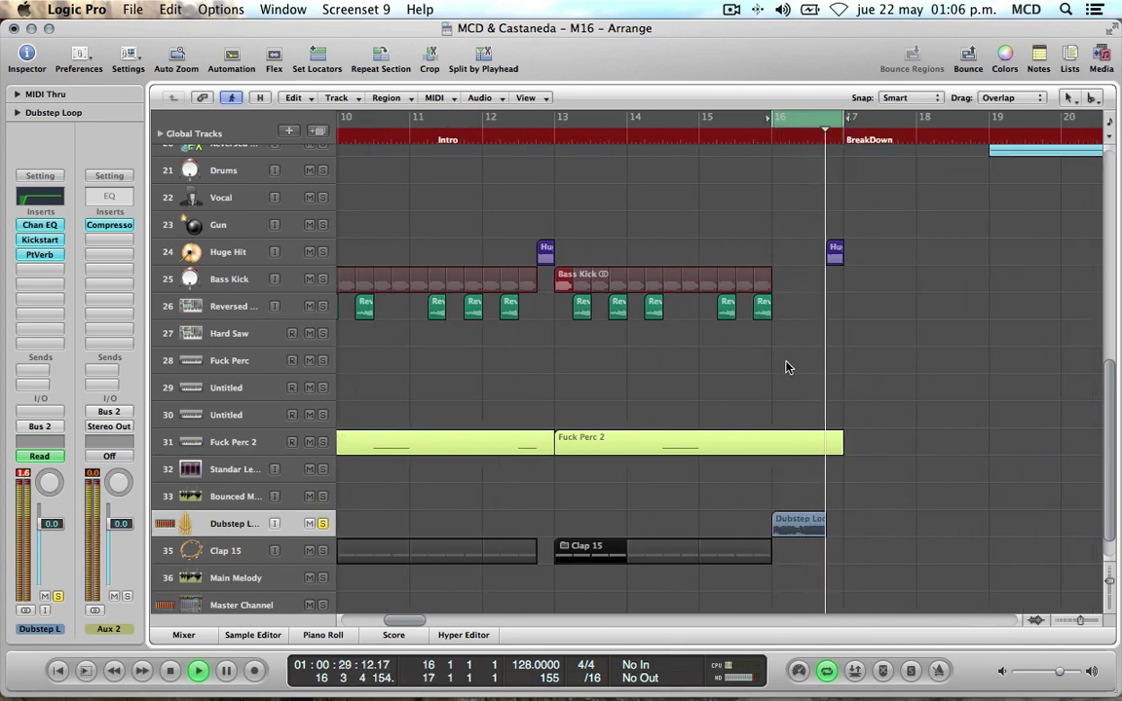
key(space)
scroll(749, 373, left, 5)
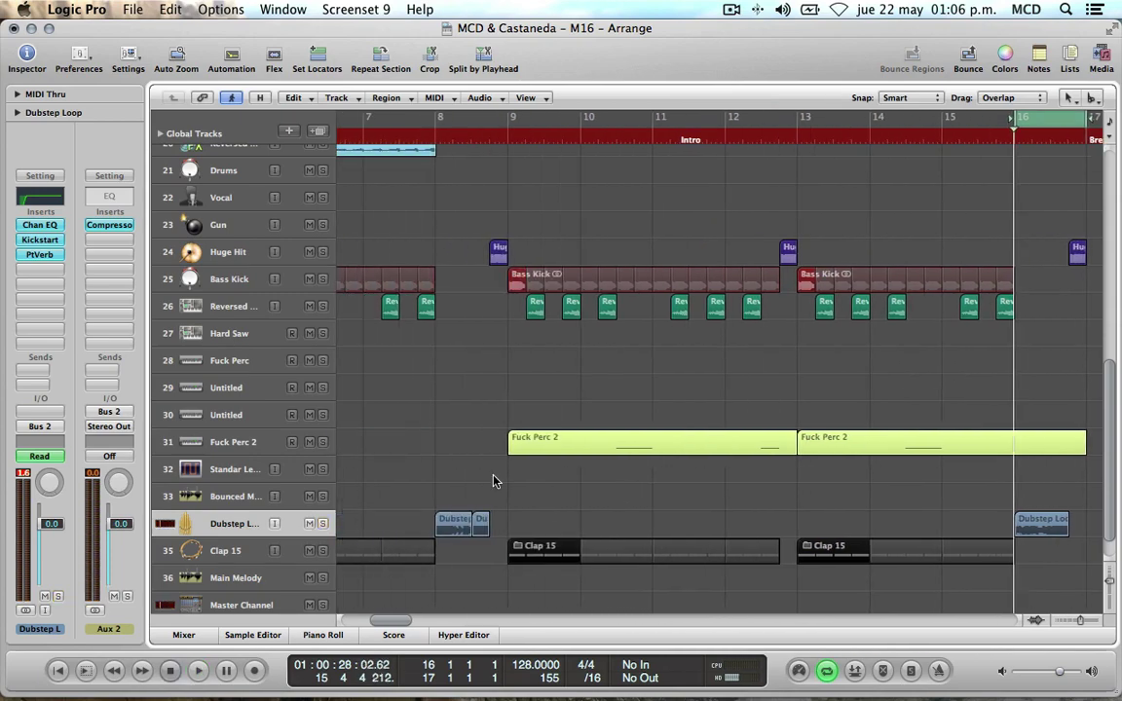
Step: Hide the Inspector, turn off cycle mode and bring the second half of the Intro into view across all tracks
key(i)
key(z)
key(ctrl+Right)
key(ctrl+Right)
key(ctrl+Right)
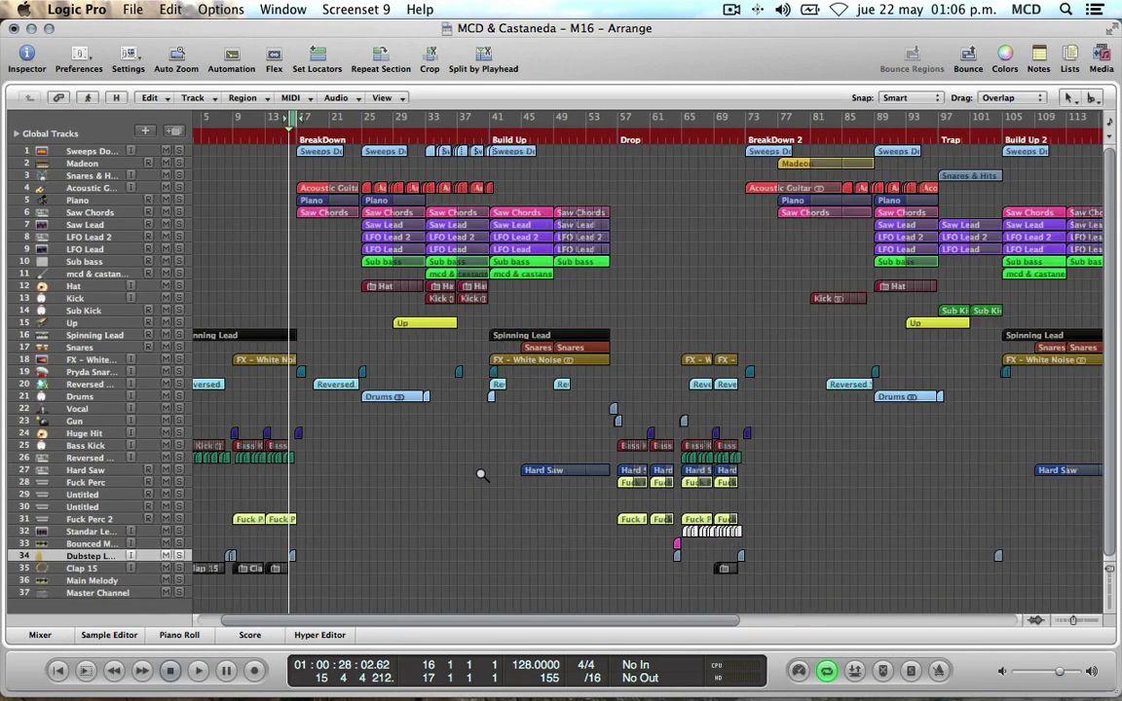
key(ctrl+Right)
key(ctrl+Right)
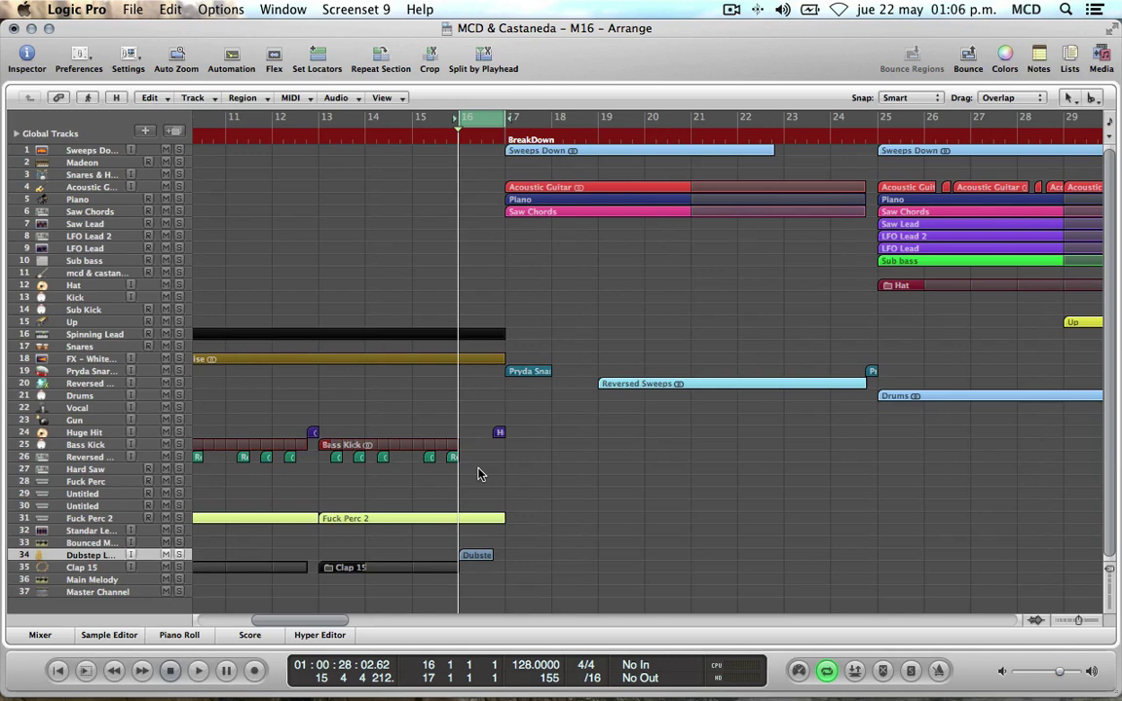
scroll(524, 468, right, 3)
scroll(524, 468, left, 4)
key(/)
scroll(501, 438, left, 2)
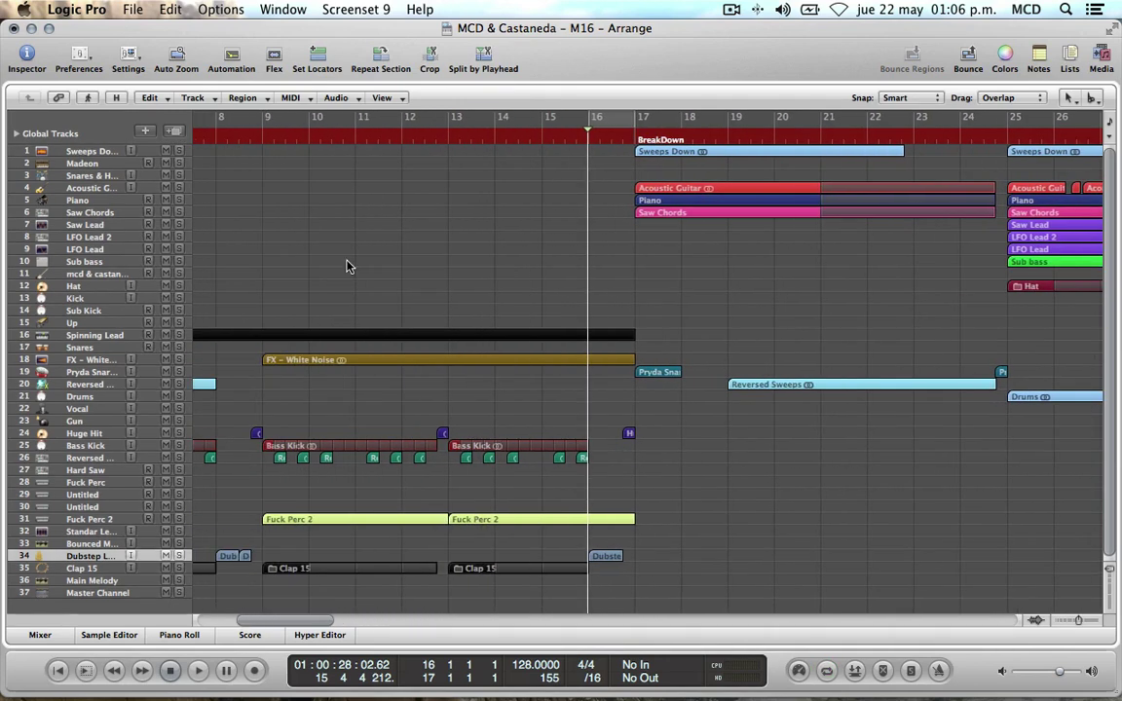
Step: Set the cycle range from bar 9 to bar 17, select the Fuck Perc 2 track and enlarge the track heights
drag(261, 127, 635, 120)
click(111, 520)
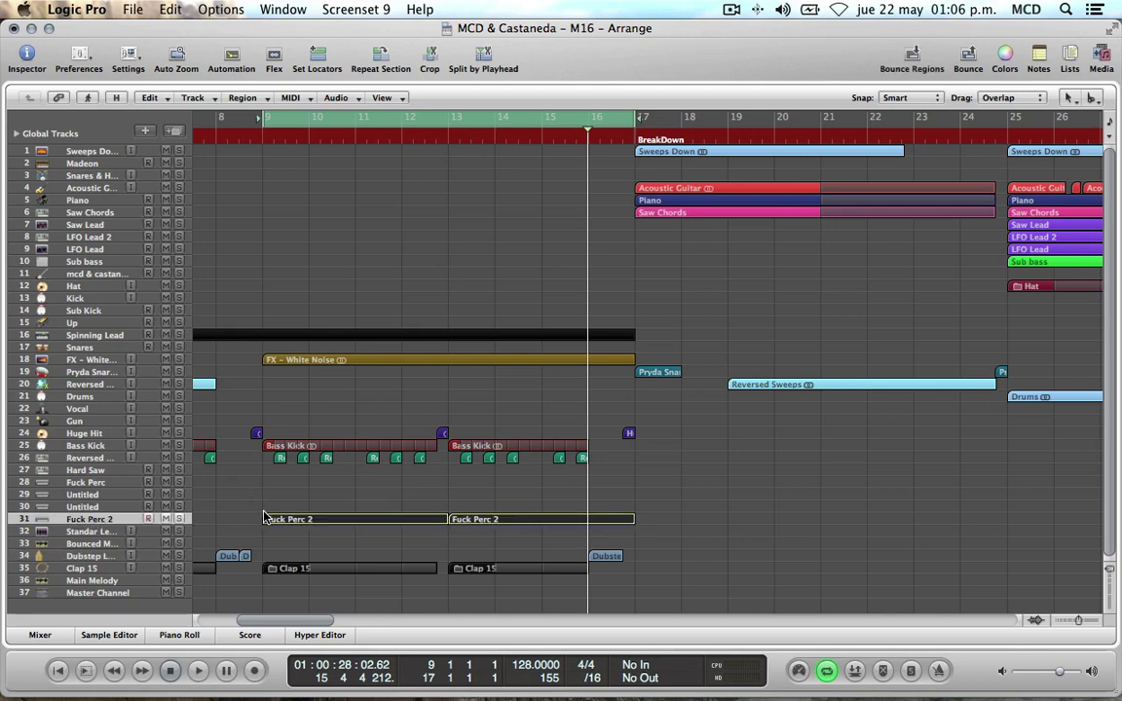
key(ctrl+Down)
key(ctrl+Down)
key(ctrl+Down)
key(ctrl+Down)
key(ctrl+Down)
key(ctrl+Down)
key(ctrl+Down)
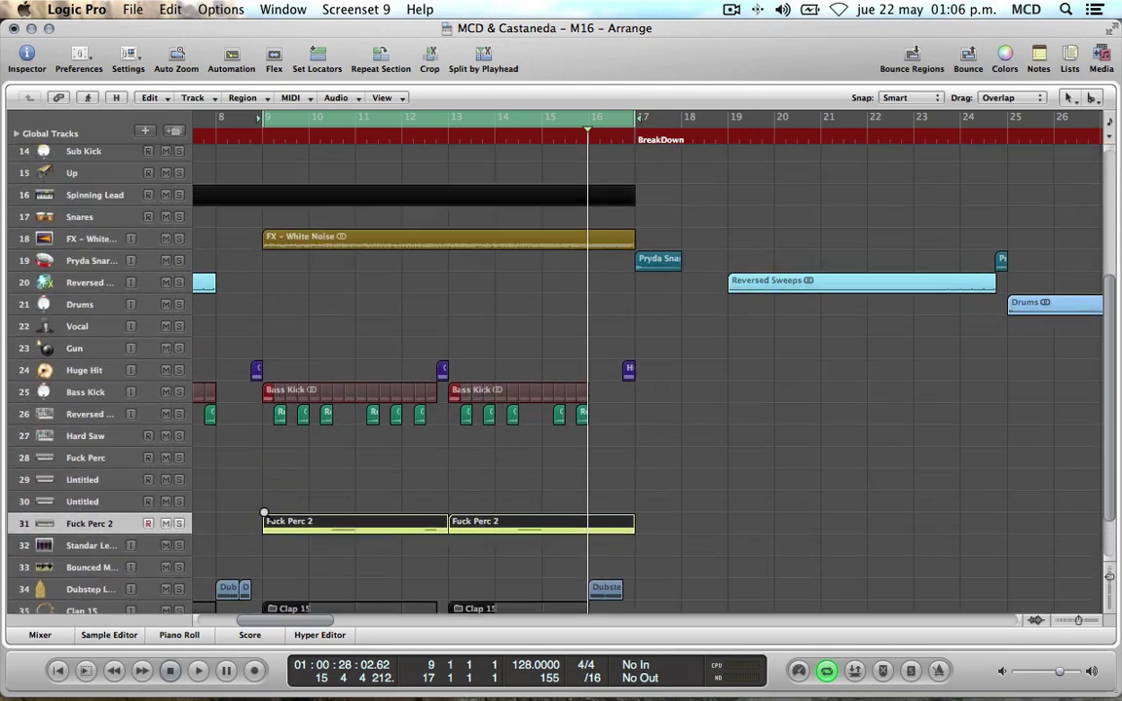
click(369, 479)
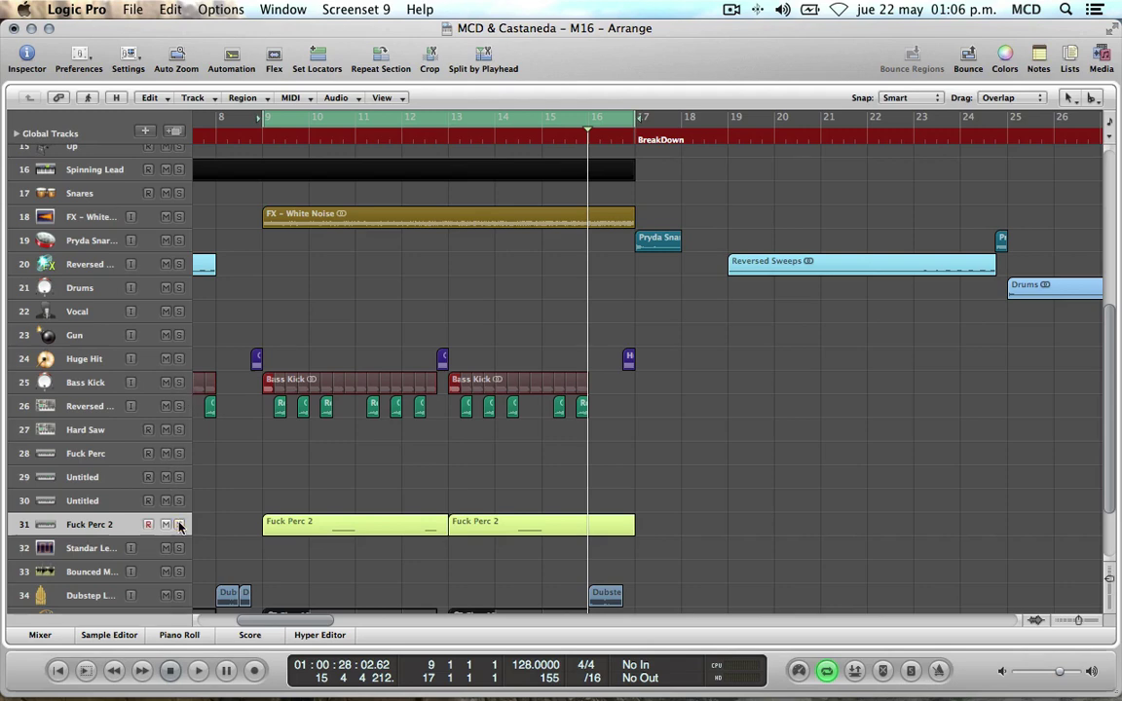
Step: Play the arrangement from bar 9, dismiss the system overload alert and open the first Fuck Perc 2 region in the Piano Roll
key(space)
scroll(338, 535, down, 5)
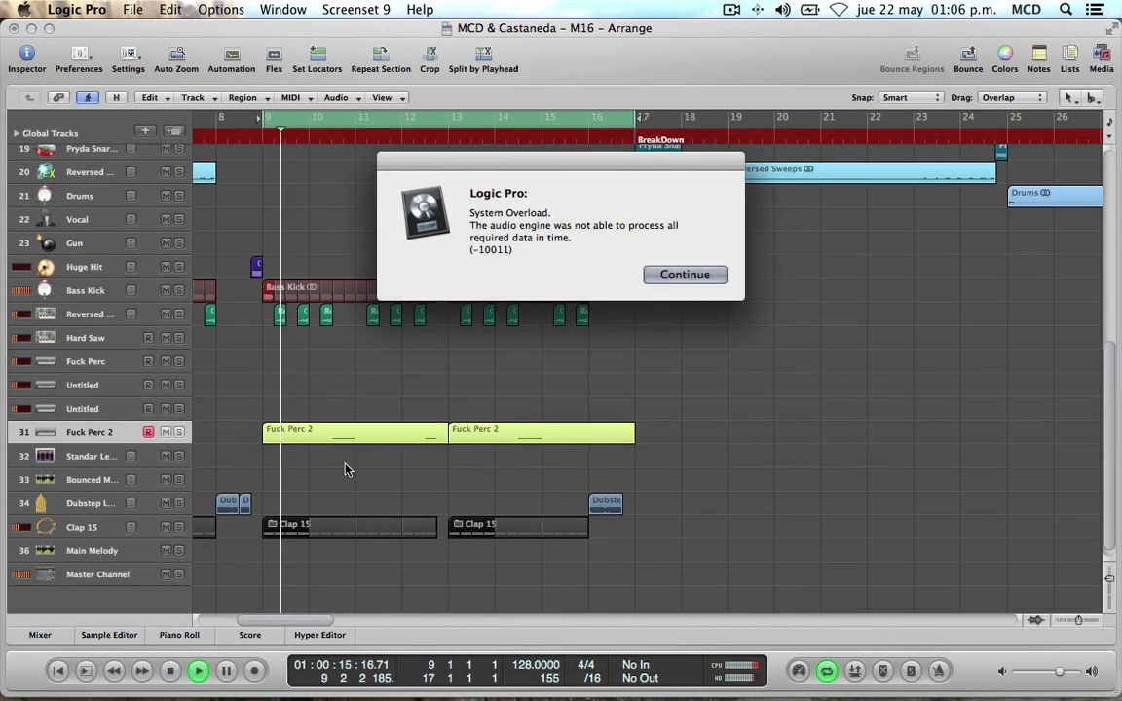
key(Return)
key(ctrl+Right)
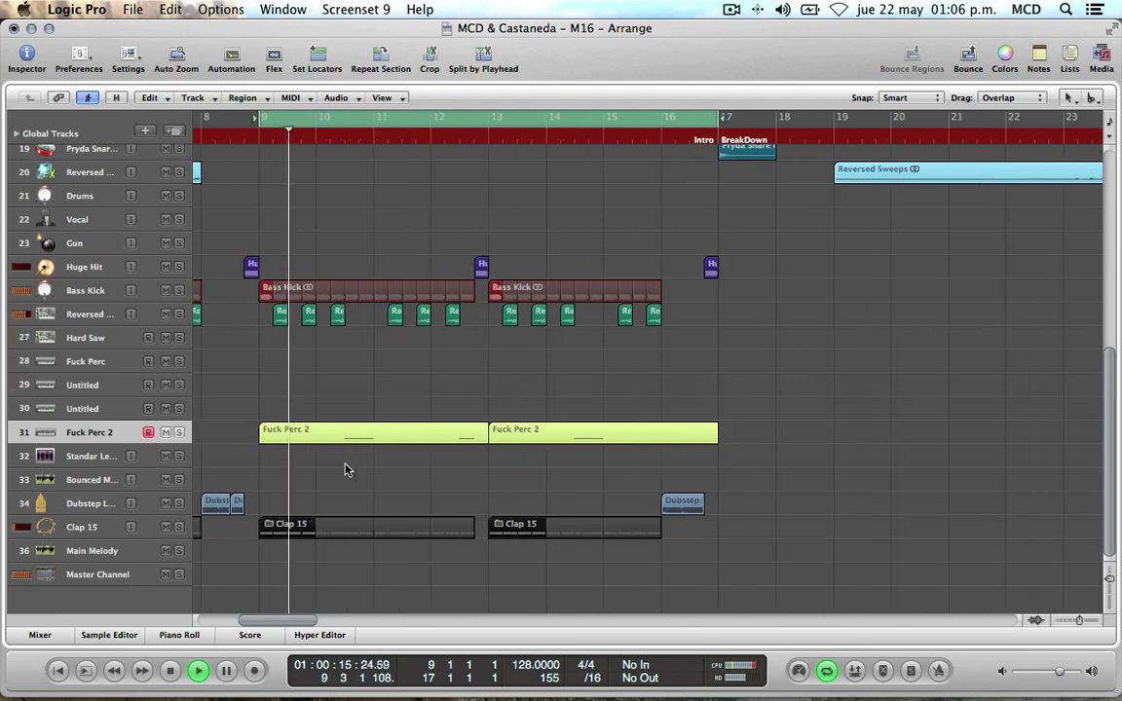
key(ctrl+Right)
double_click(393, 442)
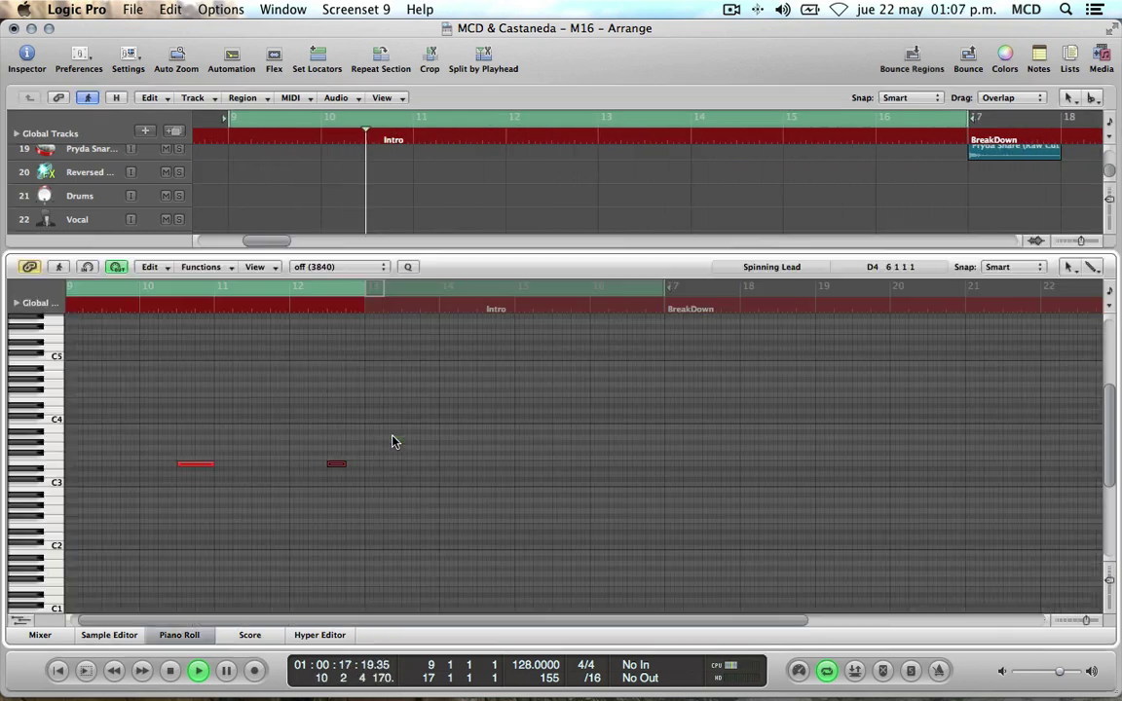
Step: Close the Piano Roll, clear the region selection and show the Fuck Perc 2 track's channel strip in the Inspector
key(p)
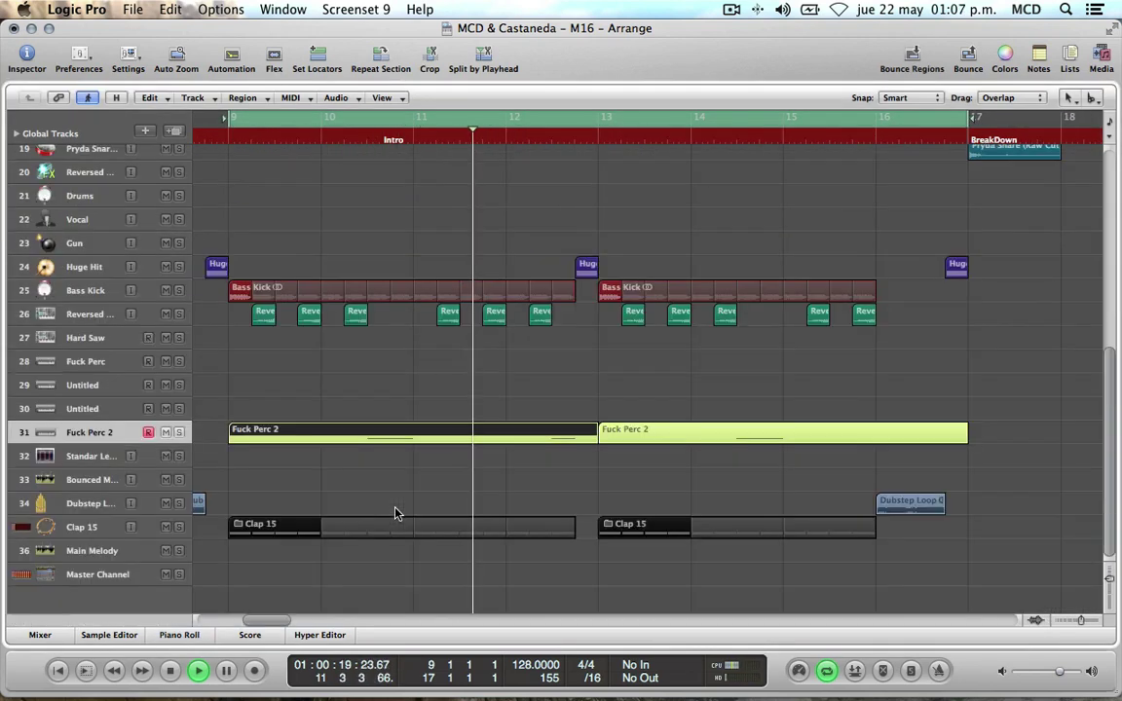
click(381, 494)
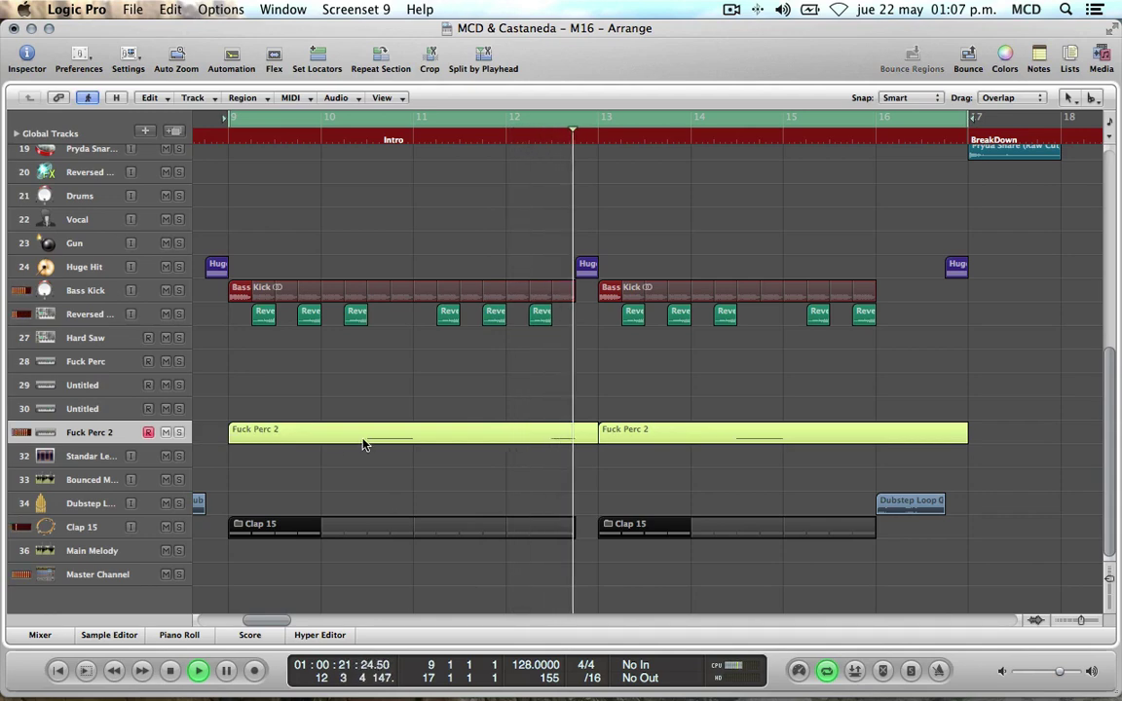
click(184, 432)
key(i)
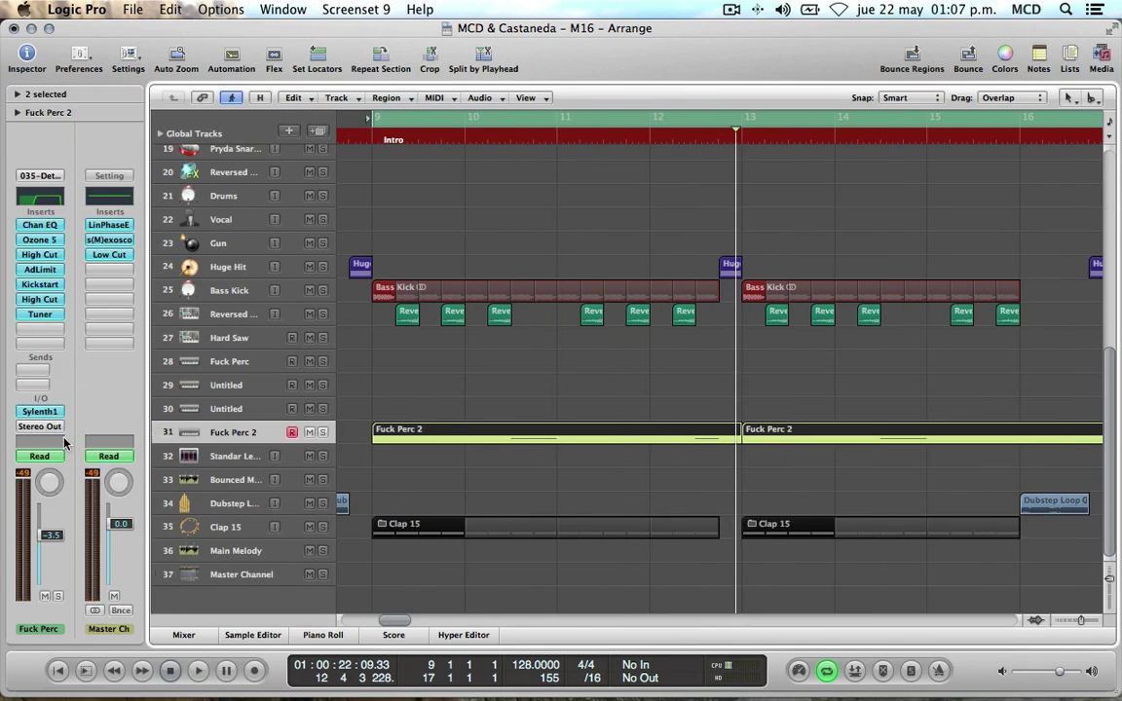
Step: View the Sylenth1 instrument settings of the Fuck Perc 2 track, then close the plug-in and hide the Inspector
click(44, 411)
click(51, 71)
click(601, 351)
key(i)
Step: Cycle the whole Intro from bar 1 to bar 17, play its opening bars and stop
key(z)
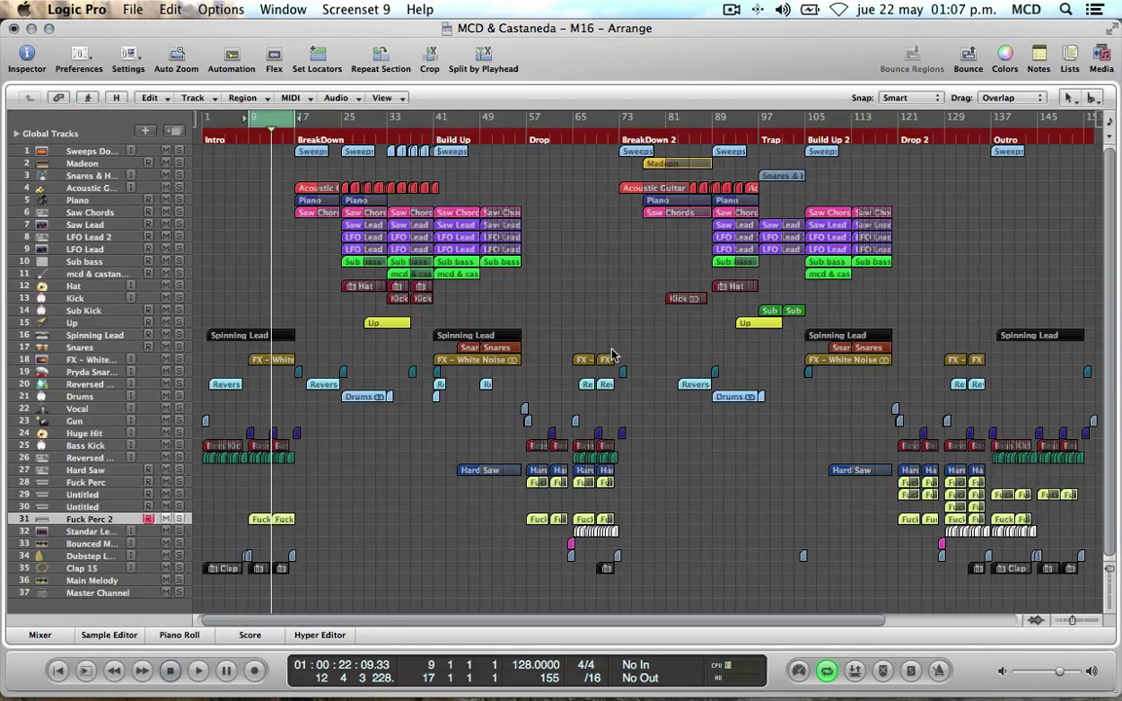
scroll(611, 355, up, 5)
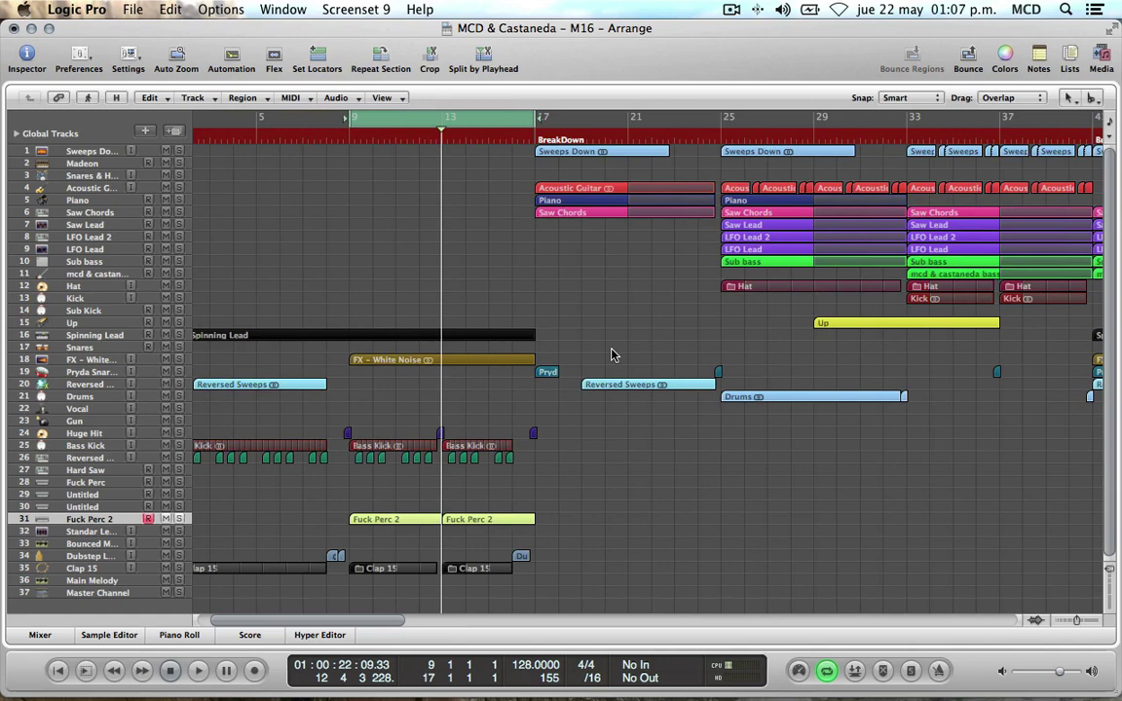
scroll(612, 355, left, 3)
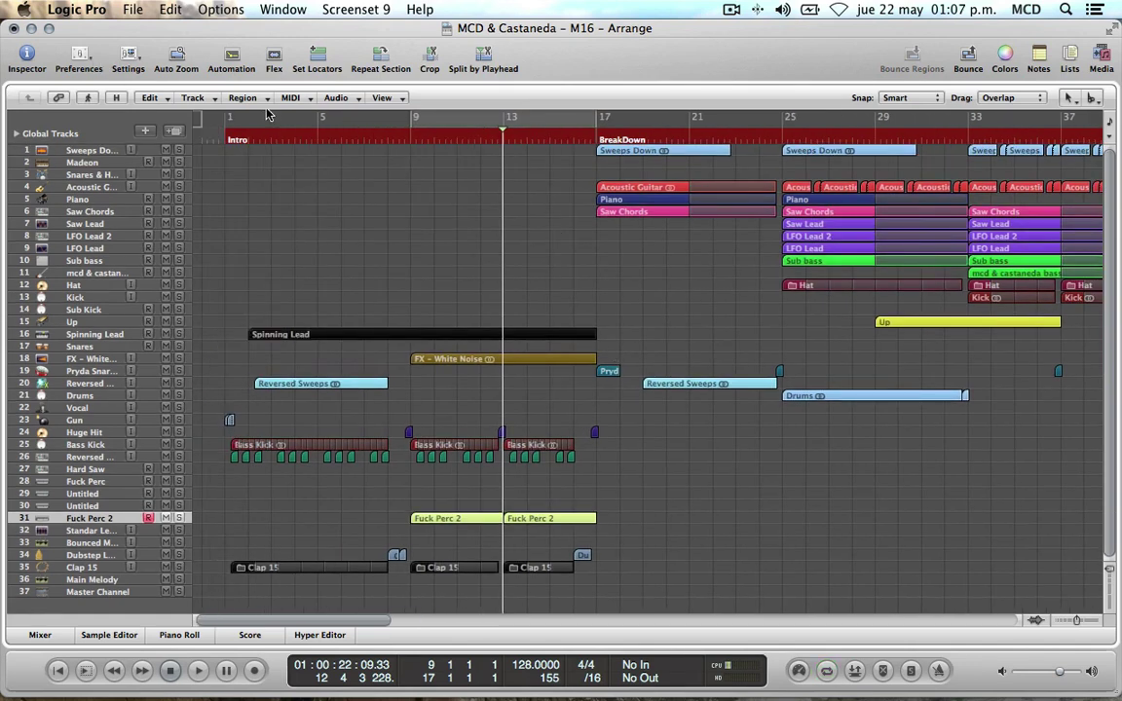
drag(223, 119, 598, 118)
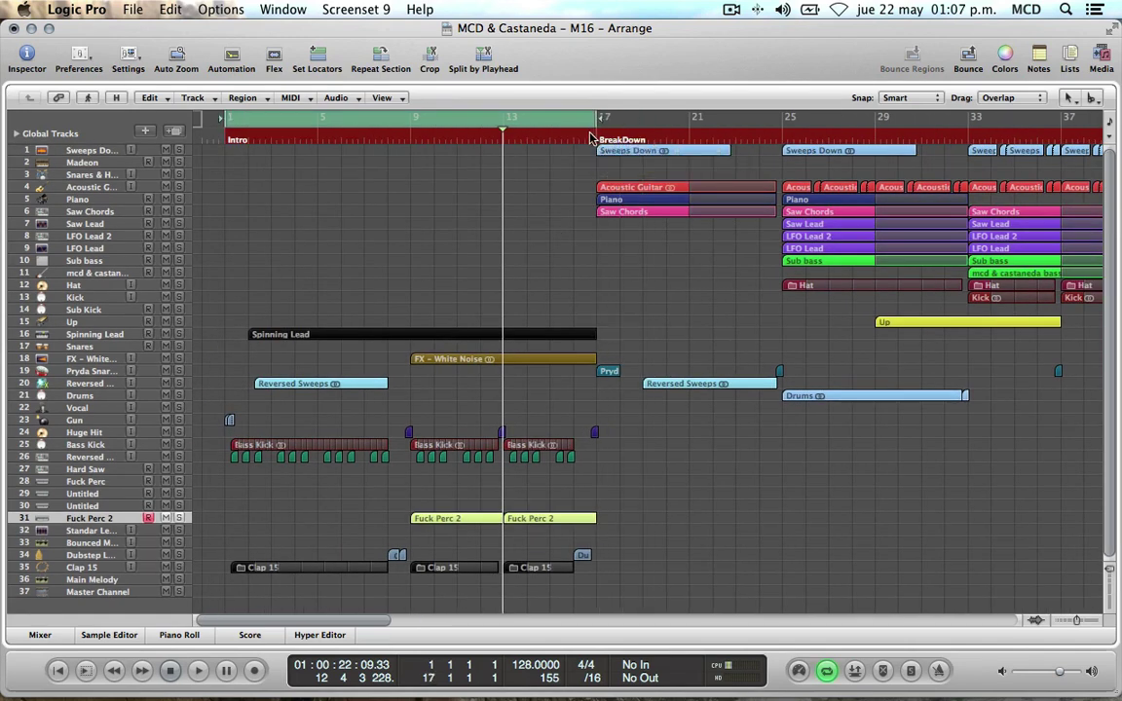
key(space)
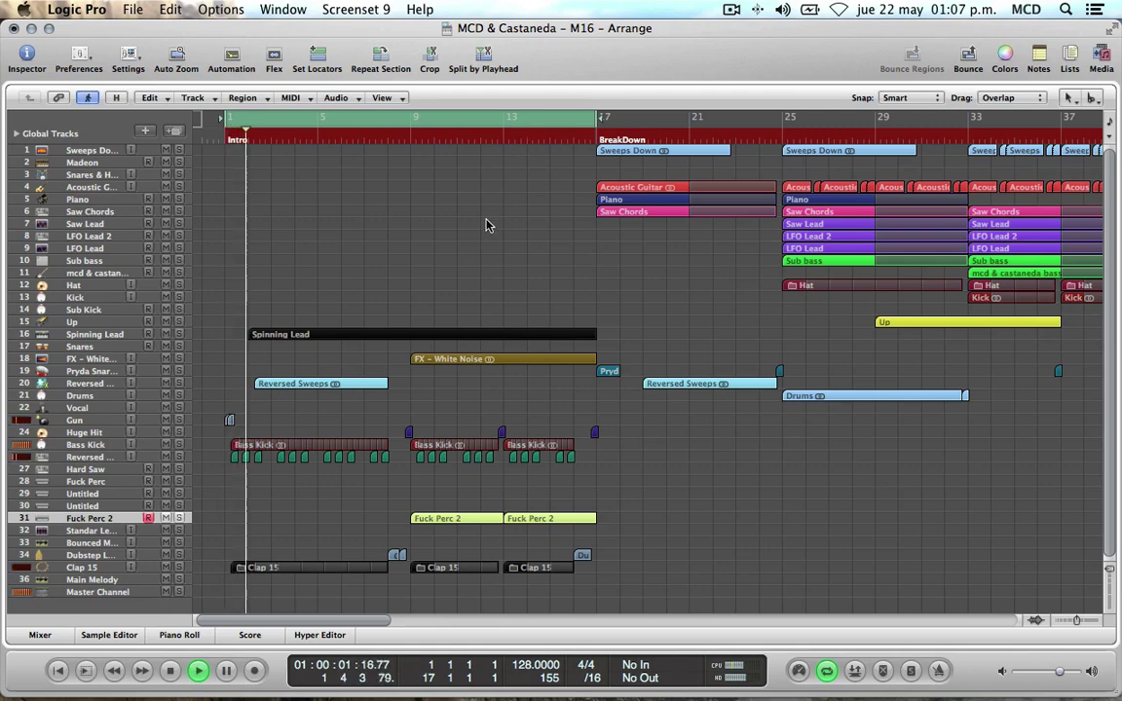
key(space)
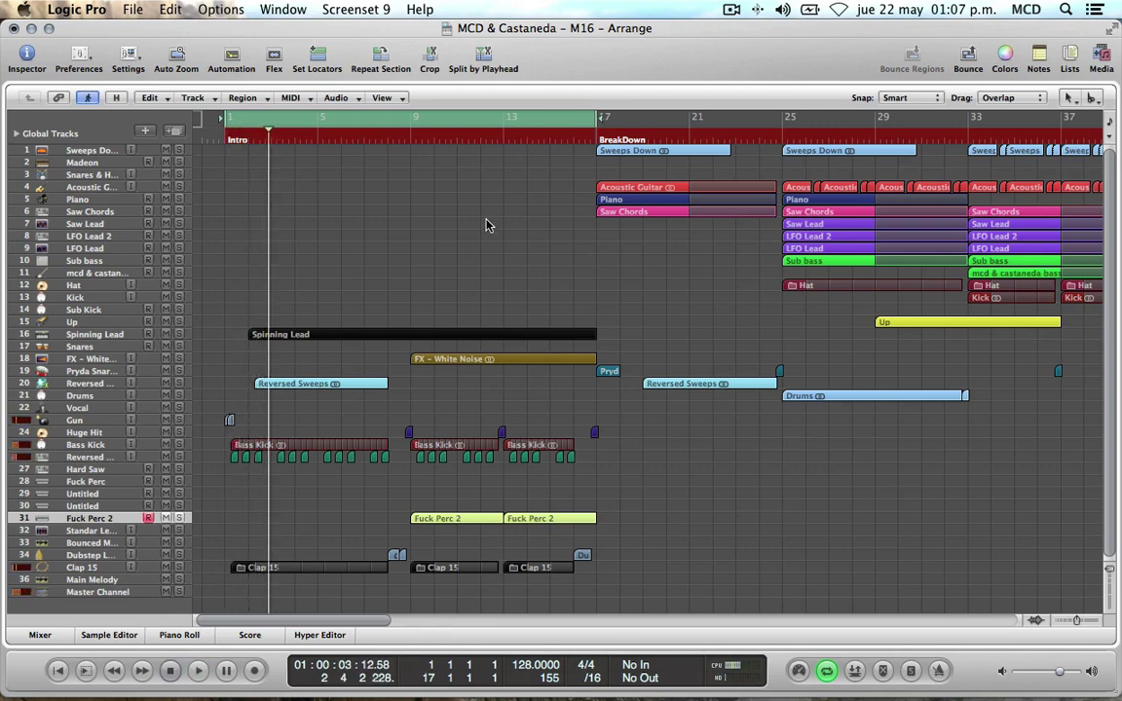
Step: Set the cycle range to the first BreakDown, bar 17 to bar 41, and enlarge the track heights
key(c)
scroll(487, 225, right, 6)
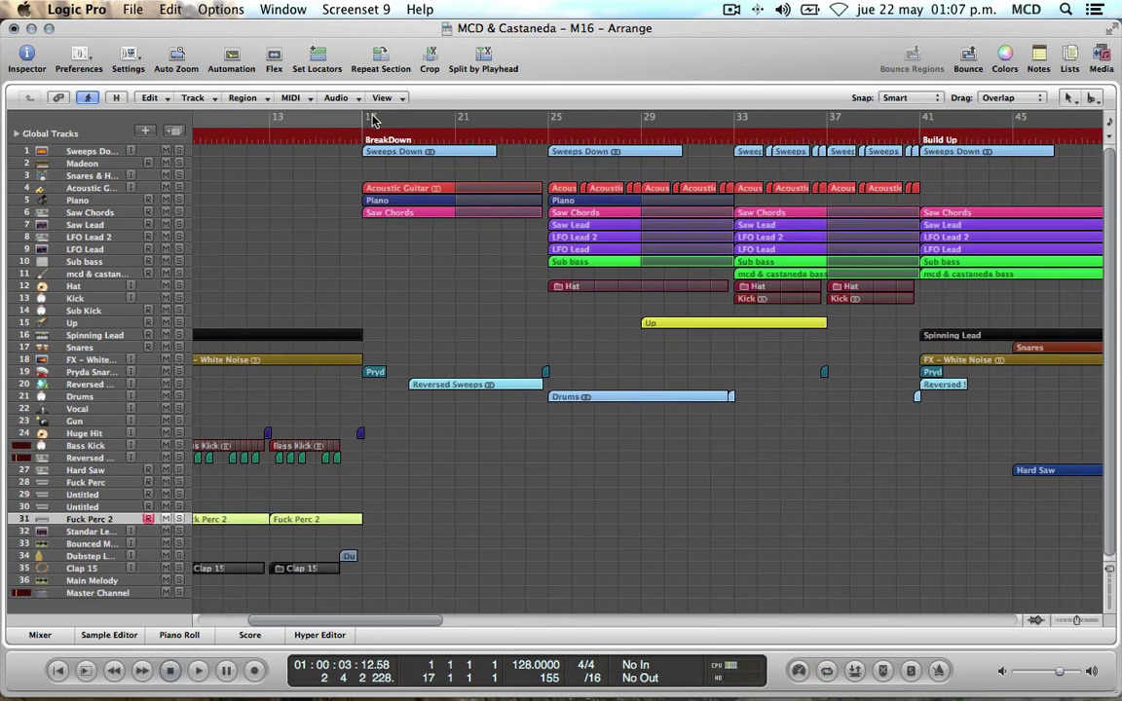
drag(361, 123, 928, 125)
key(ctrl+alt+Down)
key(ctrl+alt+Down)
key(ctrl+alt+Down)
key(ctrl+alt+Down)
key(ctrl+alt+Down)
key(ctrl+alt+Down)
key(ctrl+alt+Down)
key(ctrl+alt+Down)
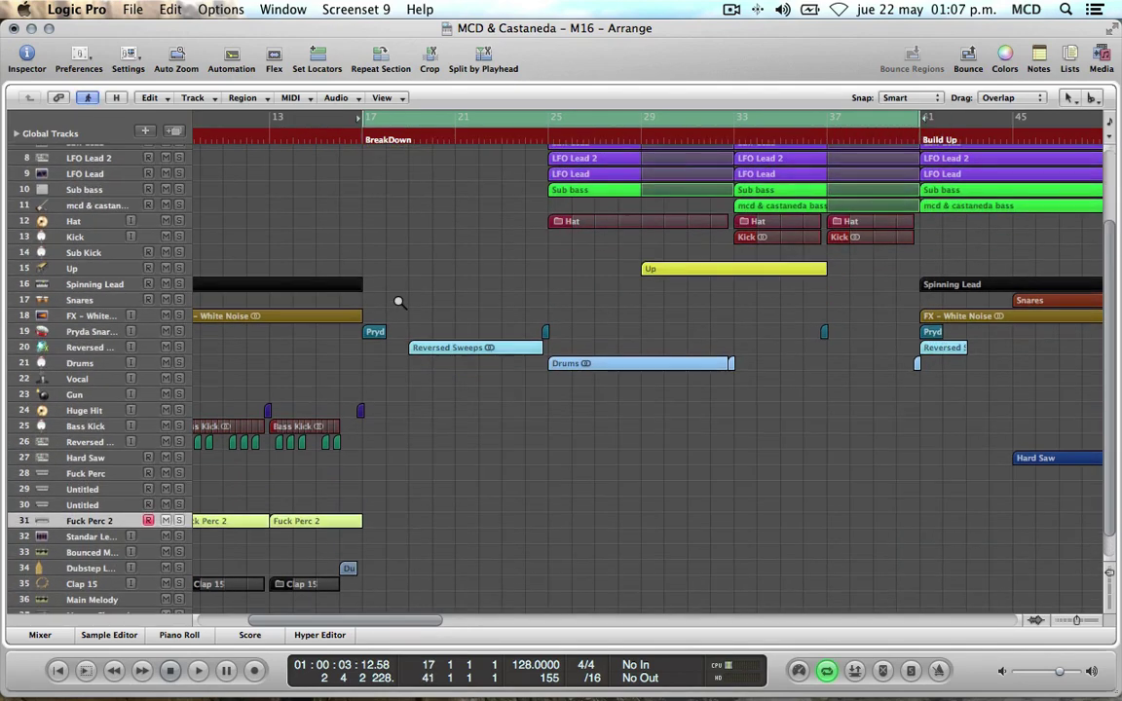
scroll(396, 303, up, 5)
Step: Play the full BreakDown arrangement from bar 17, dismissing the context menu without choosing a command
key(space)
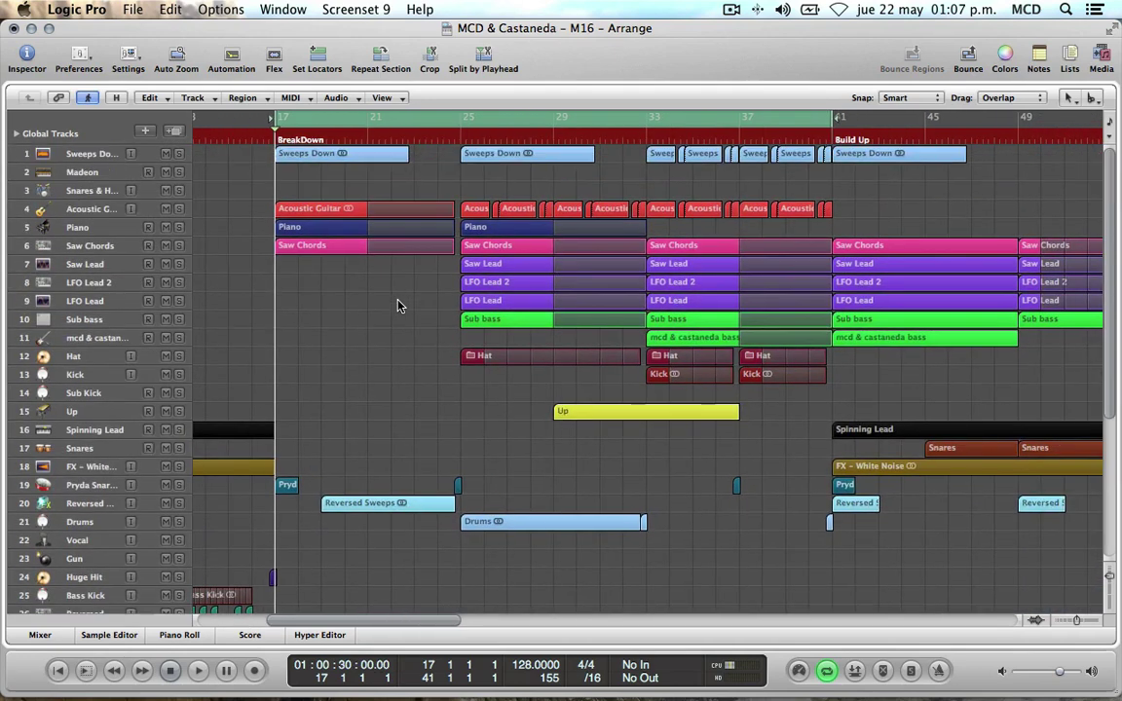
key(ctrl+alt+Right)
key(ctrl+alt+Right)
key(ctrl+alt+Right)
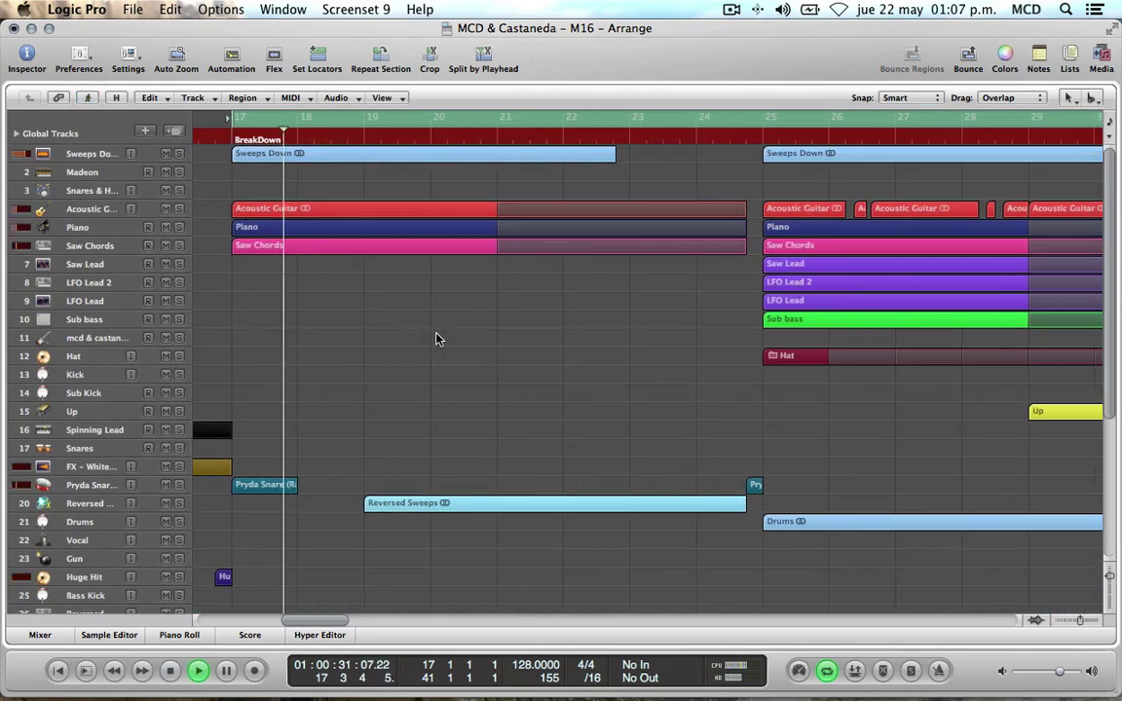
key(ctrl+alt+Left)
key(ctrl+alt+Left)
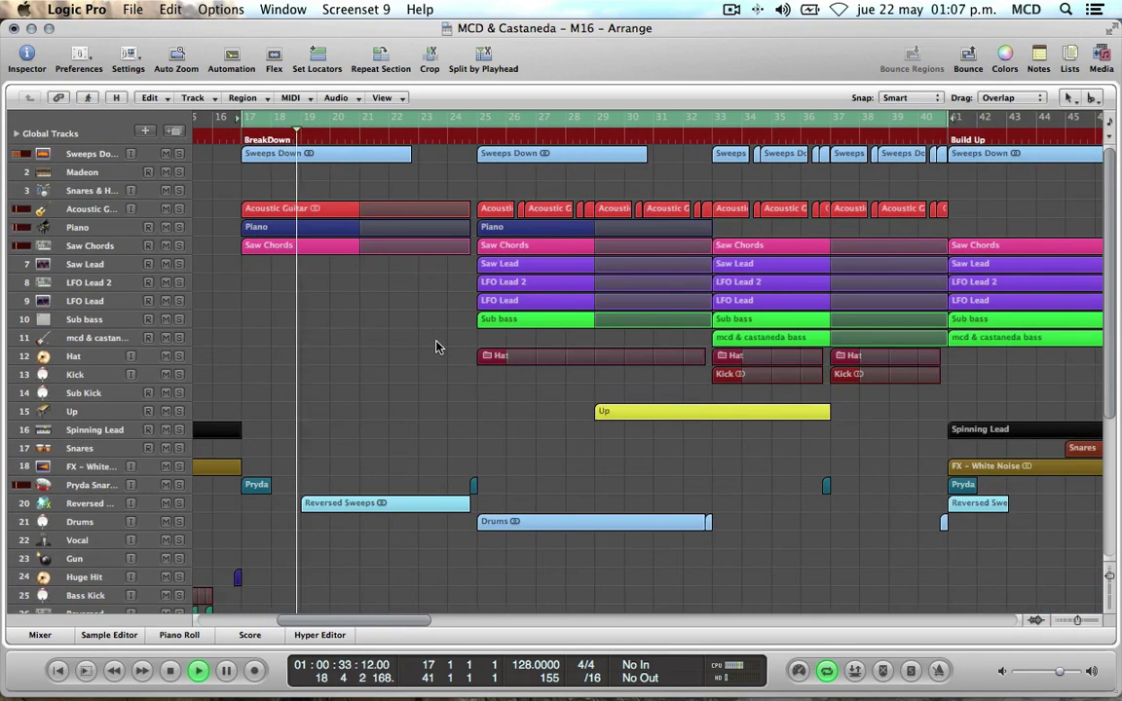
right_click(435, 347)
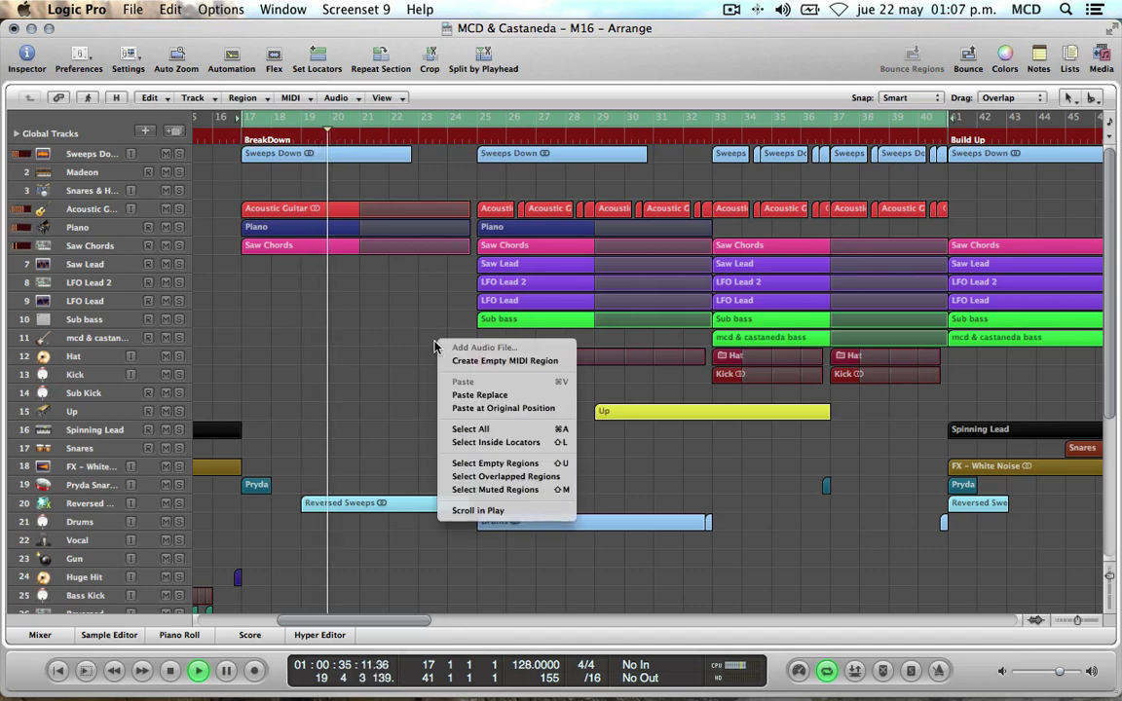
click(408, 312)
scroll(407, 313, right, 1)
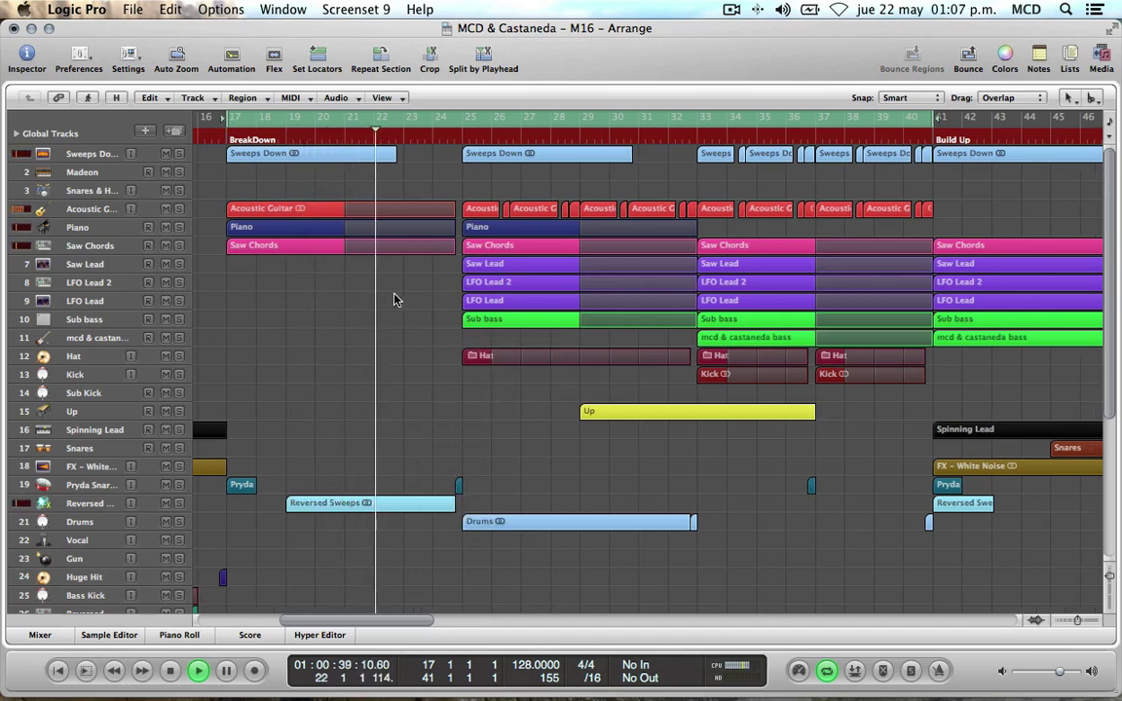
Step: Solo the Sweeps Down track, play its first BreakDown region with taller tracks showing the waveforms, and stop
click(175, 160)
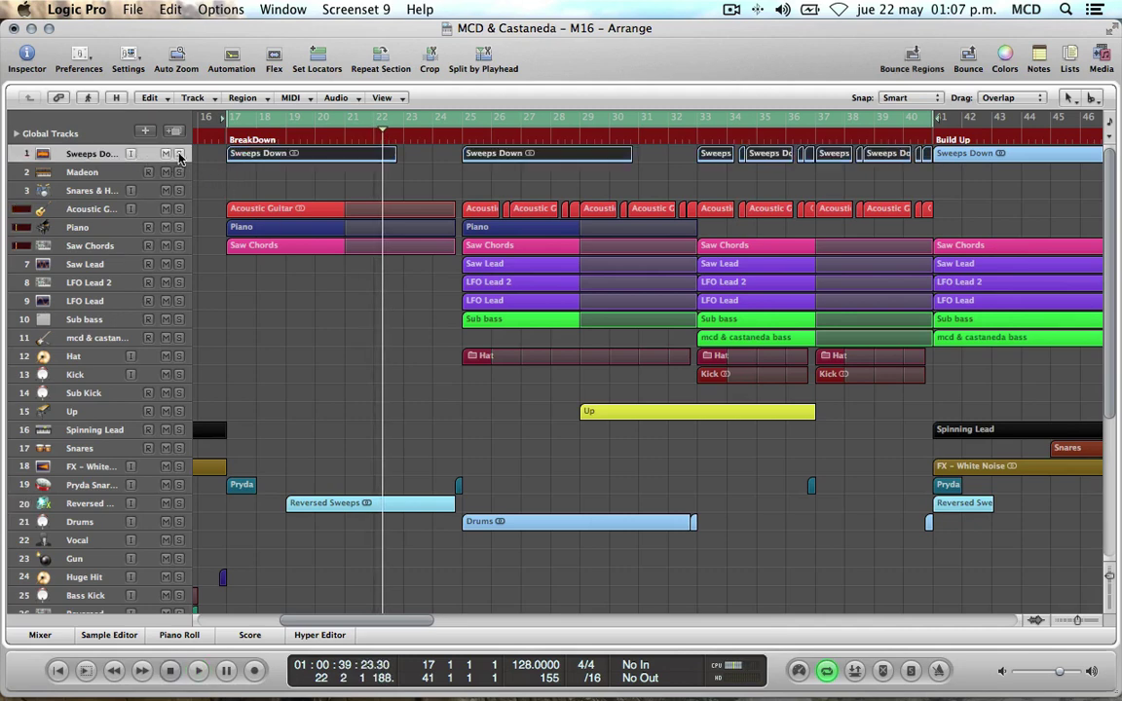
key(space)
click(344, 186)
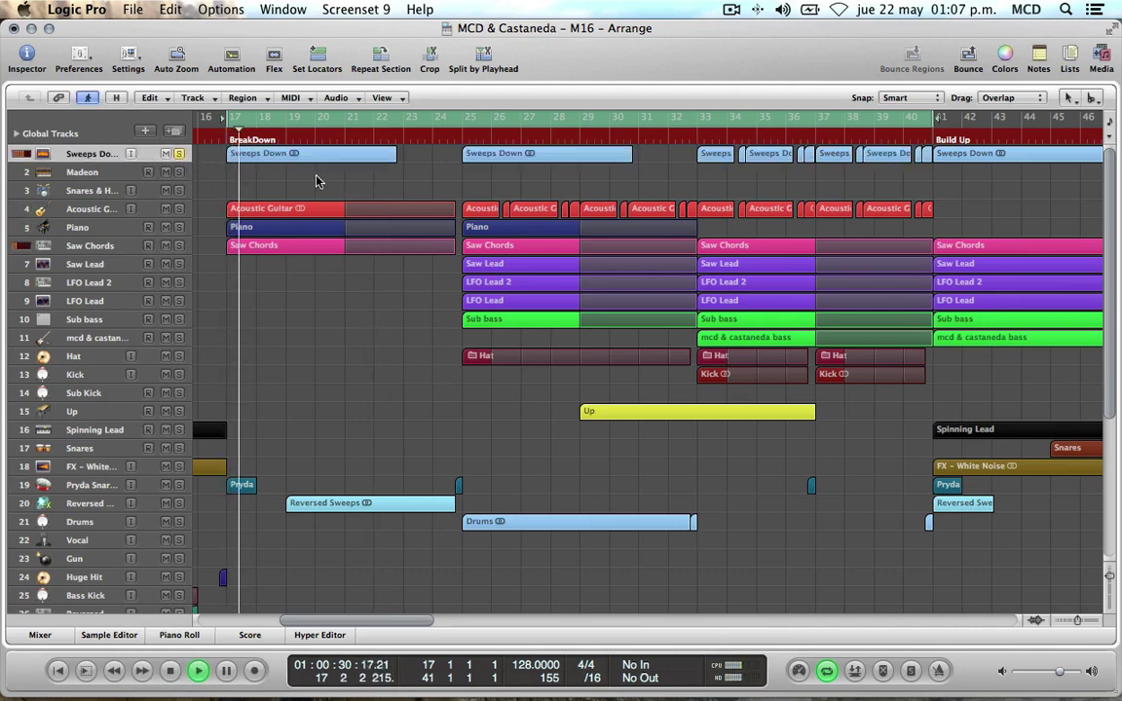
key(space)
ctrl+alt+click(294, 165)
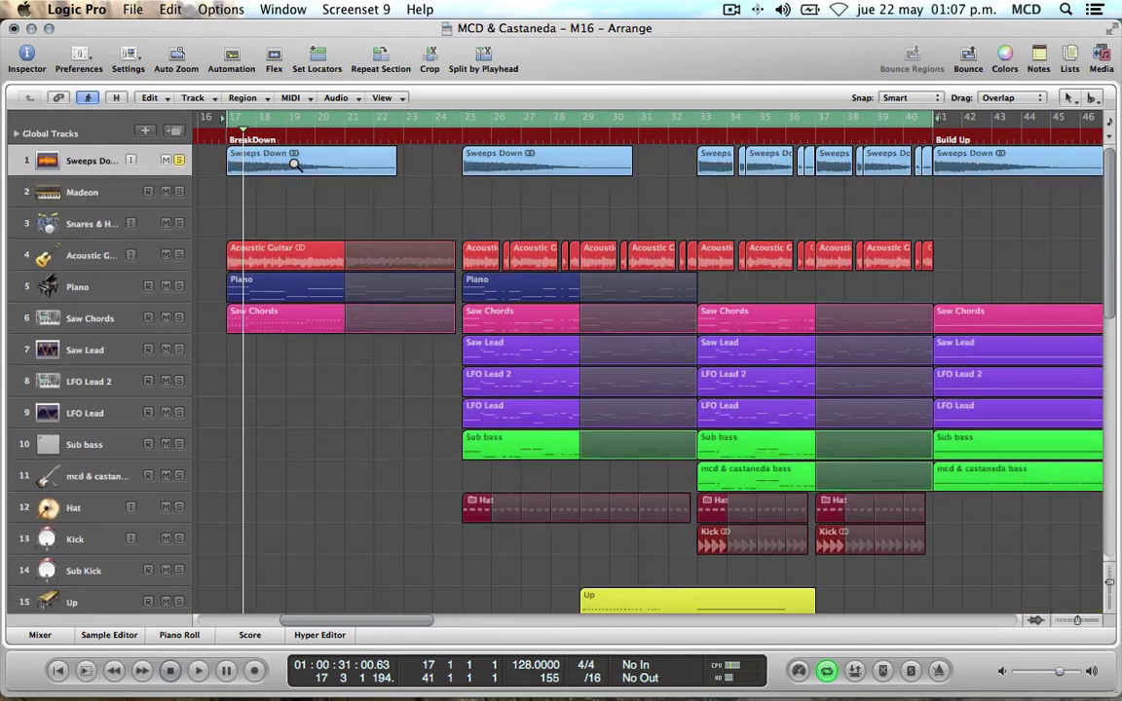
key(space)
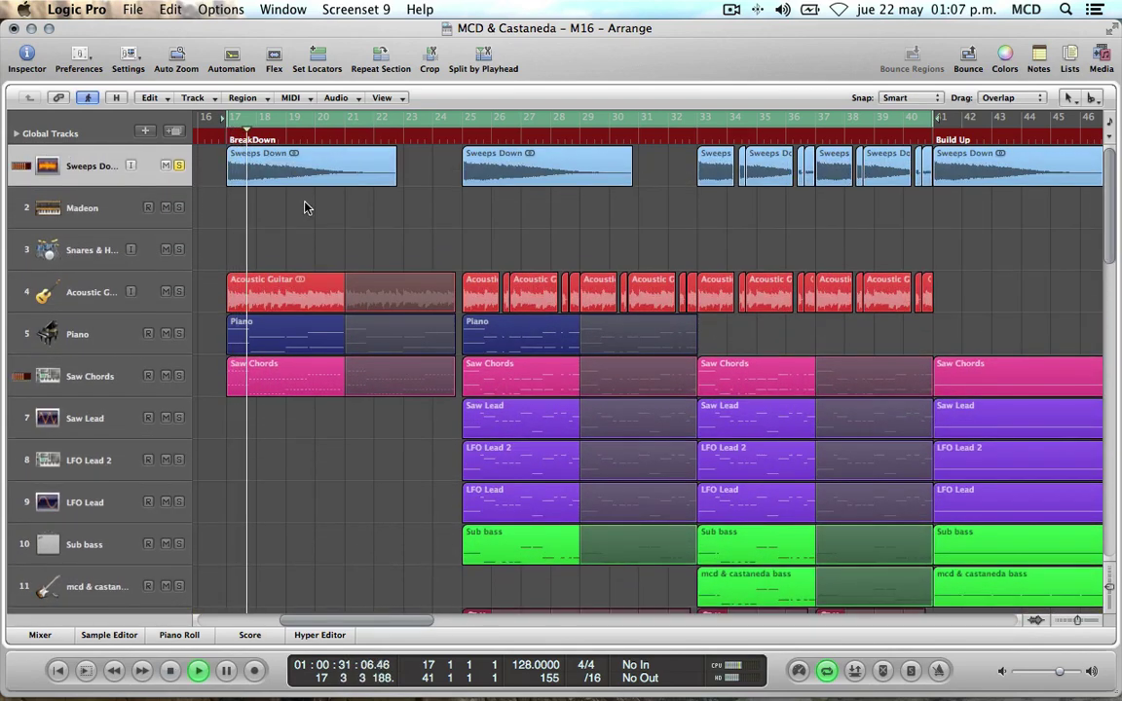
scroll(305, 204, down, 3)
scroll(151, 173, up, 3)
scroll(151, 173, right, 2)
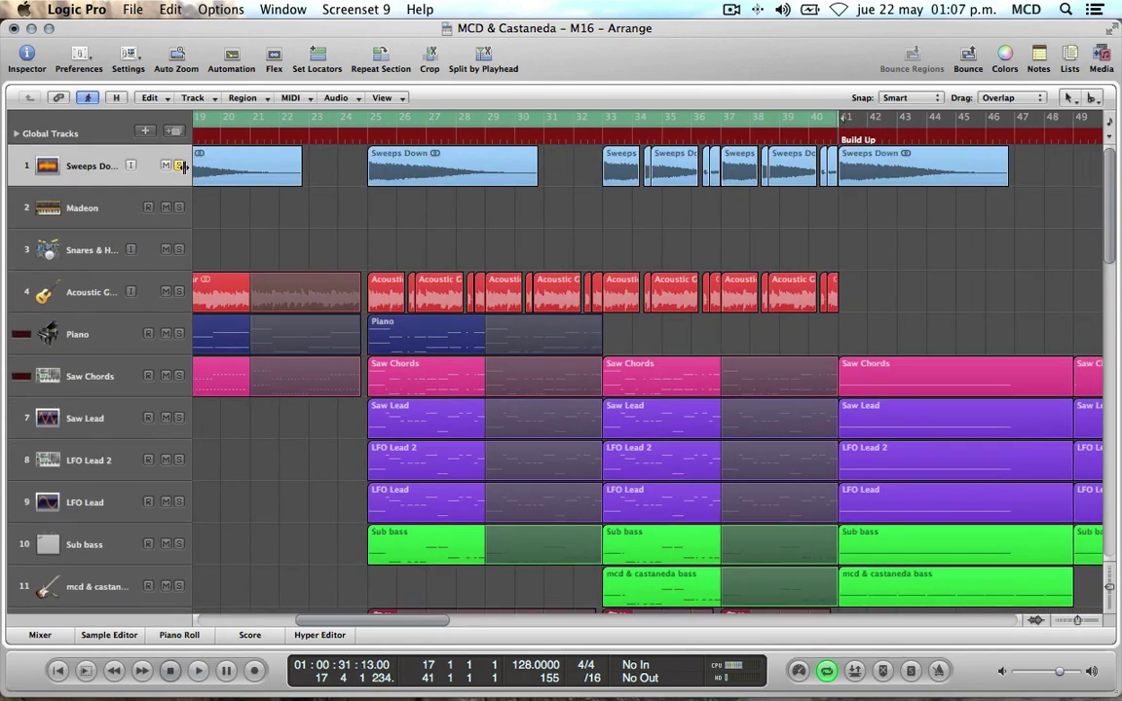
scroll(189, 169, left, 2)
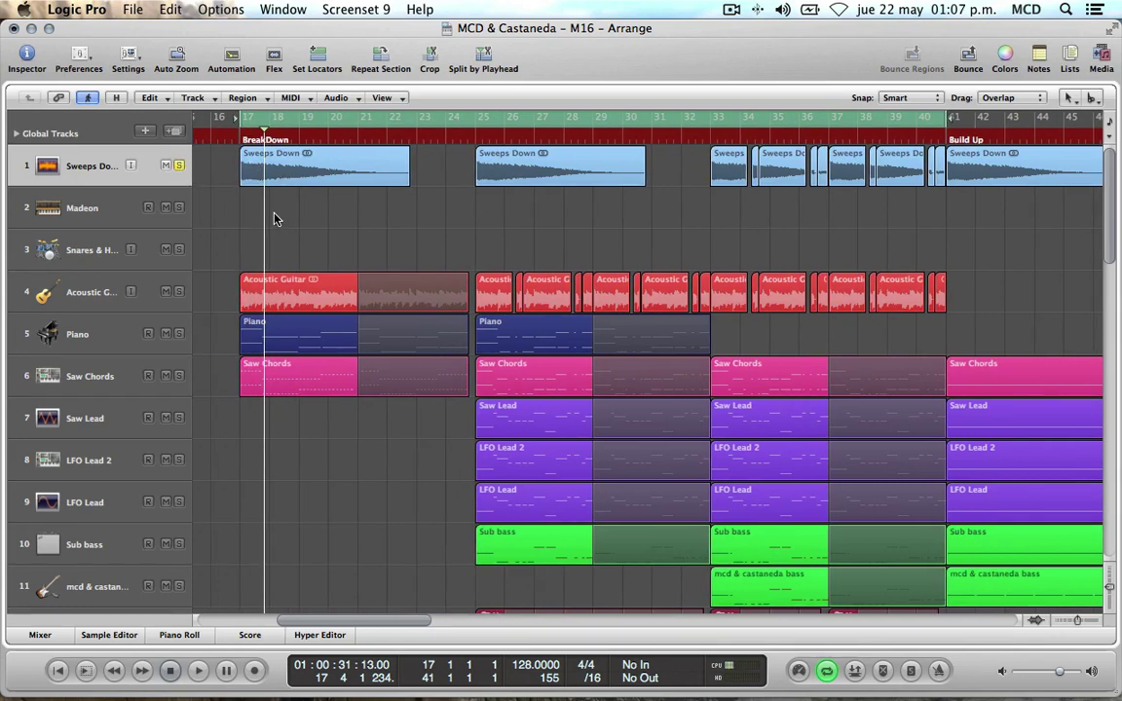
Step: Solo the Pryda Snare track, play its region at bar 17, then stop and unsolo the track
scroll(244, 240, down, 10)
scroll(244, 240, left, 1)
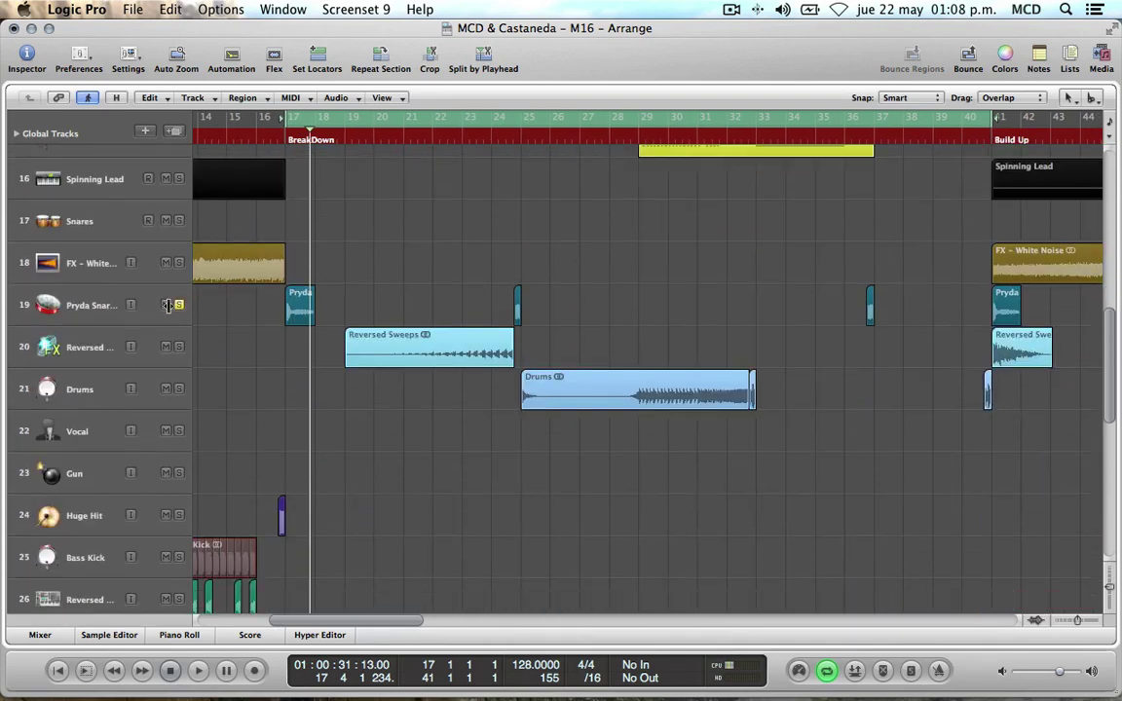
click(317, 298)
scroll(354, 296, right, 3)
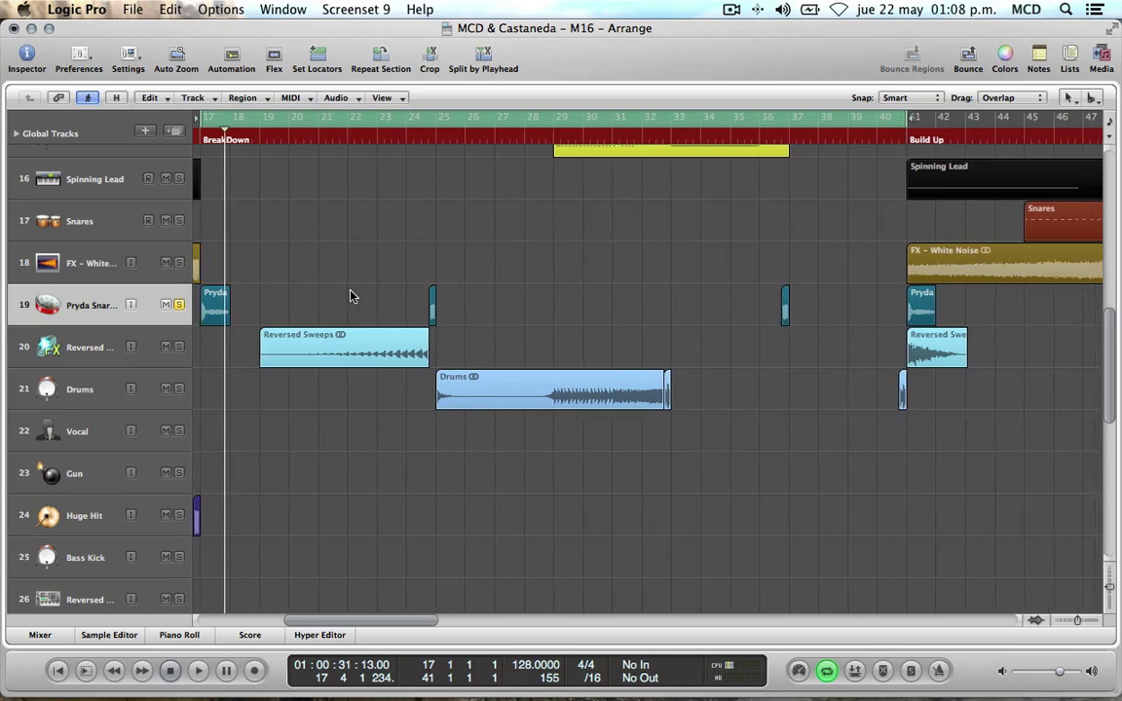
key(space)
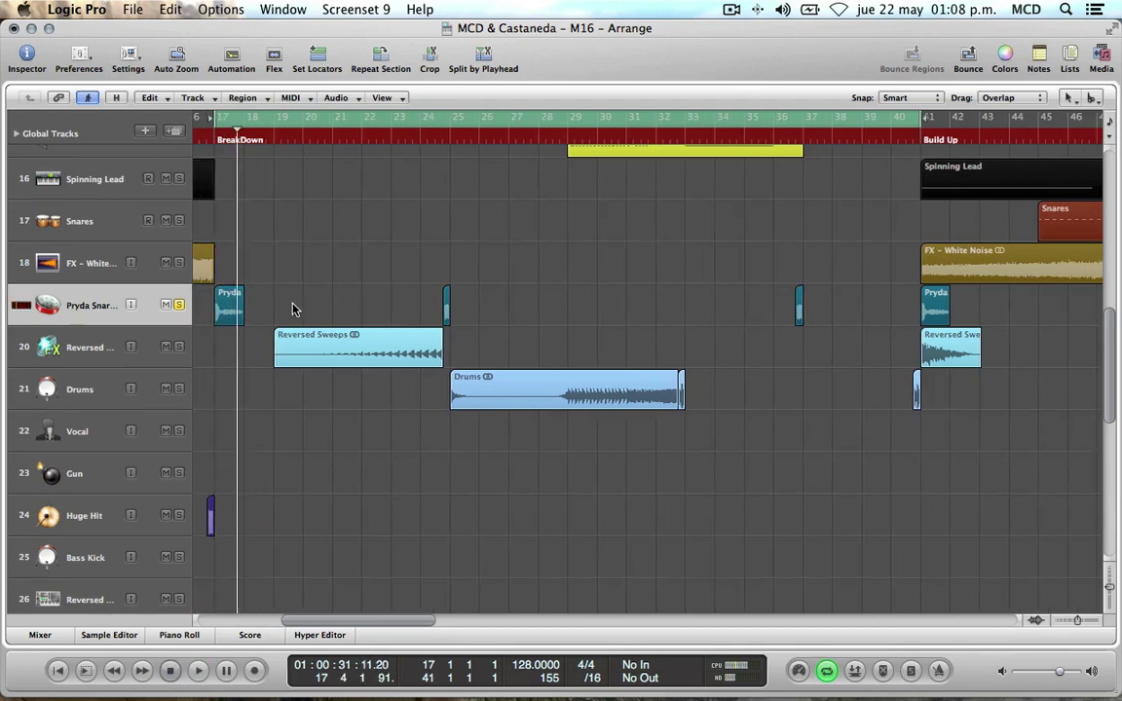
scroll(327, 287, up, 4)
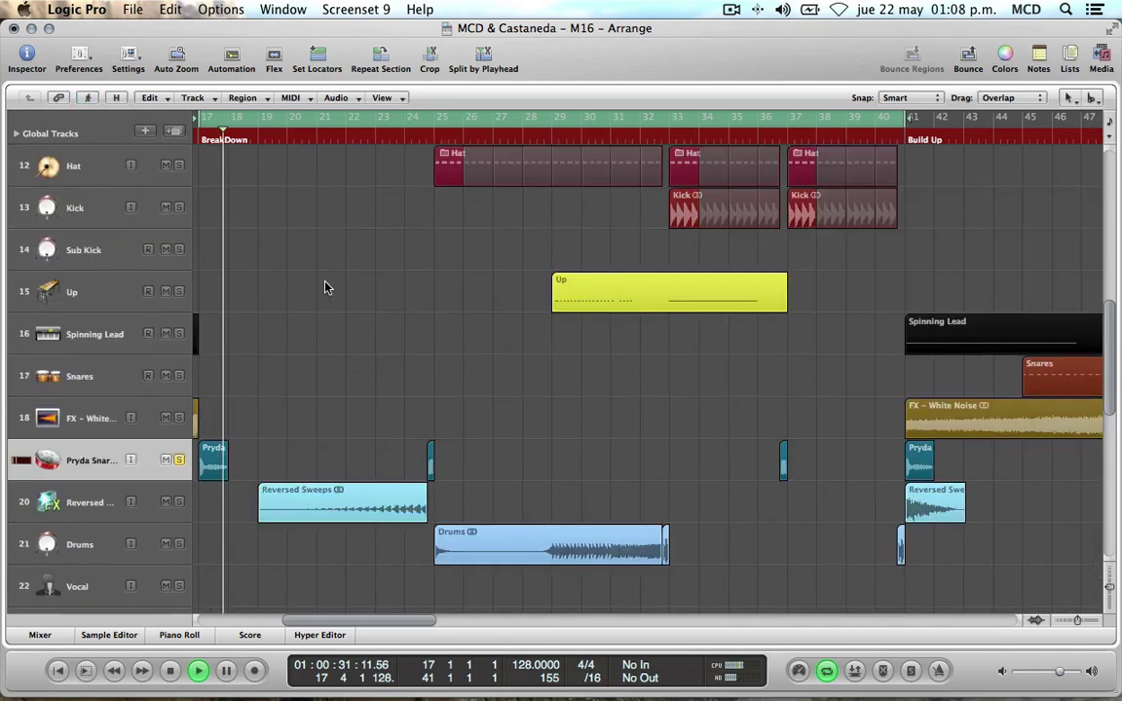
scroll(326, 288, up, 5)
scroll(198, 506, down, 5)
key(space)
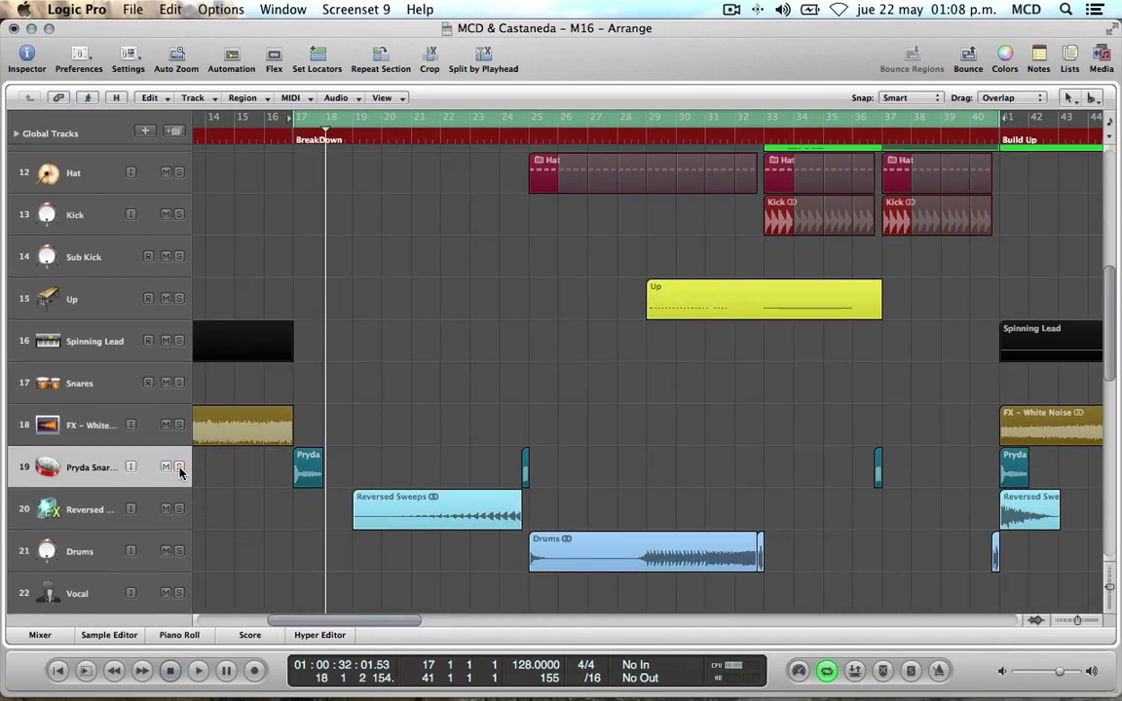
Step: Play the full mix from before bar 17 into the BreakDown with cycle mode off, then stop
double_click(271, 139)
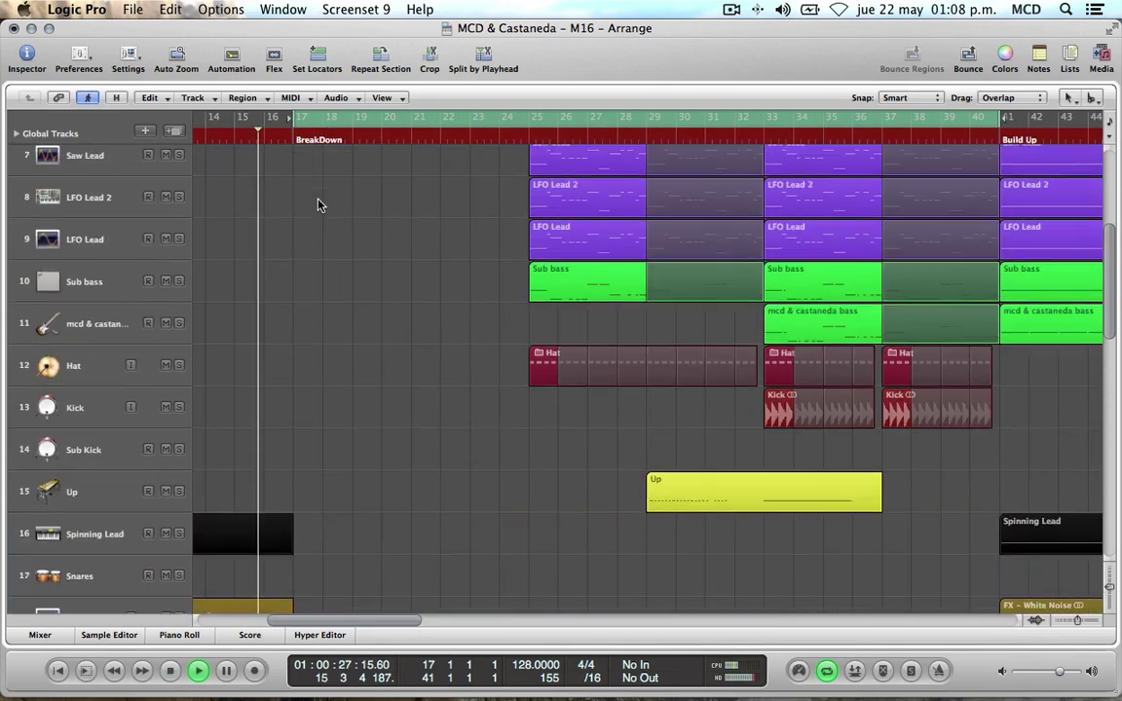
scroll(318, 203, up, 5)
scroll(317, 208, up, 6)
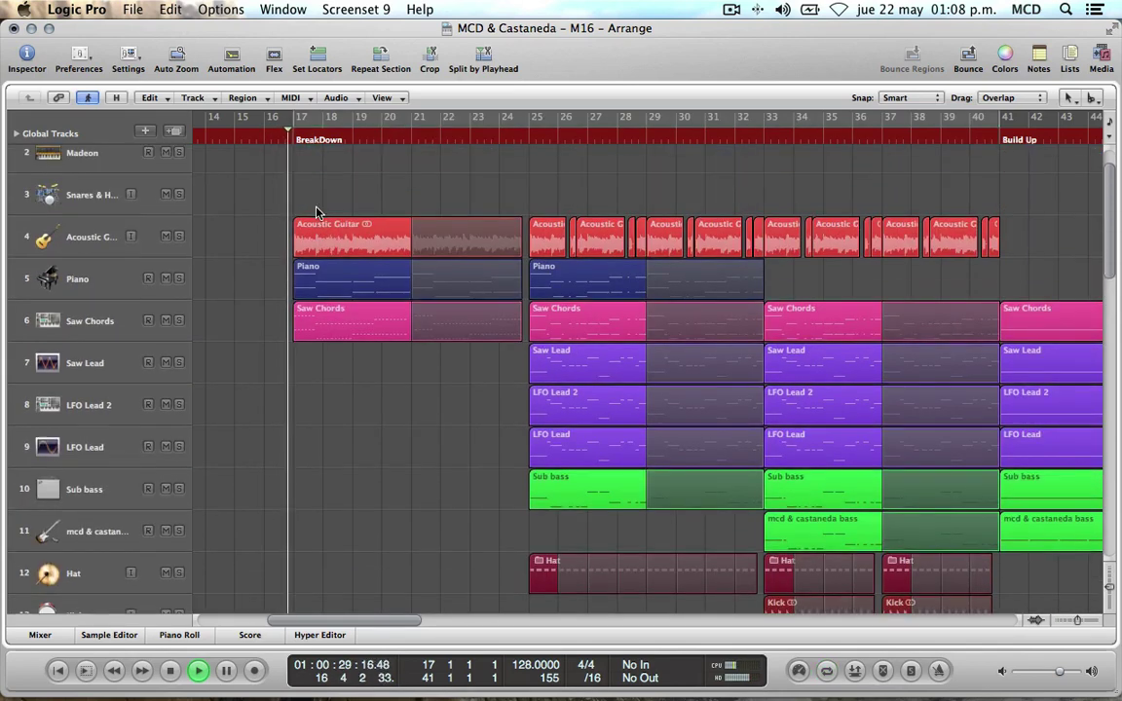
scroll(319, 208, right, 2)
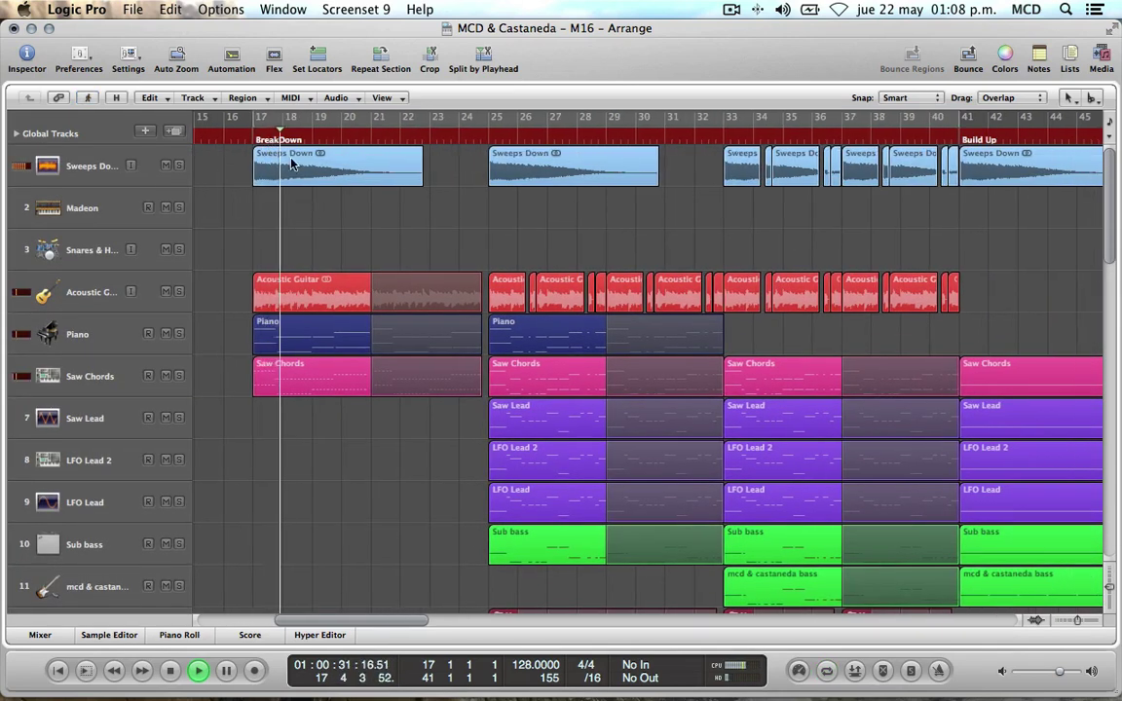
key(space)
Step: Cycle bars 17 to 25, solo the Acoustic Guitar track and play it from bar 17
drag(261, 129, 479, 127)
click(161, 283)
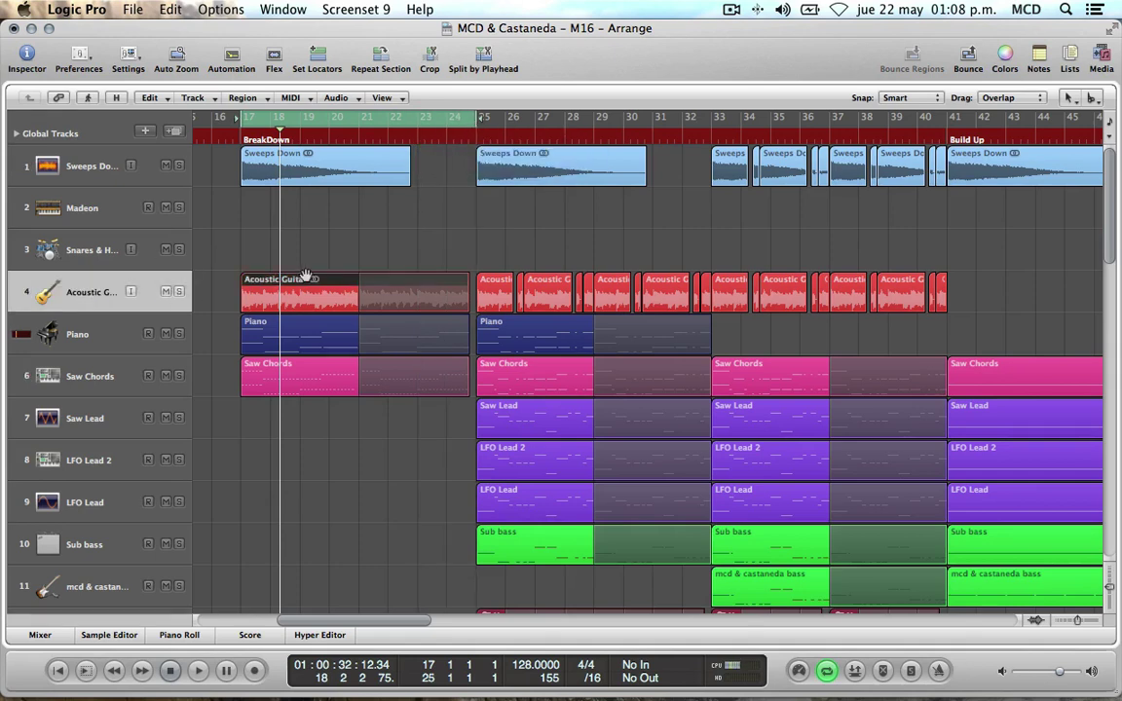
click(180, 293)
key(space)
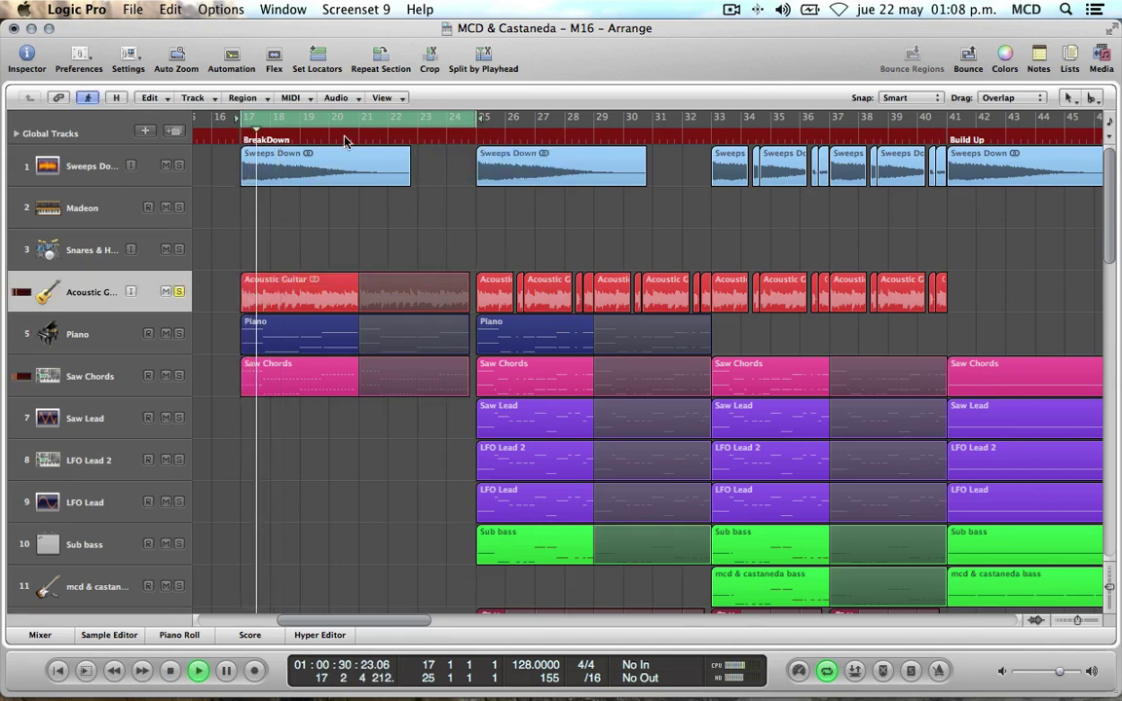
Step: Check the Acoustic Guitar's DJMFilter automation, hide the automation again and set the cycle range from bar 21 to bar 25
key(super+Right)
key(a)
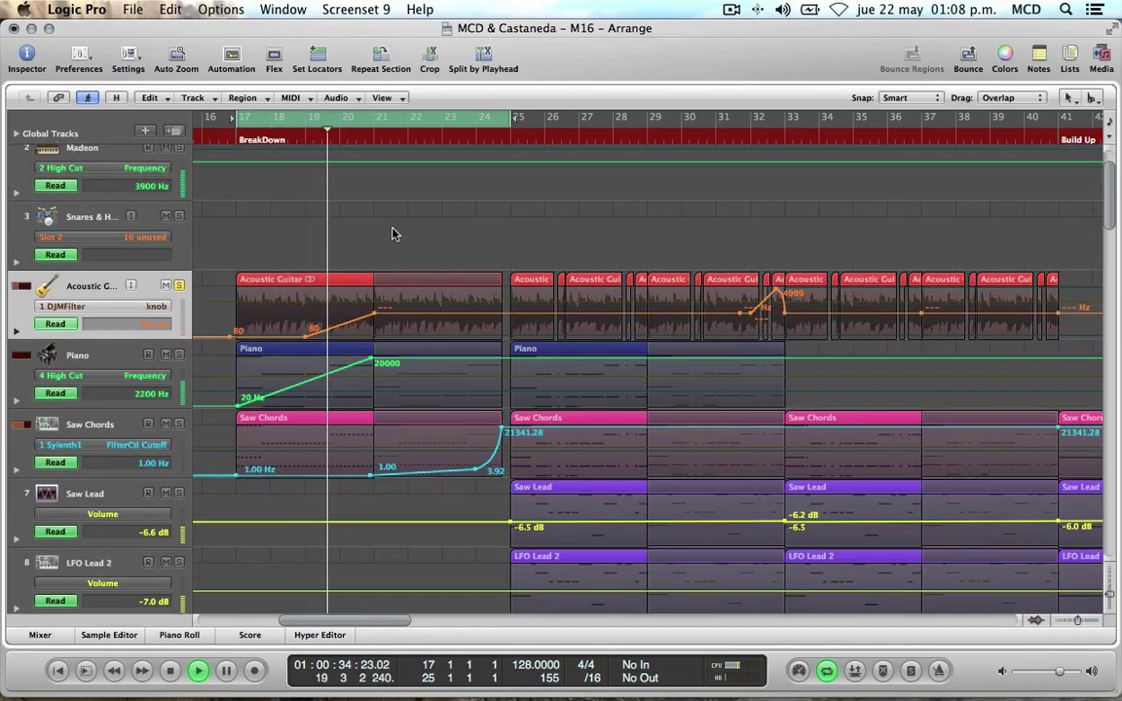
key(a)
scroll(370, 186, up, 2)
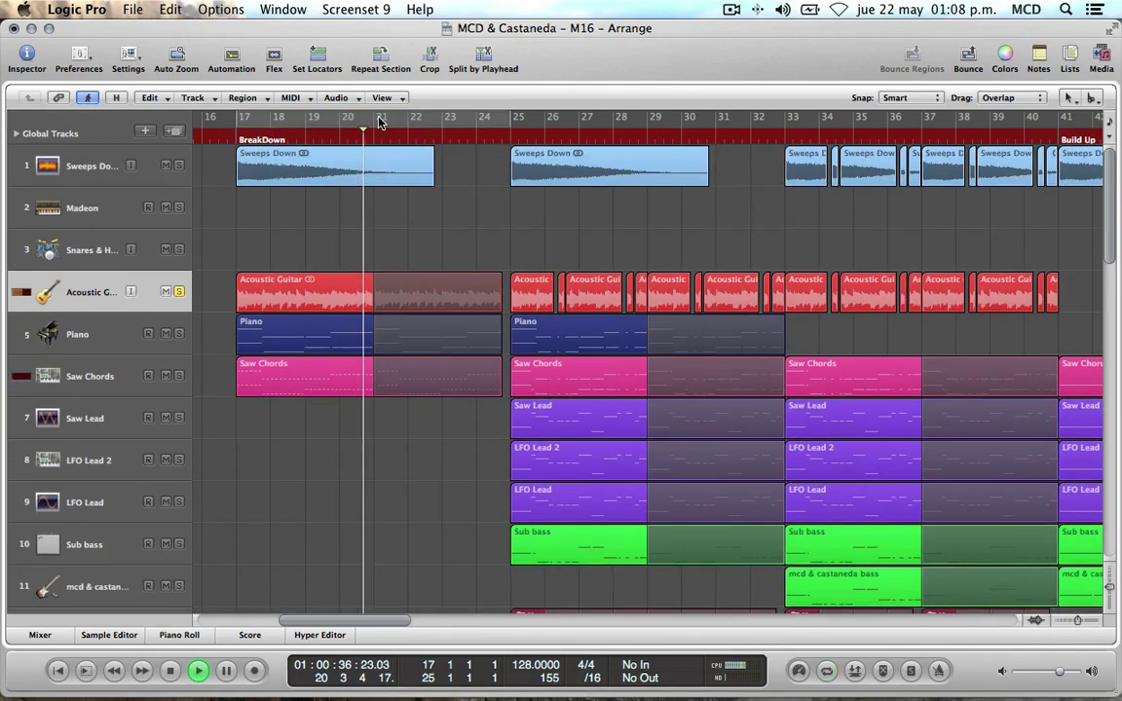
drag(380, 121, 513, 120)
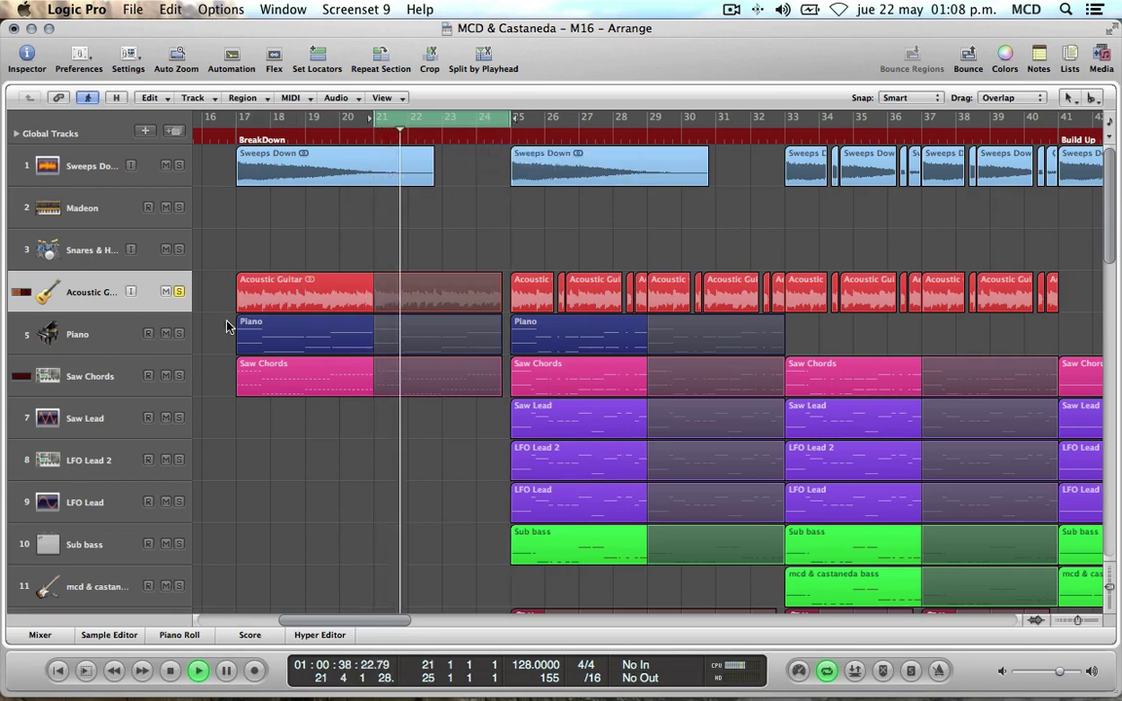
Step: Solo the Piano track, play it from bar 21 and inspect the preset of its Nexus instrument
click(180, 334)
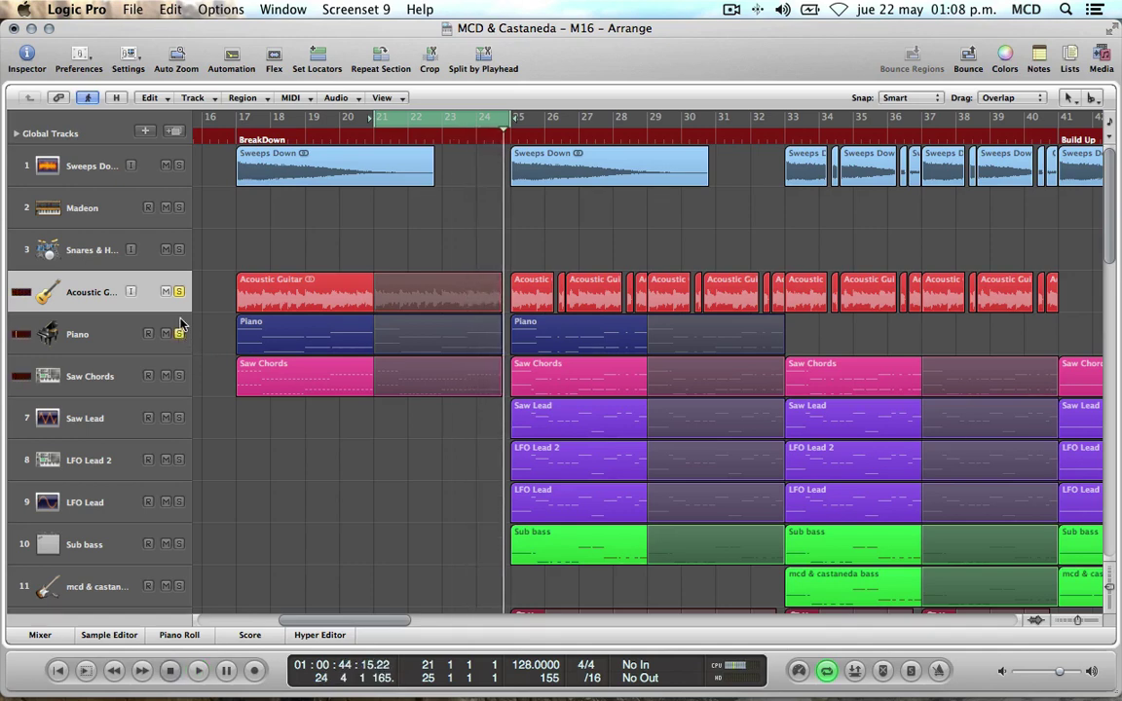
click(156, 334)
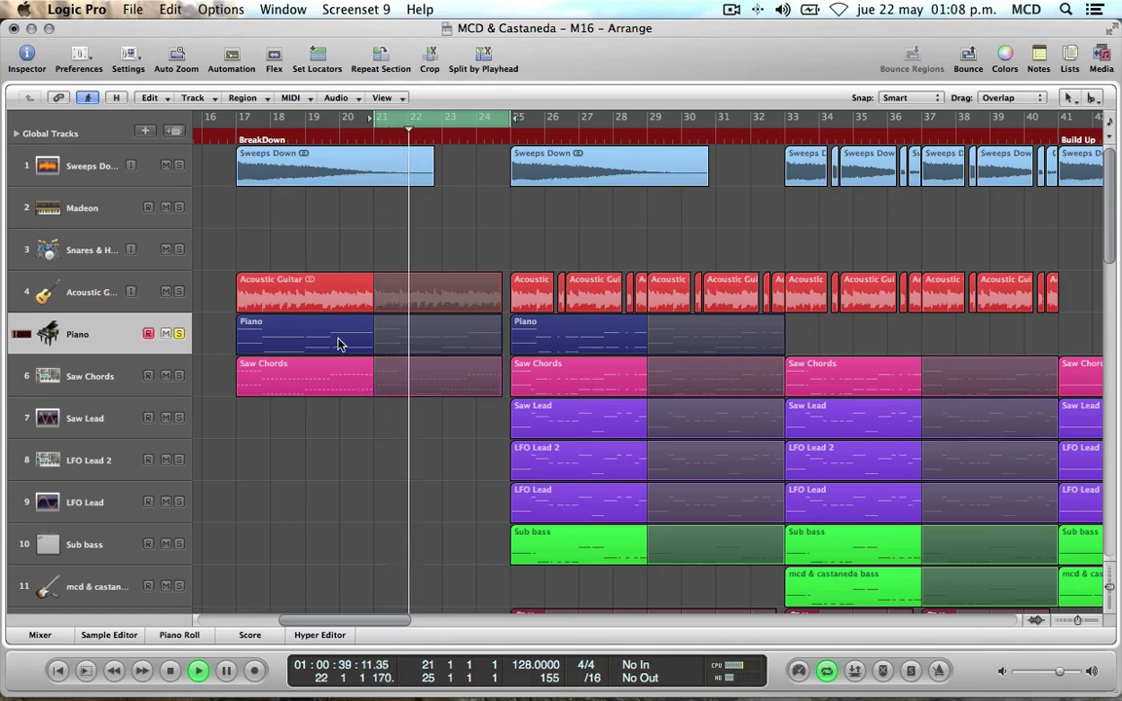
key(i)
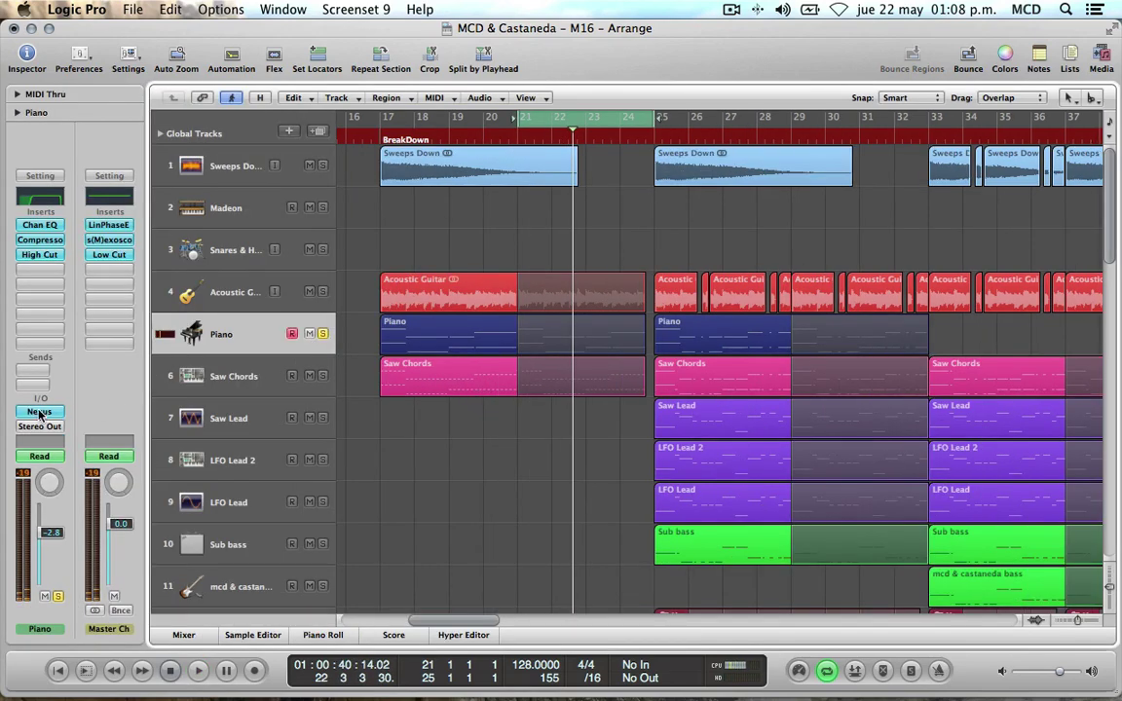
click(39, 412)
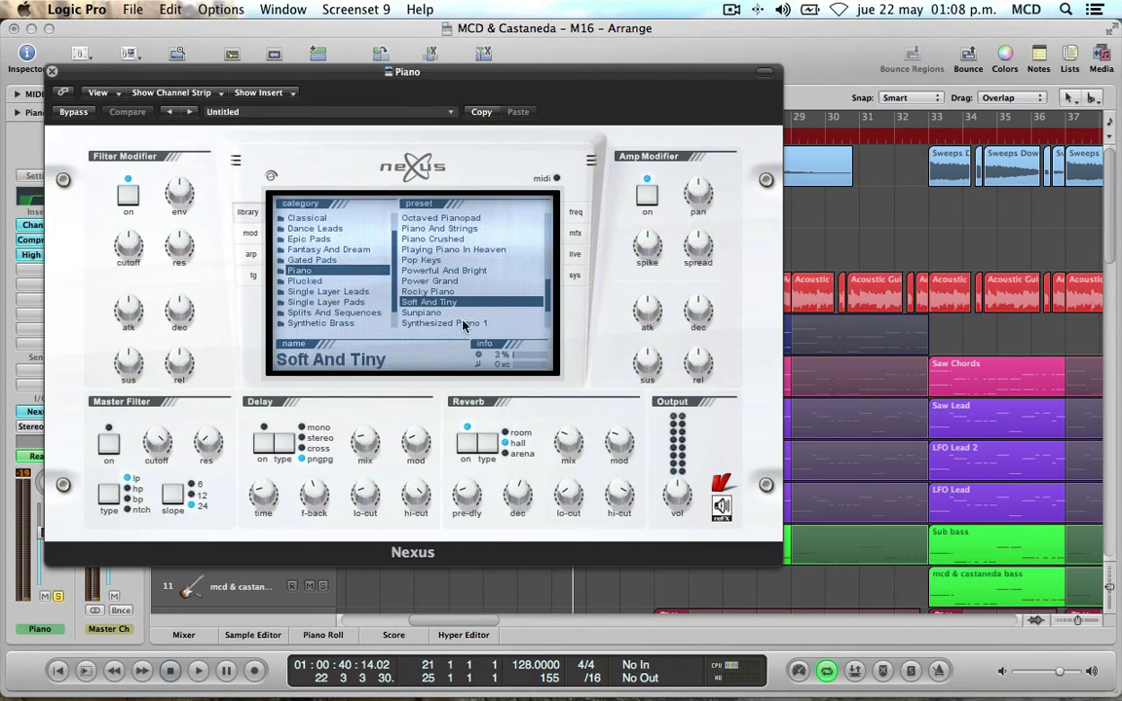
click(53, 73)
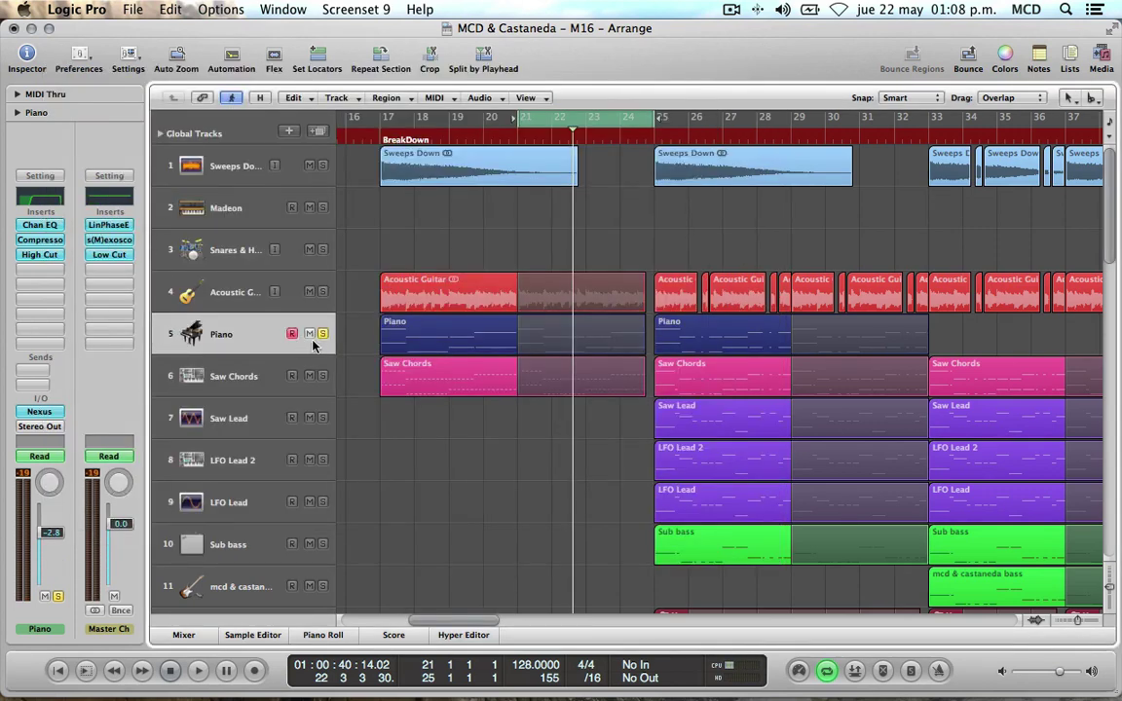
Step: Solo and play the Saw Chords track, viewing its BreakDown region's notes and its Sylenth1 filter cutoff automation
click(235, 382)
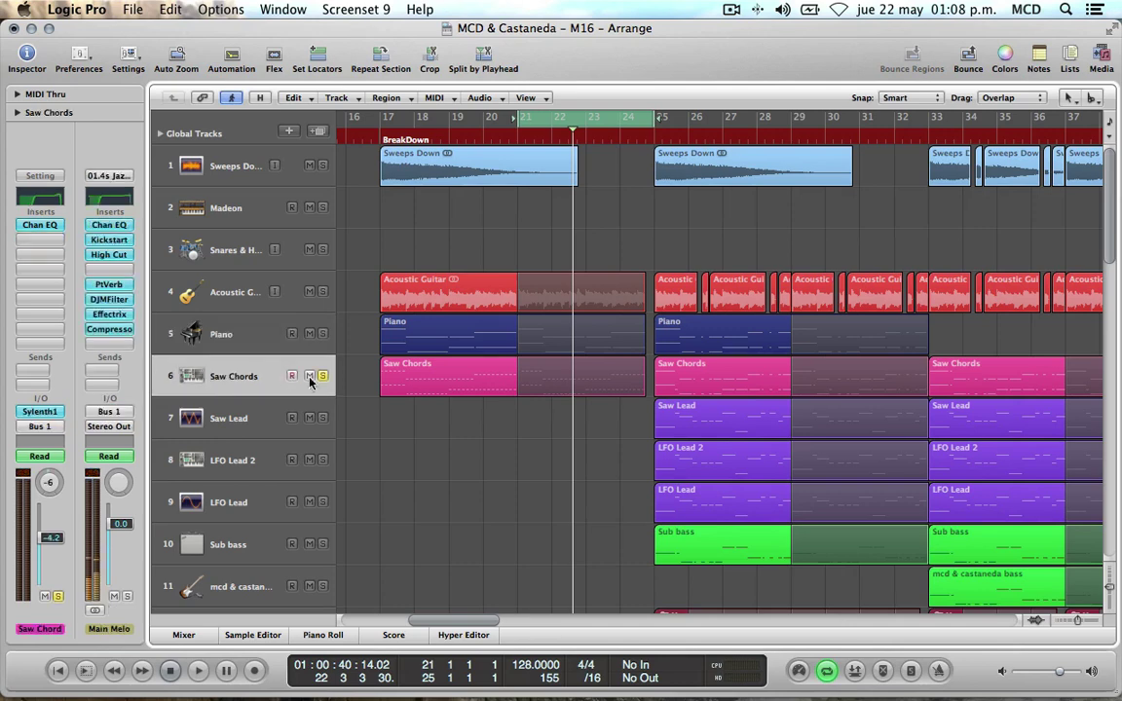
key(space)
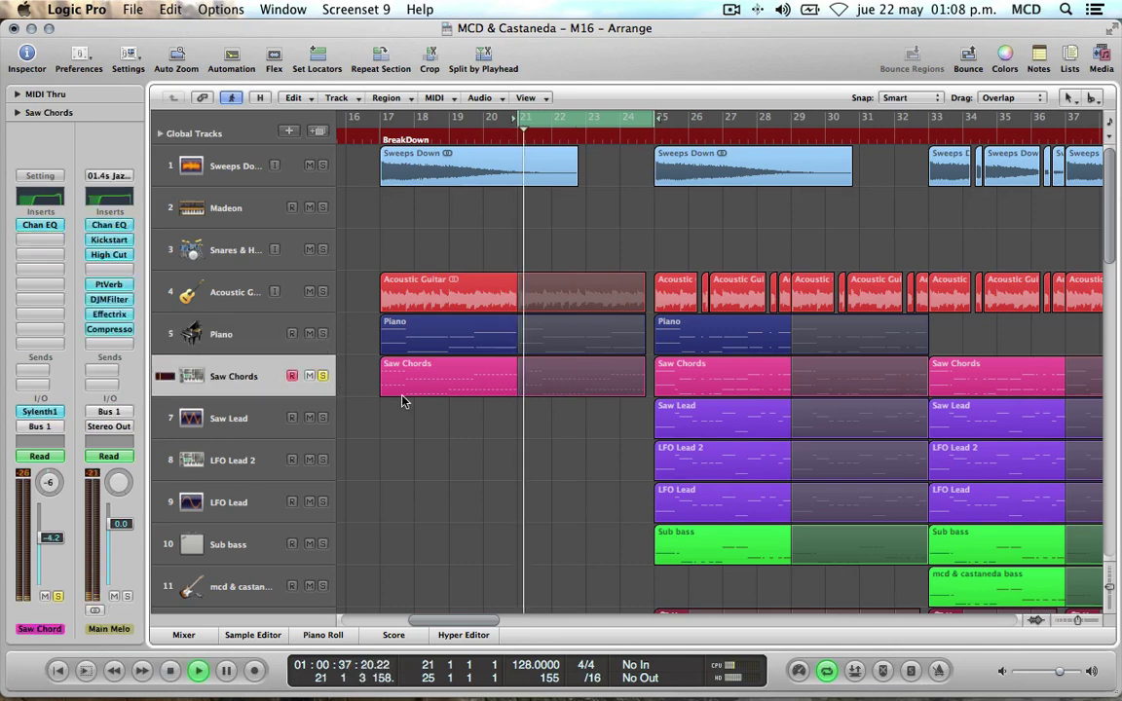
double_click(413, 381)
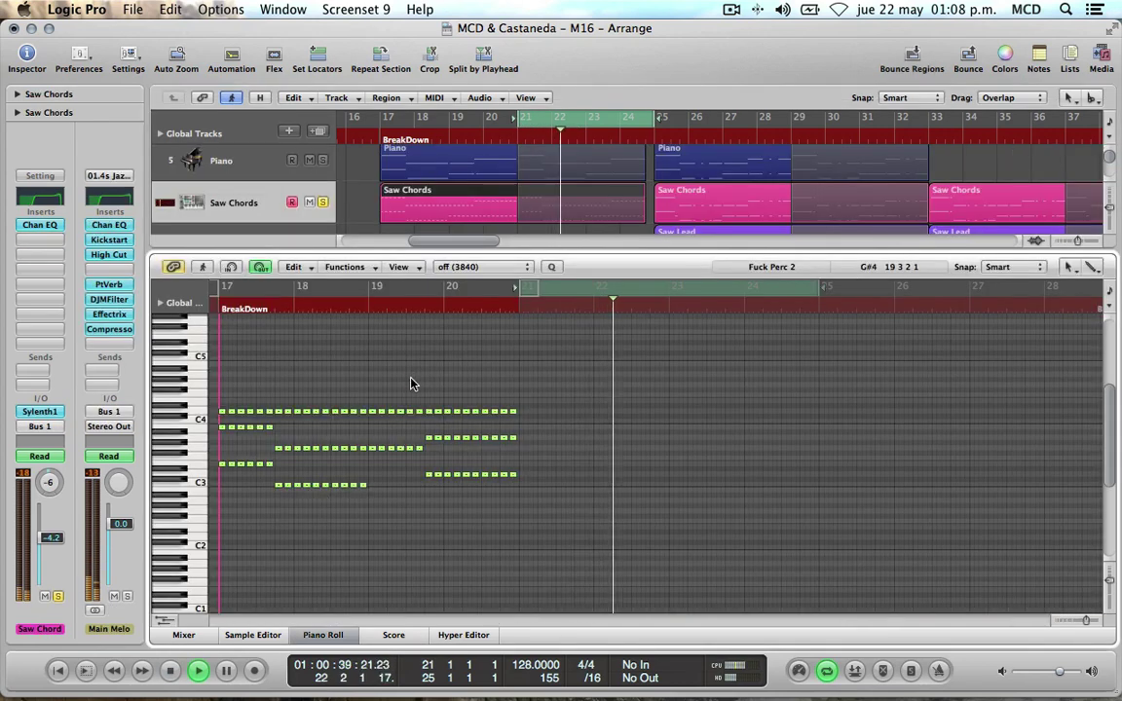
key(p)
key(a)
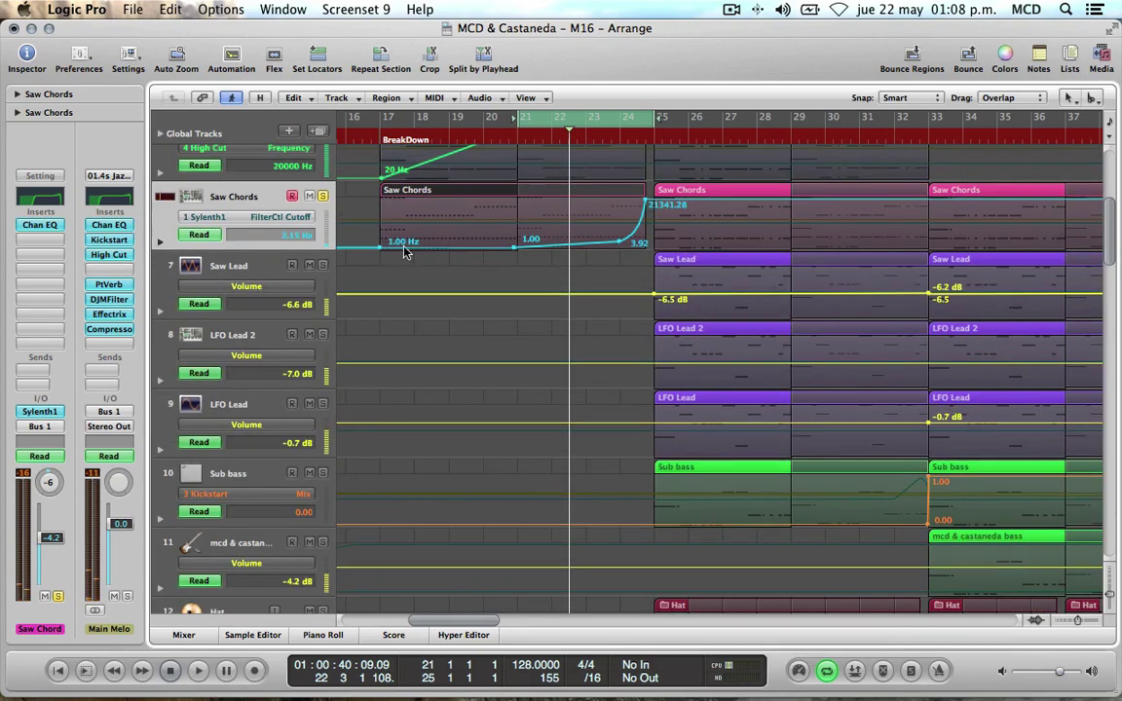
Step: Inspect the Saw Chords track's Sylenth1 instrument, then replay the track with automation hidden and unsolo it
click(49, 413)
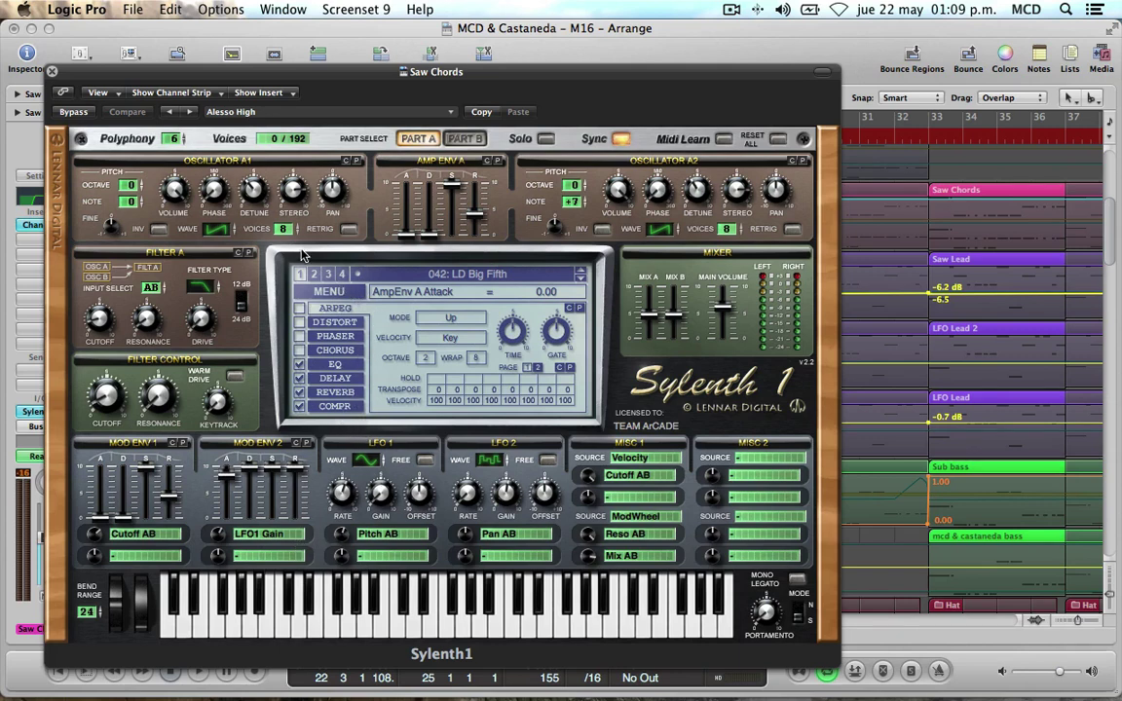
click(53, 72)
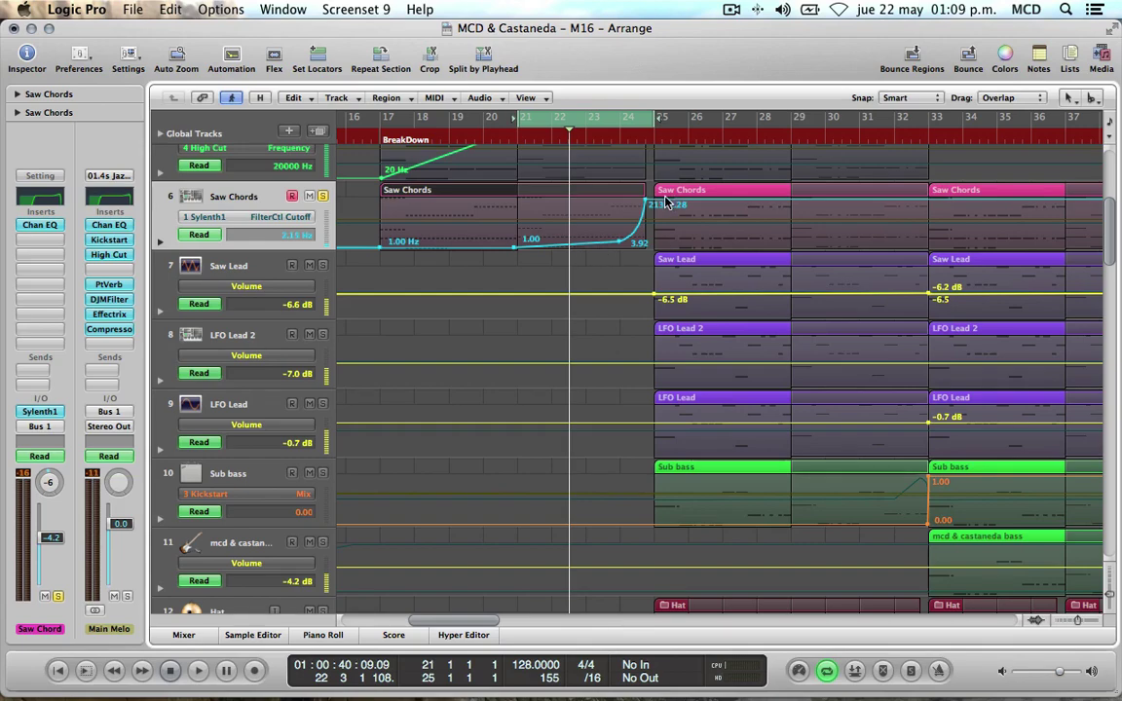
key(space)
key(a)
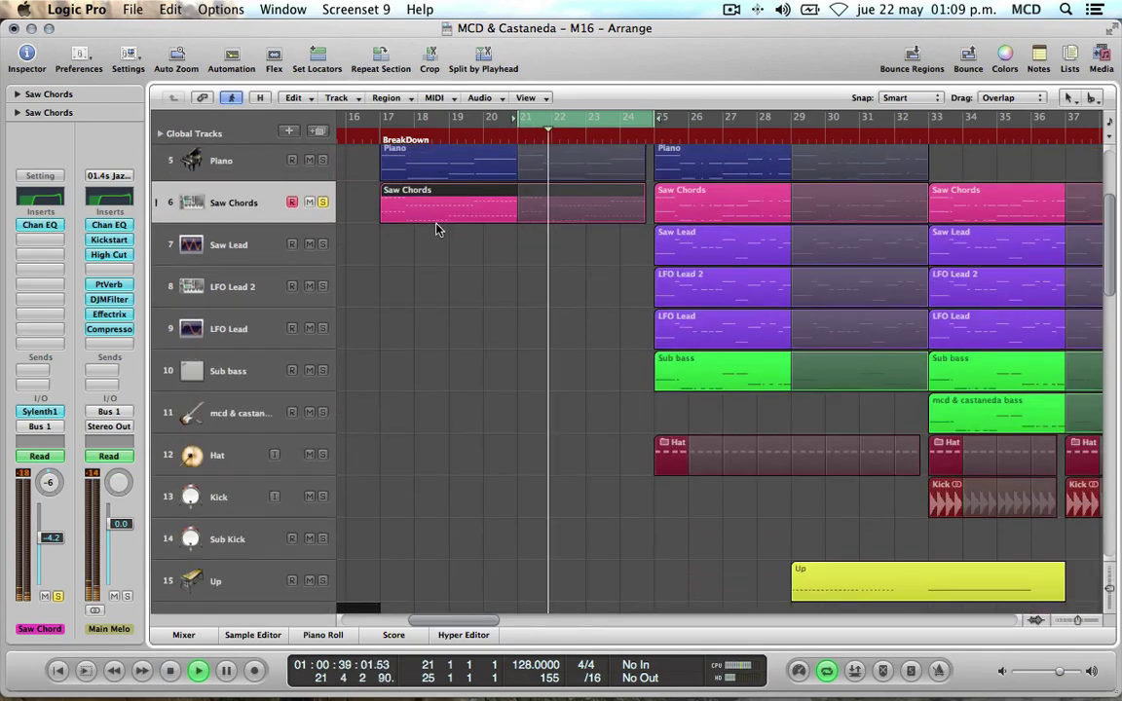
scroll(439, 256, up, 3)
click(322, 311)
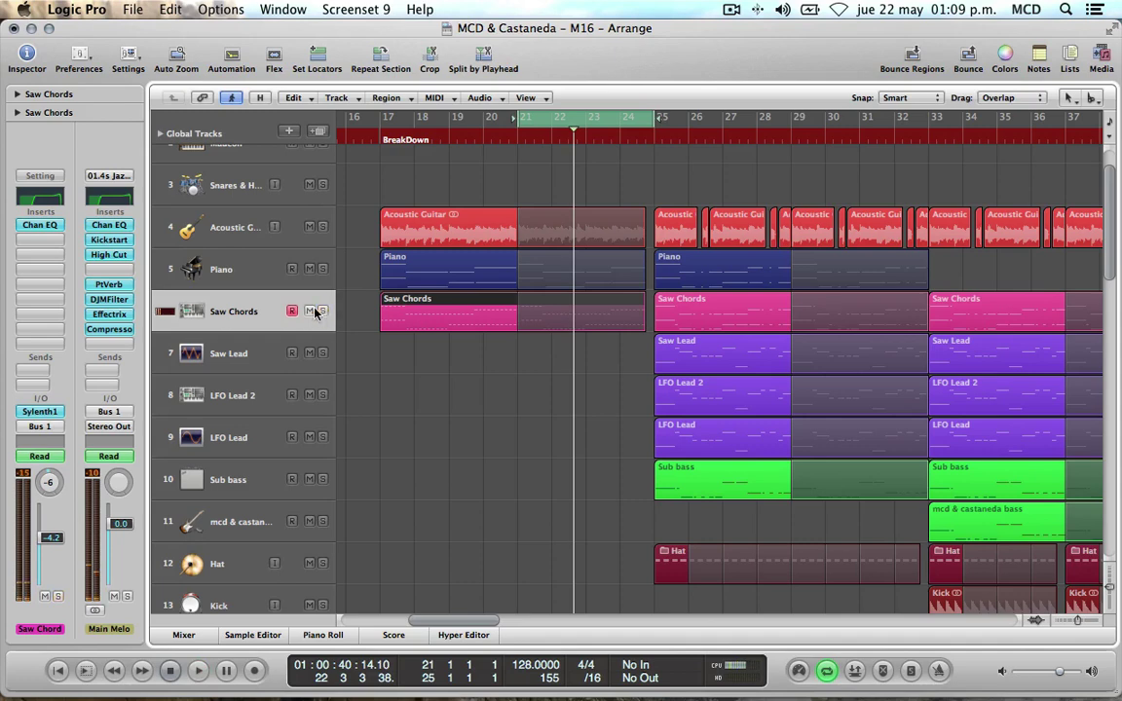
Step: Solo and briefly play the Piano track, then view its bar 17 region's notes in the Piano Roll and close the editor
click(323, 268)
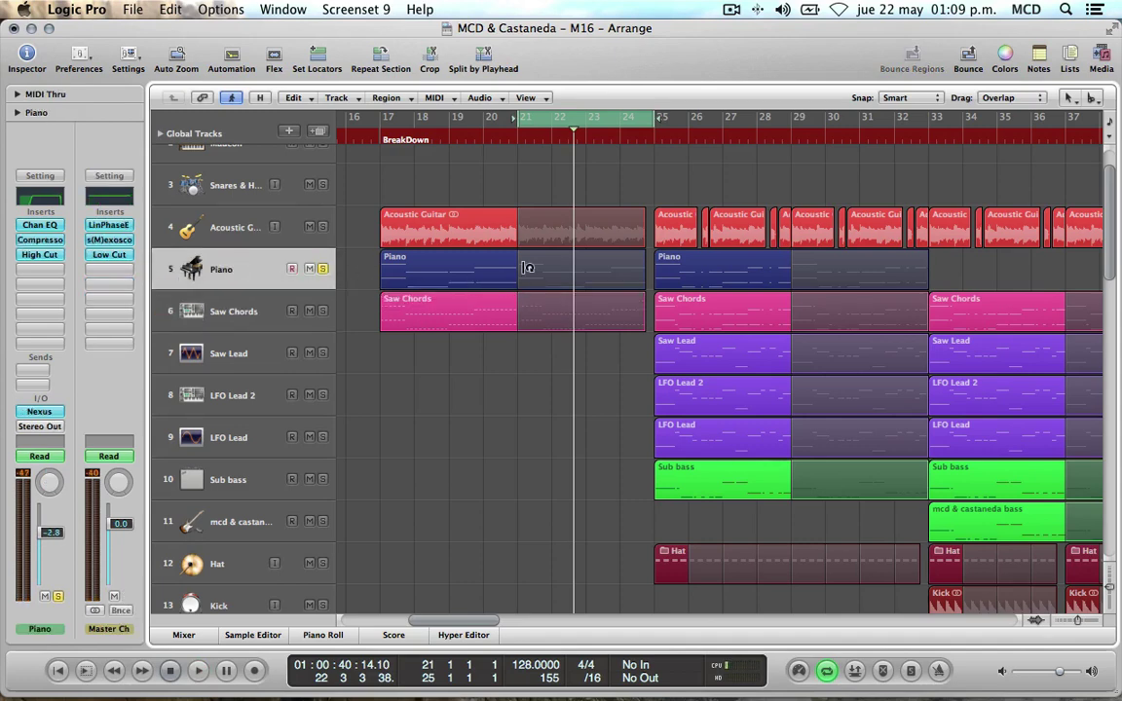
key(space)
key(space)
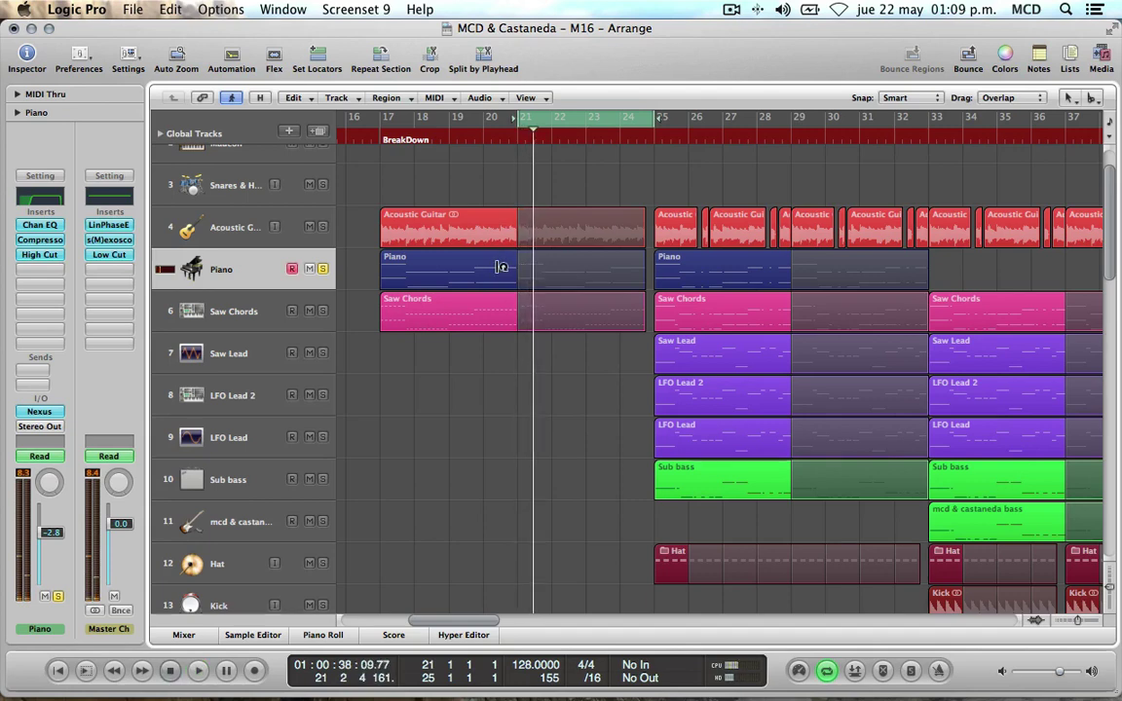
double_click(484, 269)
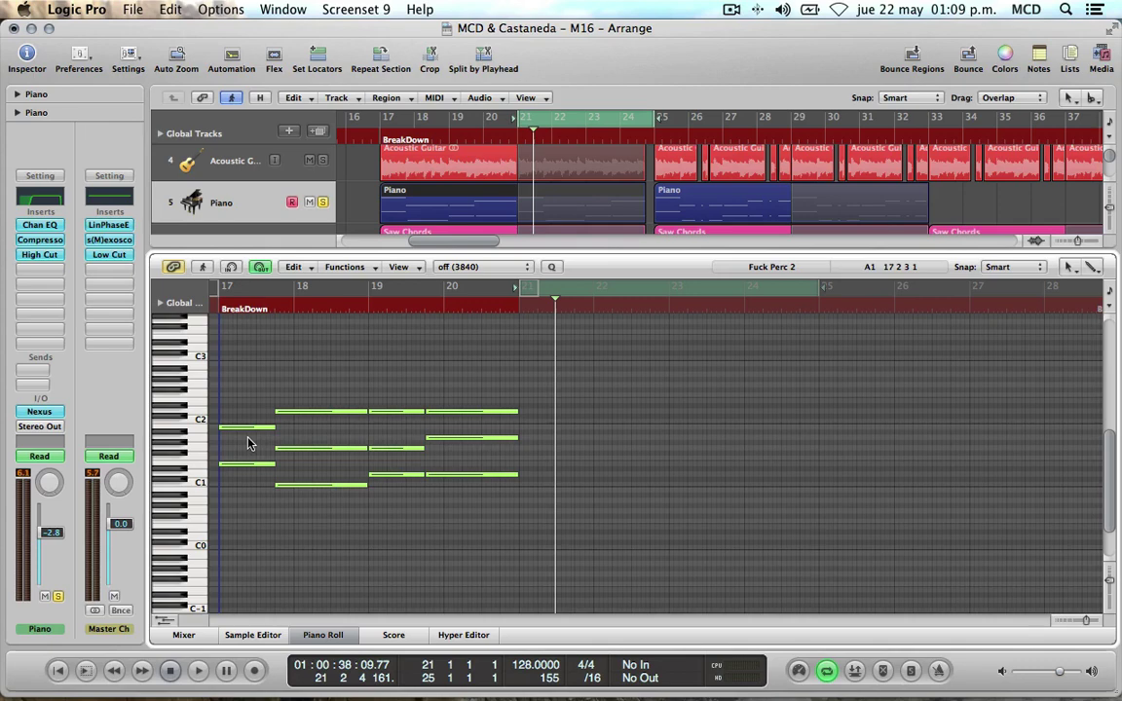
key(x)
key(x)
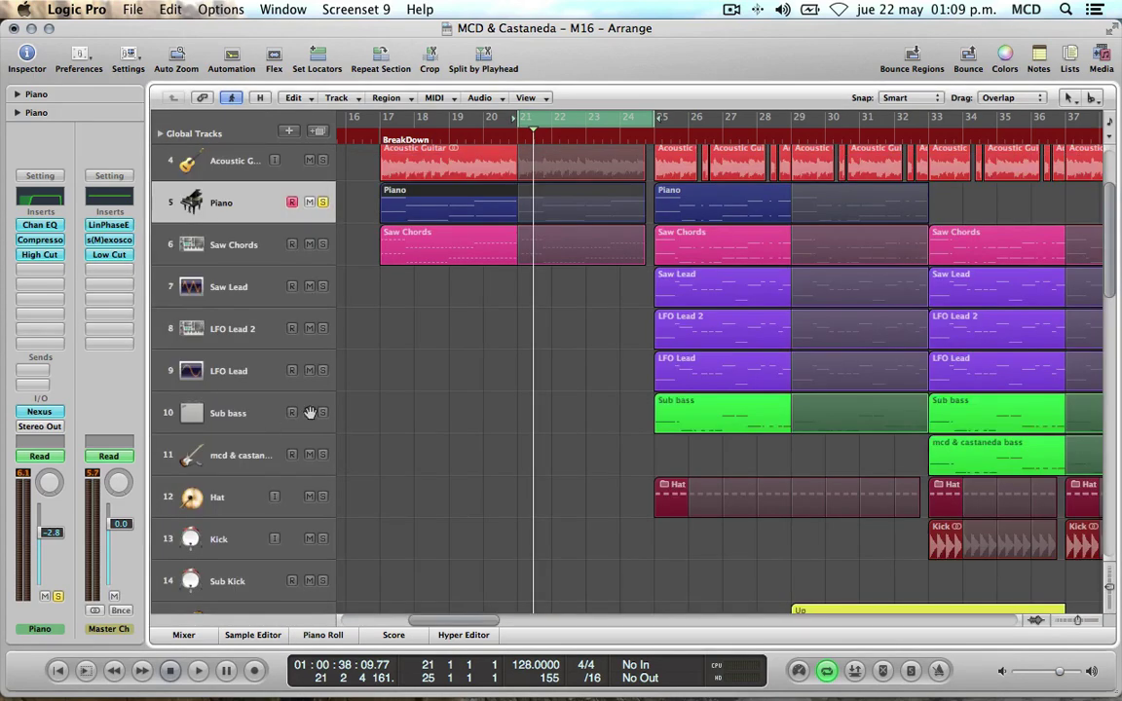
Step: Turn cycle mode off, unsolo the Piano track and play the full mix from before bar 21 past bar 25 with the Inspector hidden
key(super+Right)
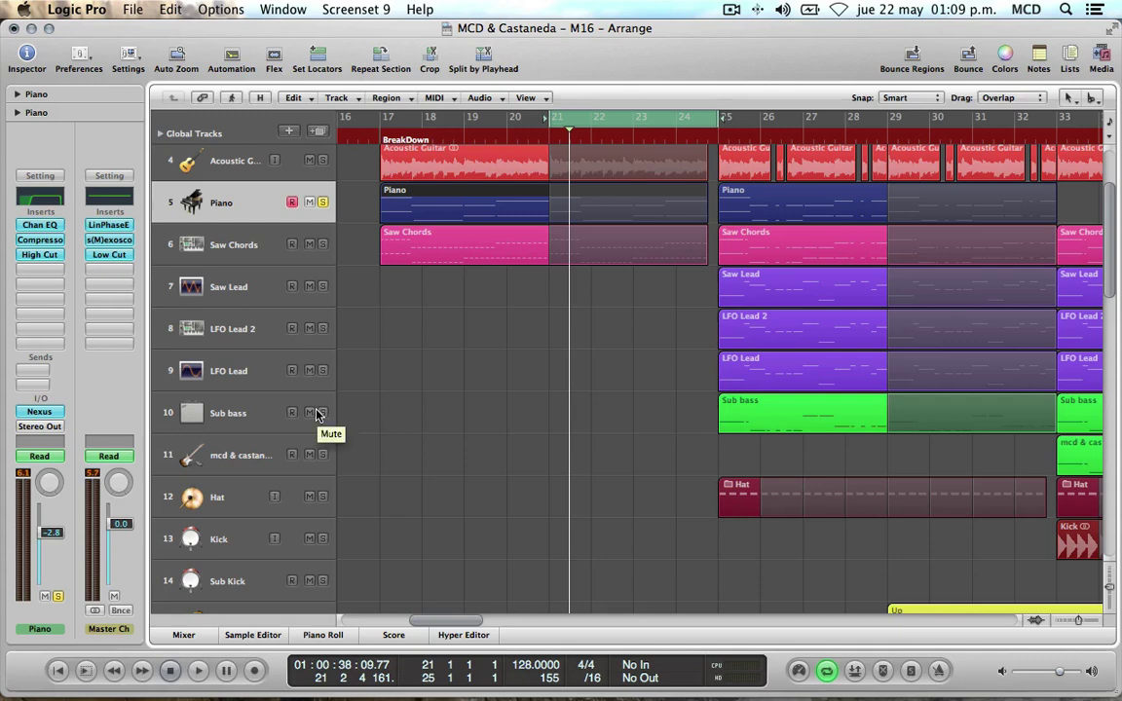
scroll(317, 415, right, 3)
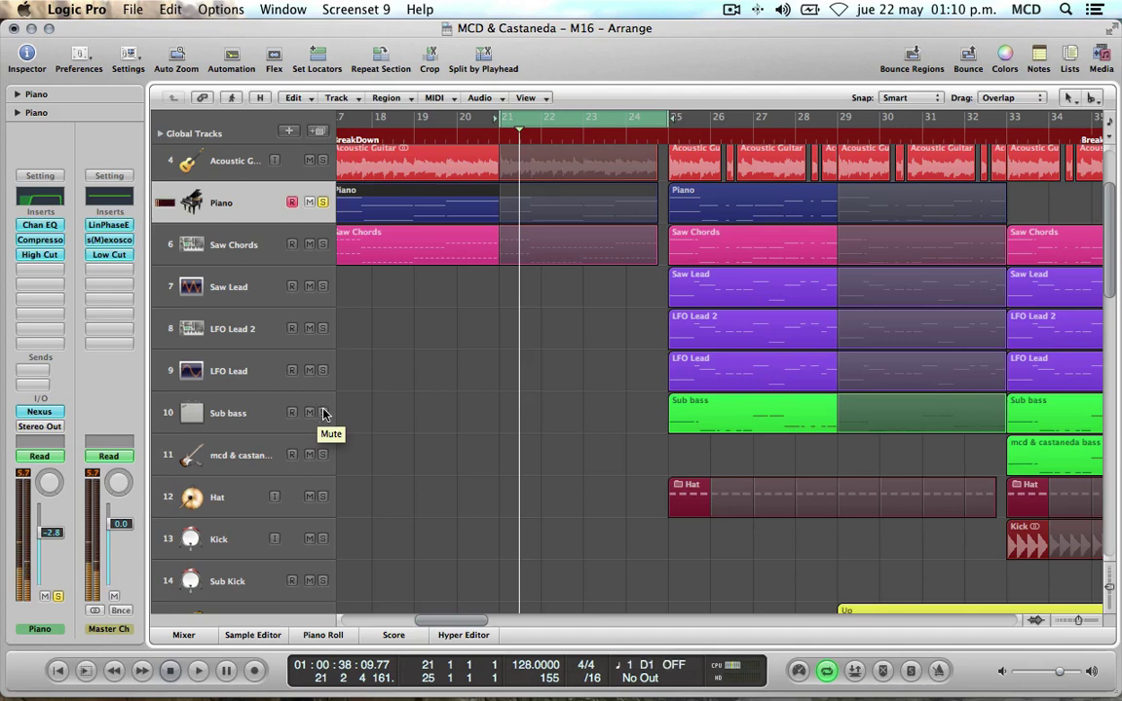
scroll(325, 413, up, 2)
key(c)
scroll(461, 334, left, 1)
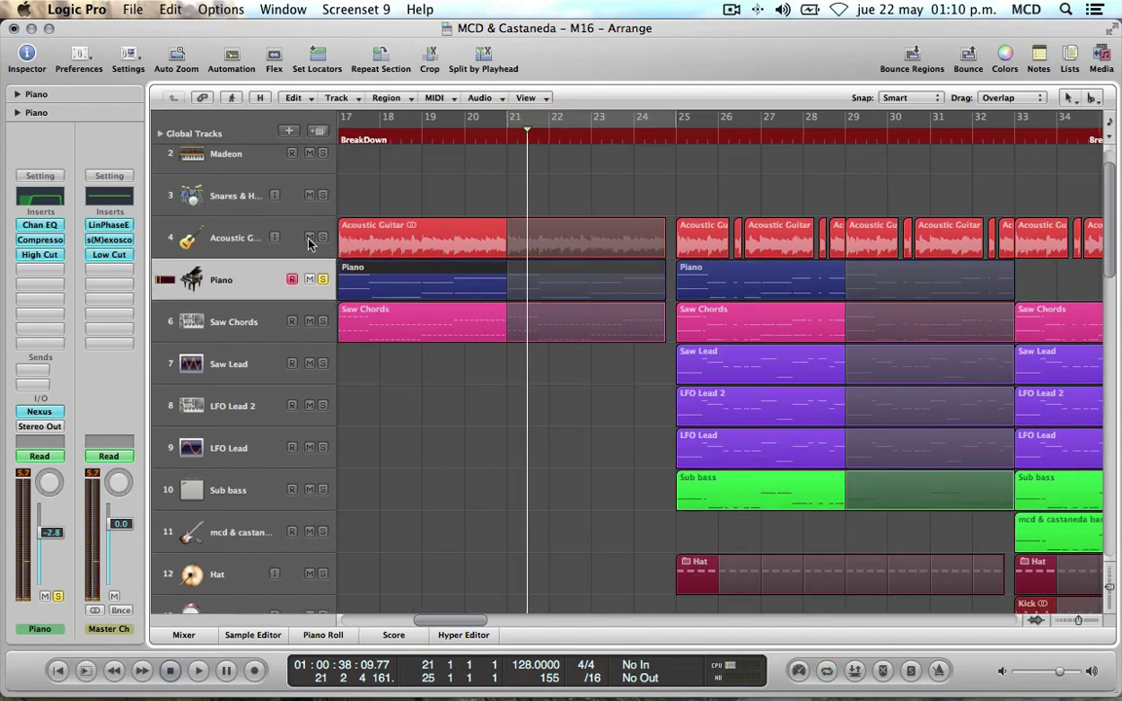
key(space)
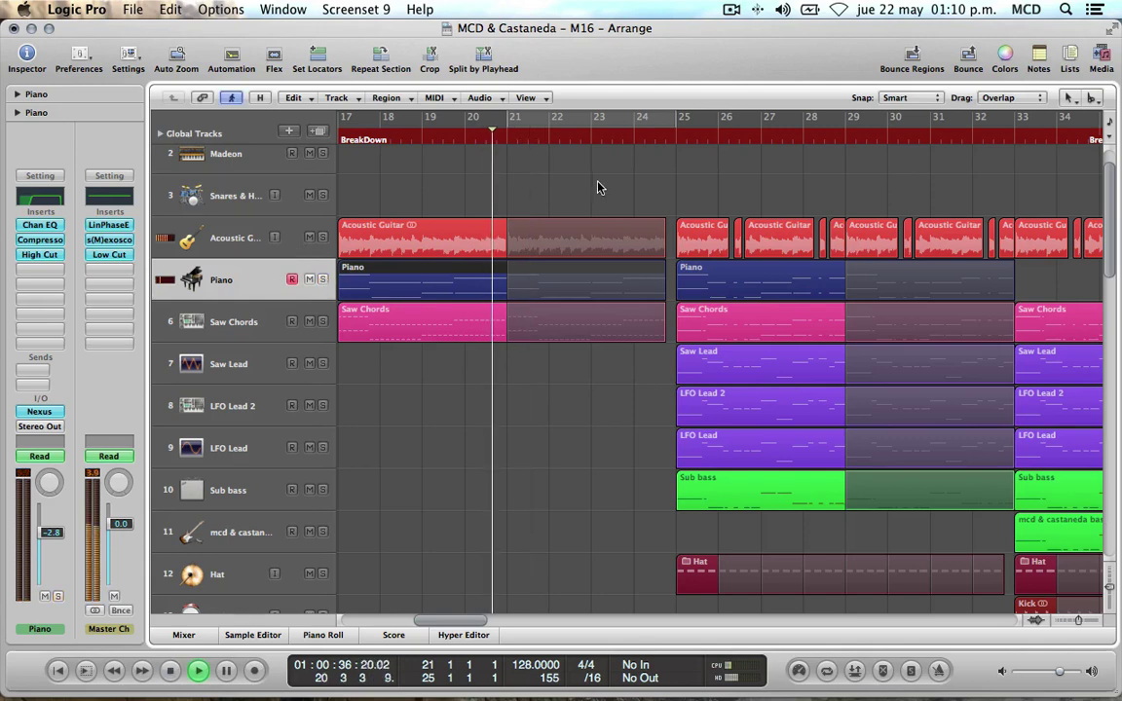
scroll(599, 188, right, 1)
scroll(601, 189, right, 4)
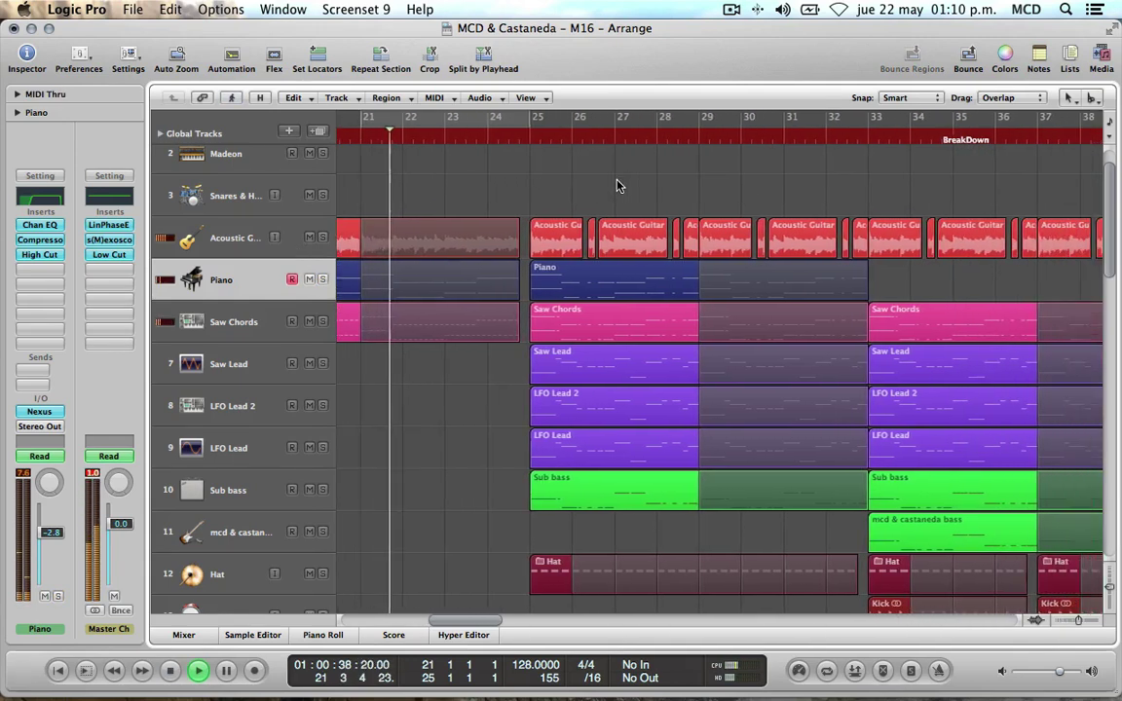
key(i)
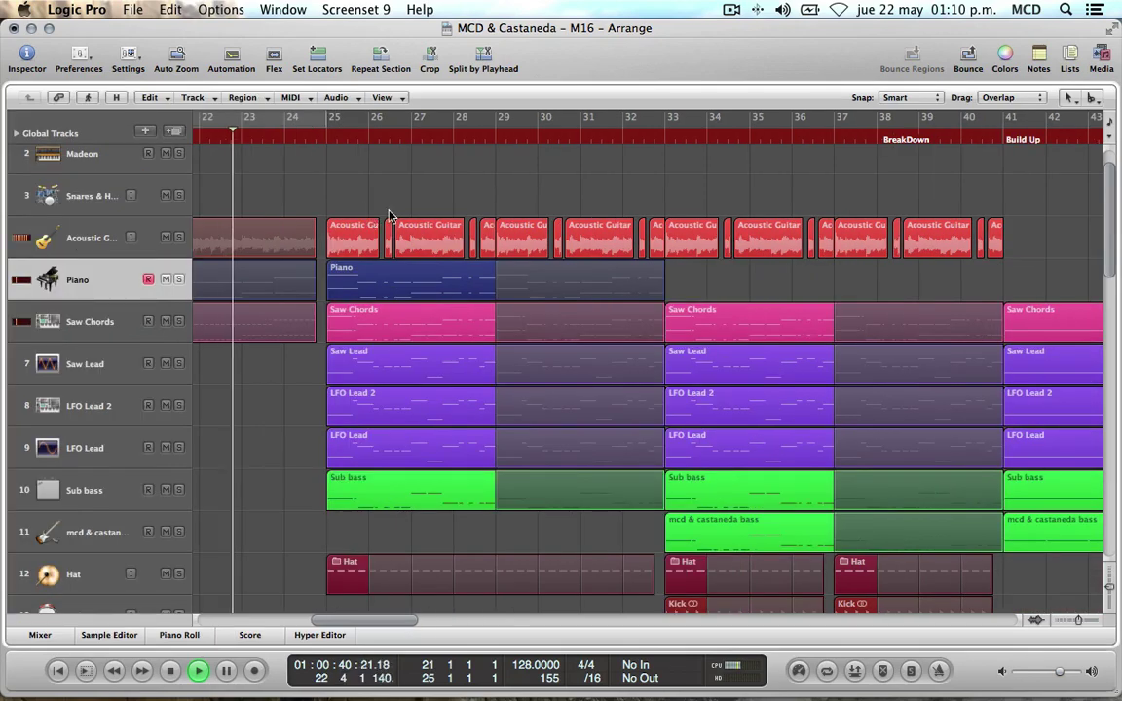
scroll(465, 206, down, 2)
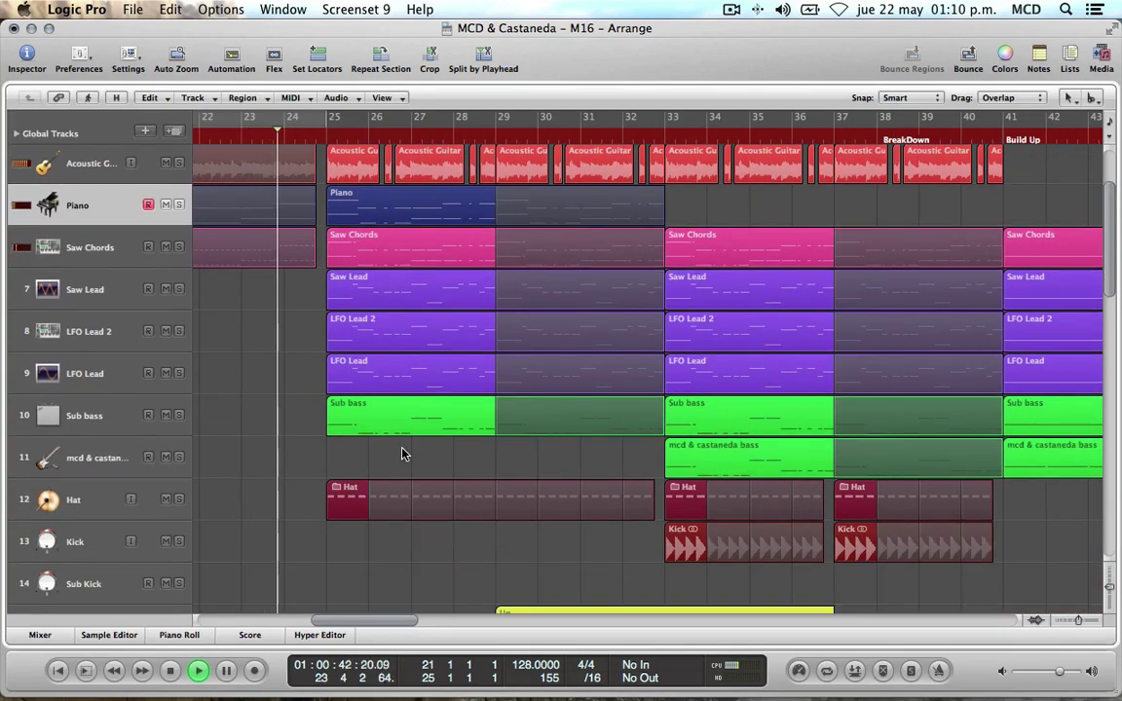
scroll(409, 432, down, 5)
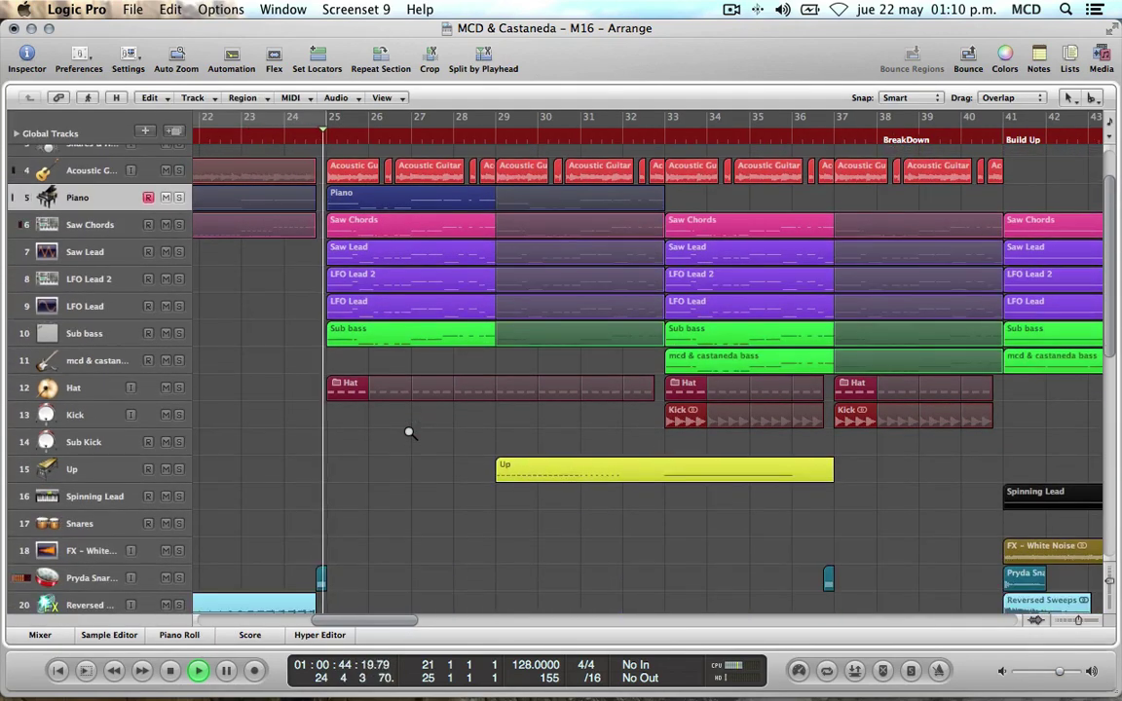
scroll(646, 369, up, 3)
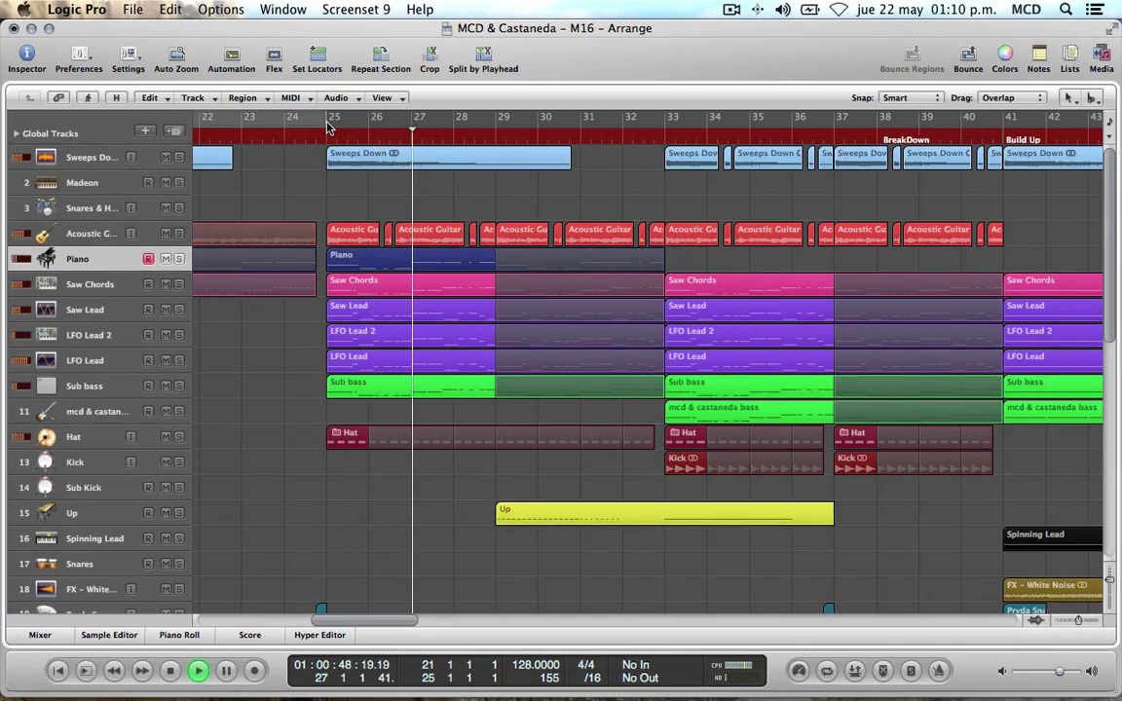
Step: Set the cycle range from bar 25 to bar 33, then solo and play the Sweeps Down track
drag(375, 131, 672, 136)
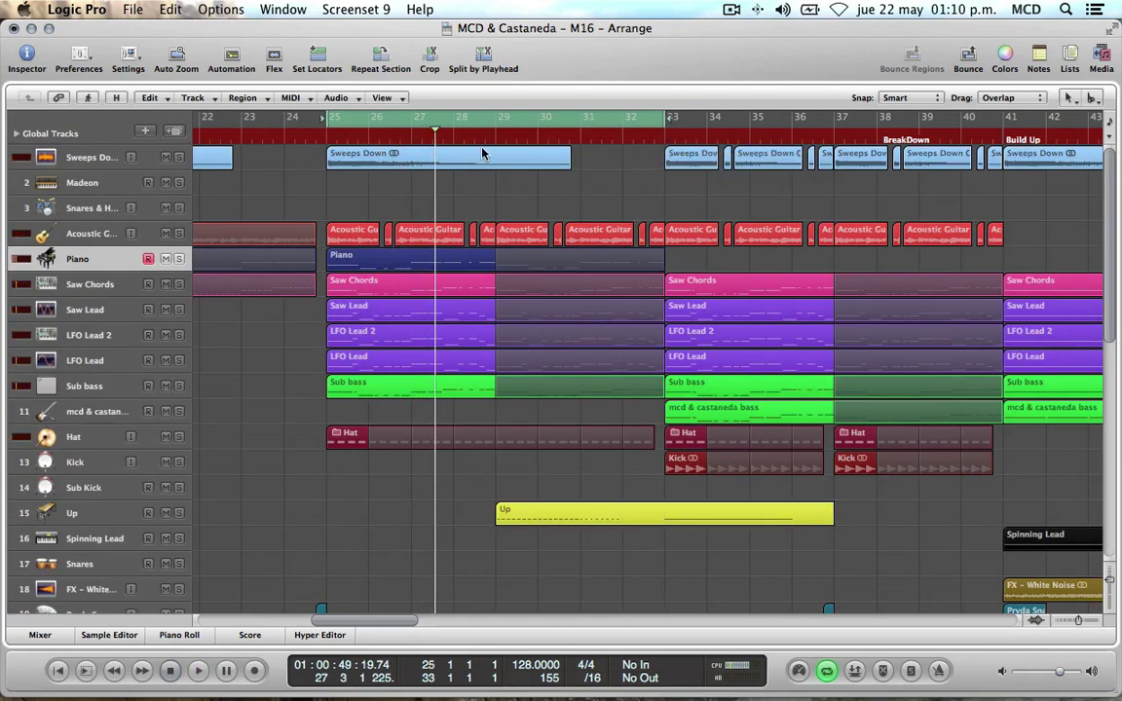
click(178, 157)
click(107, 157)
key(space)
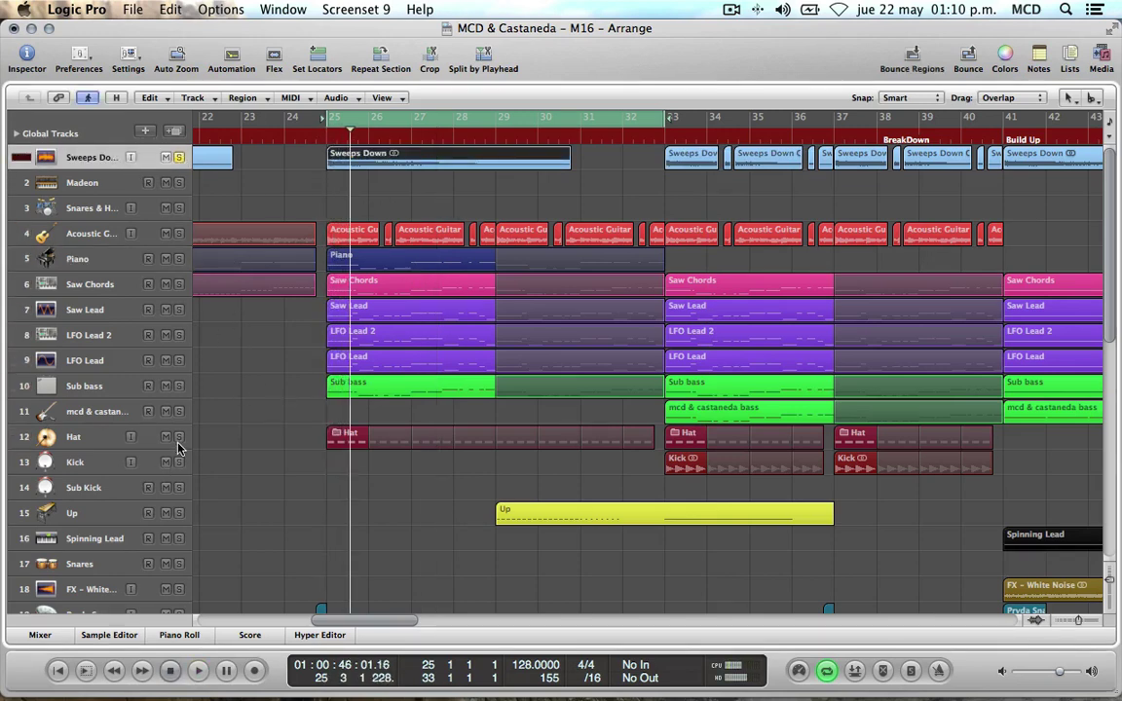
Step: Solo the Hat track in place of Sweeps Down, play it from bar 25, then stop and unsolo it
key(space)
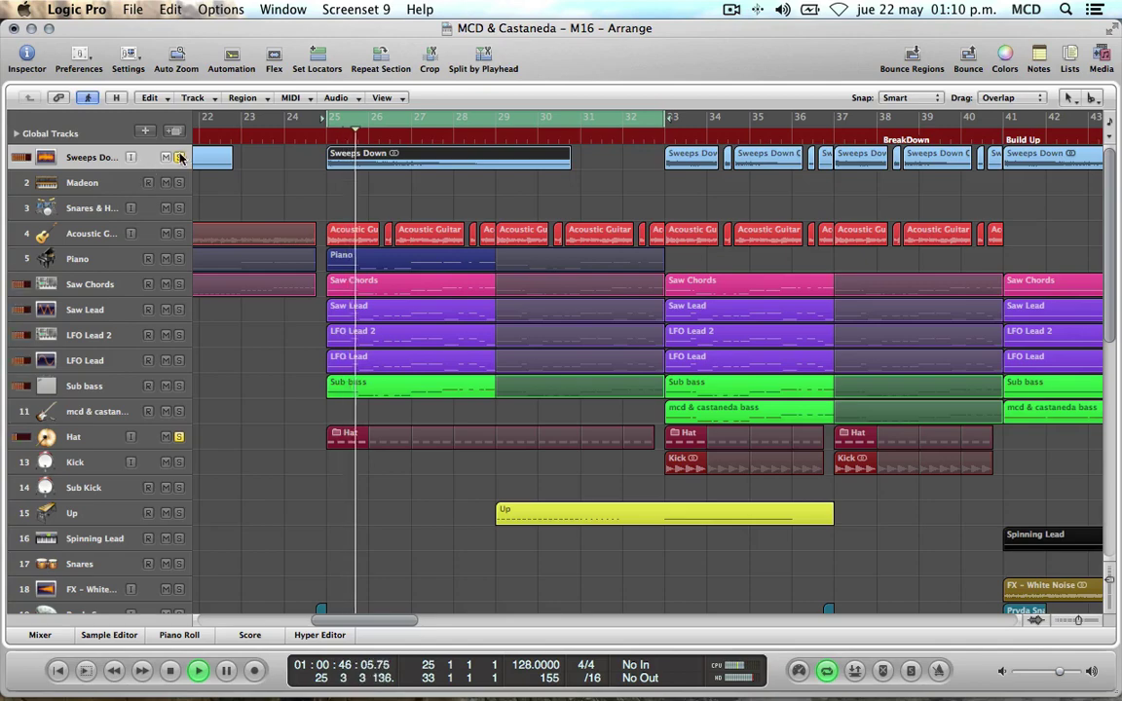
scroll(253, 341, down, 6)
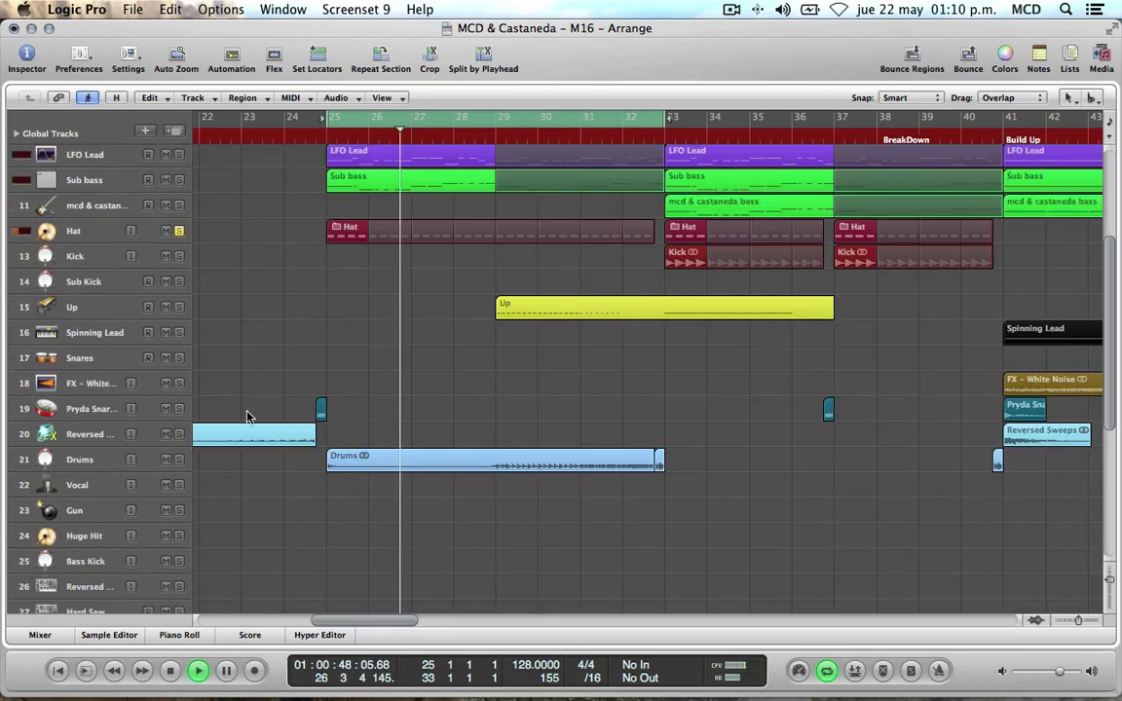
key(space)
scroll(181, 282, up, 6)
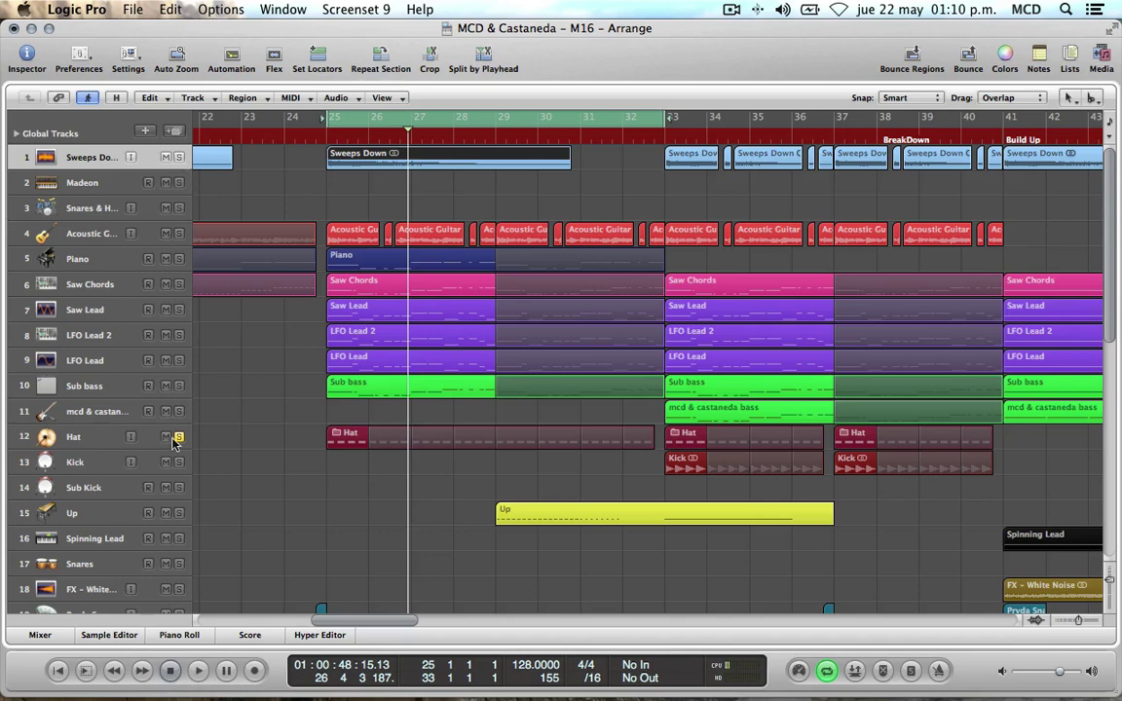
Step: Solo the Drums track and play its region from bar 25, skipping ahead to around bar 29
scroll(195, 444, down, 4)
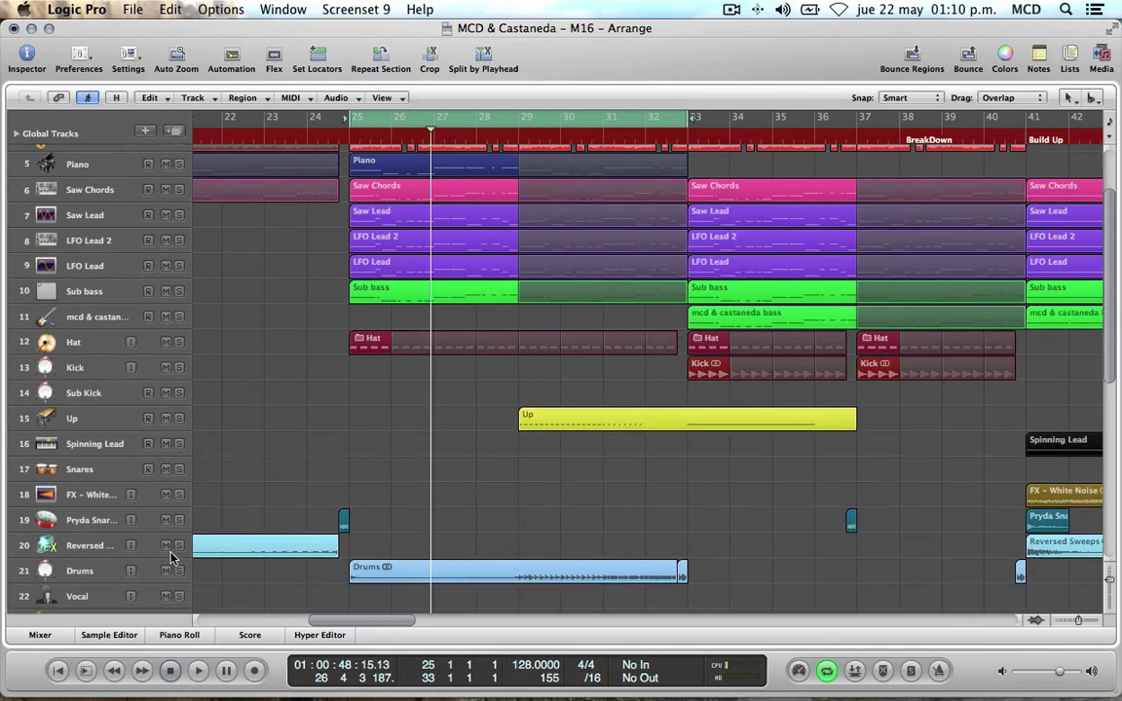
key(space)
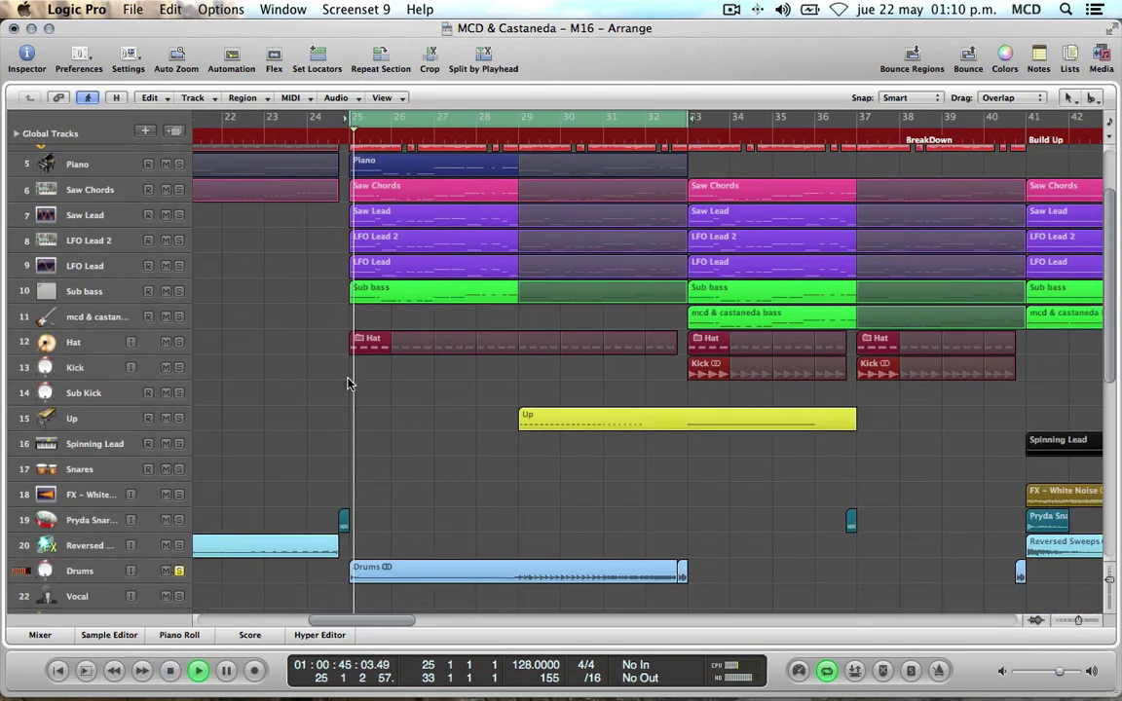
click(514, 137)
scroll(439, 341, right, 2)
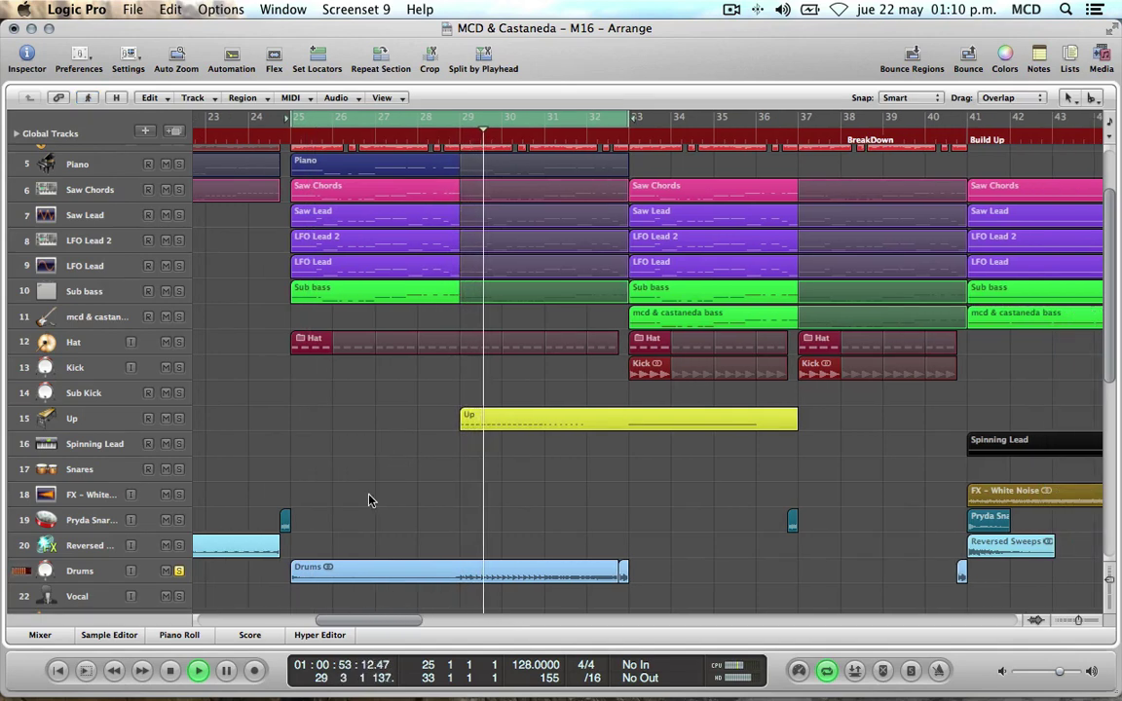
click(104, 576)
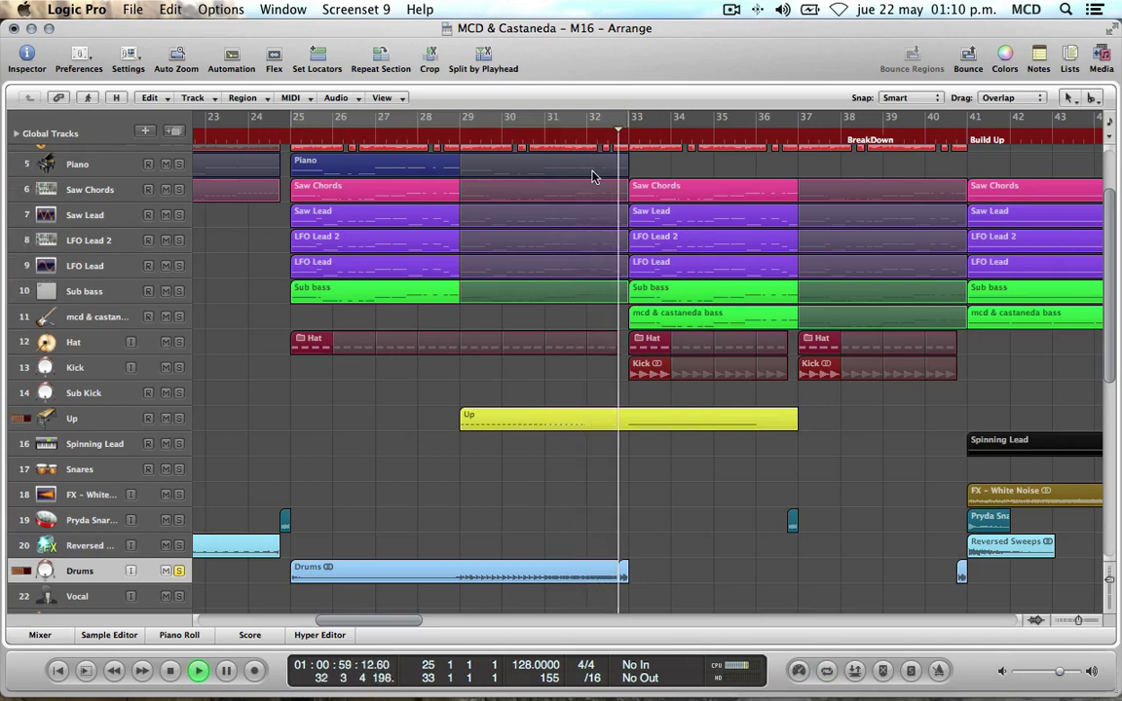
Step: Stop playback of the Drums region at around bar 33 and unsolo the Drums track
key(space)
scroll(515, 252, up, 1)
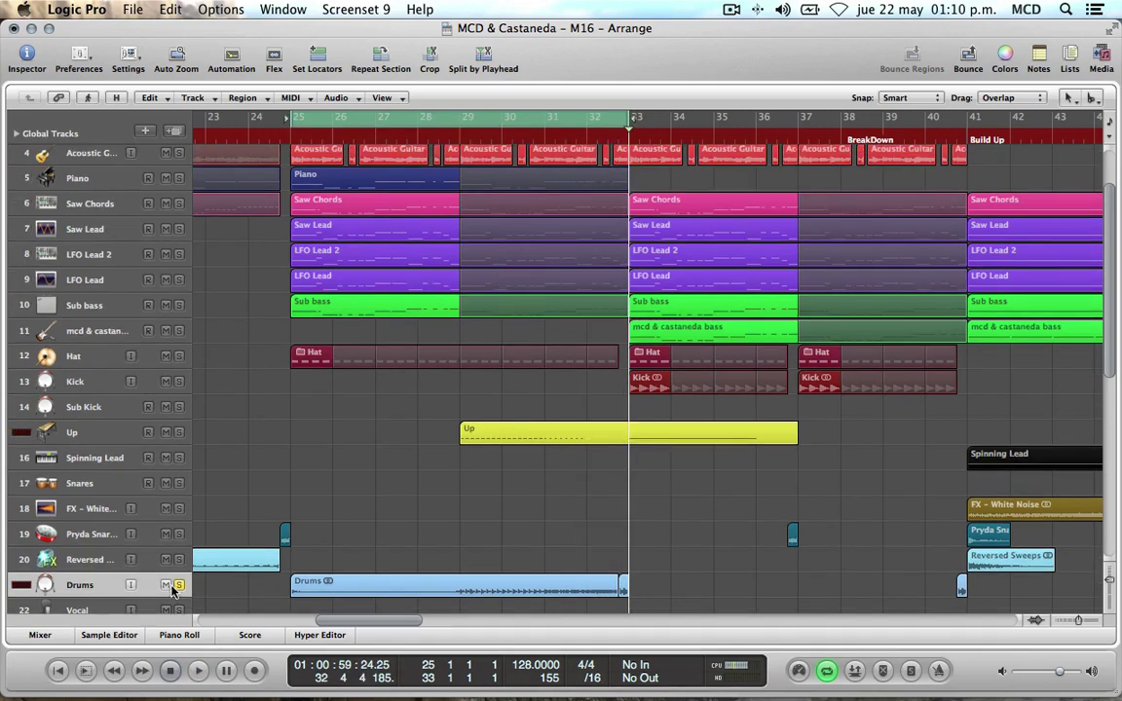
scroll(253, 516, up, 3)
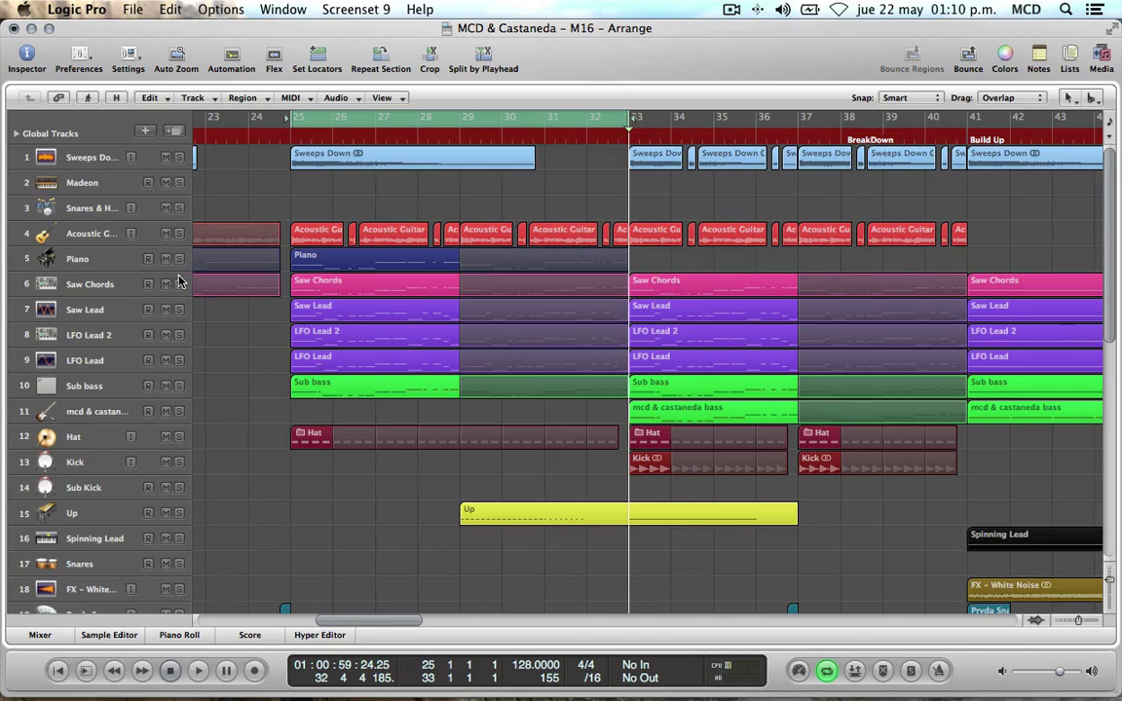
Step: Solo the Acoustic Guitar track in place of Saw Chords and play it from bar 25 to around bar 26
click(112, 283)
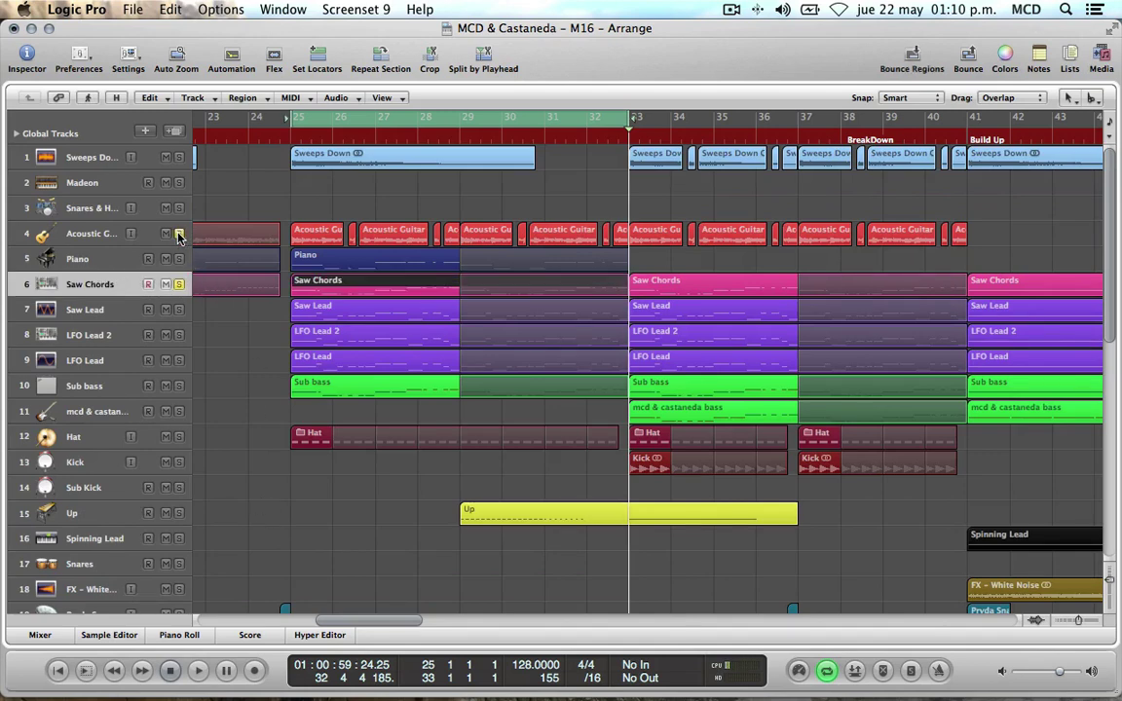
click(101, 235)
key(space)
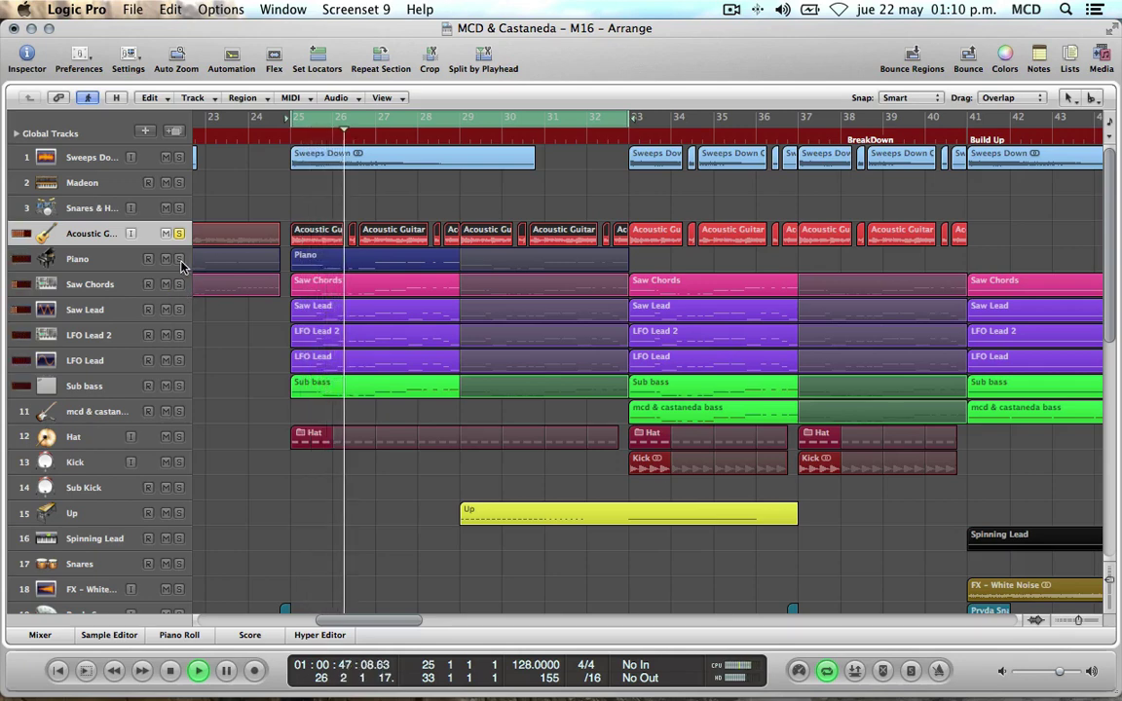
key(space)
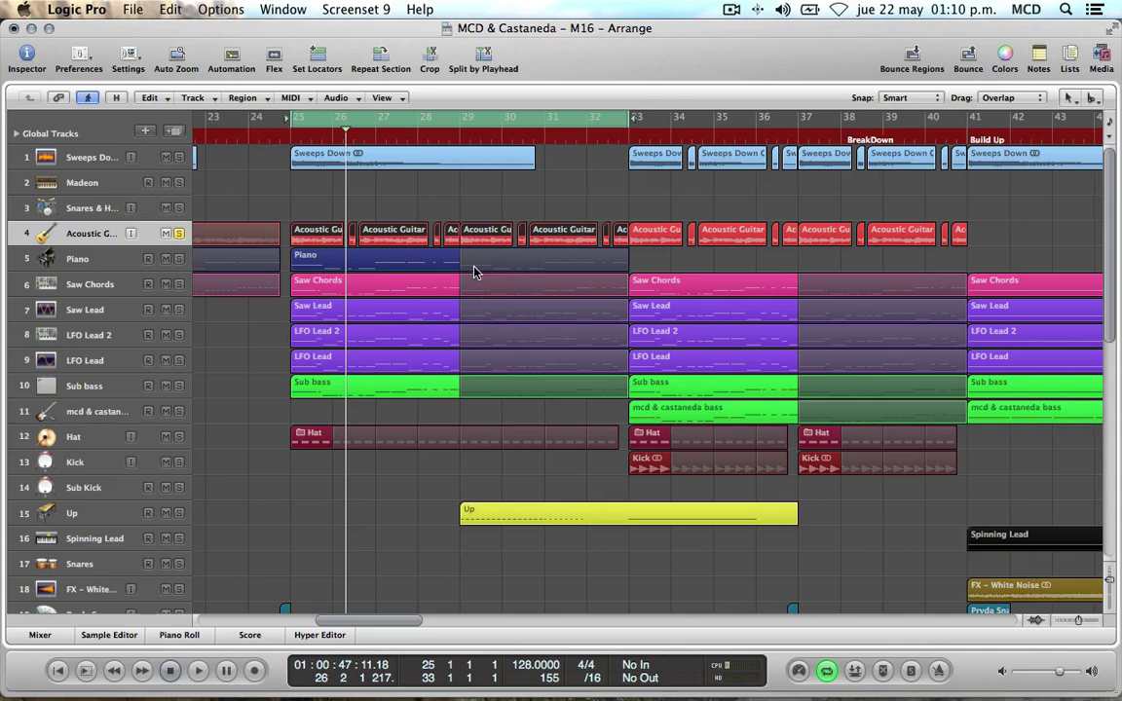
click(380, 208)
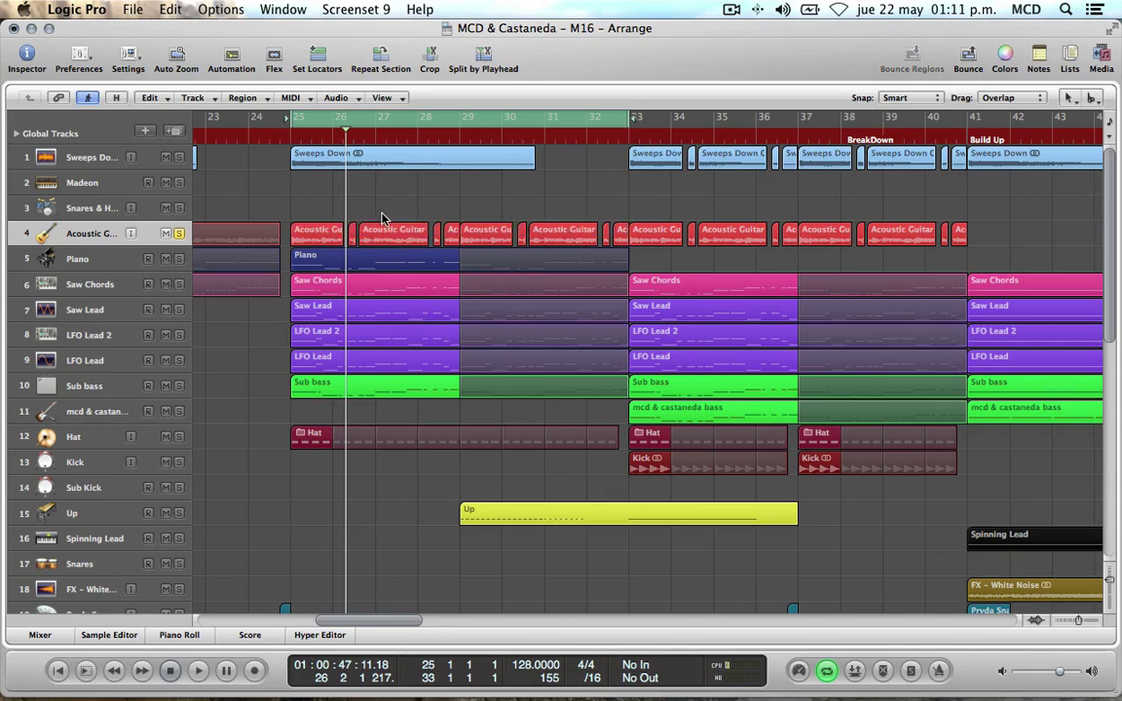
key(super+Right)
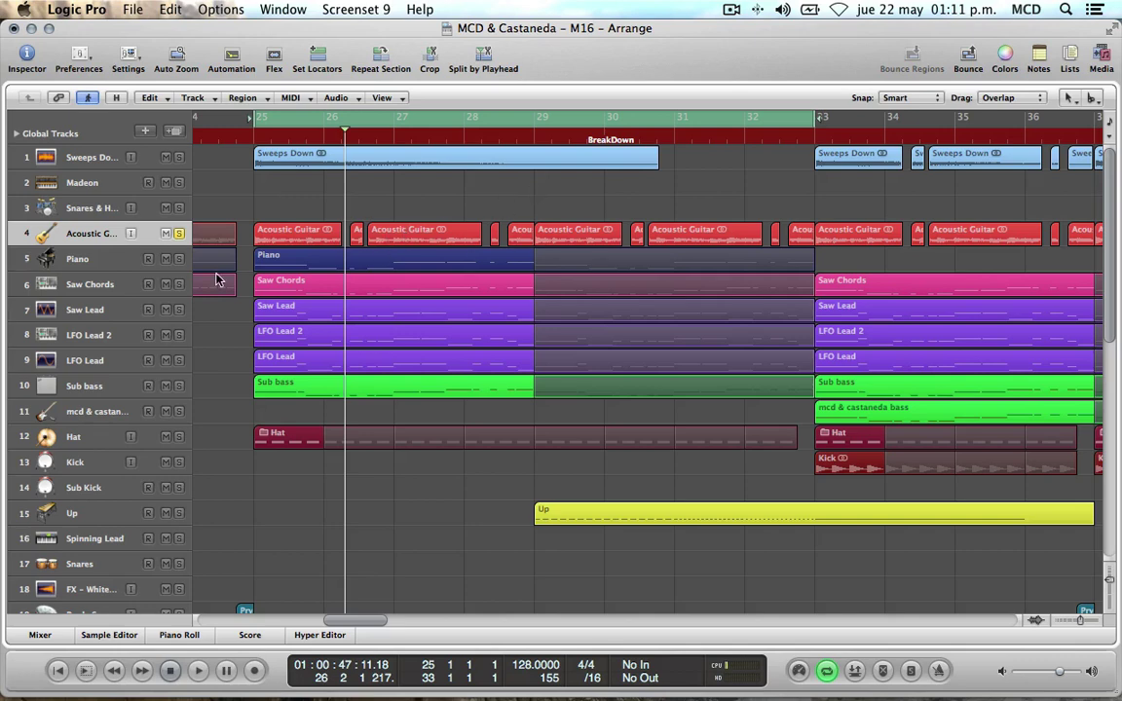
Step: Solo Saw Chords together with Acoustic Guitar and play both from bar 25 to around bar 27
click(180, 288)
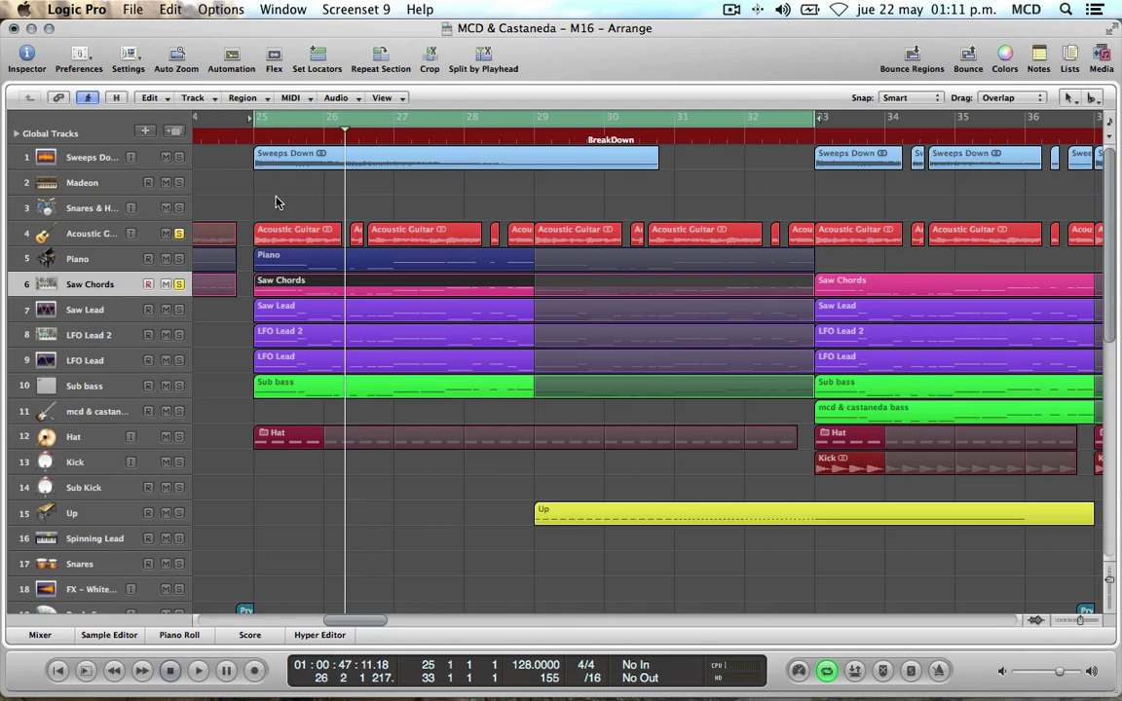
key(space)
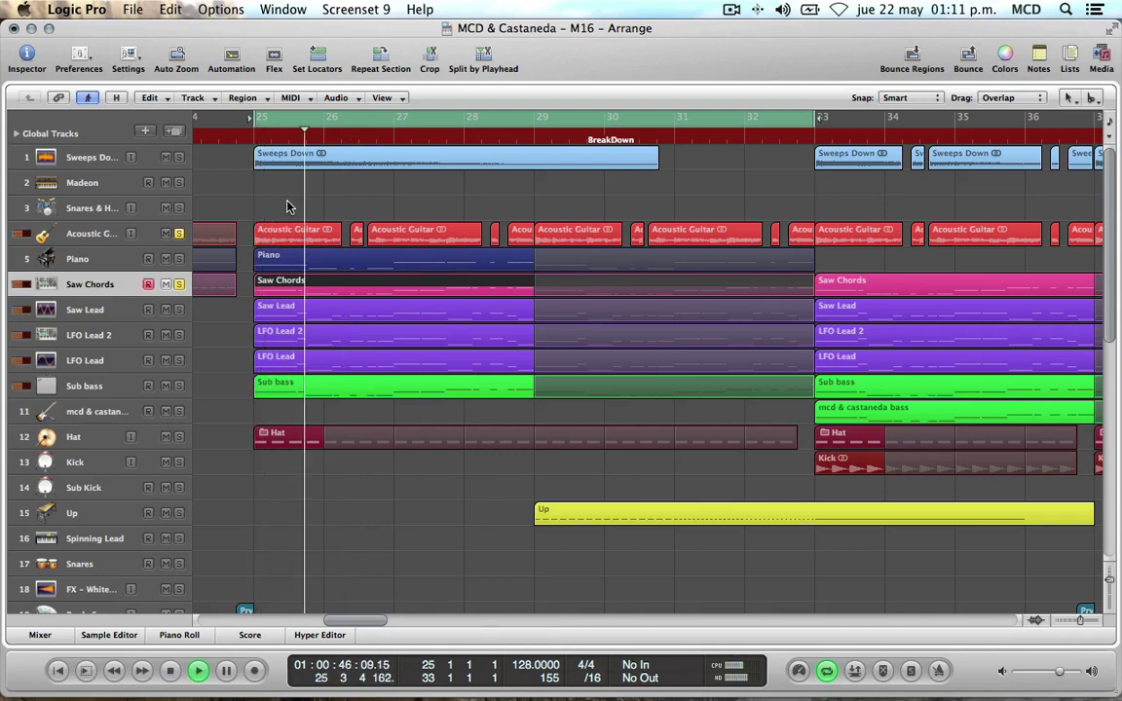
click(288, 174)
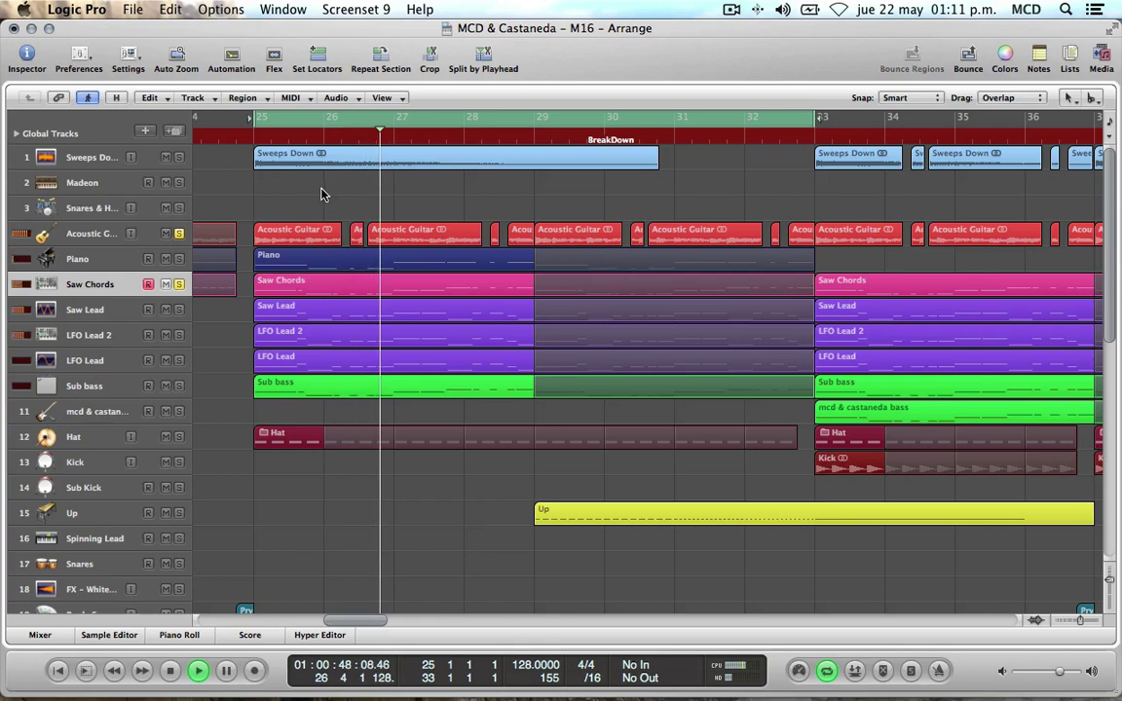
key(space)
Step: Examine the notes of the Saw Chords region at bar 25 in the Piano Roll, then close the editor
double_click(332, 280)
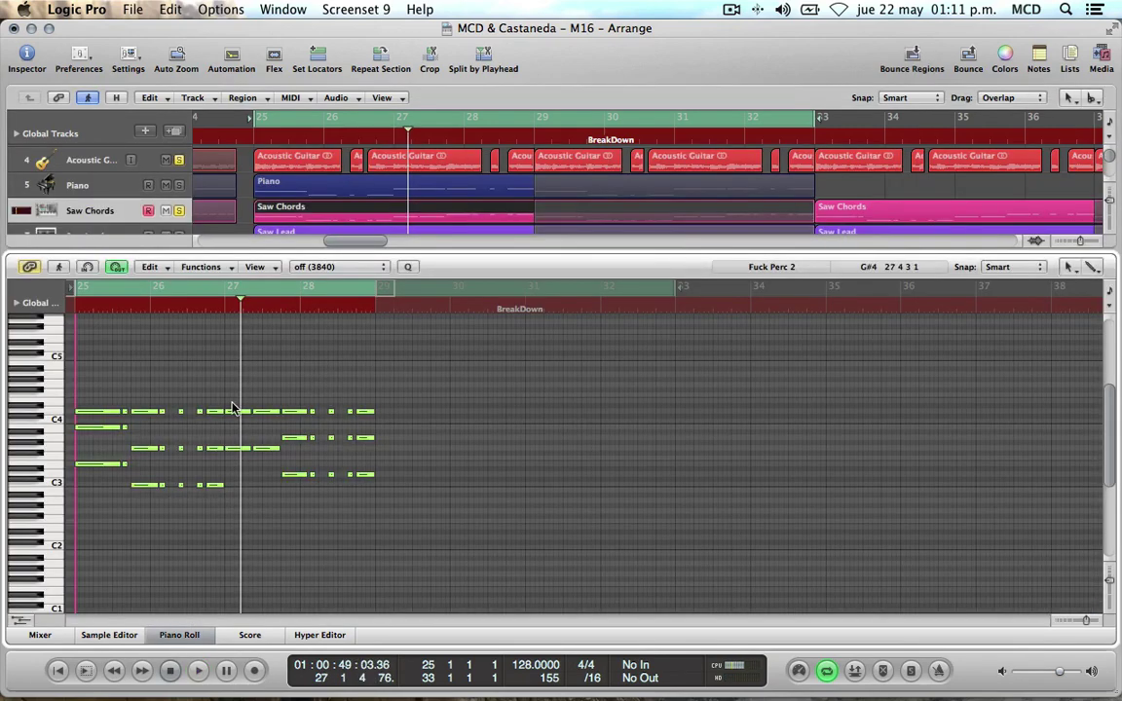
key(z)
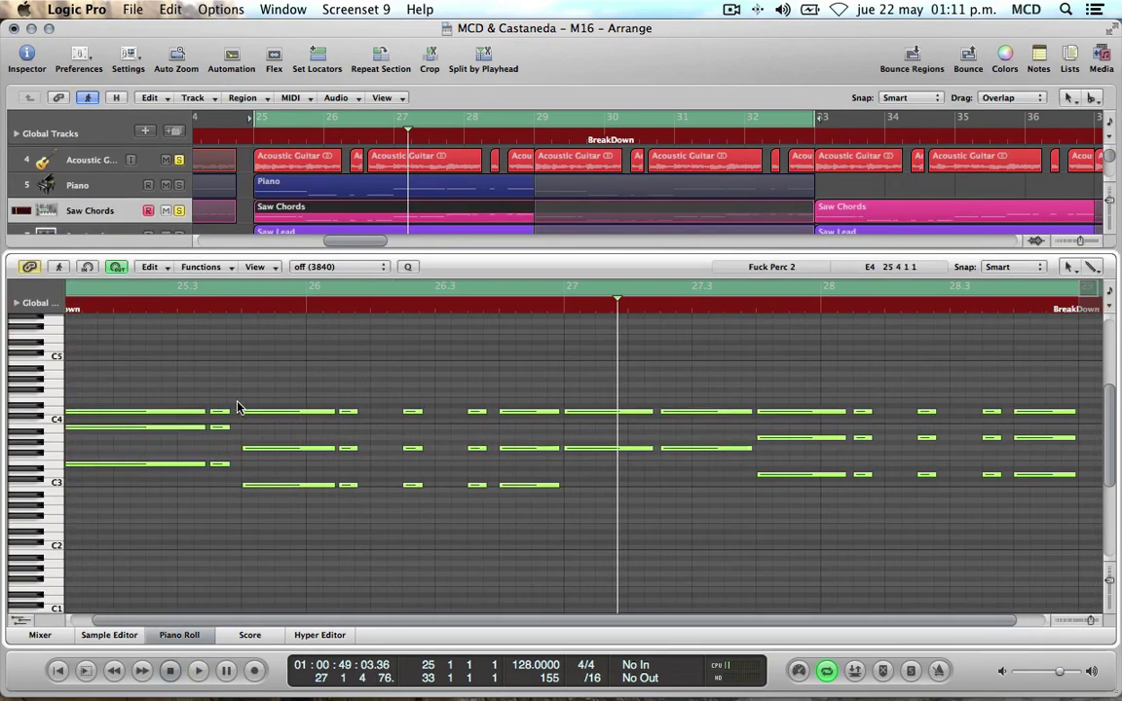
key(ctrl+Left)
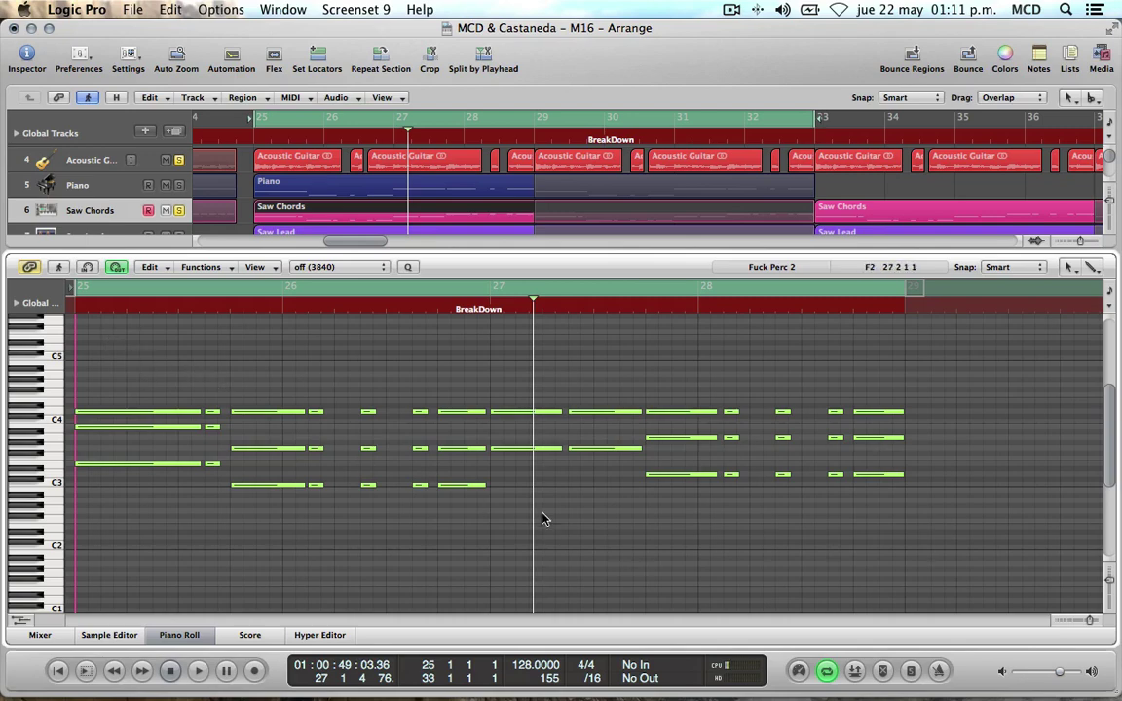
key(p)
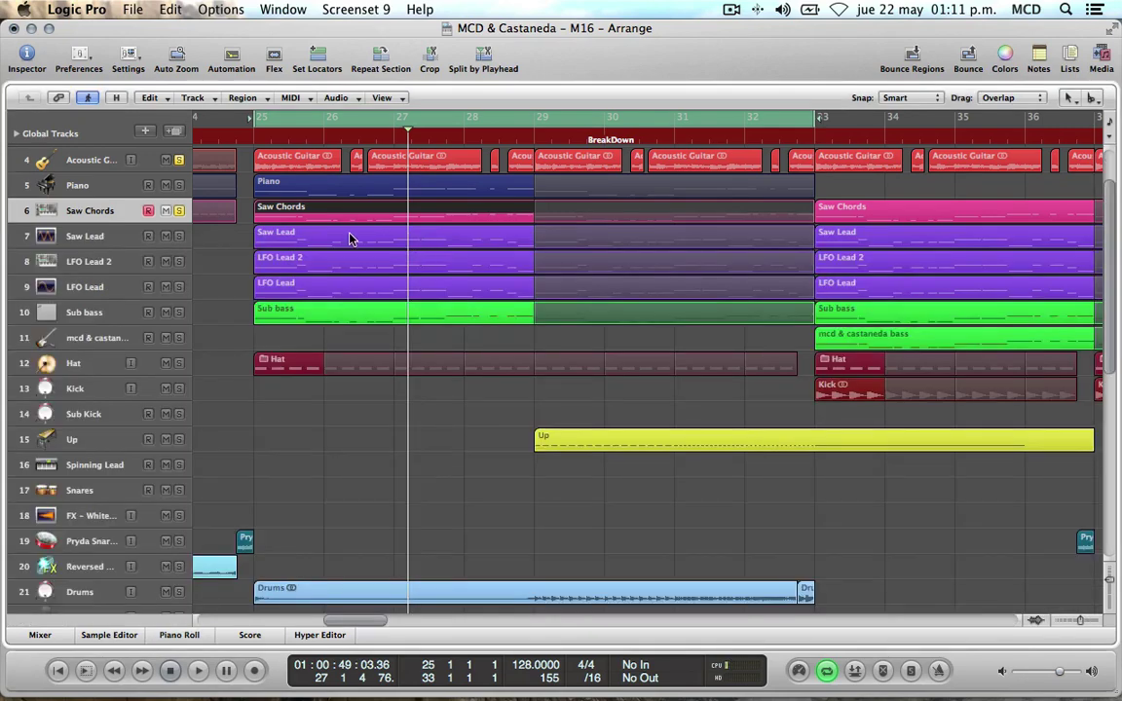
Step: Show the Inspector and examine the Saw Chords track's Sylenth1 instrument, then close its window
key(i)
click(60, 412)
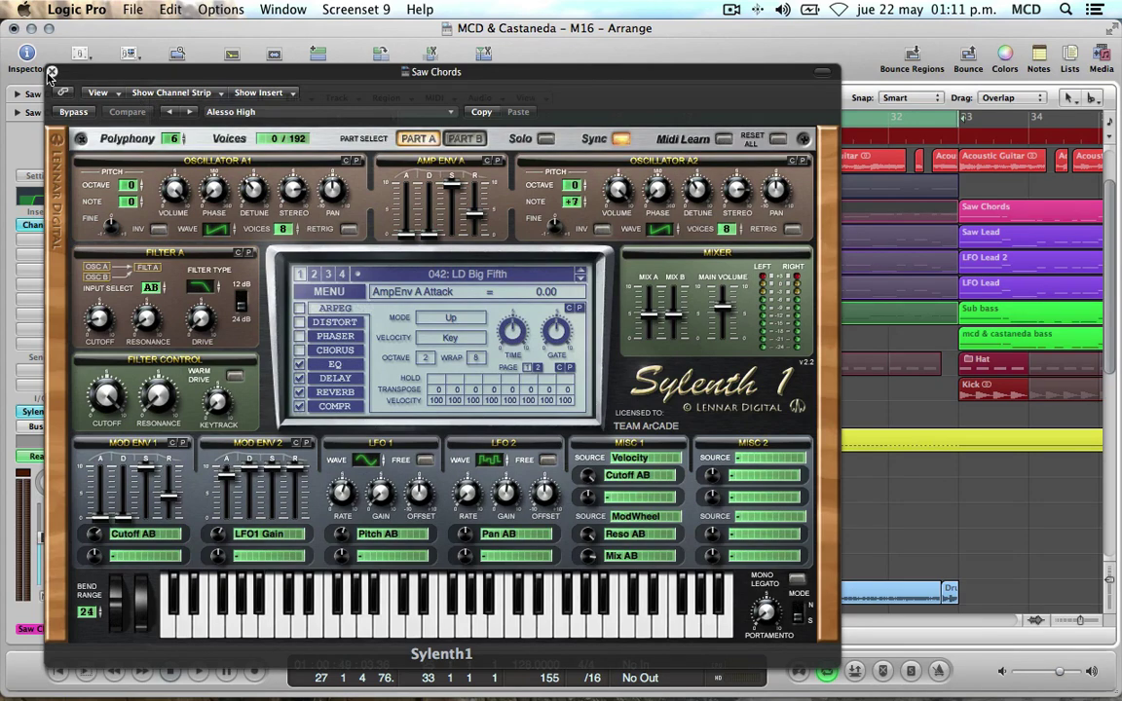
click(51, 72)
Step: Play the soloed Acoustic Guitar and Saw Chords, add Piano to the solo and play on, then unsolo all three
key(space)
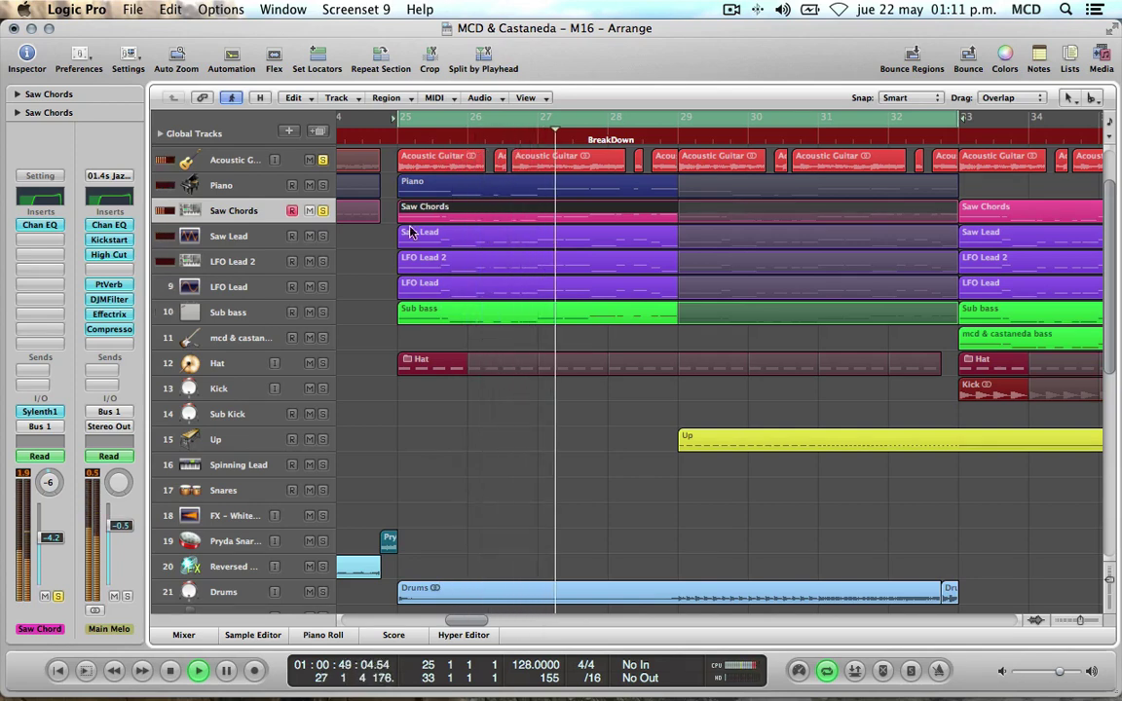
click(368, 298)
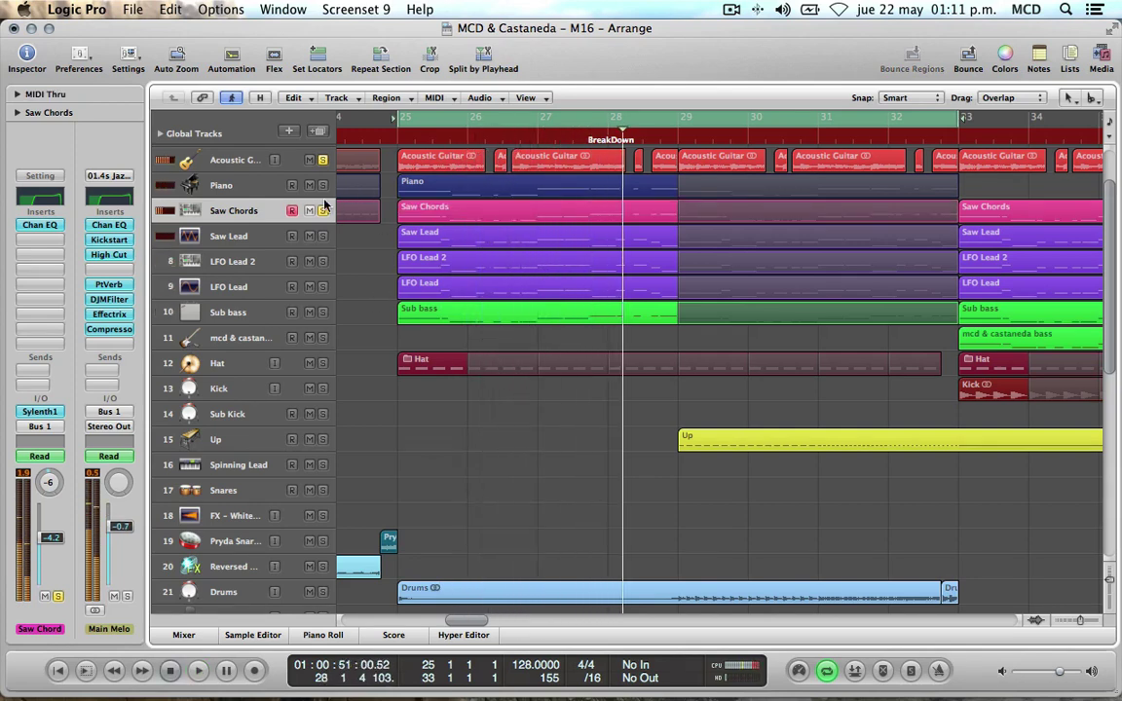
click(285, 182)
key(space)
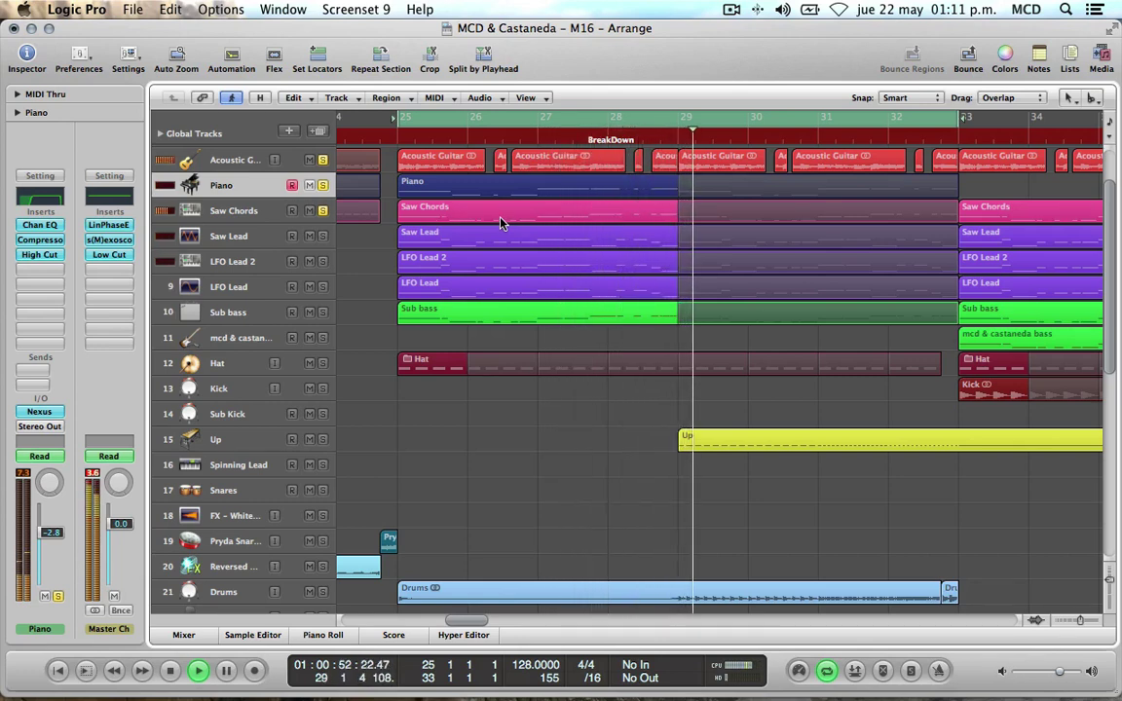
click(324, 211)
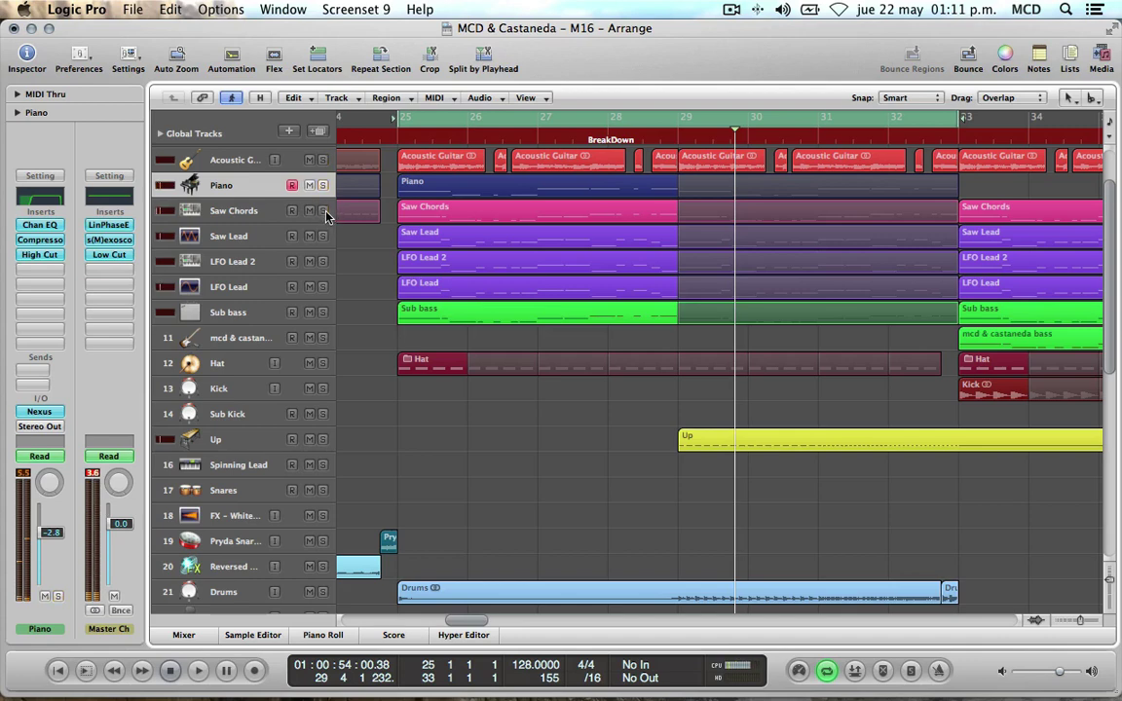
Step: Solo the Saw Lead and LFO lead tracks, narrowing the solo down to LFO Lead alone while playing from bar 25
click(322, 236)
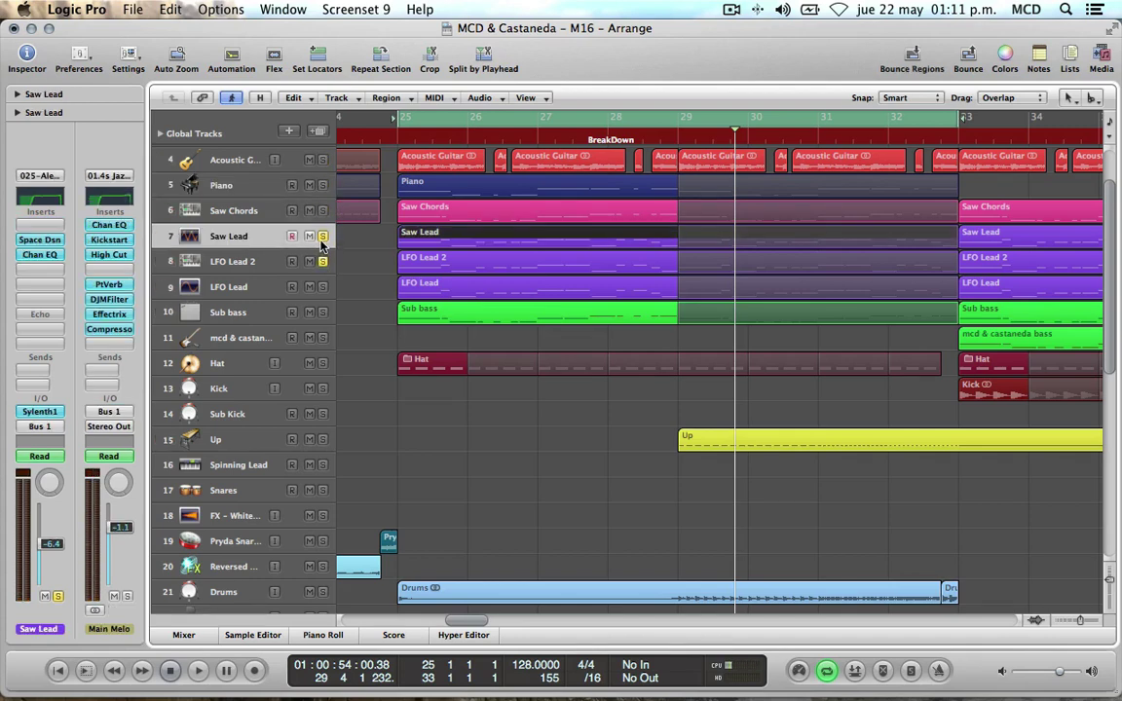
click(246, 264)
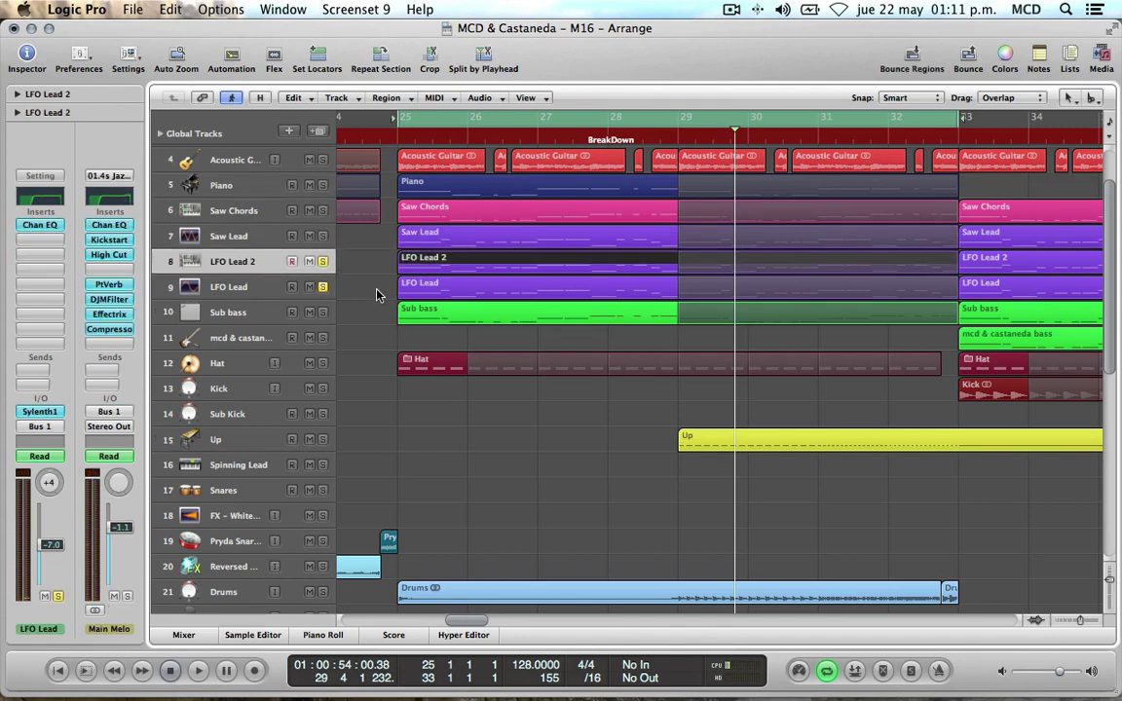
key(space)
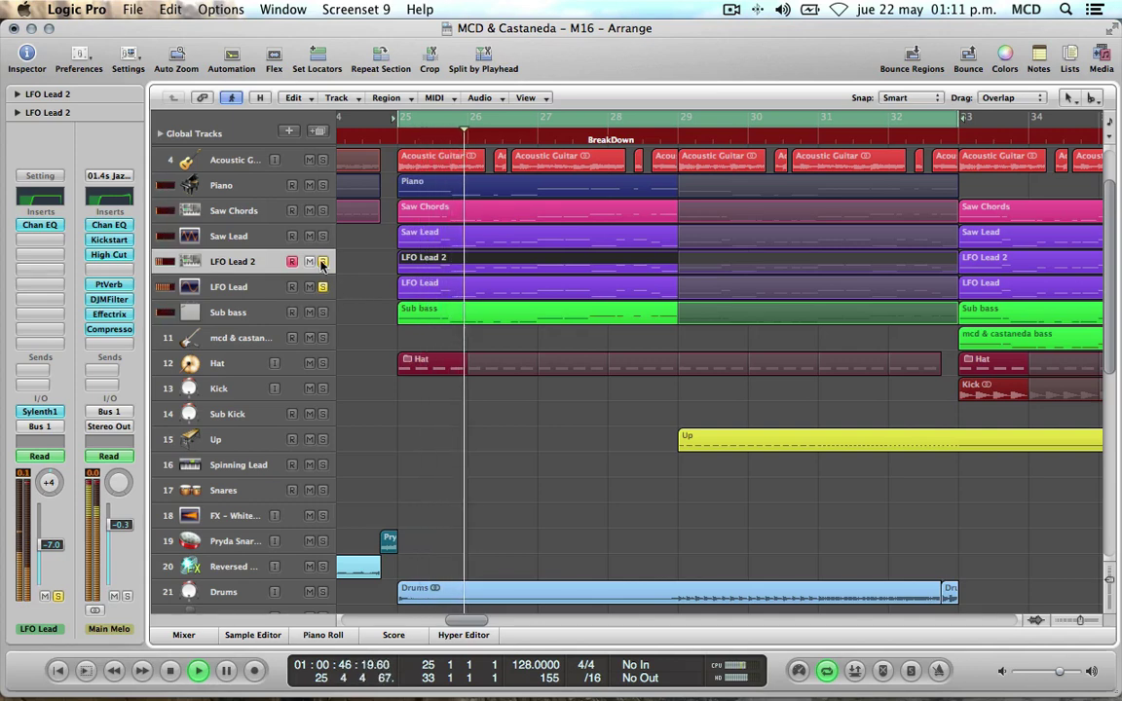
click(357, 283)
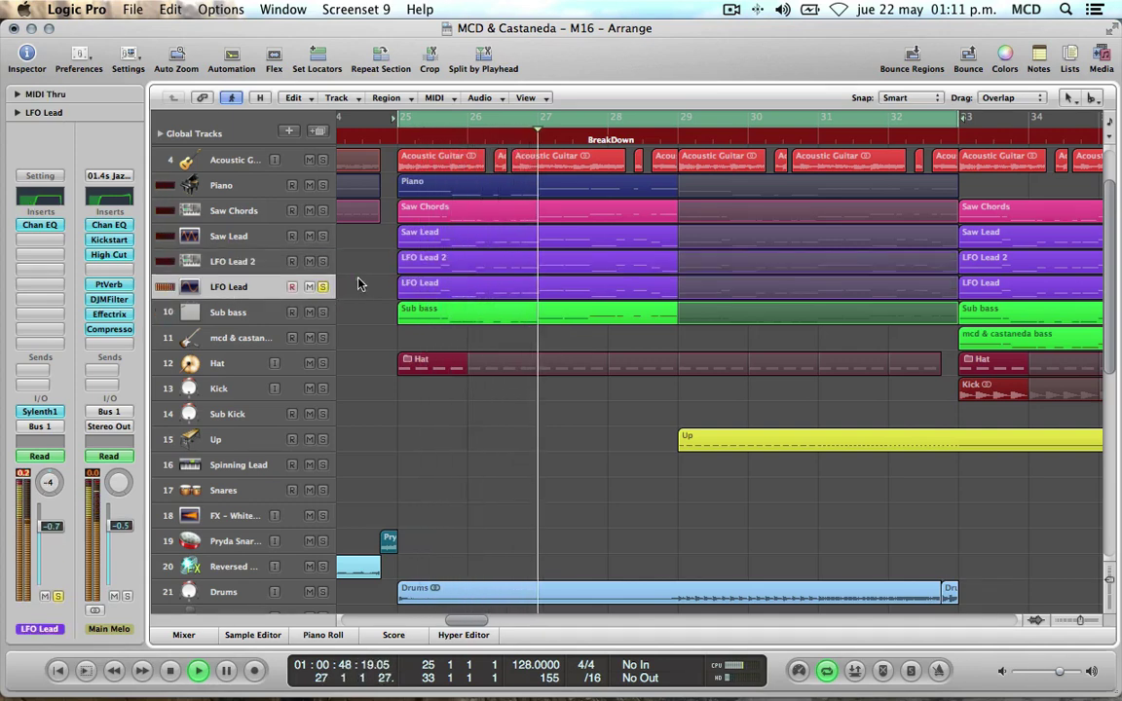
Step: Examine the LFO Lead region's notes in the Piano Roll during playback, then close the editor and return to bar 25
double_click(477, 289)
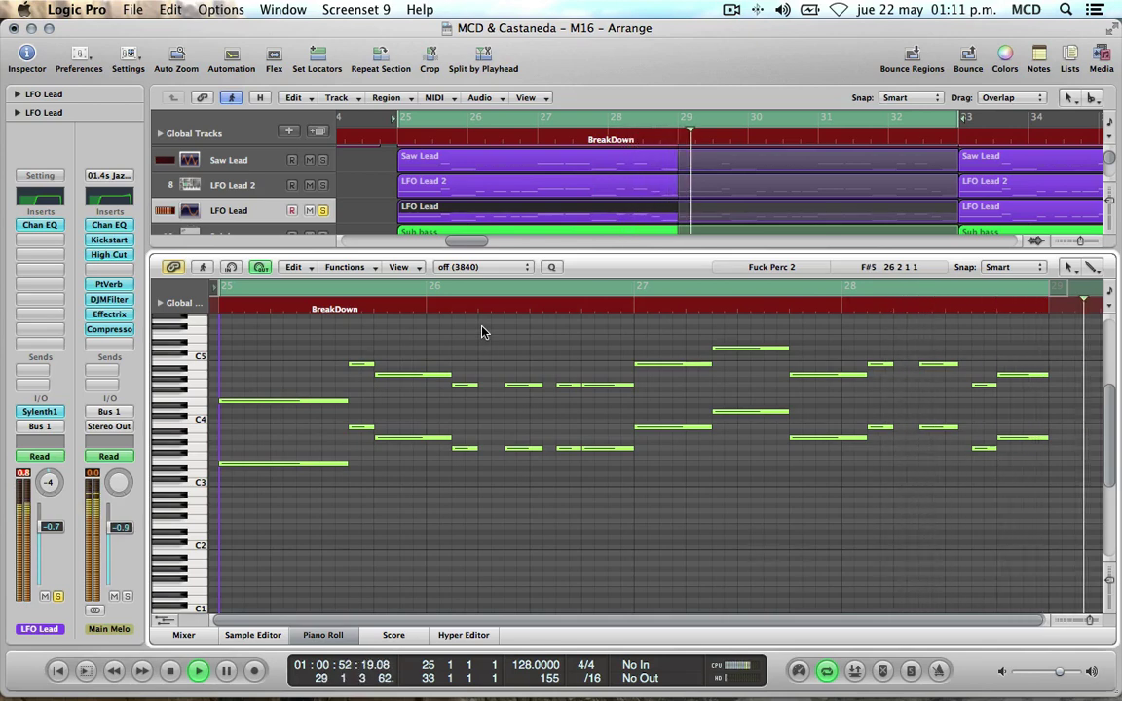
key(p)
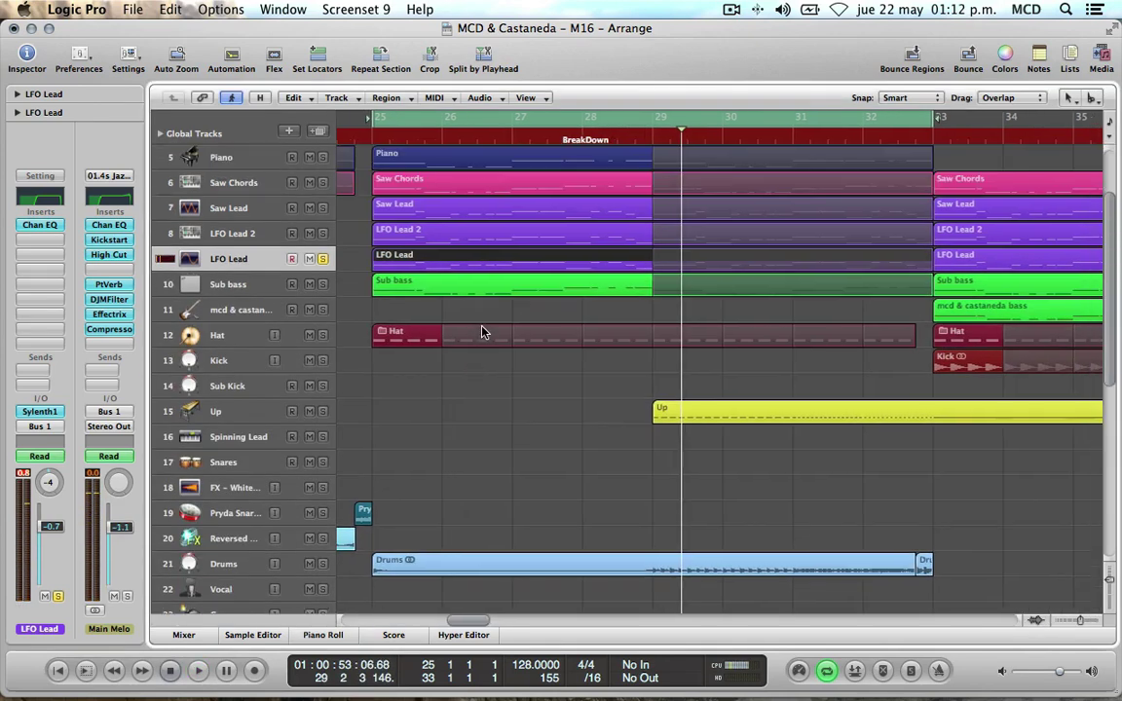
scroll(481, 332, up, 2)
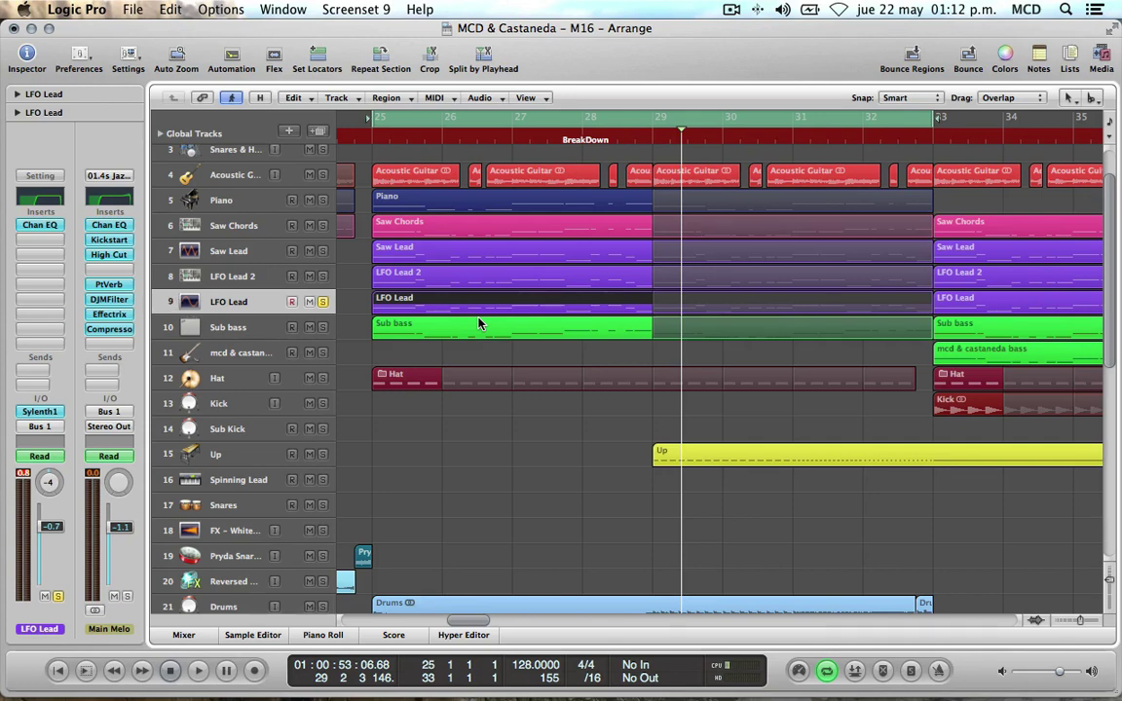
key(space)
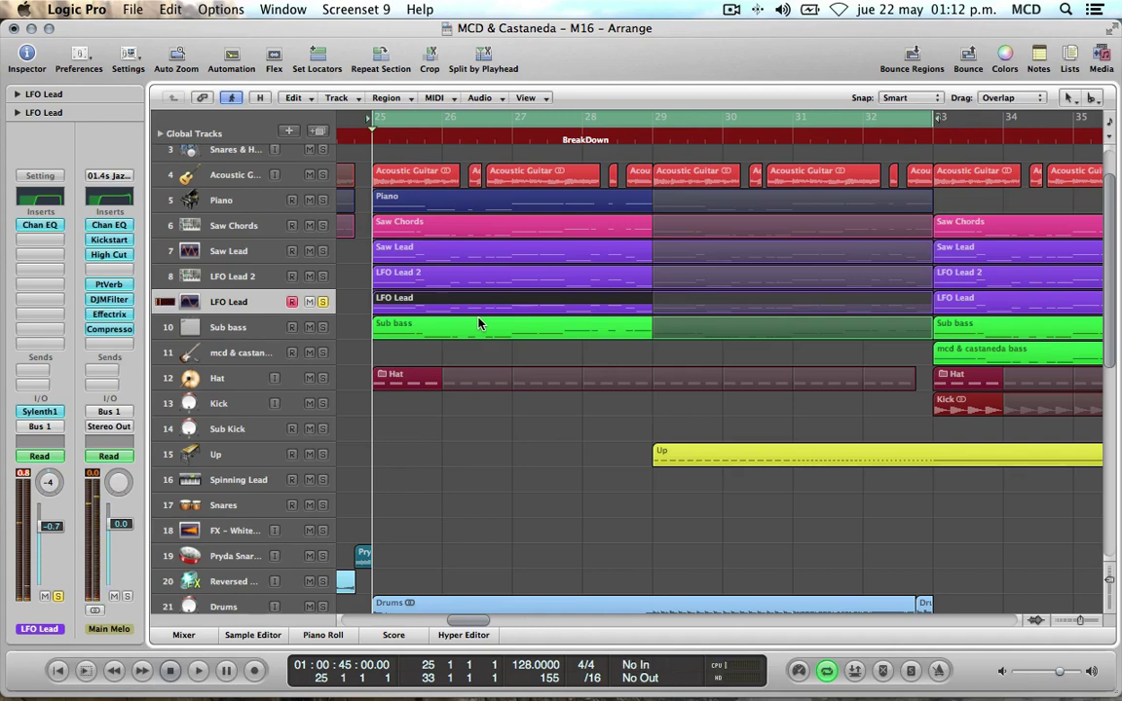
Step: Enlarge the track height and play the Saw Lead, LFO Lead 2 and LFO Lead tracks soloed together from bar 25
click(345, 288)
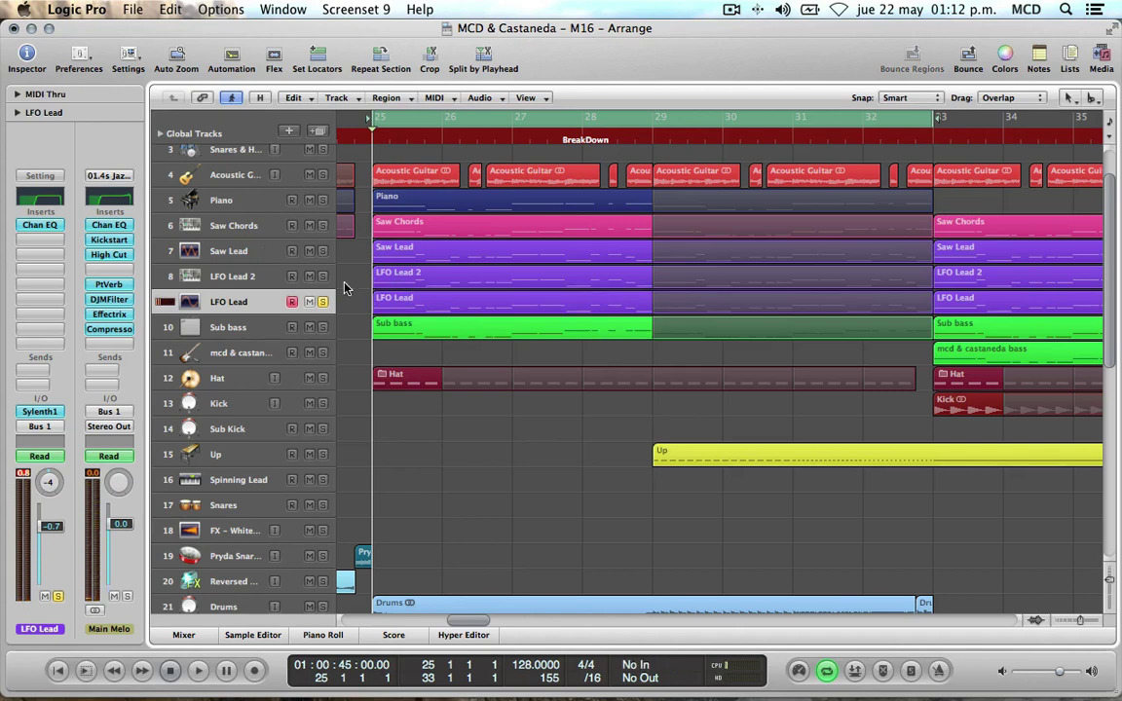
key(ctrl+Down)
key(ctrl+Down)
key(ctrl+Down)
key(ctrl+Down)
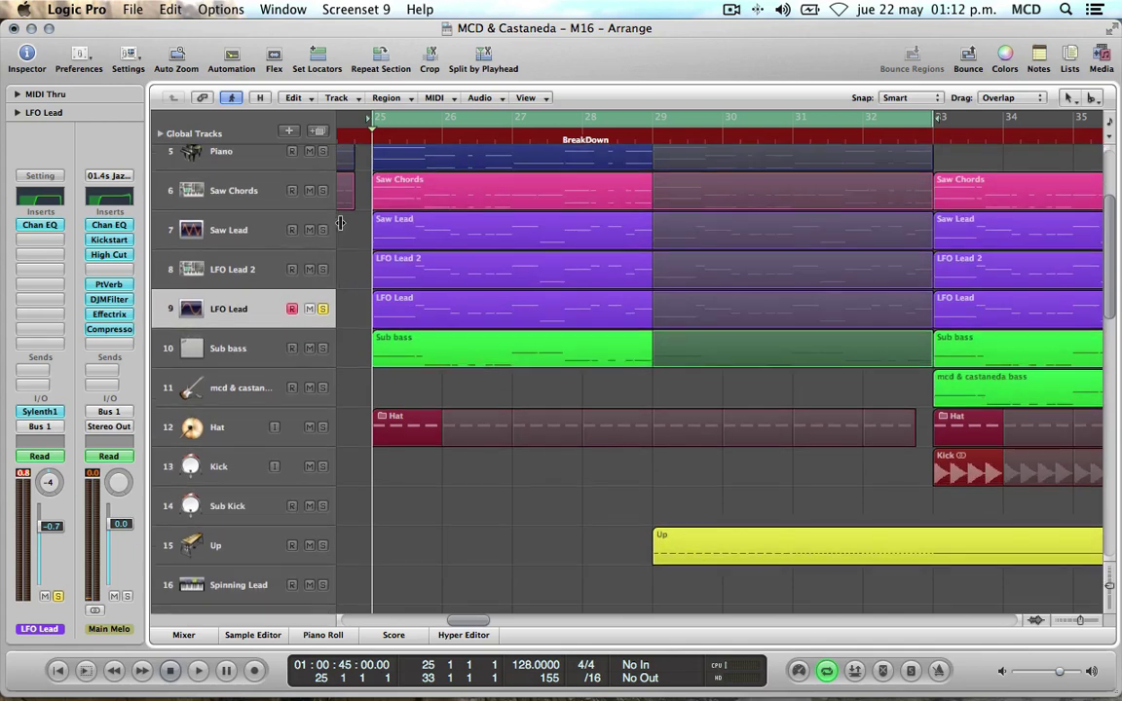
drag(346, 233, 477, 311)
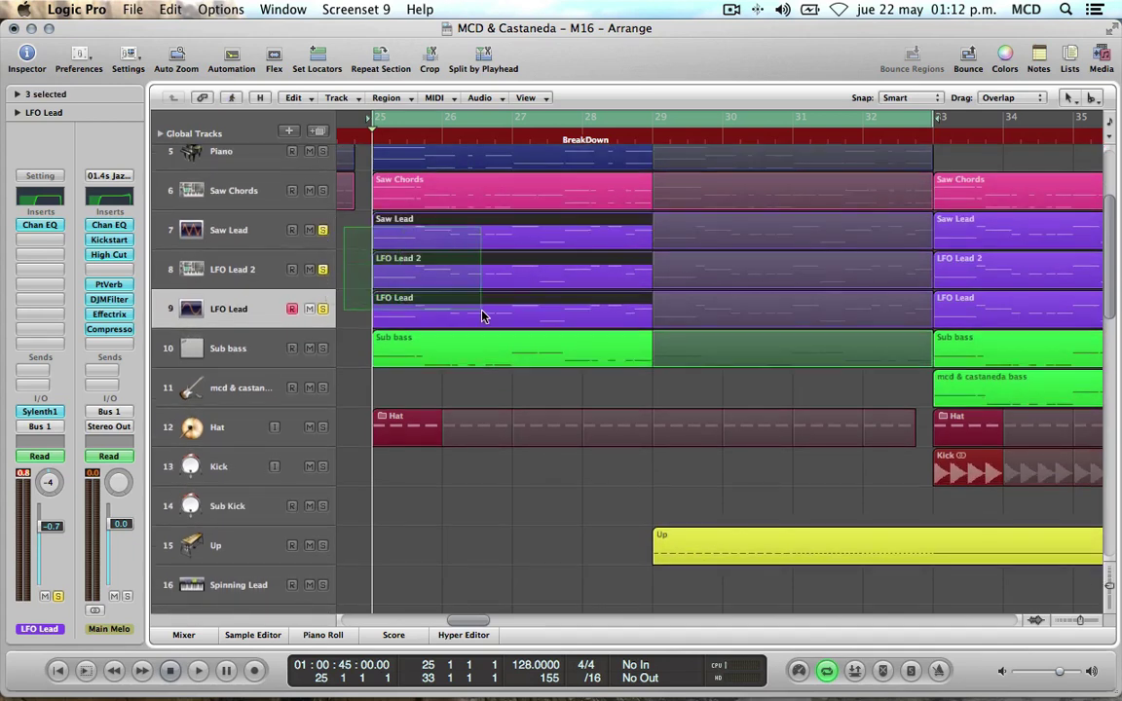
key(space)
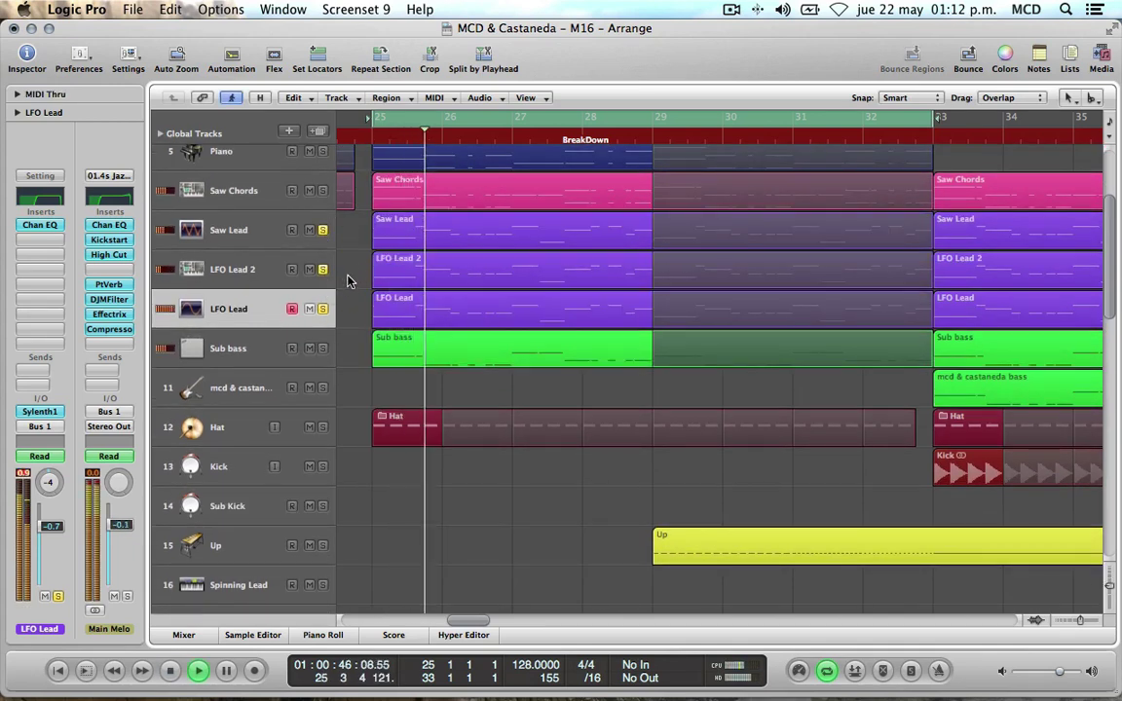
Step: Reduce the solo to LFO Lead, examine its Sylenth1 instrument and close its window
click(323, 231)
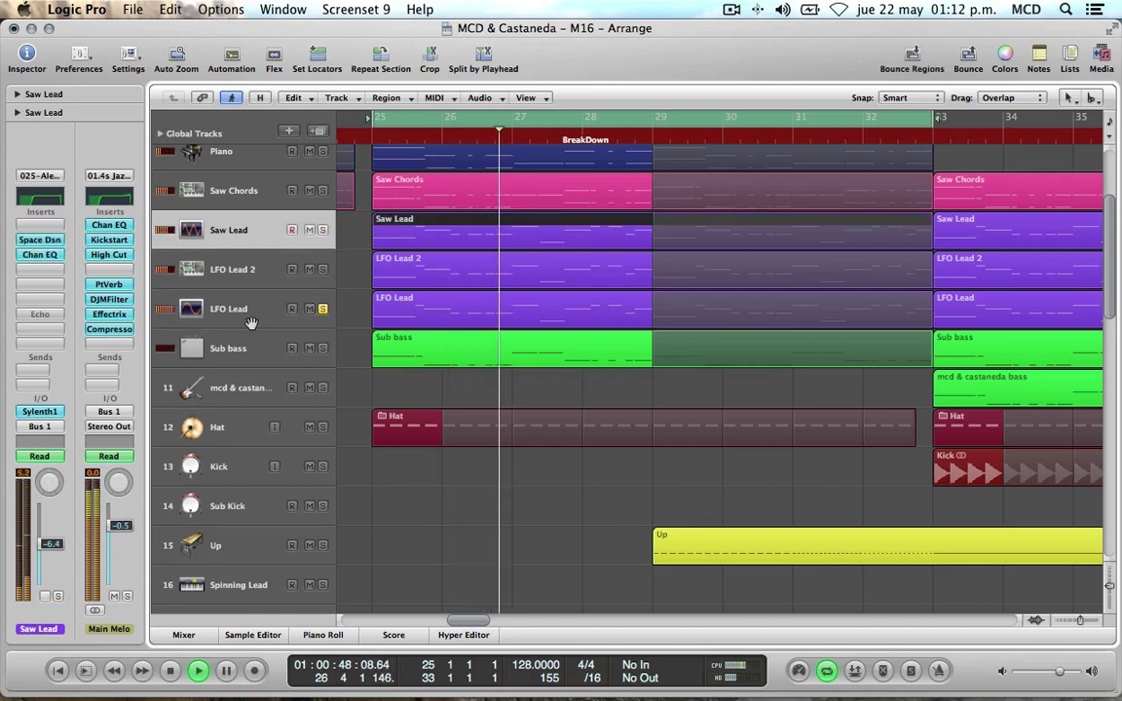
click(293, 310)
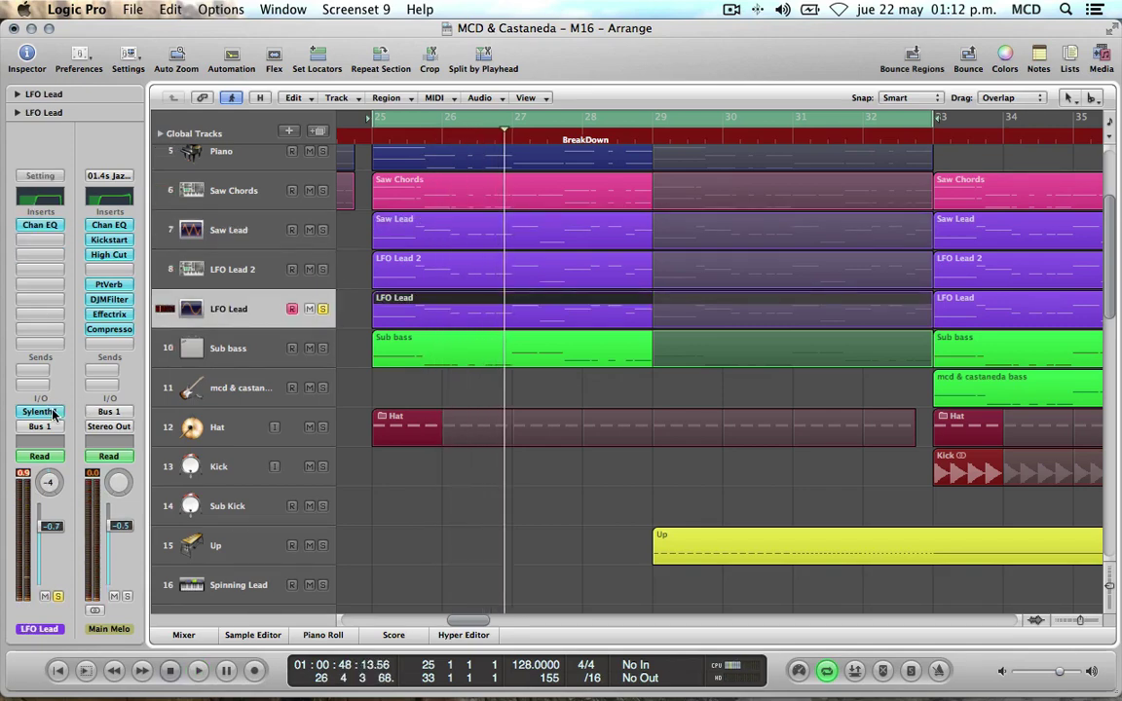
click(53, 412)
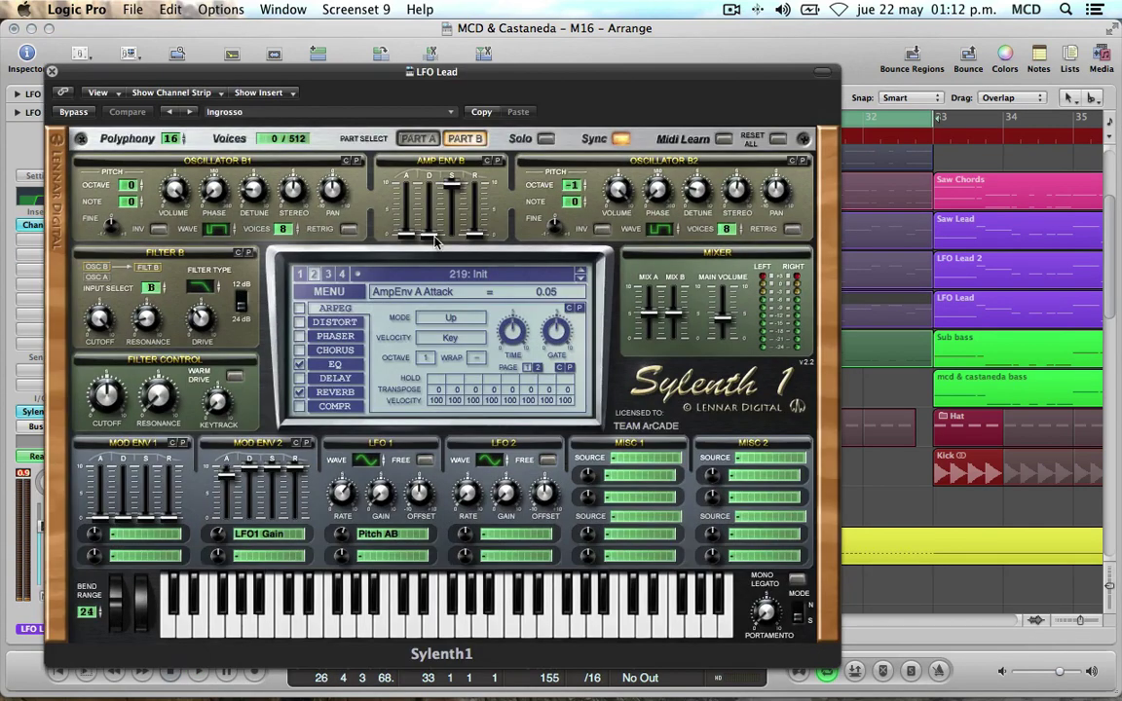
click(52, 71)
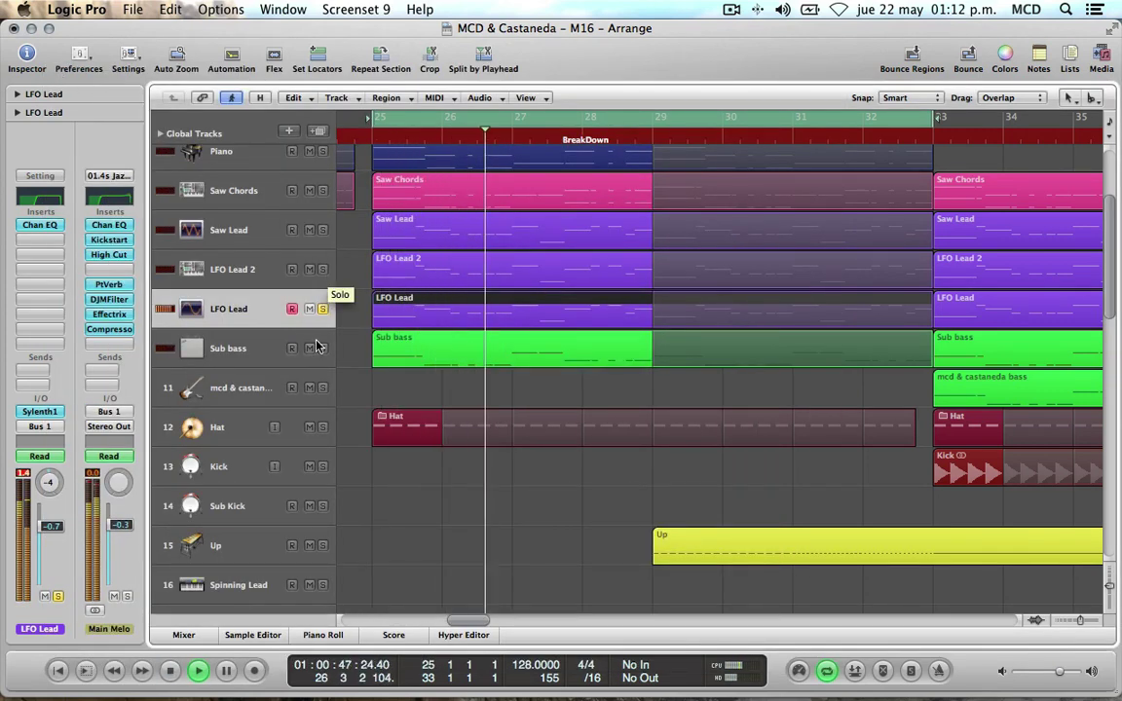
Step: Solo the LFO Lead 2 track, play it from bar 25, examine its Sylenth1 instrument and close its window
click(310, 272)
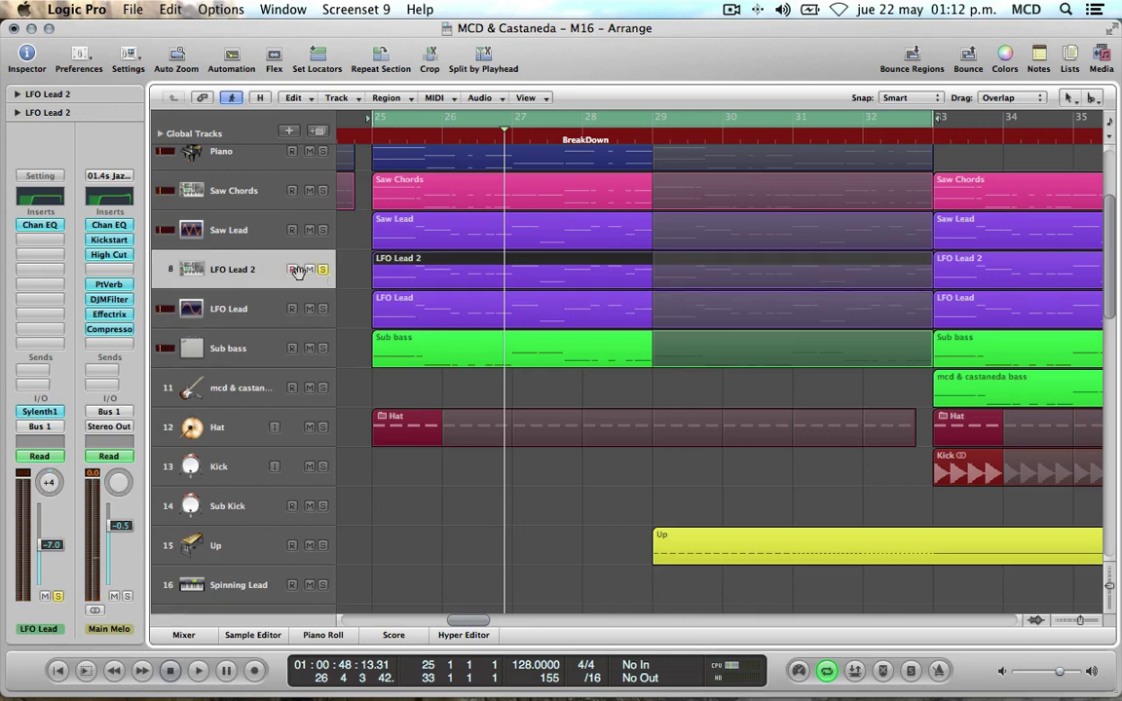
key(space)
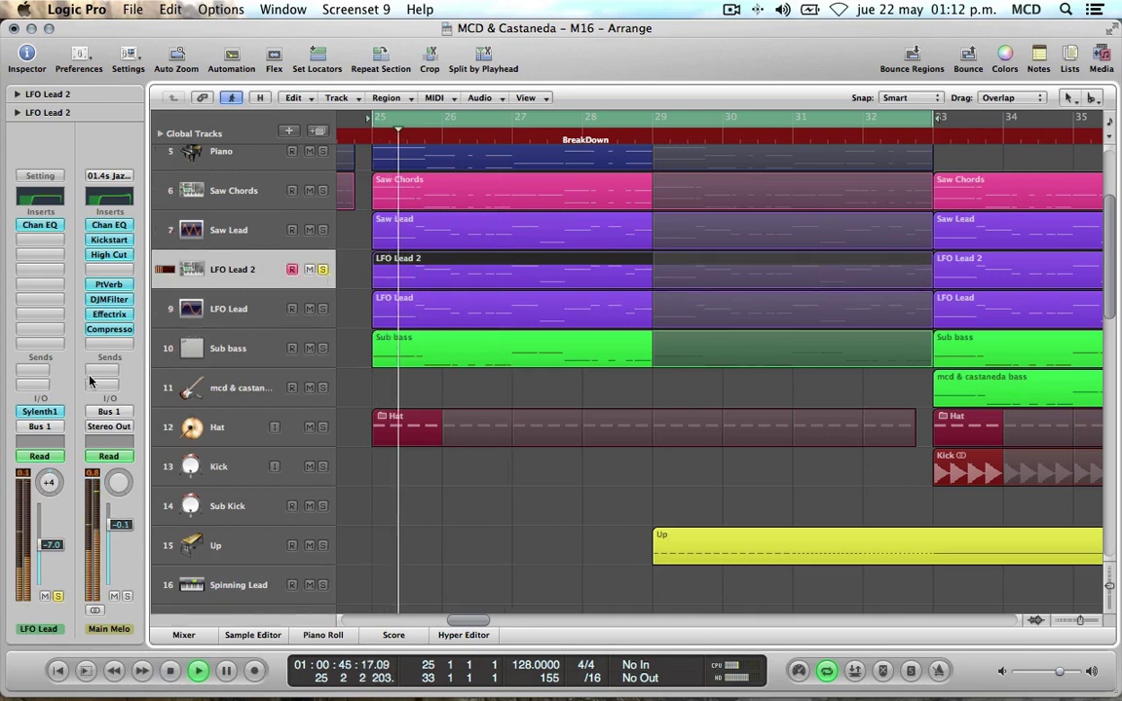
click(54, 414)
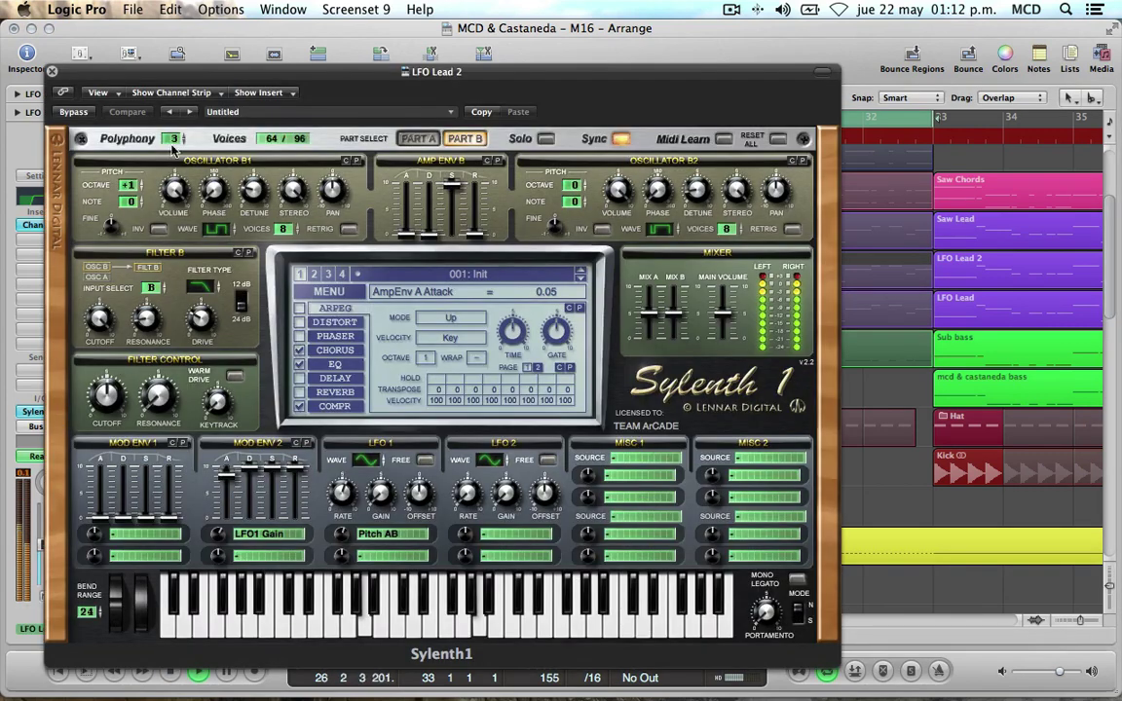
click(54, 72)
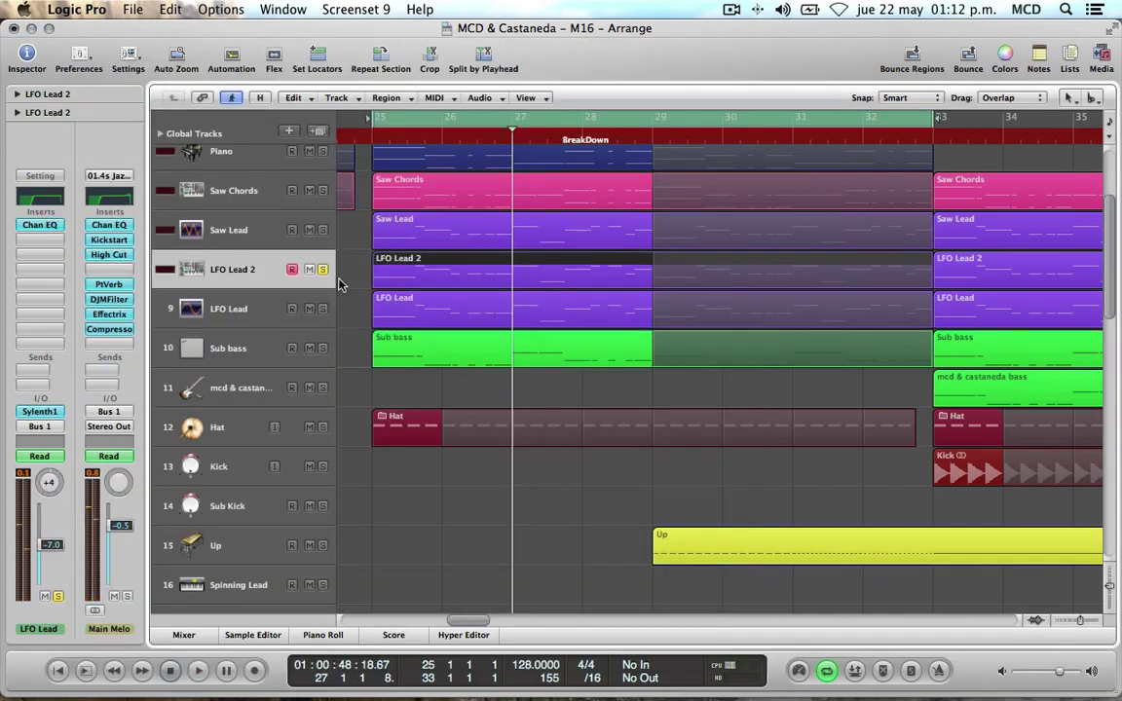
Step: Play the three lead tracks soloed together from bar 25, narrowing the solo down to Saw Lead alone
key(space)
click(295, 245)
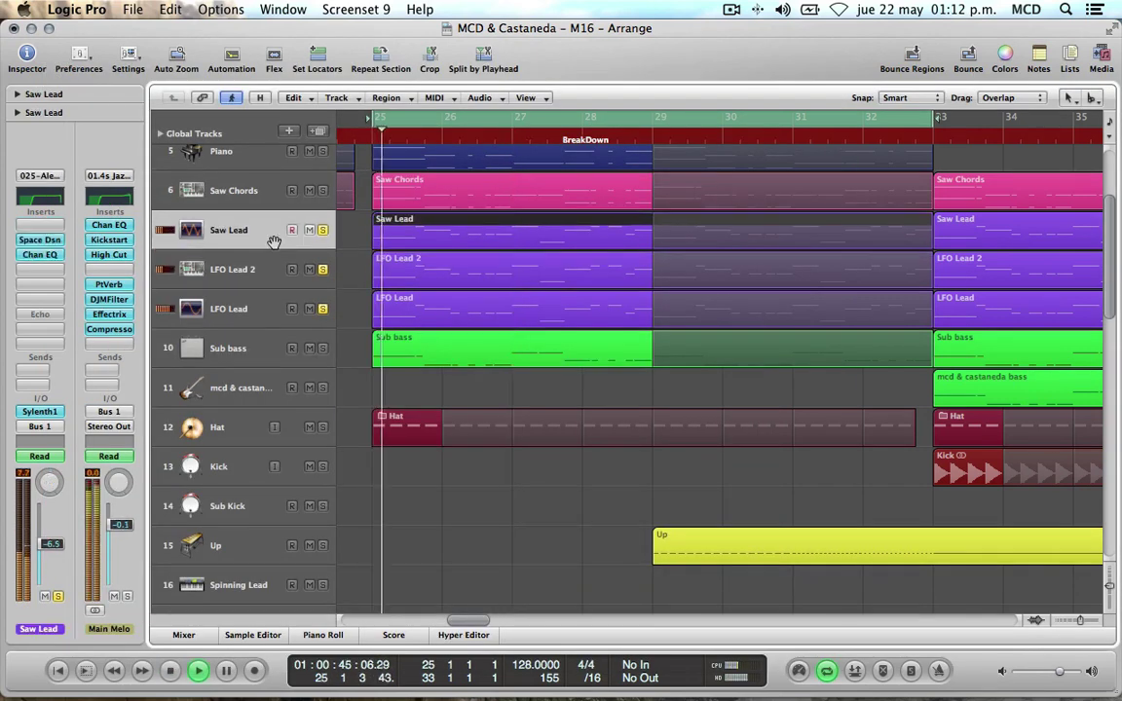
click(325, 309)
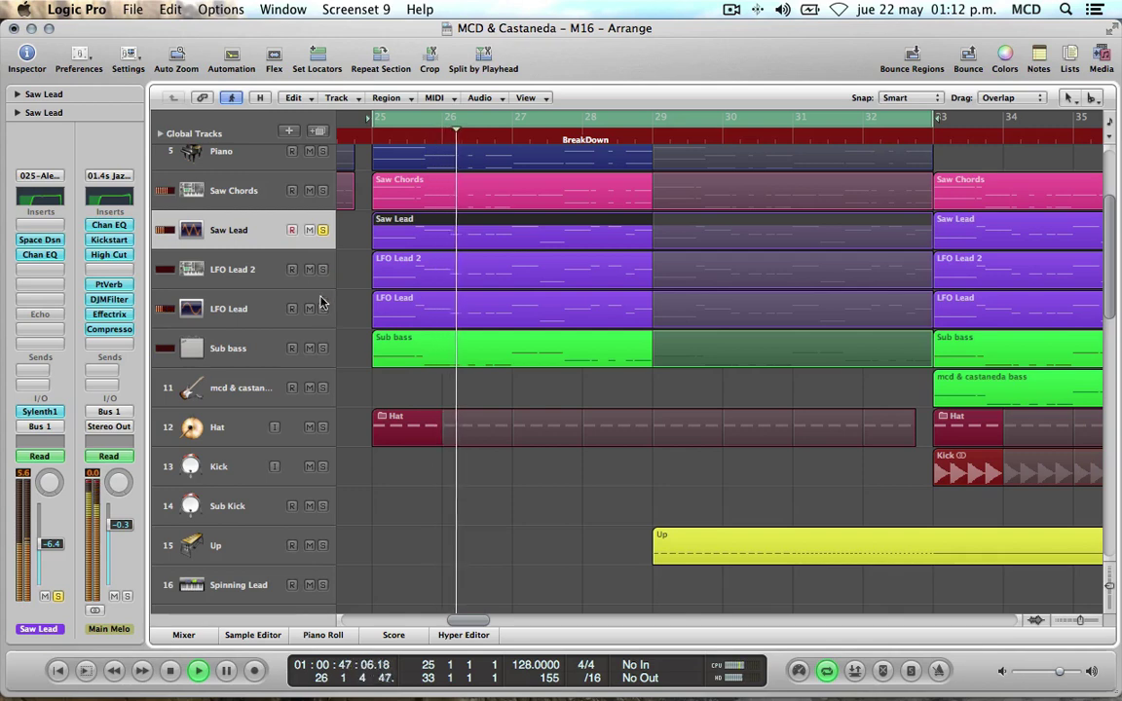
click(361, 256)
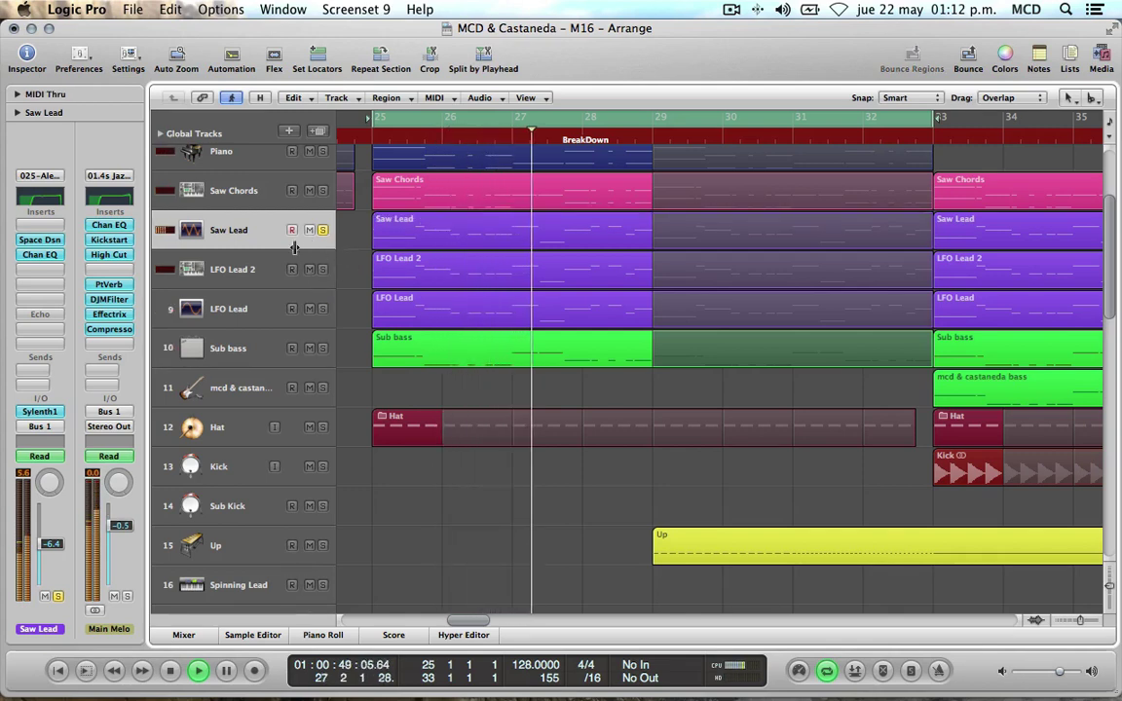
Step: Examine the Saw Lead track's Sylenth1 instrument and close its window
click(206, 230)
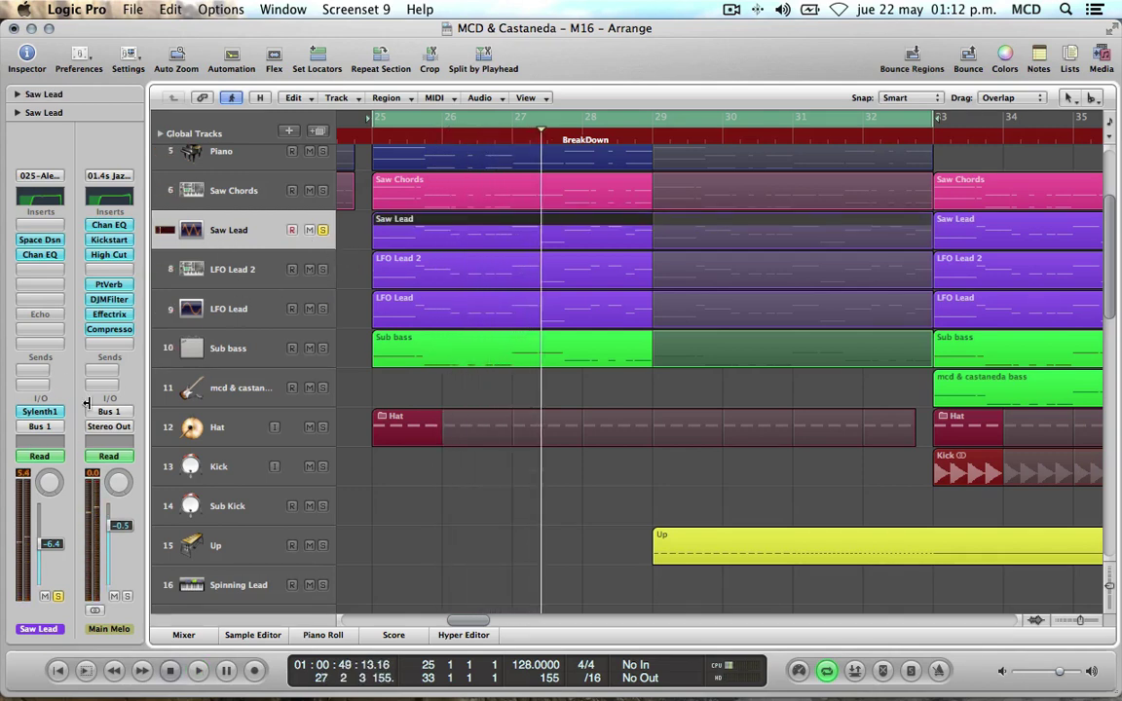
click(40, 412)
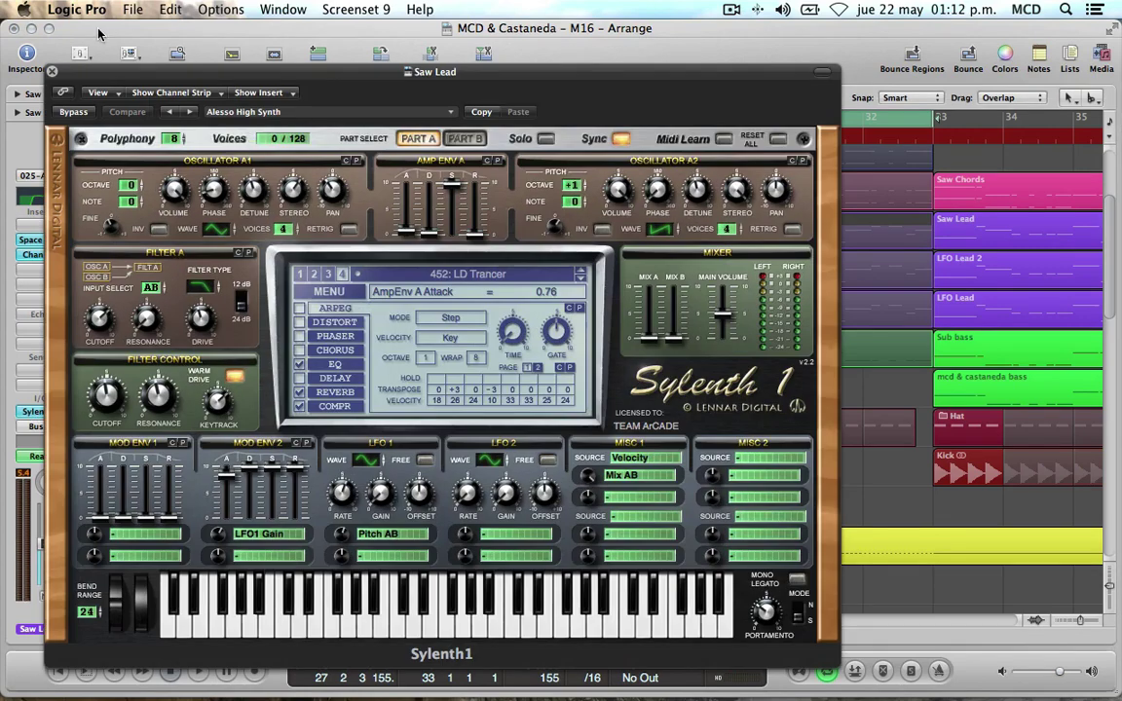
click(52, 72)
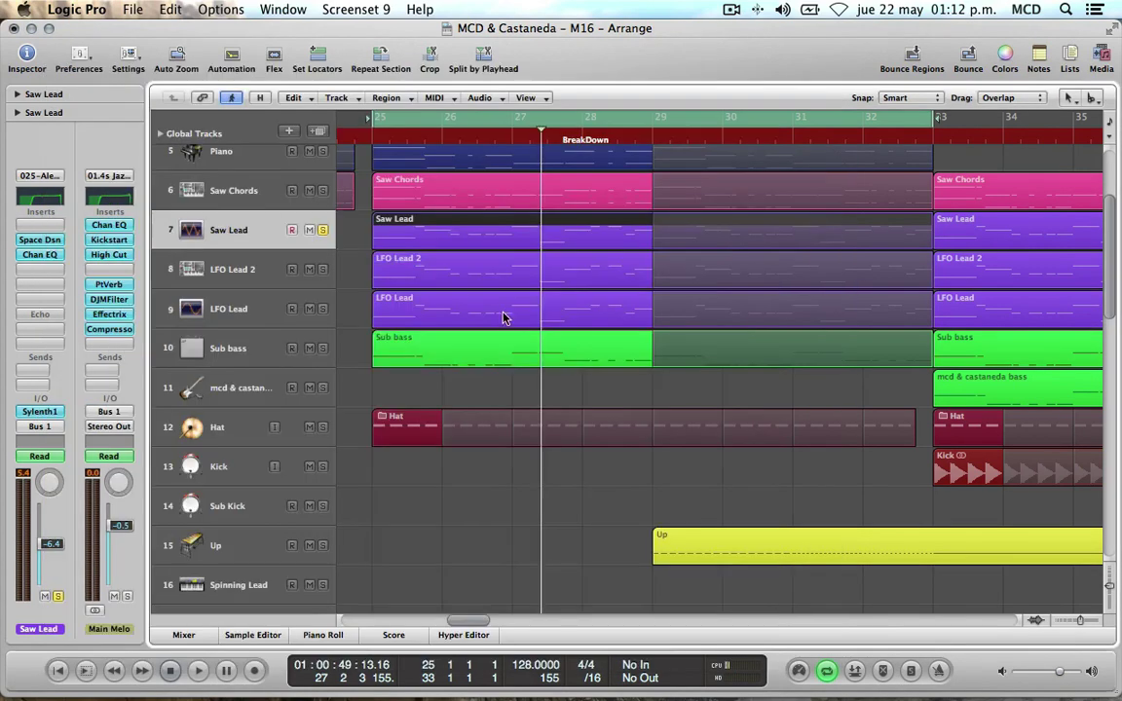
Step: Add LFO Lead 2 and LFO Lead to the Saw Lead solo and play the three tracks together from bar 25
click(324, 269)
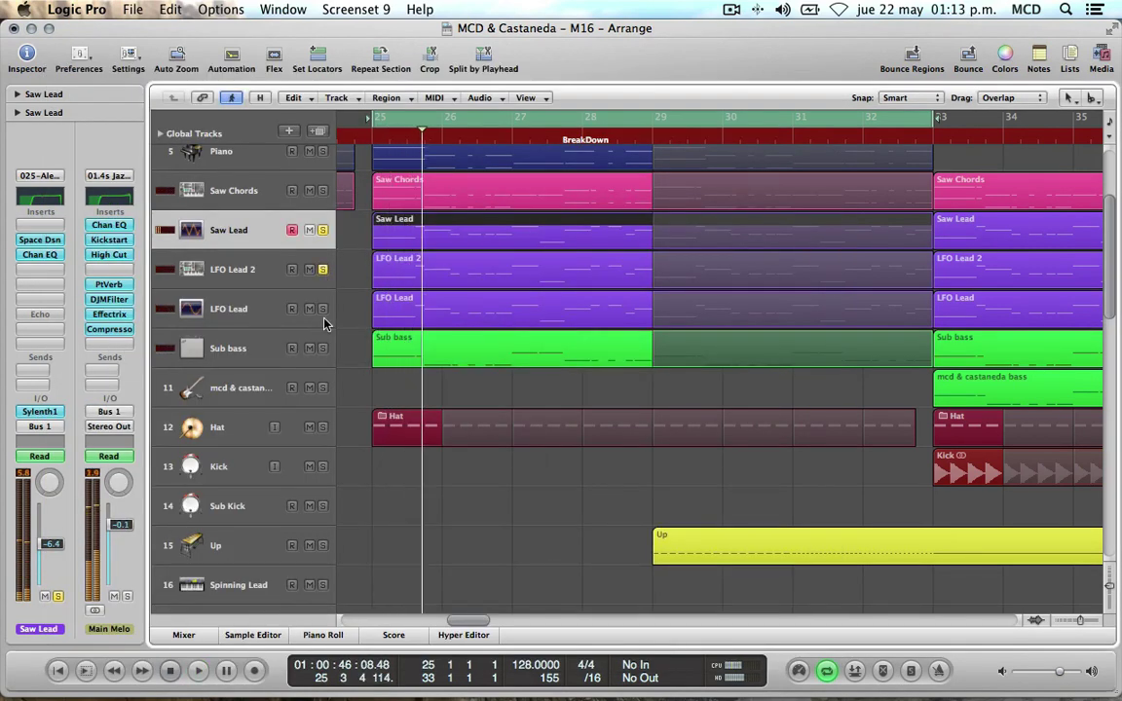
scroll(351, 317, up, 3)
scroll(352, 316, down, 1)
drag(361, 311, 462, 377)
key(space)
click(353, 353)
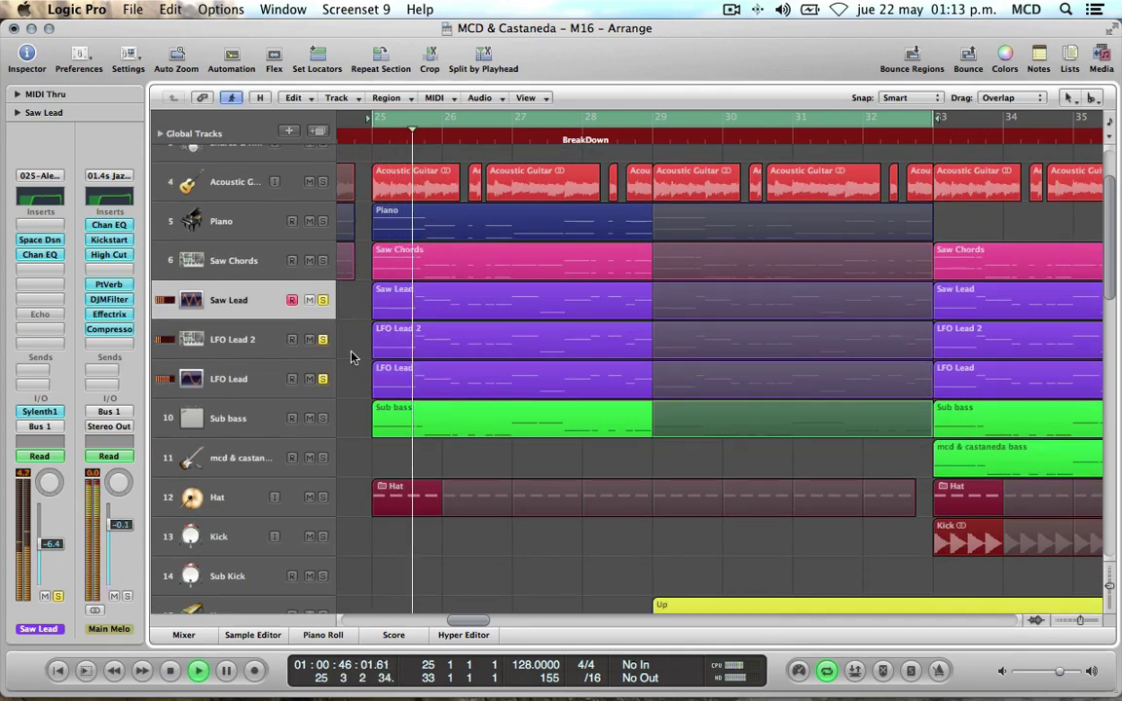
Step: Clear the solo from all tracks and play the full BreakDown mix from bar 25
click(324, 299)
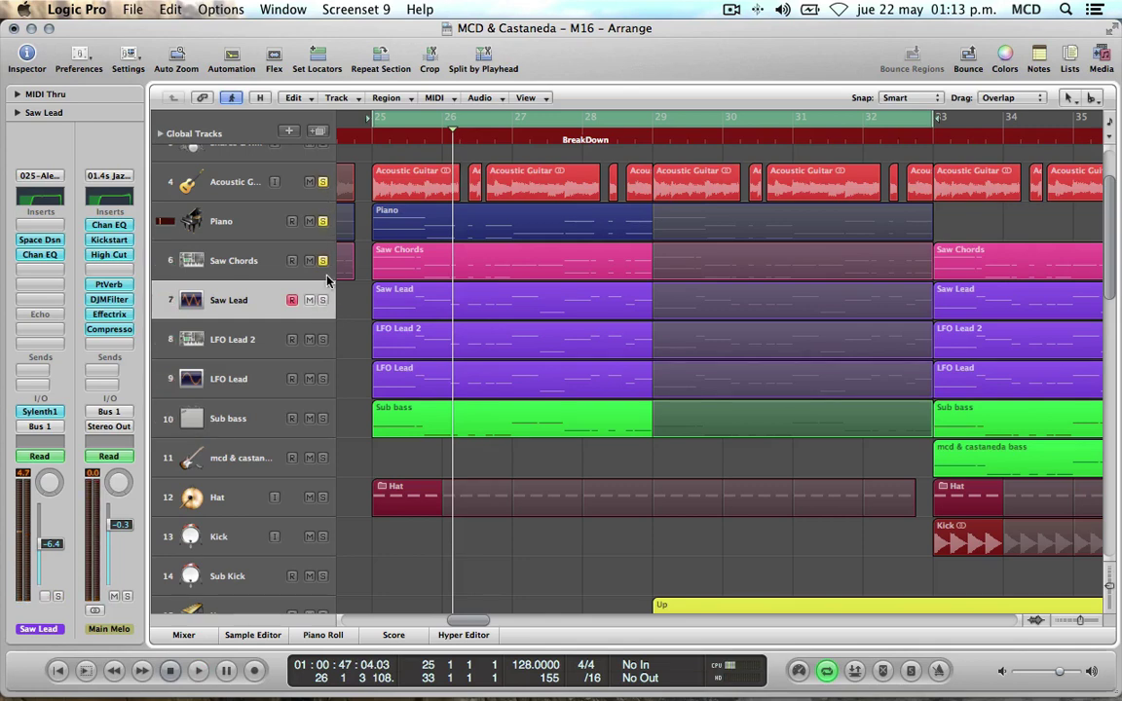
scroll(373, 424, down, 2)
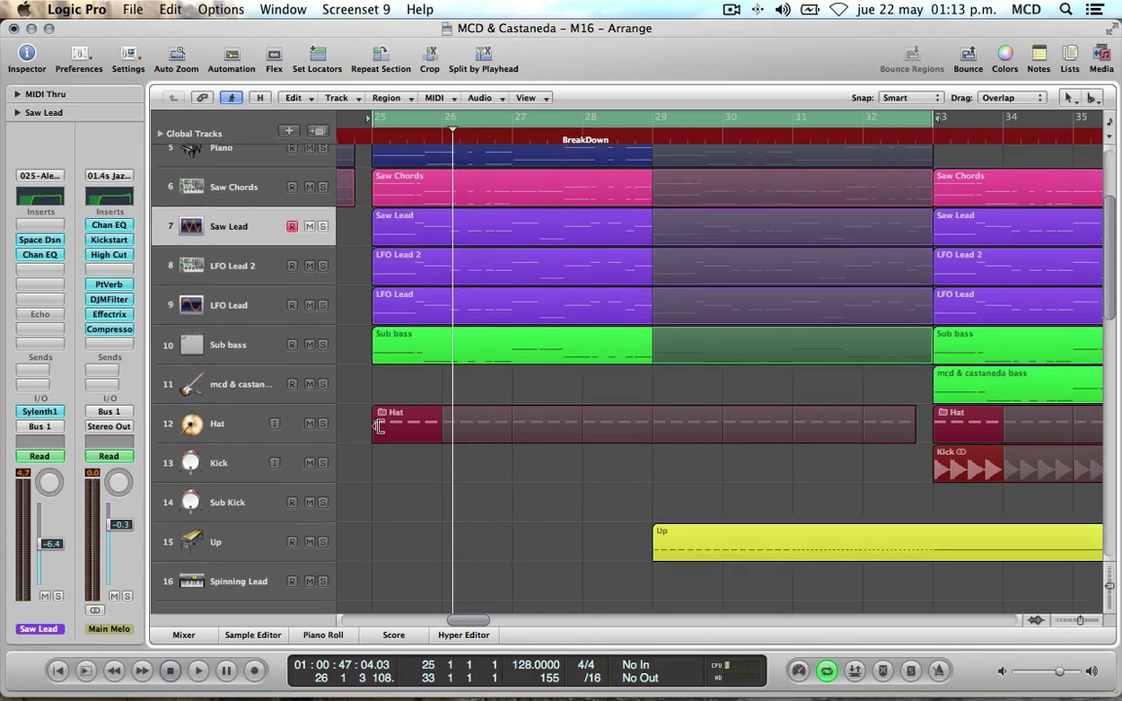
key(space)
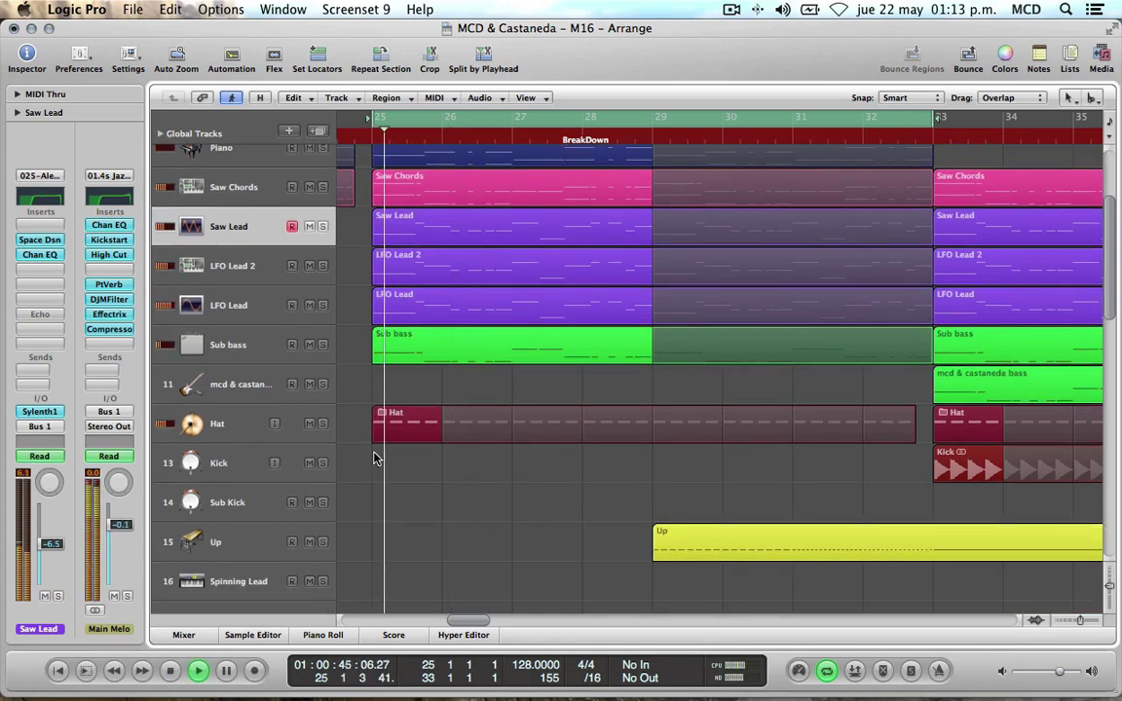
Step: Select the Sub bass track, hide the Inspector and look over the BreakDown's tracks down to Drums during playback
click(308, 353)
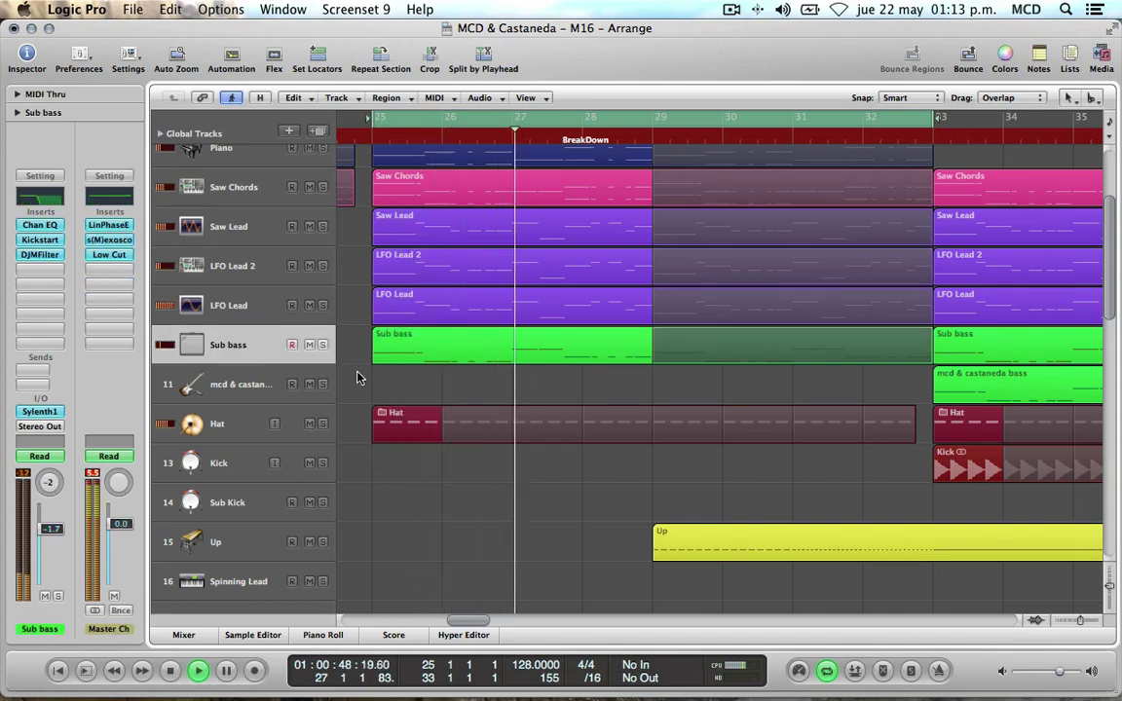
key(i)
scroll(351, 379, up, 1)
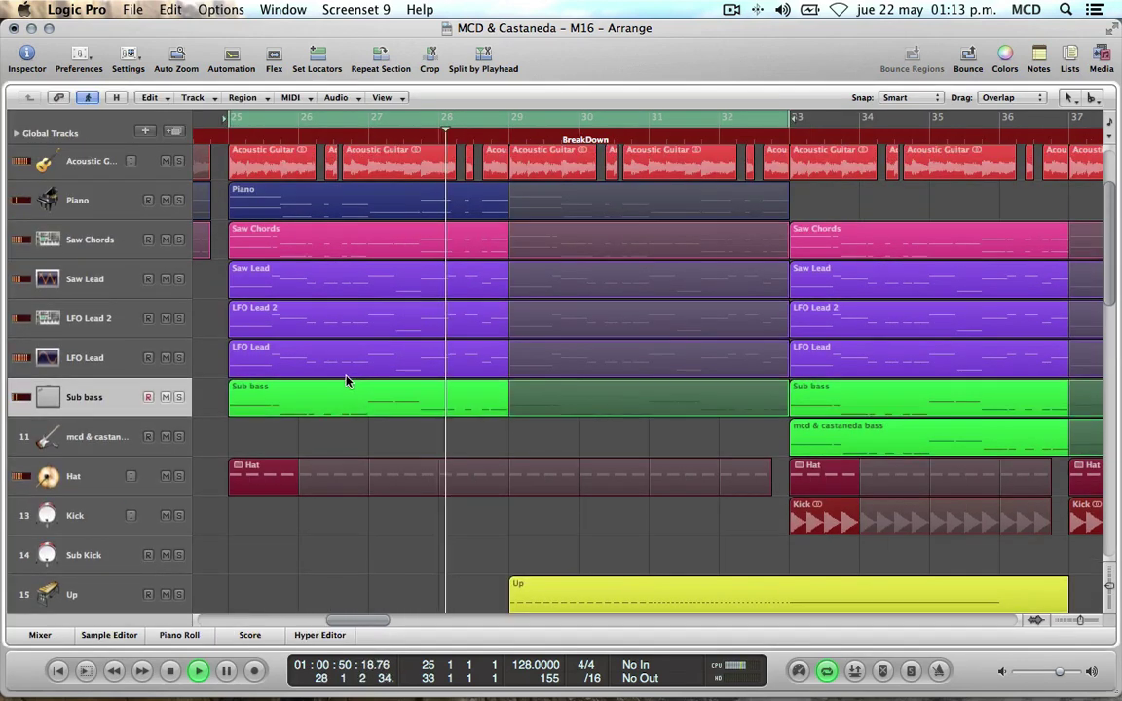
scroll(346, 381, up, 1)
scroll(333, 378, down, 1)
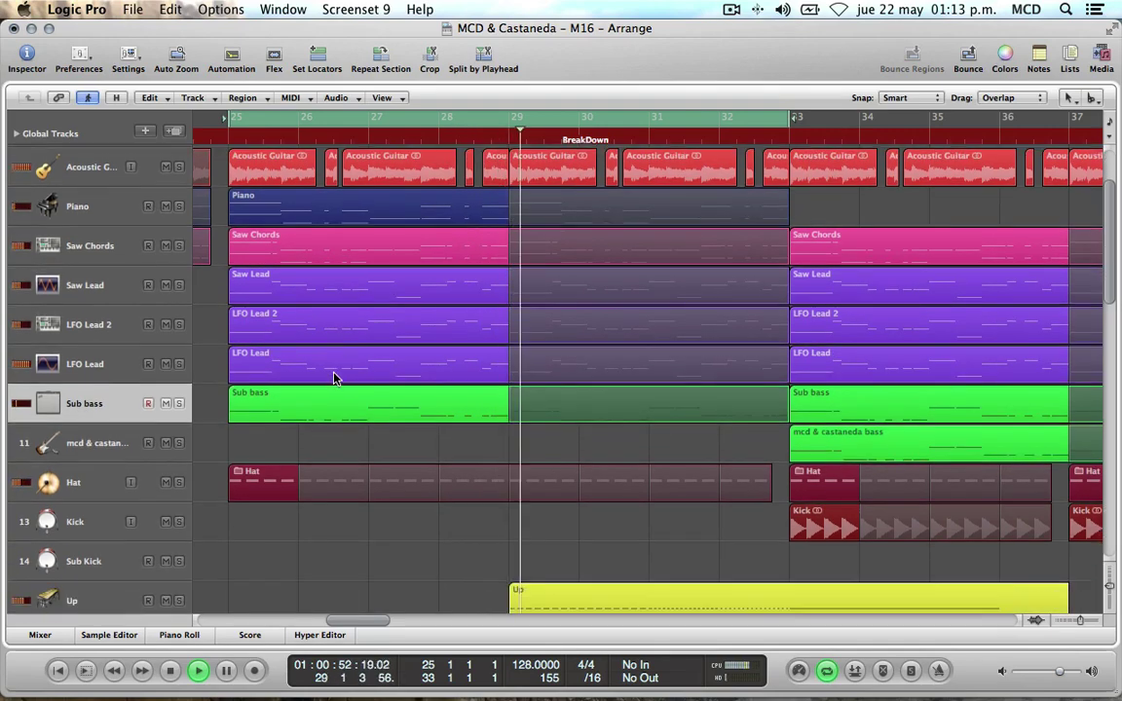
scroll(332, 380, down, 3)
scroll(331, 381, down, 5)
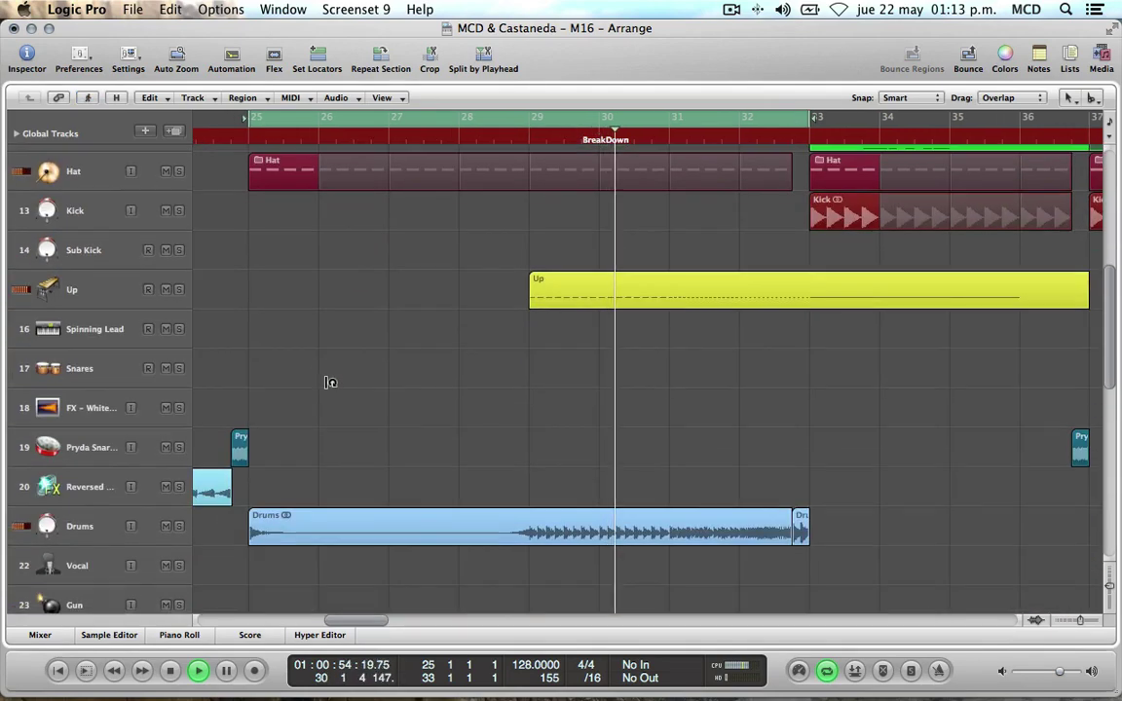
scroll(325, 386, up, 3)
scroll(255, 308, up, 2)
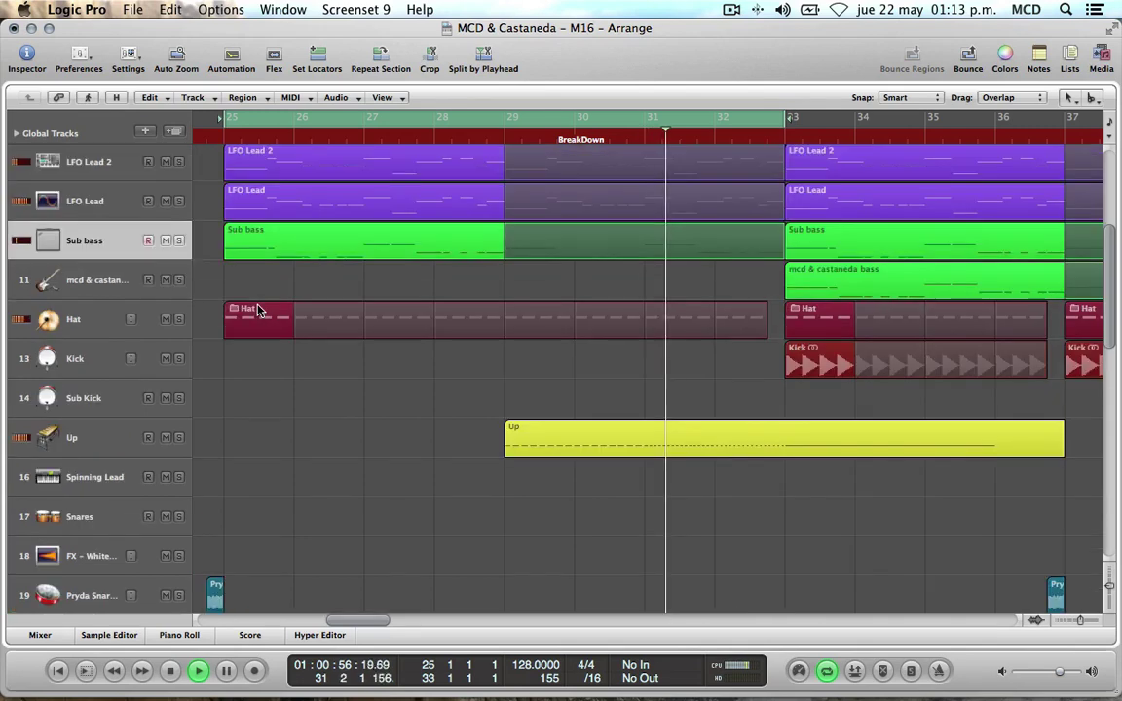
Step: Solo the Sub bass track, examine its region's notes in the Piano Roll and close the editor
click(179, 241)
double_click(297, 256)
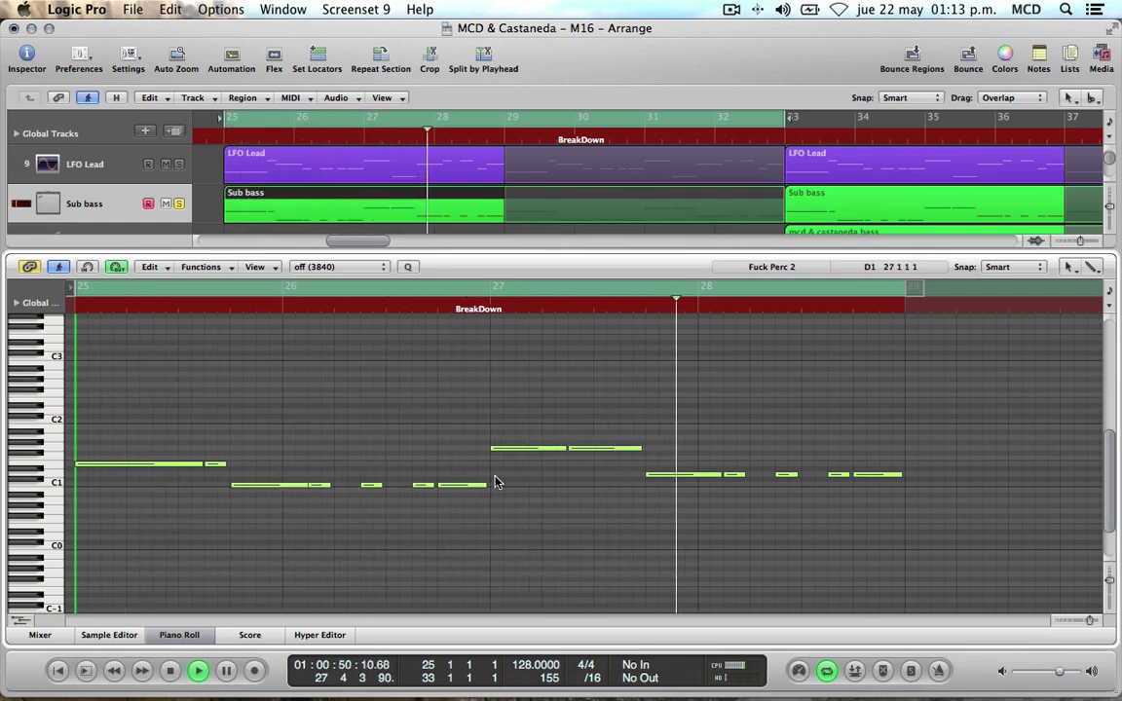
click(132, 464)
click(279, 486)
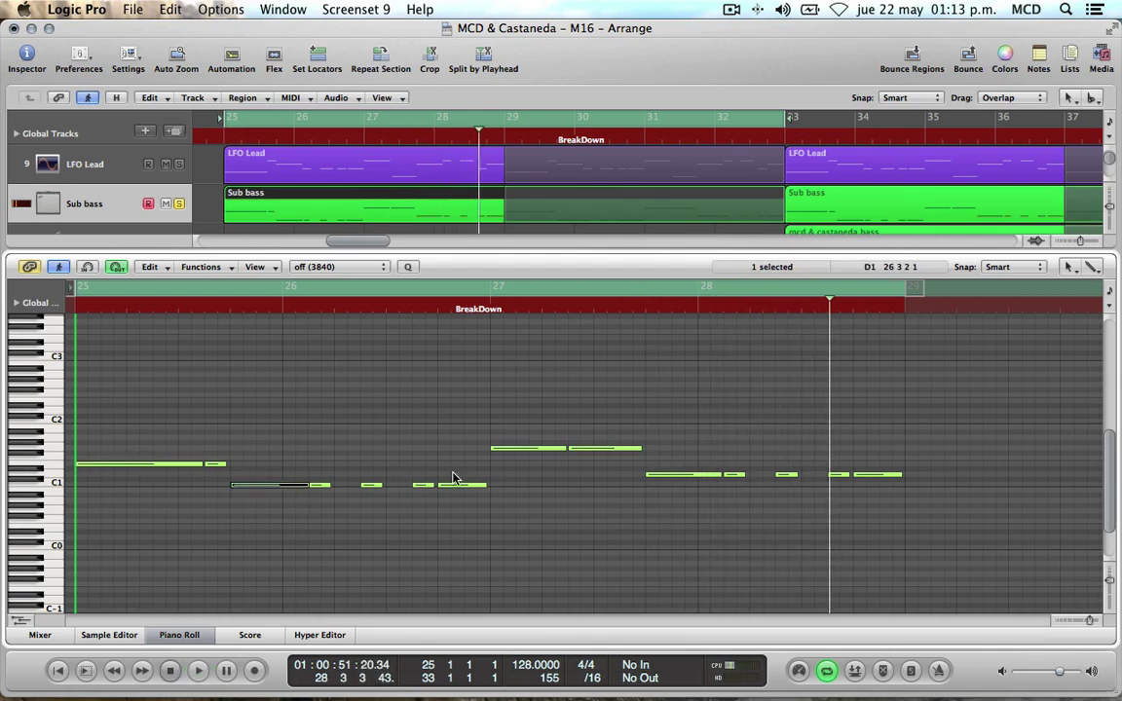
click(527, 449)
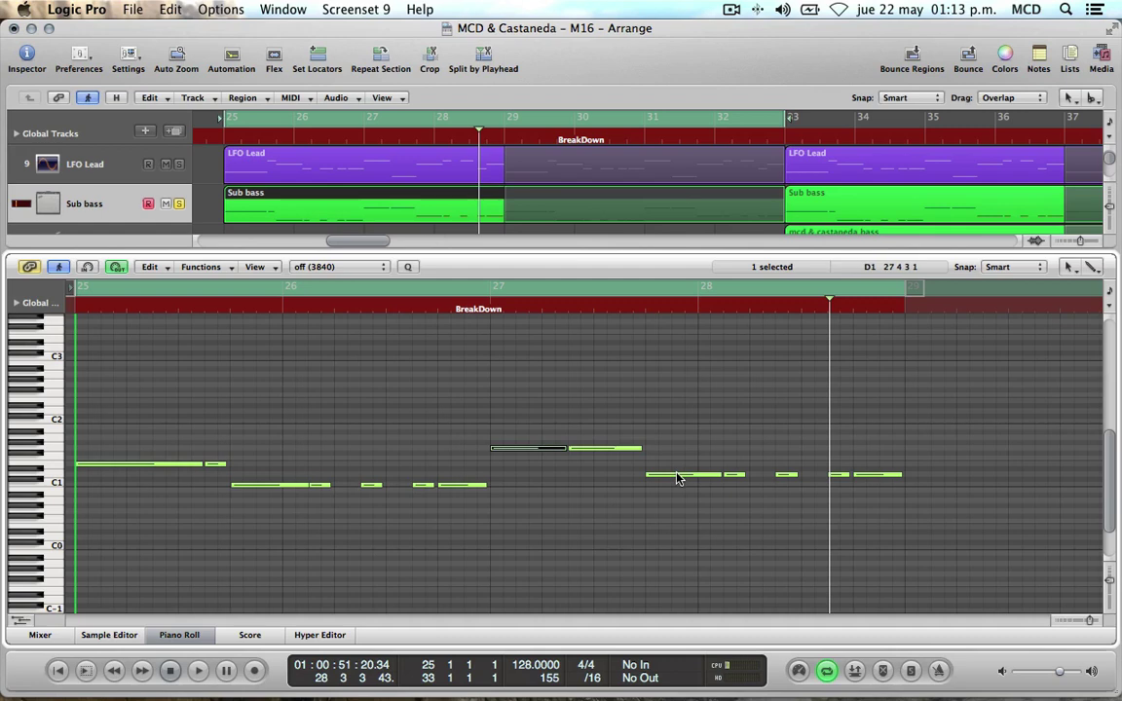
key(p)
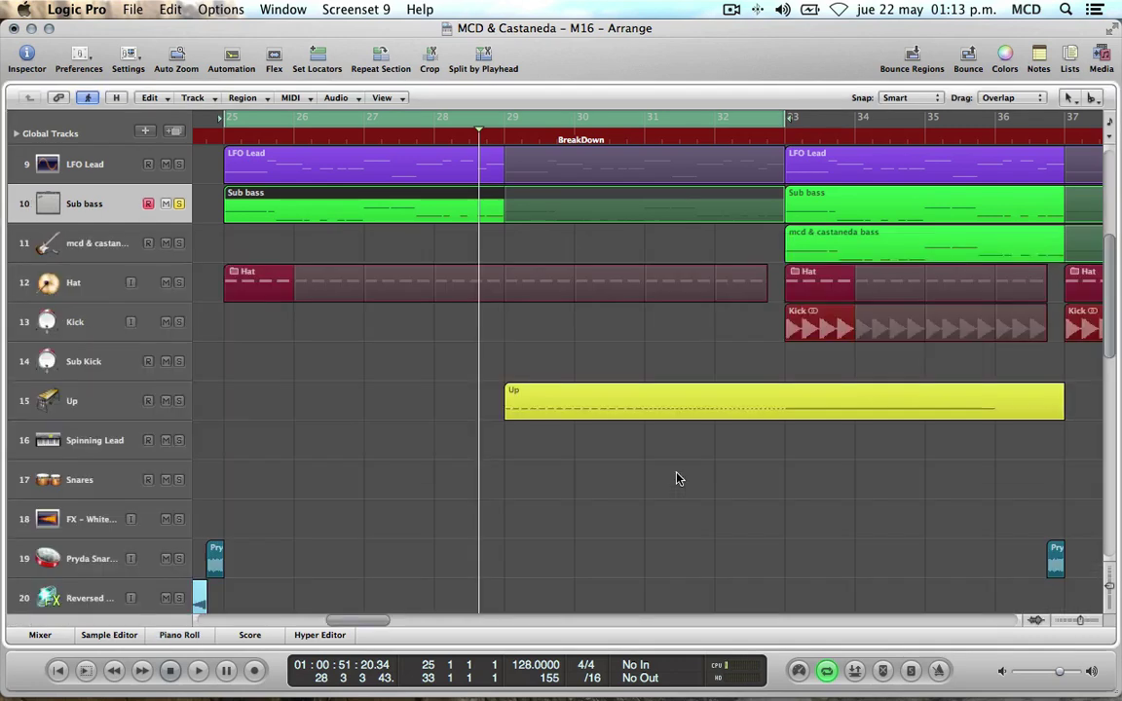
Step: Show the Inspector and examine the Sub bass track's Sylenth1 instrument and Channel EQ, closing each window
click(461, 333)
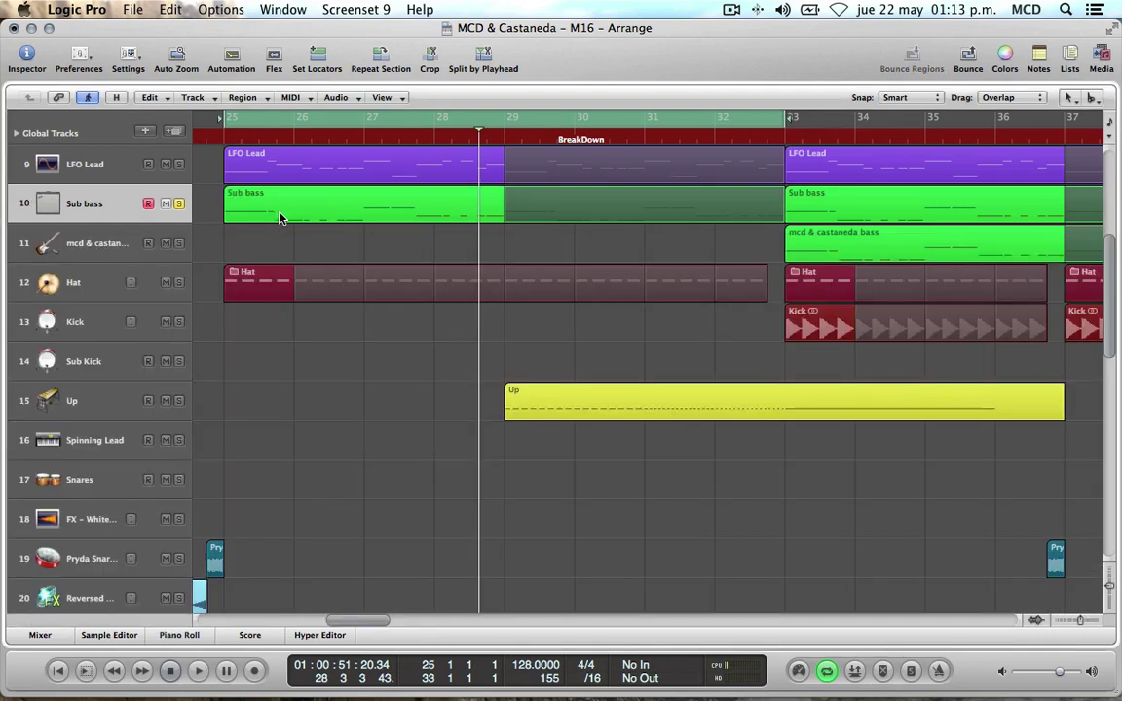
key(i)
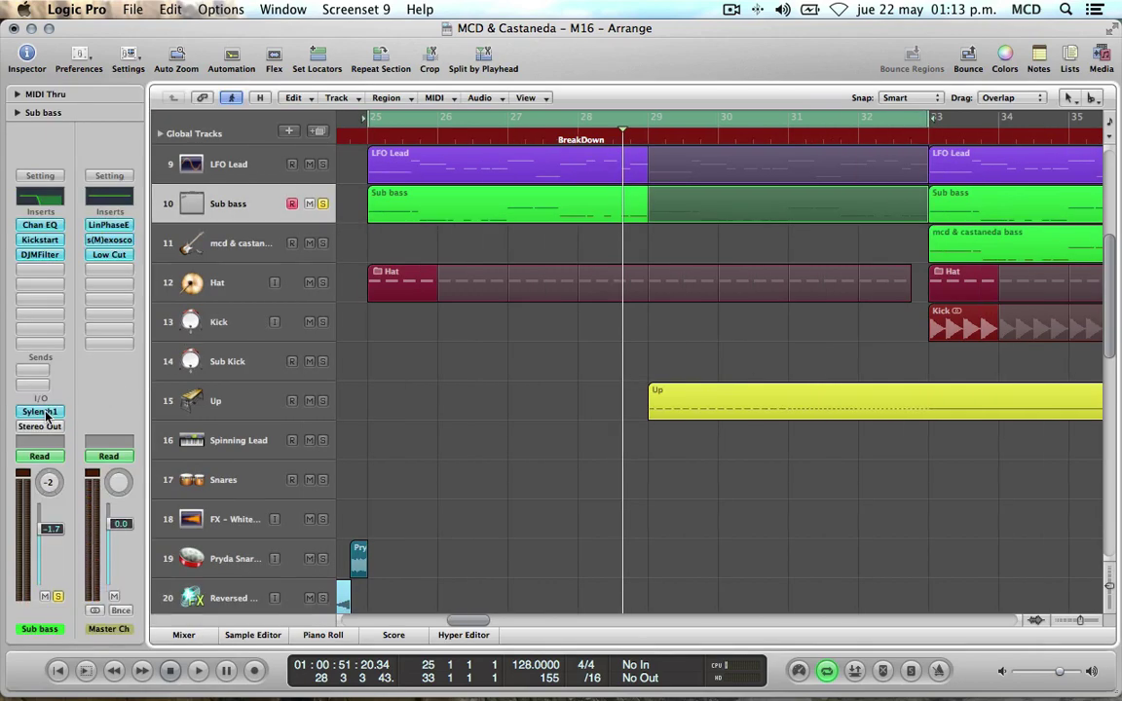
click(62, 413)
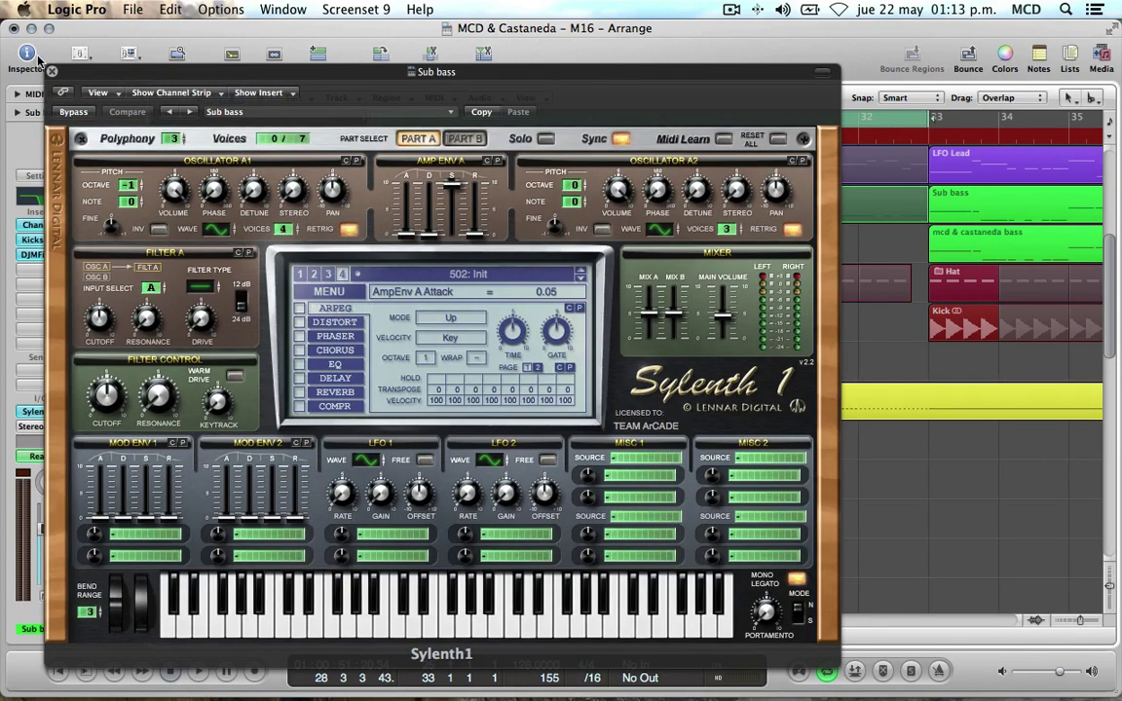
click(53, 73)
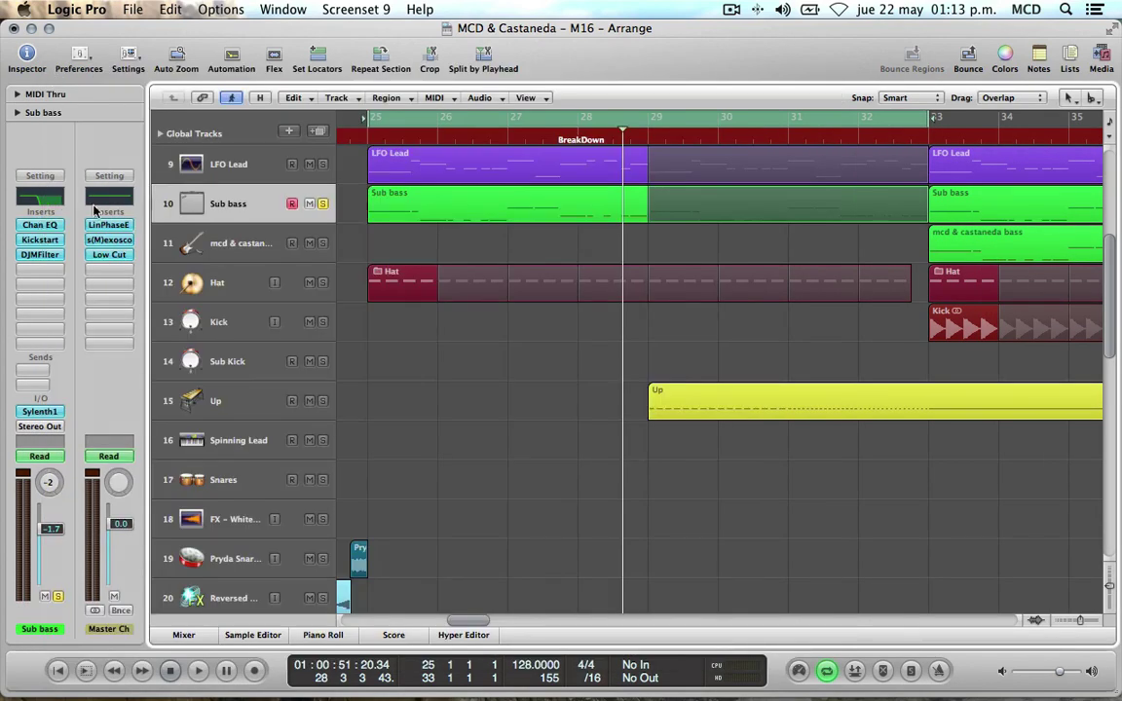
click(40, 225)
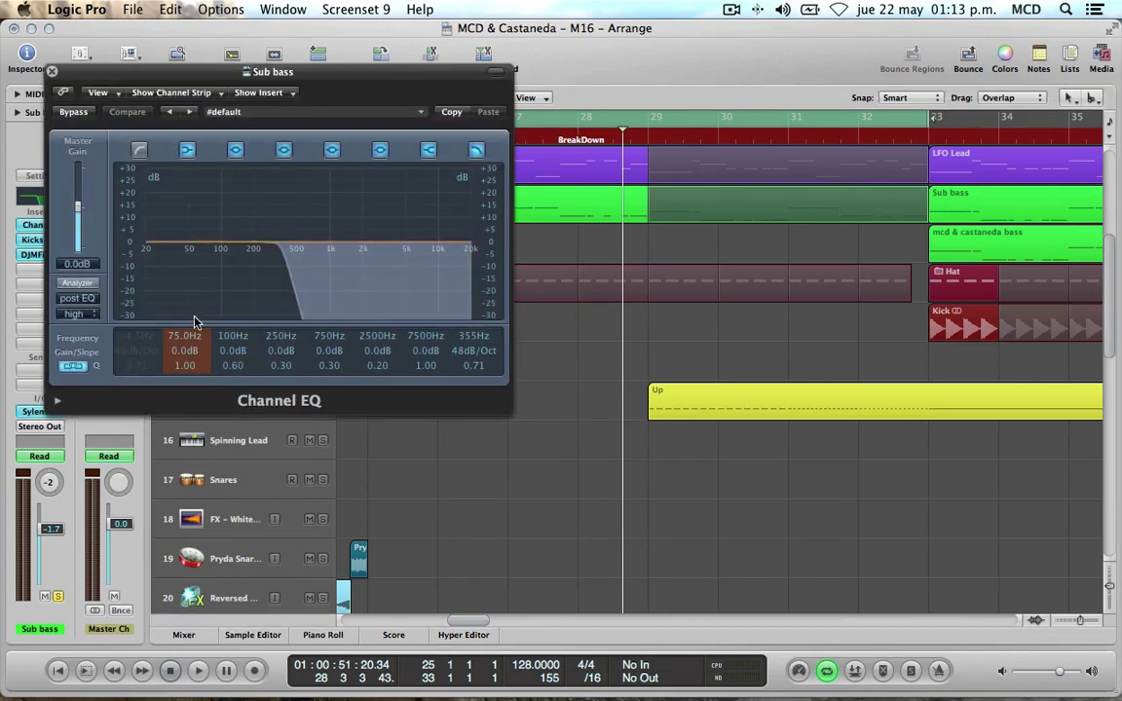
click(52, 72)
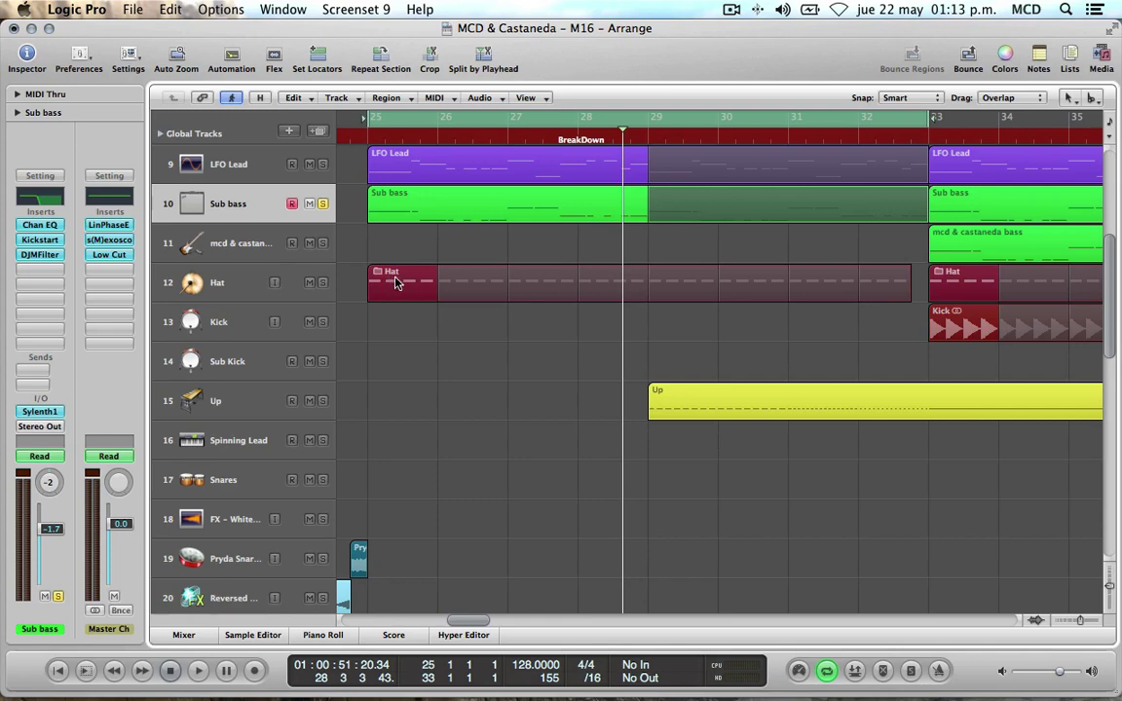
Step: Solo the Up track instead of Sub bass, play it and set the cycle range from bar 29 to 37
click(327, 402)
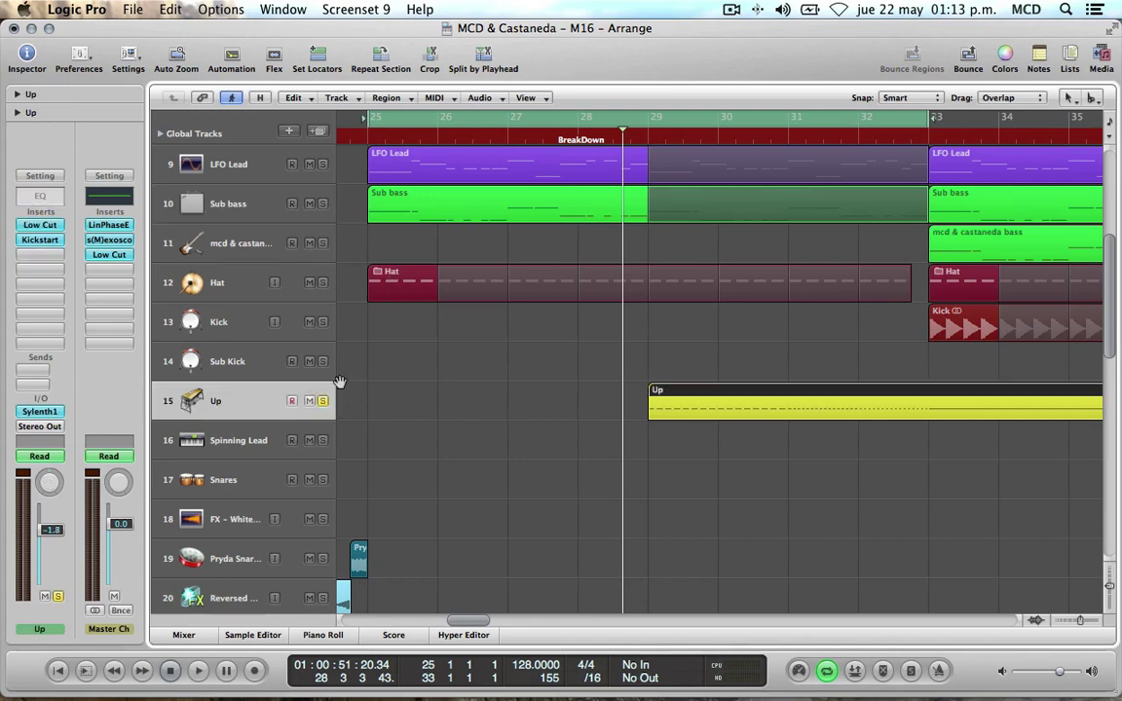
key(space)
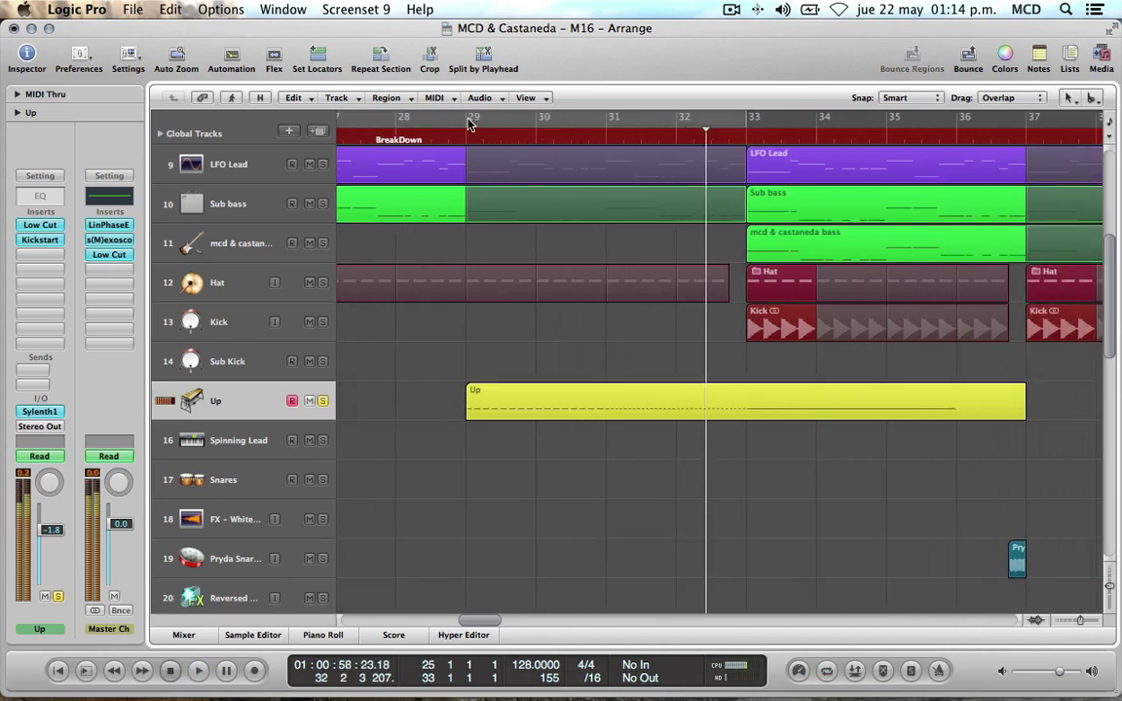
drag(465, 124, 1006, 131)
Step: Examine the Up region's notes in the Piano Roll and the track's Sylenth1 instrument, closing both
double_click(633, 399)
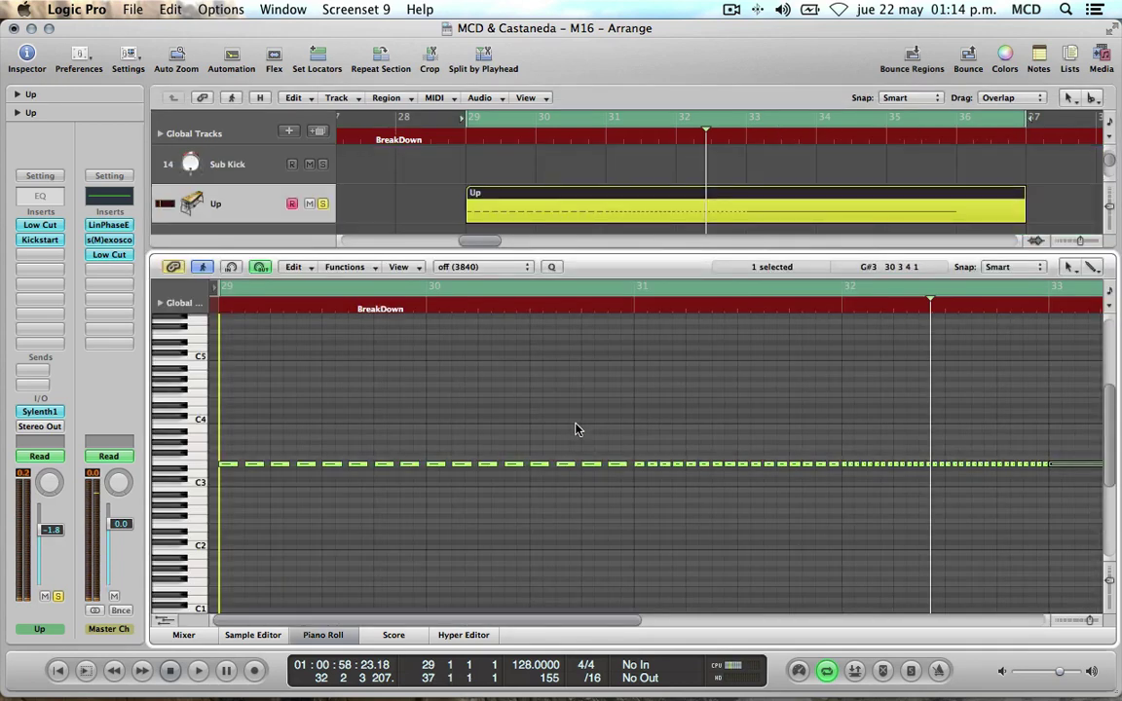
key(super+Left)
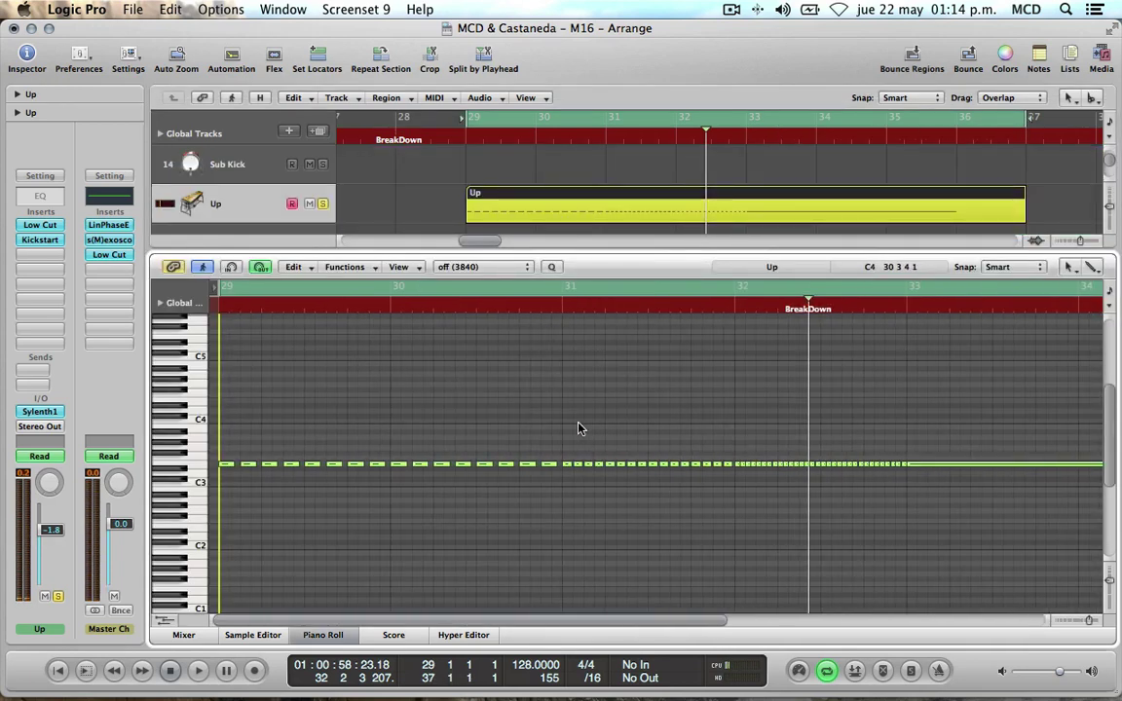
click(39, 412)
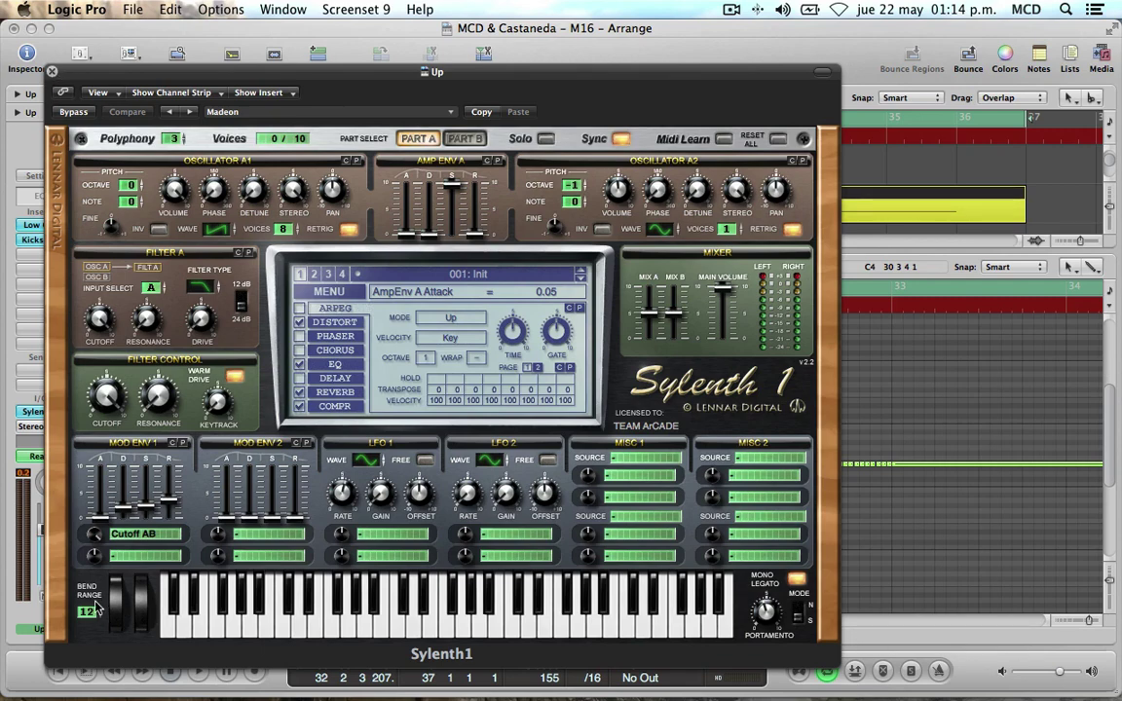
click(51, 72)
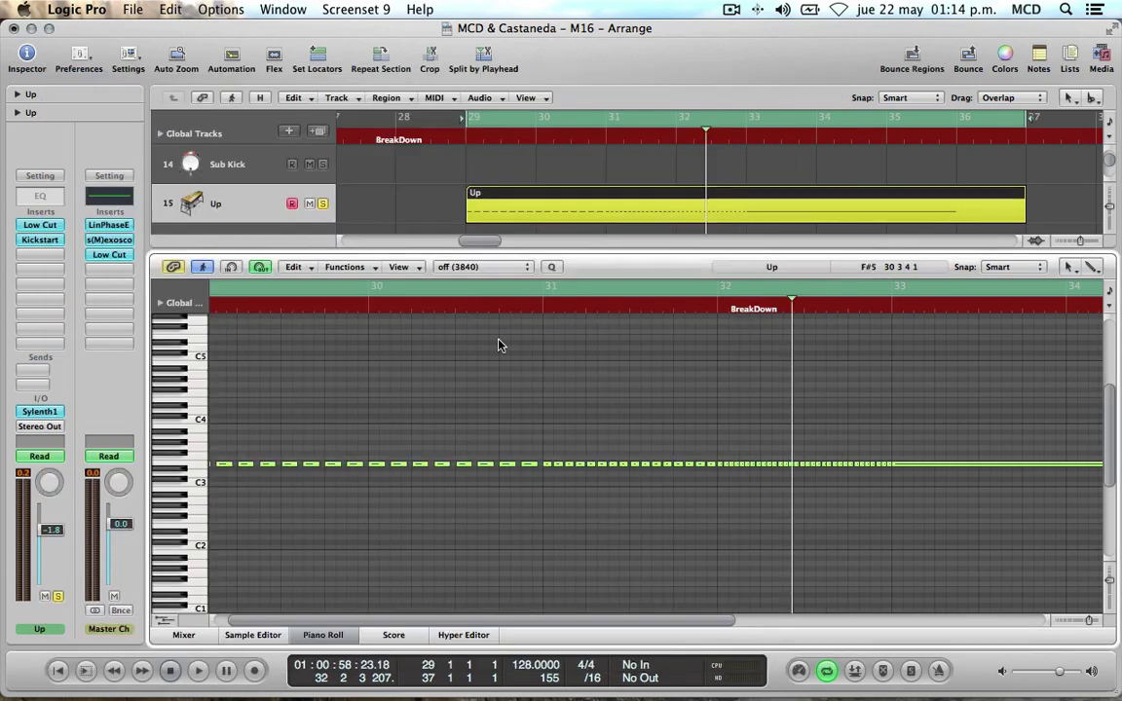
key(p)
Step: Display the Up track's Sylenth1 PitchBend automation, hide the automation again and play the cycle range
key(a)
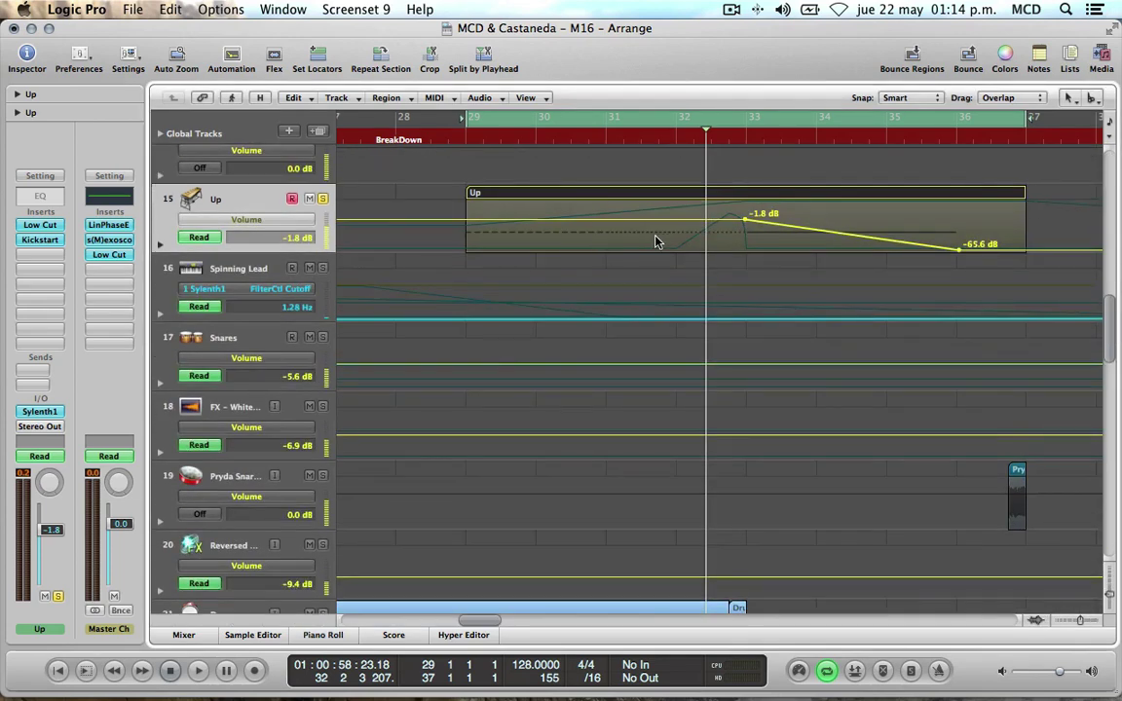
click(303, 229)
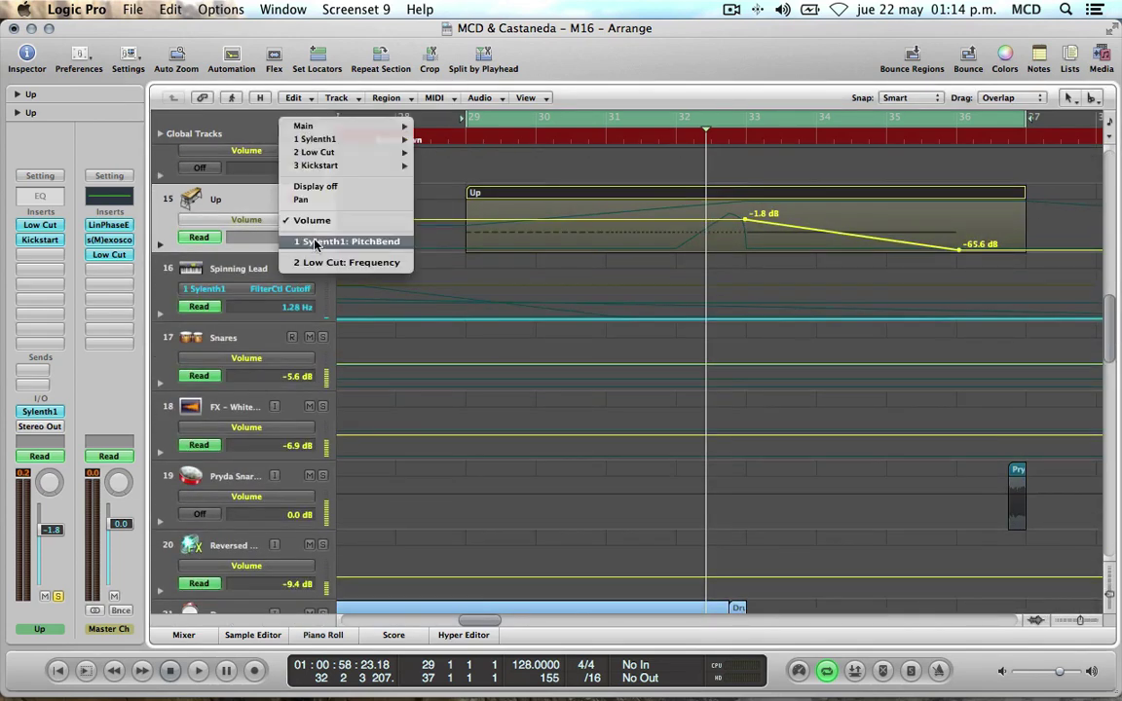
click(341, 235)
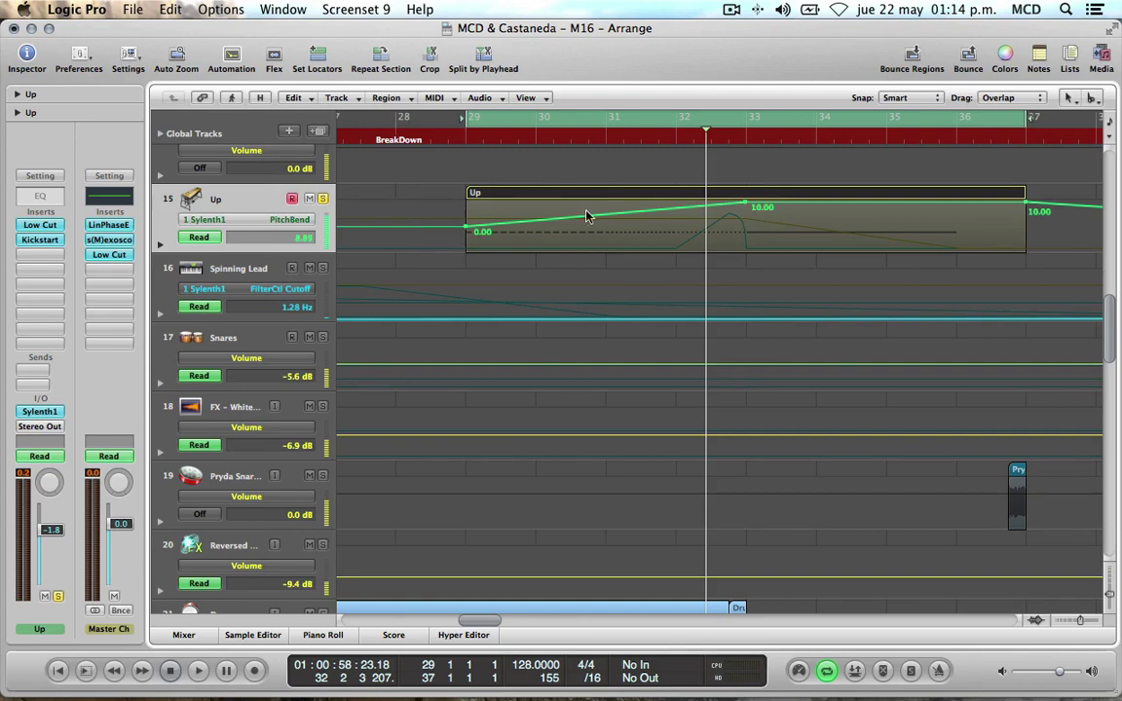
key(a)
click(568, 255)
key(space)
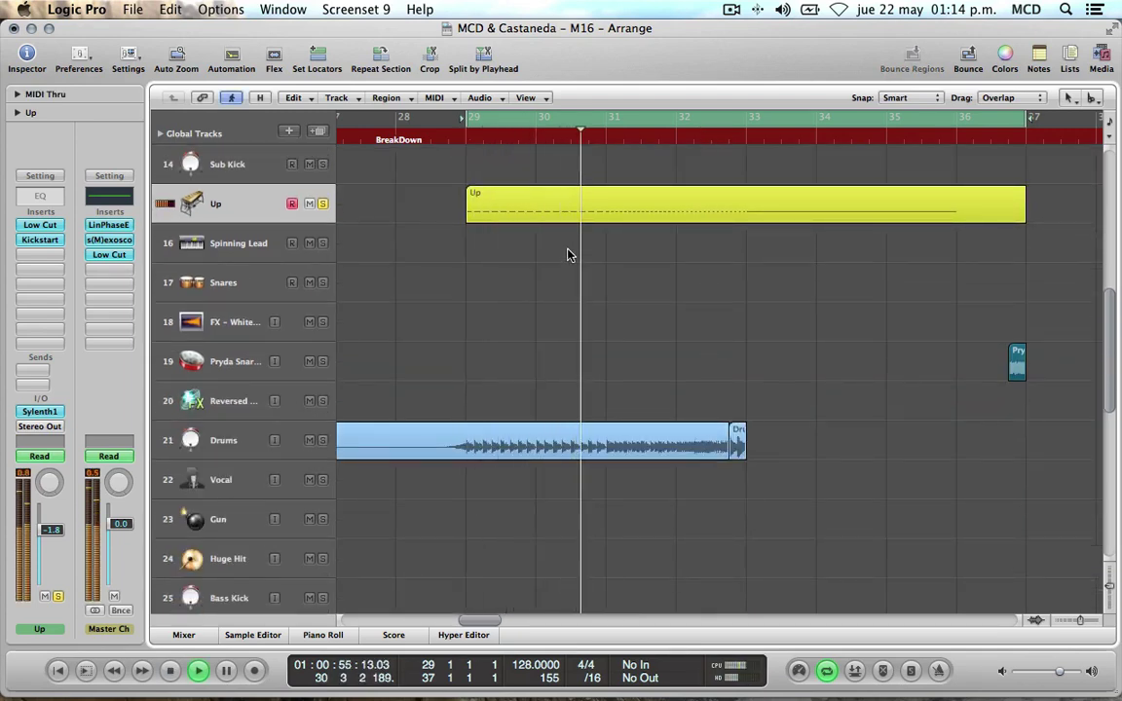
Step: Review the Up region's notes during playback and examine the track's Kickstart effect, closing each view
double_click(710, 200)
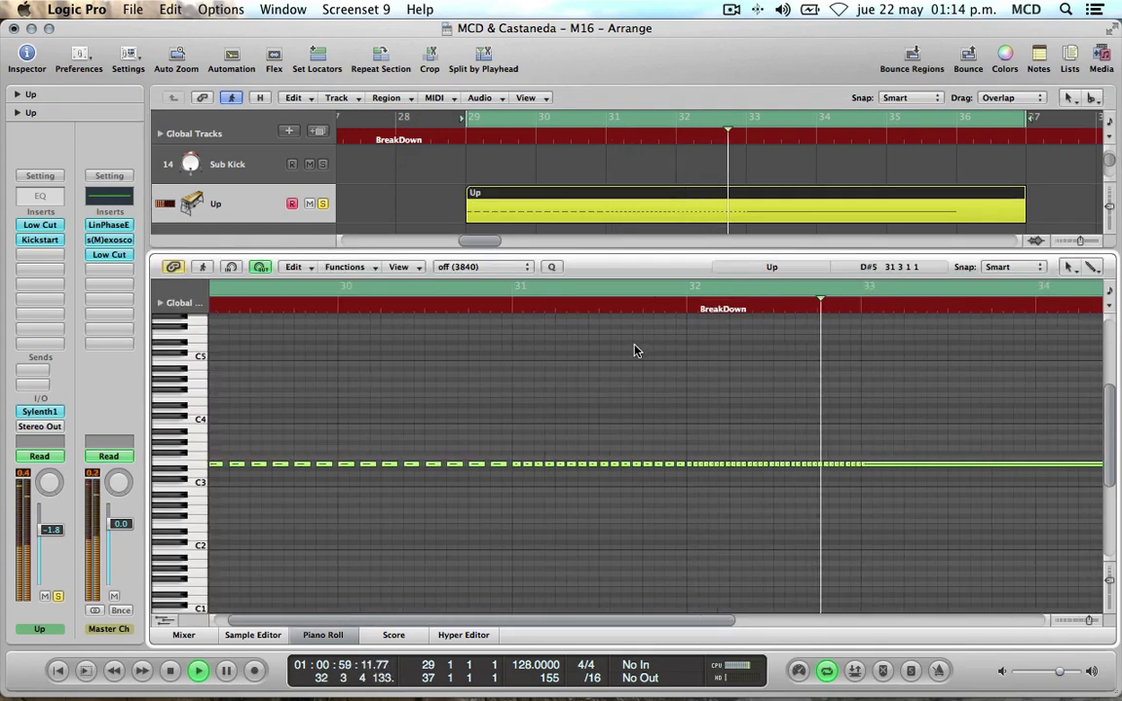
key(p)
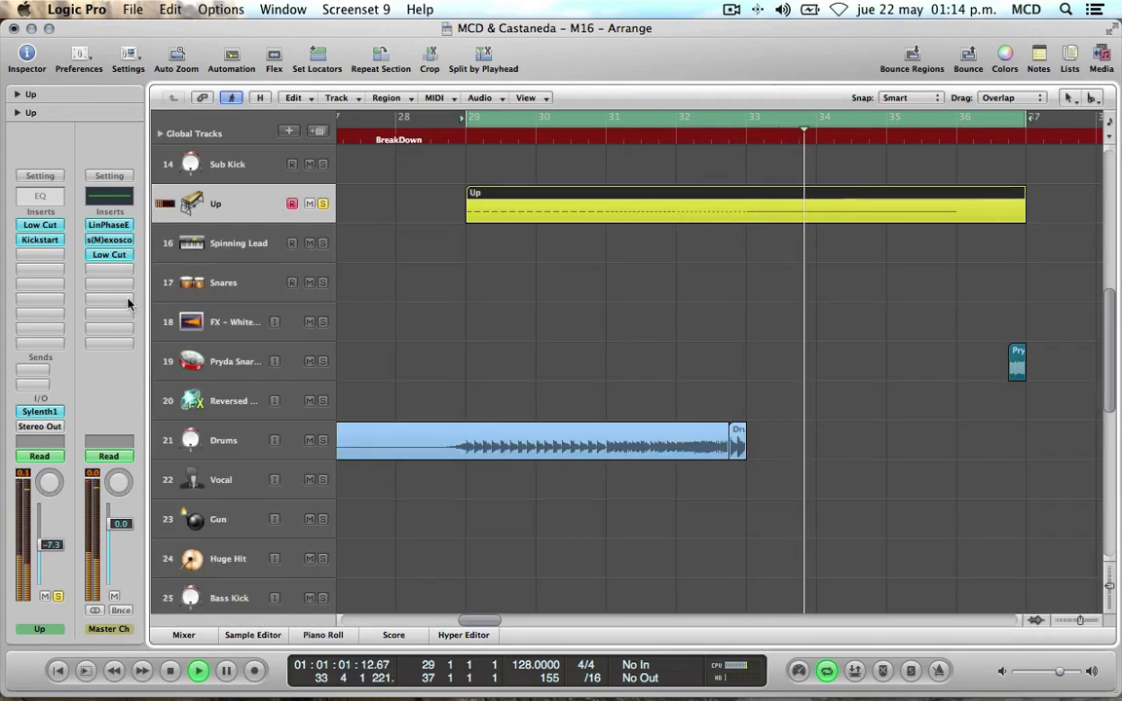
click(59, 245)
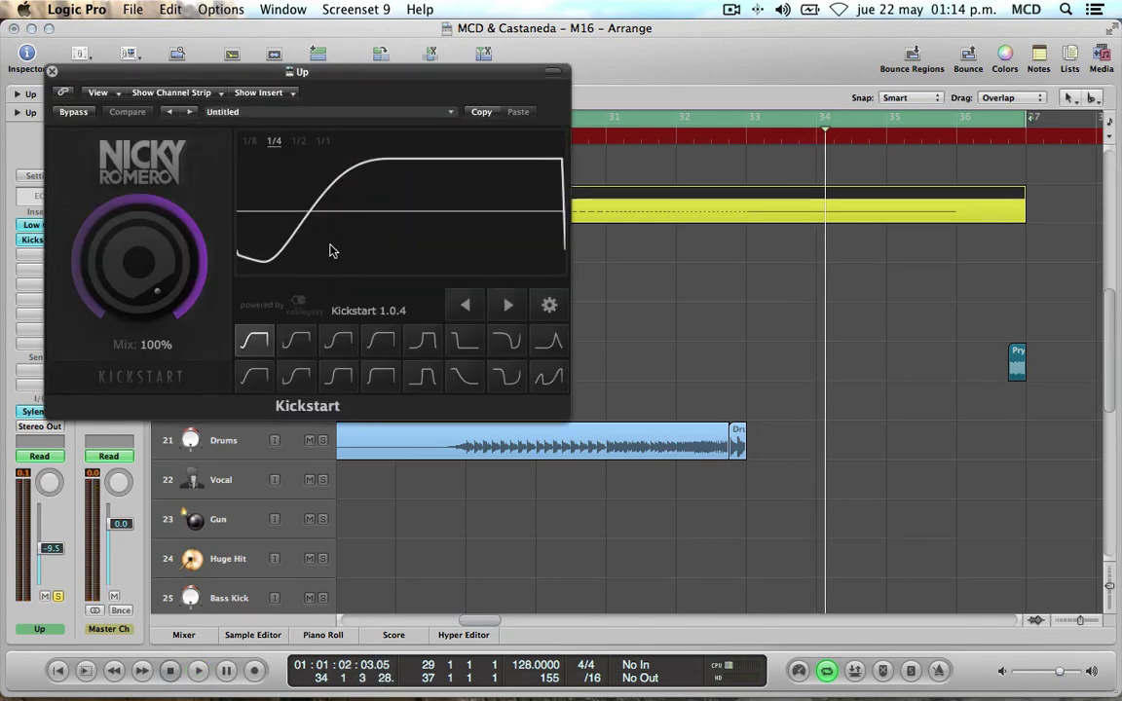
click(255, 340)
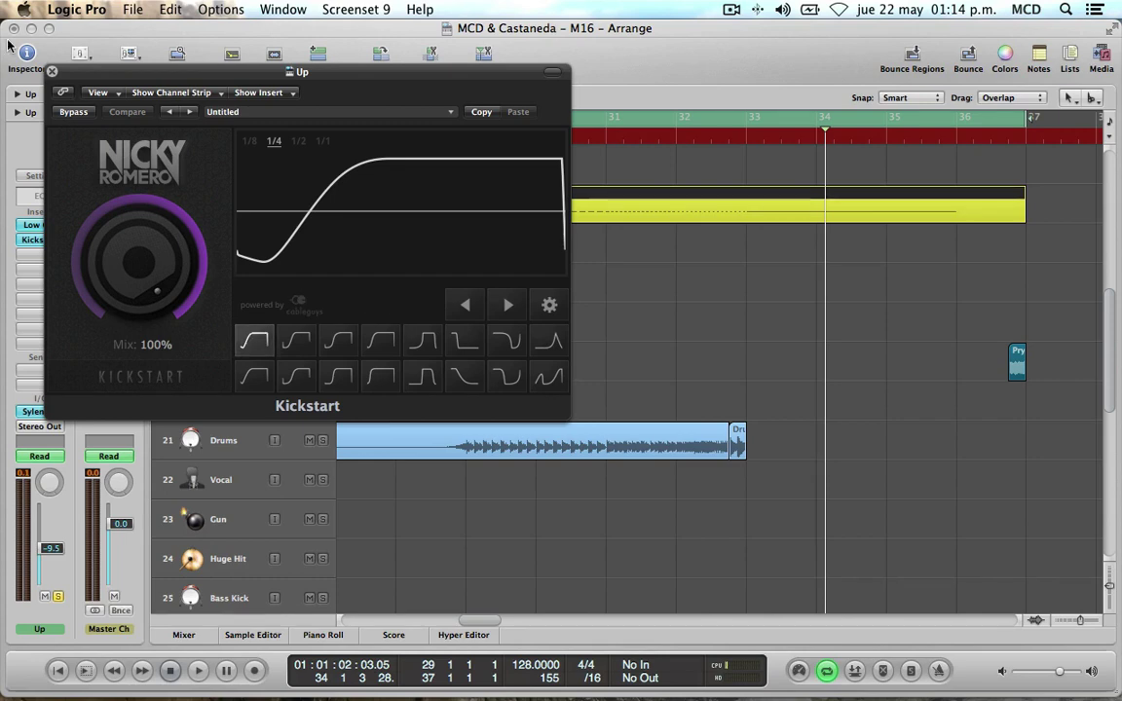
click(53, 72)
Step: Turn off the Up track's solo, hide the Inspector and fit the whole arrangement in view
scroll(326, 318, up, 3)
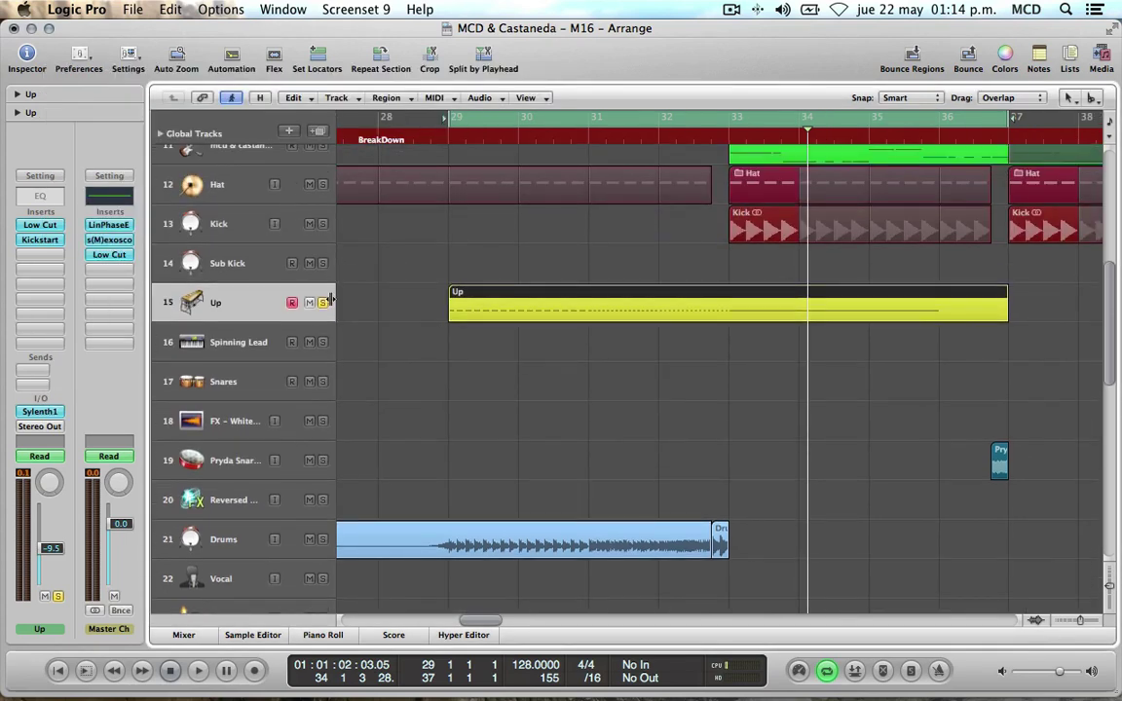
scroll(327, 317, left, 1)
click(322, 306)
click(382, 317)
key(i)
key(z)
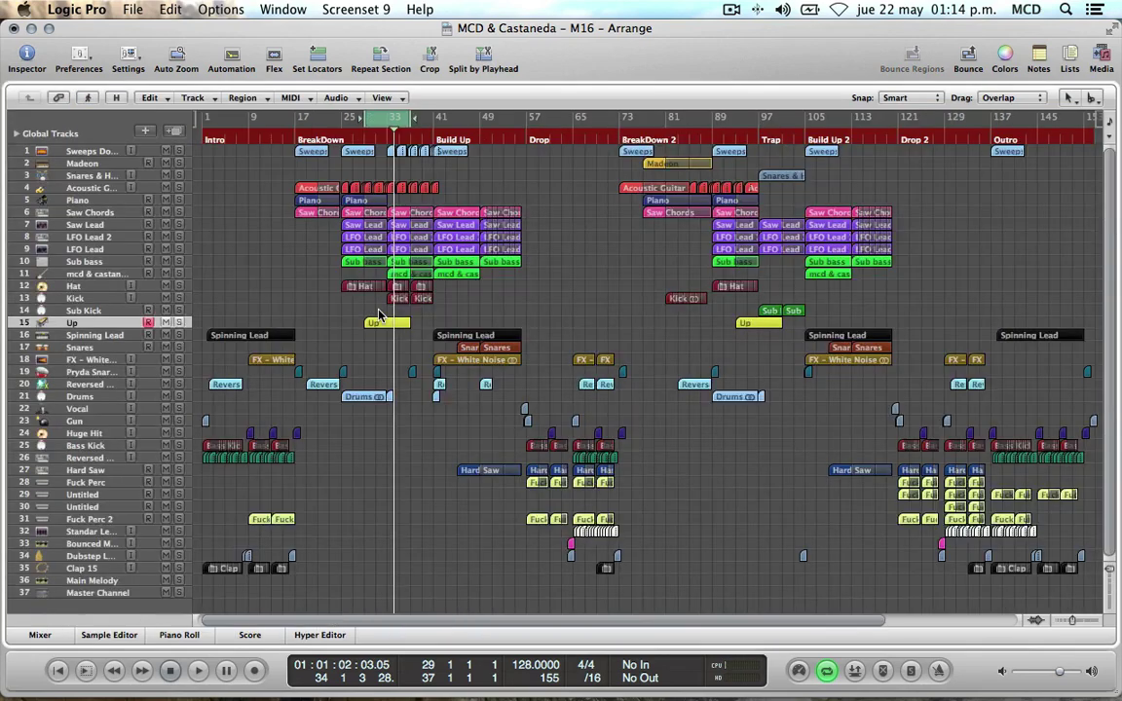
Step: Play the full mix from about bar 32 and look over the tracks from the BreakDown into the Build Up
key(ctrl+alt+Right)
key(ctrl+alt+Right)
key(ctrl+alt+Right)
key(ctrl+alt+Right)
key(ctrl+alt+Right)
key(ctrl+alt+Right)
key(ctrl+alt+Right)
key(ctrl+alt+Right)
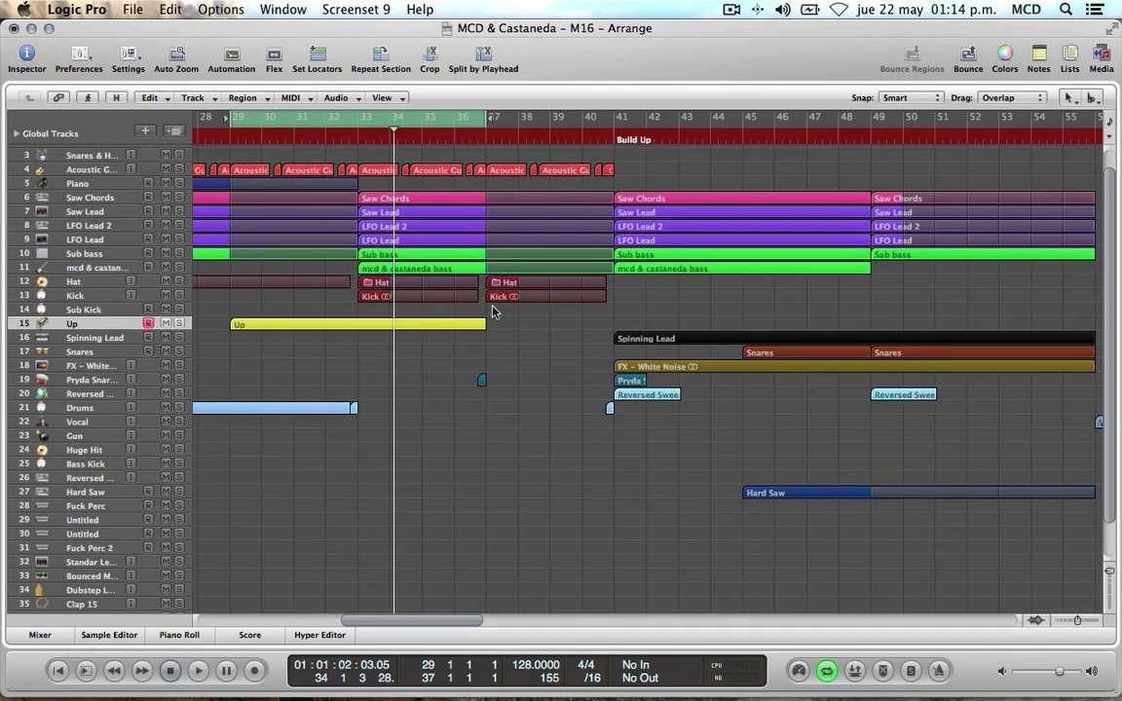
scroll(420, 265, up, 2)
double_click(321, 126)
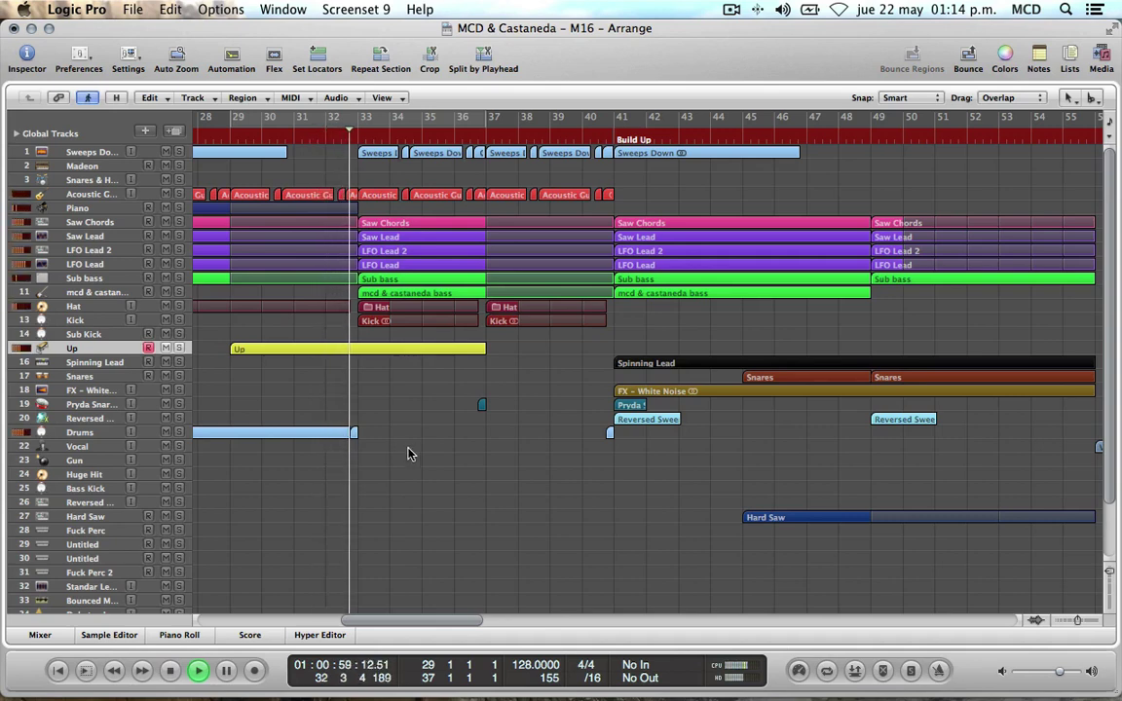
scroll(425, 441, right, 3)
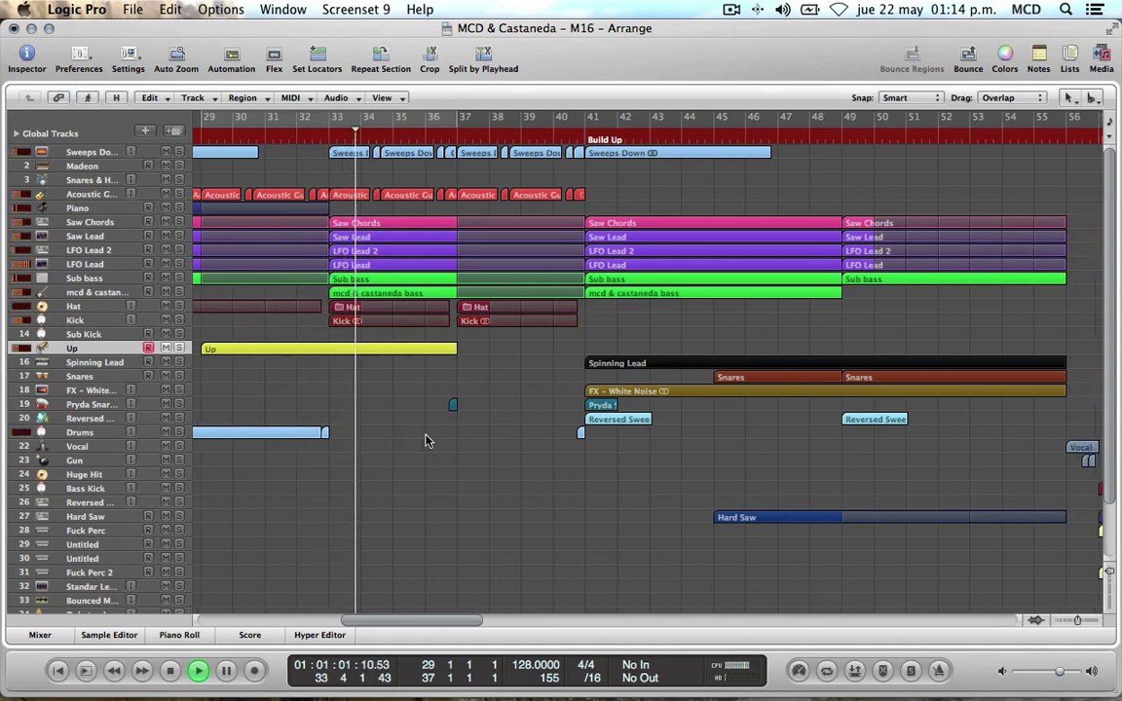
scroll(404, 435, left, 1)
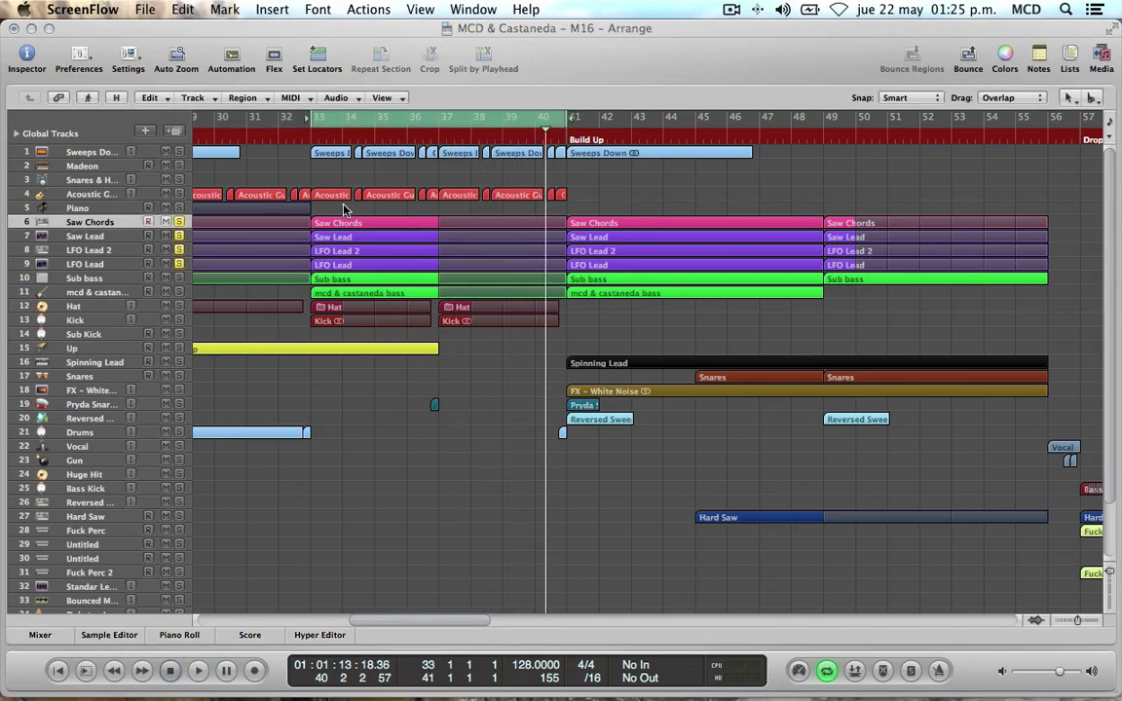
Step: Select the bar 33 regions from Saw Chords down to Sub bass and show the Inspector
click(343, 210)
scroll(343, 208, up, 4)
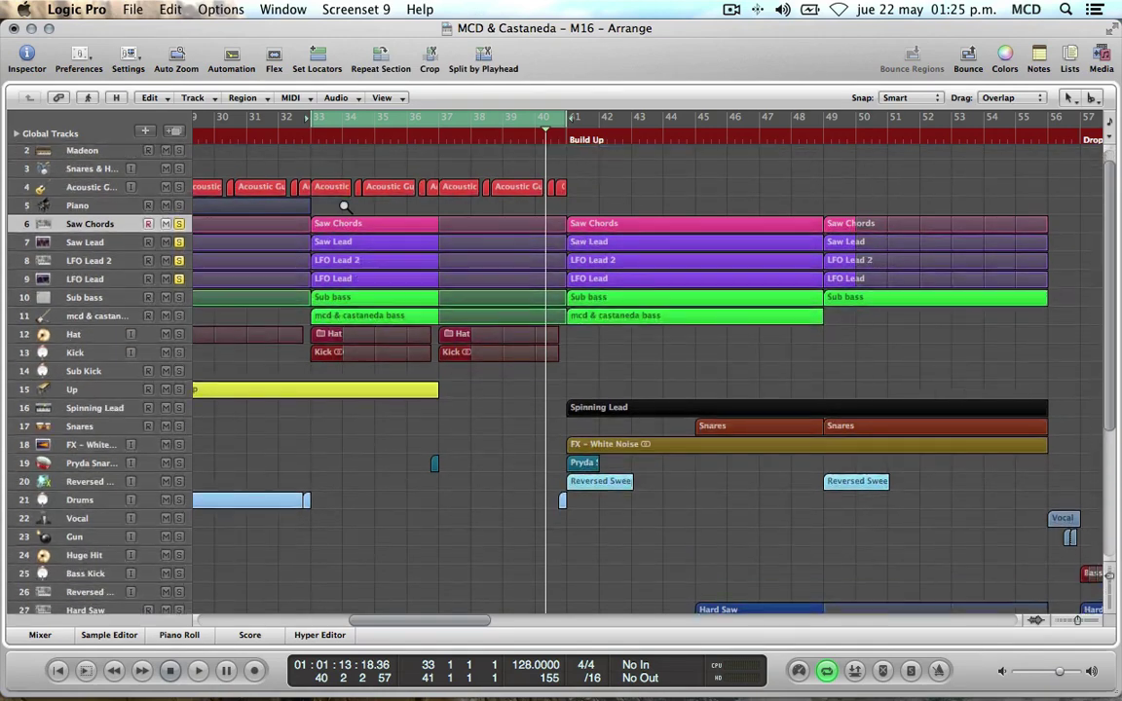
scroll(344, 207, up, 4)
scroll(343, 209, up, 2)
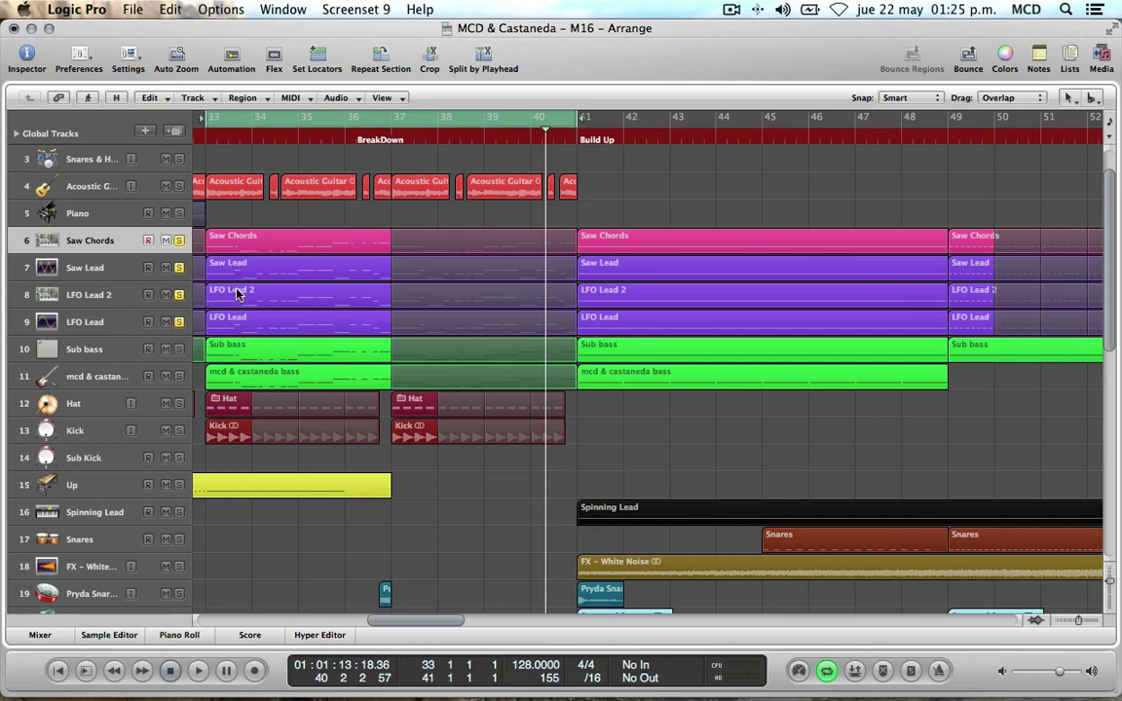
drag(263, 215, 327, 343)
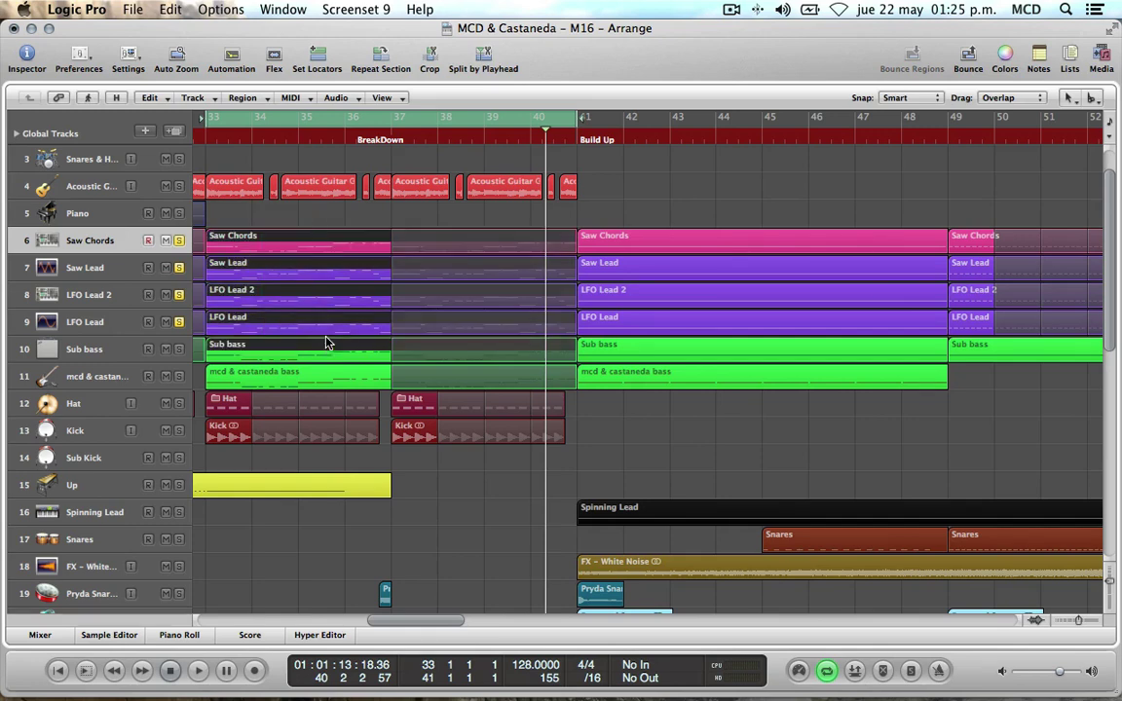
key(i)
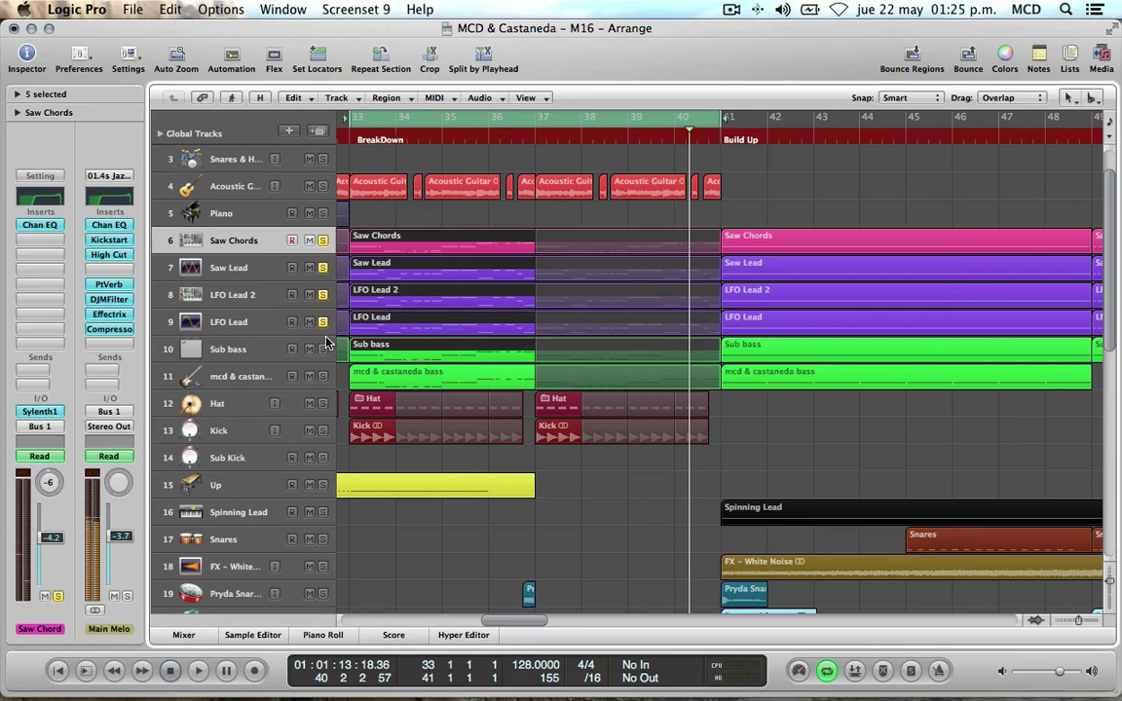
Step: Select the Saw Chords region, leave only its track soloed and play the cycle range
click(240, 222)
click(248, 248)
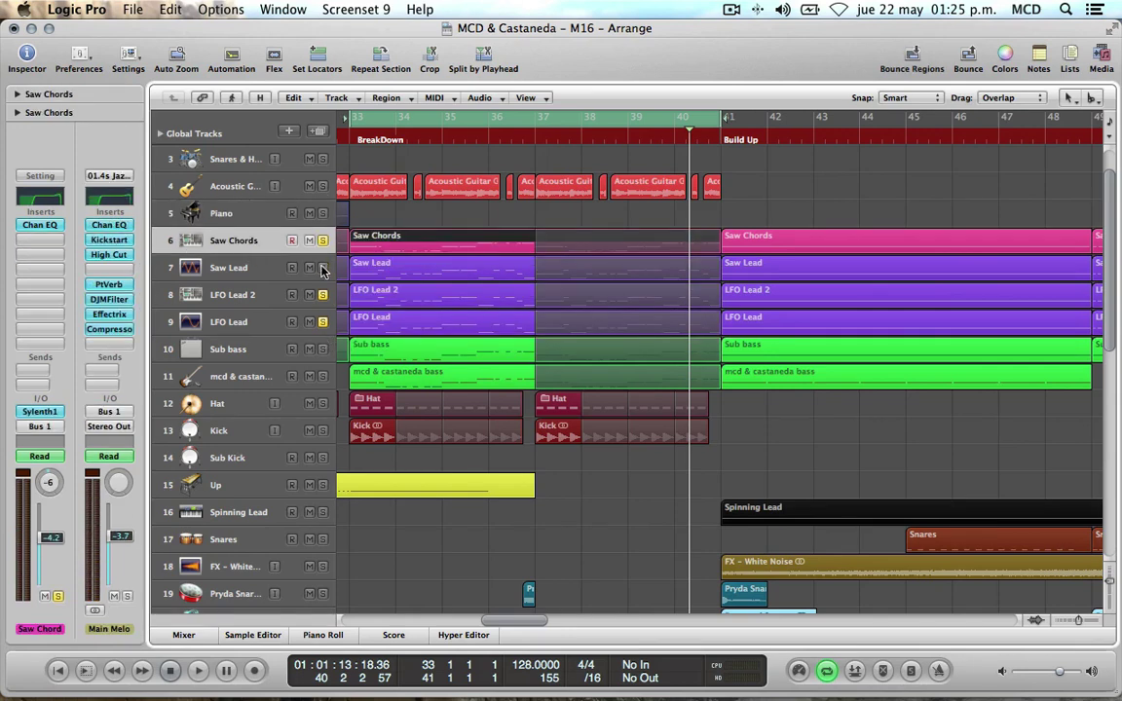
key(space)
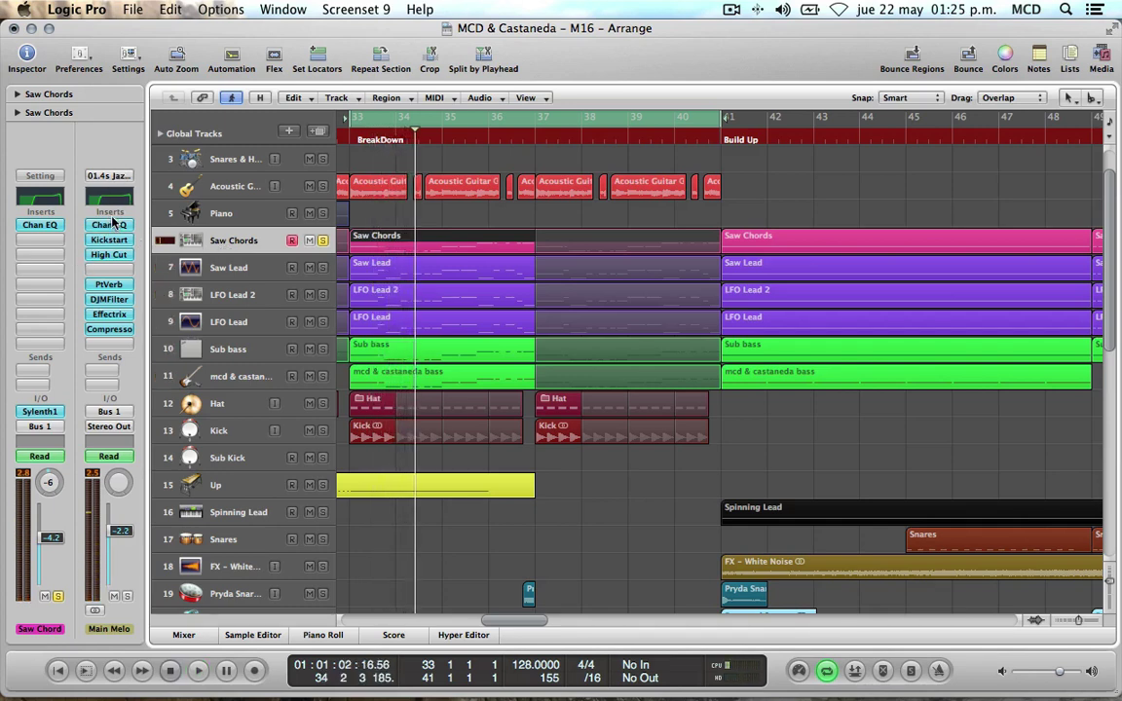
Step: Examine the Effectrix effect on the Main Melody bus during playback, stop playback and close its window
click(113, 316)
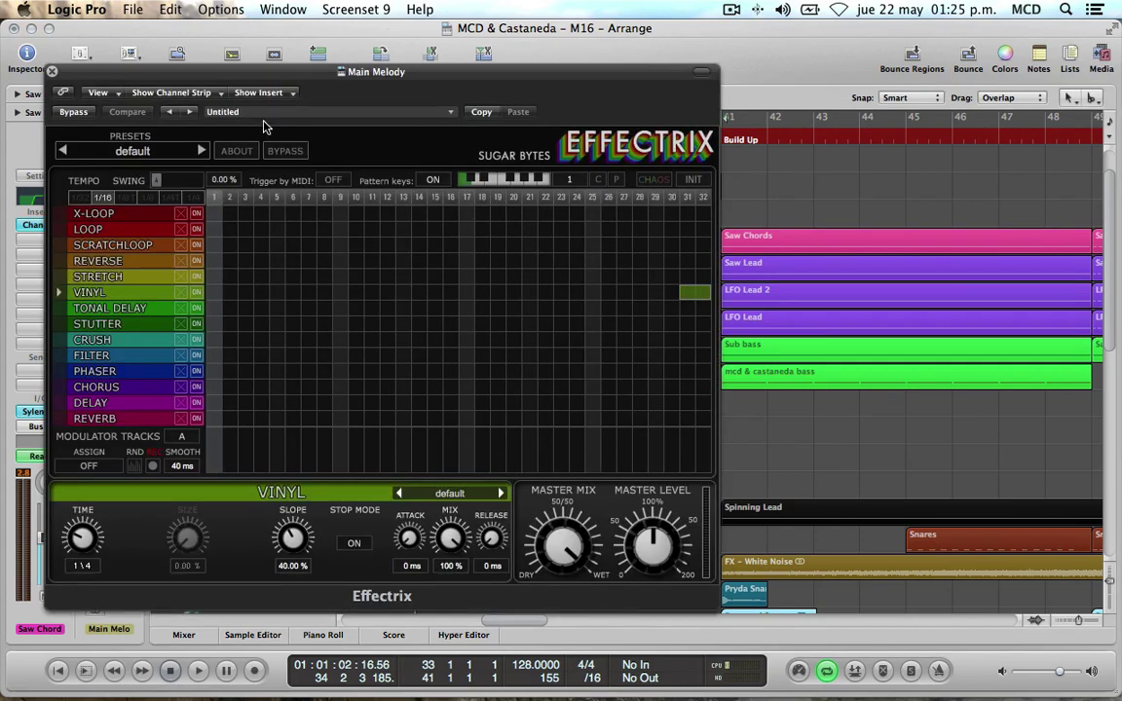
key(space)
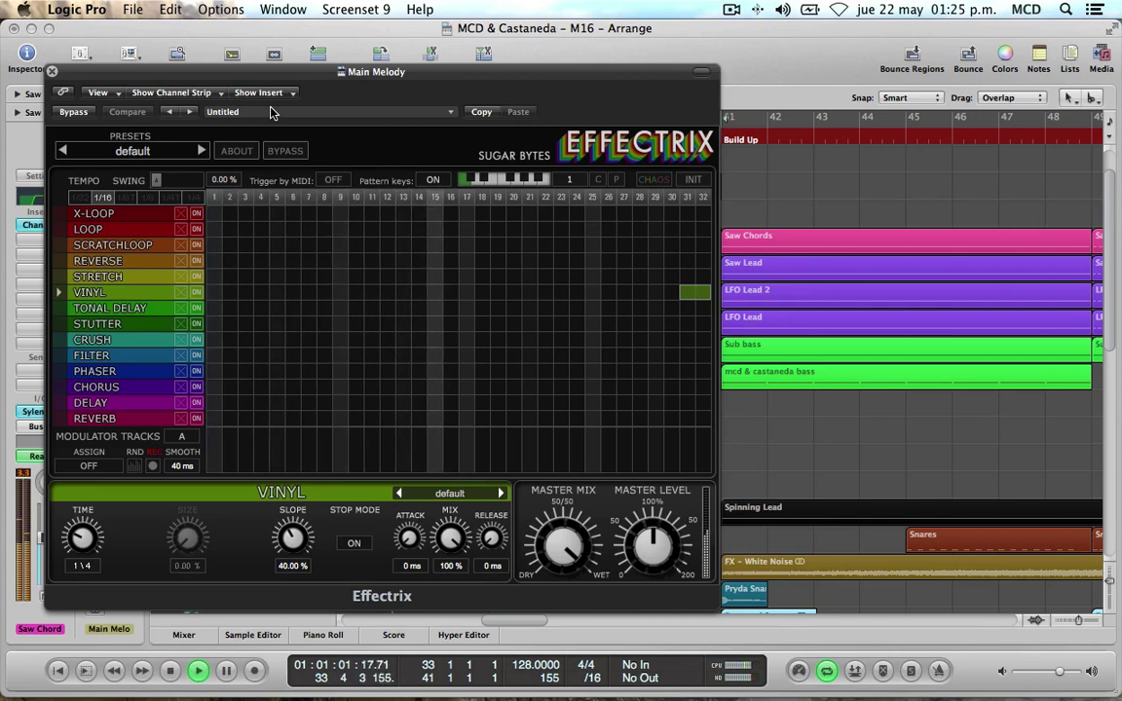
key(space)
click(54, 73)
Step: Solo Saw Lead, LFO Lead 2 and LFO Lead alongside Saw Chords and select their four regions at bar 33
click(236, 261)
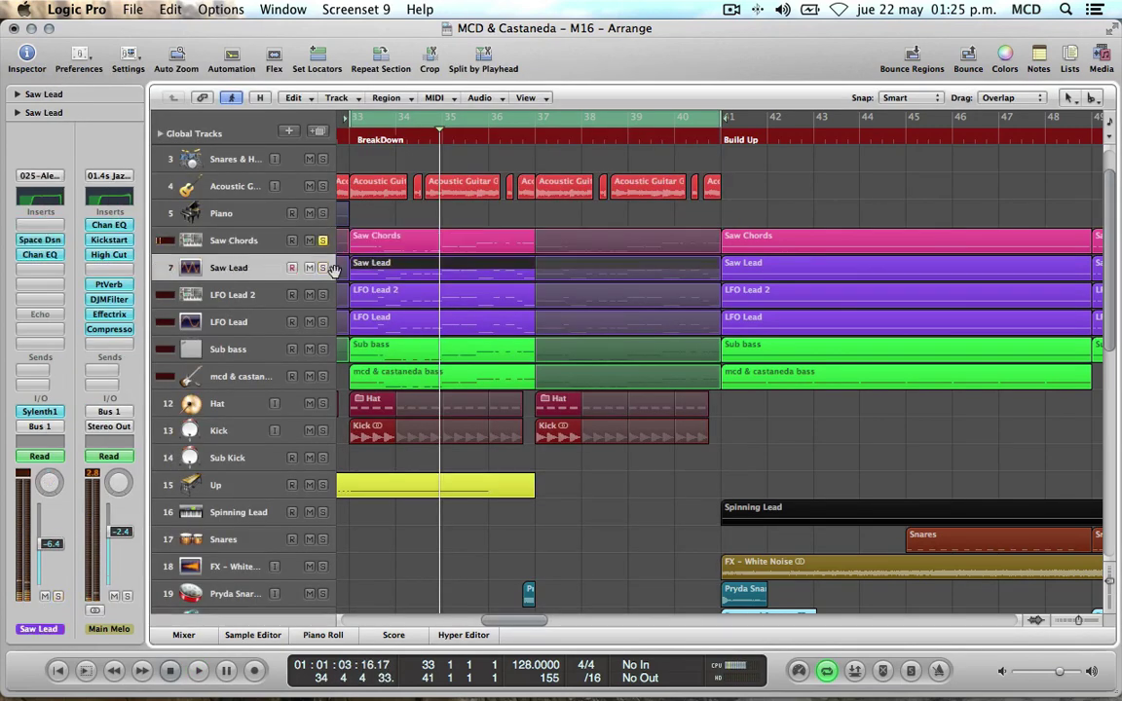
click(326, 322)
drag(379, 203, 444, 326)
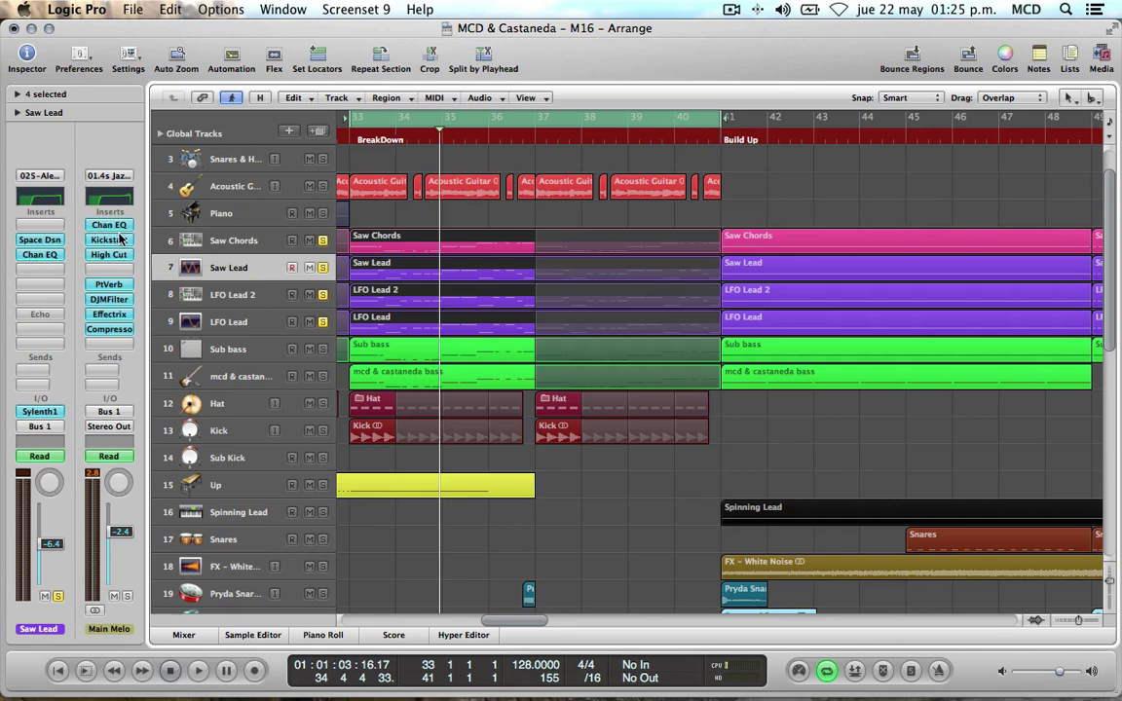
Step: Examine the Main Melody bus's Compressor, Effectrix, PlatinumVerb and Kickstart effects, closing each window
click(109, 329)
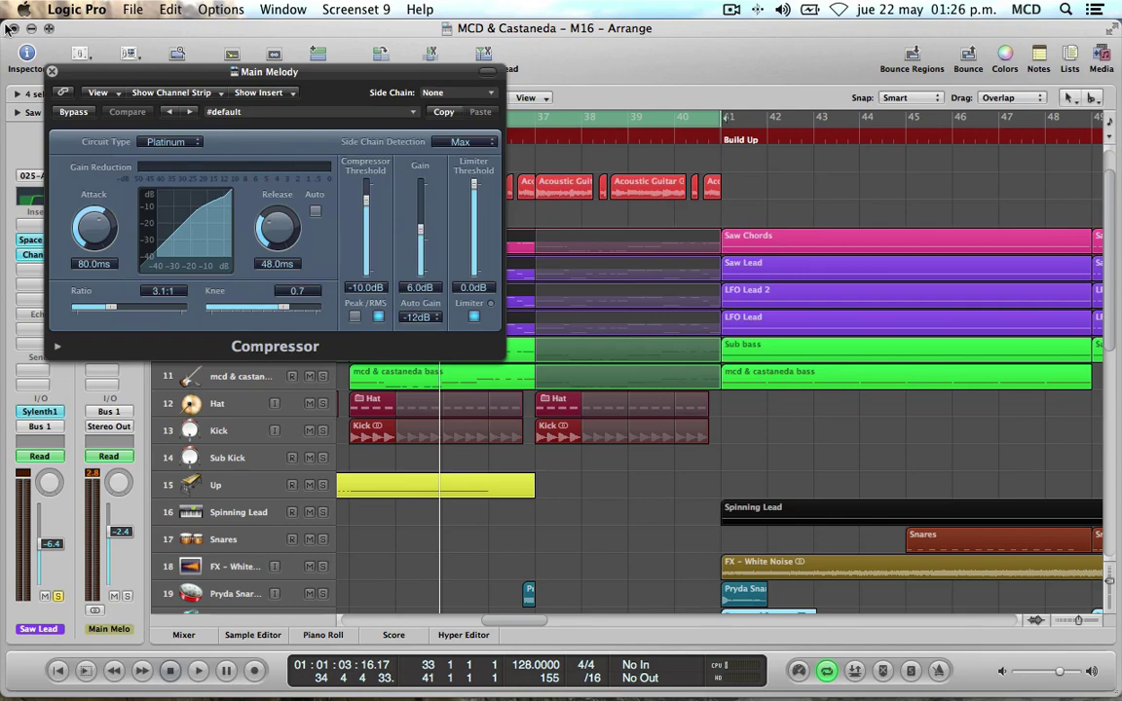
click(51, 71)
click(122, 315)
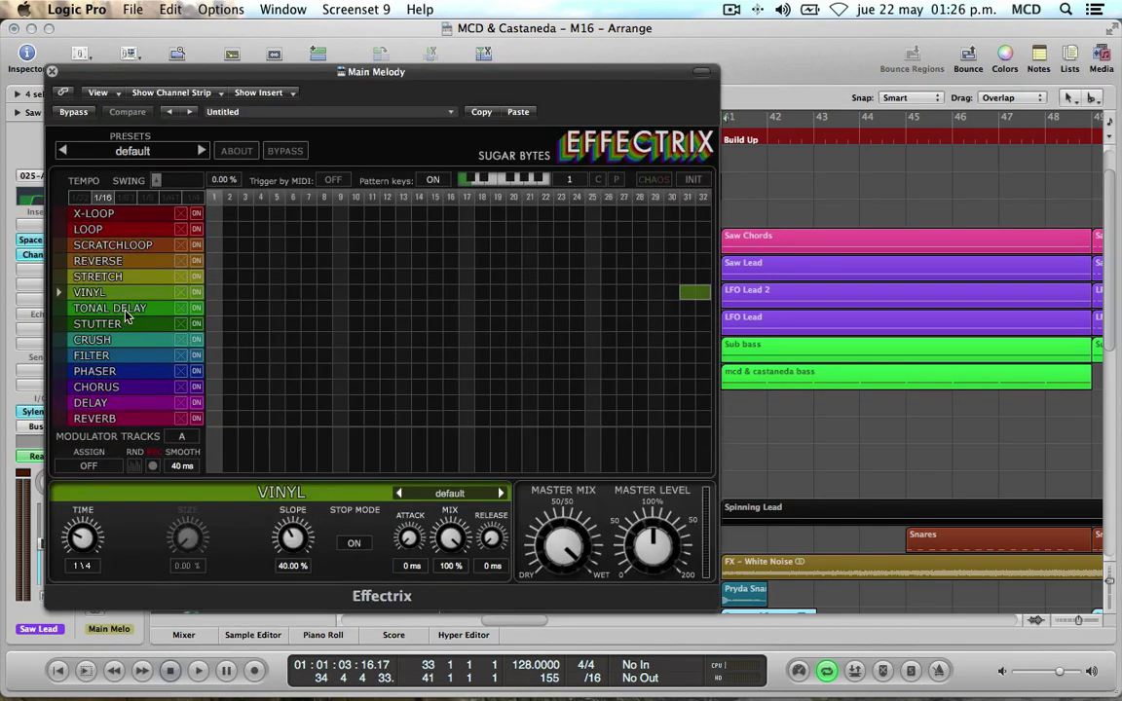
click(53, 72)
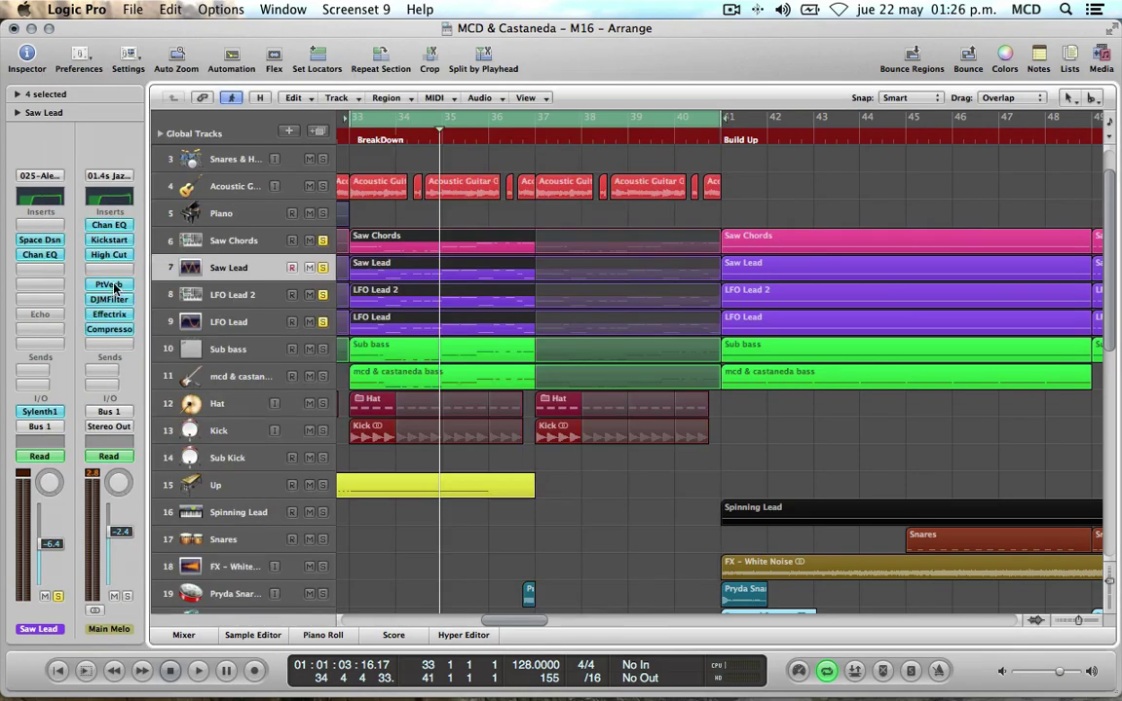
click(113, 286)
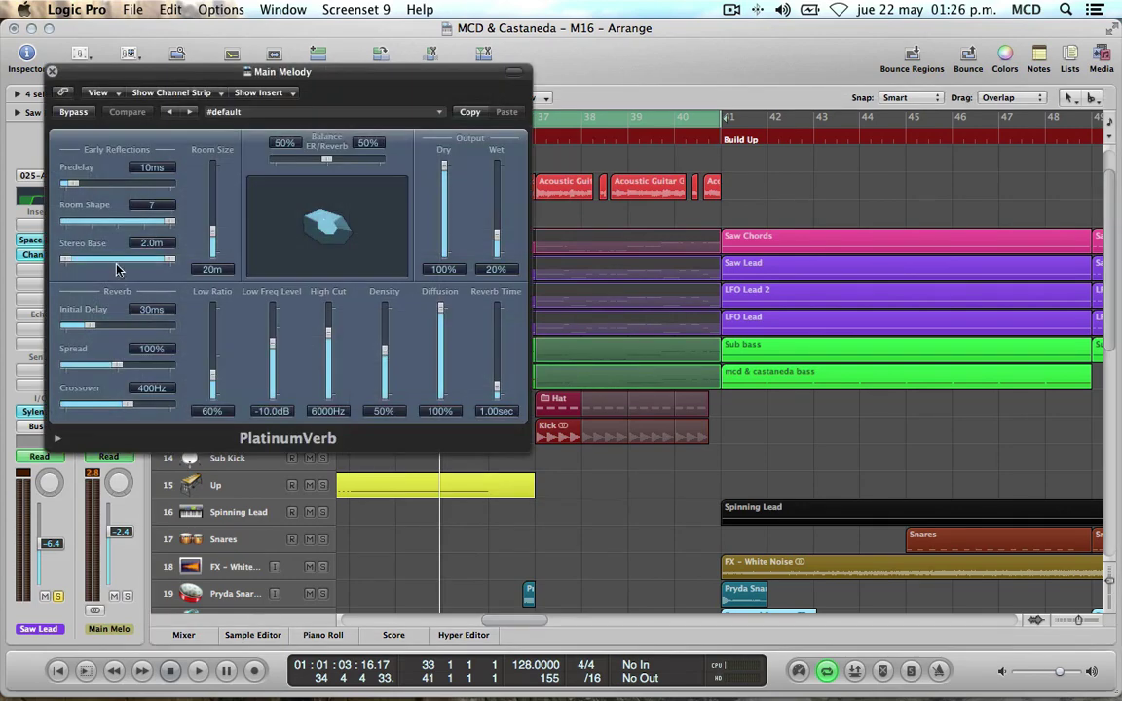
click(53, 72)
click(110, 239)
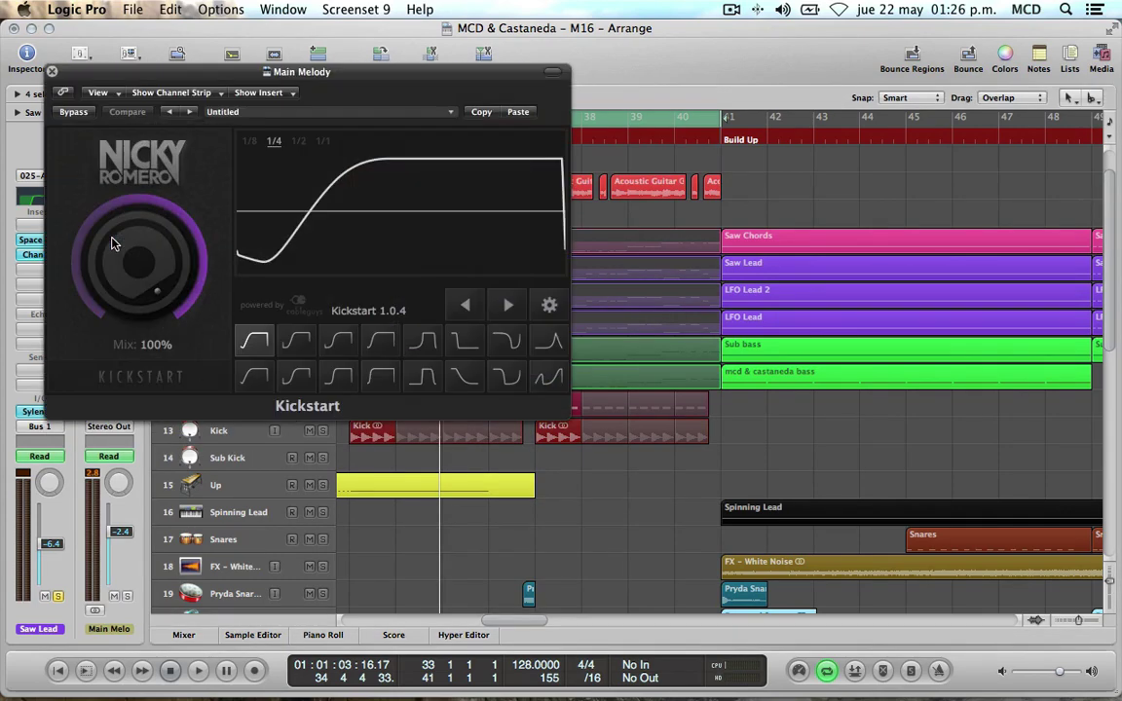
click(52, 72)
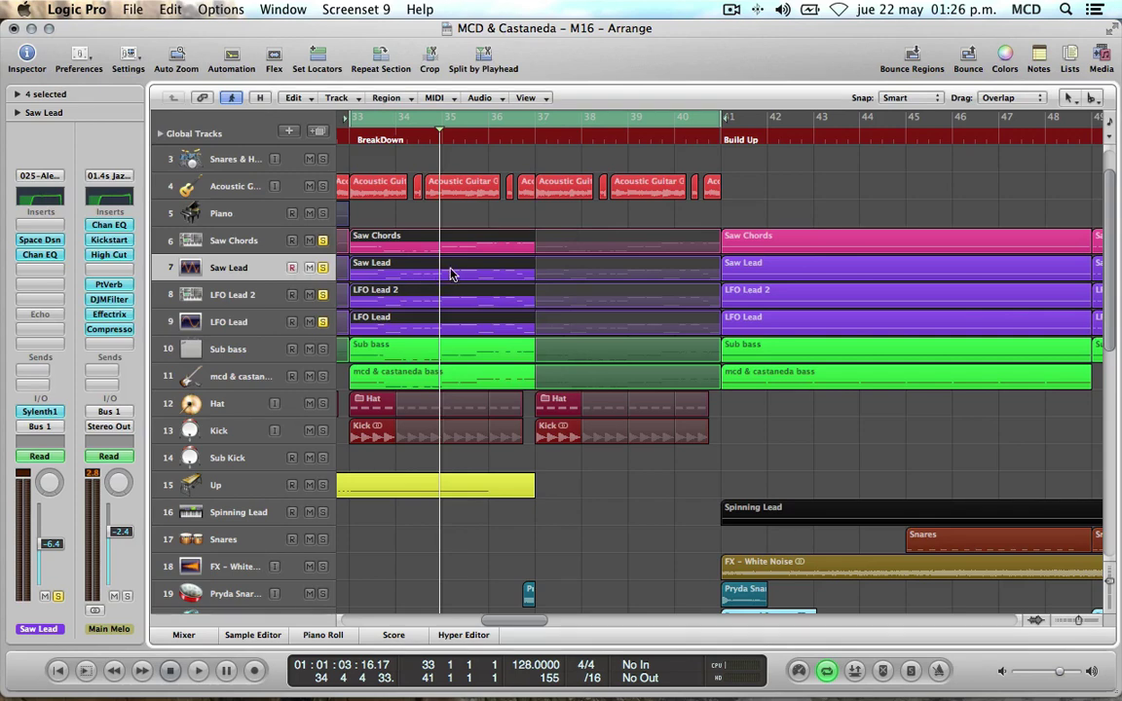
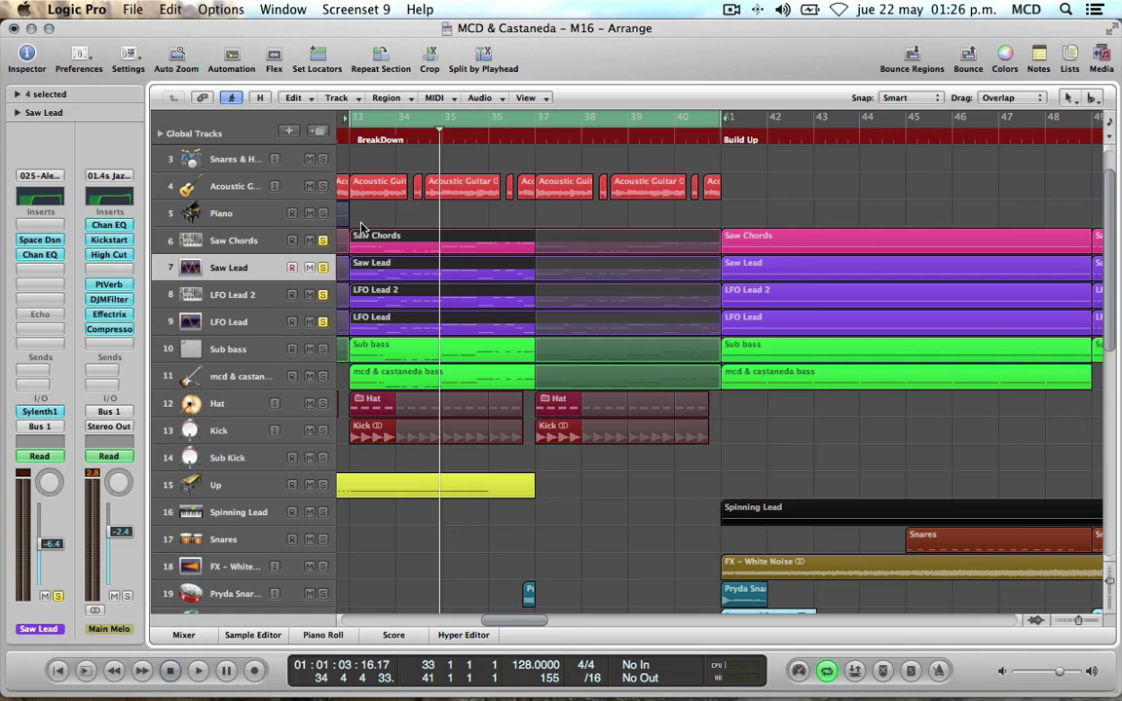
Step: Review the Saw Chords, Saw Lead, LFO Lead 2 and LFO Lead channel strips, and turn off solo on all four tracks
click(222, 248)
click(228, 271)
click(232, 297)
click(236, 323)
click(244, 294)
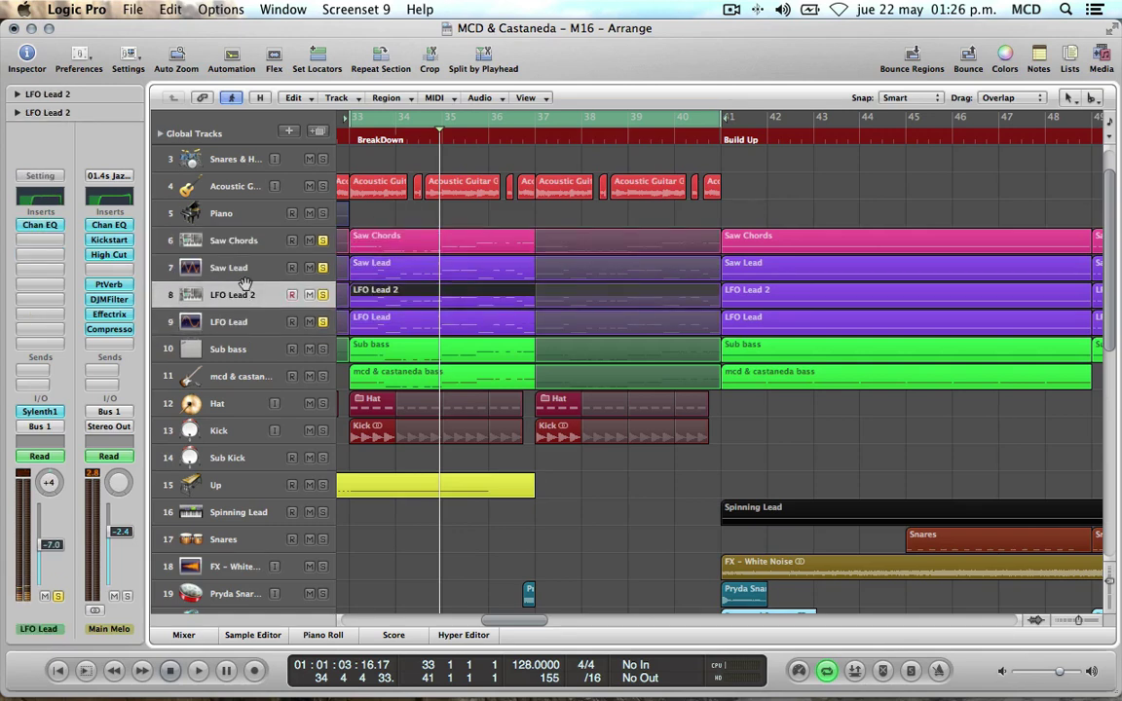
click(245, 266)
click(255, 249)
click(376, 220)
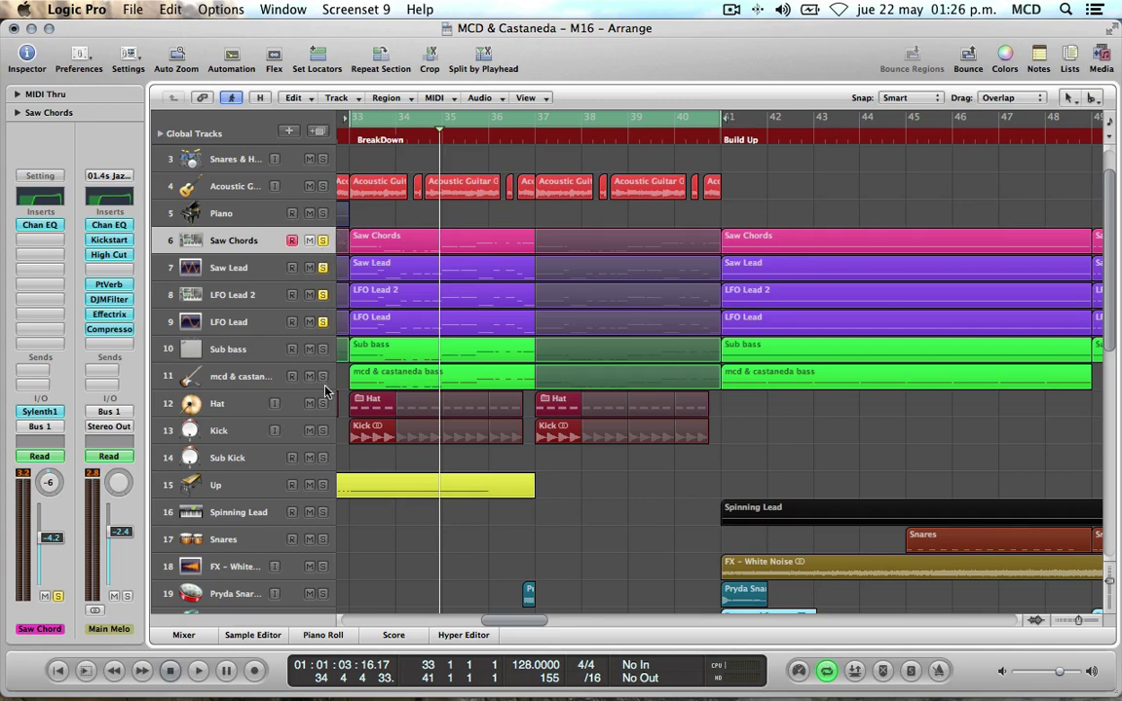
click(323, 323)
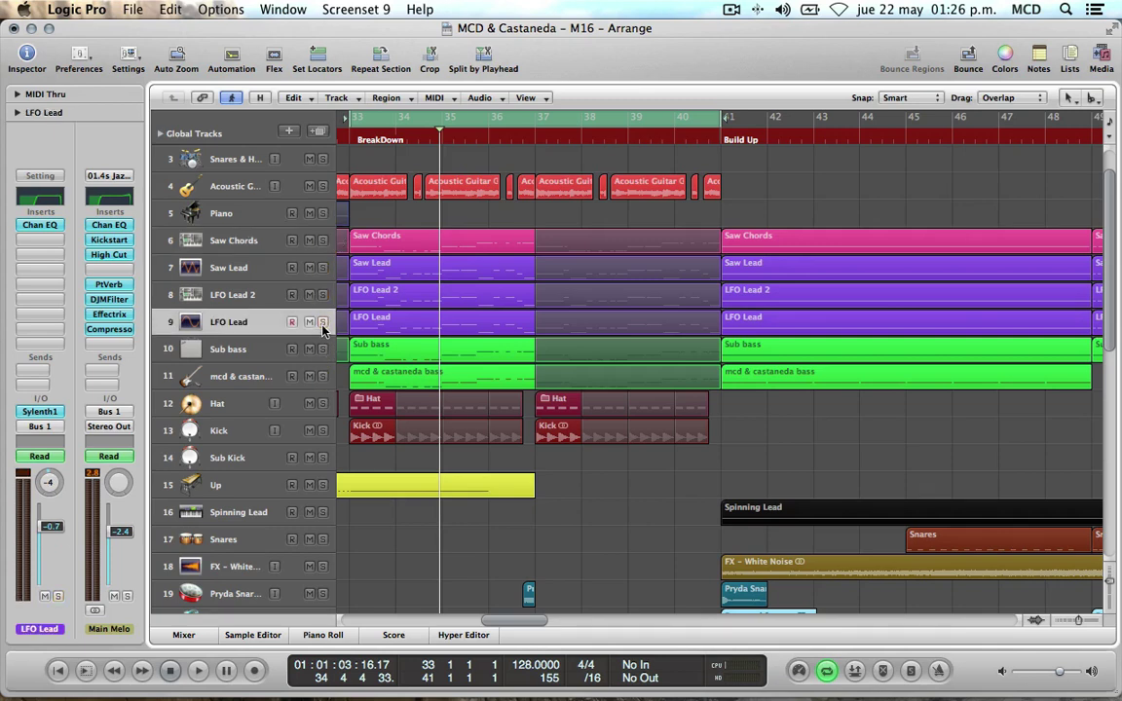
Step: Play the full mix into the BreakDown with the cycle off, stop playback and turn the cycle range back on
scroll(480, 159, left, 5)
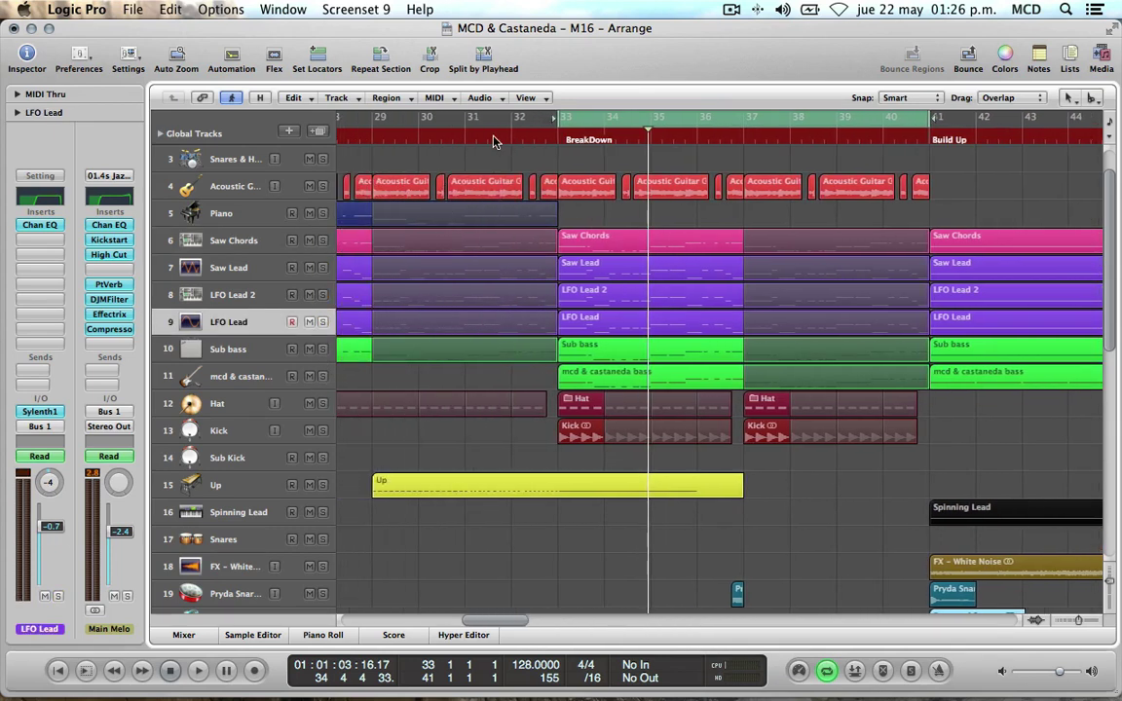
double_click(490, 124)
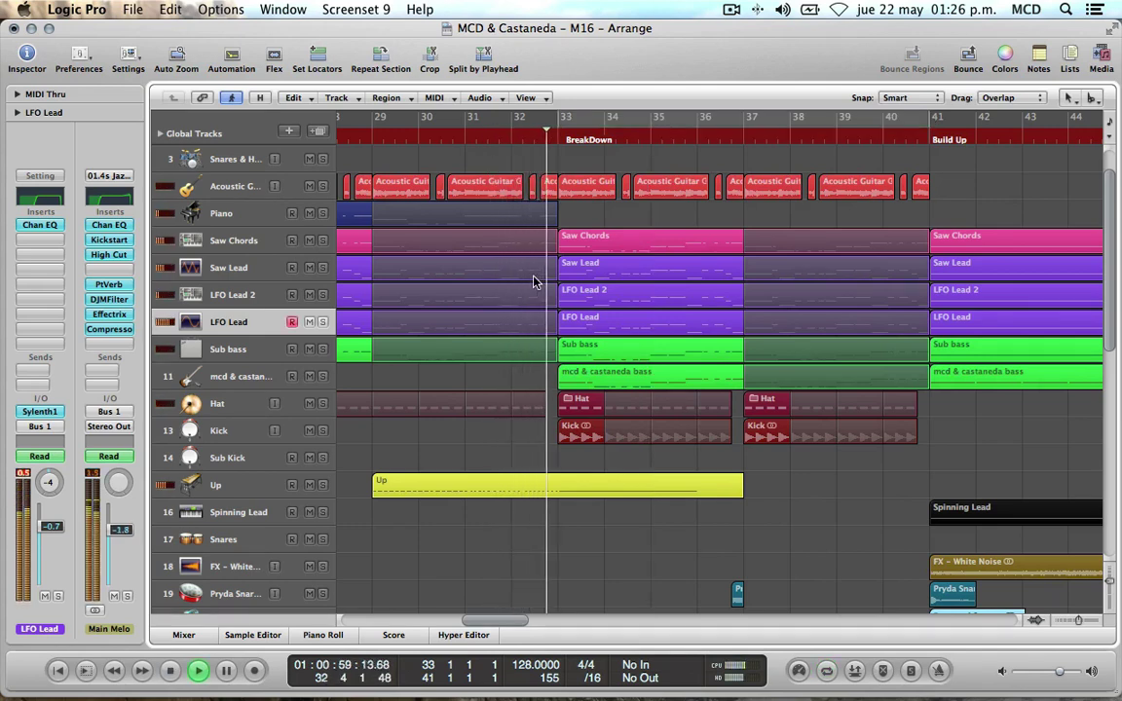
scroll(536, 245, right, 3)
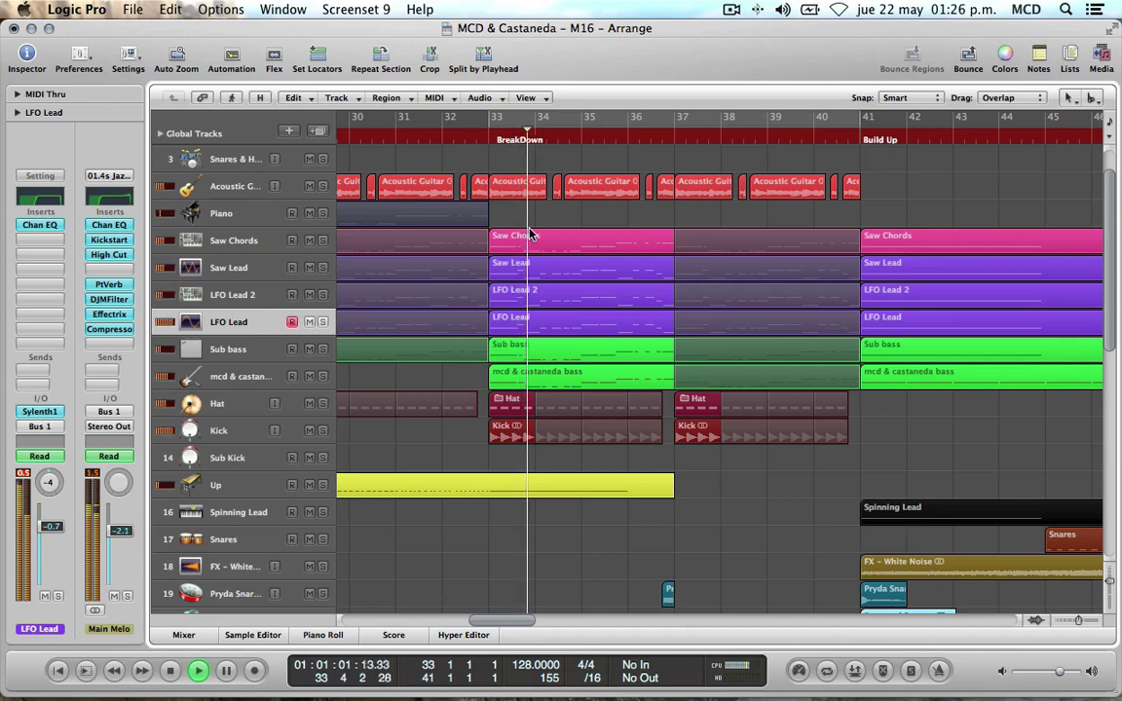
key(space)
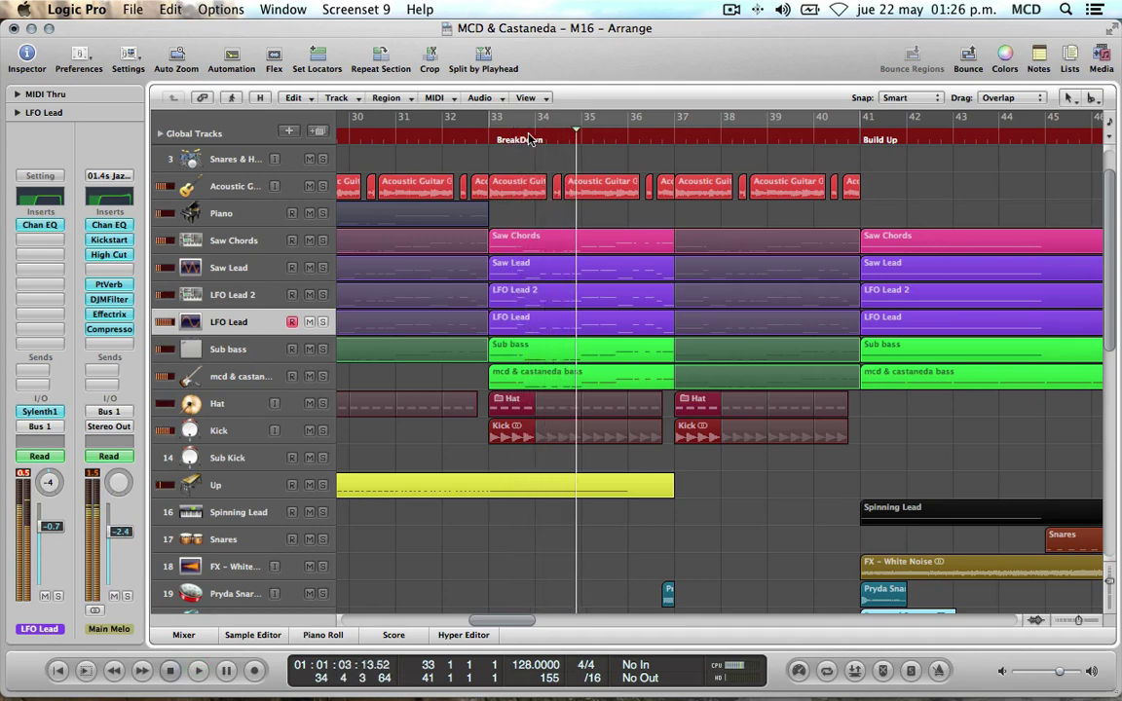
click(532, 119)
Step: Solo the Kick track, play it over the BreakDown cycle range and stop playback
scroll(539, 230, down, 3)
scroll(538, 230, down, 1)
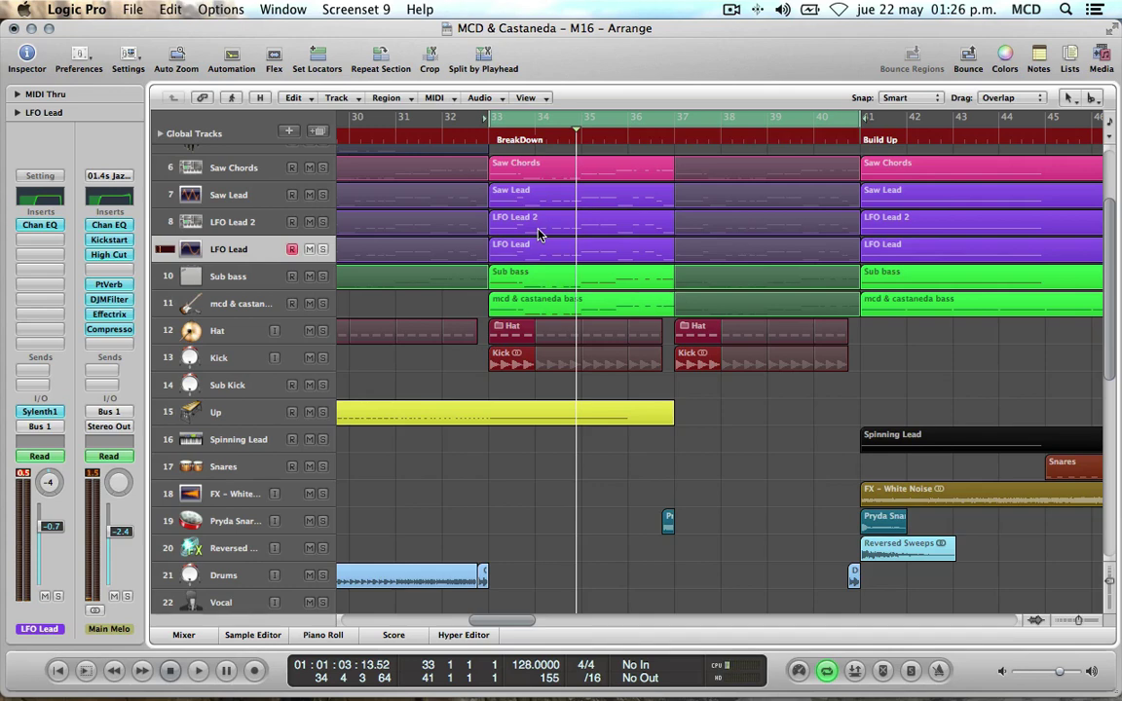
scroll(539, 233, up, 1)
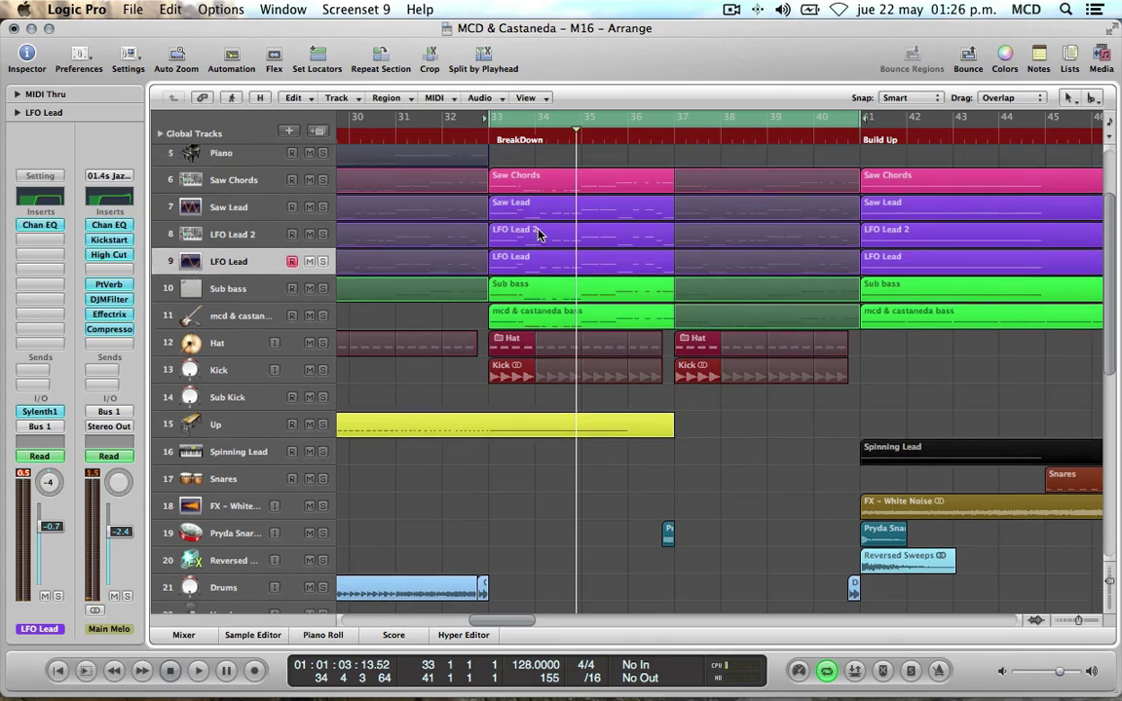
click(219, 289)
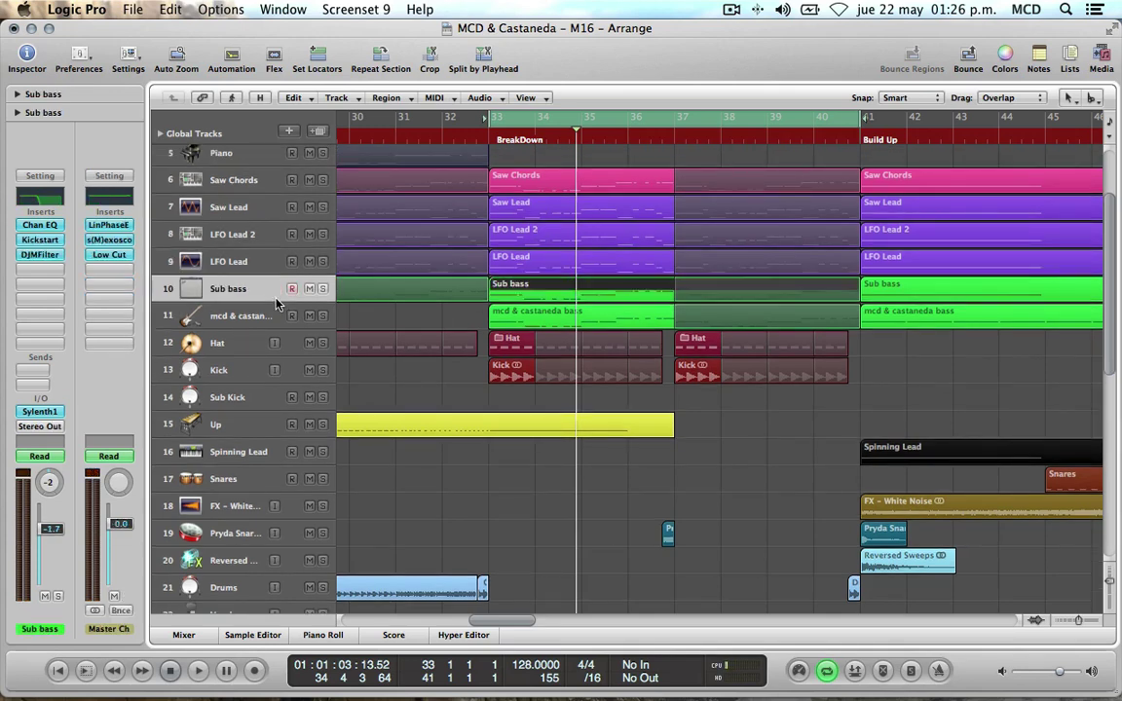
click(322, 370)
key(space)
click(253, 373)
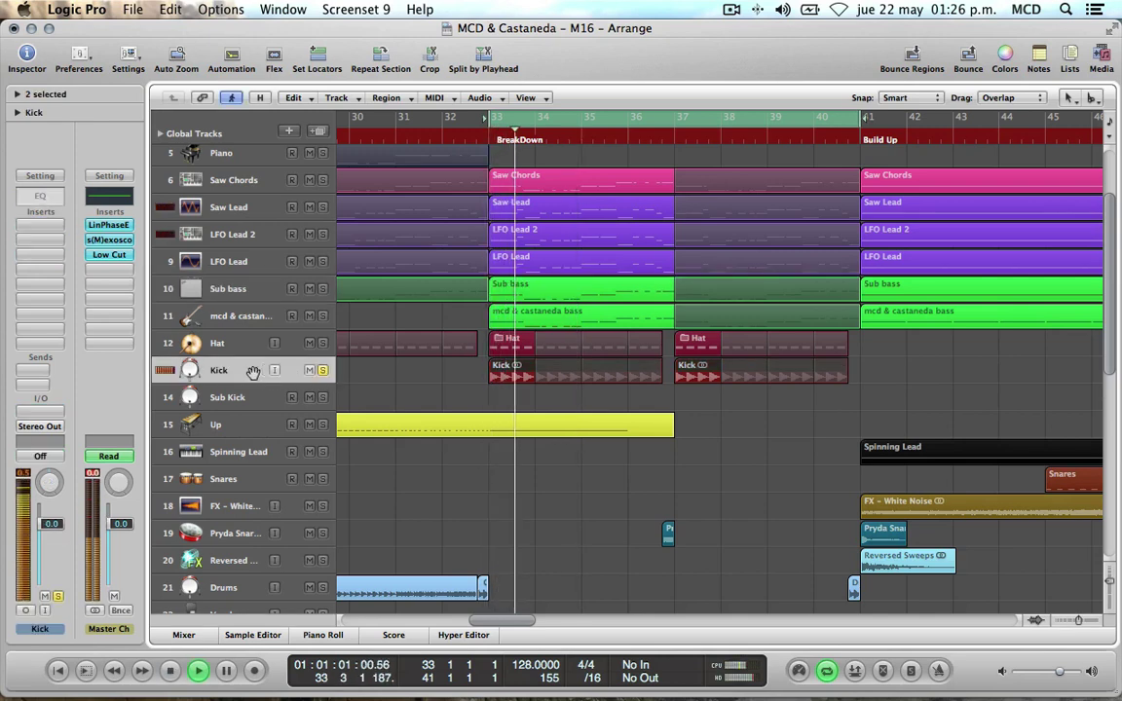
click(474, 371)
scroll(408, 421, right, 2)
scroll(408, 421, up, 1)
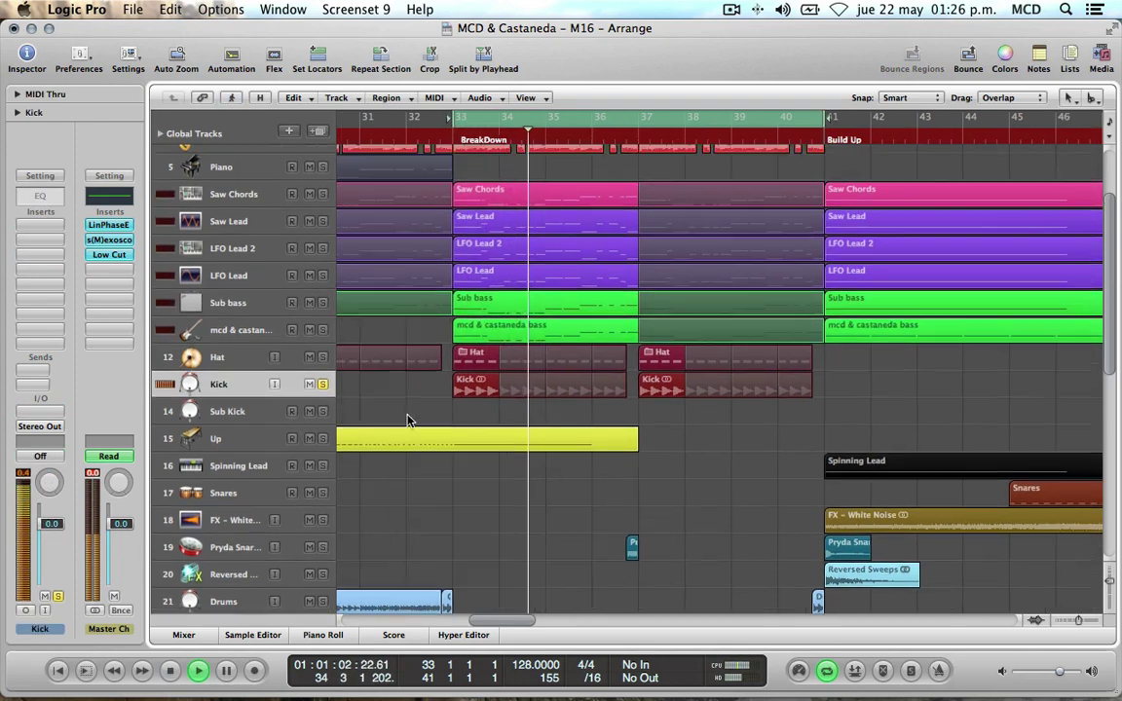
scroll(408, 420, up, 2)
scroll(408, 421, right, 3)
scroll(409, 421, down, 9)
scroll(409, 421, up, 6)
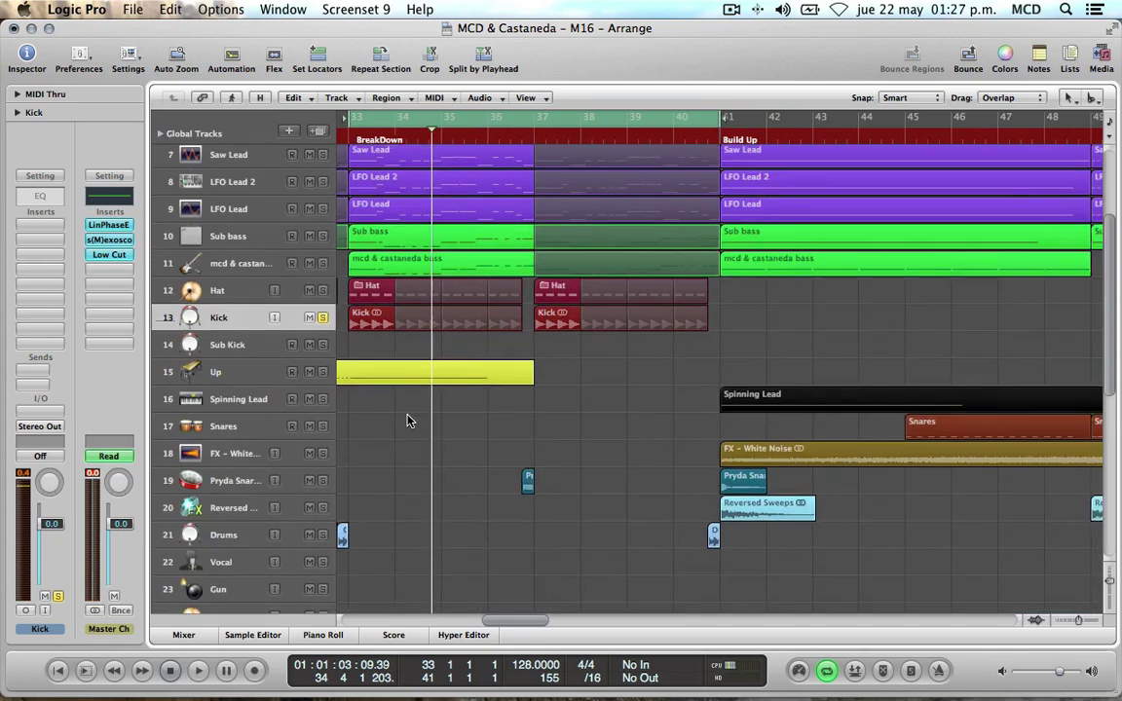
scroll(408, 421, left, 3)
Step: Solo the mcd & castaneda bass track instead of the Kick, select it and play the cycle range
click(323, 264)
click(323, 318)
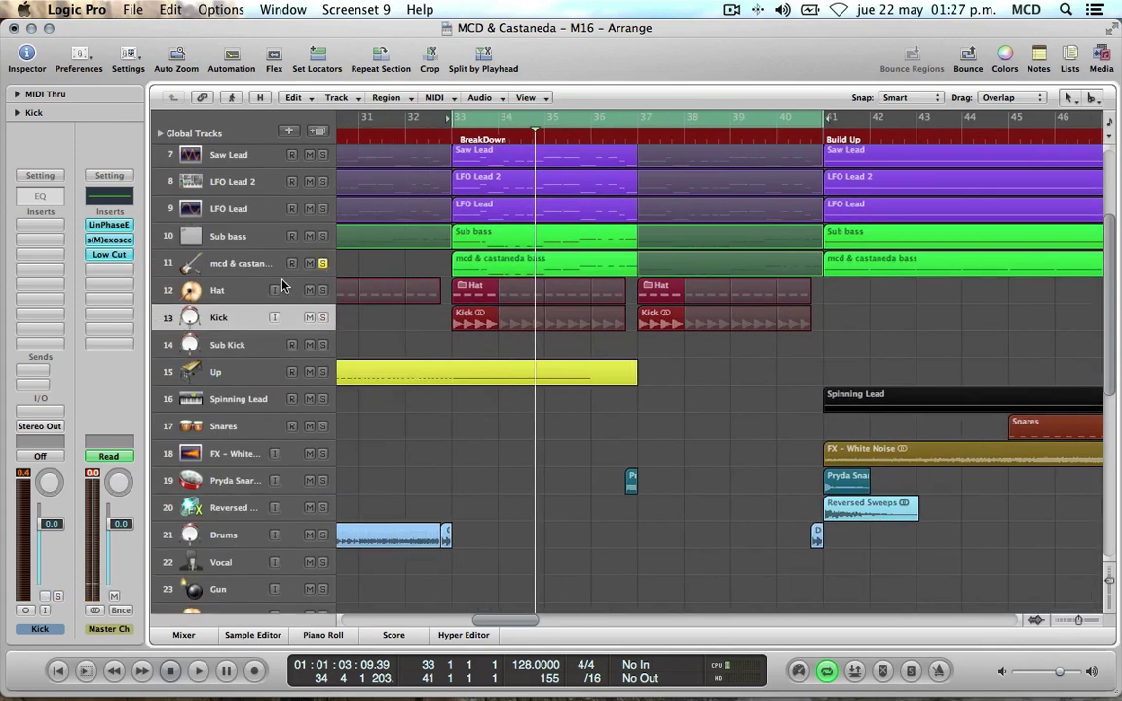
click(252, 264)
scroll(379, 240, right, 3)
scroll(376, 240, up, 2)
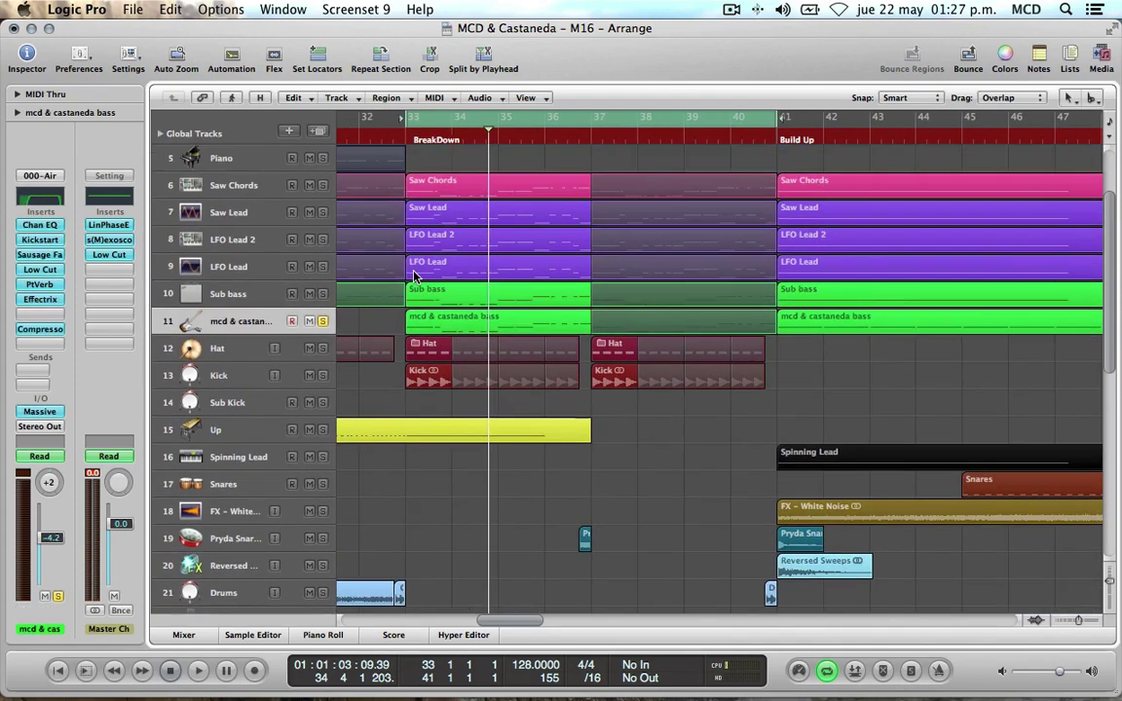
key(space)
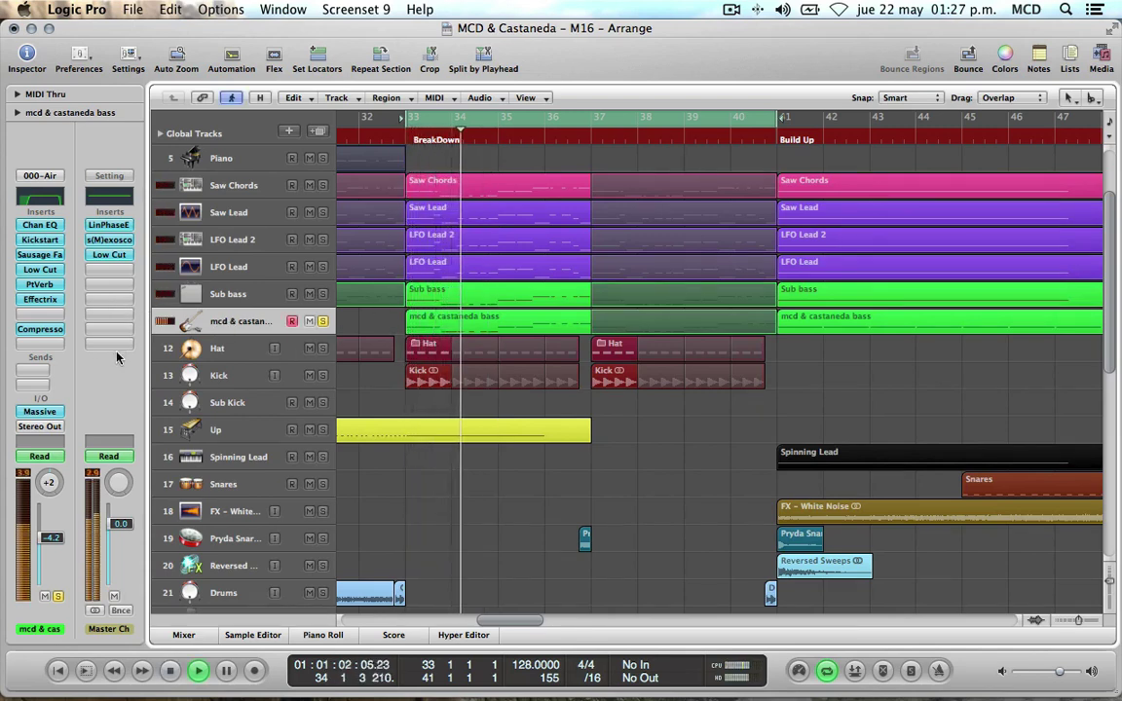
Step: Examine the notes of the mcd & castaneda bass region at bar 33 in the Piano Roll and close the editor
double_click(558, 322)
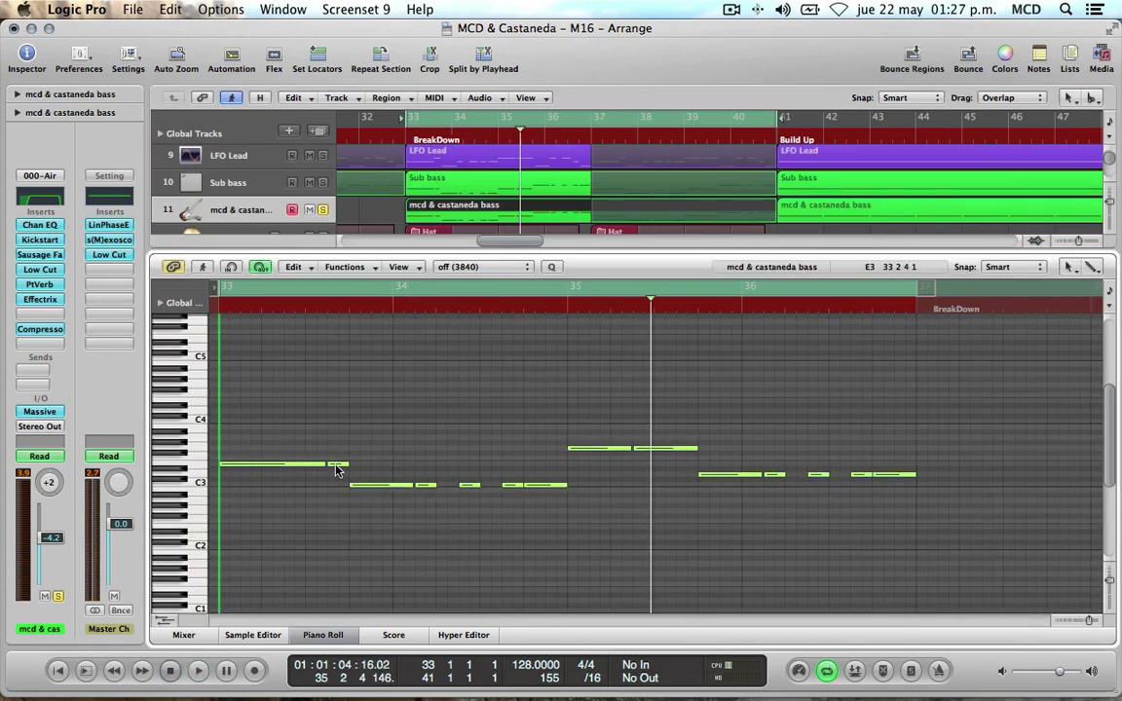
click(588, 451)
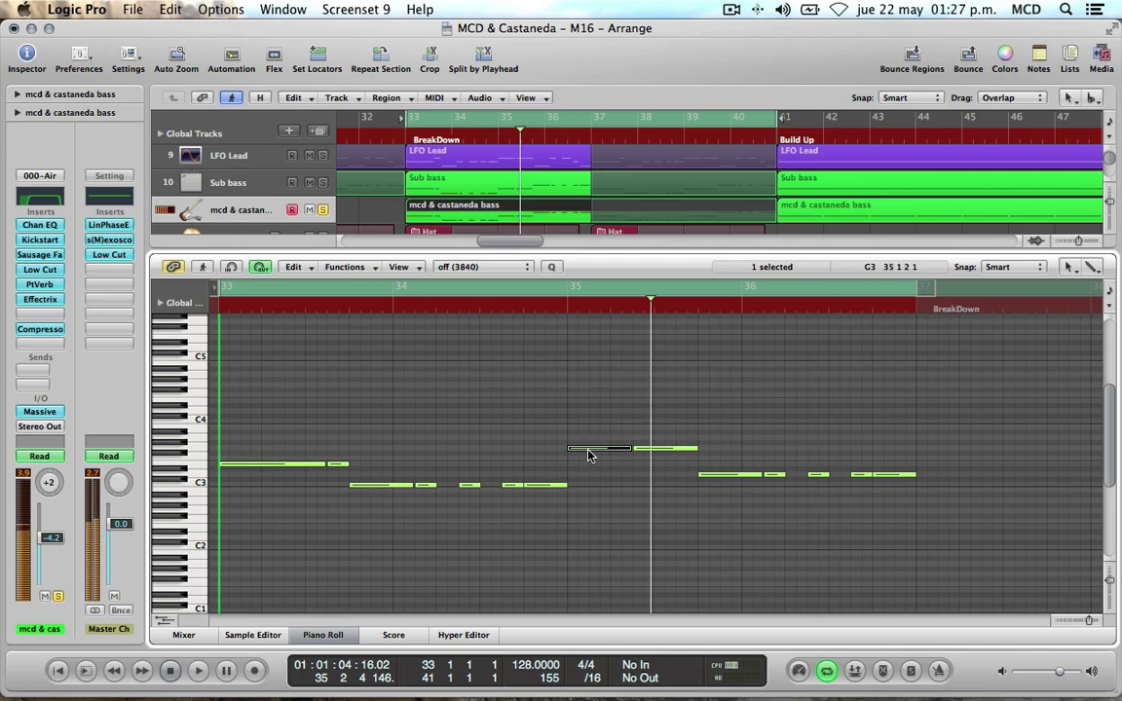
click(726, 477)
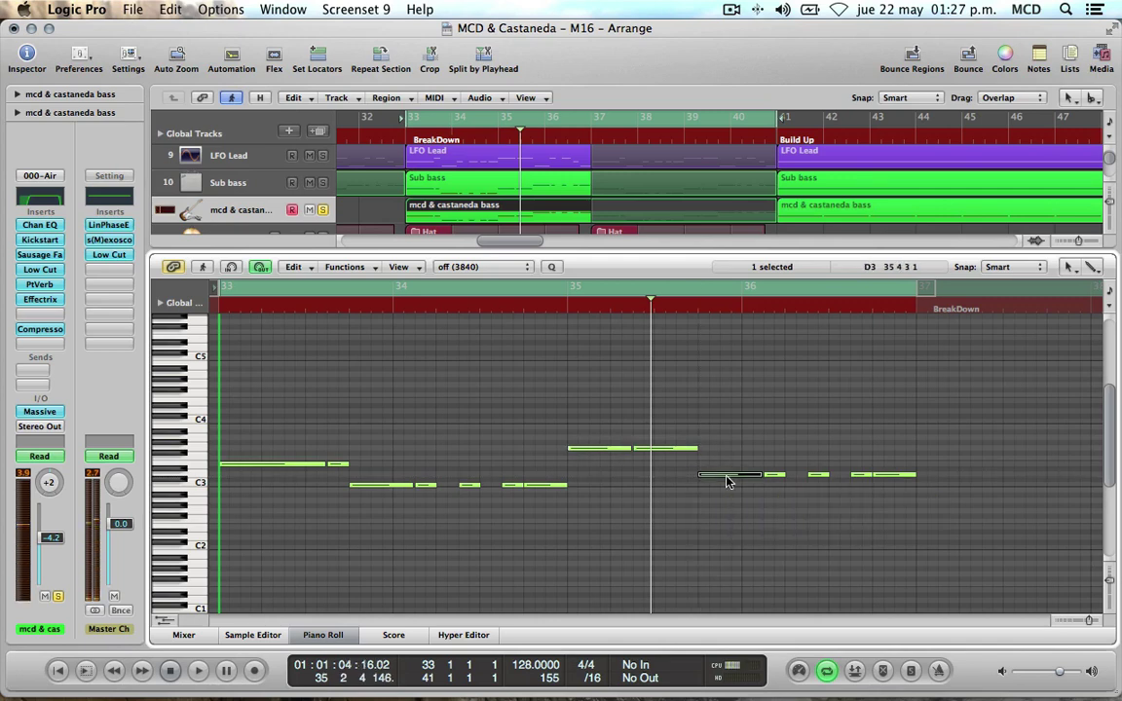
key(p)
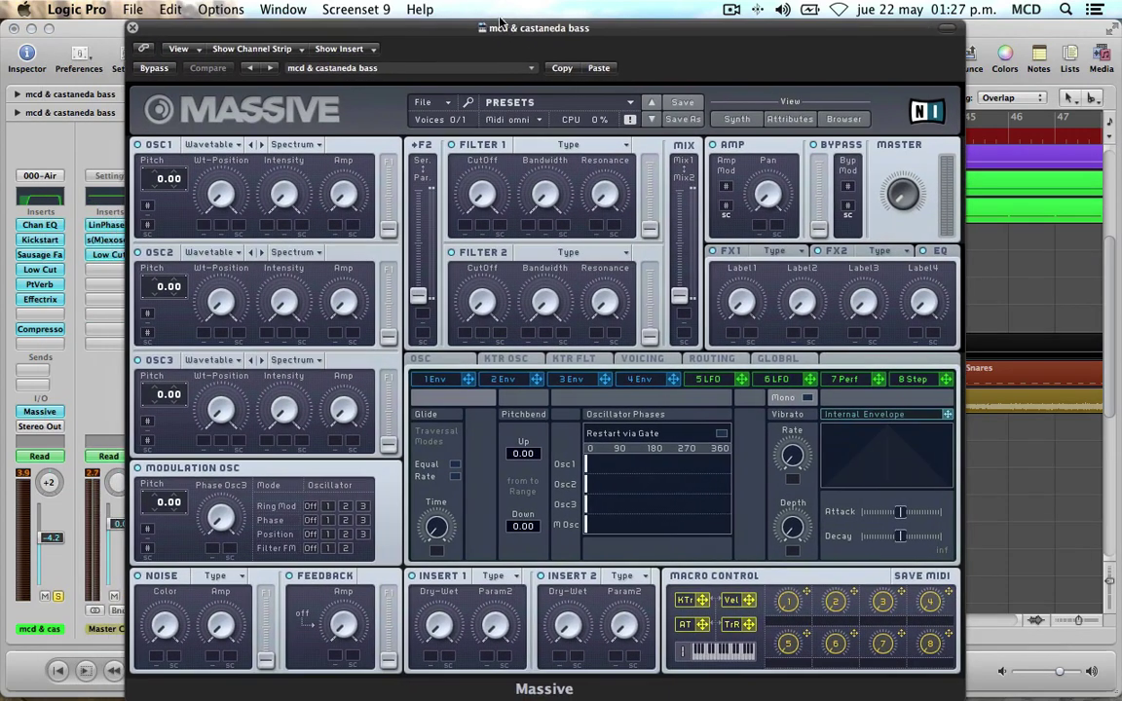
Step: Examine the bass track's Massive instrument and Sausage Fattener effect, closing each window
click(139, 29)
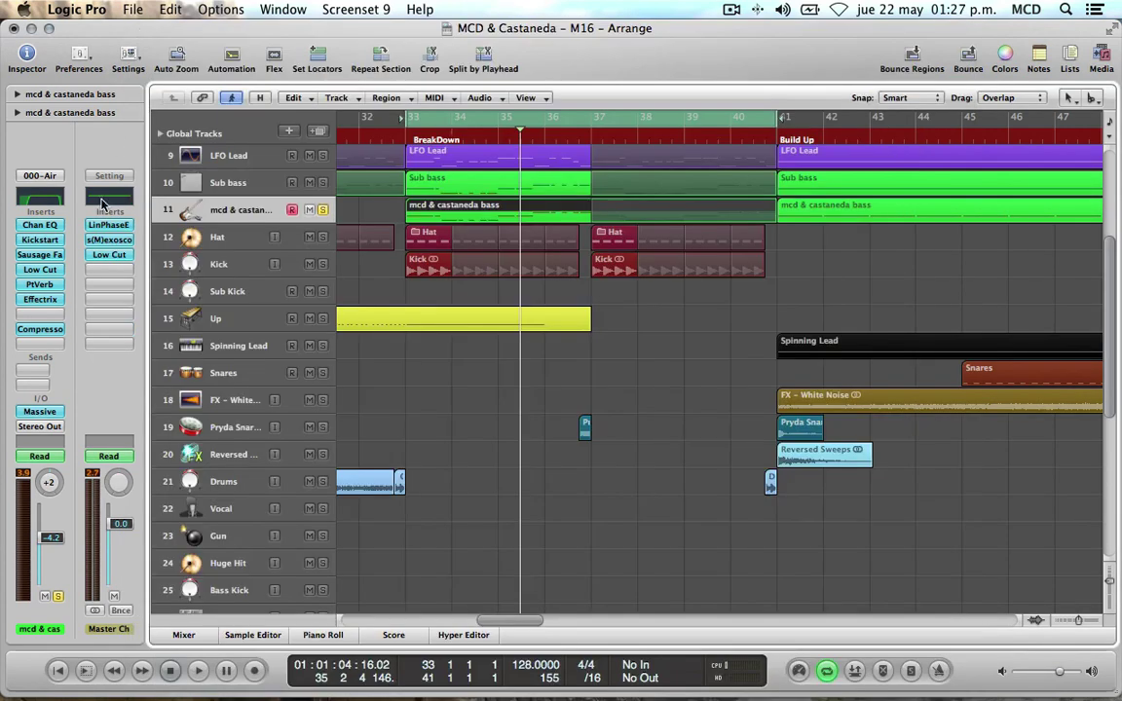
click(43, 255)
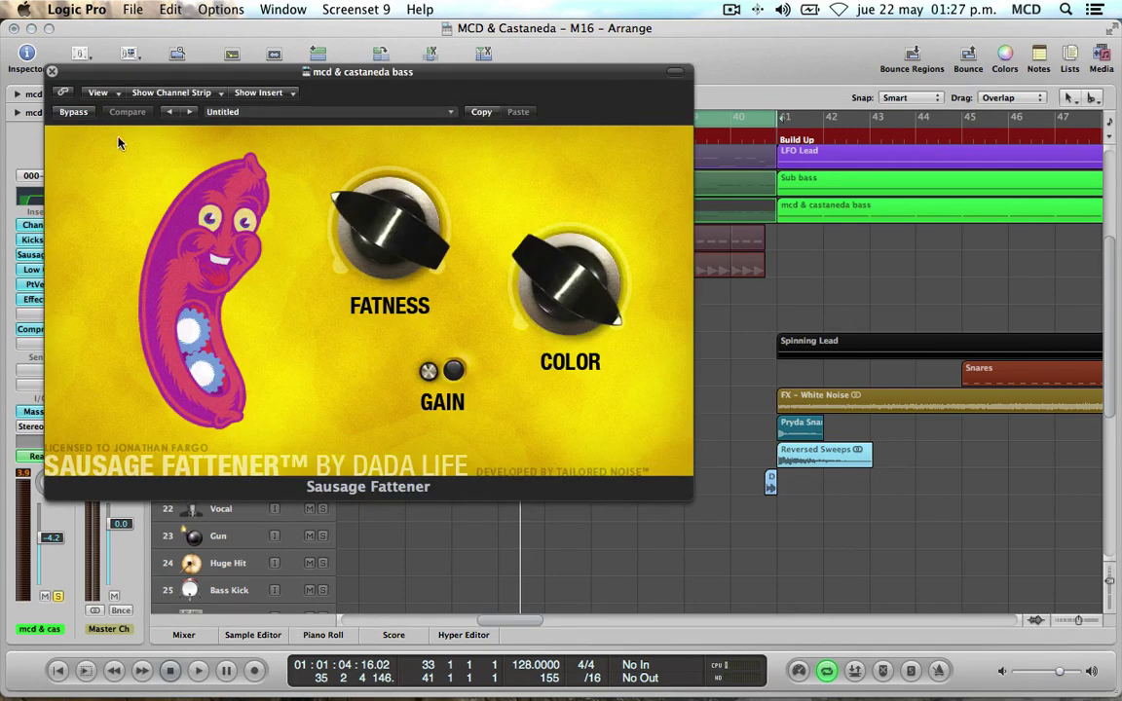
click(53, 73)
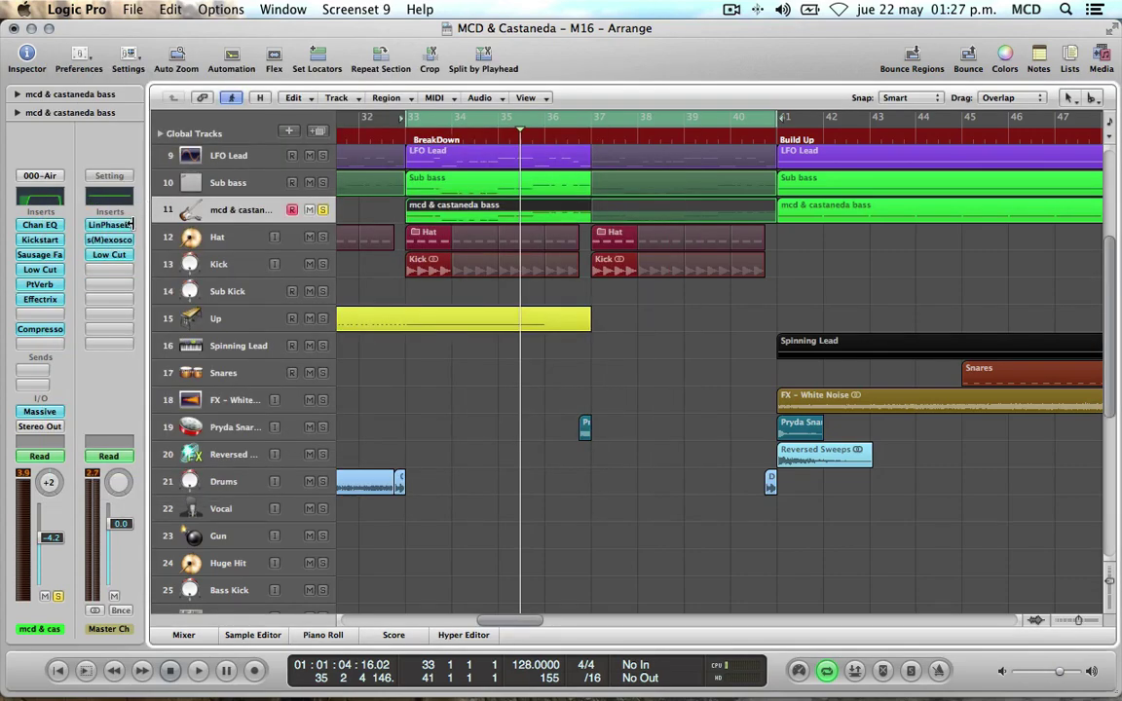
Step: Turn off the bass track's solo, play the BreakDown with all tracks, hide the Inspector and stop playback
scroll(393, 270, up, 2)
scroll(389, 271, right, 1)
click(323, 266)
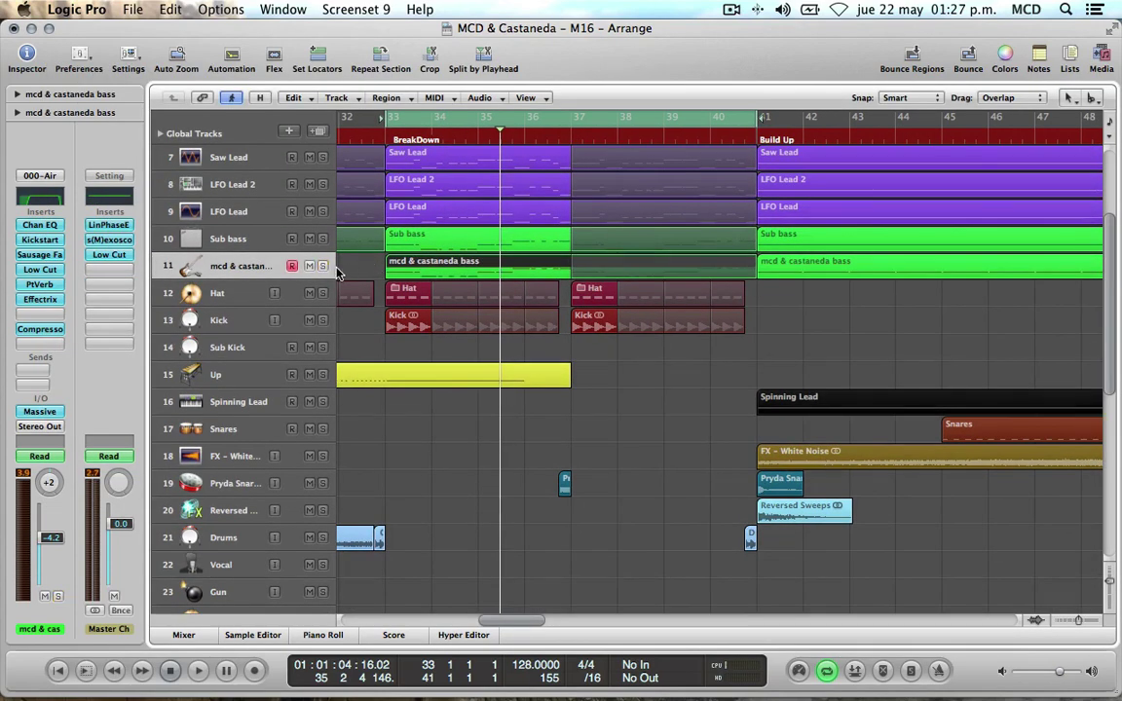
key(space)
scroll(359, 273, up, 5)
scroll(426, 278, right, 5)
scroll(425, 280, up, 1)
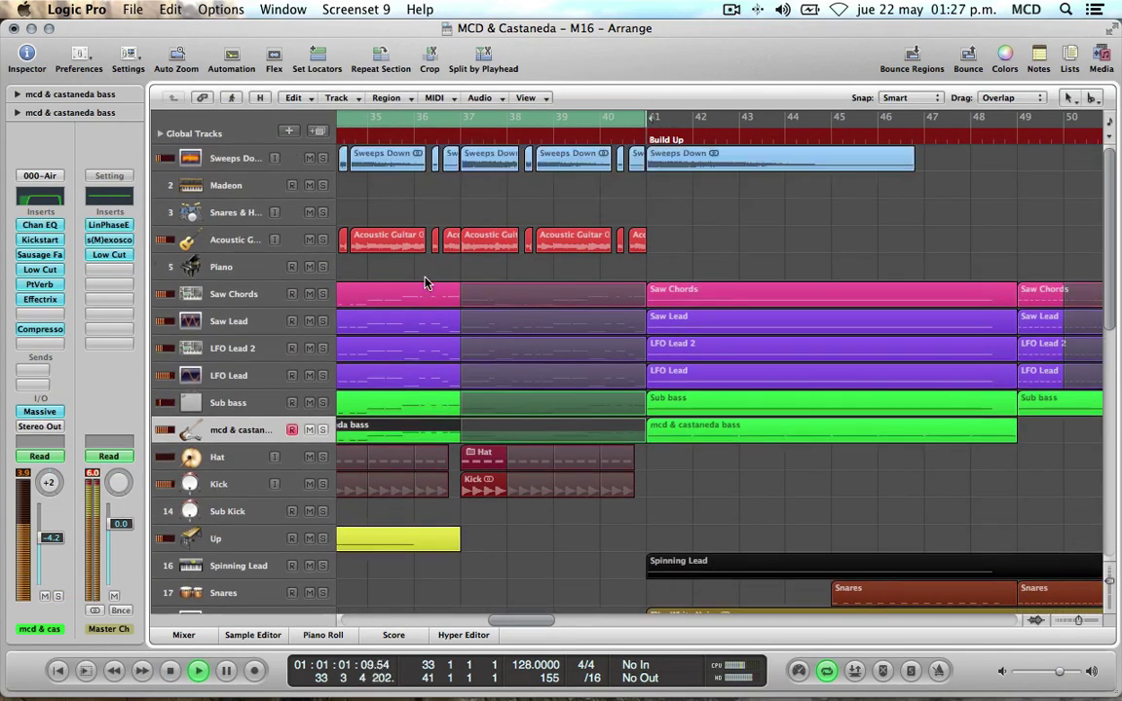
scroll(425, 282, left, 6)
scroll(426, 287, down, 20)
scroll(426, 295, up, 20)
scroll(426, 295, right, 3)
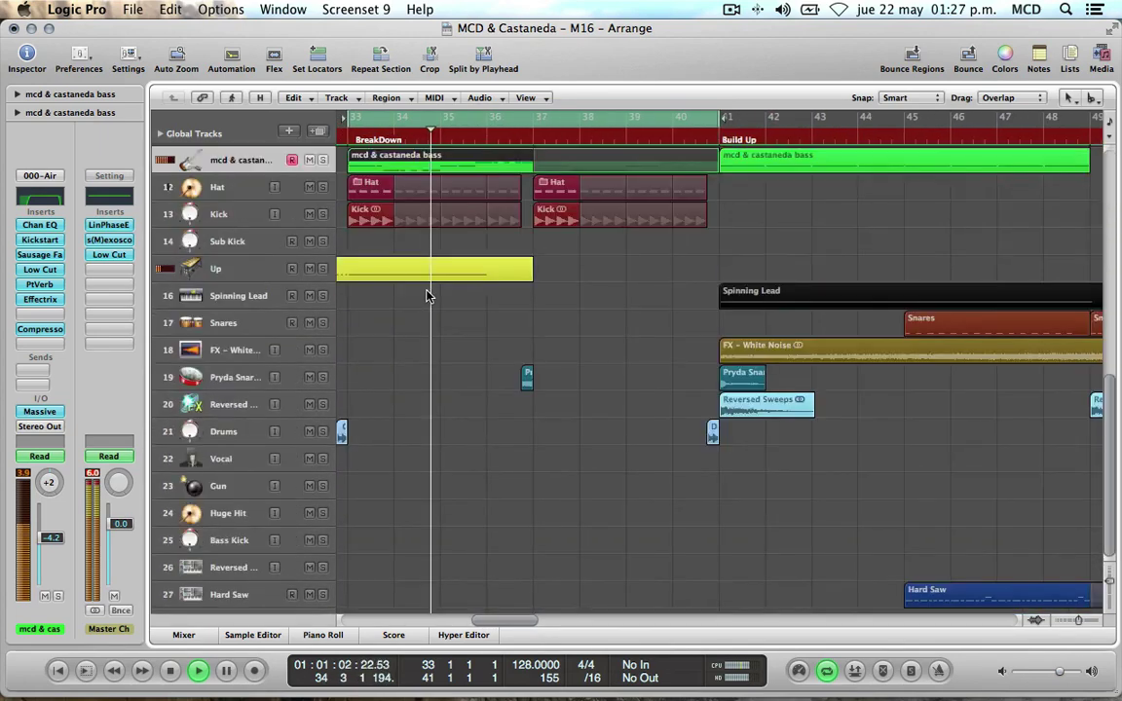
key(i)
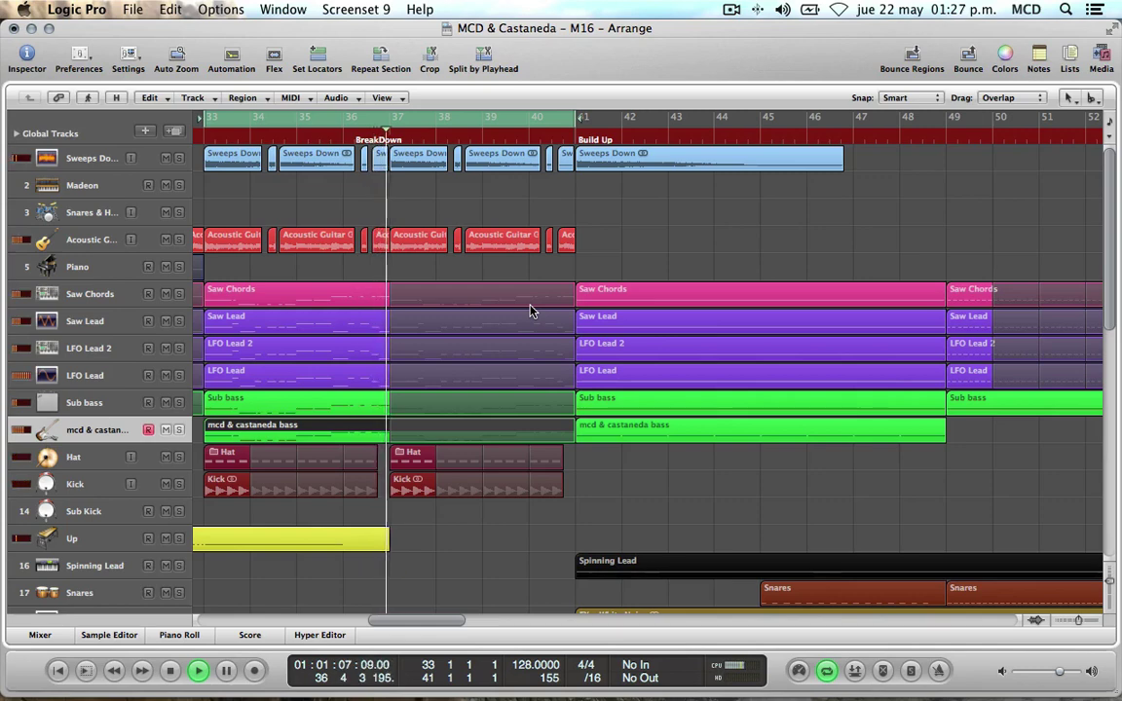
key(space)
Step: Set the cycle range over the Build Up section from bar 41 to bar 57 and show all of its tracks
scroll(618, 320, right, 4)
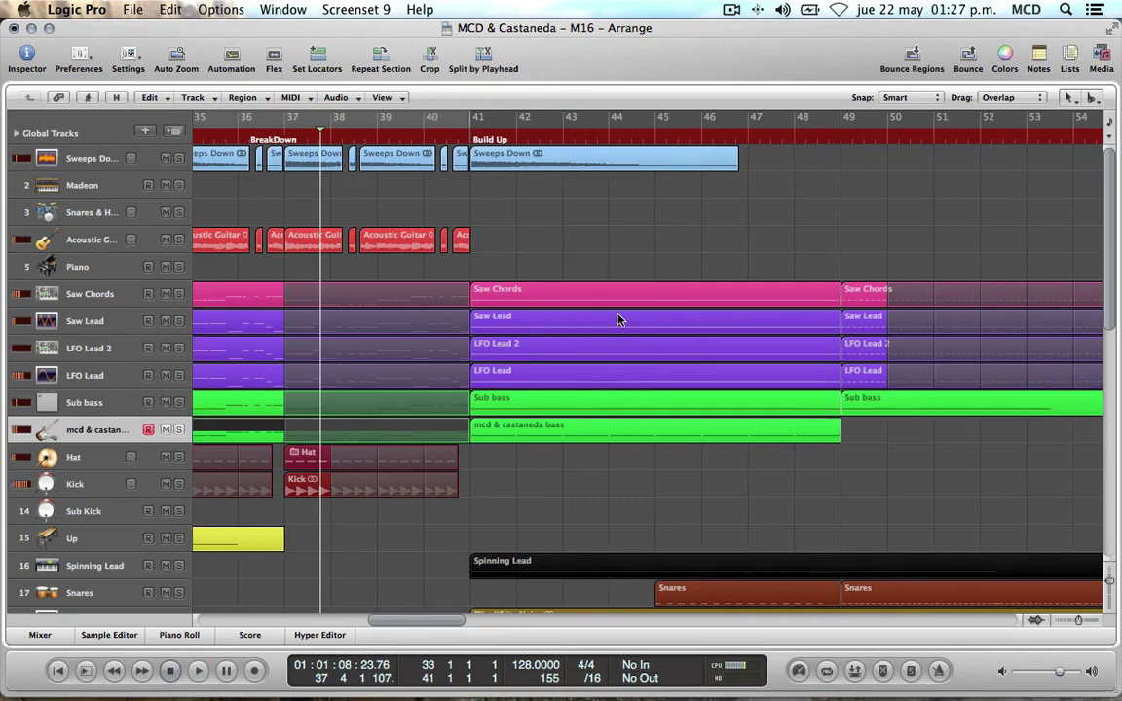
key(ctrl+Left)
scroll(621, 323, down, 2)
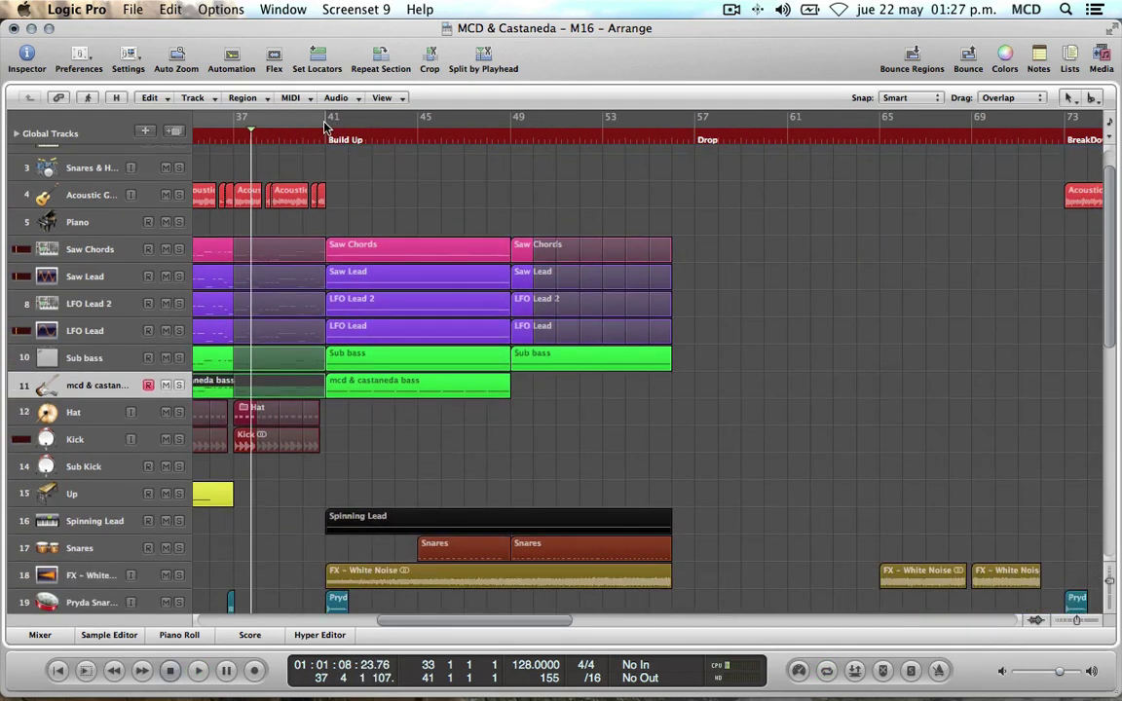
drag(329, 119, 684, 143)
ctrl+alt+click(640, 164)
scroll(640, 164, down, 6)
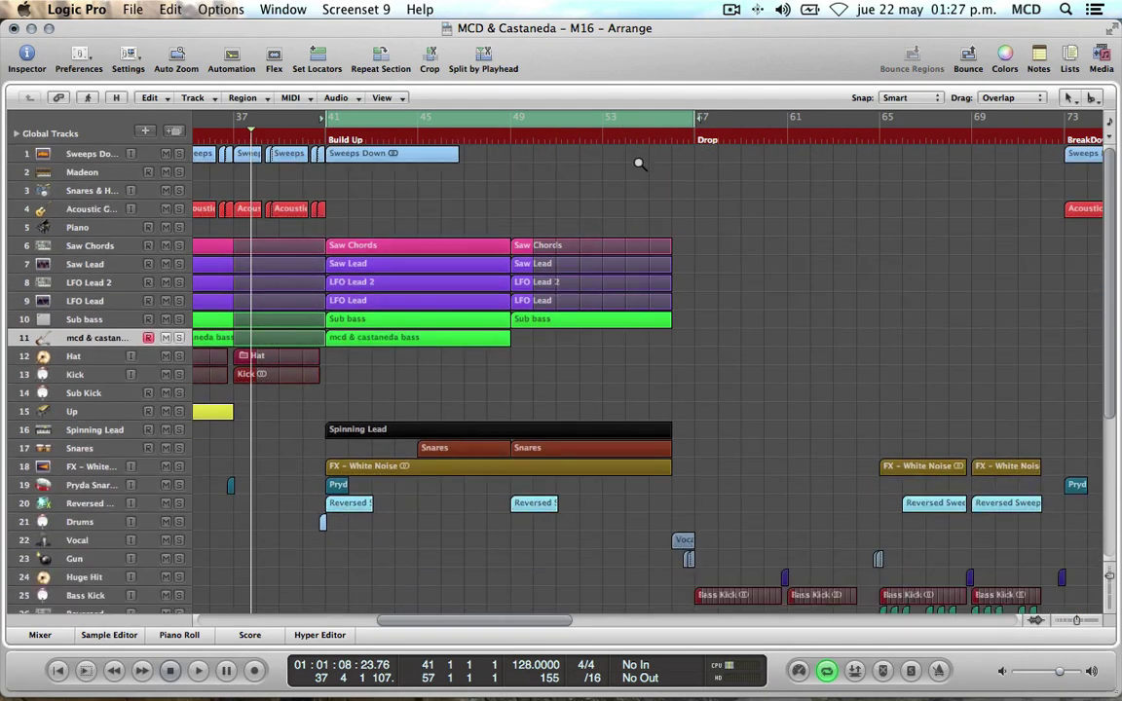
scroll(640, 166, up, 1)
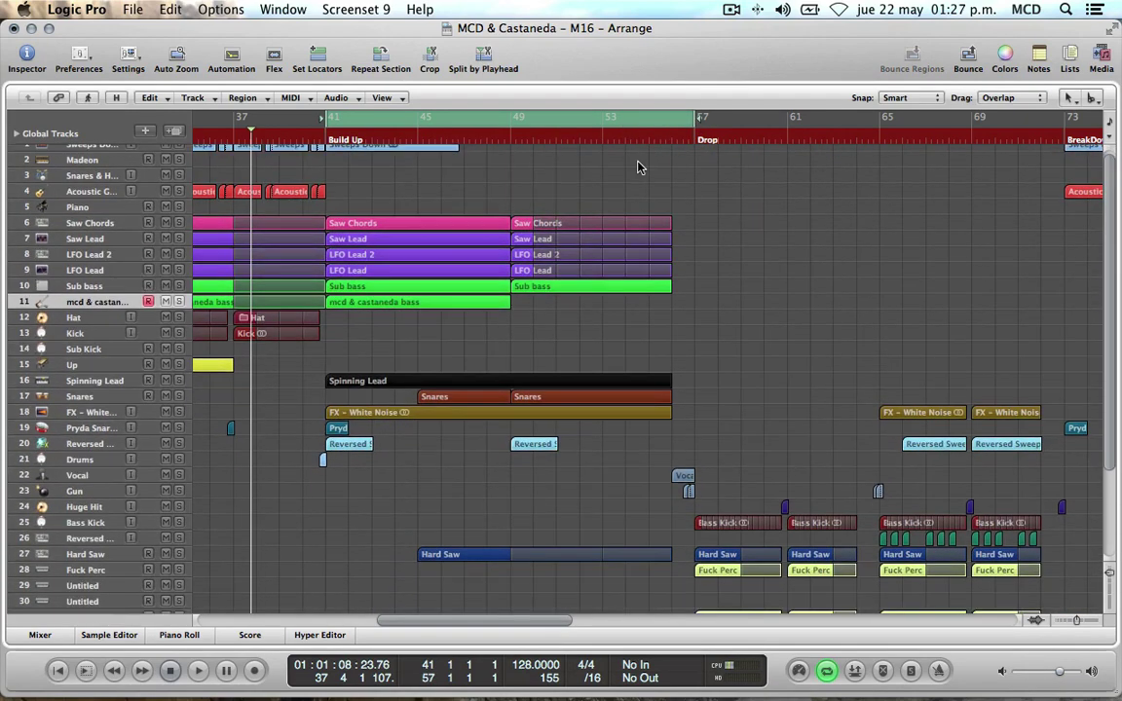
Step: Solo the Saw Chords, Saw Lead, LFO Lead 2 and LFO Lead tracks and play the Build Up from bar 41
click(133, 226)
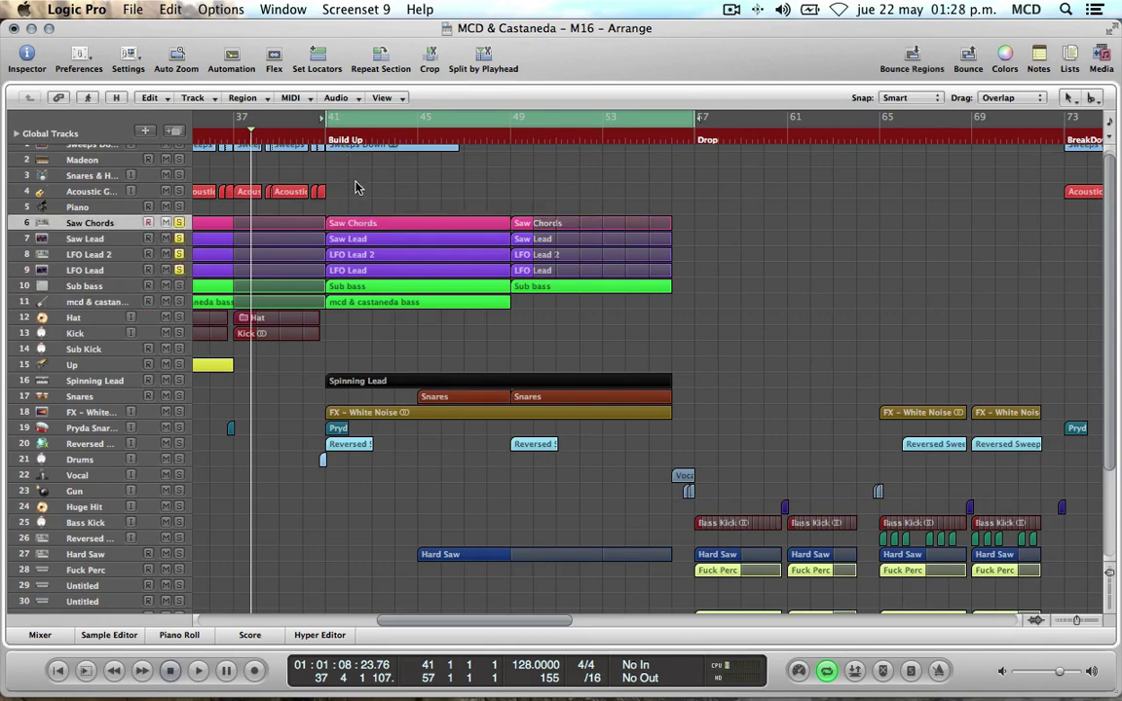
drag(356, 182, 612, 279)
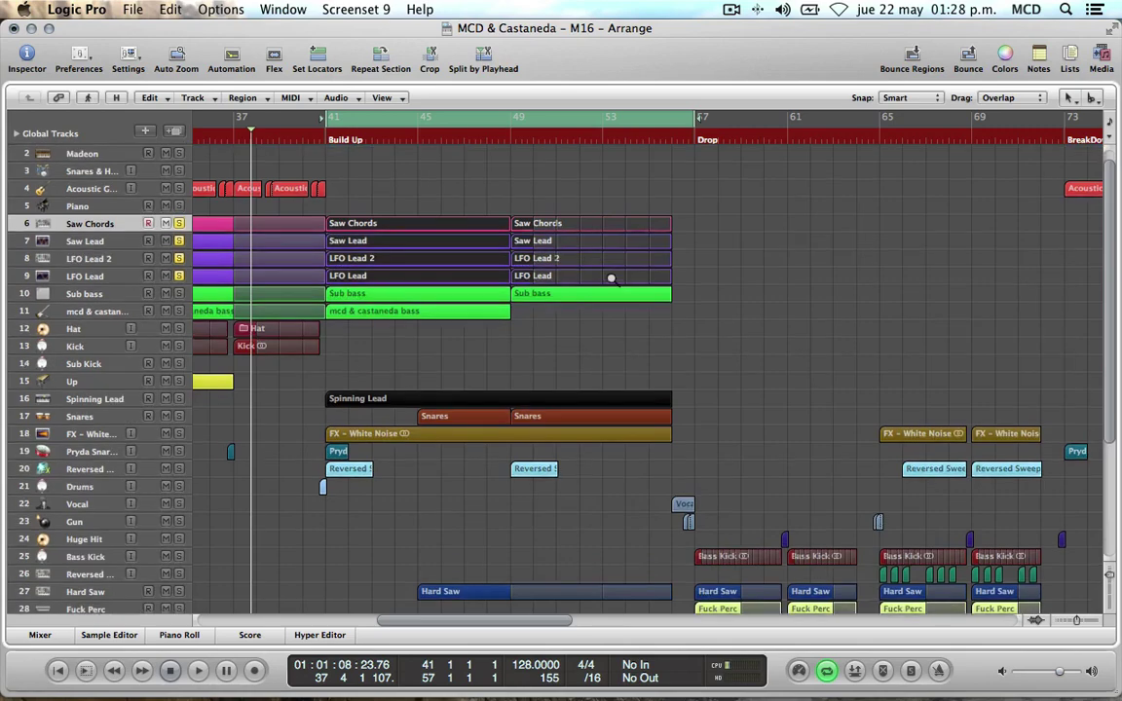
key(space)
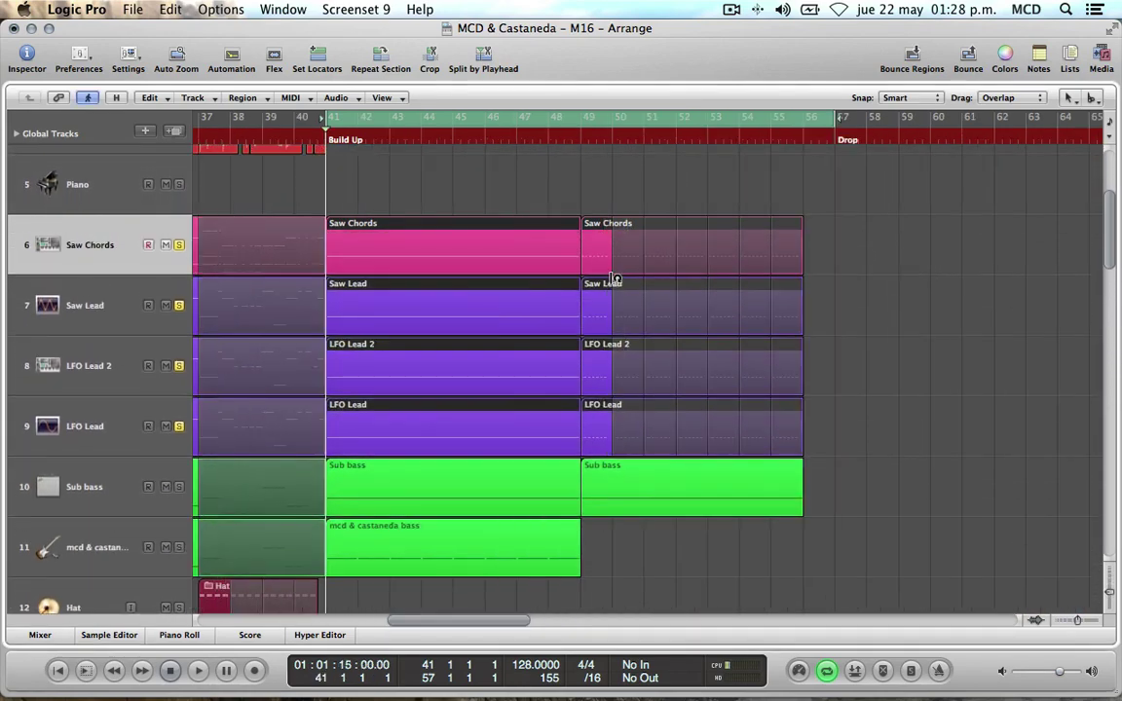
click(448, 200)
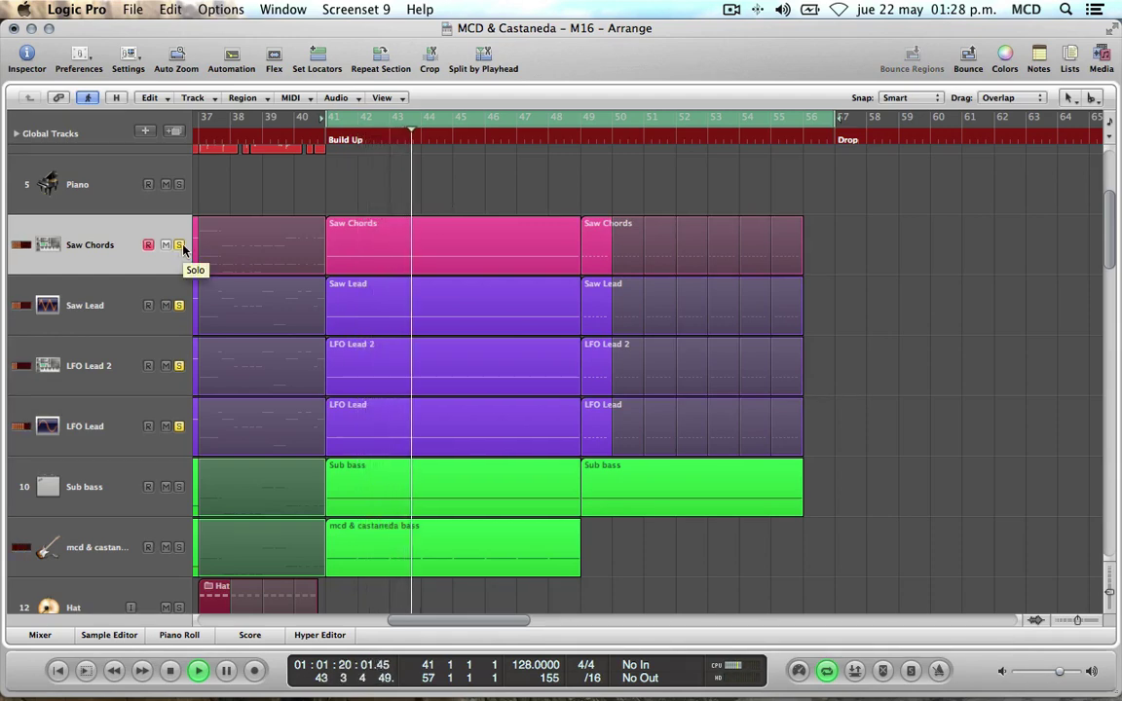
click(572, 146)
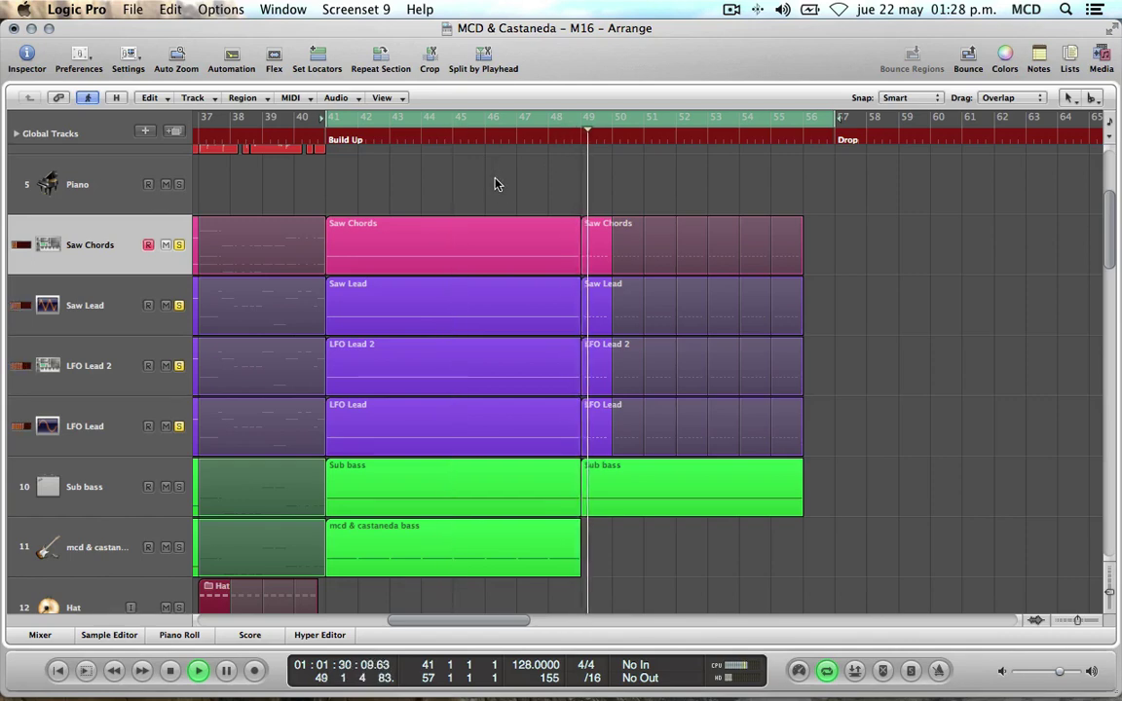
Step: Show the track automation, display the Saw Lead's Sylenth1 PitchBend curve, stop playback and hide the automation again
scroll(498, 196, up, 2)
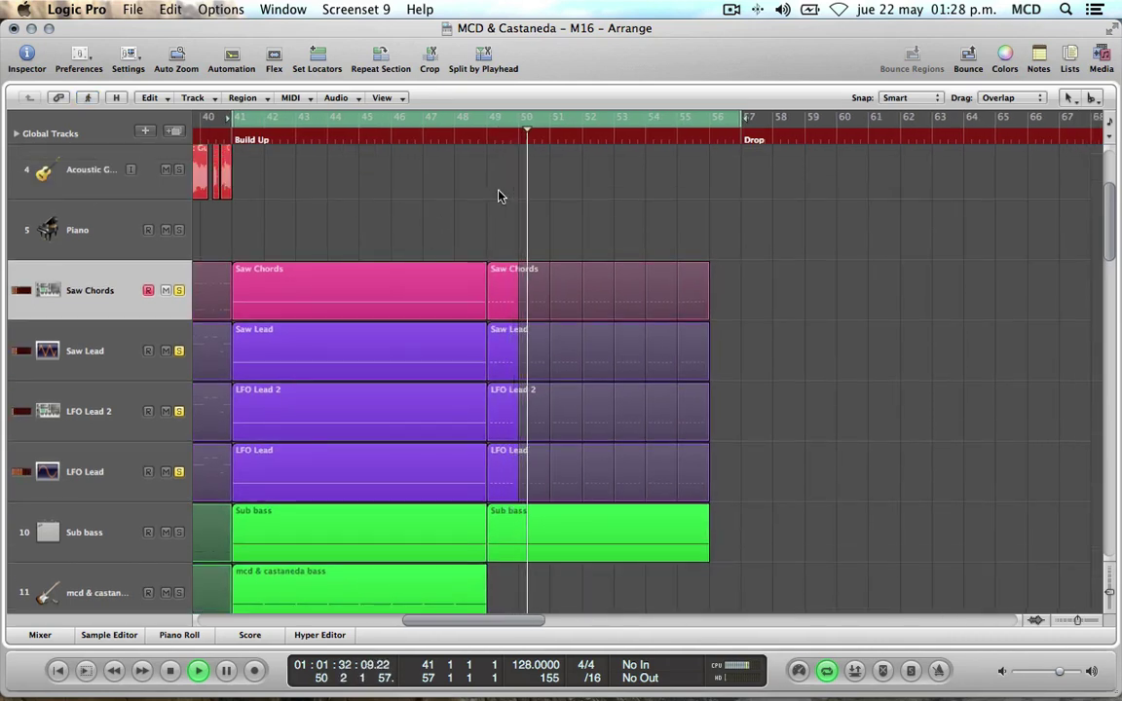
key(a)
scroll(163, 324, down, 1)
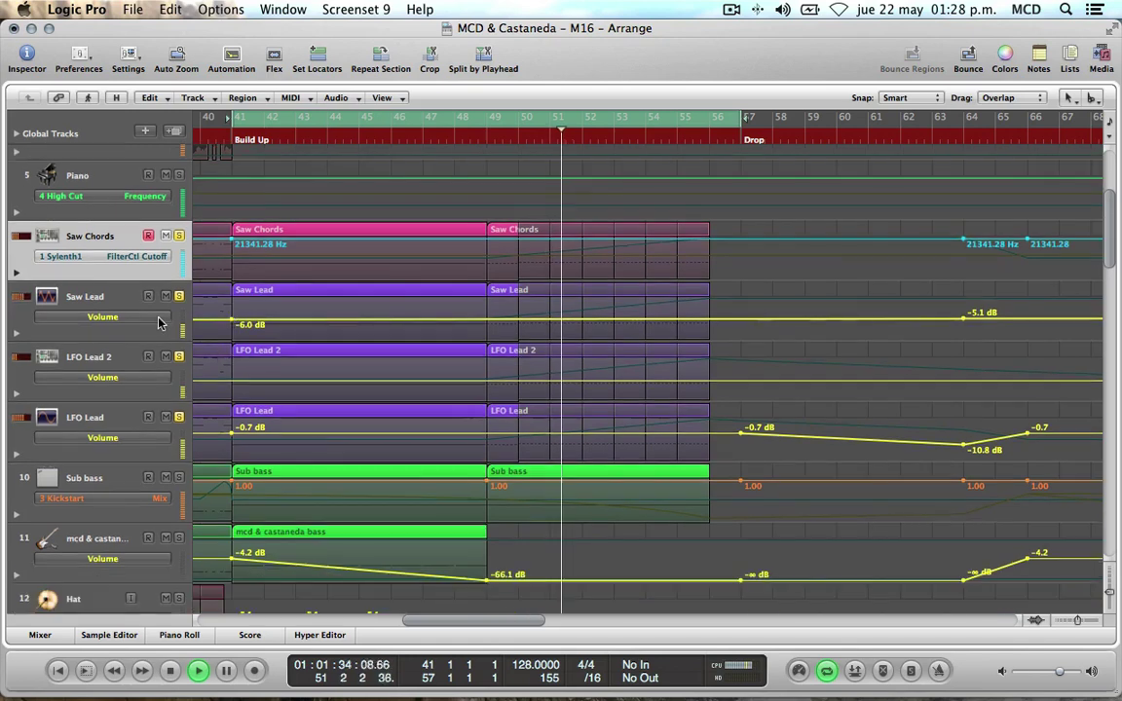
click(158, 318)
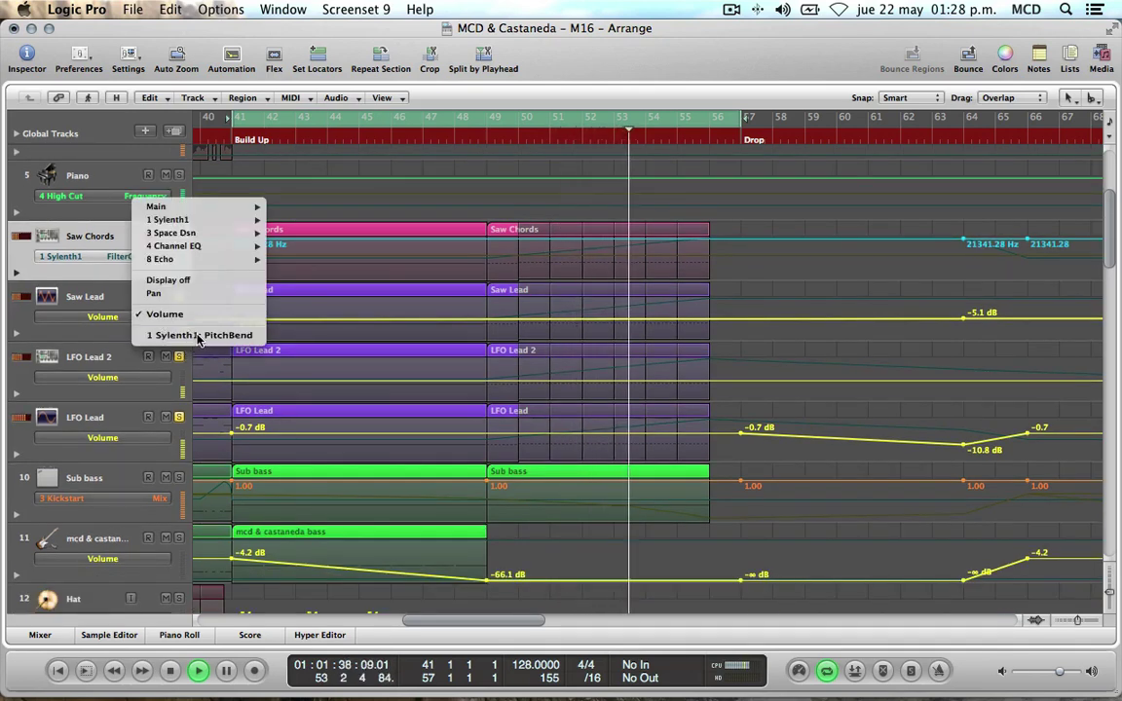
click(80, 256)
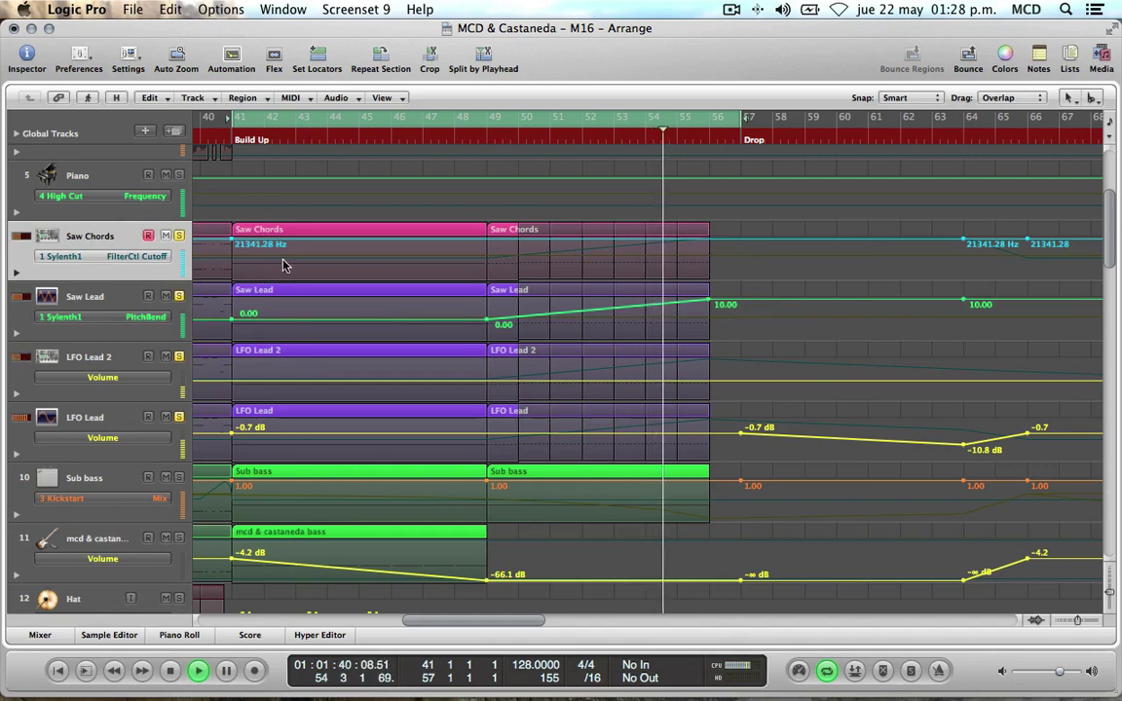
key(space)
key(a)
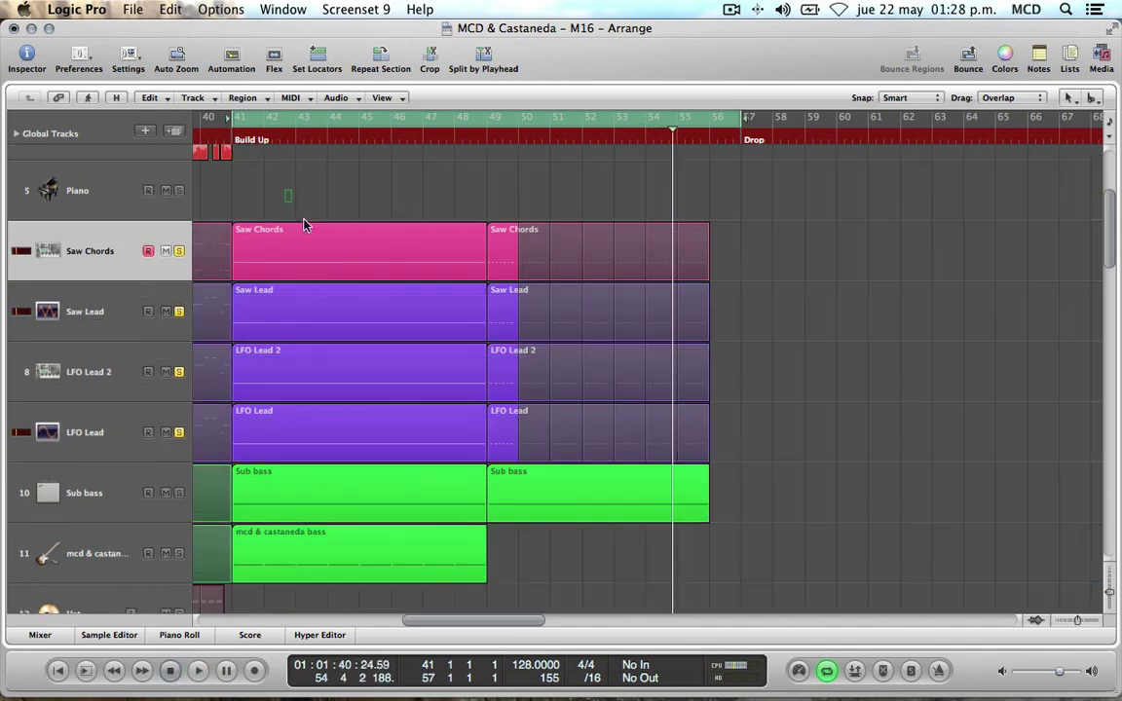
Step: Set the cycle range to bars 49 to 56 and select the chord and lead regions inside it
drag(283, 189, 576, 455)
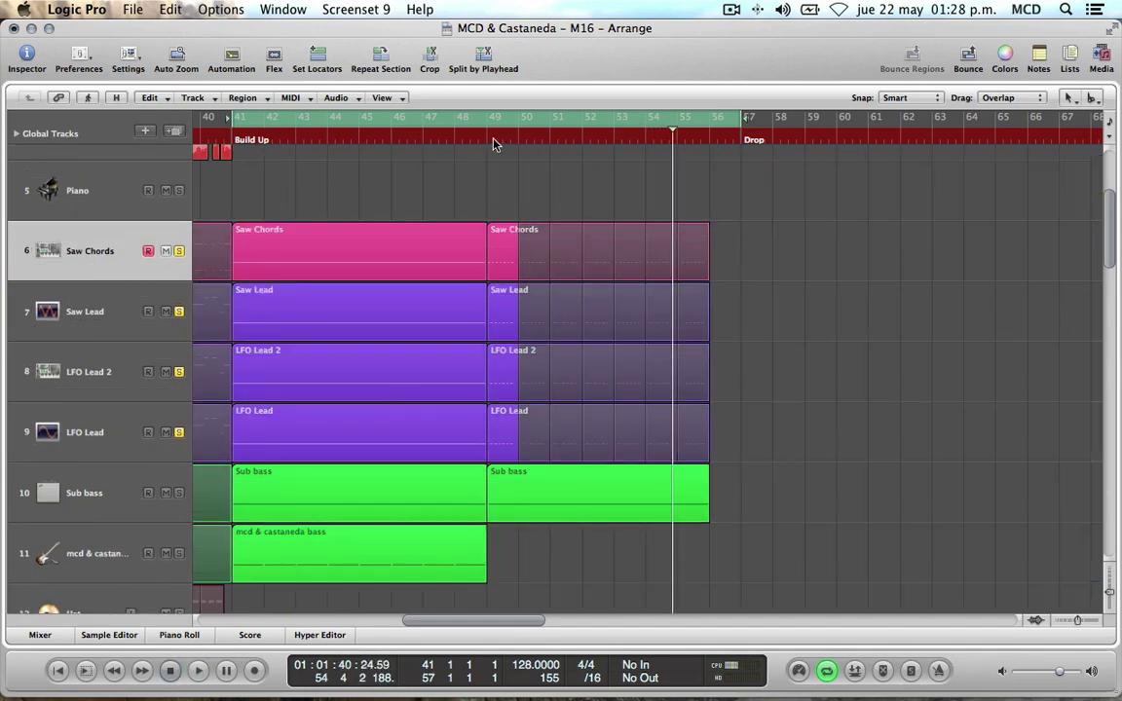
drag(489, 117, 712, 119)
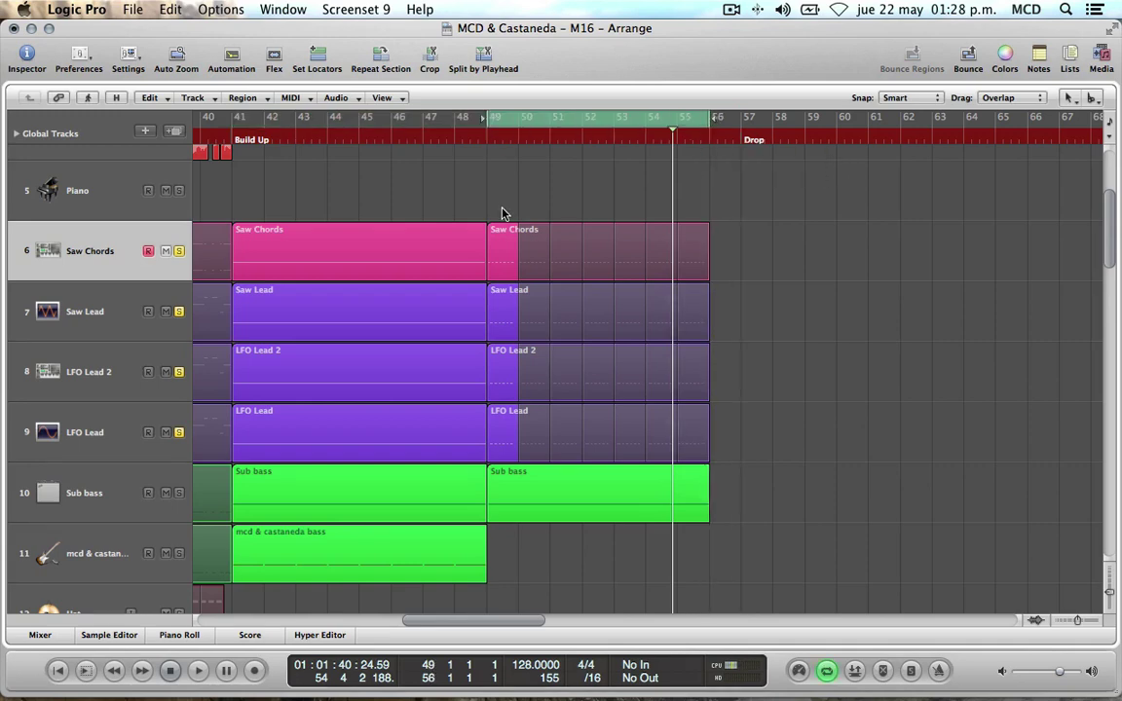
drag(503, 213, 636, 408)
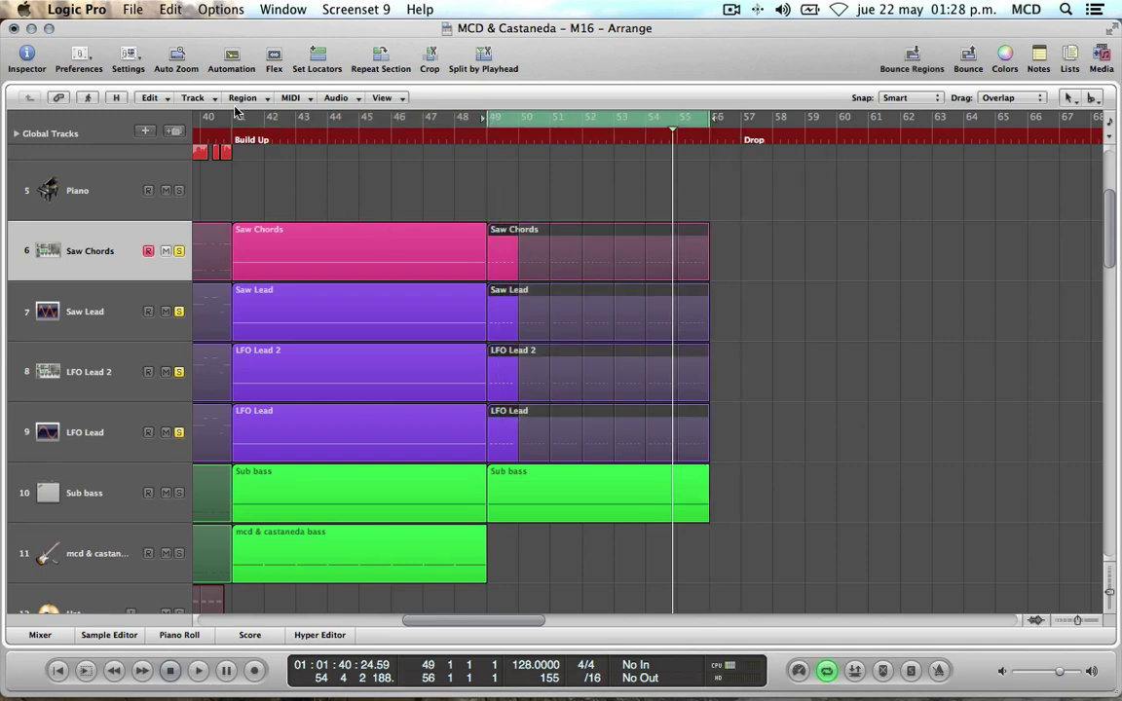
Step: Set the cycle range to bars 41 to 49, deselect the regions and return the playhead to bar 41
drag(235, 117, 490, 119)
click(377, 202)
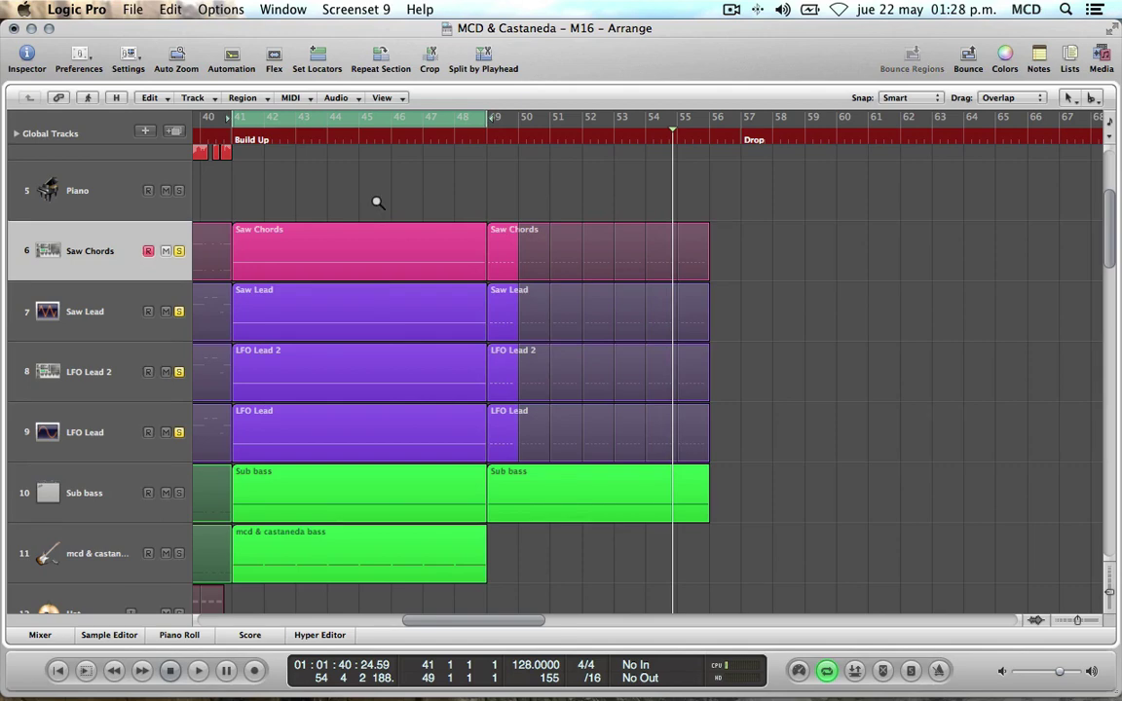
key(ctrl+alt+Right)
key(ctrl+alt+Up)
key(ctrl+alt+Up)
key(ctrl+alt+Up)
key(Return)
key(ctrl+alt+Up)
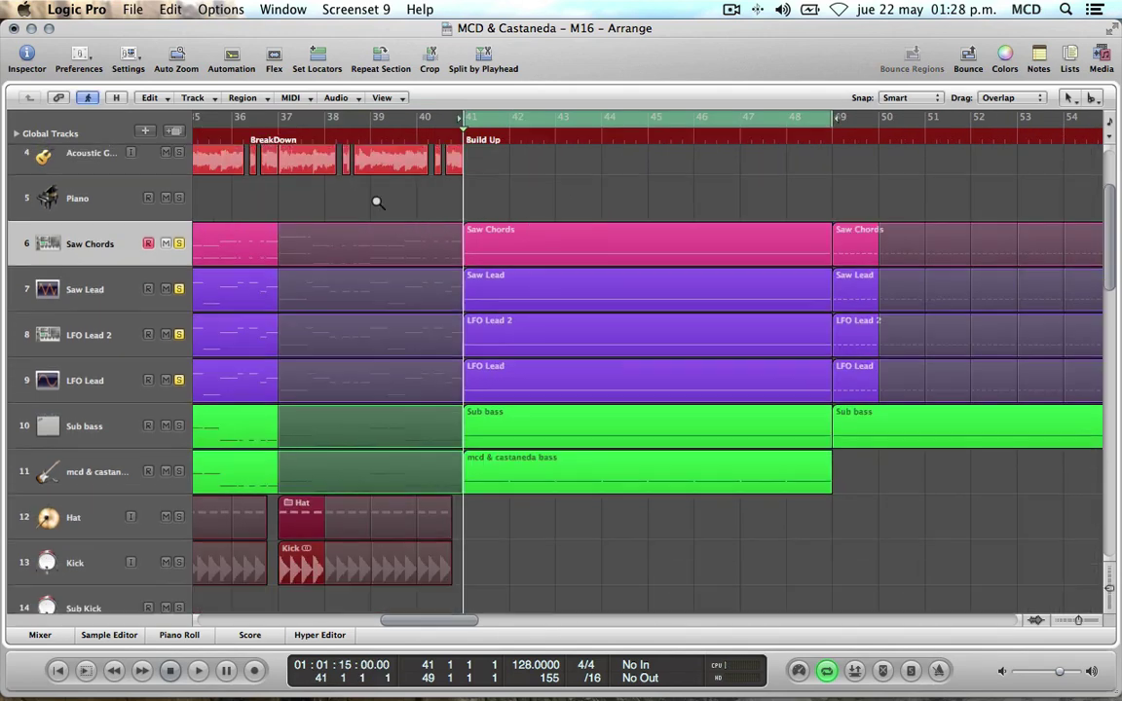
key(ctrl+alt+Up)
key(ctrl+alt+Left)
key(ctrl+alt+Up)
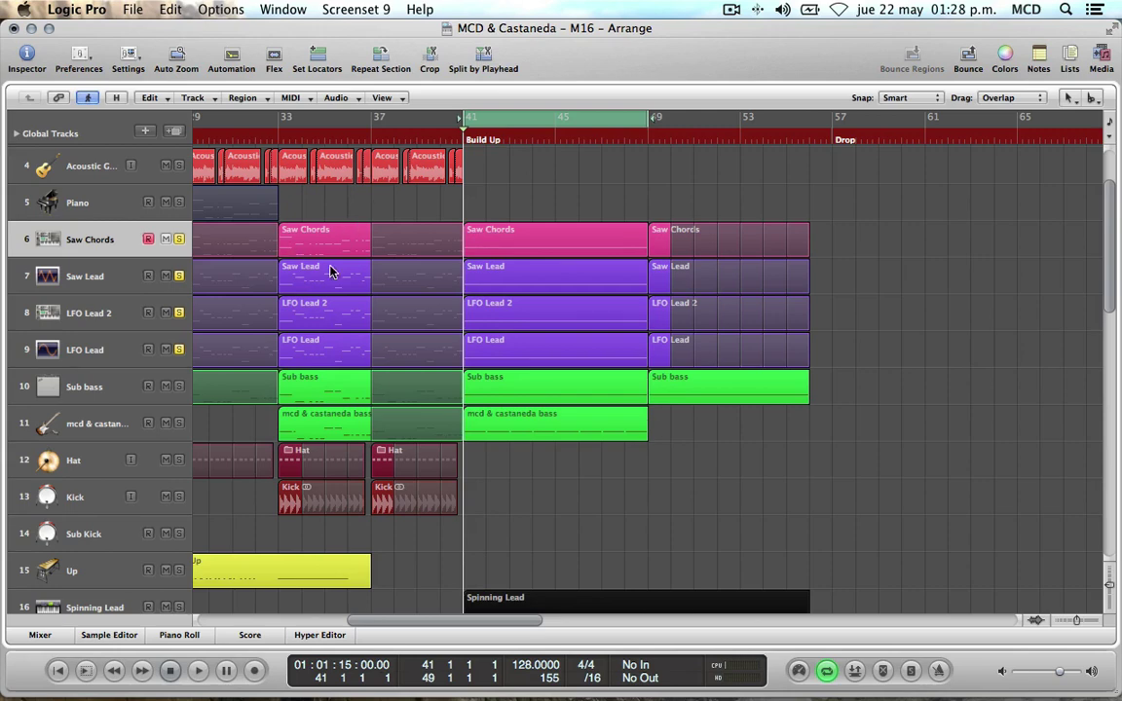
Step: Solo the Sub bass and mcd & castaneda bass tracks, play them and inspect the latter's Build Up notes in the Piano Roll
scroll(346, 273, right, 3)
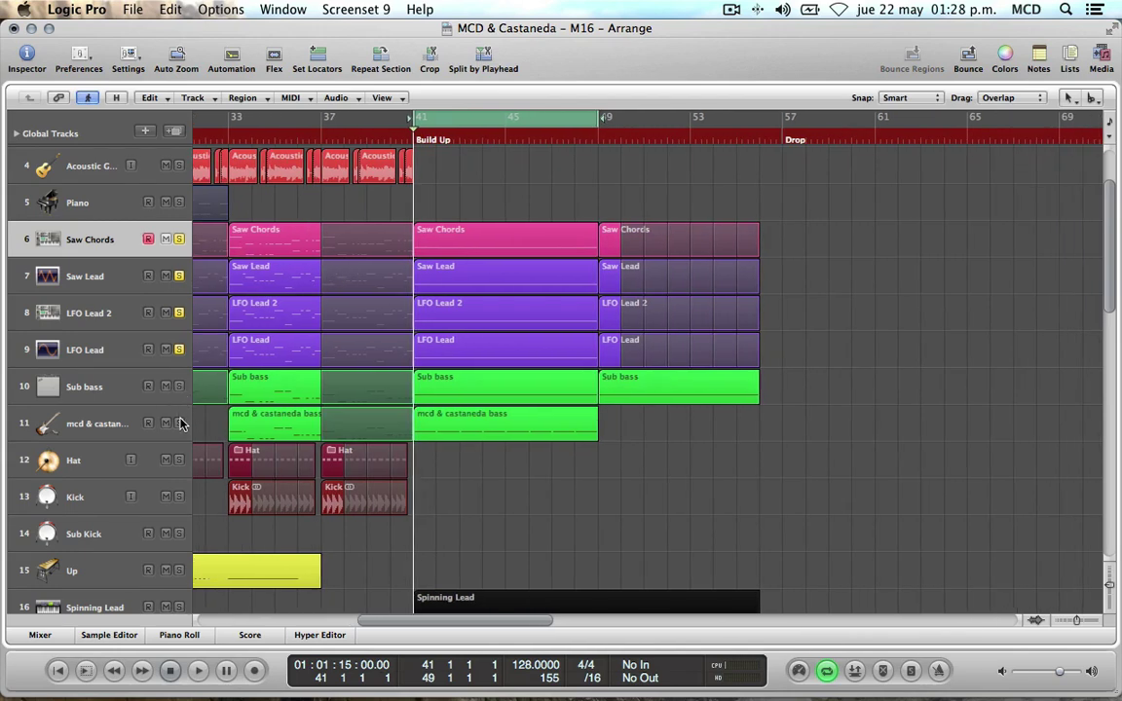
drag(178, 423, 185, 390)
key(space)
double_click(513, 414)
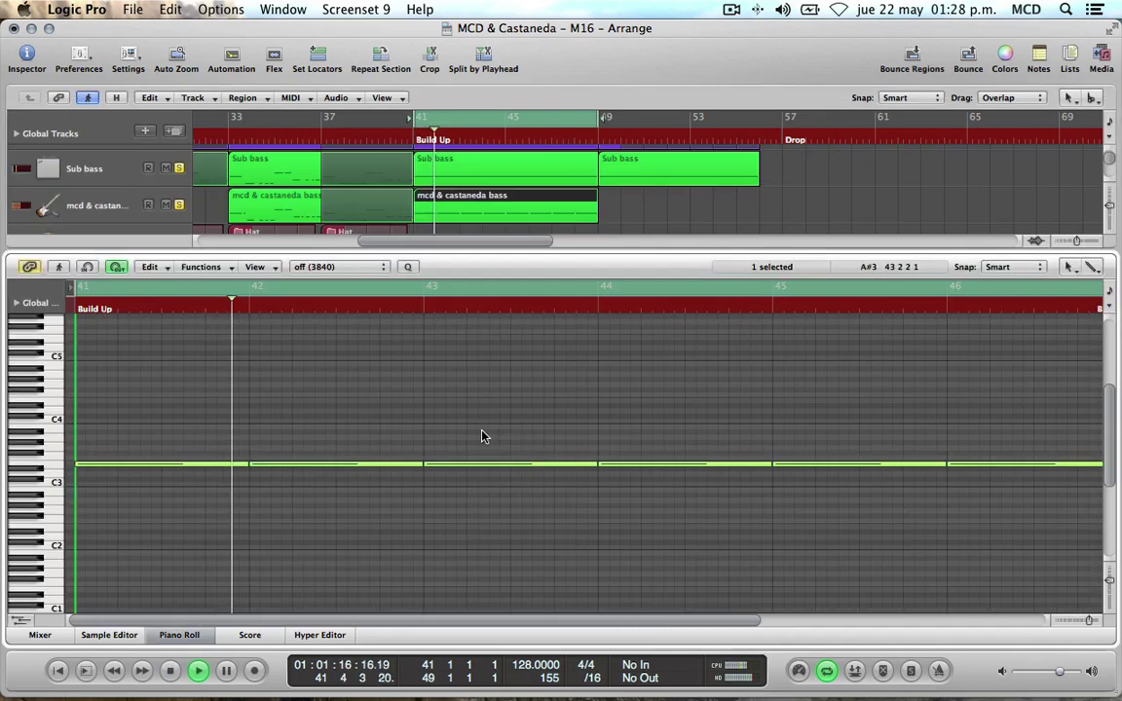
key(ctrl+Left)
key(ctrl+Left)
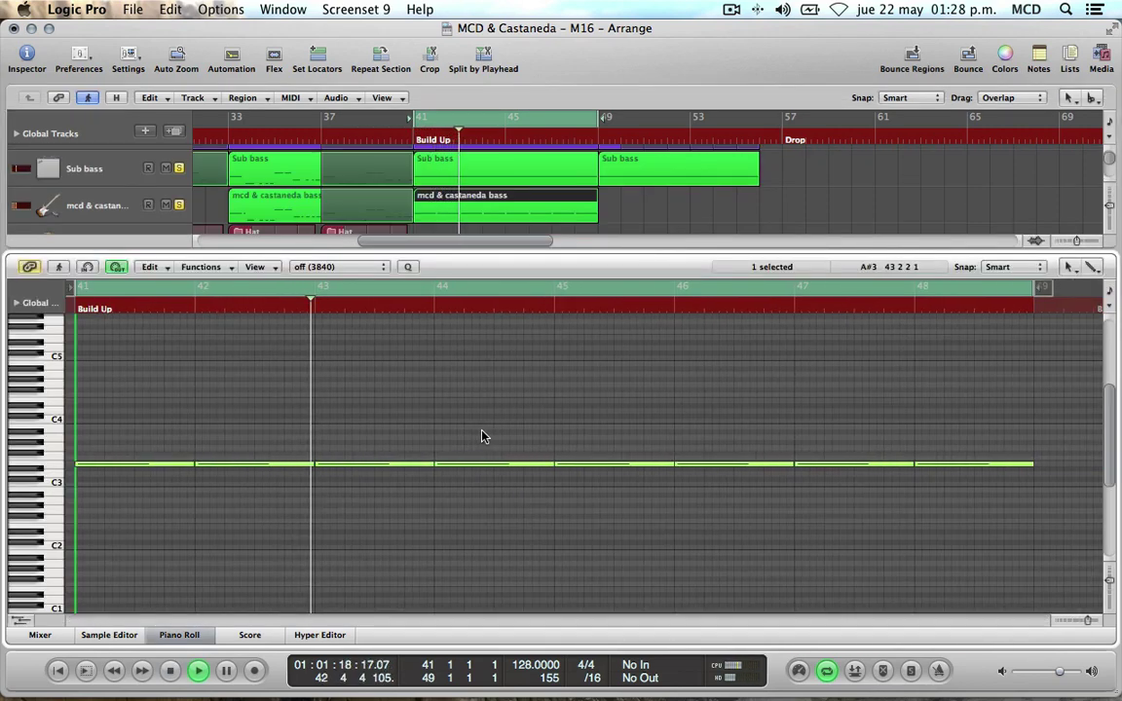
key(p)
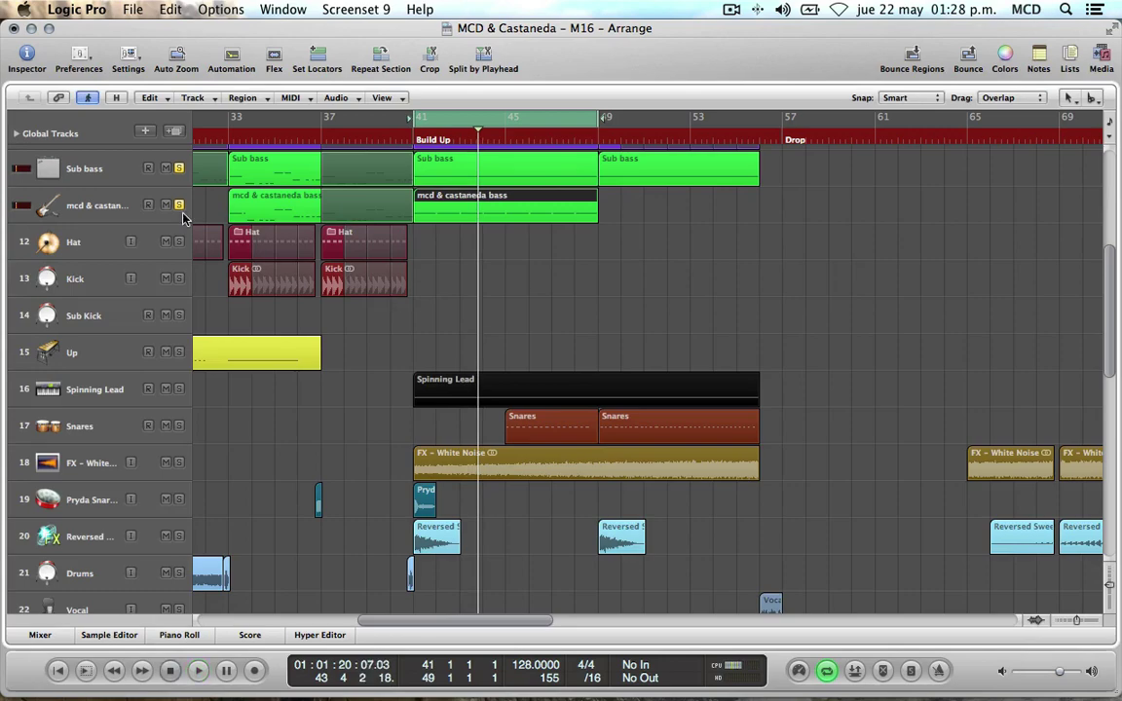
Step: Unsolo the two bass tracks and set the cycle range over the whole Build Up, bars 41 to 56
key(z)
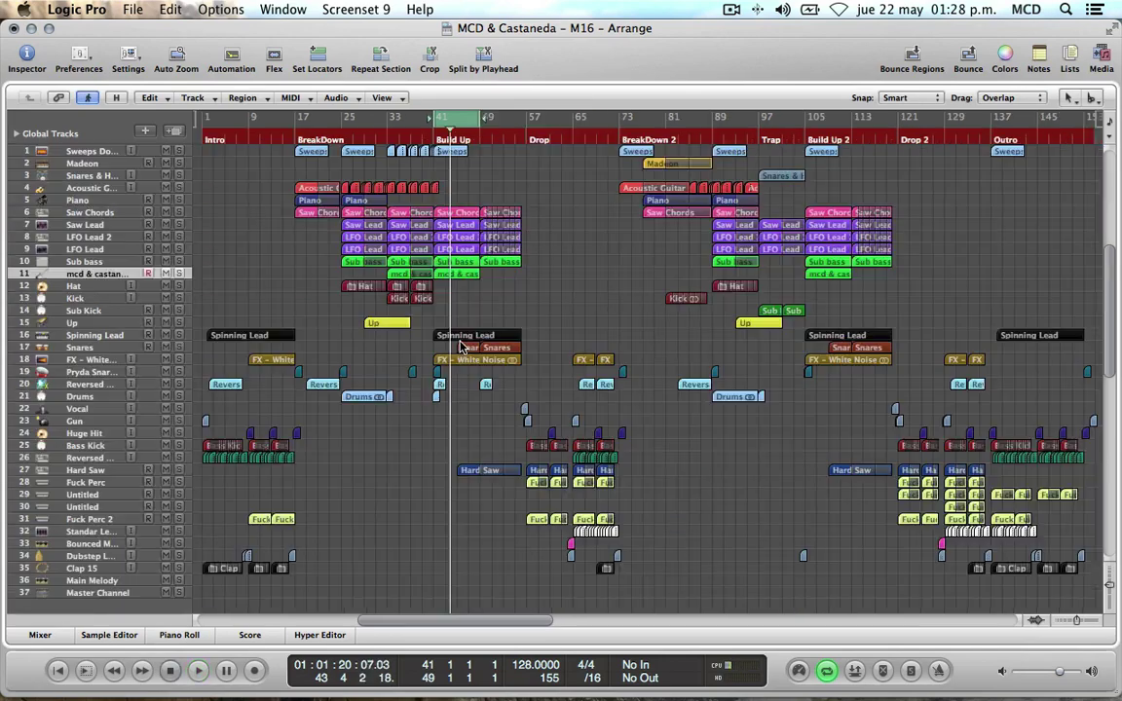
key(z)
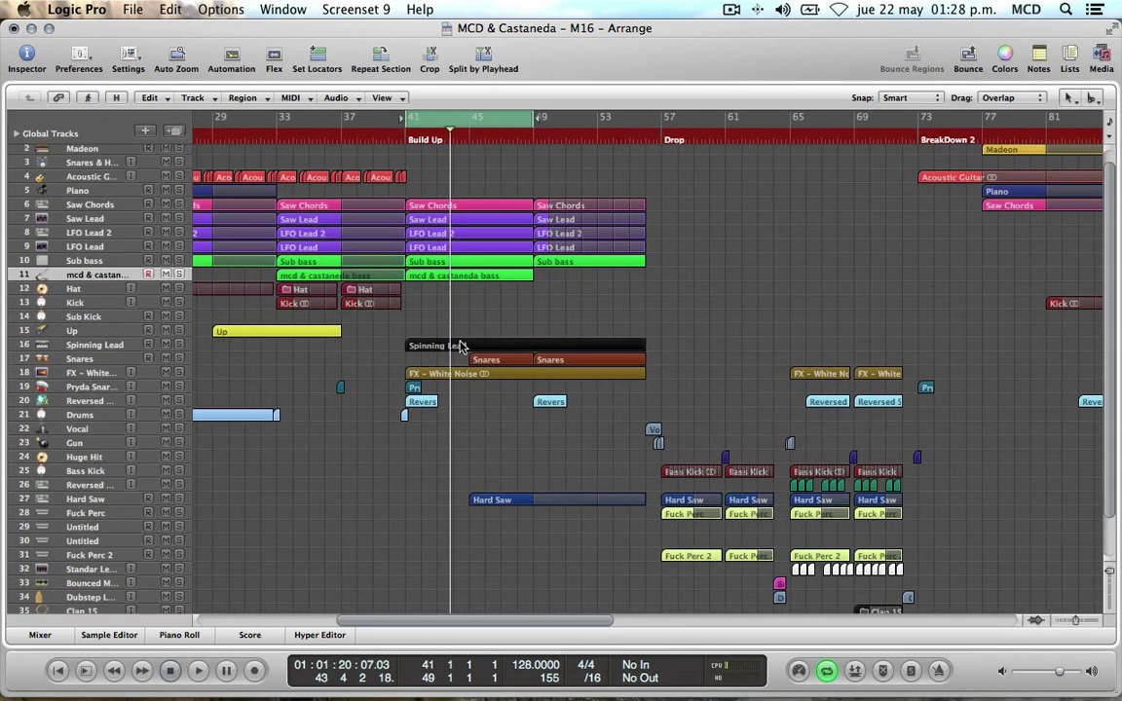
key(c)
scroll(398, 127, right, 2)
scroll(398, 128, up, 1)
drag(364, 124, 601, 124)
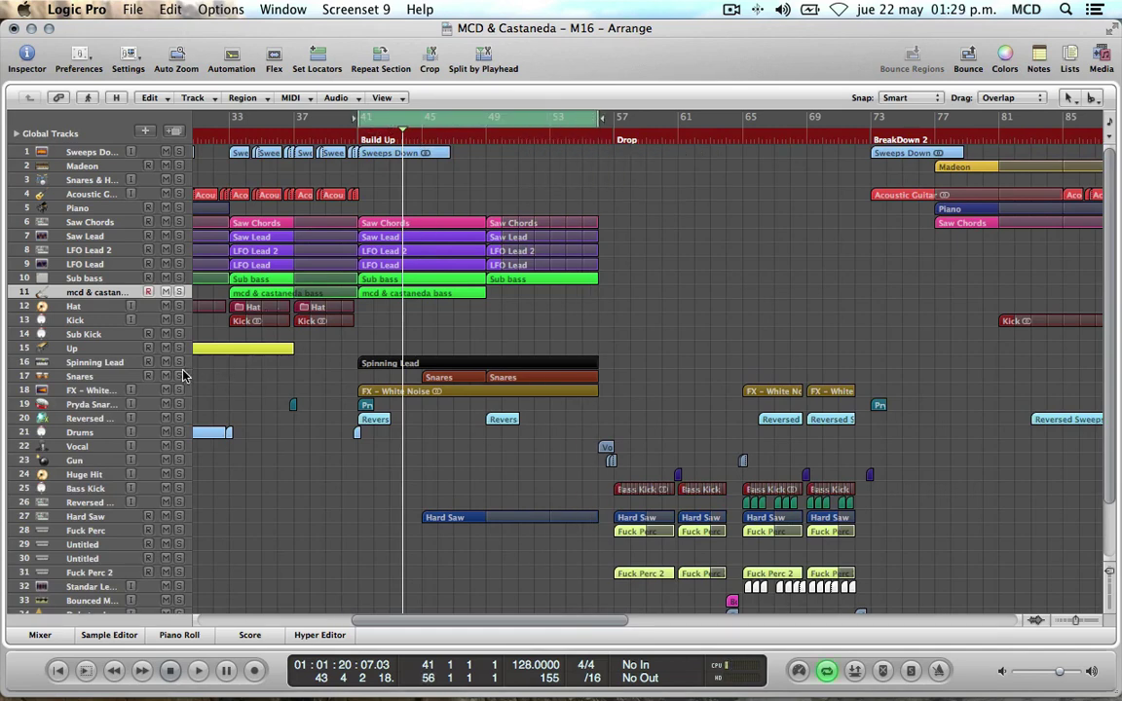
Step: Solo the Spinning Lead track and play the Build Up from bar 41
click(88, 365)
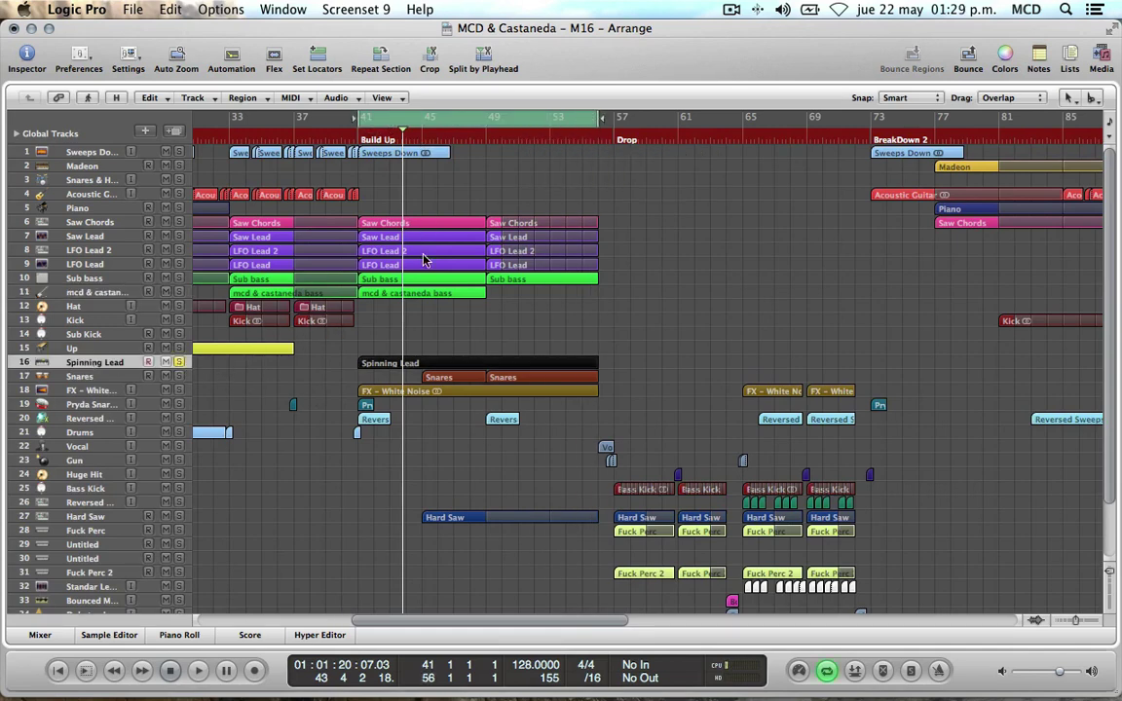
key(space)
scroll(423, 256, up, 4)
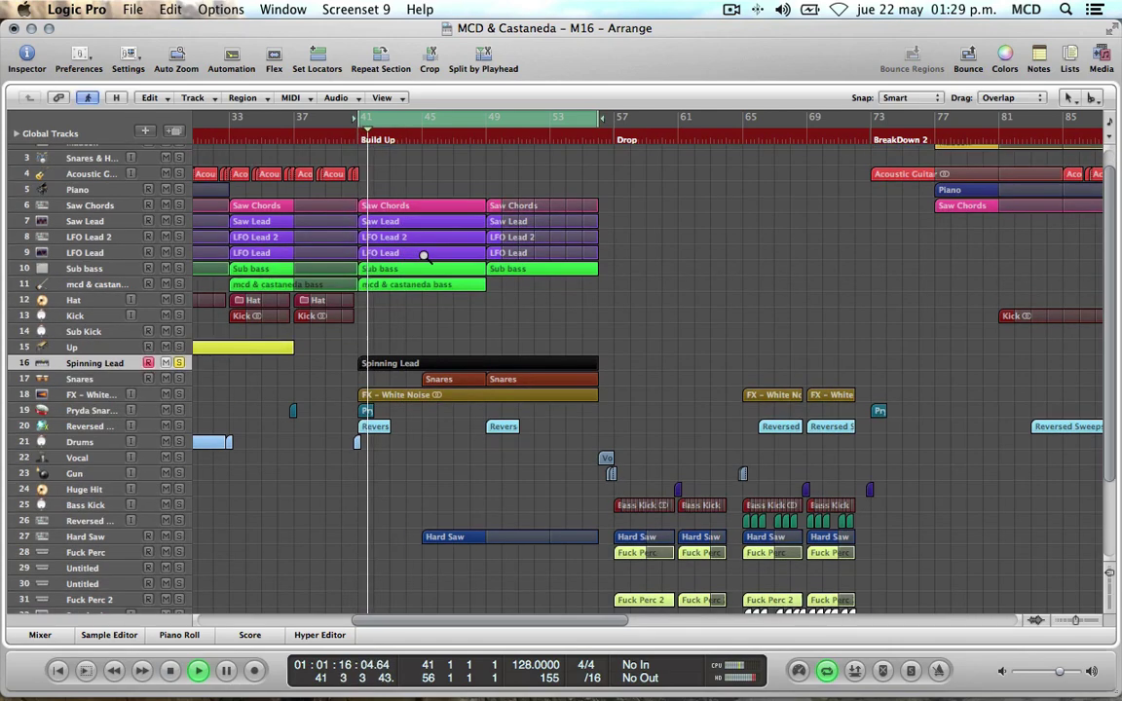
scroll(424, 255, up, 4)
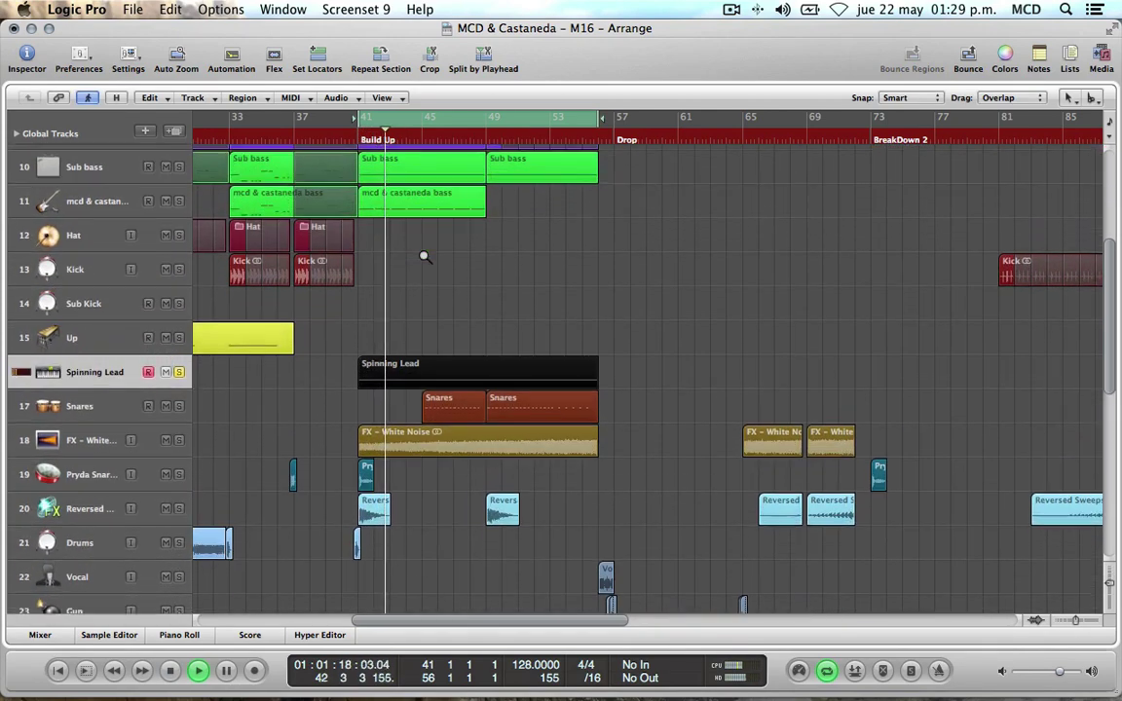
Step: Add the FX - White Noise, Snares and Reversed (track 20) tracks to the solo during playback
click(178, 443)
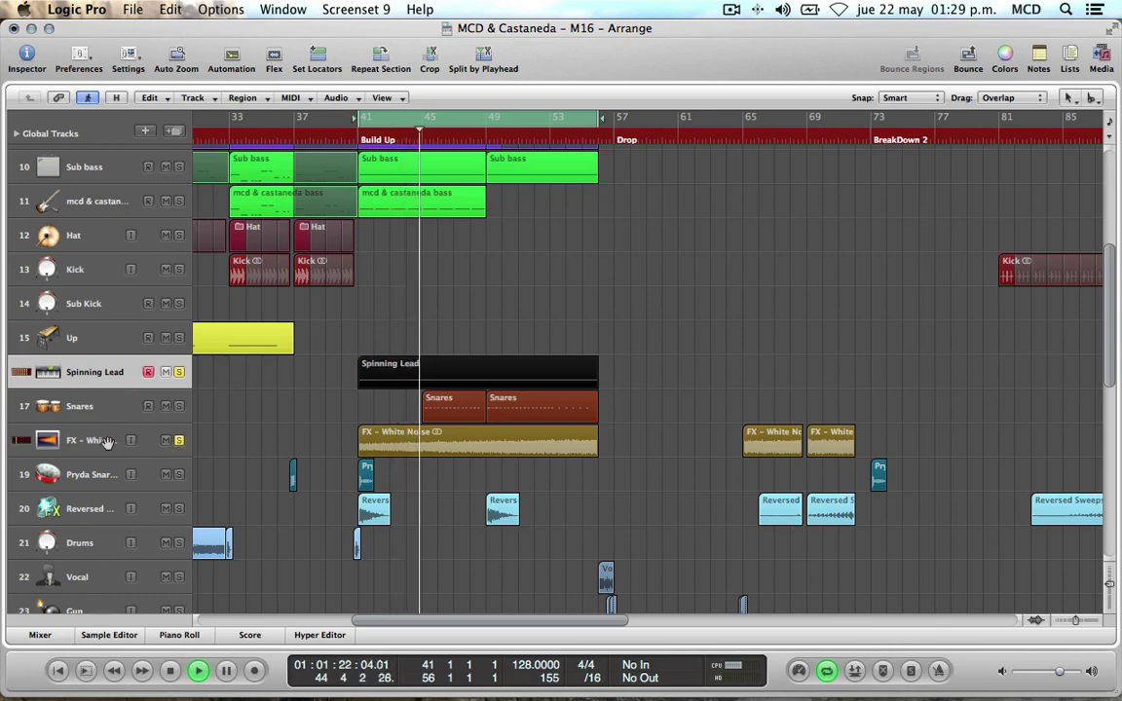
click(161, 441)
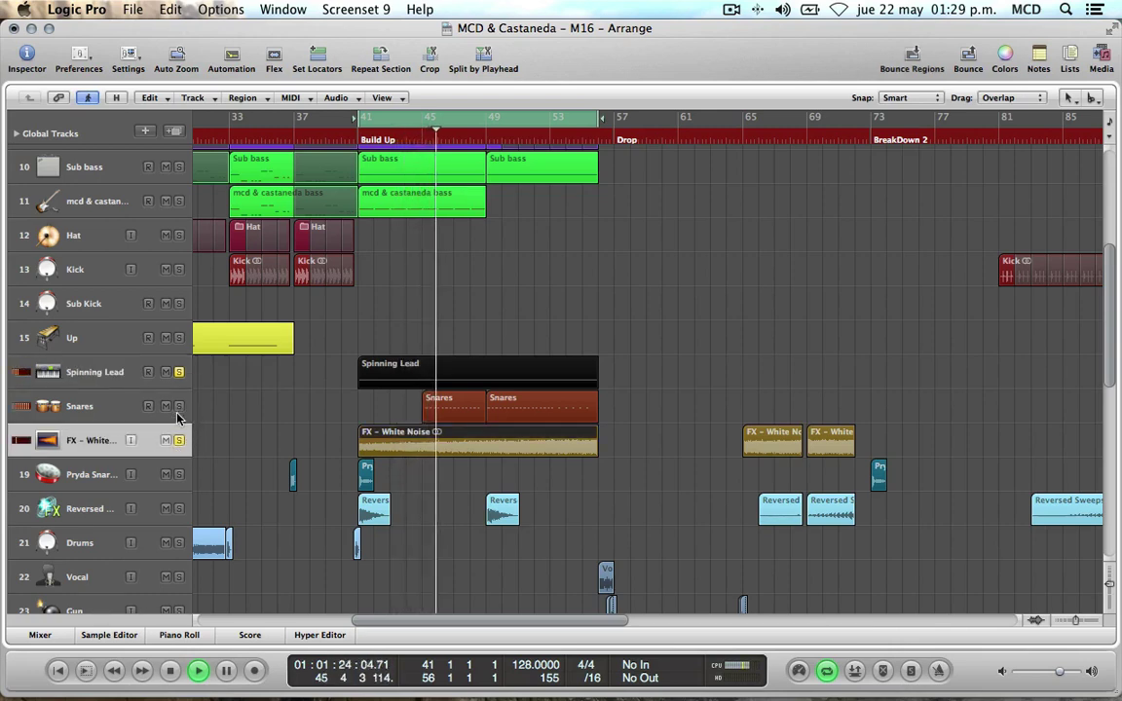
click(180, 411)
click(179, 407)
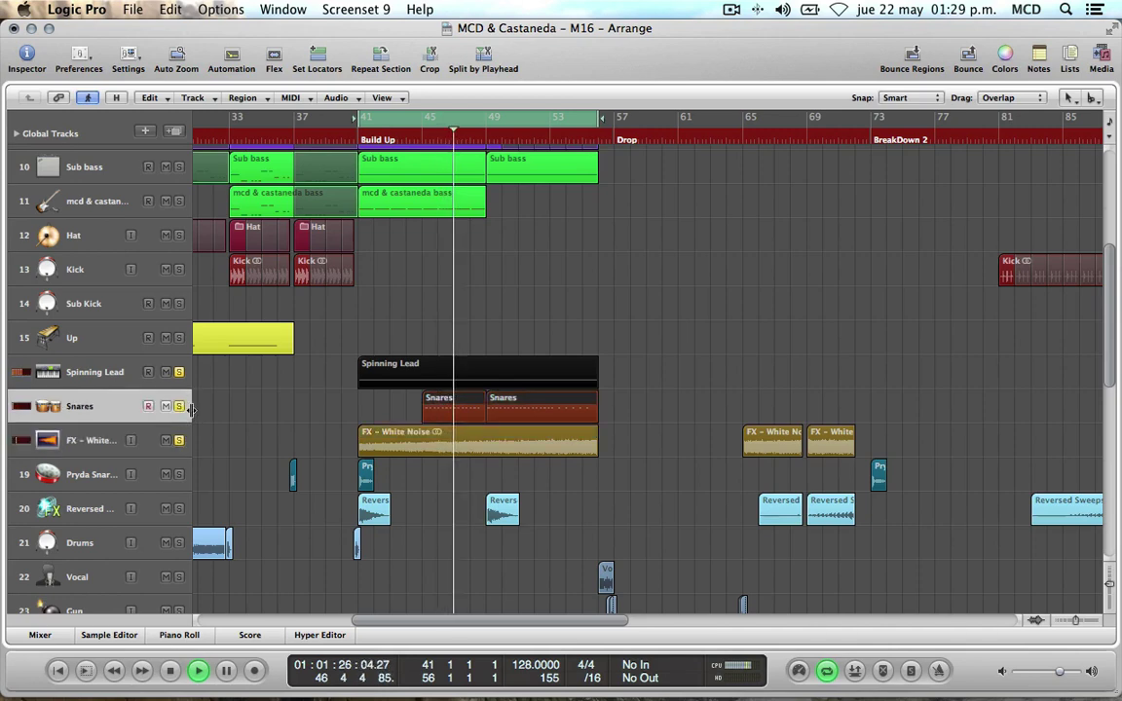
scroll(282, 433, down, 3)
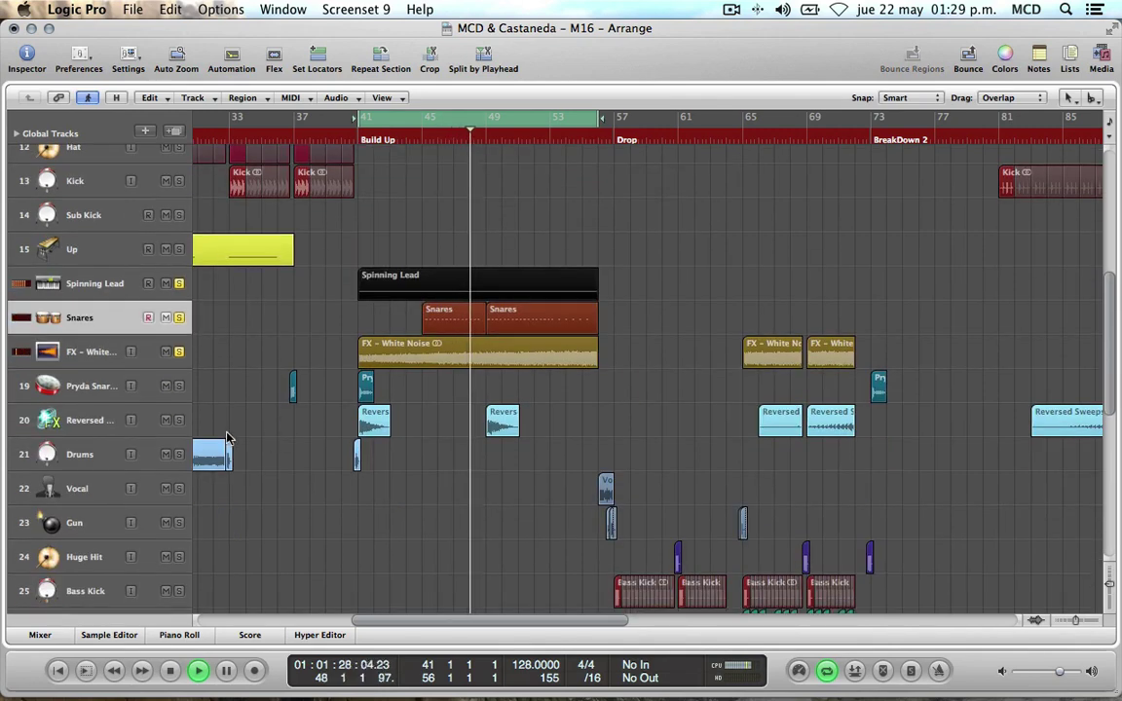
click(179, 420)
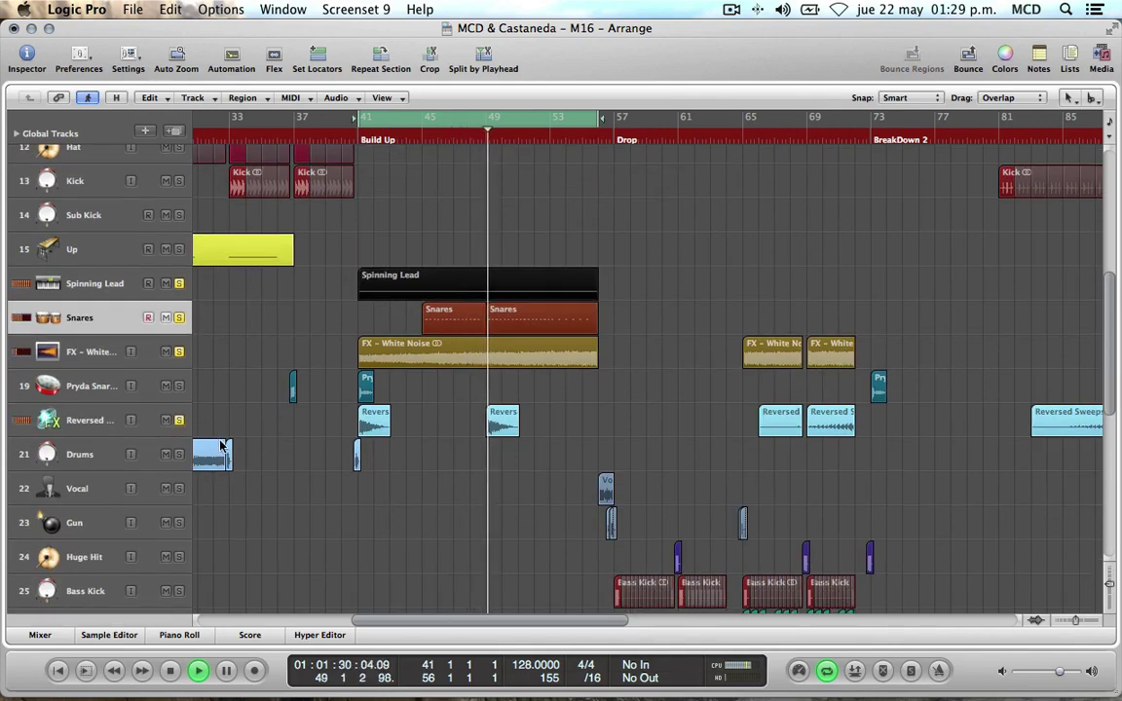
Step: Clear the solos on the Build Up tracks and turn off cycle mode while playback continues
scroll(206, 440, down, 5)
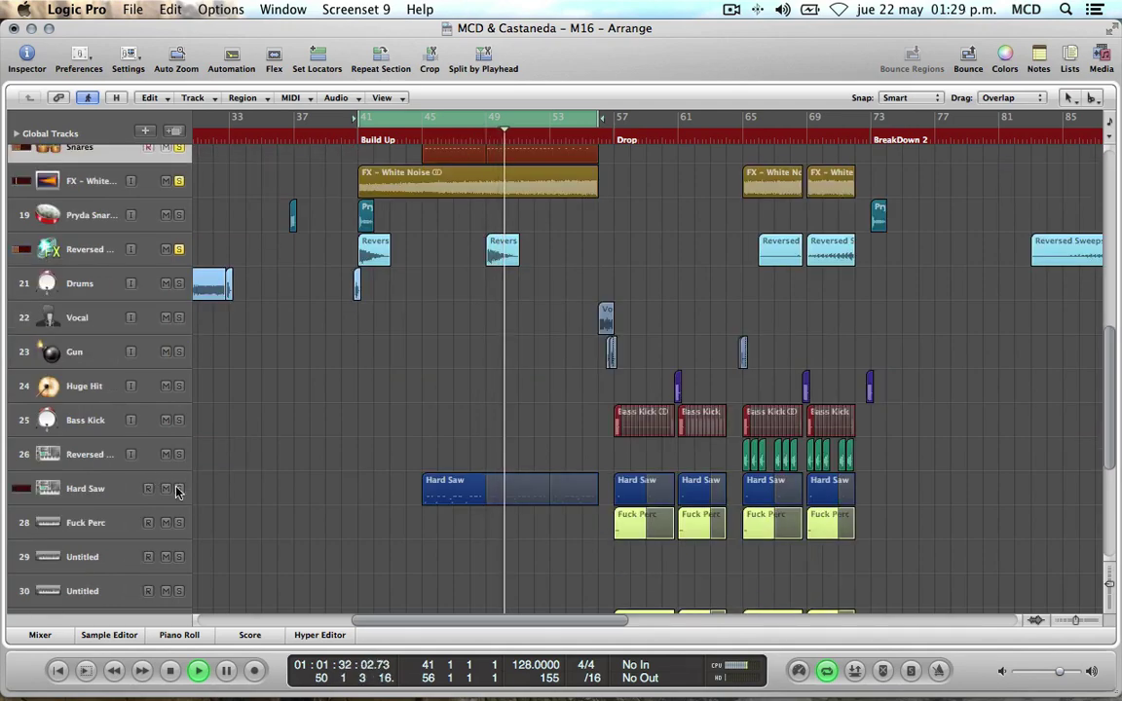
scroll(197, 498, up, 6)
scroll(195, 499, up, 3)
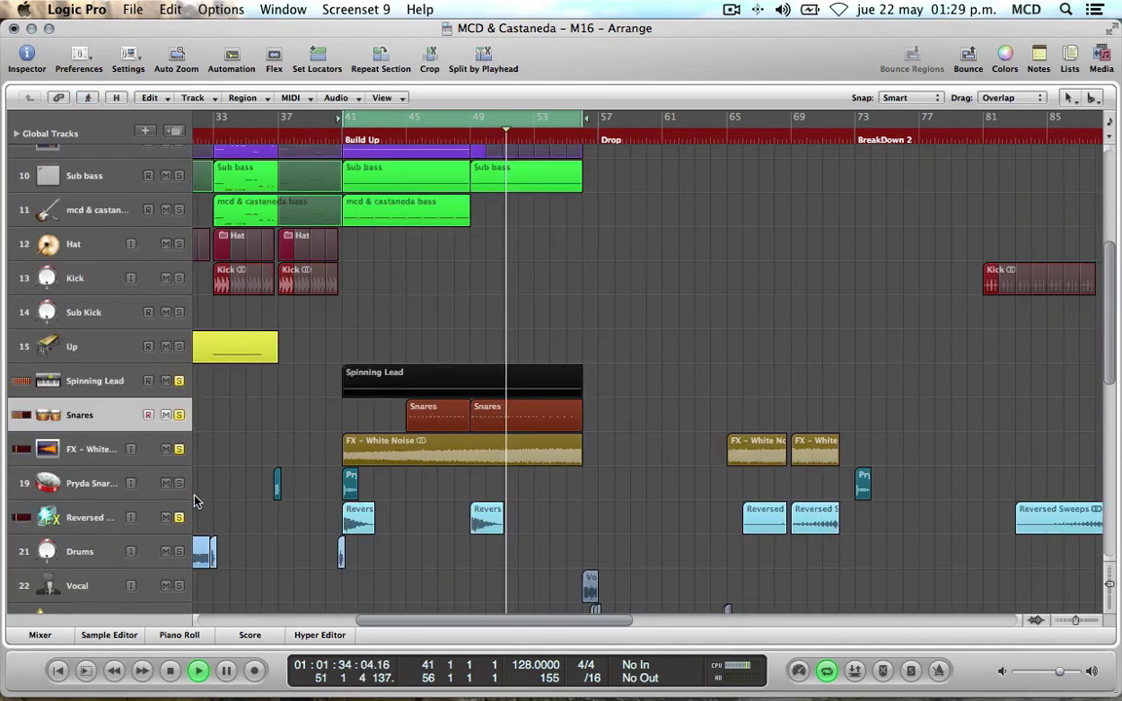
scroll(195, 499, down, 1)
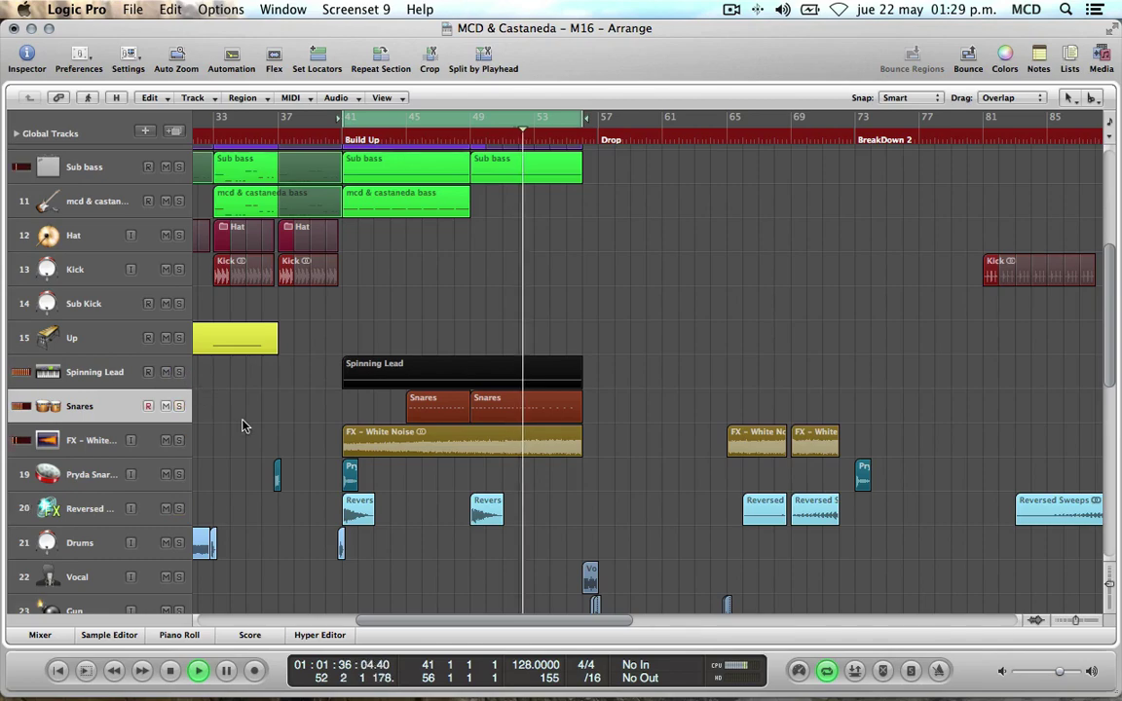
scroll(251, 423, down, 9)
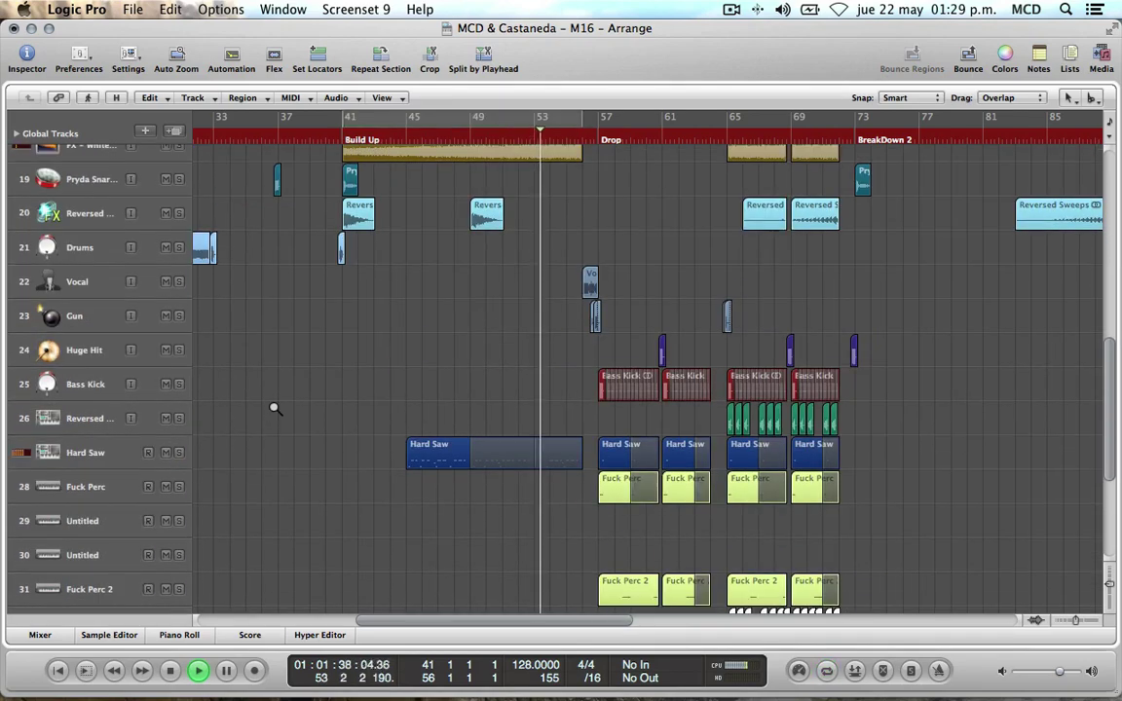
Step: Examine the whole arrangement and the passage from the Build Up into the Drop during playback, then stop playback
key(ctrl+Up)
key(ctrl+Up)
key(ctrl+Up)
key(ctrl+Up)
scroll(273, 411, up, 8)
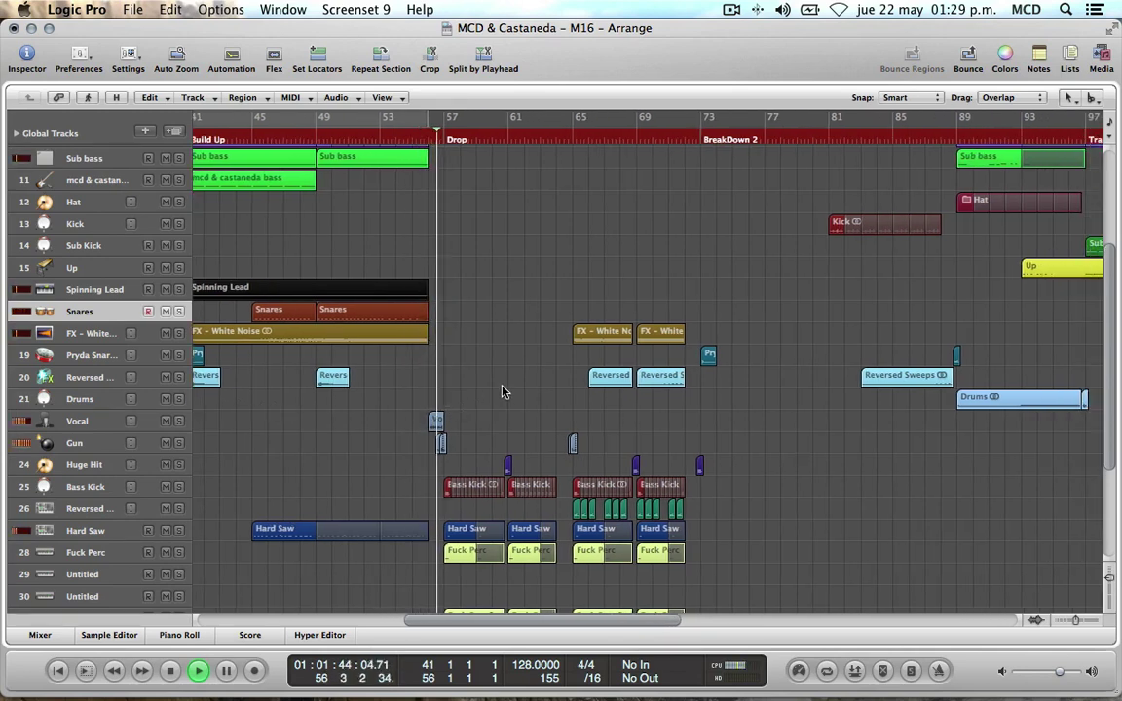
key(z)
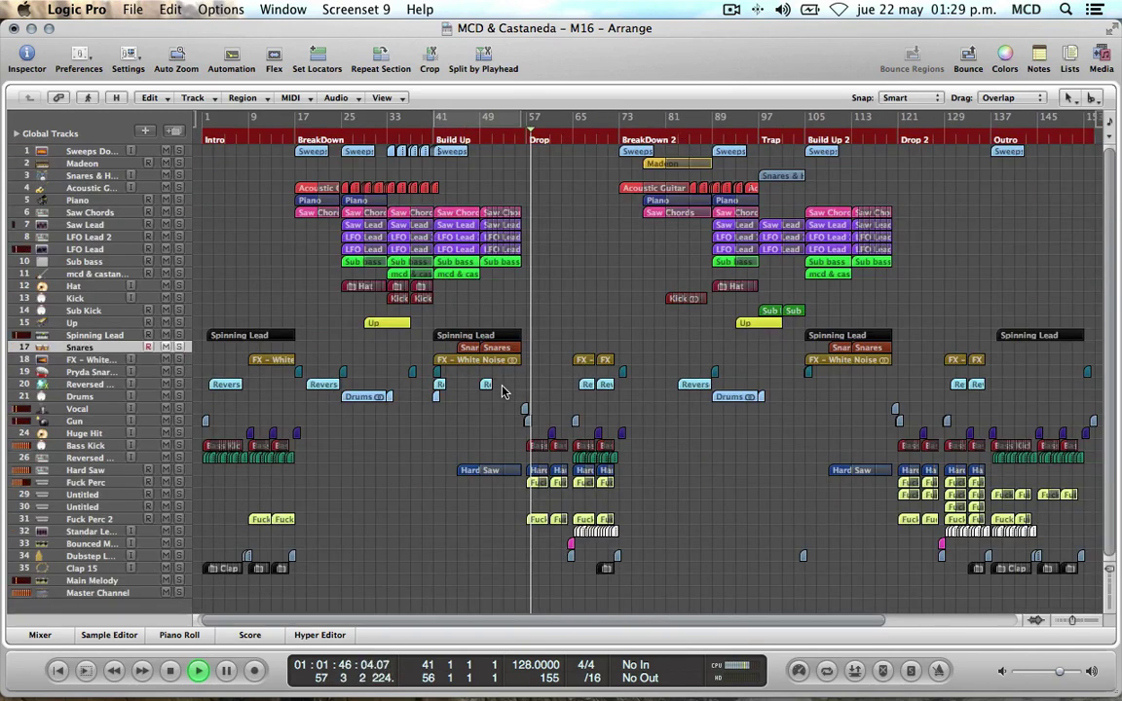
key(ctrl+Right)
key(ctrl+Right)
scroll(577, 338, right, 3)
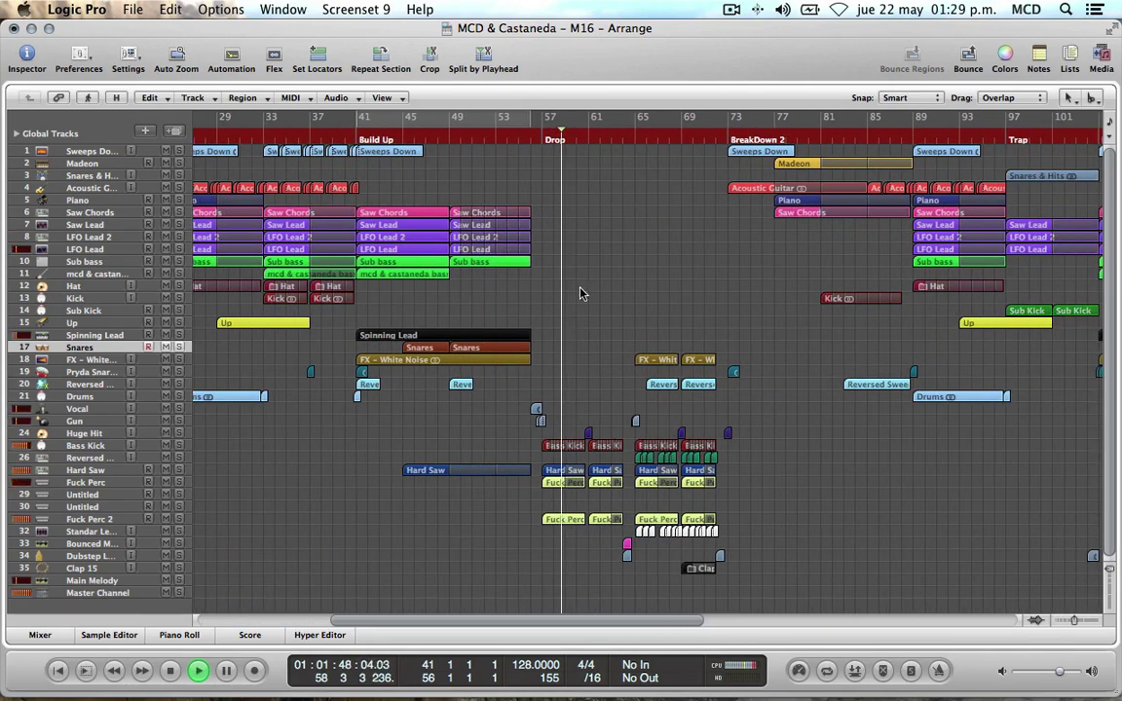
key(ctrl+Right)
key(ctrl+Right)
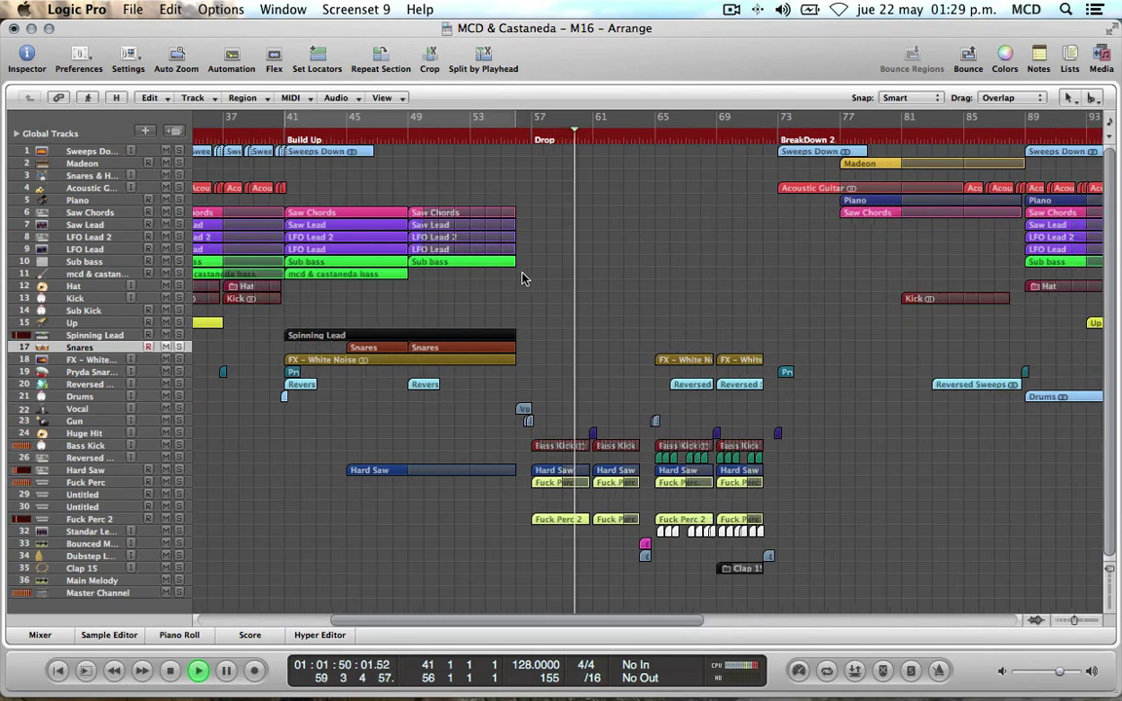
scroll(519, 293, right, 1)
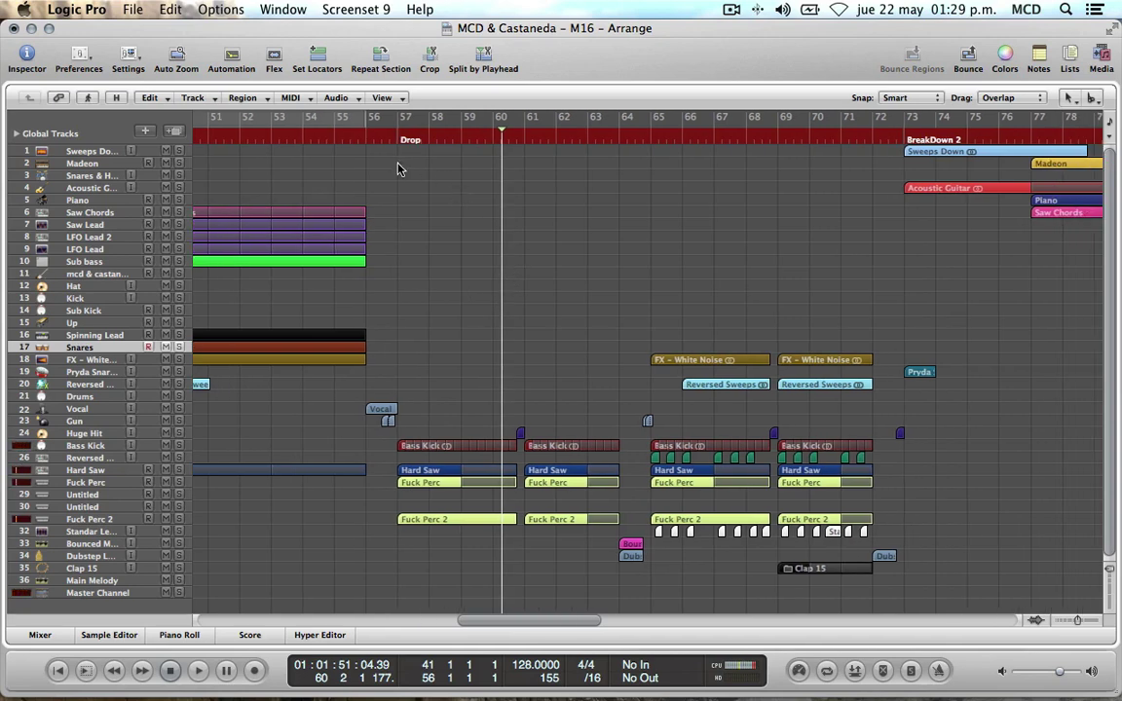
Step: Highlight the Saw Chords, lead and bass regions of the Build Up in groups, then clear the selection
scroll(365, 154, left, 8)
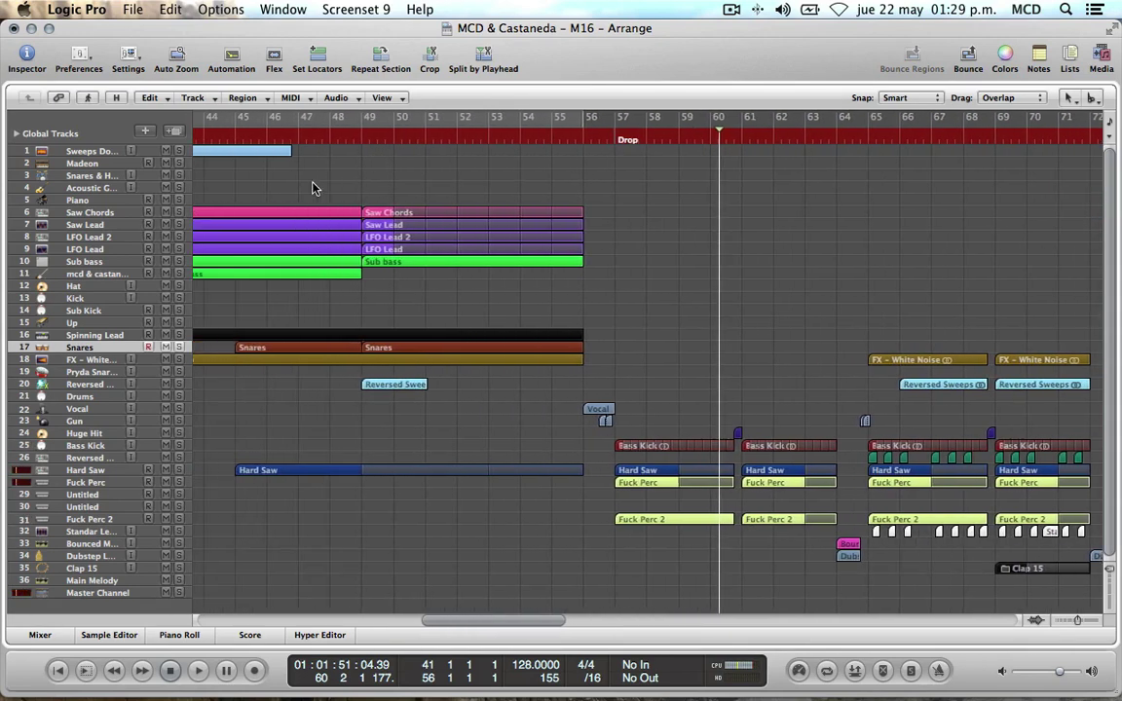
scroll(234, 162, left, 3)
drag(237, 162, 285, 259)
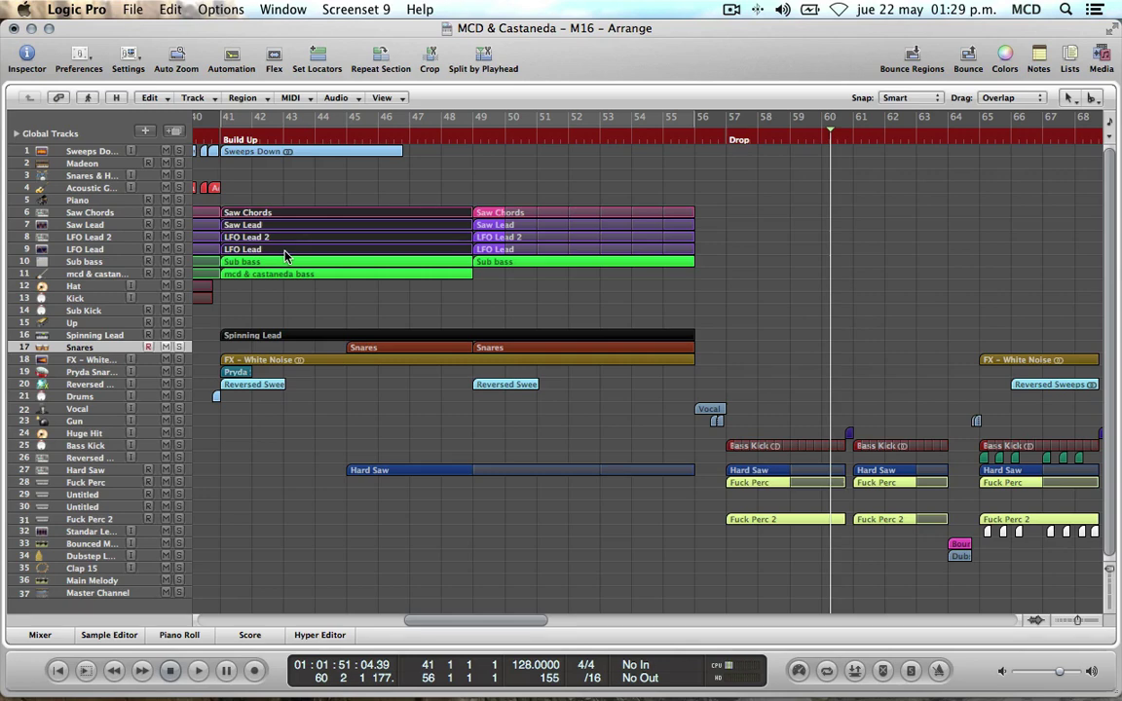
drag(282, 191, 331, 288)
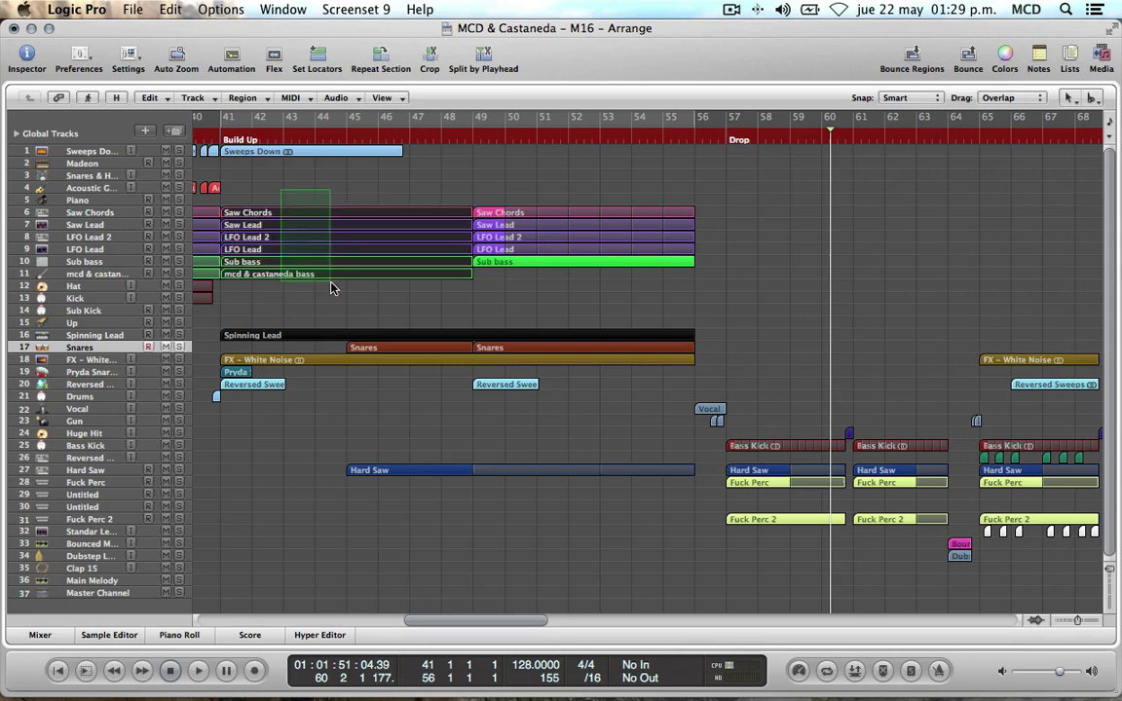
drag(462, 176, 521, 265)
drag(505, 175, 519, 271)
click(361, 316)
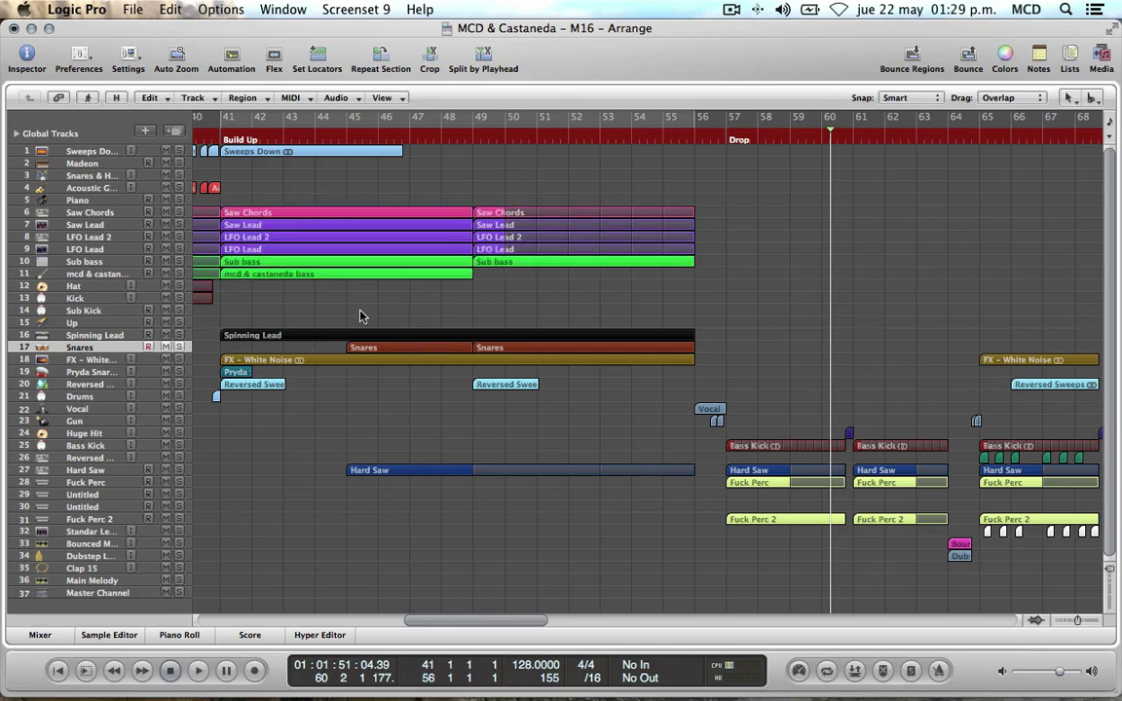
Step: Solo the Snares track and set the cycle range over bars 45 to 56
click(124, 337)
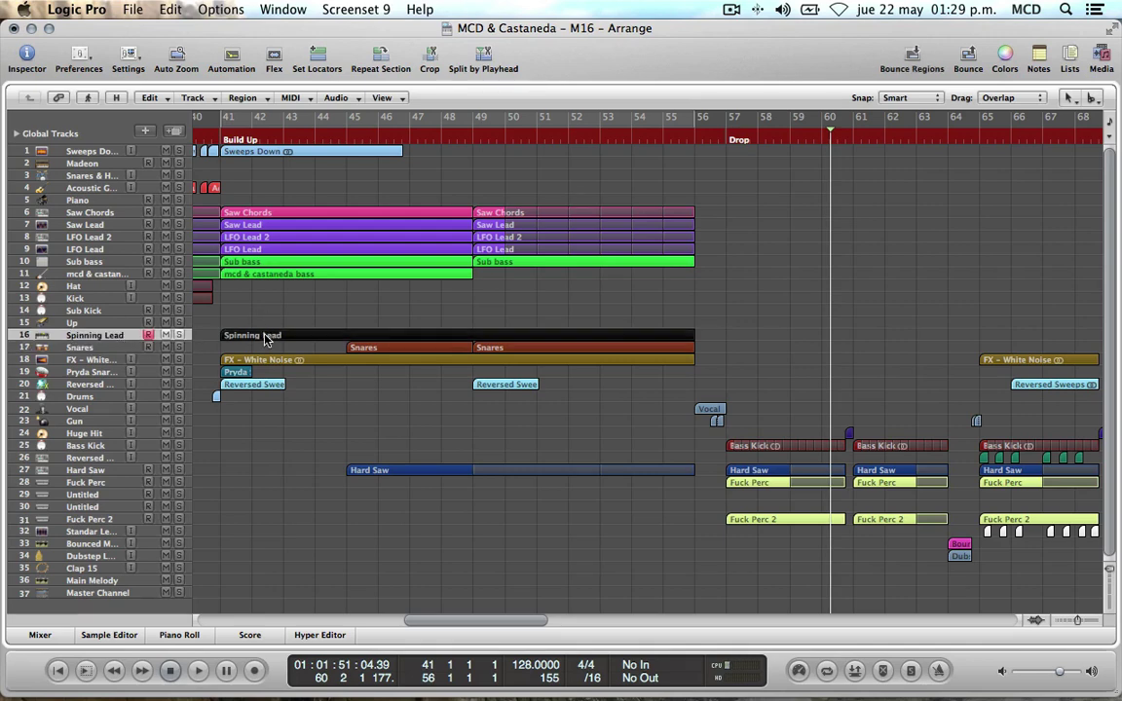
click(116, 348)
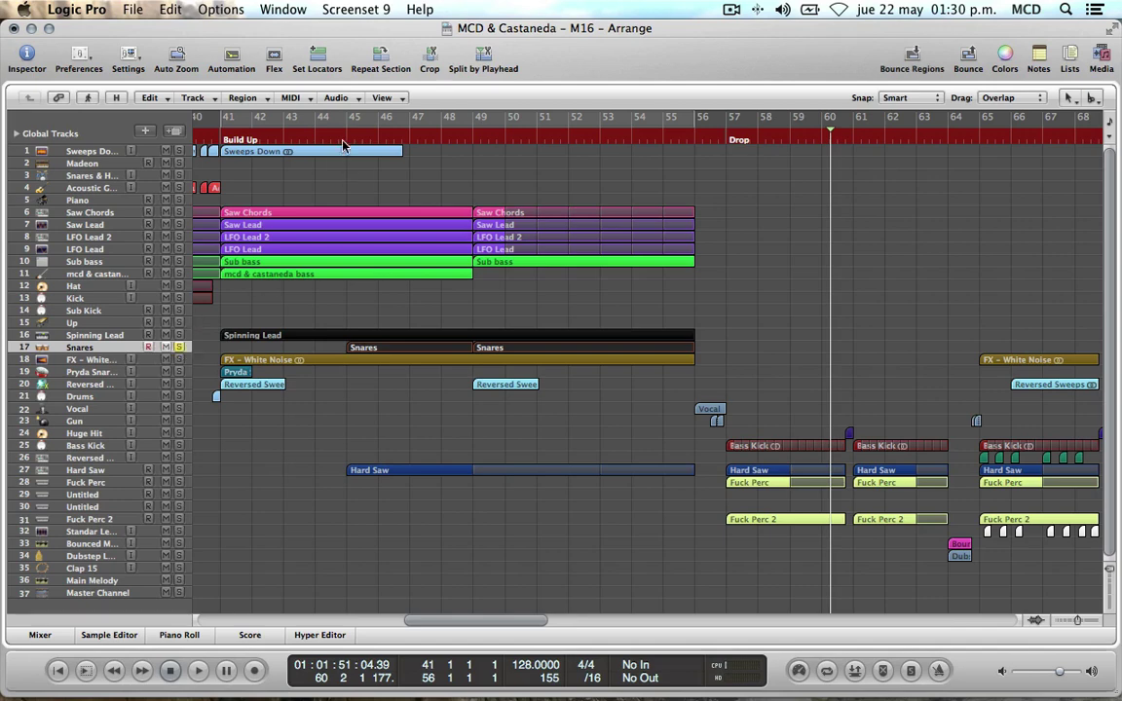
drag(355, 117, 699, 119)
Step: Play the soloed Snares and view the notes of the second Snares region in the Piano Roll, then close the editor
key(space)
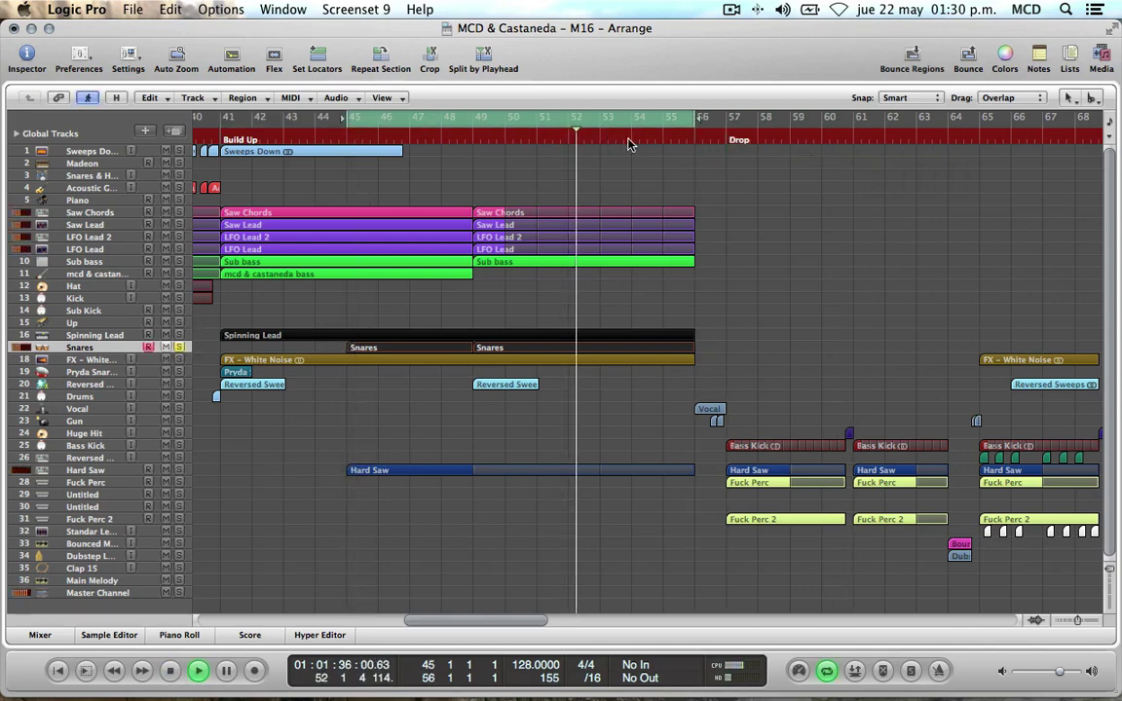
double_click(581, 347)
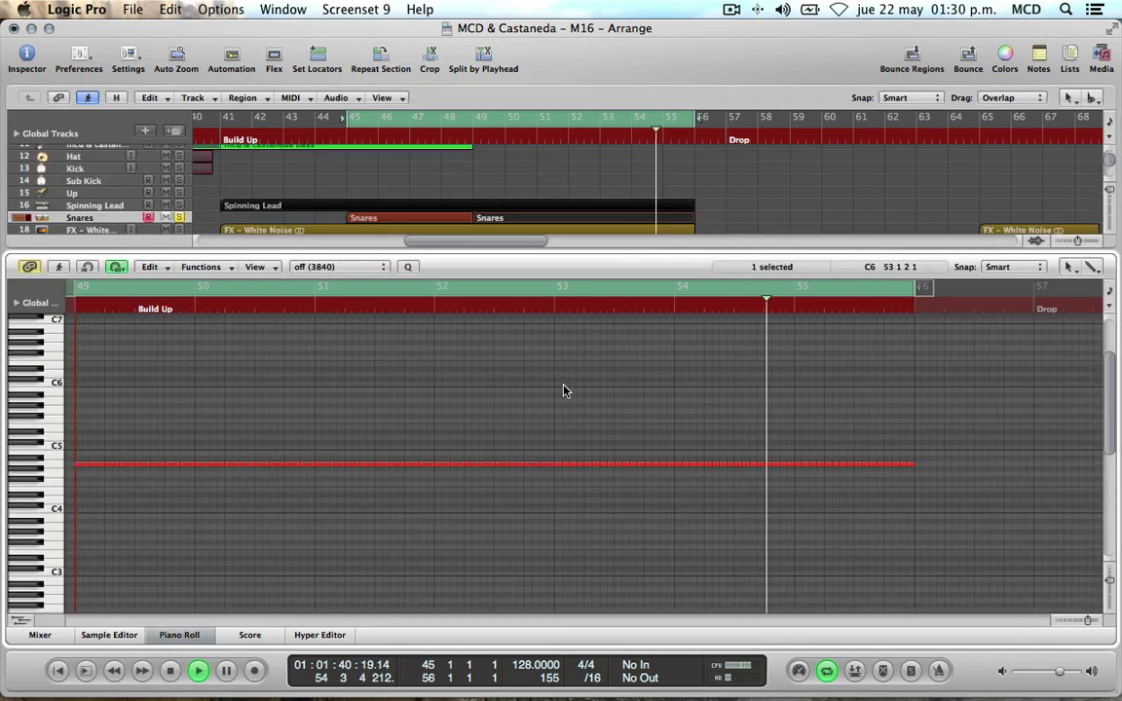
key(p)
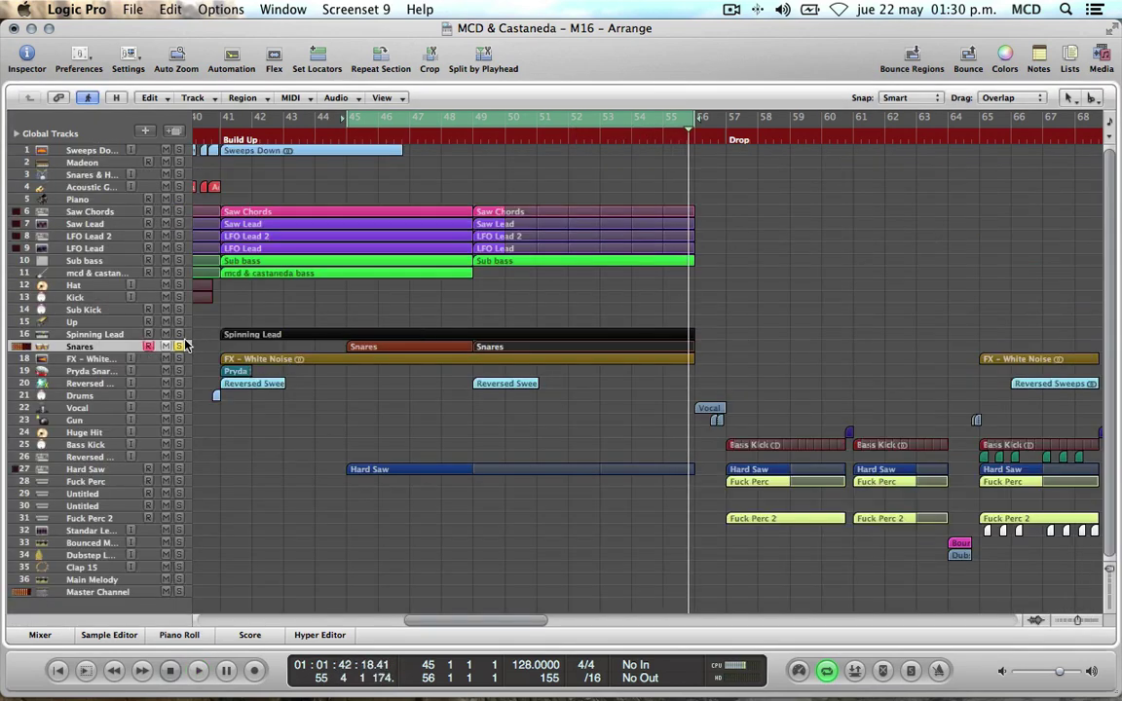
Step: Solo the FX - White Noise track and audition it from several points in the second half of the Build Up
click(98, 360)
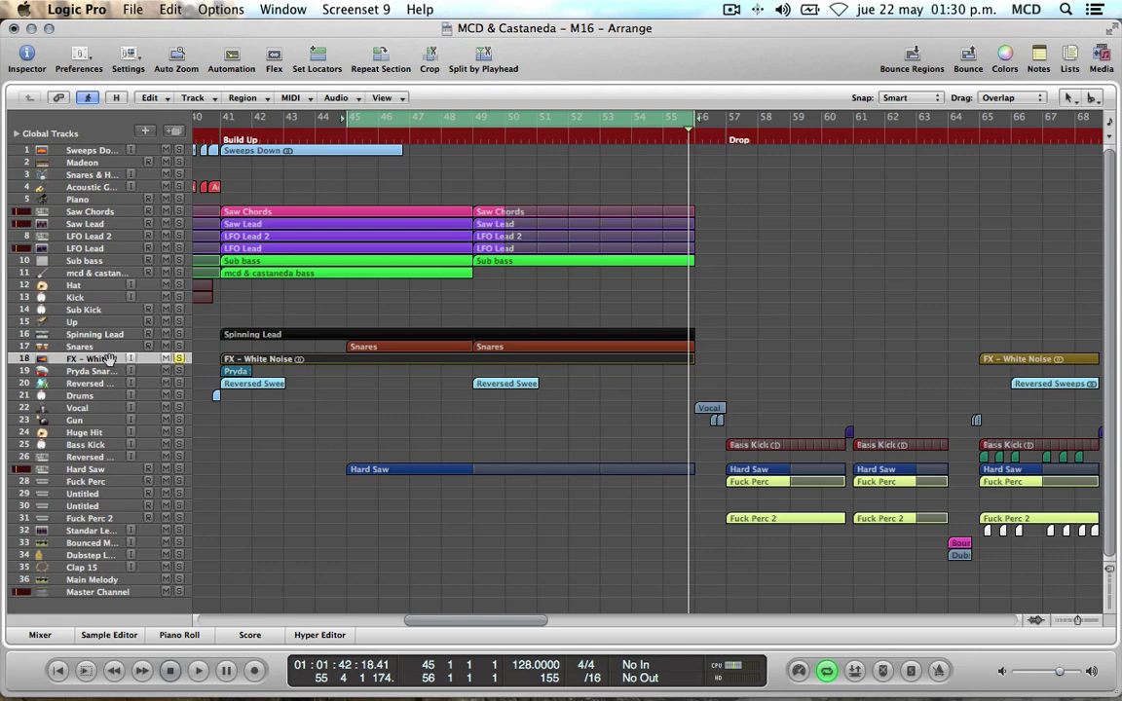
key(ctrl+Down)
key(ctrl+Down)
key(ctrl+Down)
key(ctrl+Down)
key(ctrl+Down)
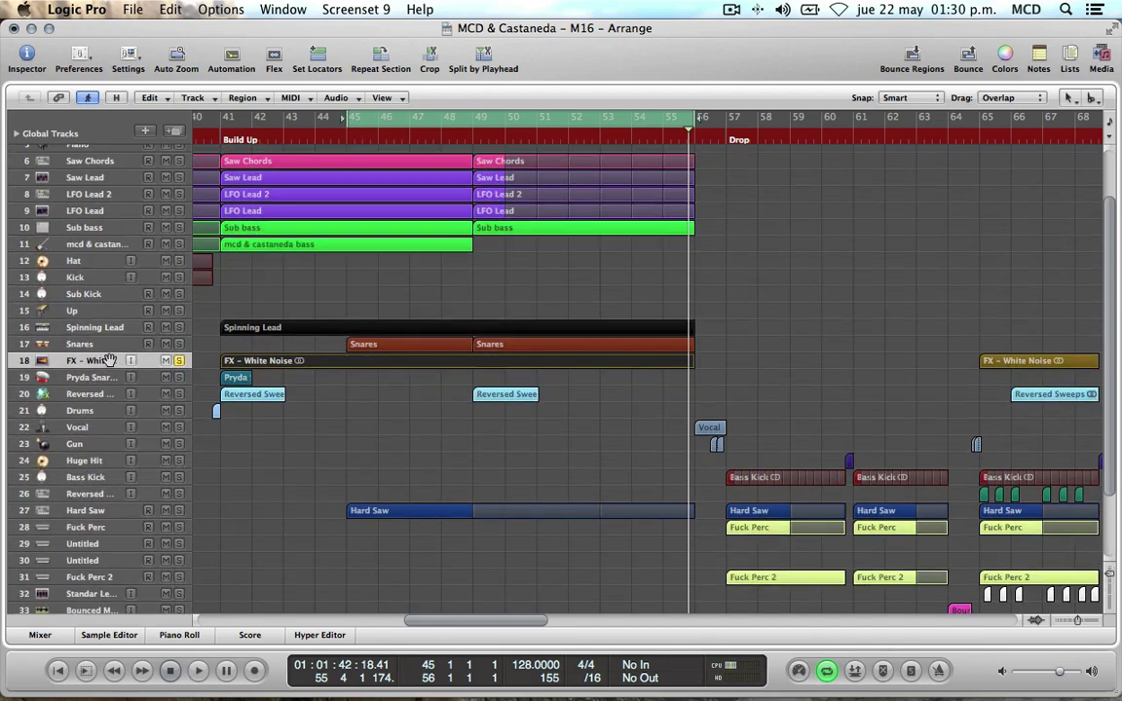
key(space)
click(562, 112)
click(585, 138)
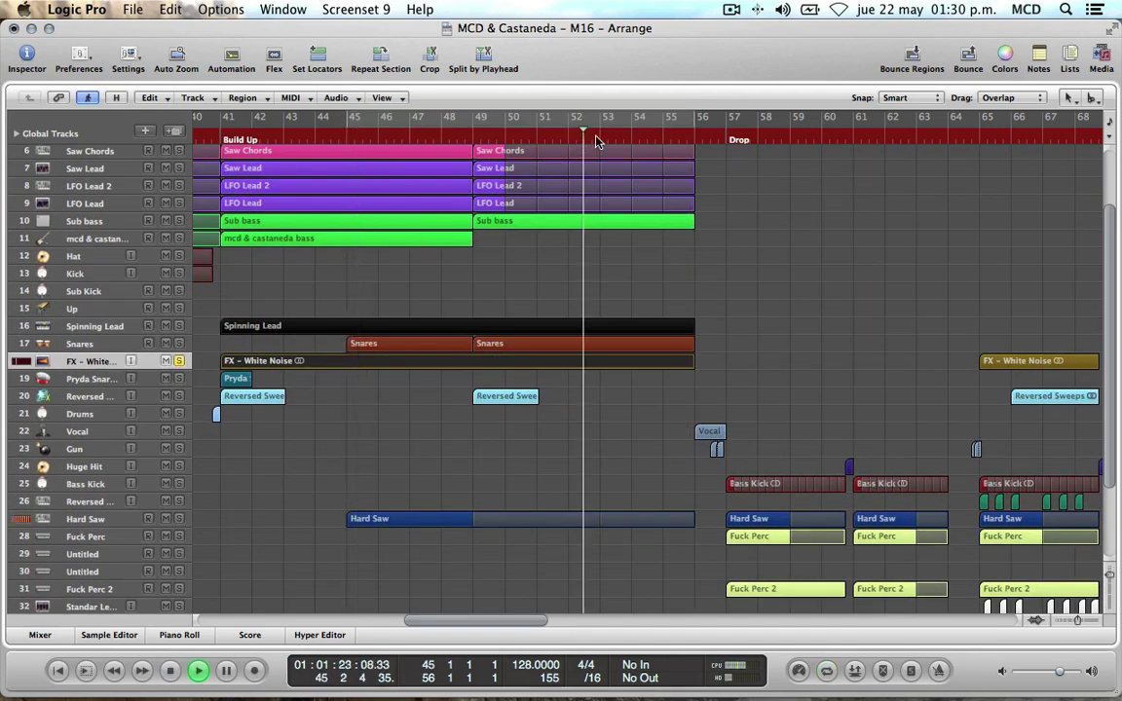
click(640, 138)
click(666, 139)
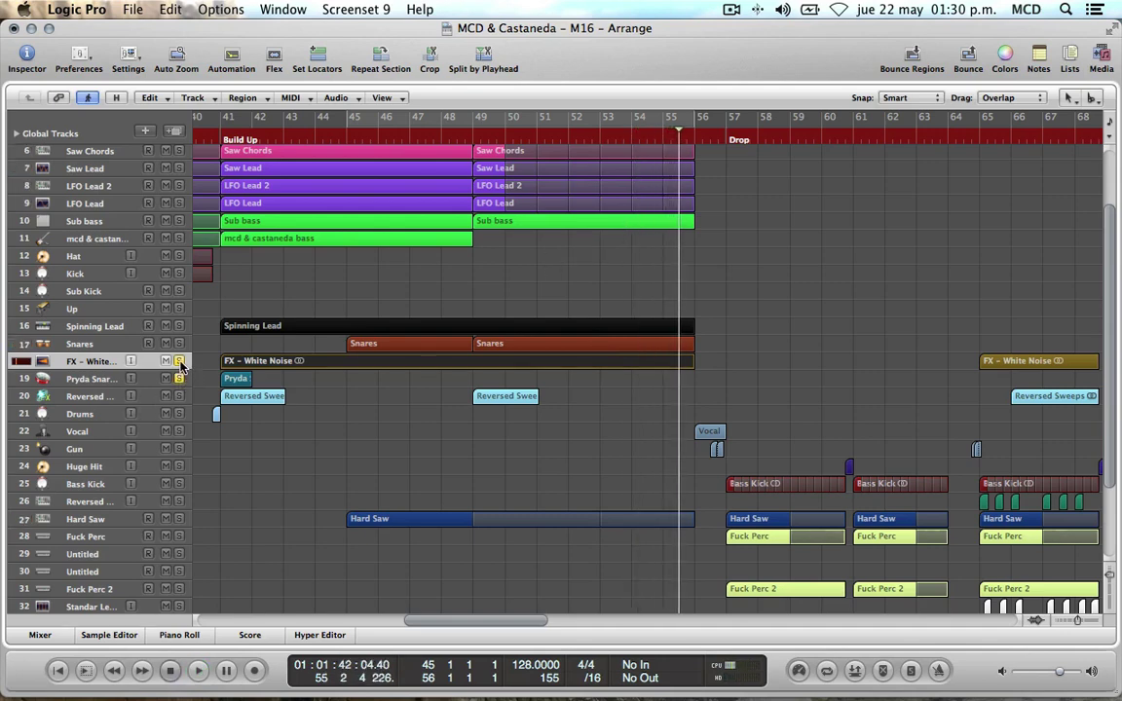
Step: Solo the Hard Saw track, set the cycle range over bars 45 to 56 and start playback
click(147, 521)
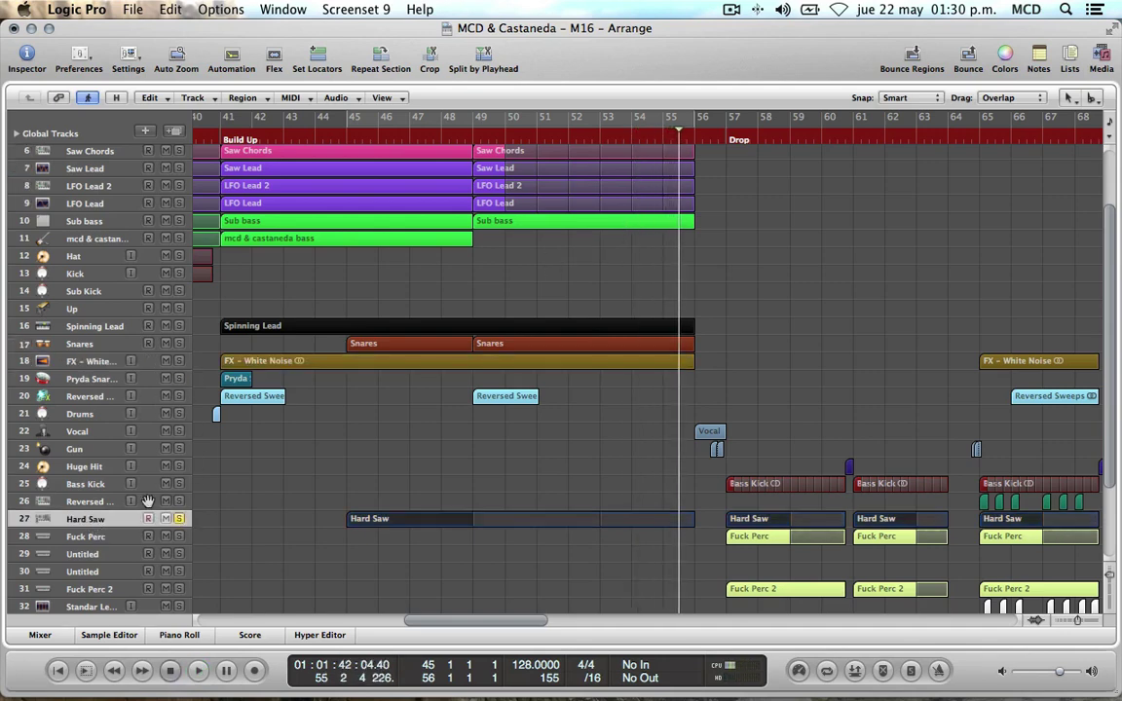
drag(358, 119, 673, 137)
click(558, 437)
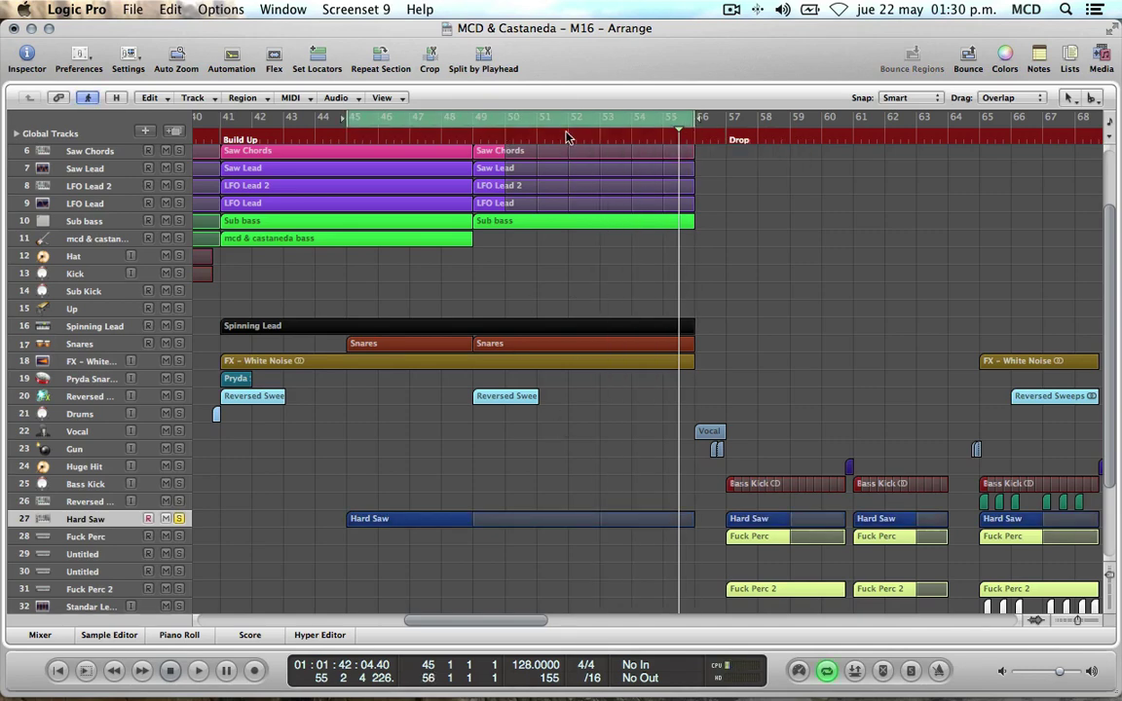
click(507, 126)
key(space)
Step: Select the Hard Saw region in the Build Up and view its notes in the Piano Roll, then close the editor
click(404, 524)
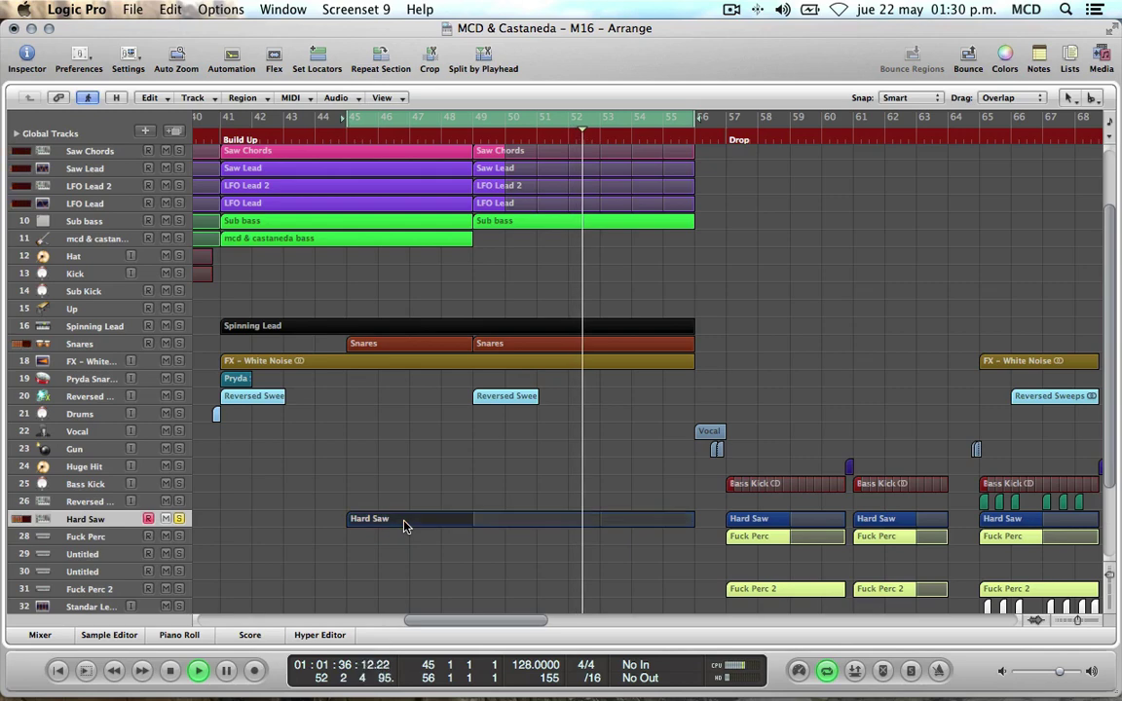
key(p)
key(p)
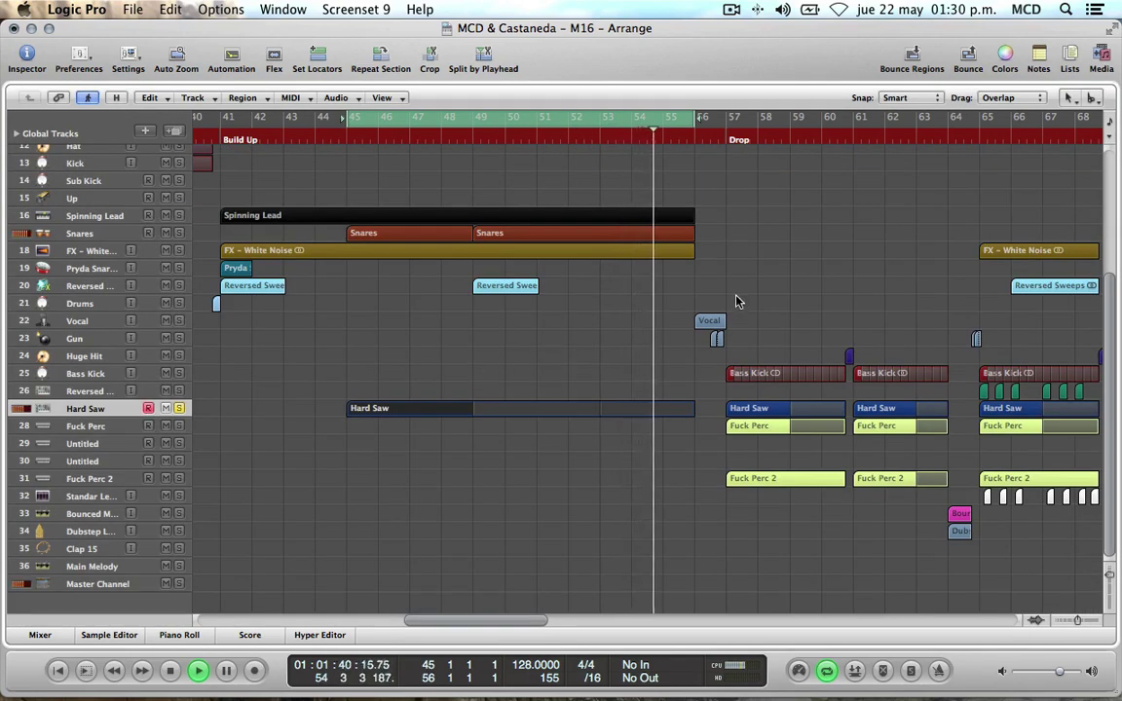
Step: Turn off cycle mode, stop playback at the end of the Build Up and unsolo the Hard Saw track
scroll(726, 210, right, 3)
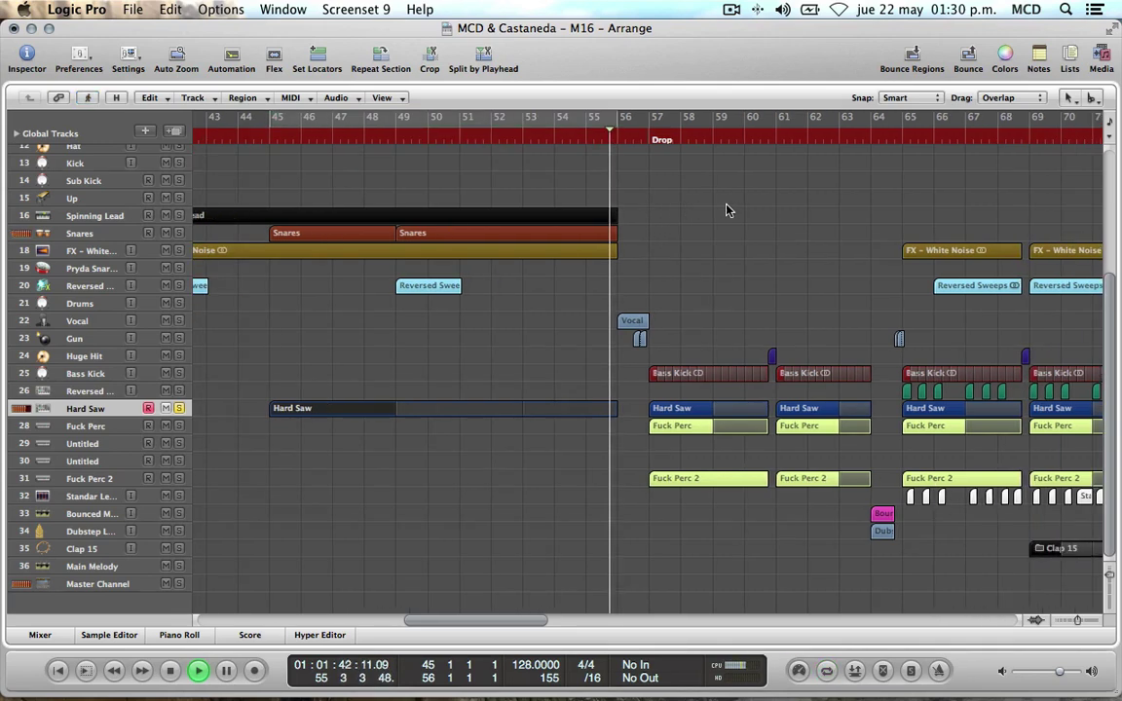
scroll(726, 211, right, 5)
key(space)
click(179, 408)
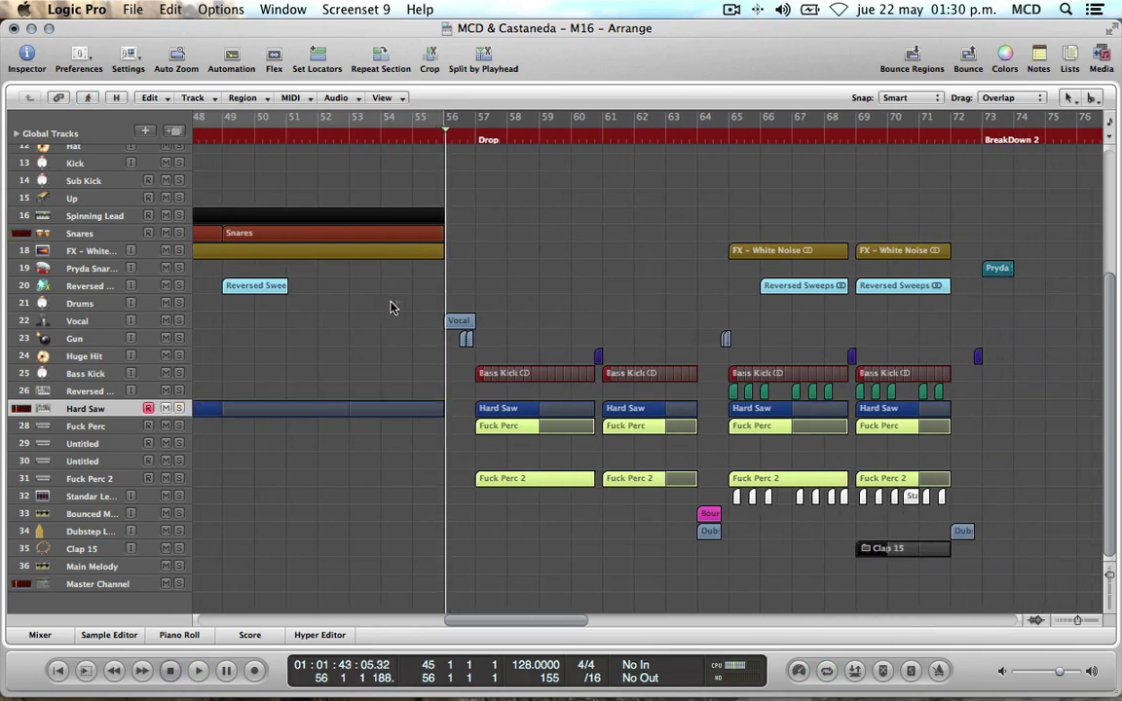
Step: Solo the Vocal and Gun tracks and play them with the cycle range set over bar 56
click(179, 317)
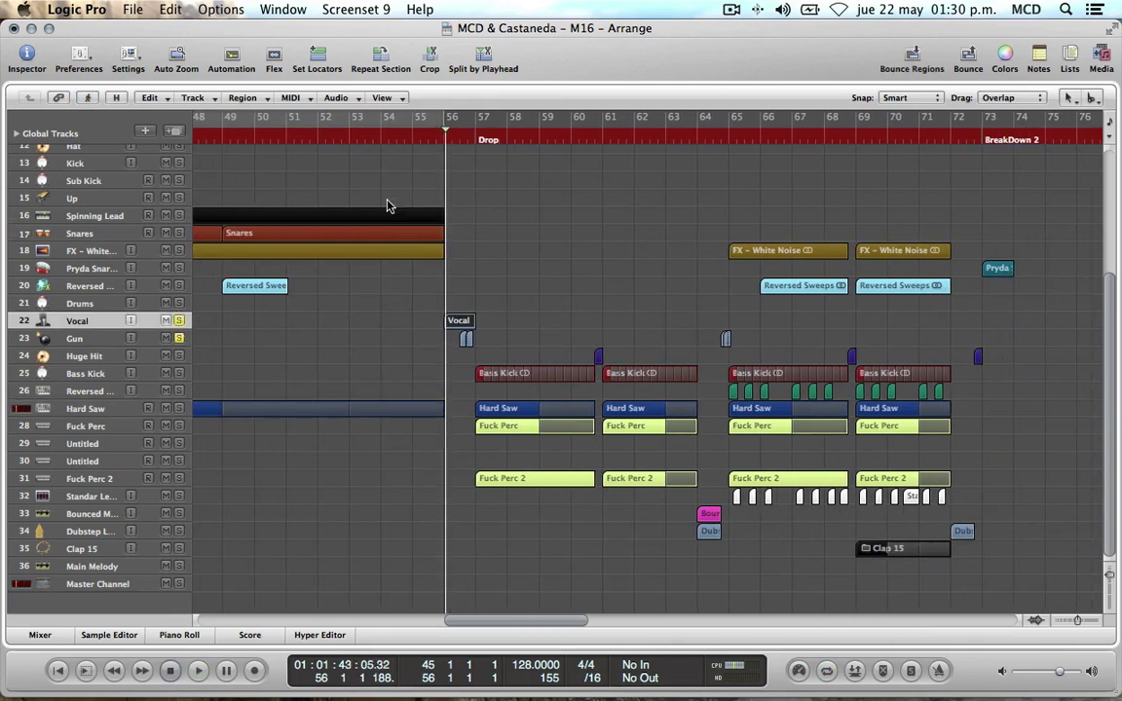
drag(439, 129, 477, 130)
key(space)
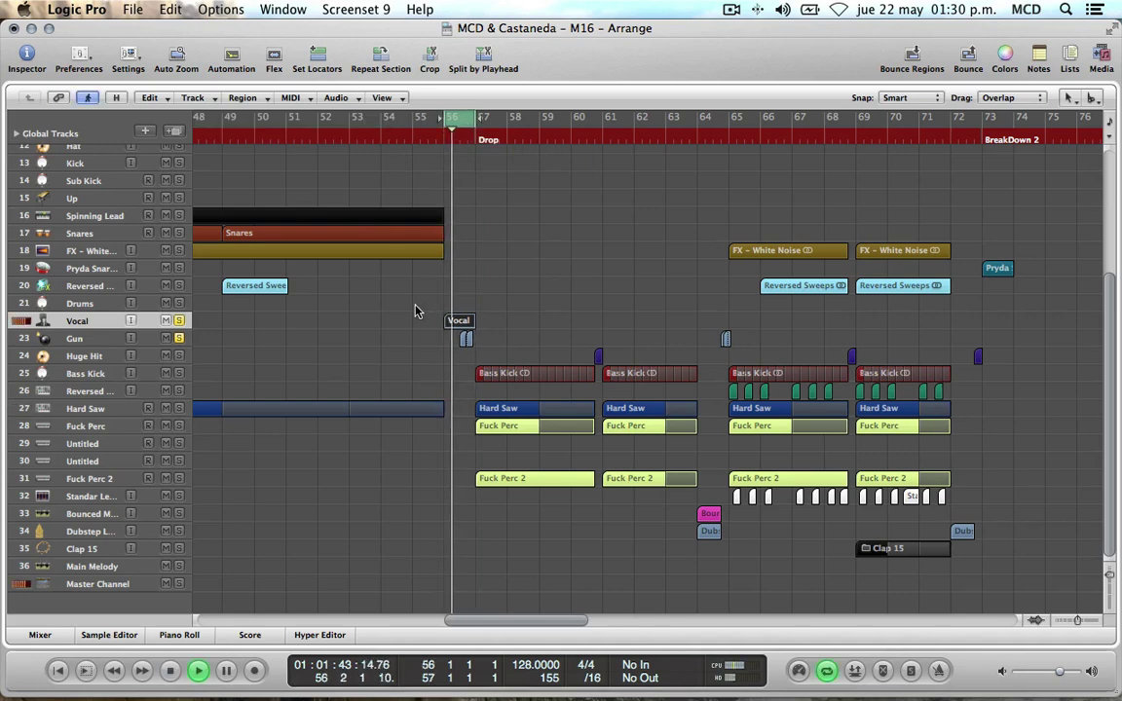
key(super+Right)
key(space)
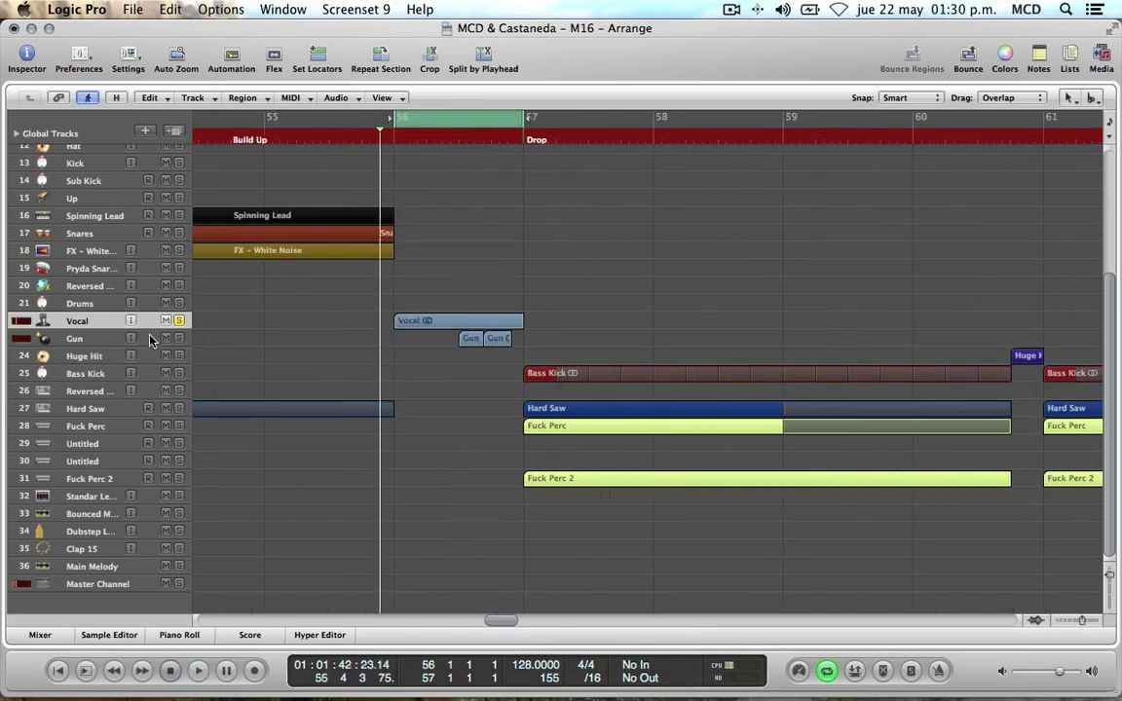
Step: Show the Vocal track's channel strip in the Inspector and play bar 56 with only the Gun track soloed
click(97, 321)
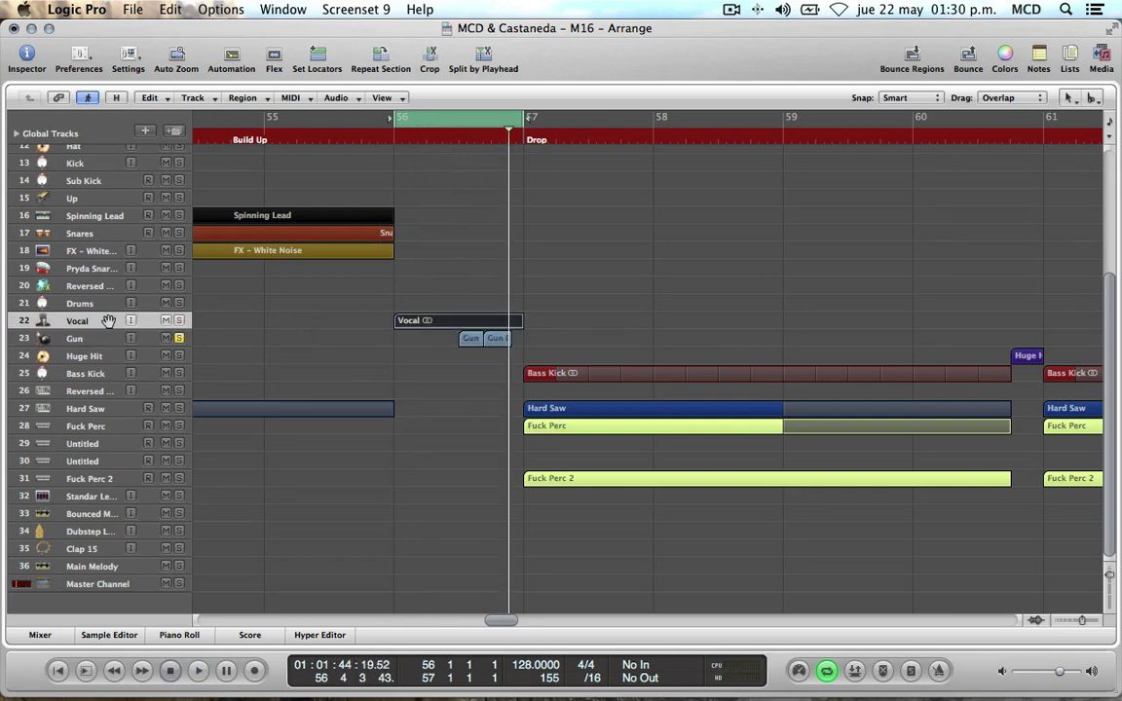
key(i)
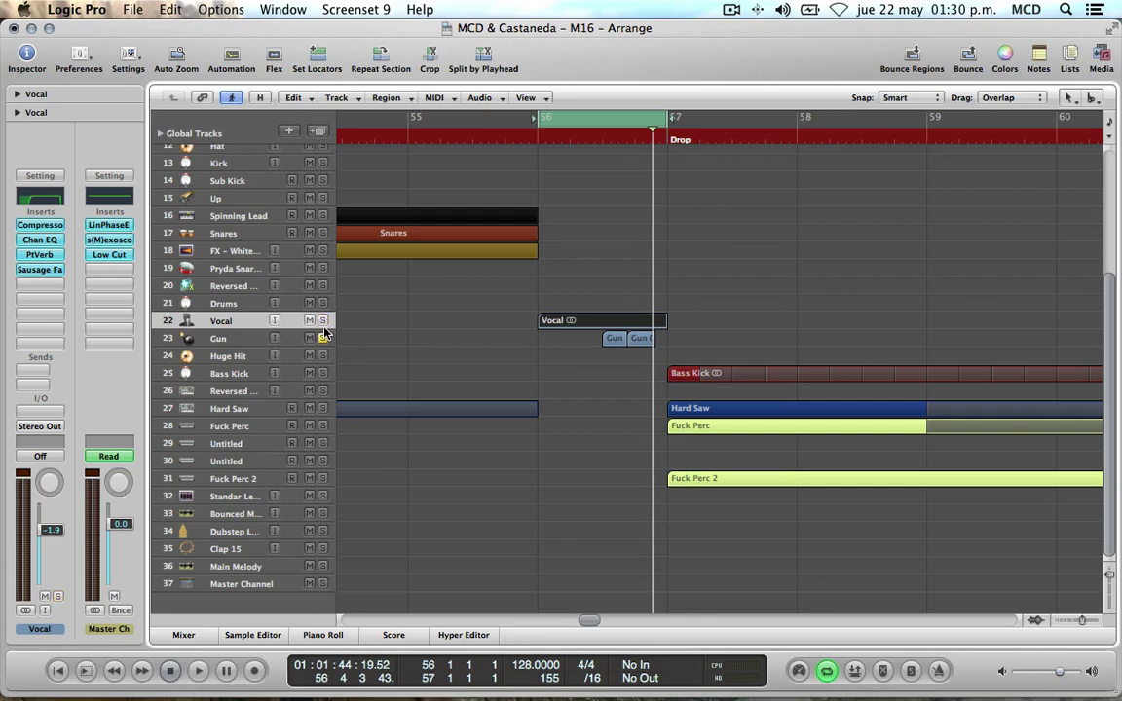
key(space)
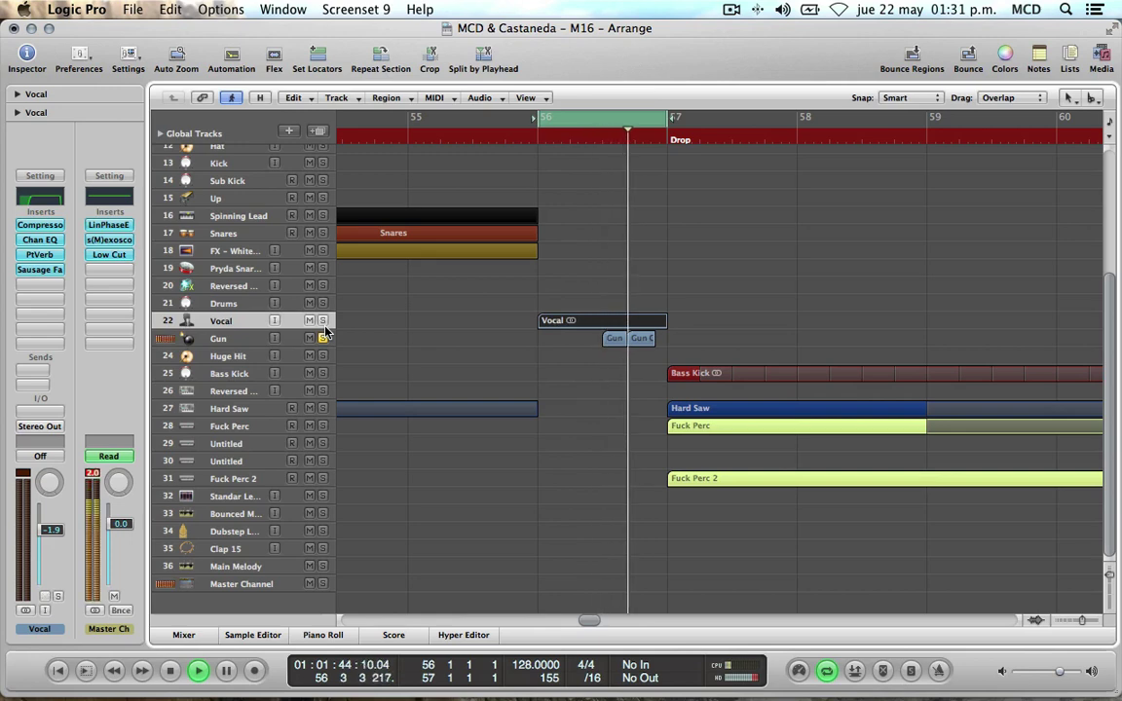
key(space)
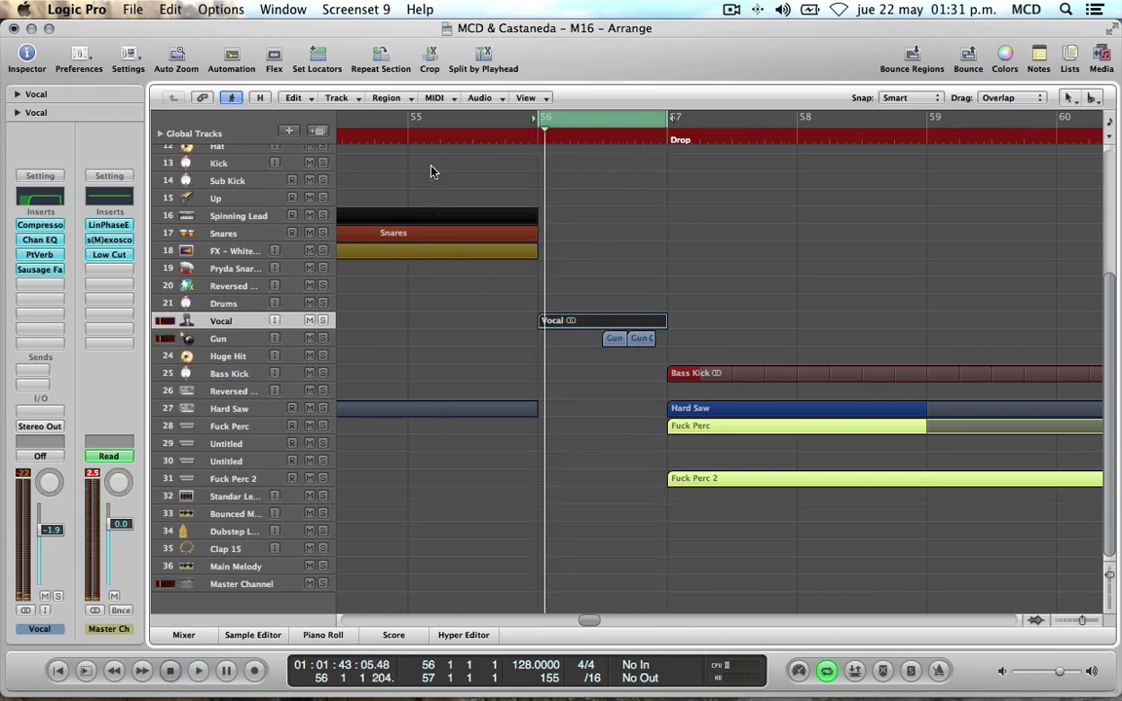
Step: Play the transition from the Build Up into the Drop with cycle mode off, and hide the Inspector
click(438, 132)
key(super+Left)
key(c)
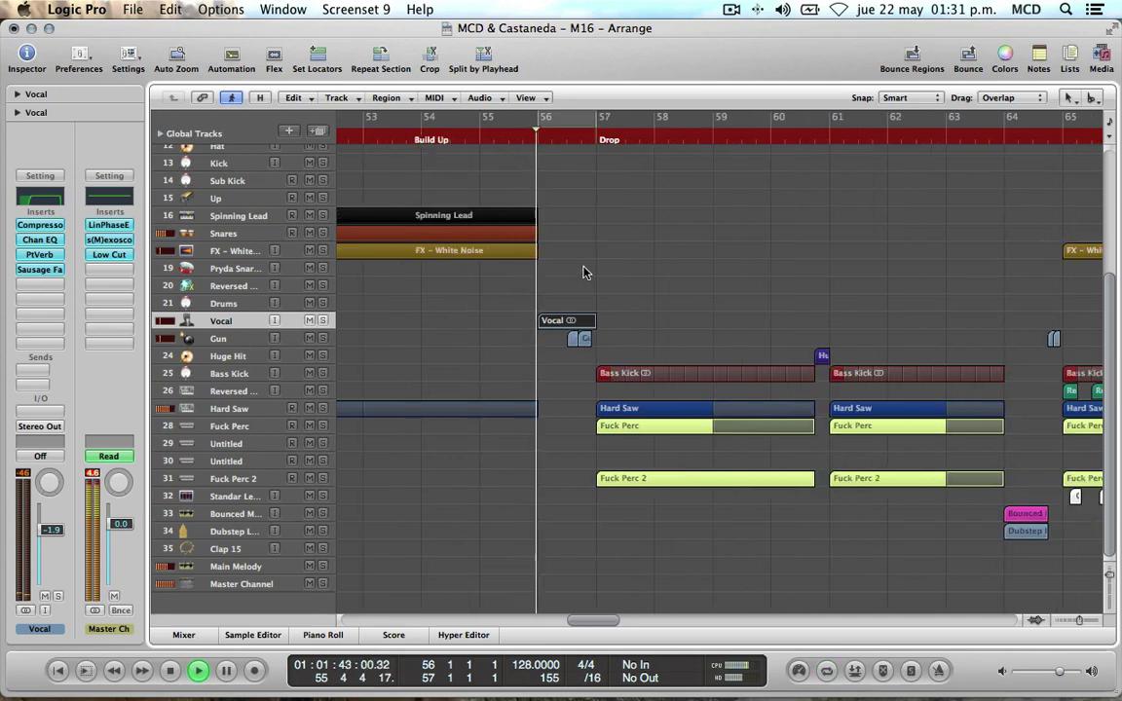
key(i)
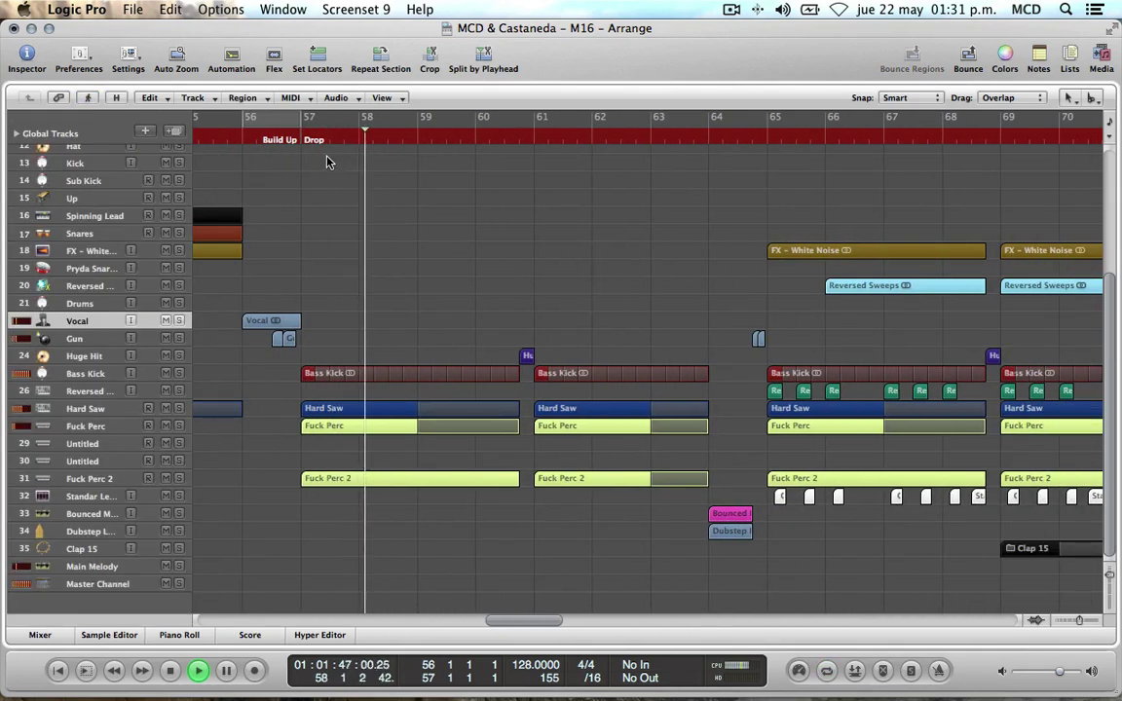
Step: Set the cycle range over bars 57 to 64 of the Drop and solo the Bass Kick track
drag(306, 118, 672, 143)
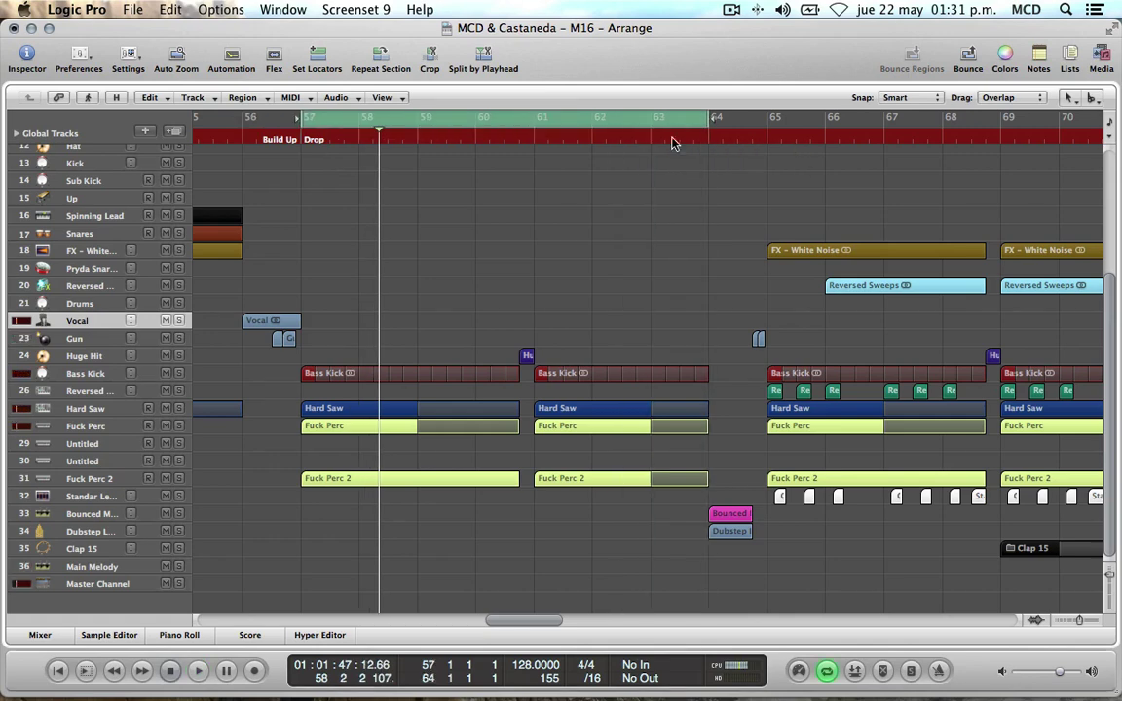
click(179, 374)
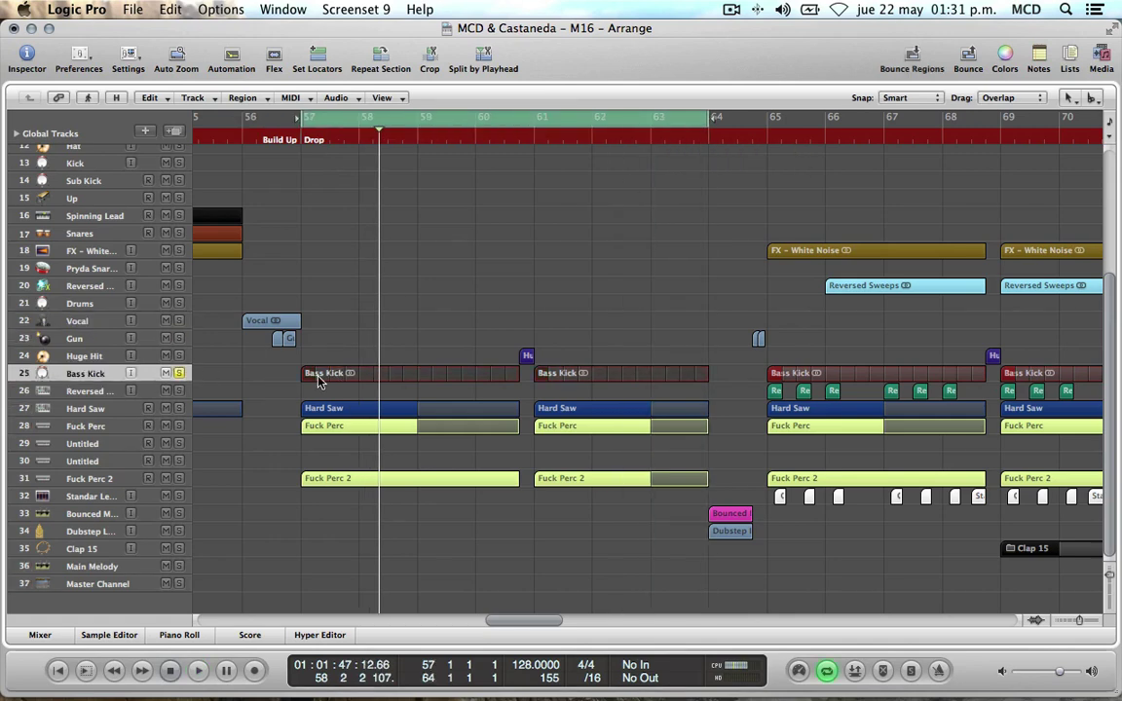
Step: Play the soloed Bass Kick track in the Drop within the cycle range starting at bar 57
key(ctrl+Right)
key(ctrl+Down)
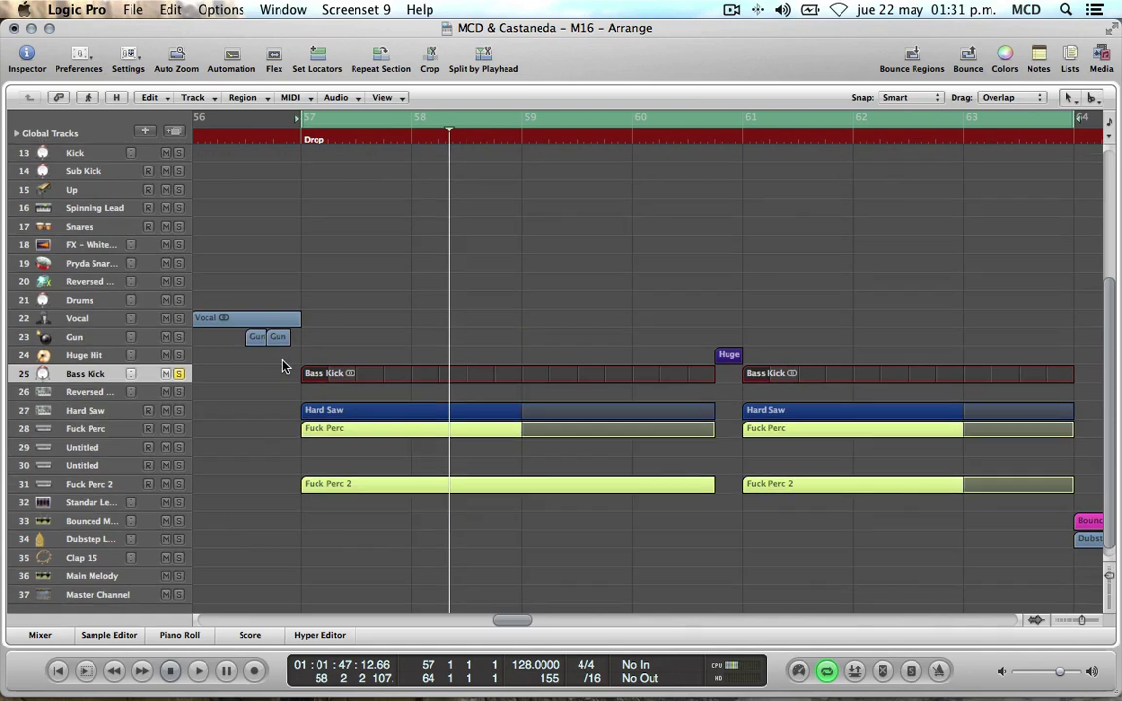
key(space)
key(space)
Step: Try extending the Drop's first Bass Kick region across its loops and play it soloed
drag(325, 379, 666, 378)
key(ctrl+Right)
key(ctrl+Down)
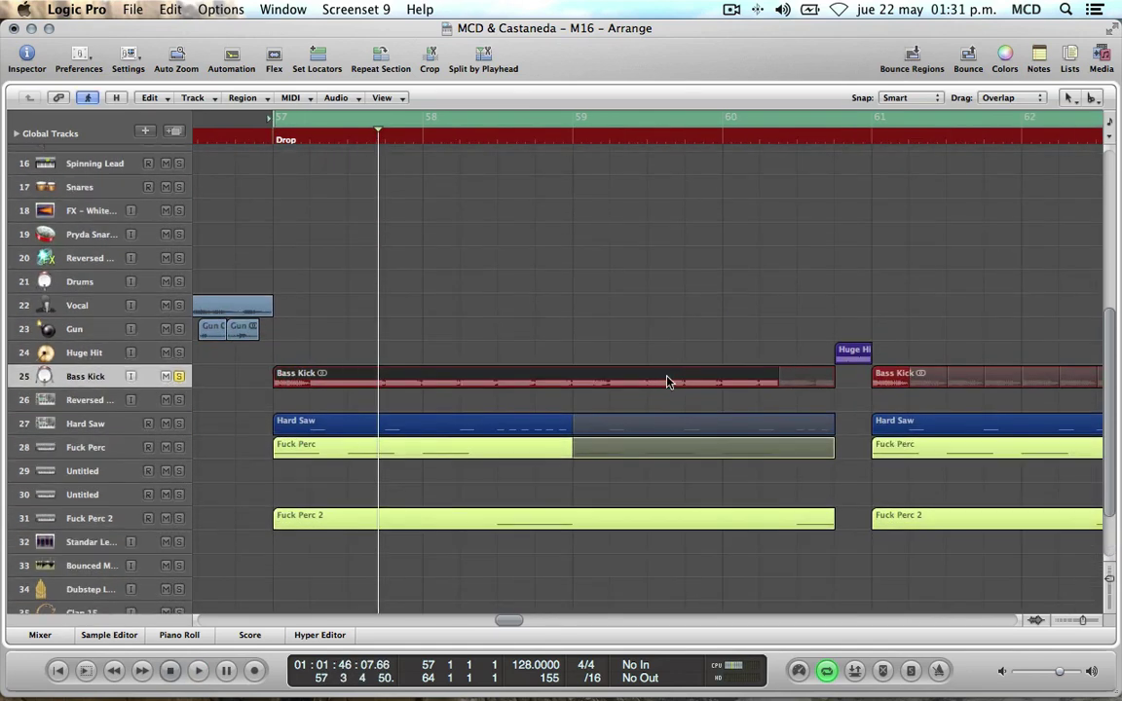
key(space)
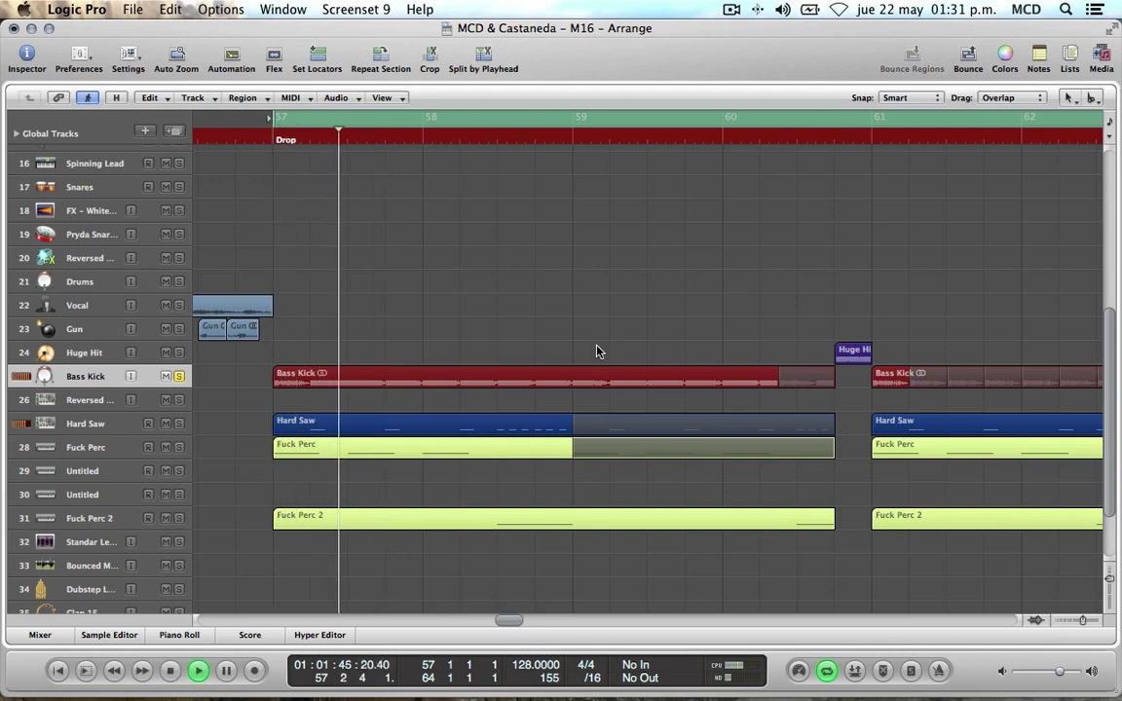
key(space)
click(528, 348)
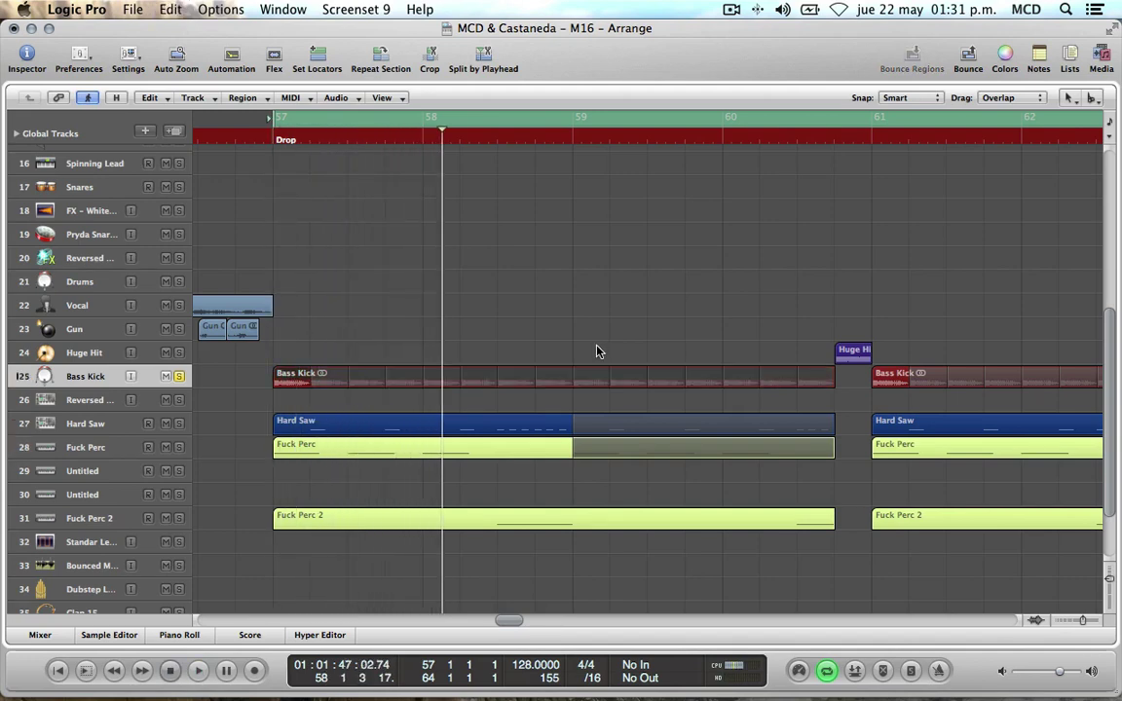
Step: Play the Drop from bar 57, soloing the Hard Saw track together with Bass Kick, and select the Hard Saw track
scroll(400, 388, right, 1)
key(space)
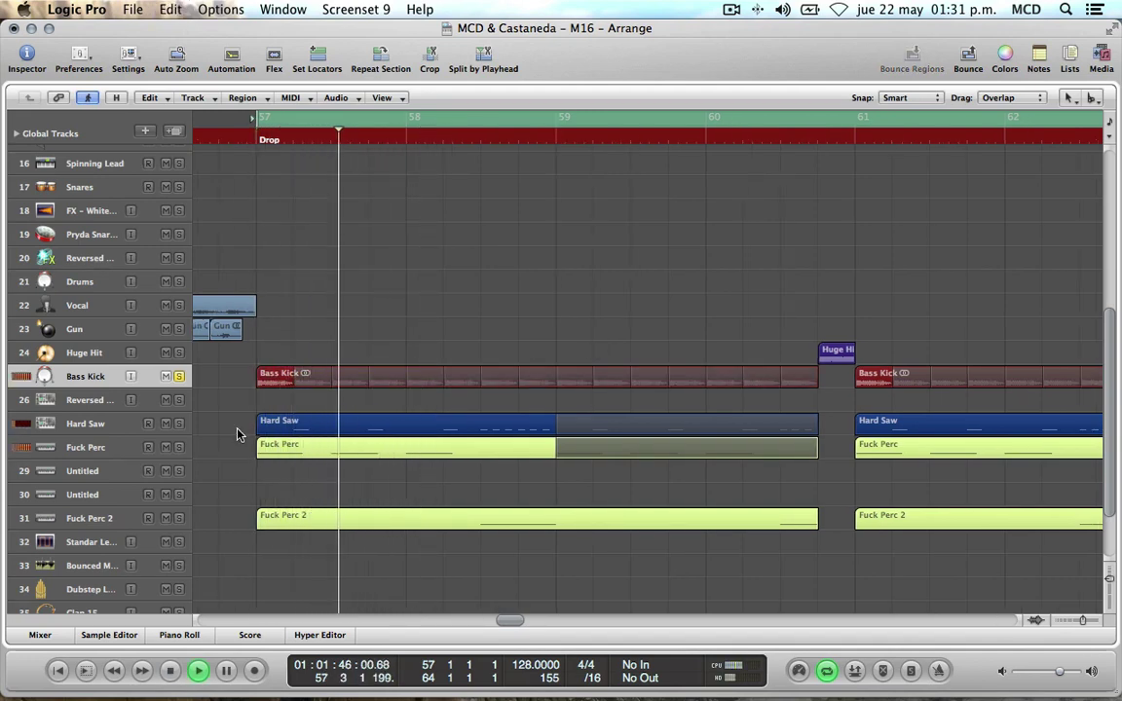
key(space)
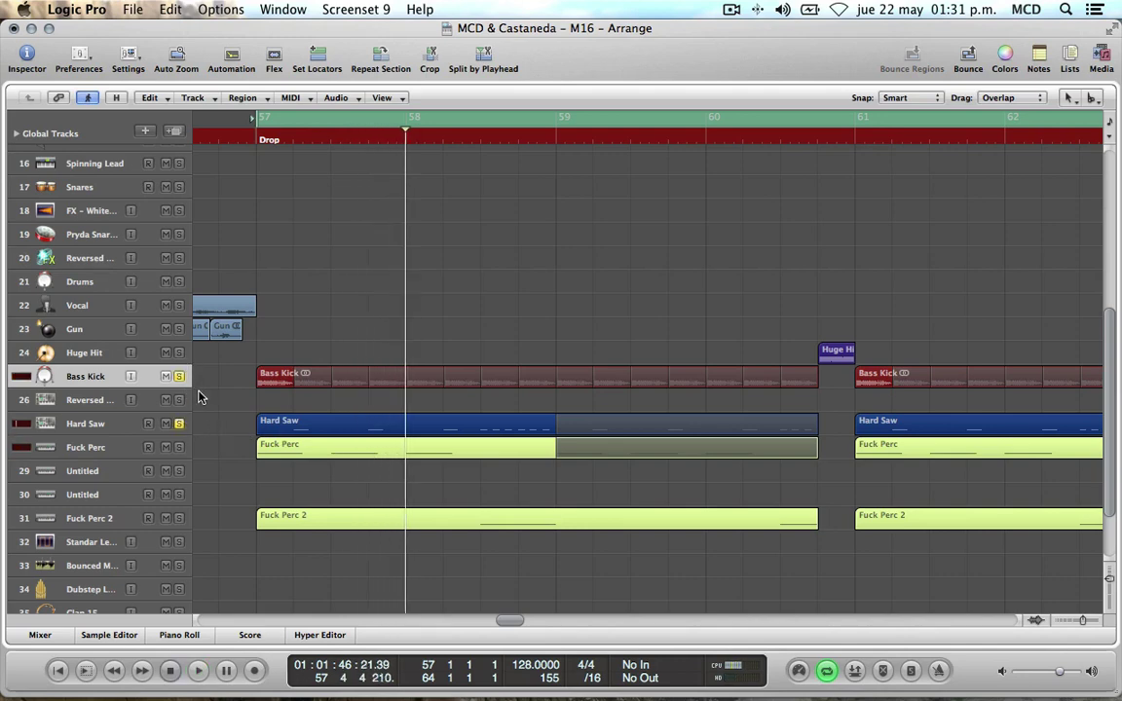
key(space)
click(78, 424)
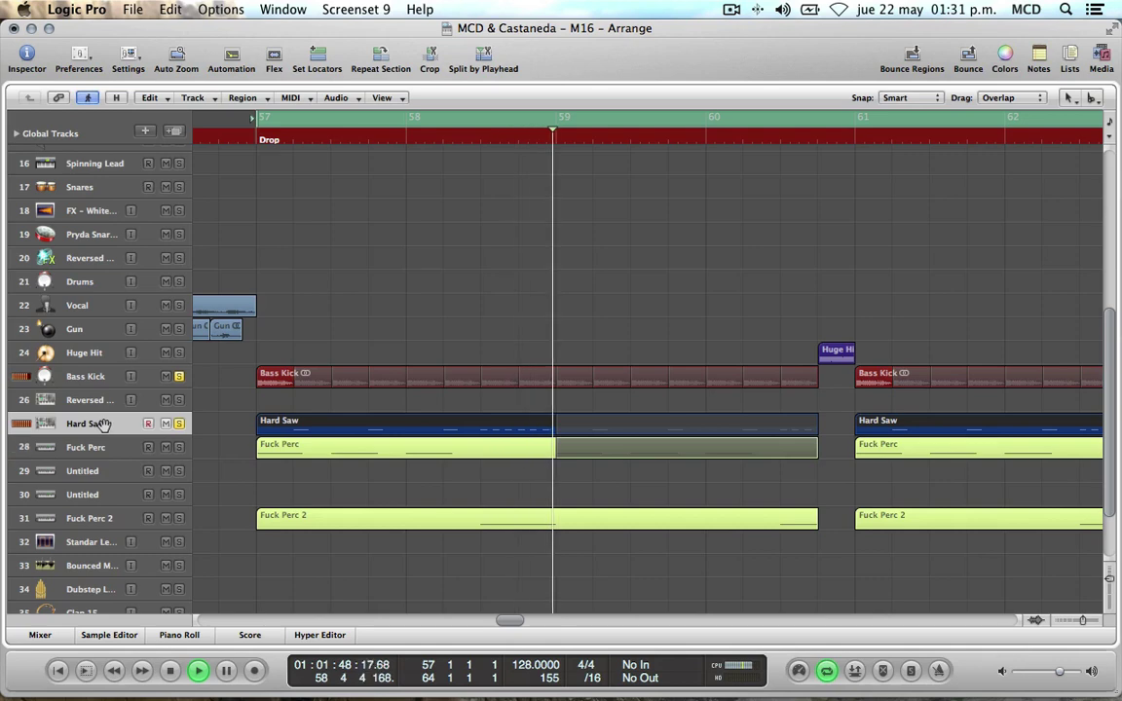
Step: Examine the notes of the first Hard Saw region of the Drop in the Piano Roll during playback, and close the editor
double_click(341, 426)
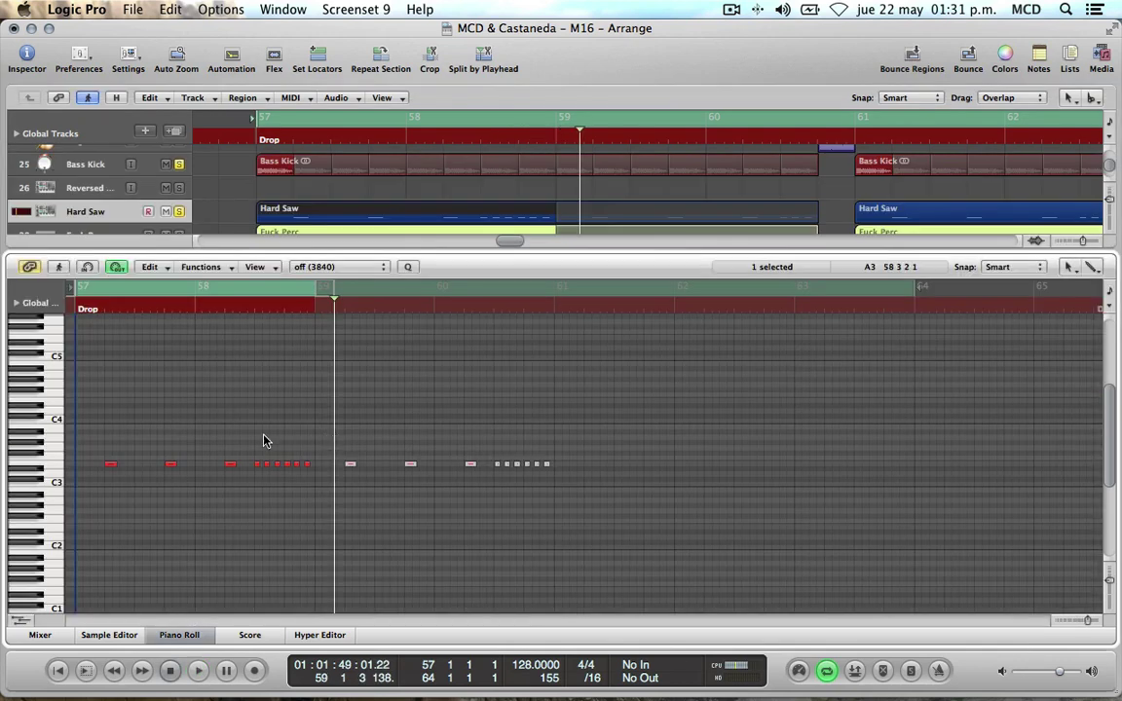
drag(645, 481, 649, 469)
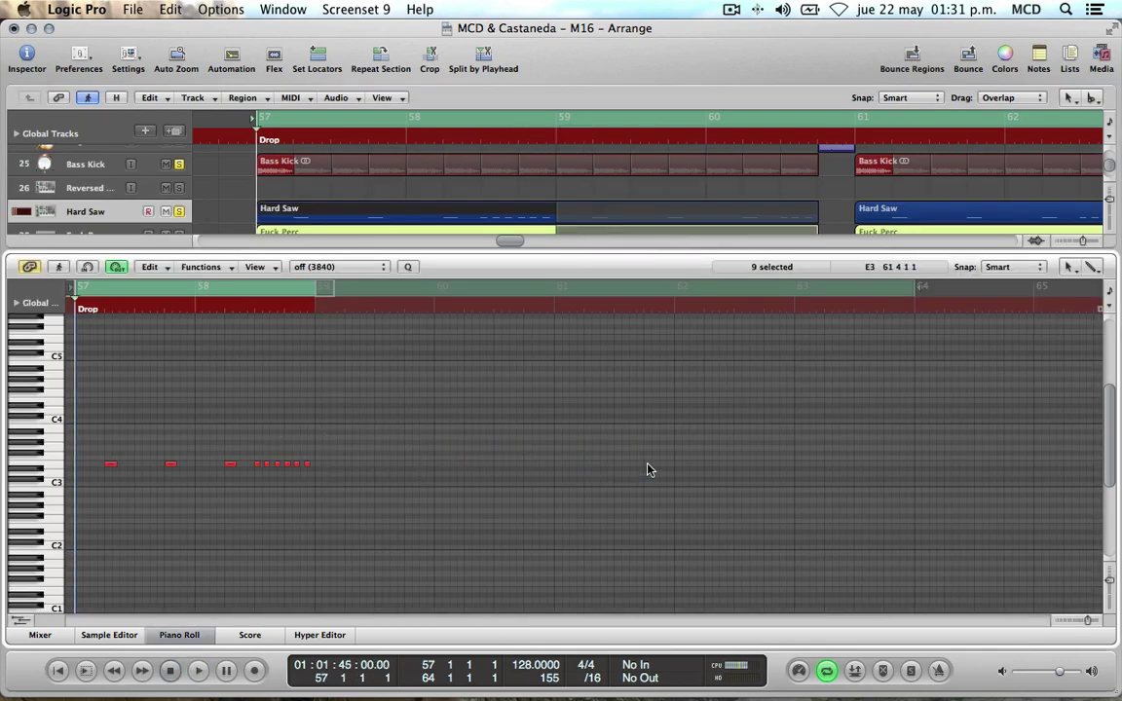
key(space)
key(super+Right)
key(super+Right)
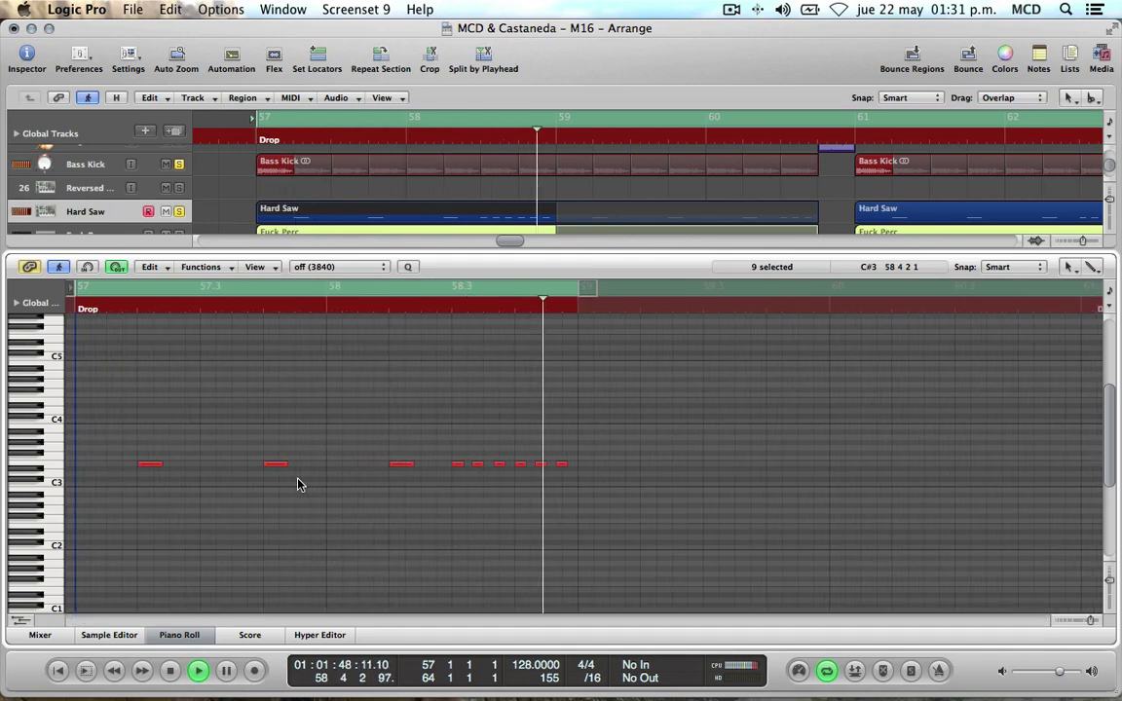
key(p)
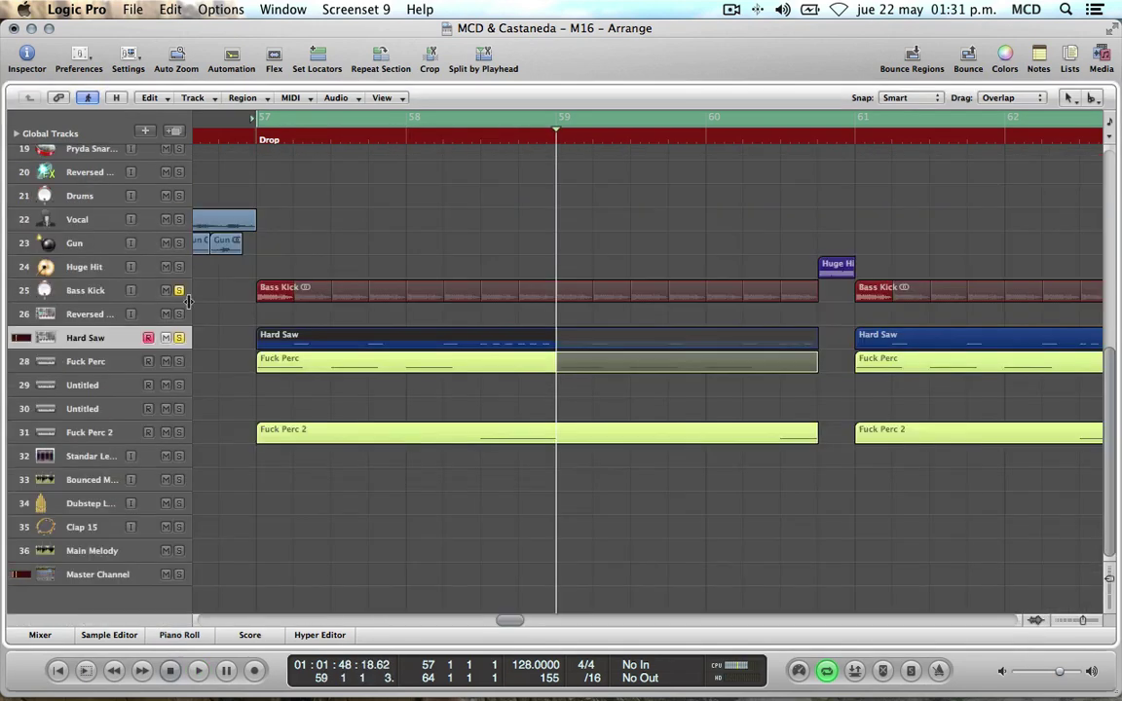
Step: Show the Inspector and compare the inserts on the Hard Saw and Fuck Perc channel strips
key(i)
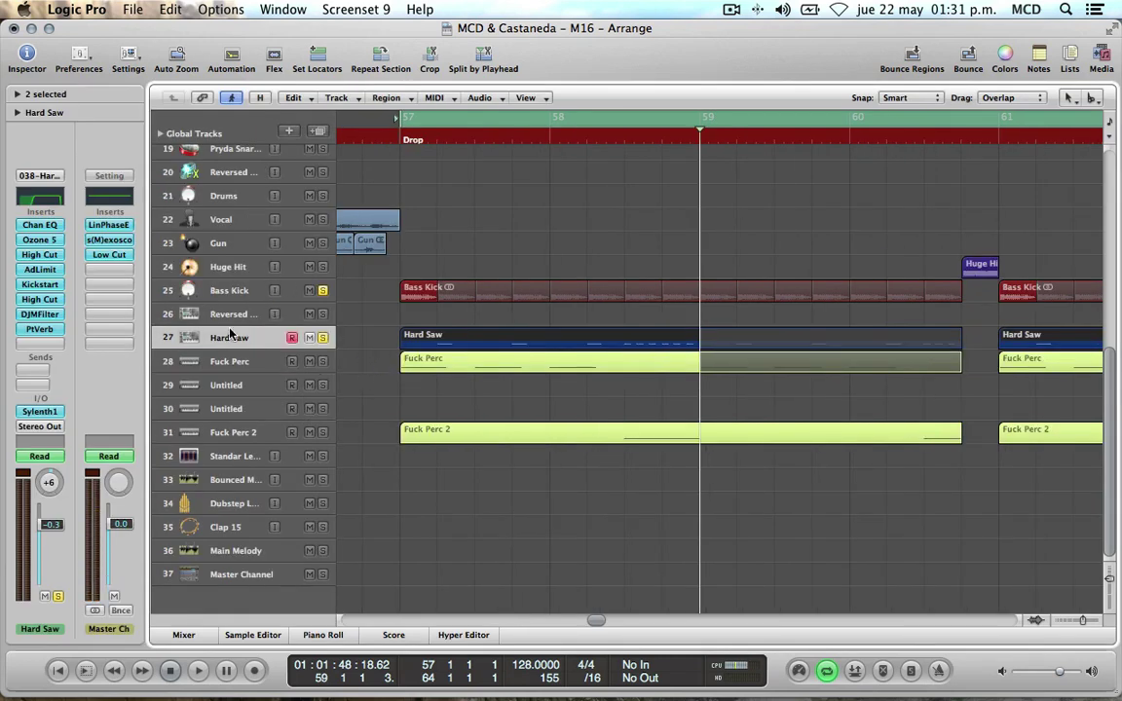
click(238, 363)
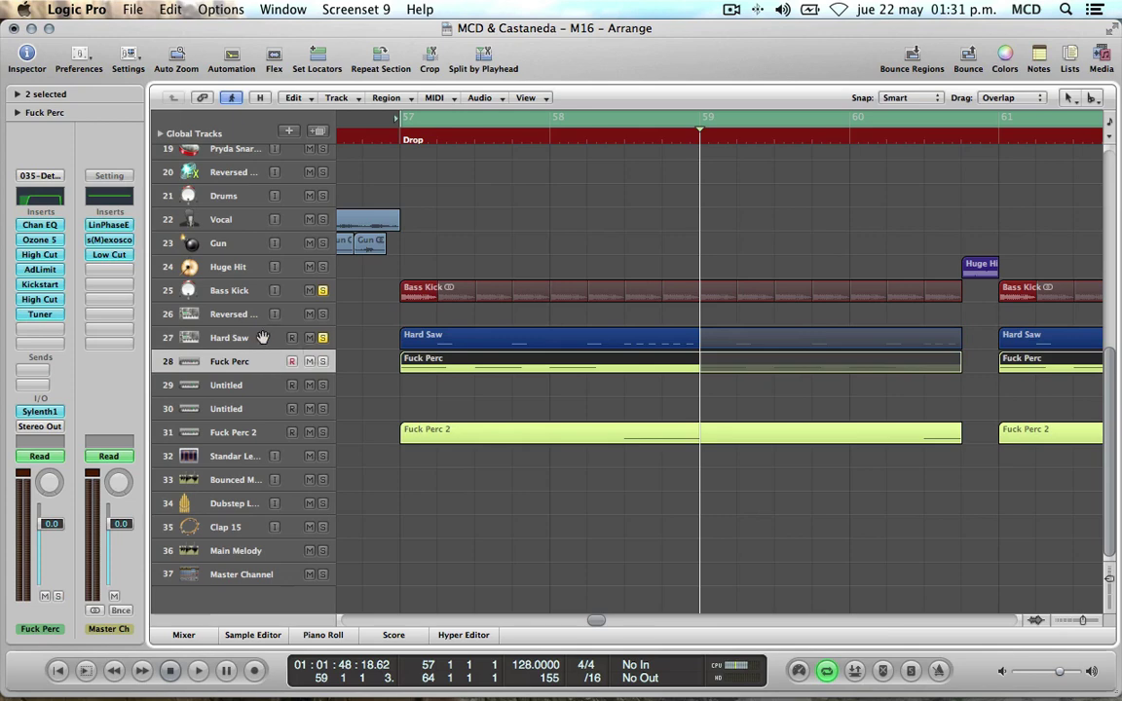
click(262, 337)
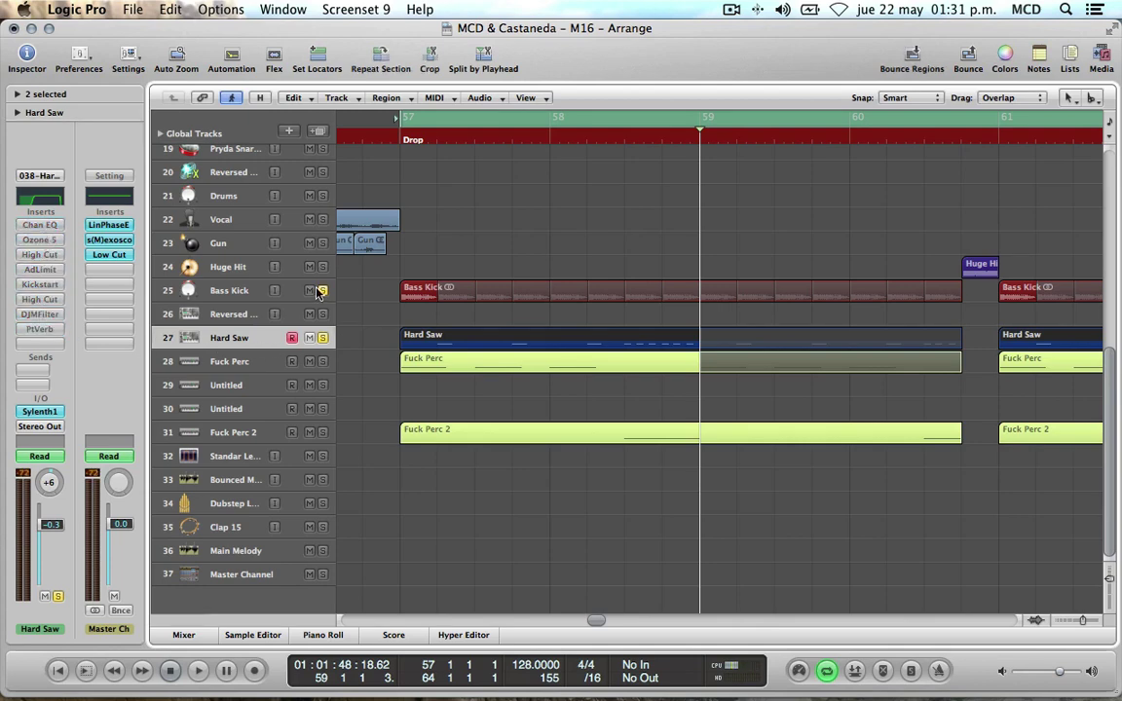
Step: Play only the Hard Saw track from bar 57 with all its inserts bypassed, and turn the inserts back on
click(318, 292)
click(277, 291)
key(space)
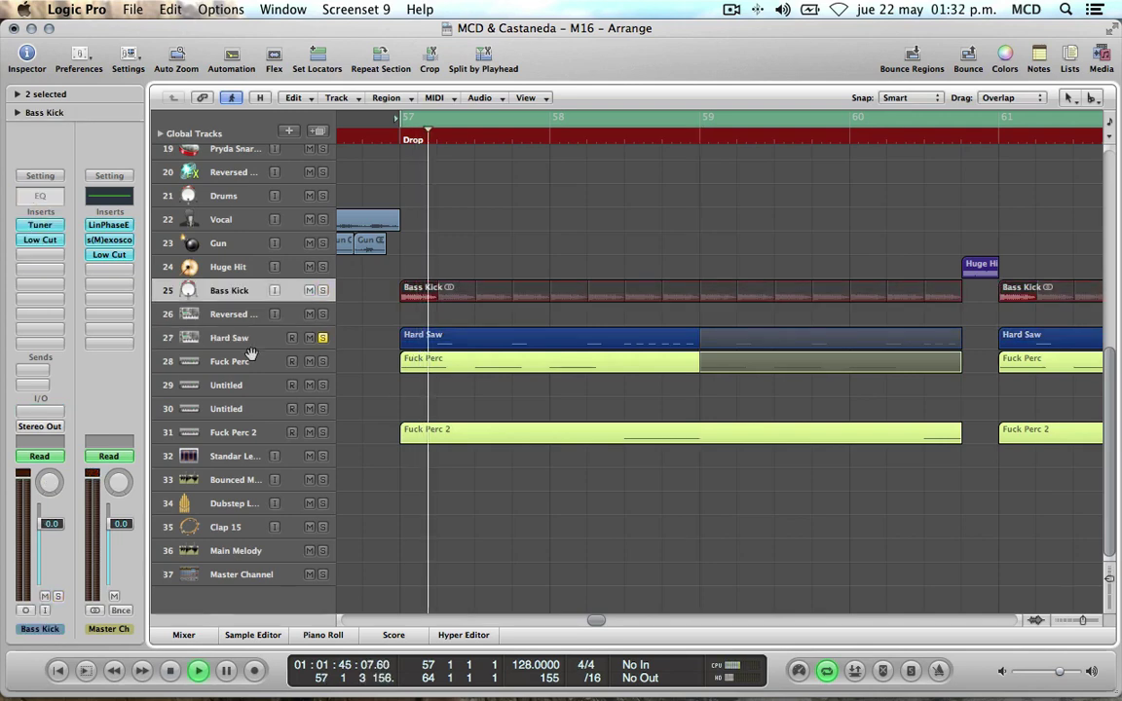
click(249, 348)
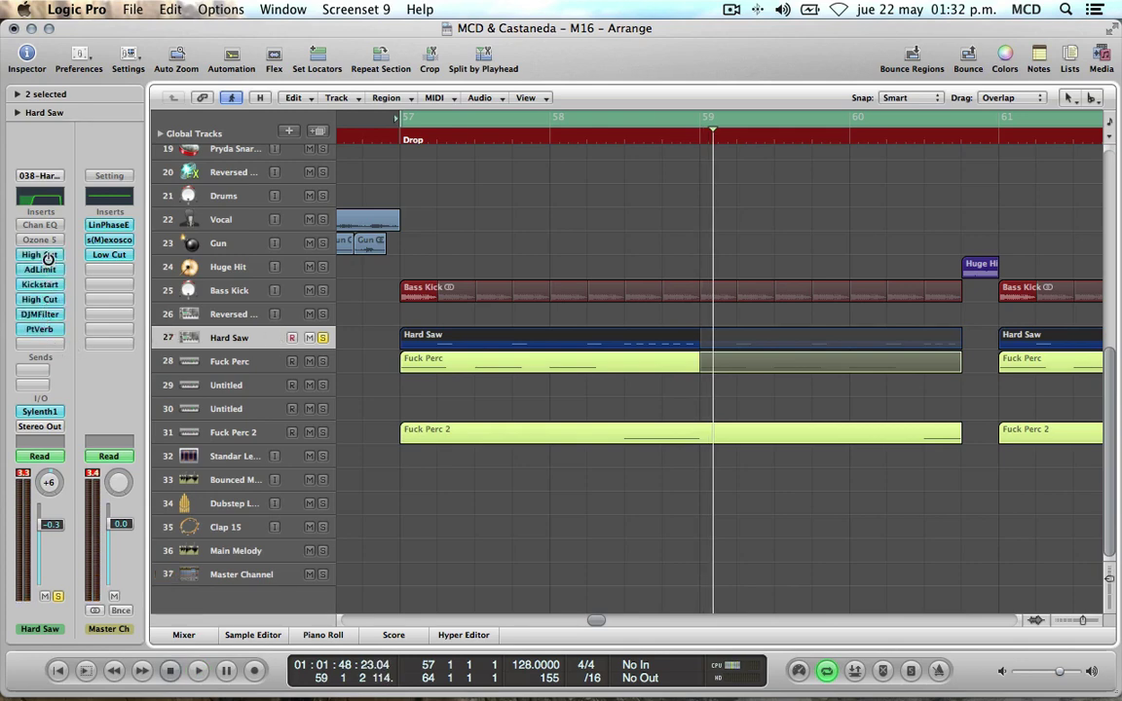
click(371, 291)
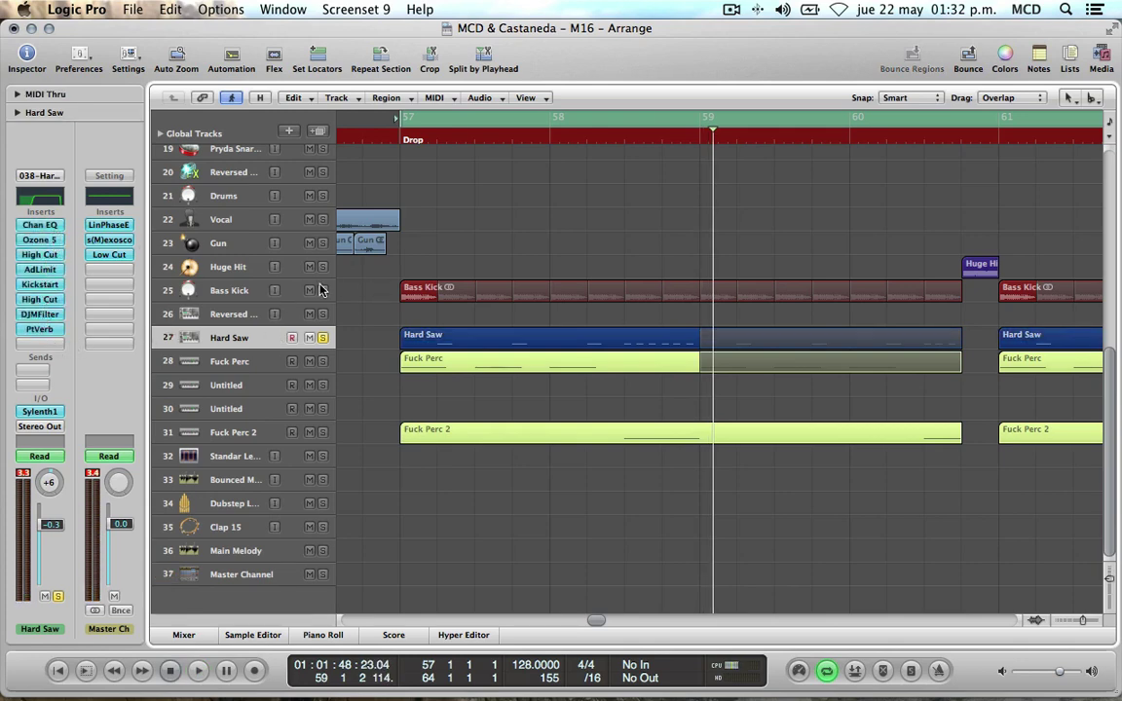
Step: Solo Bass Kick alongside Hard Saw, play both from bar 57, and clear their solos
scroll(360, 297, right, 2)
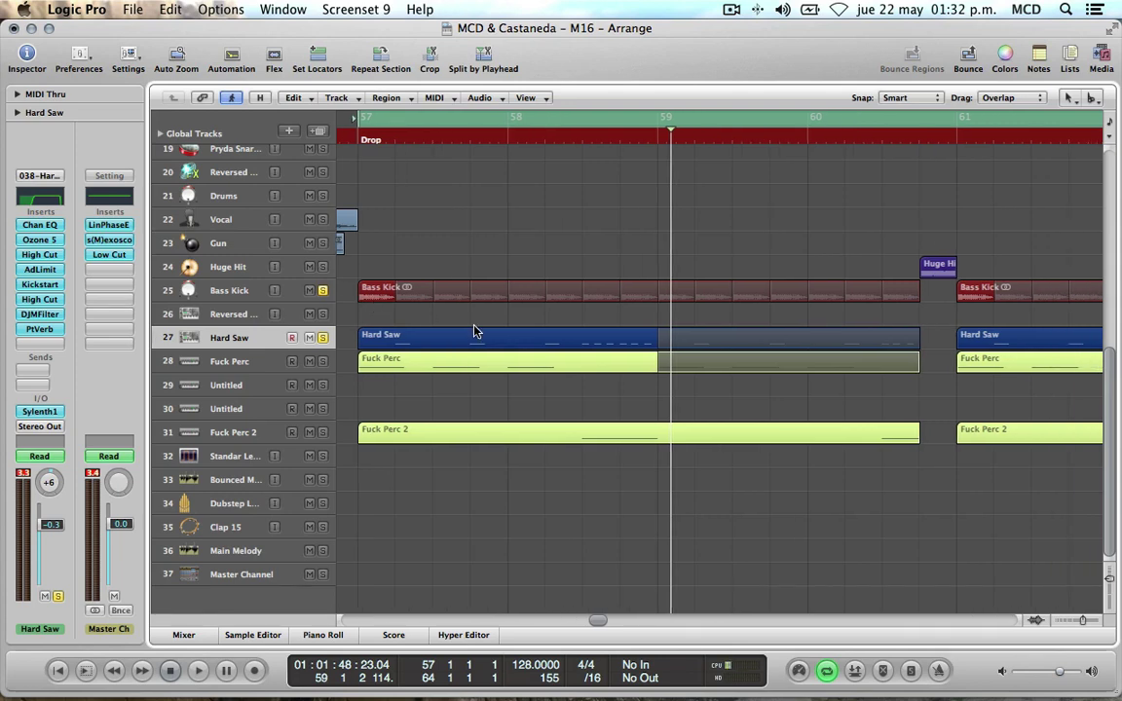
key(space)
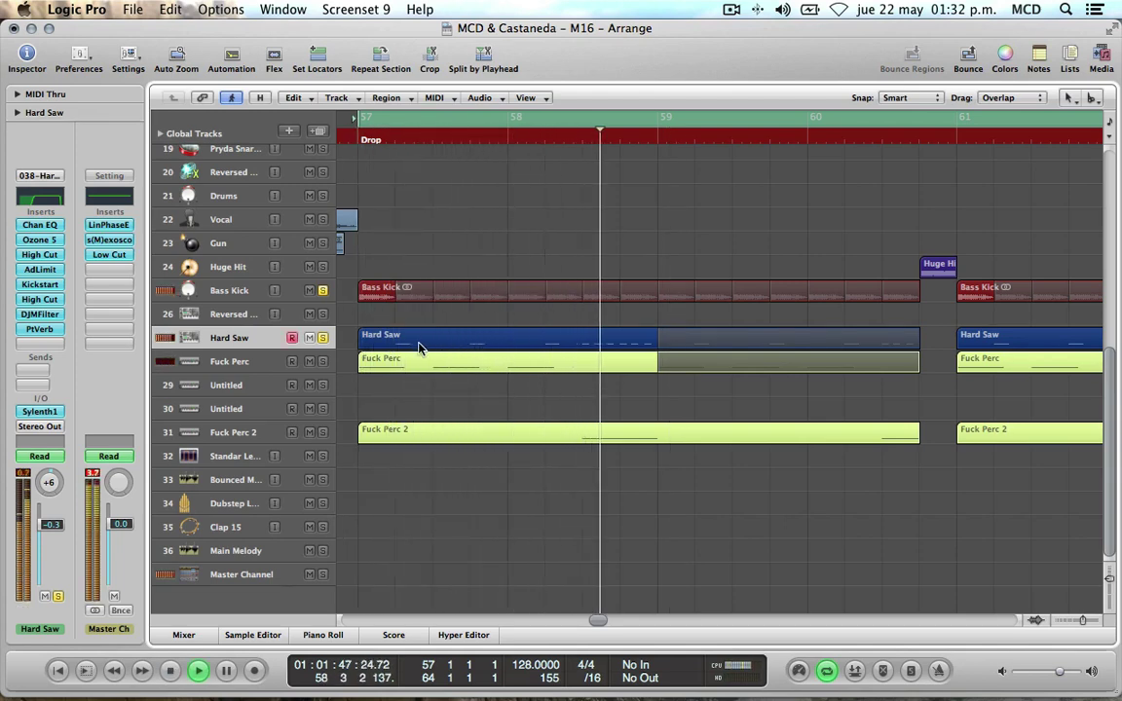
click(323, 338)
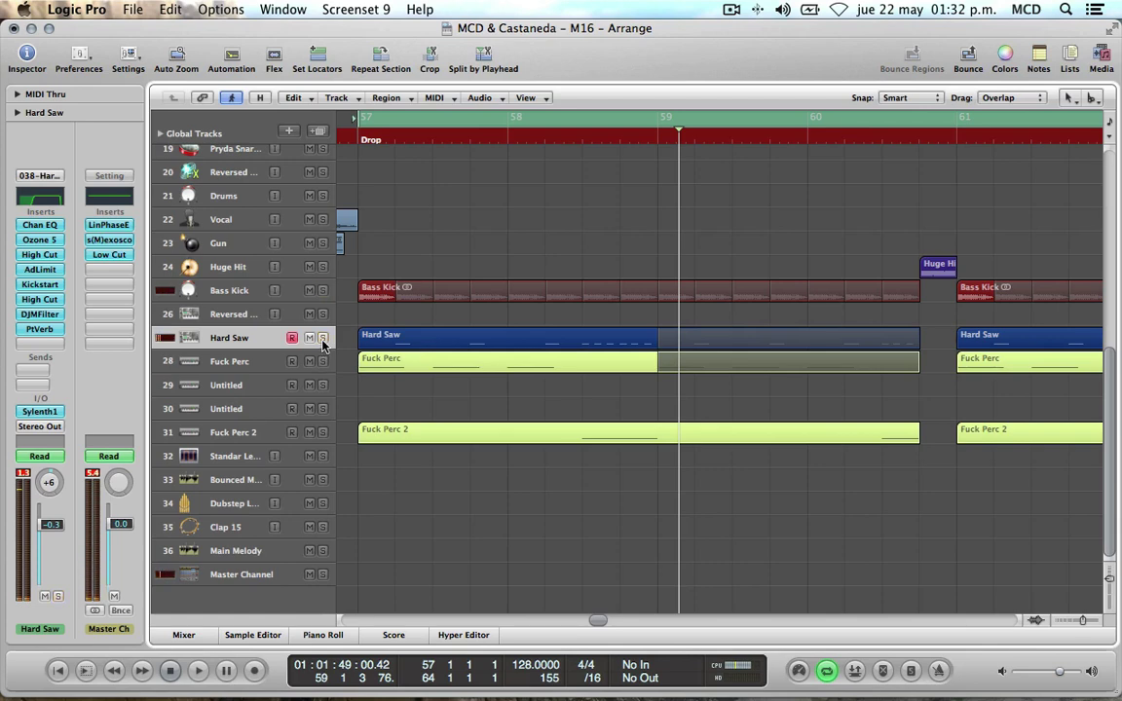
Step: Play the Fuck Perc track soloed from bar 57, add Fuck Perc 2 to the solo, and clear both solos
click(302, 371)
key(space)
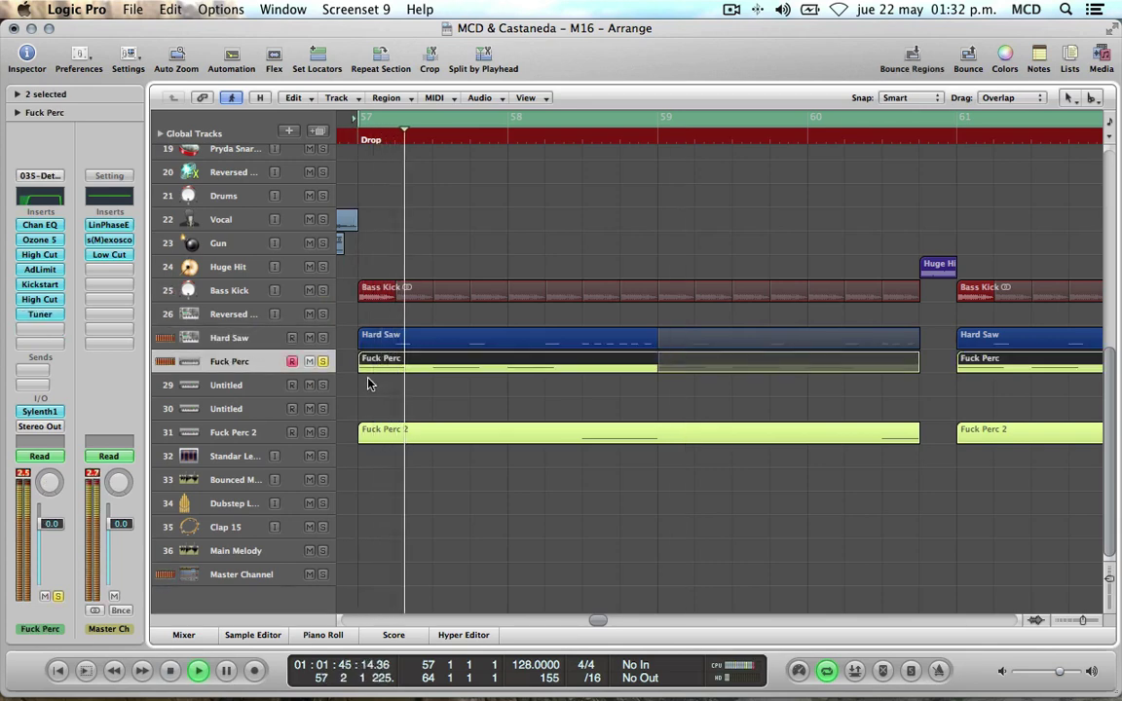
click(323, 433)
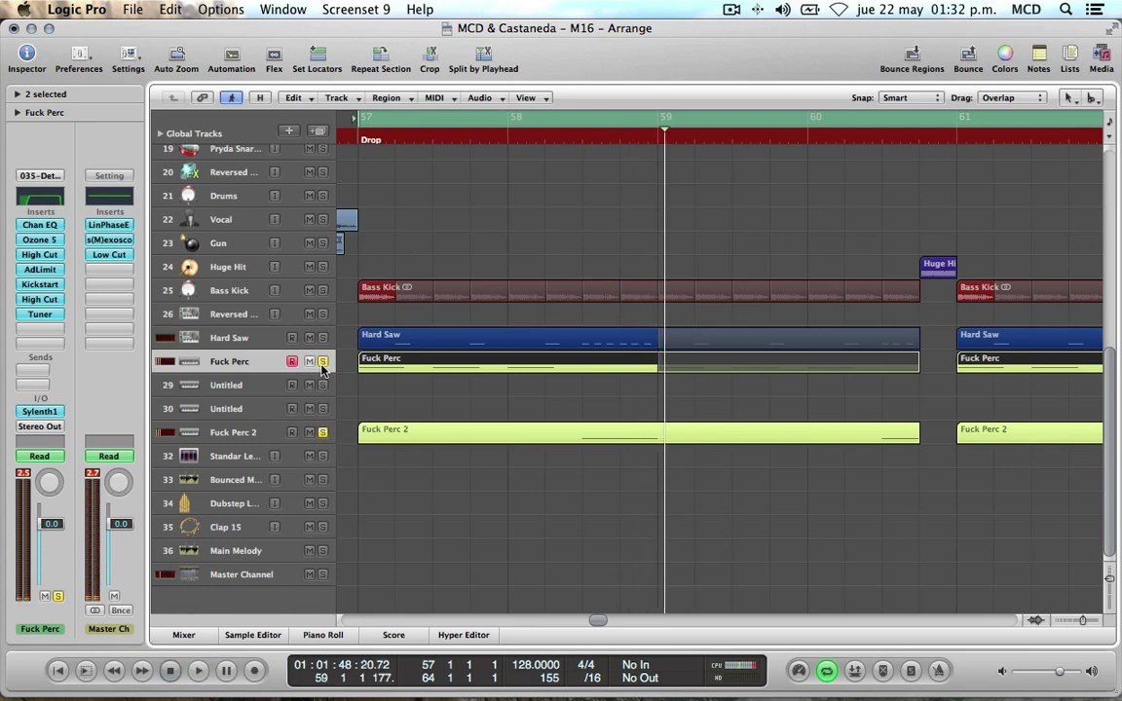
click(320, 360)
Step: Set the cycle range from bar 57 to bar 59 and play only the Hard Saw track
click(235, 341)
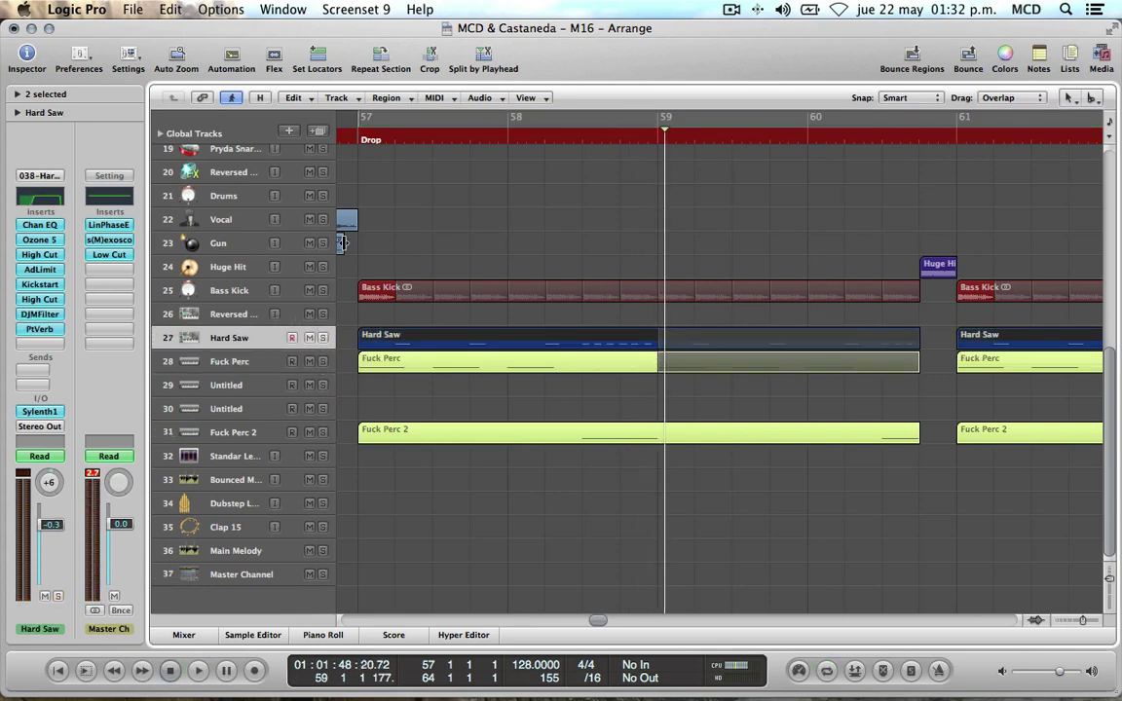
drag(364, 117, 664, 118)
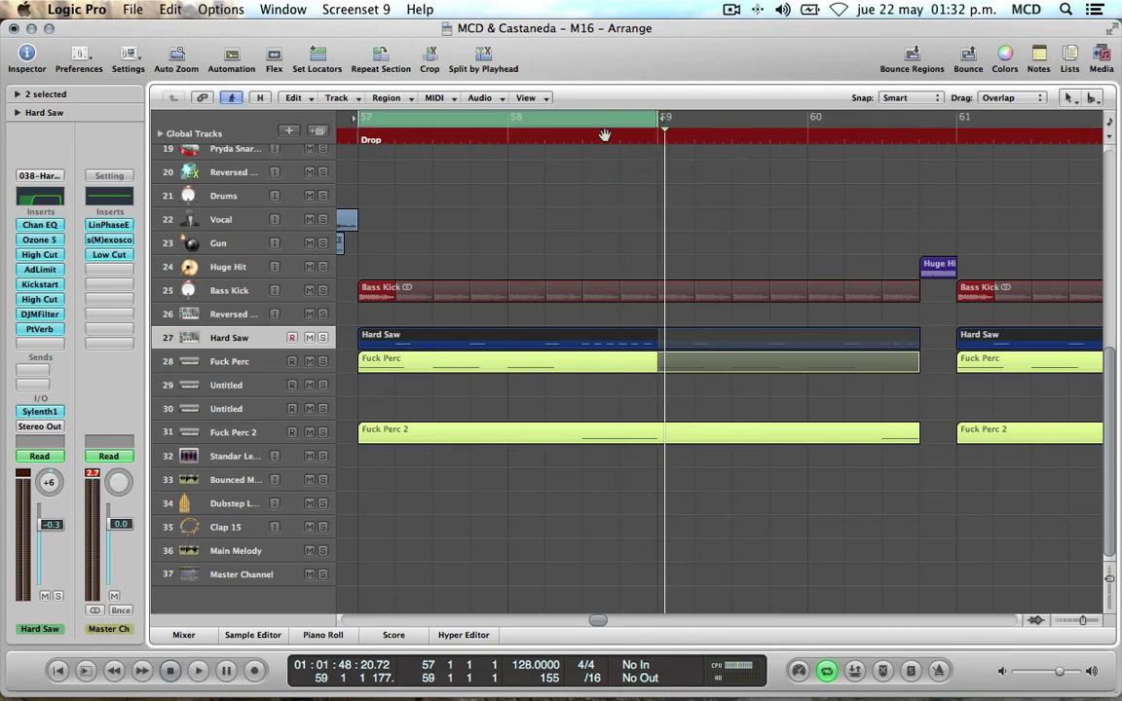
key(space)
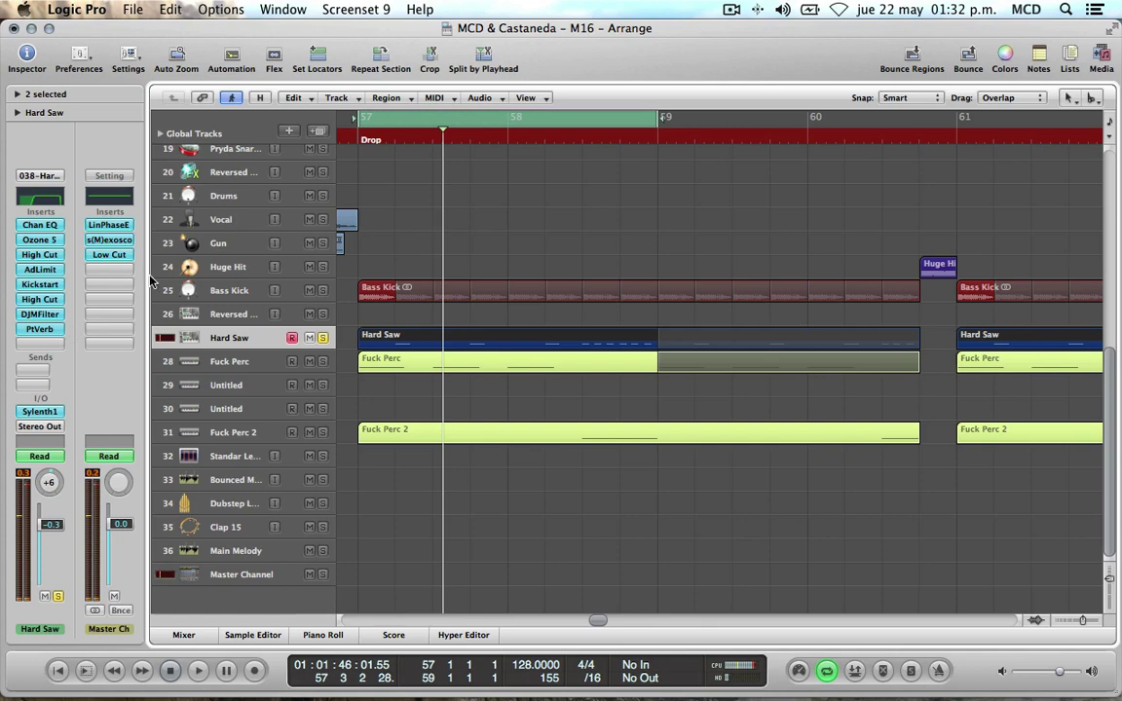
Step: Select the first Hard Saw region of the Drop and examine the low and high cuts in its track's Channel EQ
key(ctrl+Down)
key(ctrl+Down)
key(ctrl+Down)
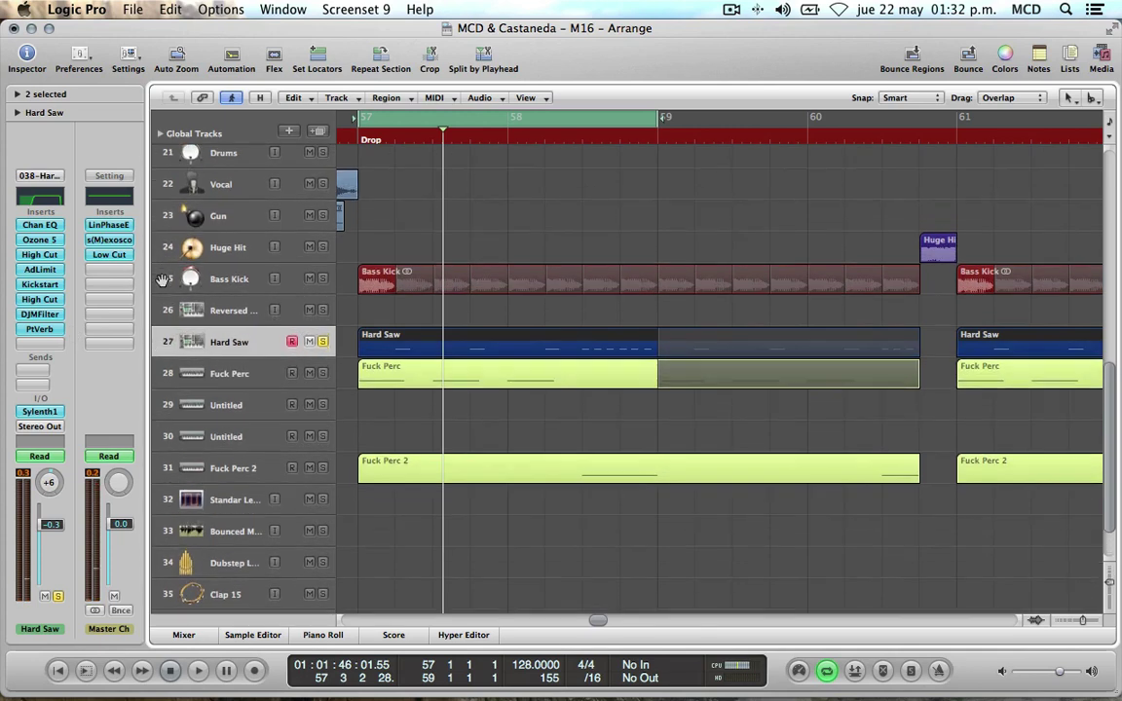
click(388, 328)
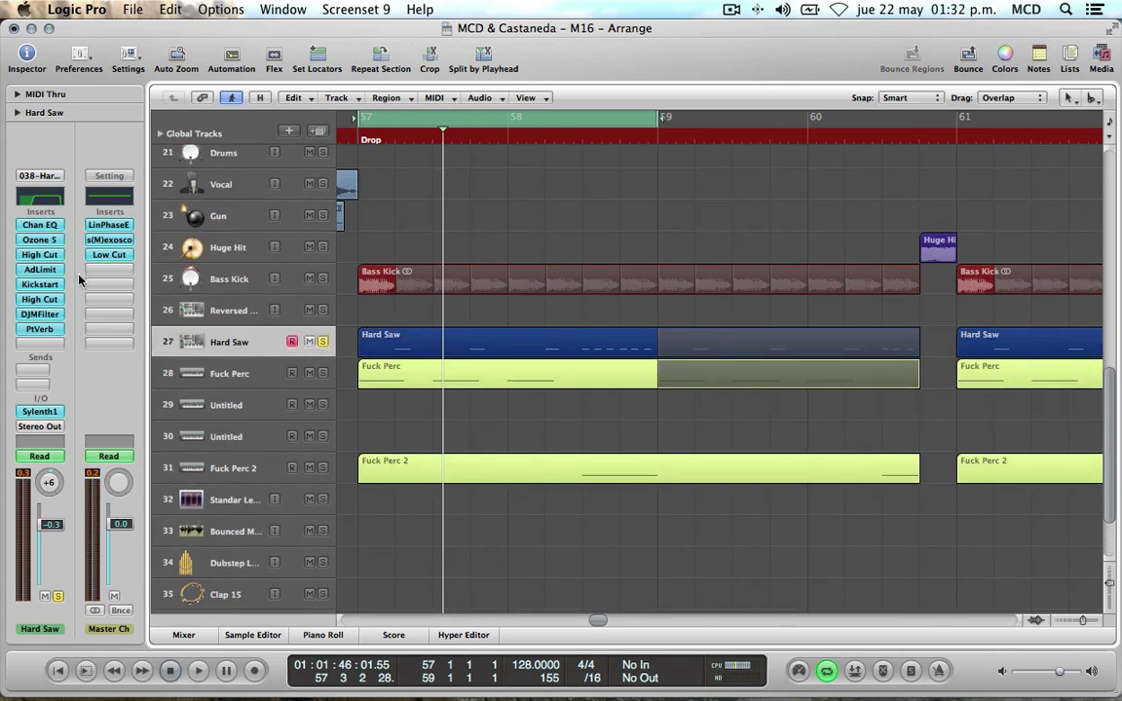
click(220, 342)
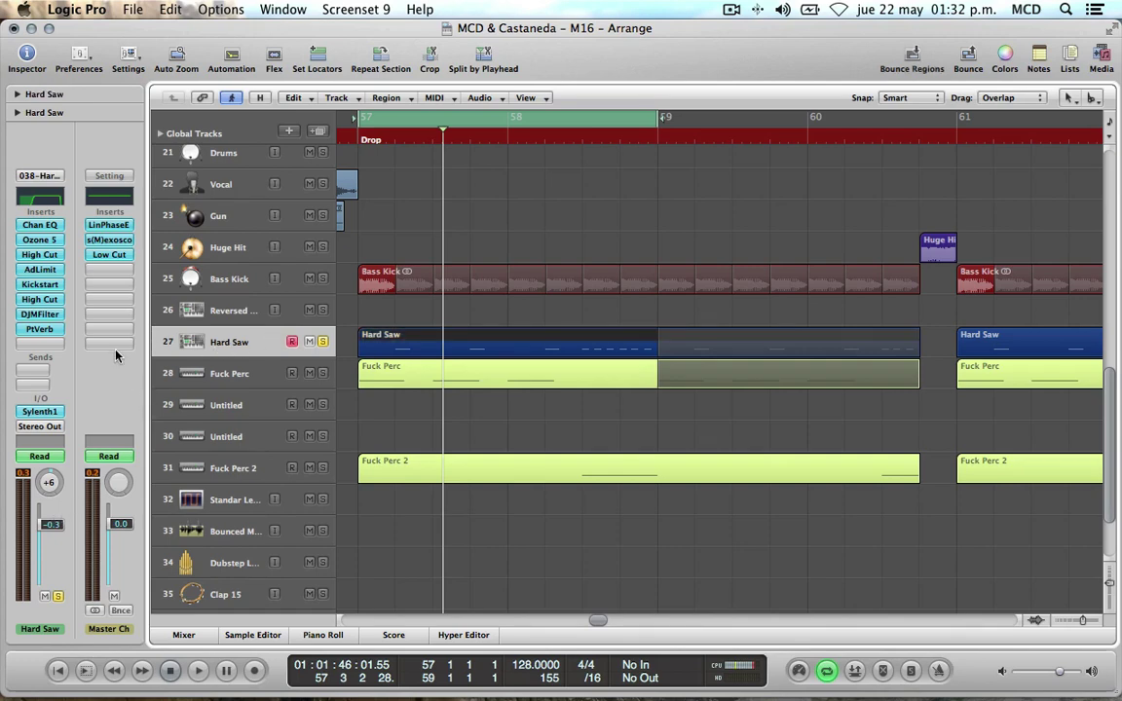
double_click(44, 196)
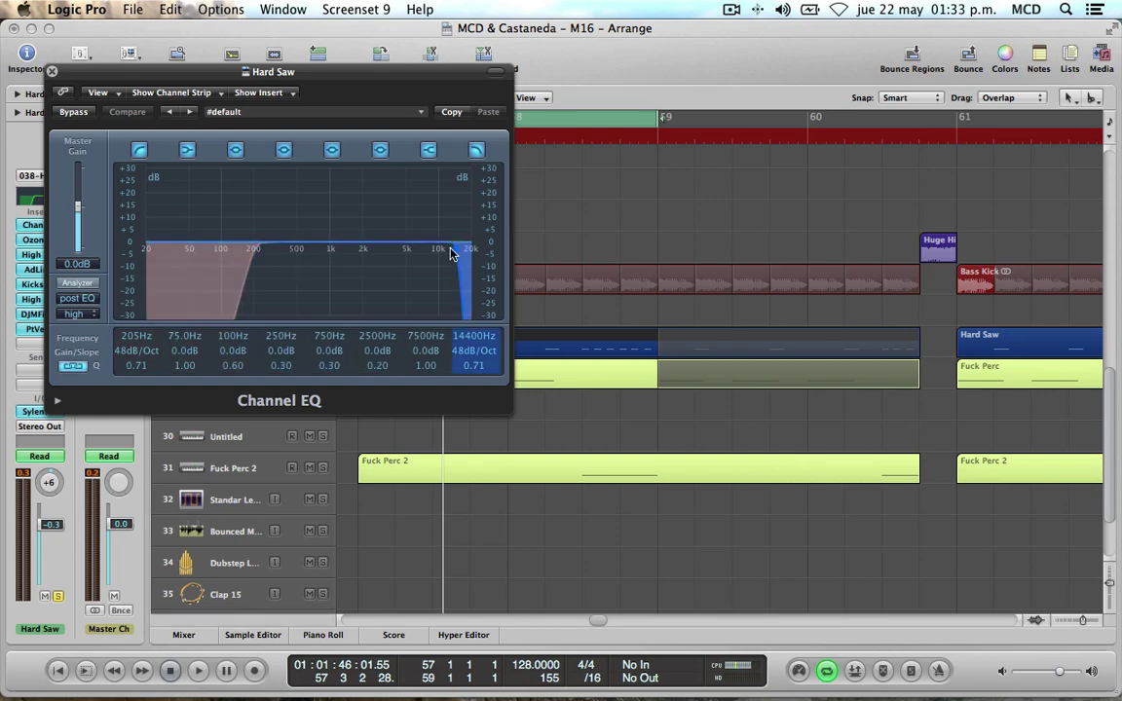
click(52, 71)
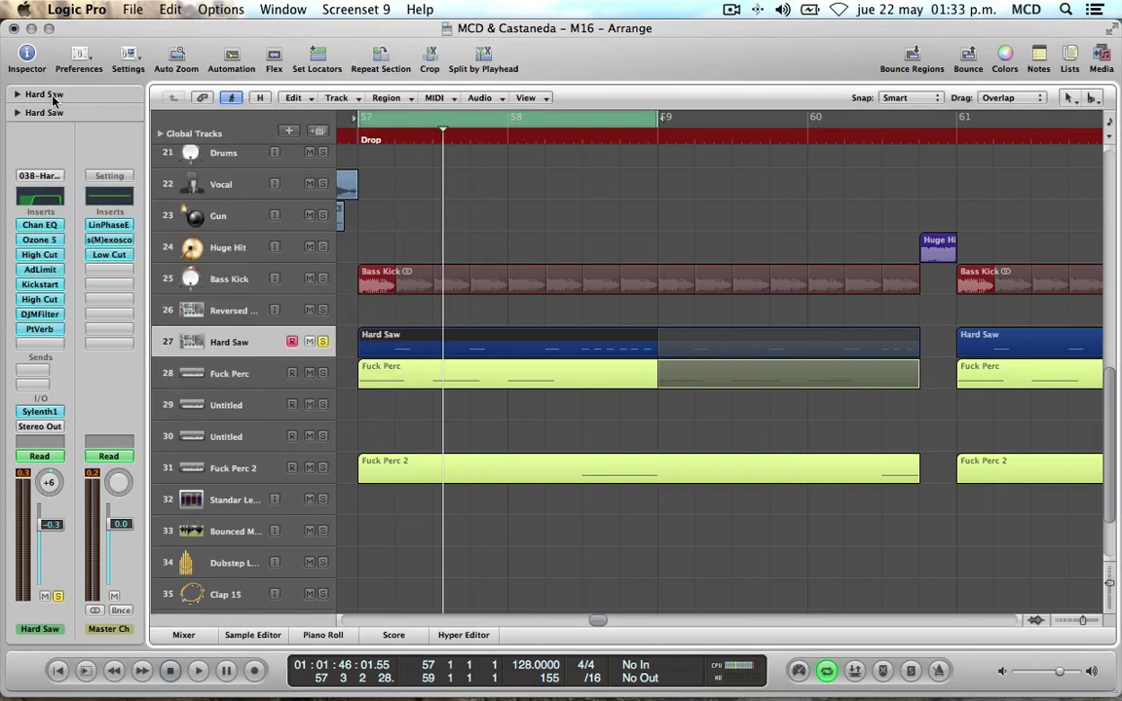
click(40, 200)
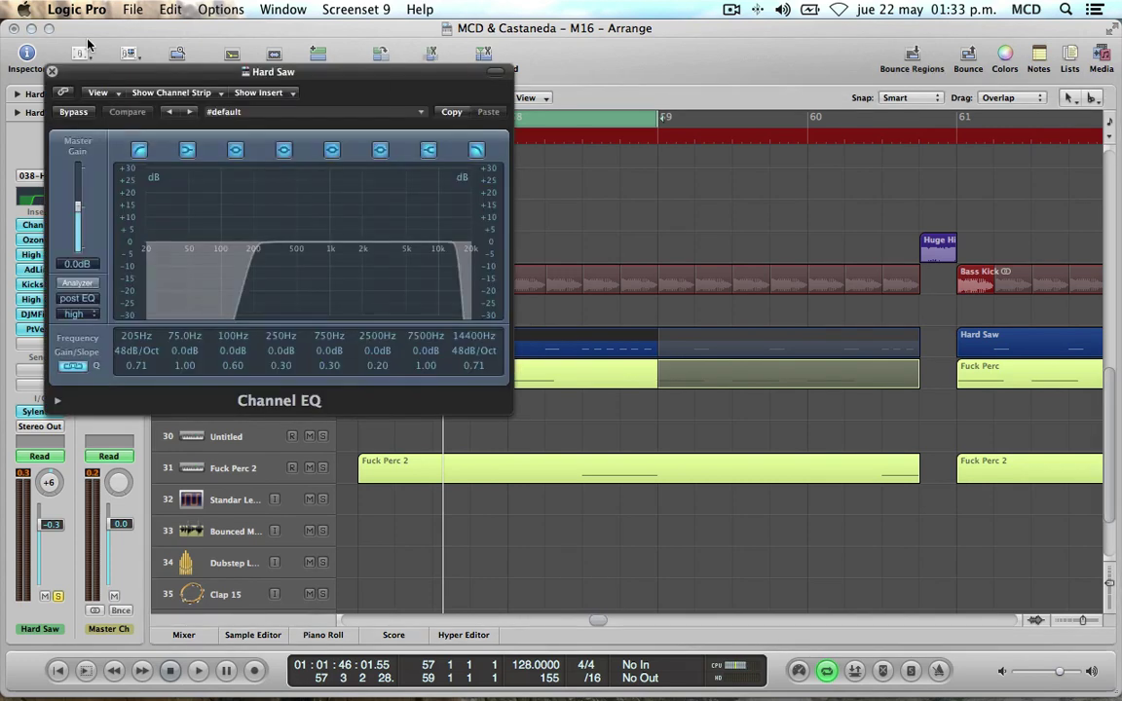
click(53, 72)
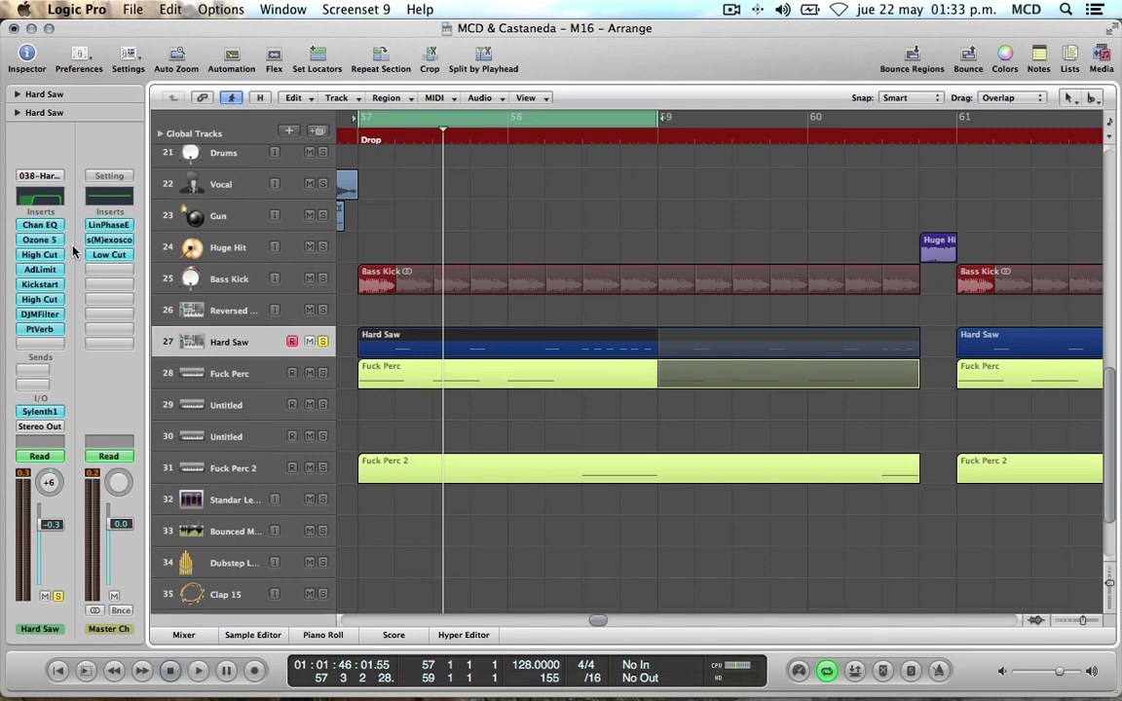
Step: Open the Hard Saw track's Ozone 5 insert, lower its output level to +1.5, and return it to +10.0
click(40, 240)
drag(529, 77, 524, 7)
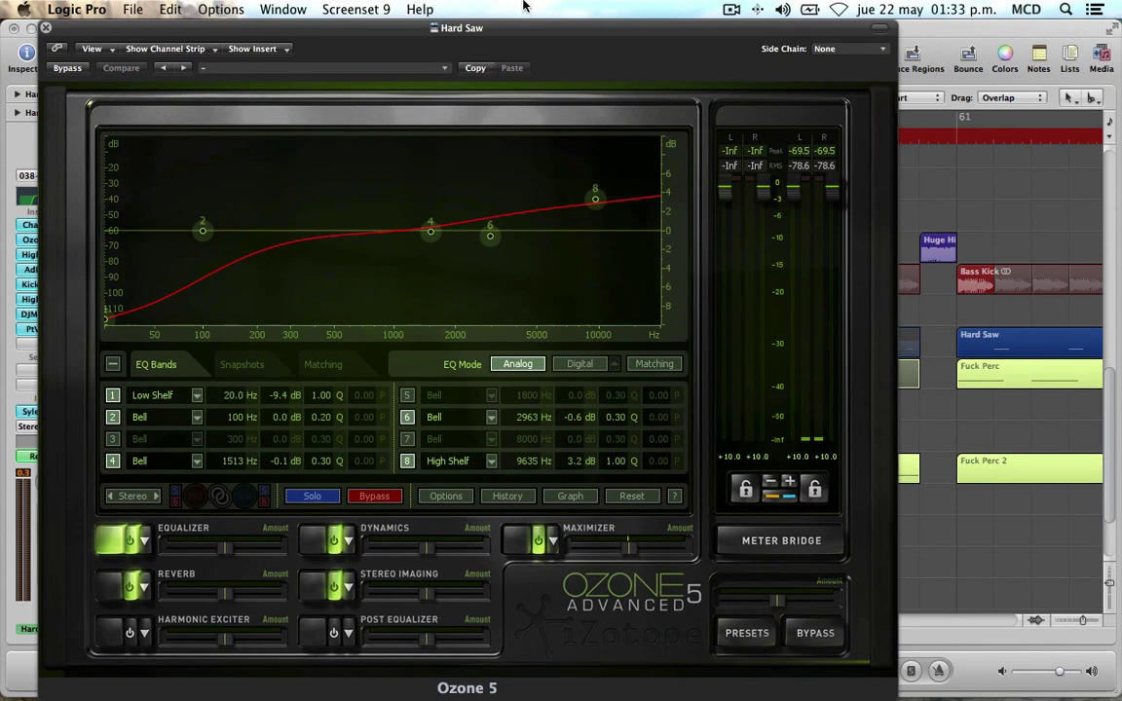
drag(743, 190, 735, 254)
drag(794, 215, 748, 91)
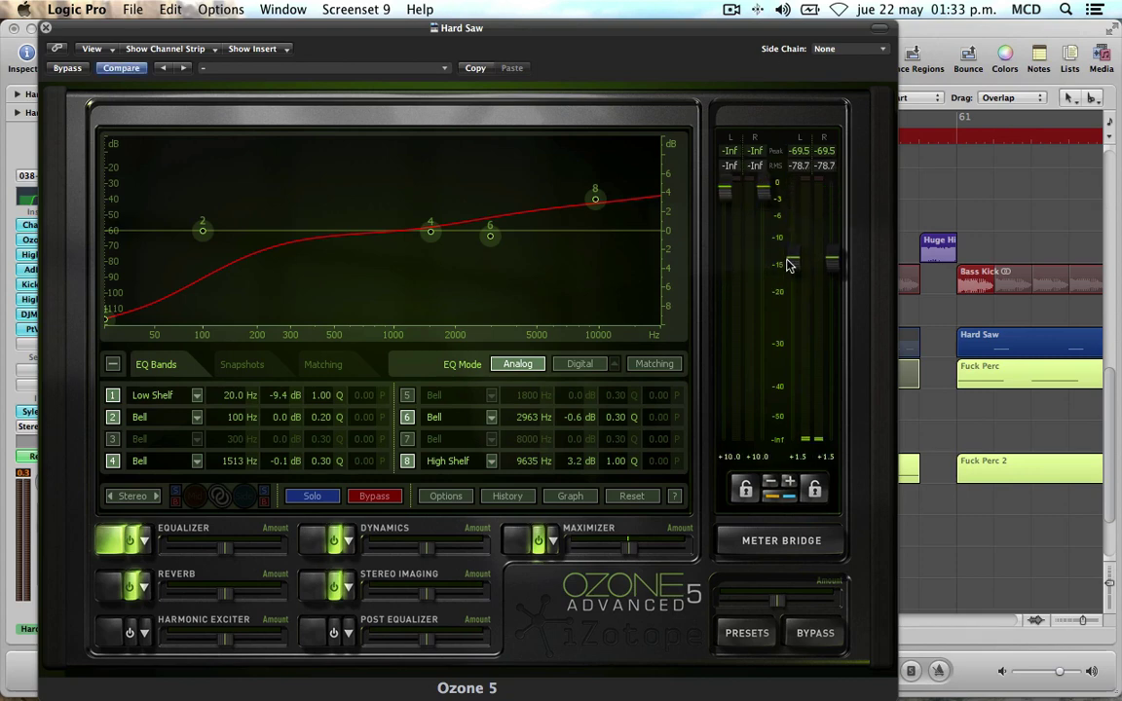
drag(791, 265, 800, 78)
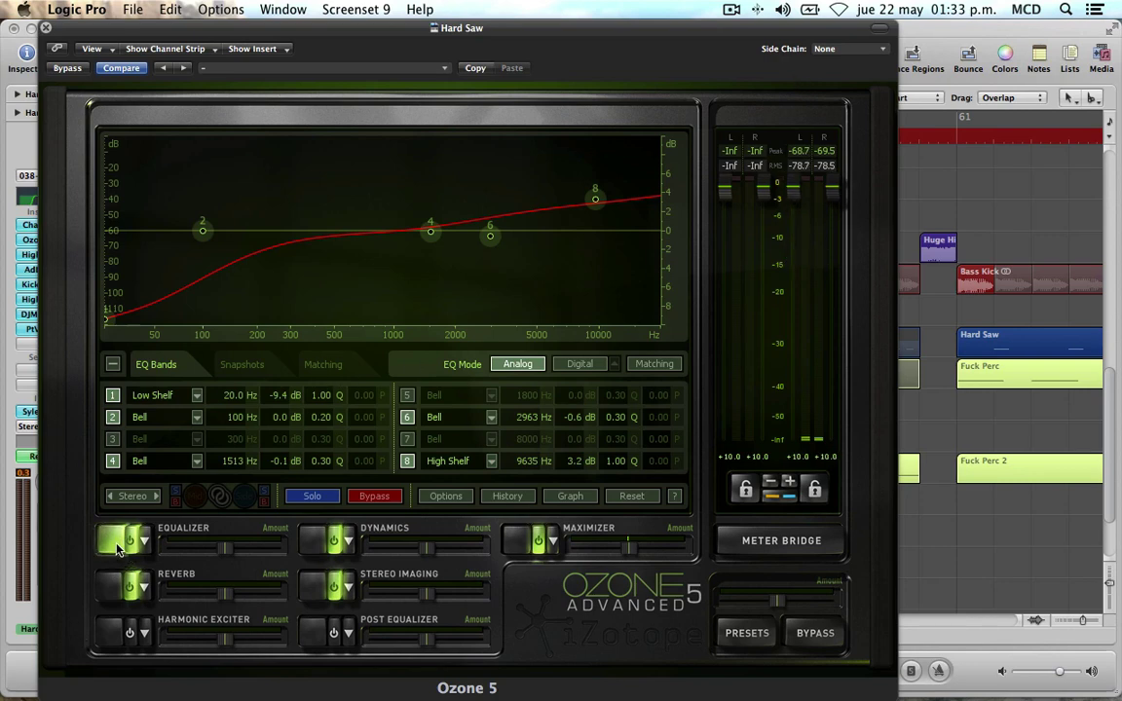
Step: Raise the high-shelf band of Ozone 5's equalizer to 4.2 dB at 9730 Hz and view its Dynamics, Stereo Imaging and Maximizer modules
mouse_move(595, 199)
mouse_down()
mouse_move(596, 220)
mouse_move(597, 193)
mouse_up()
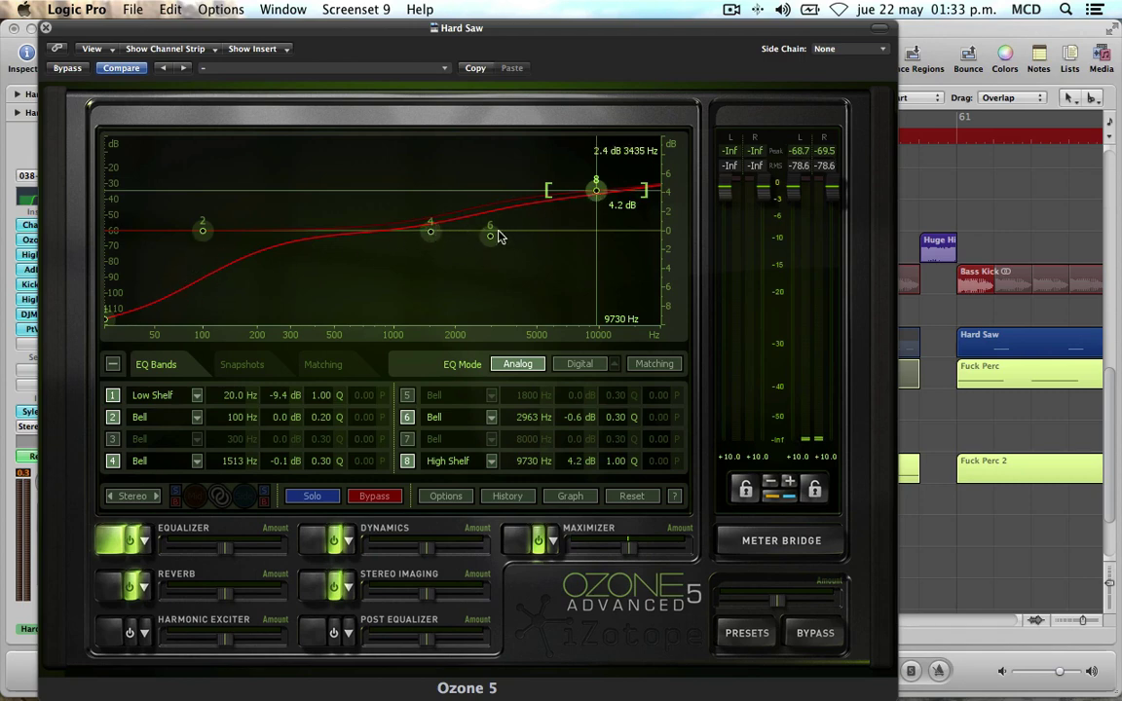
click(306, 551)
click(302, 596)
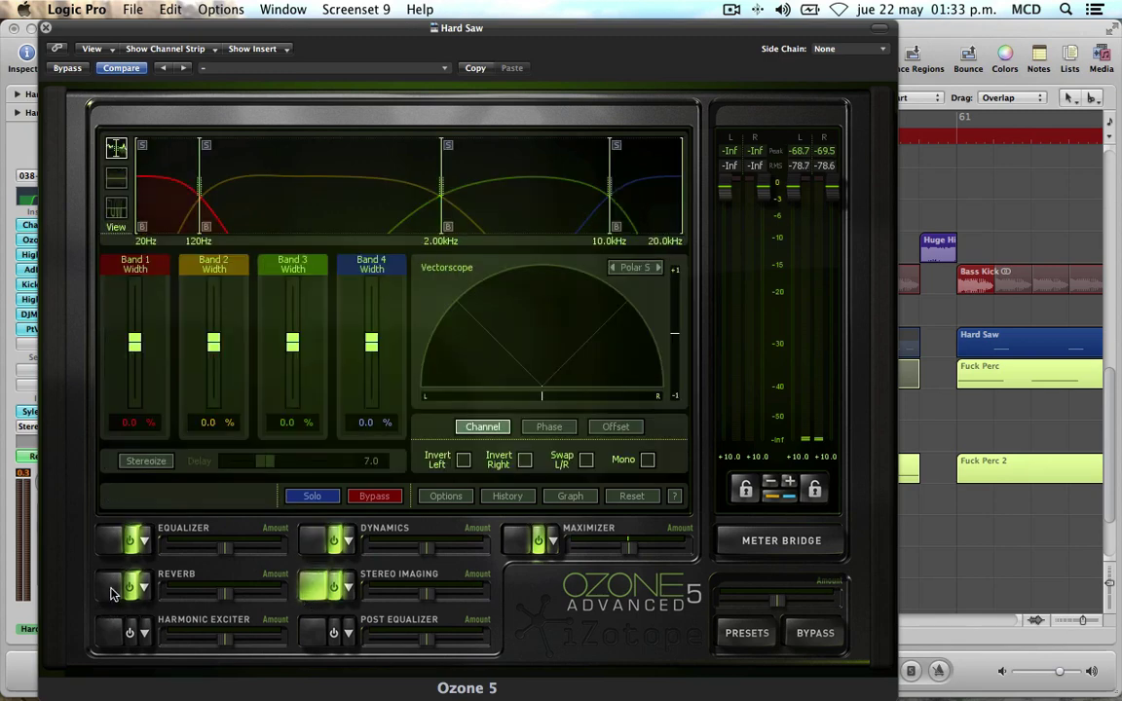
click(510, 543)
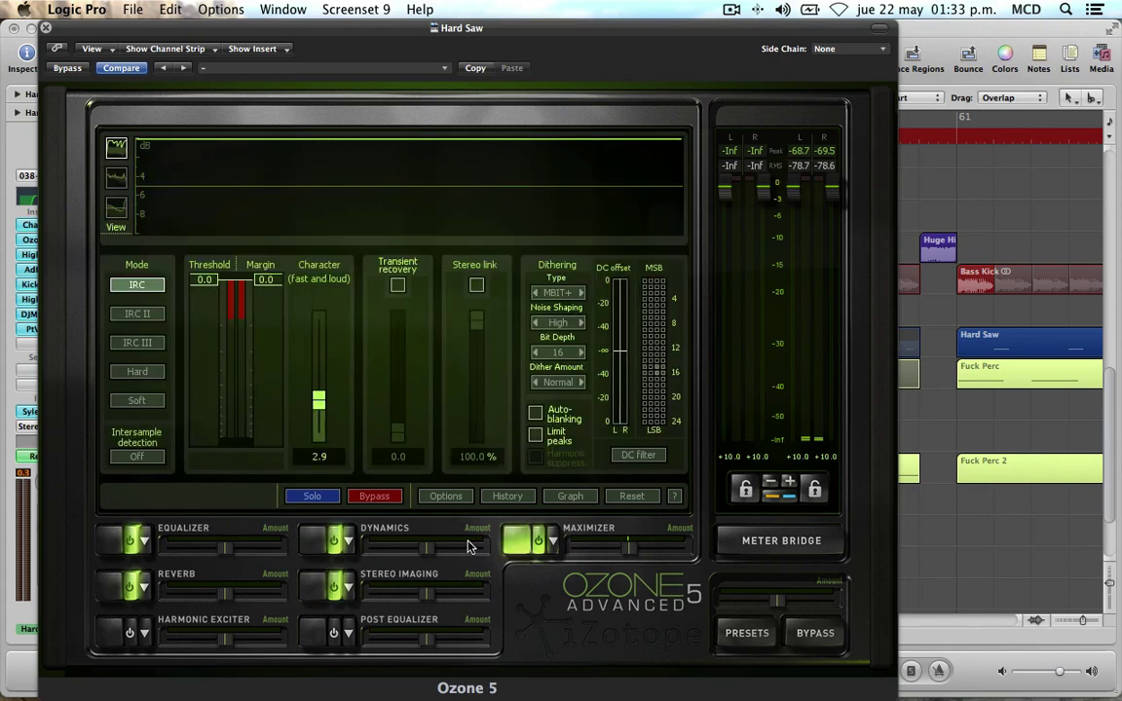
Step: Examine the dry and wet mix in Ozone 5's Reverb module and close the plug-in
click(120, 580)
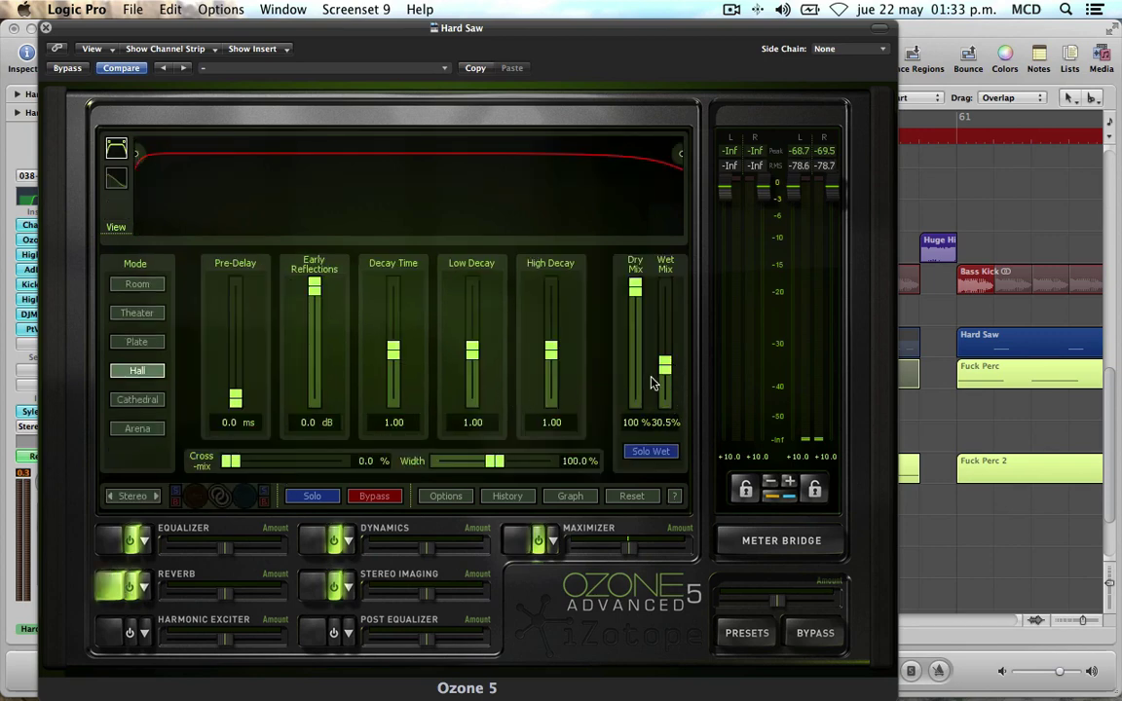
drag(652, 383, 659, 479)
drag(666, 396, 669, 373)
click(43, 29)
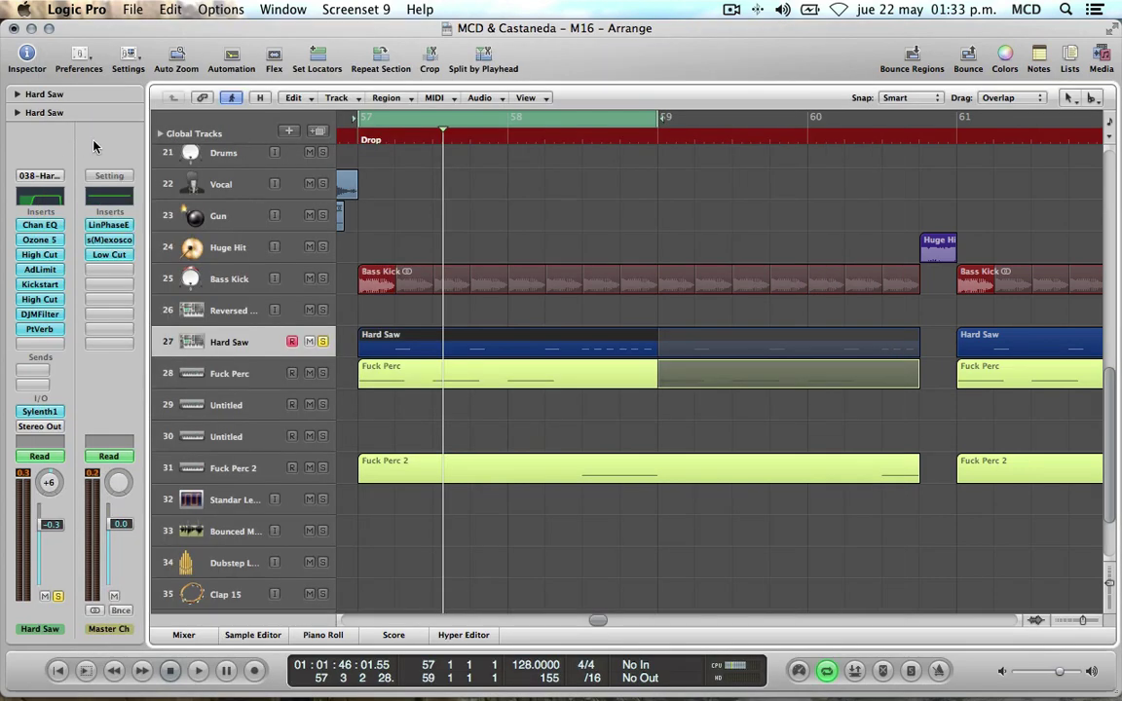
Step: Inspect the Hard Saw track's Adaptive Limiter, Kickstart and PlatinumVerb inserts one after another, closing each one
click(40, 269)
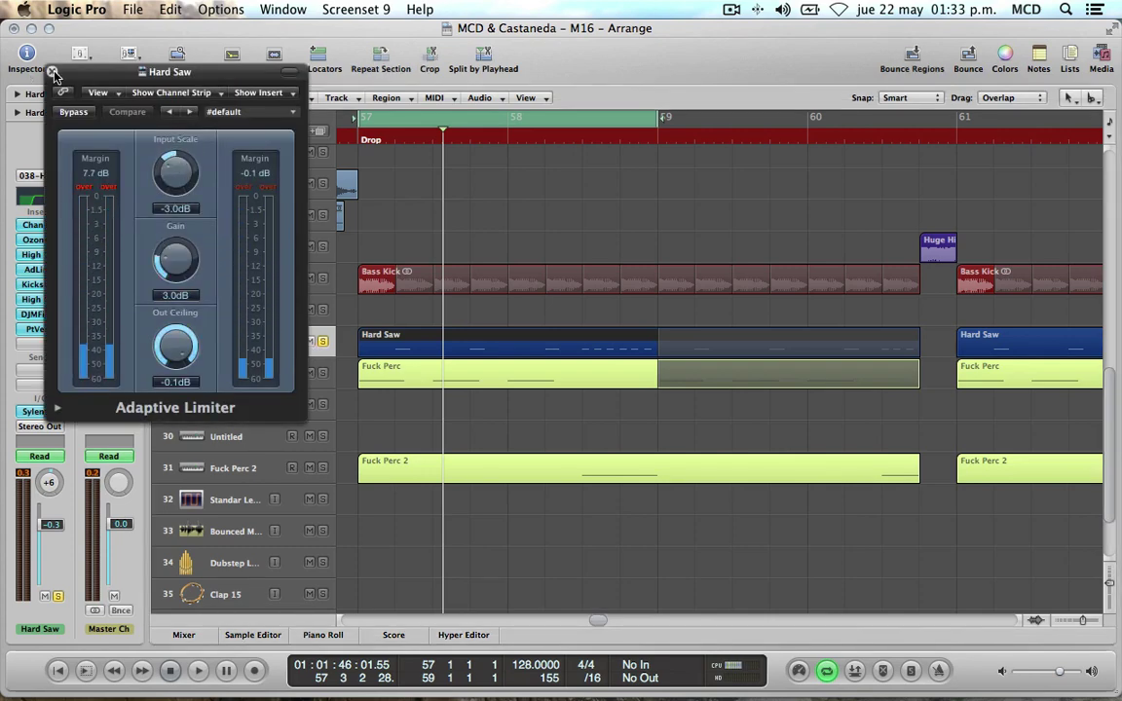
click(54, 73)
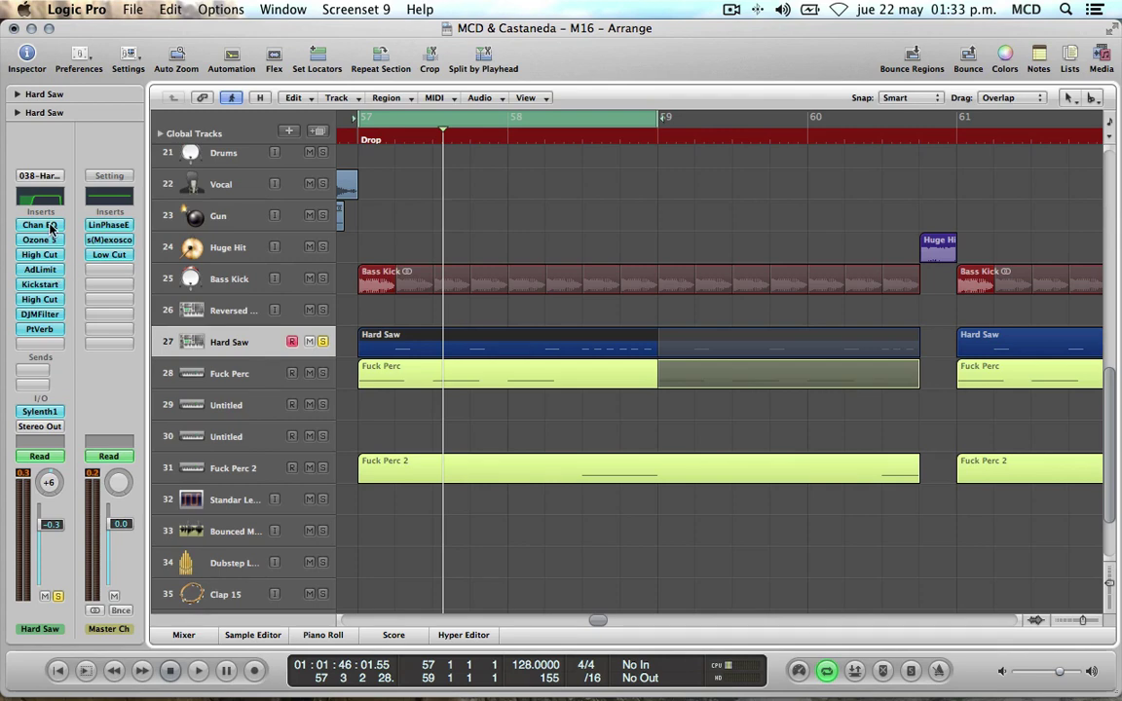
click(40, 284)
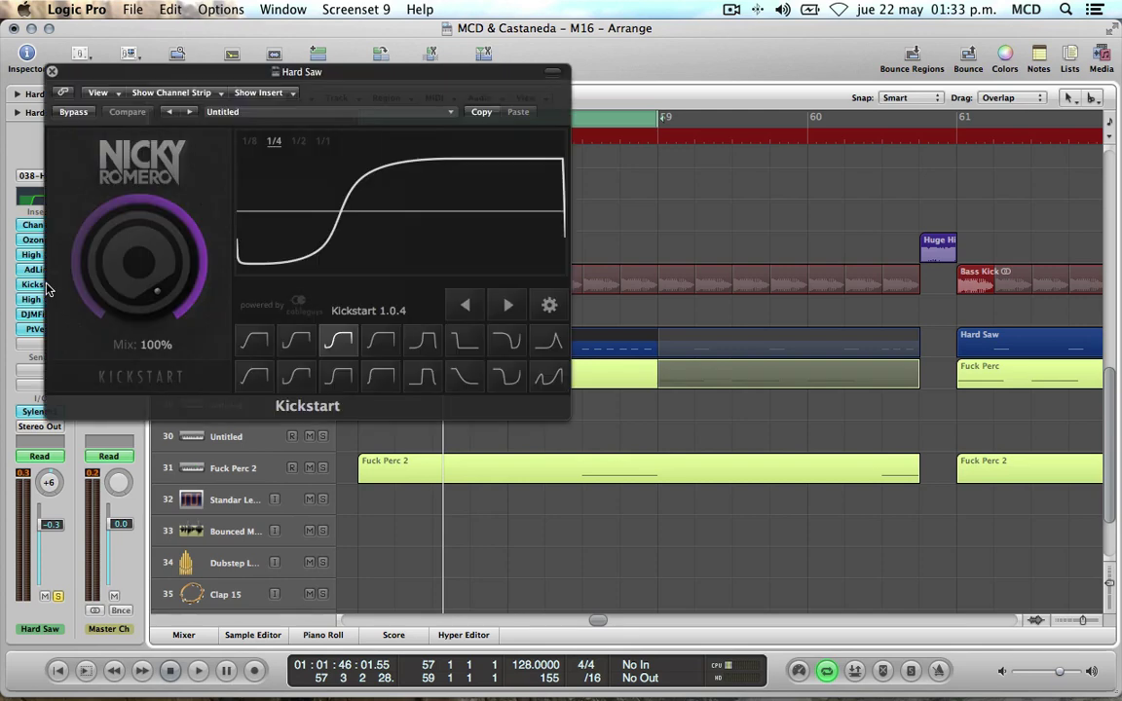
click(53, 73)
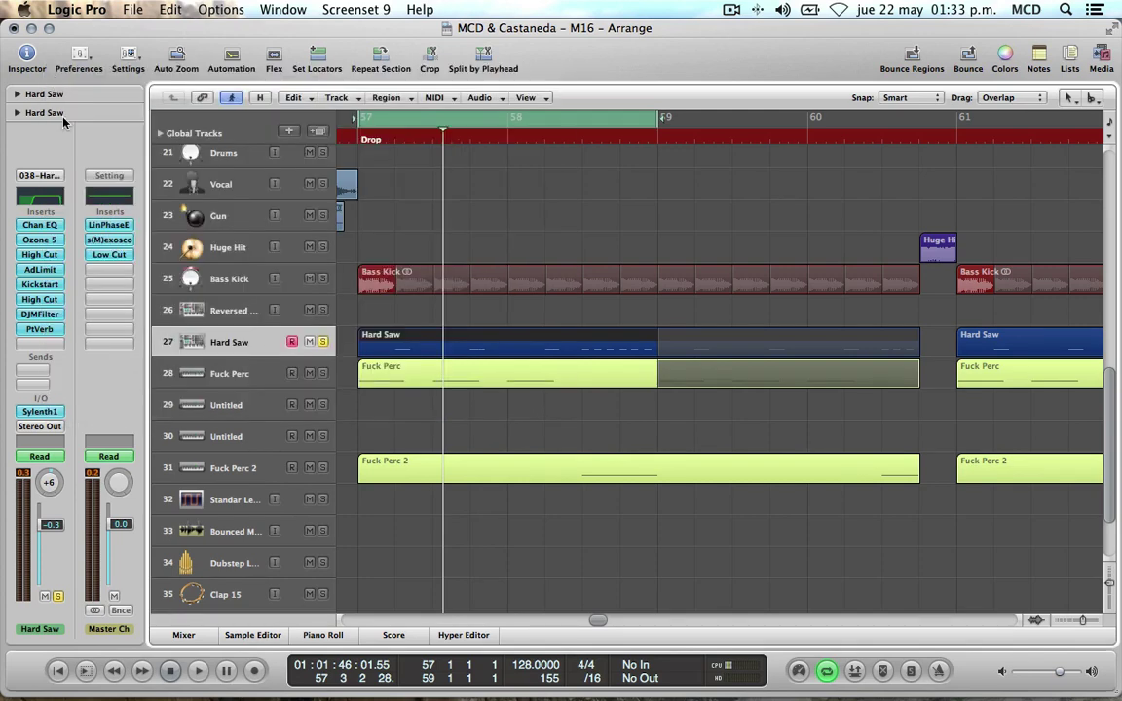
click(50, 332)
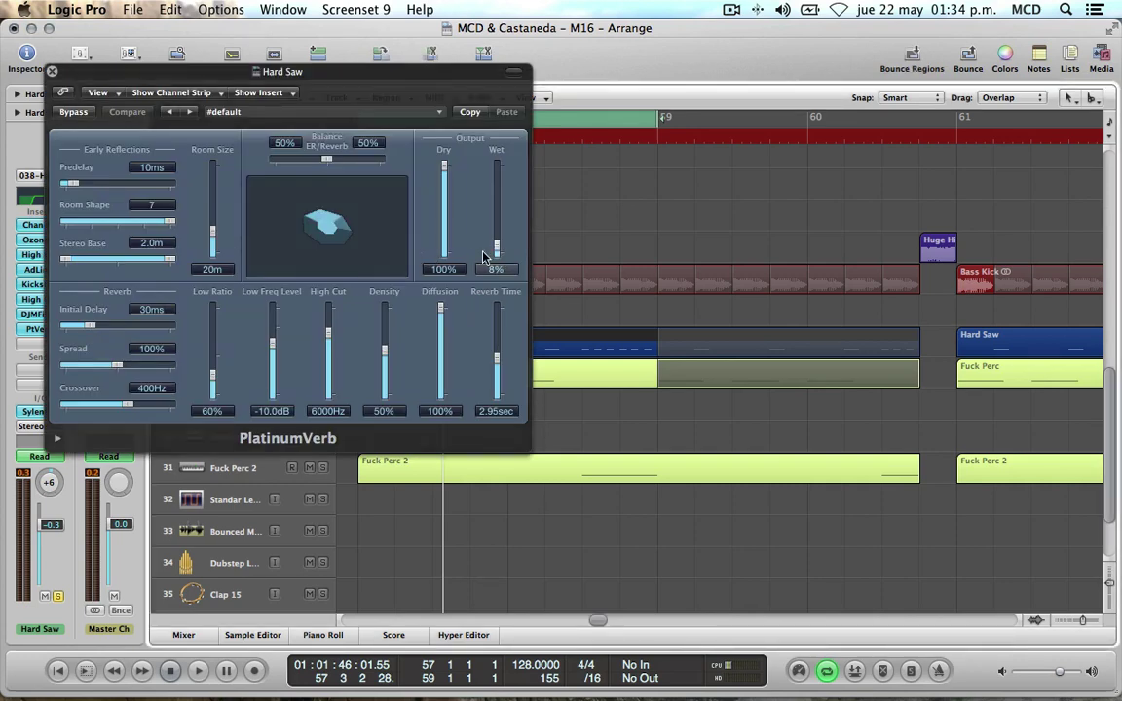
click(52, 73)
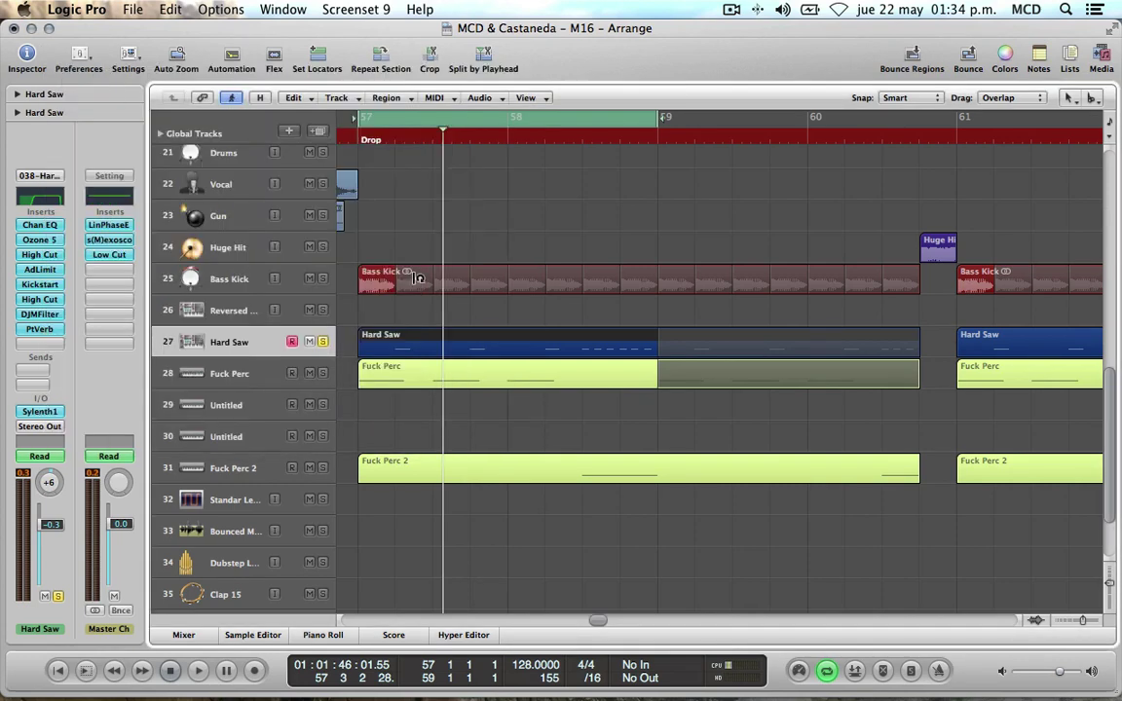
Step: Play Hard Saw with Bass Kick soloed, solo Fuck Perc in place of Hard Saw, and select the Fuck Perc region at bar 57
key(space)
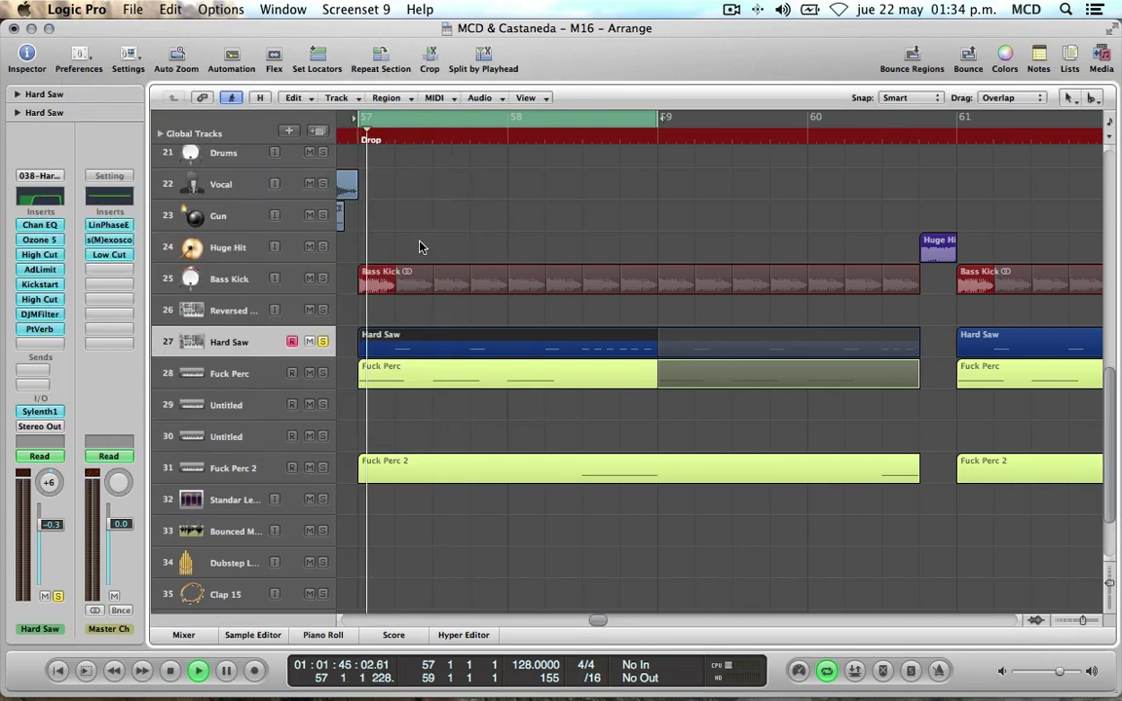
click(322, 280)
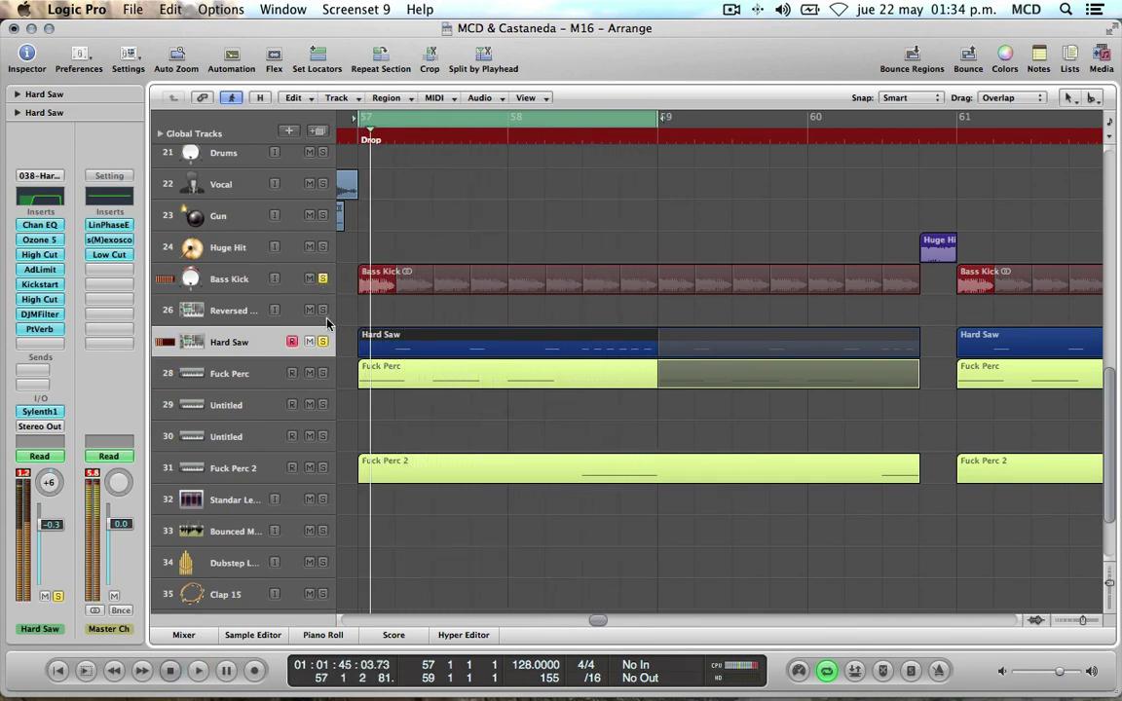
click(322, 374)
click(371, 380)
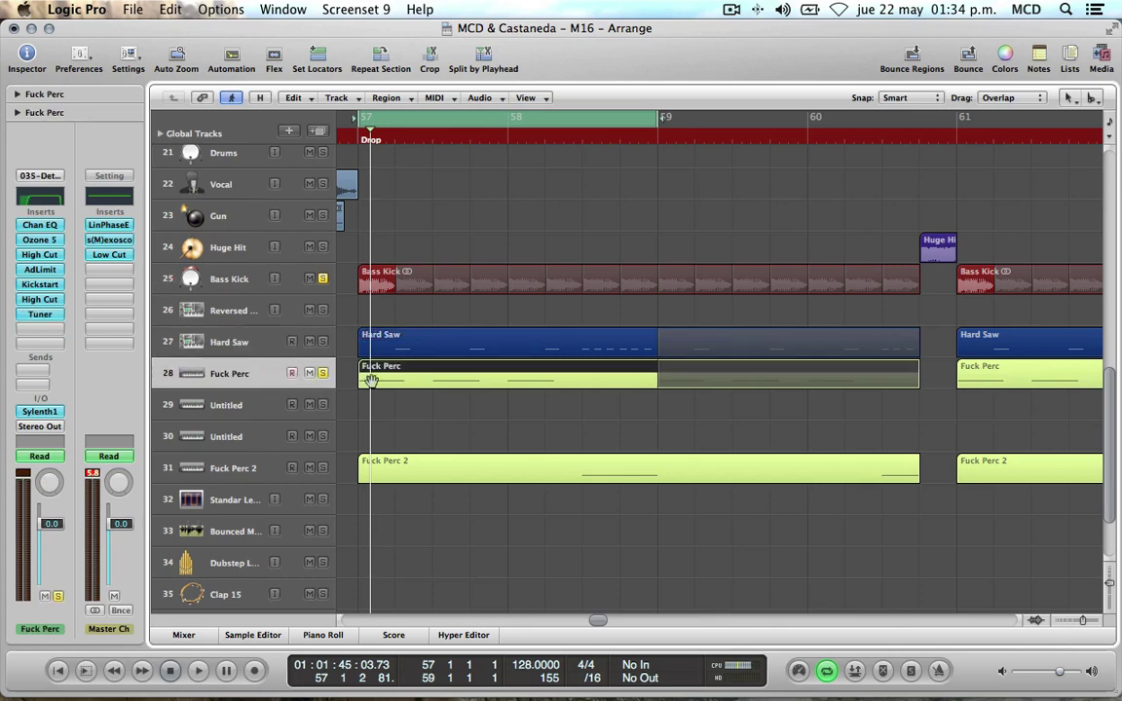
Step: Open the Fuck Perc region's notes in the Piano Roll, play them with the Bass Kick, and close the editor
double_click(398, 380)
key(space)
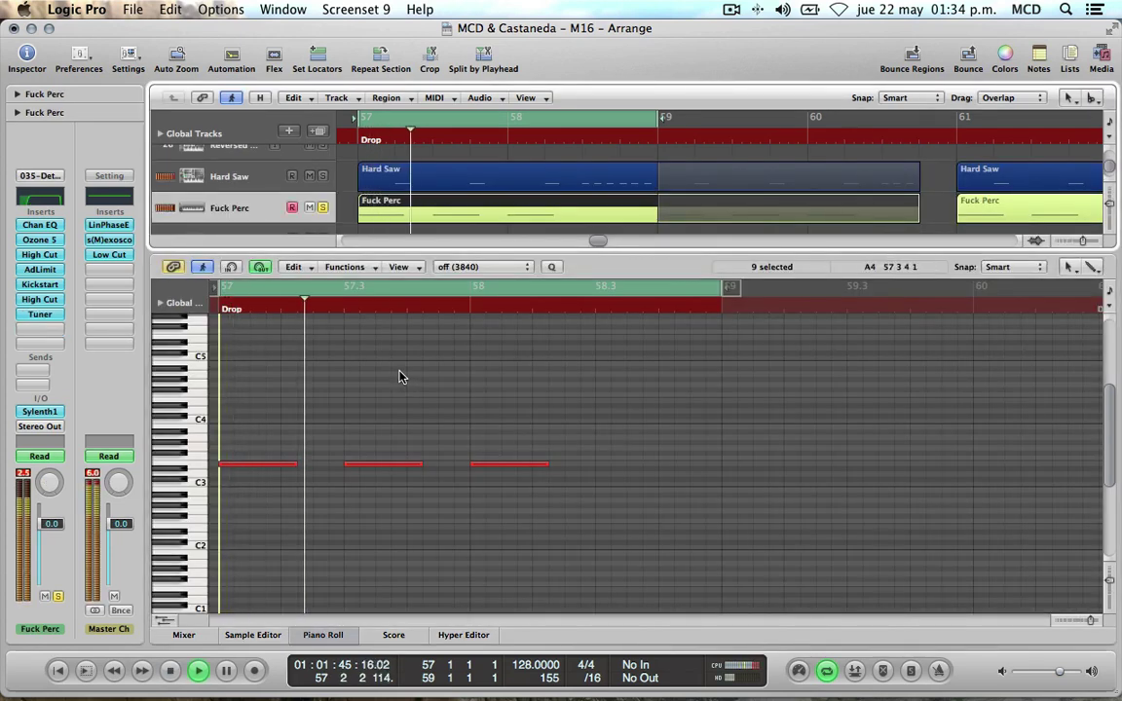
key(space)
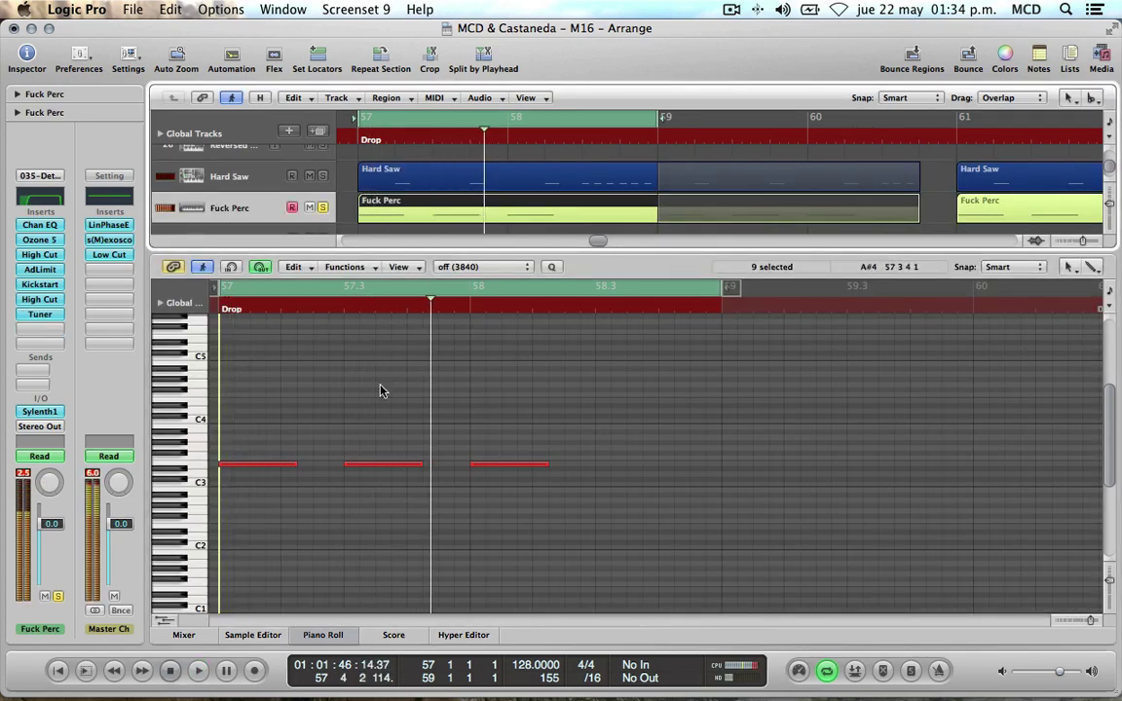
key(p)
click(346, 300)
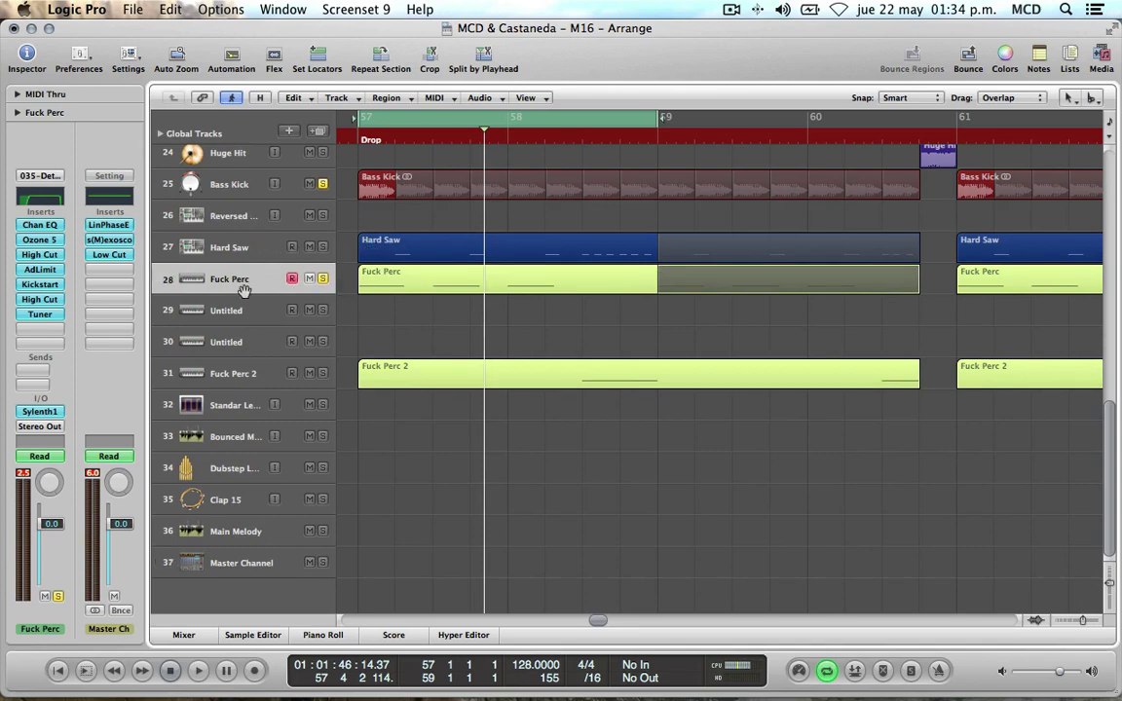
Step: Open the Fuck Perc track's Sylenth1 instrument, take Bass Kick out of the solo, and play Fuck Perc alone from bar 57
click(52, 415)
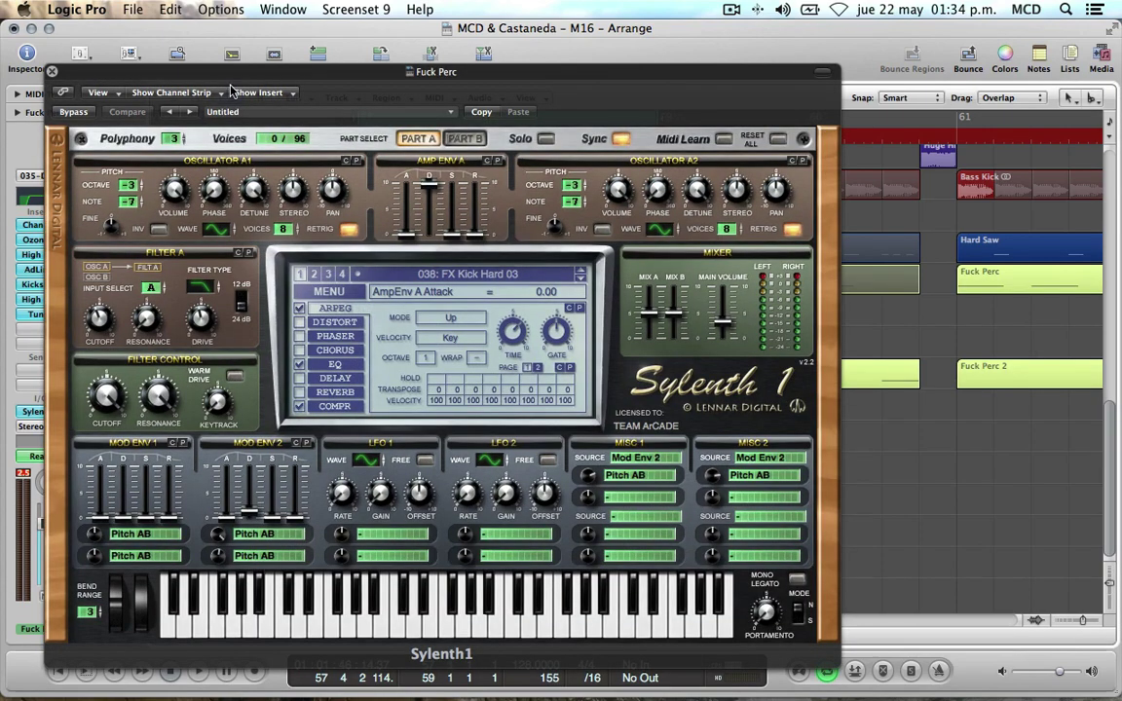
drag(237, 82, 576, 310)
click(322, 184)
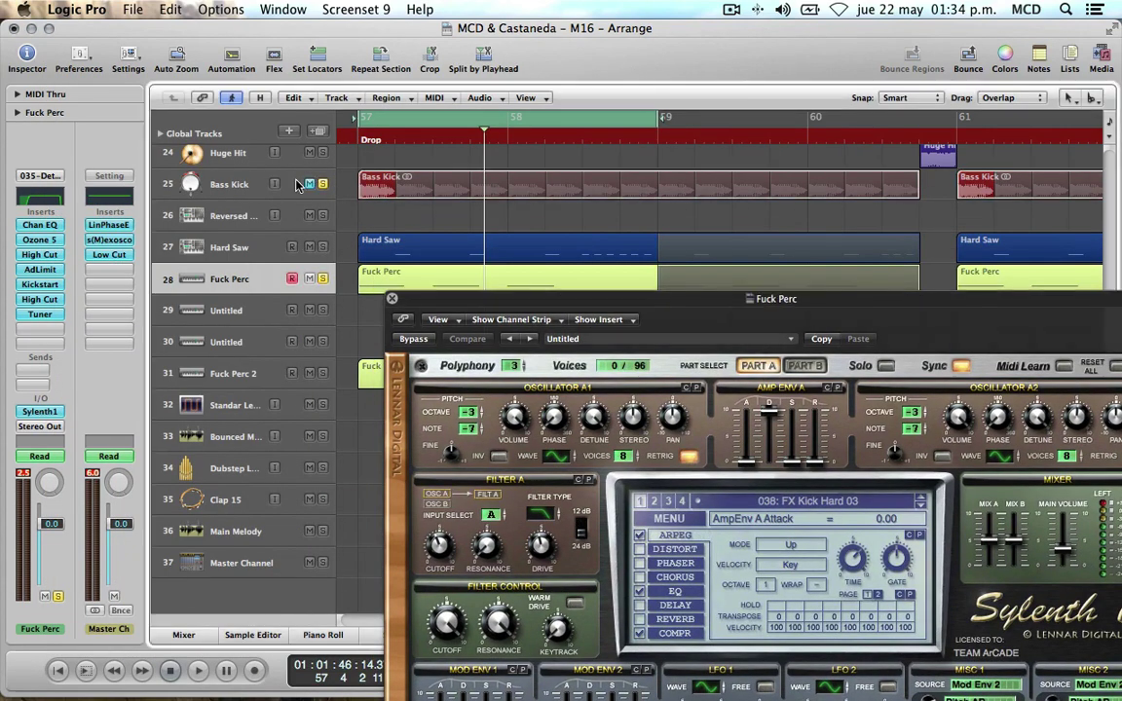
drag(521, 302, 382, 67)
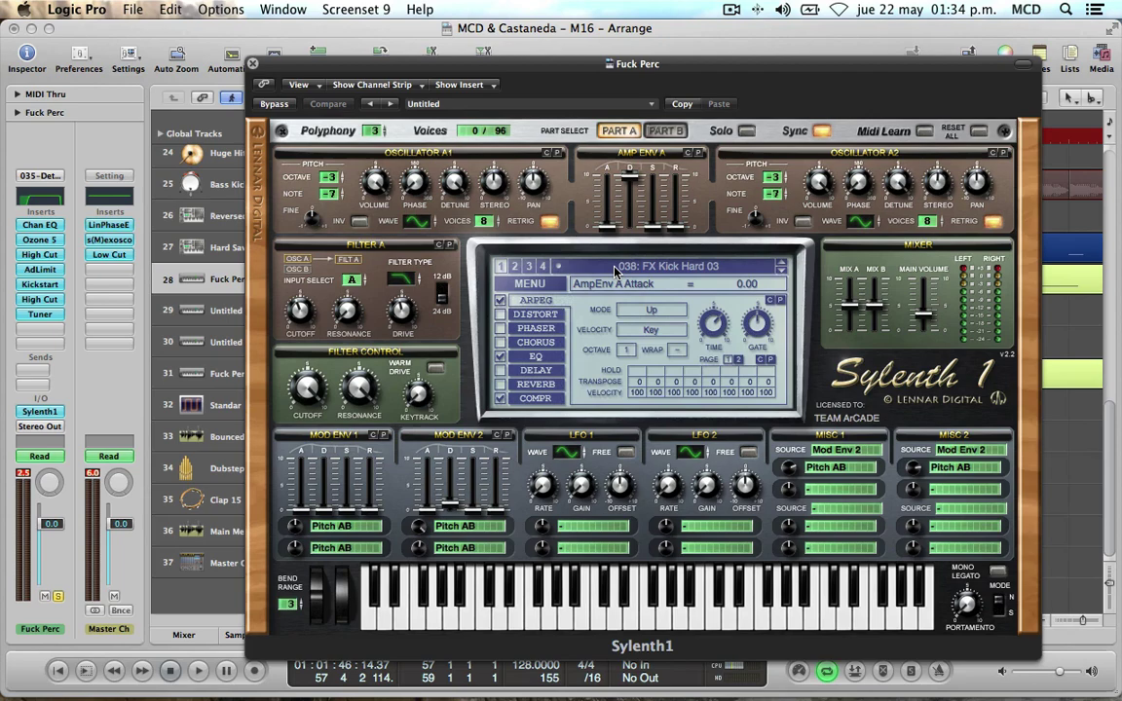
drag(611, 74, 781, 35)
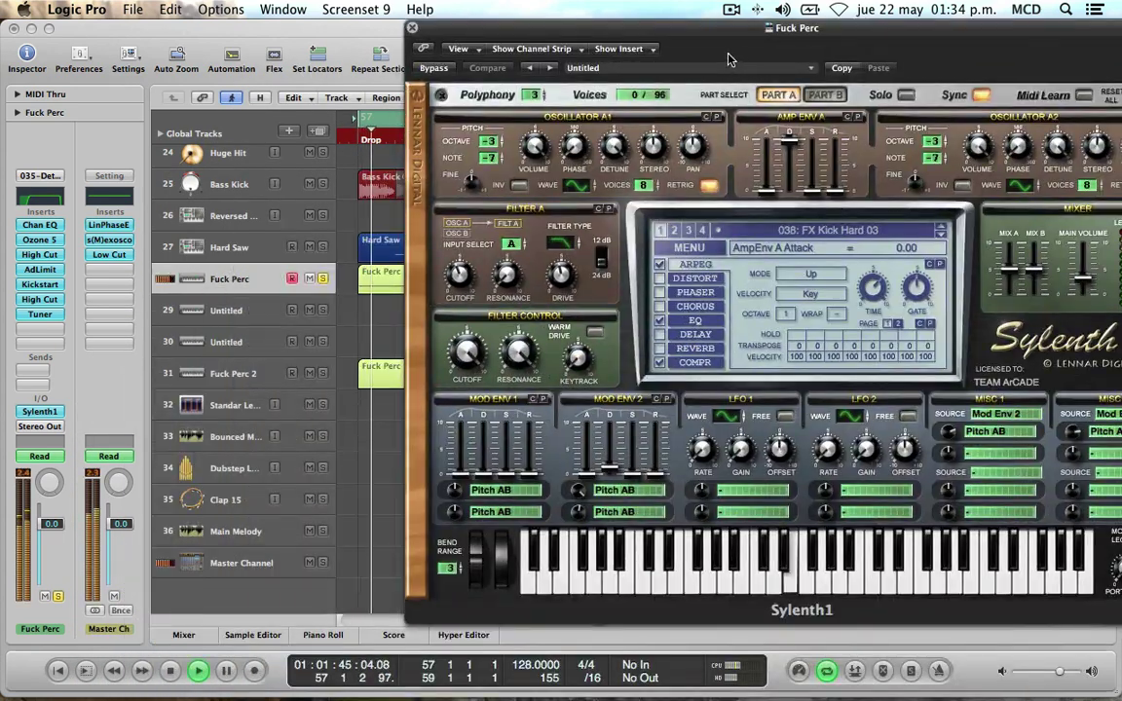
key(space)
Step: Show the Fuck Perc region's notes in the Piano Roll, close Sylenth1, and play the soloed part
double_click(376, 287)
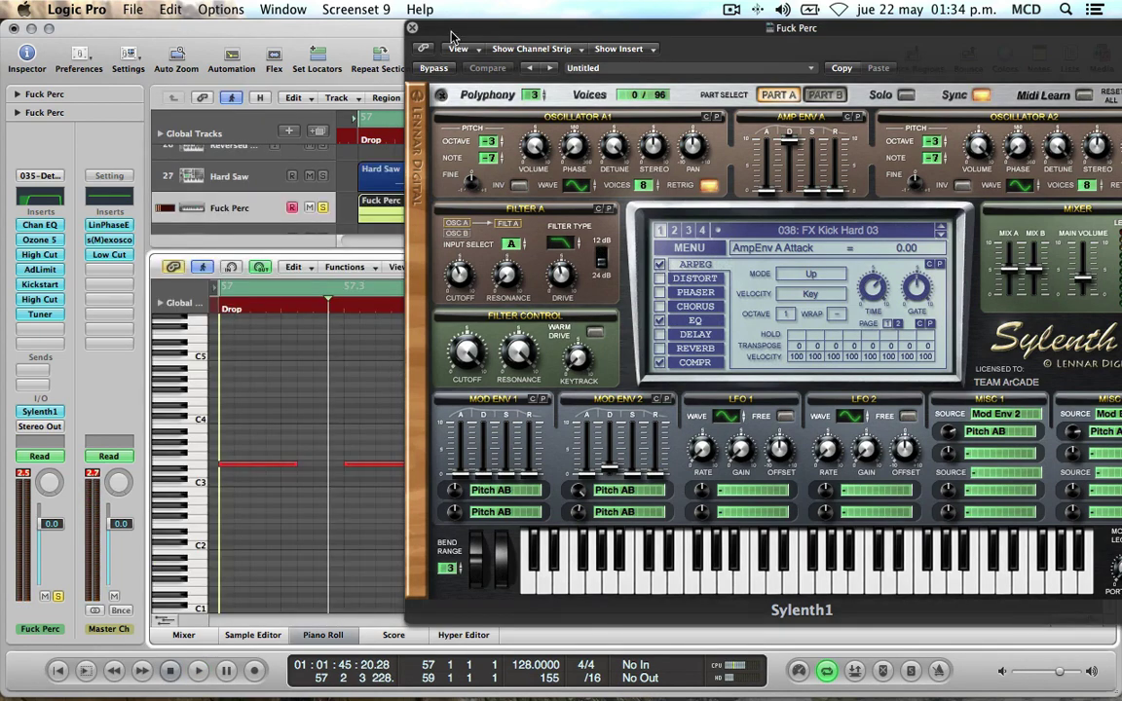
click(412, 28)
key(space)
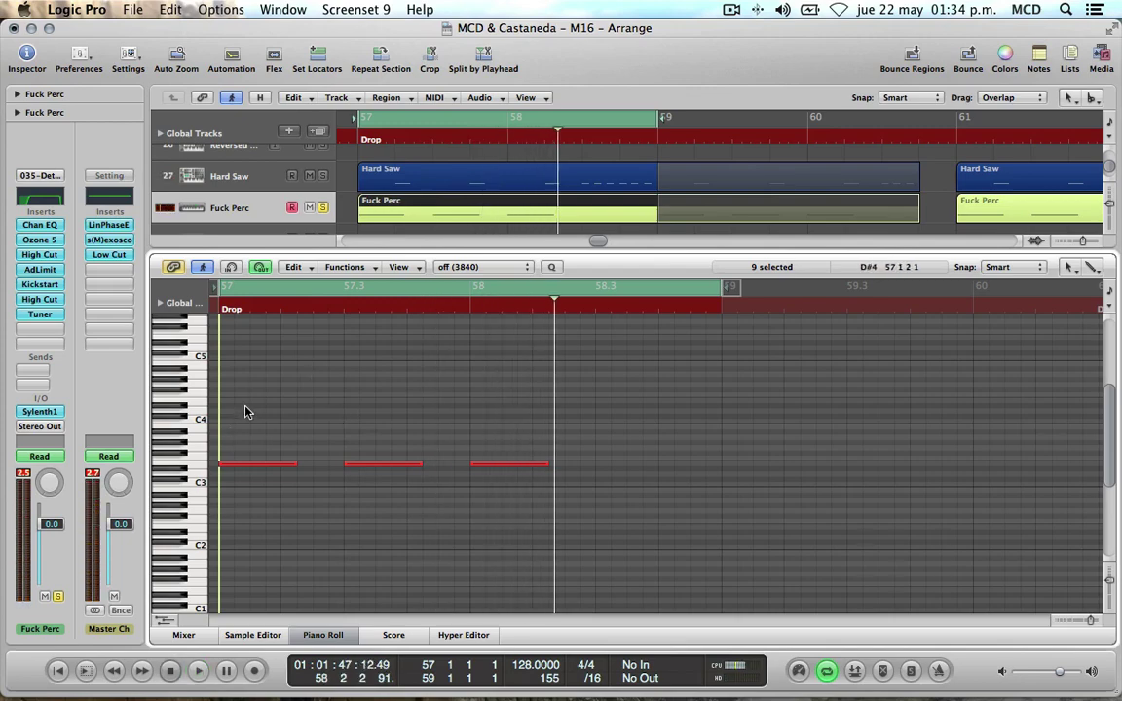
Step: Examine the arpeggiator and oscillator settings in Fuck Perc's Sylenth1, and close both the instrument and the Piano Roll
click(55, 412)
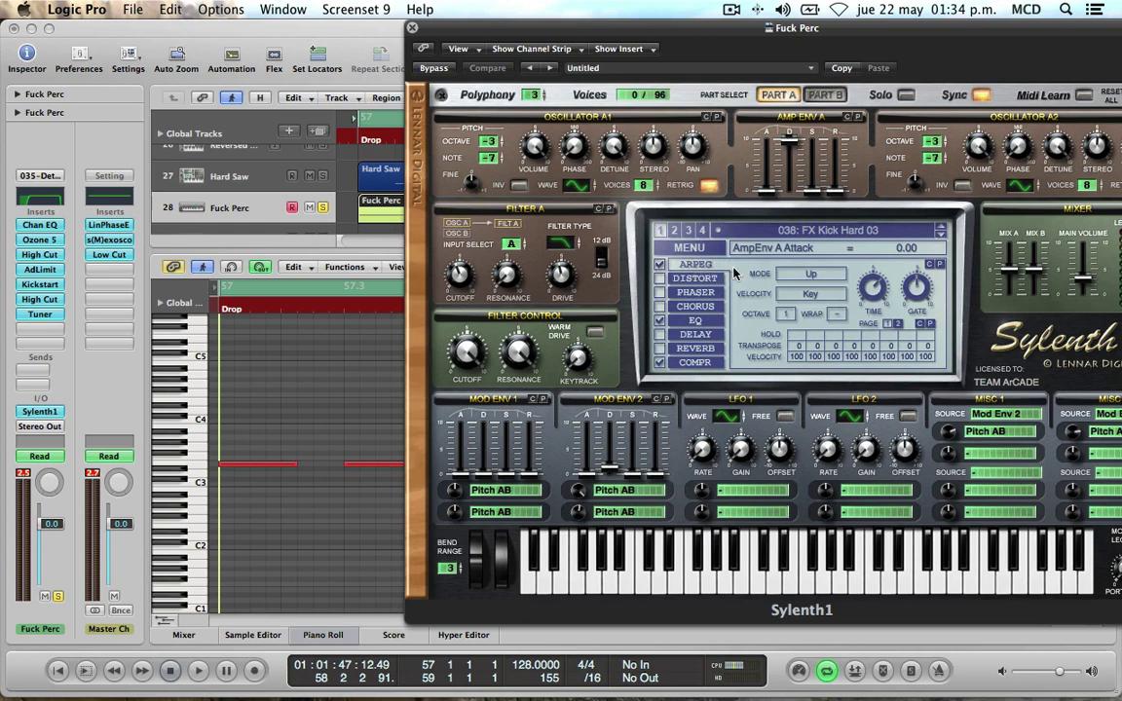
mouse_move(870, 289)
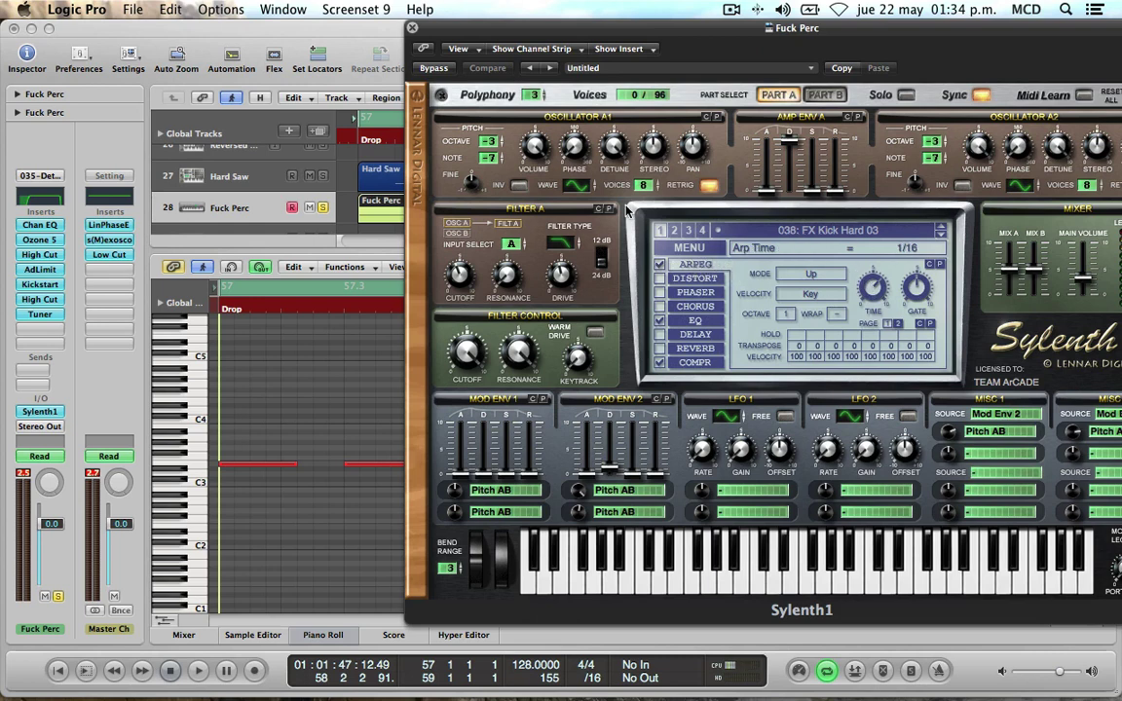
click(412, 29)
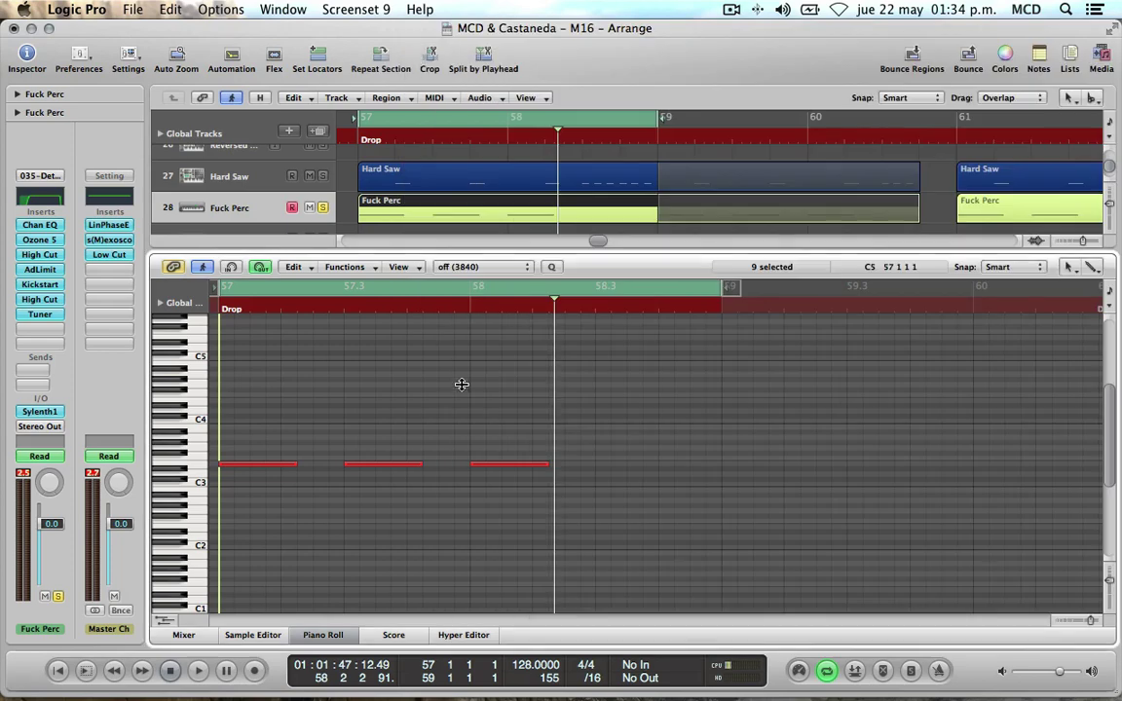
click(39, 412)
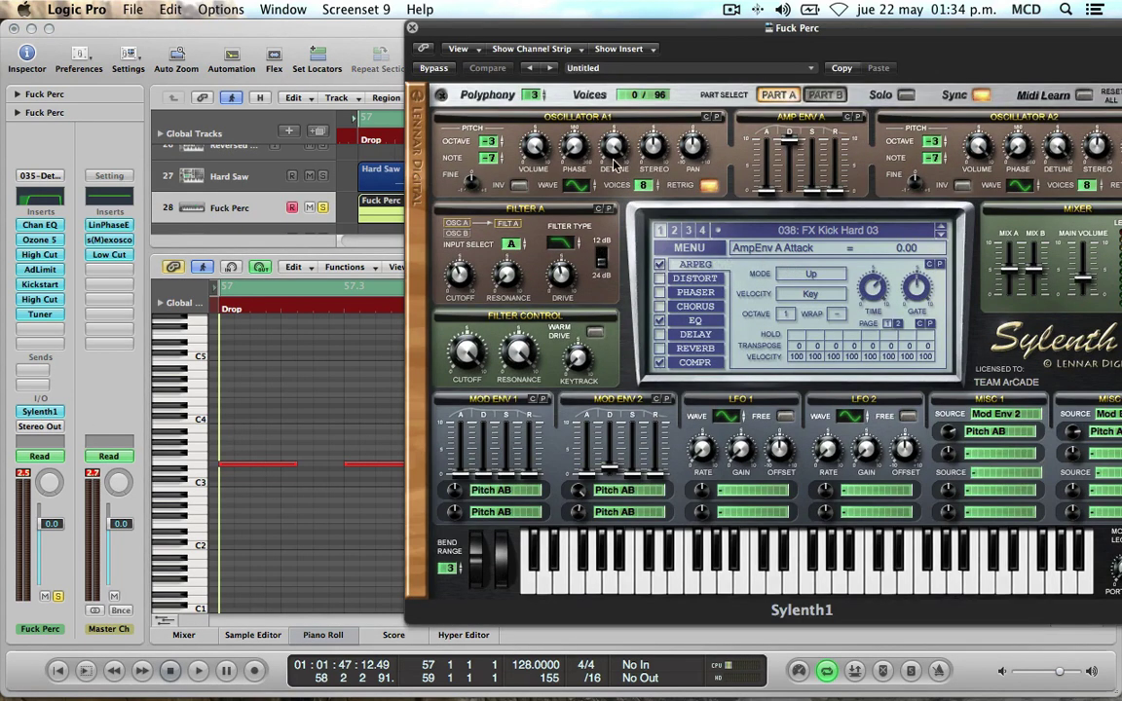
click(412, 29)
key(p)
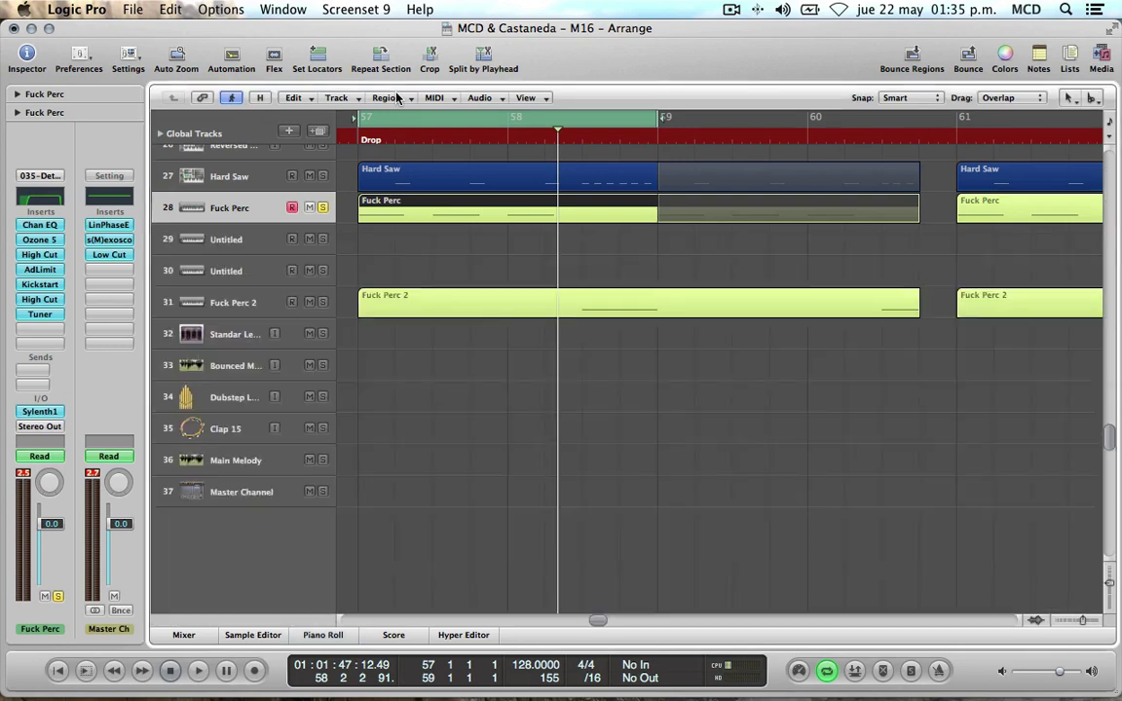
Step: Clear the Fuck Perc solo, play the full Drop from bar 57, and hide the Inspector
click(323, 278)
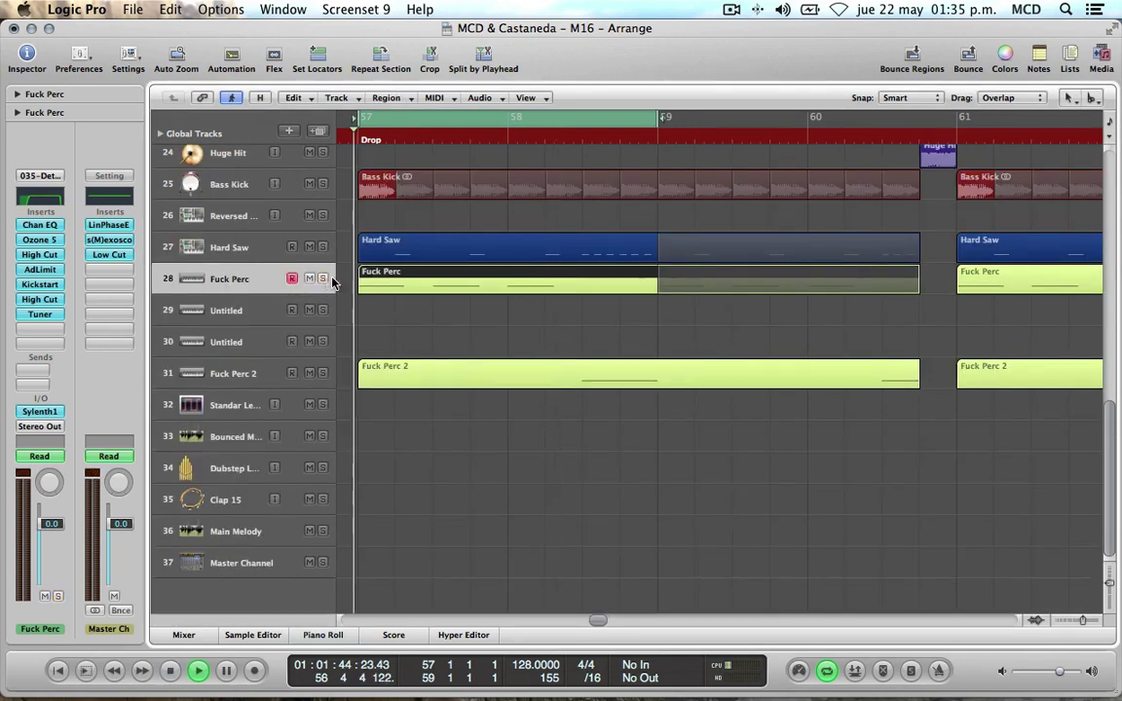
key(space)
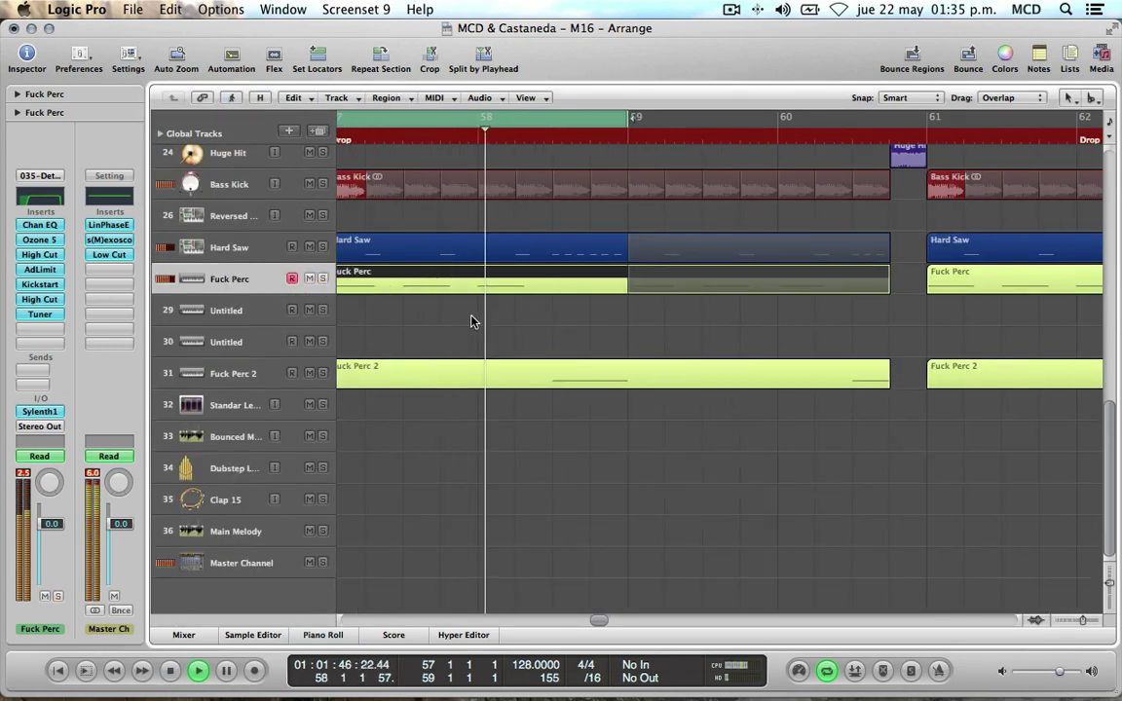
key(i)
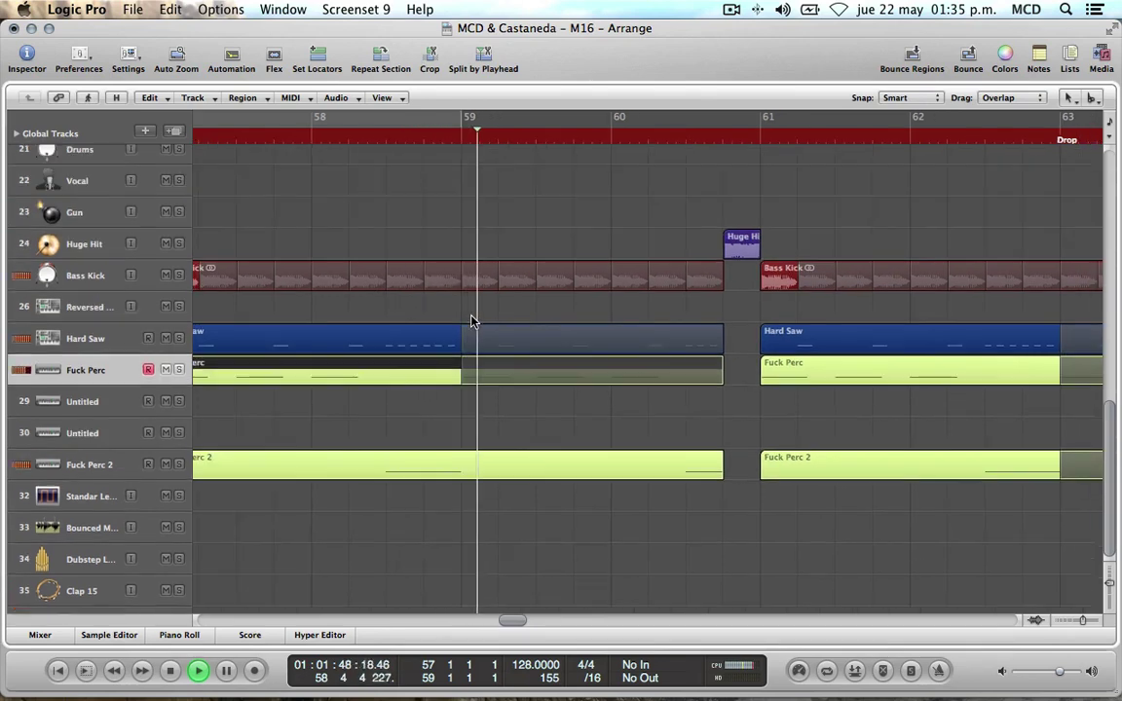
Step: Follow the playing Drop ahead to the break at bar 64 and select the Bounced Melody track
scroll(471, 322, up, 3)
scroll(470, 322, right, 5)
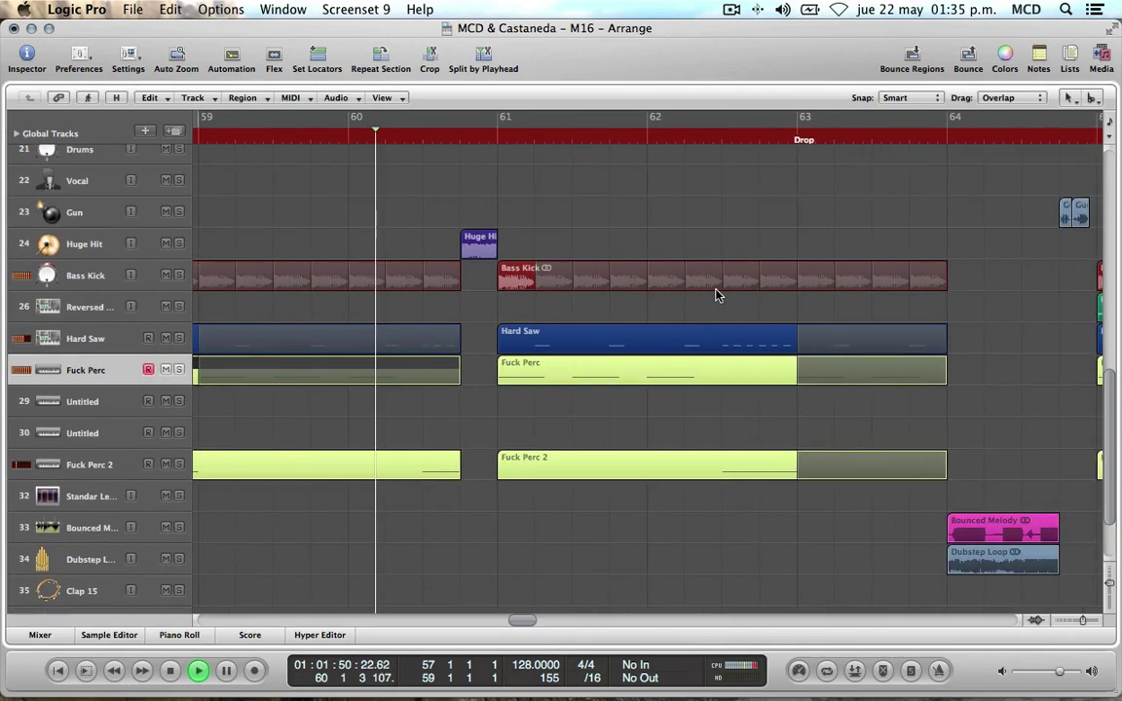
scroll(682, 361, right, 5)
scroll(675, 390, down, 1)
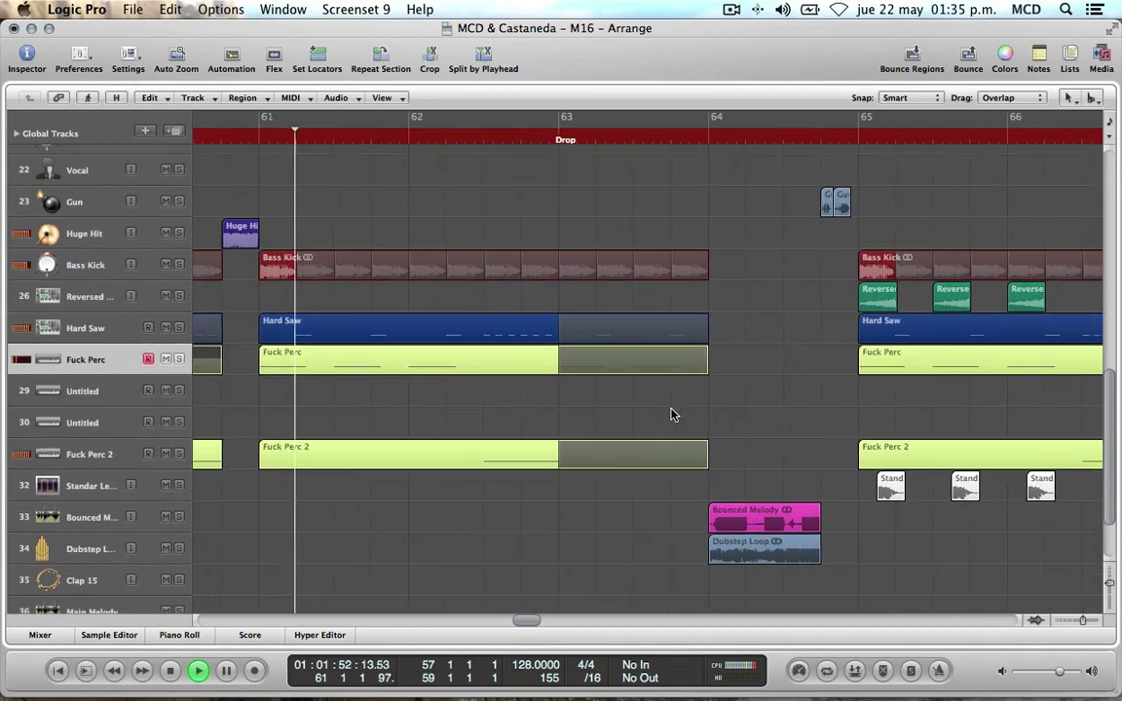
scroll(672, 417, right, 4)
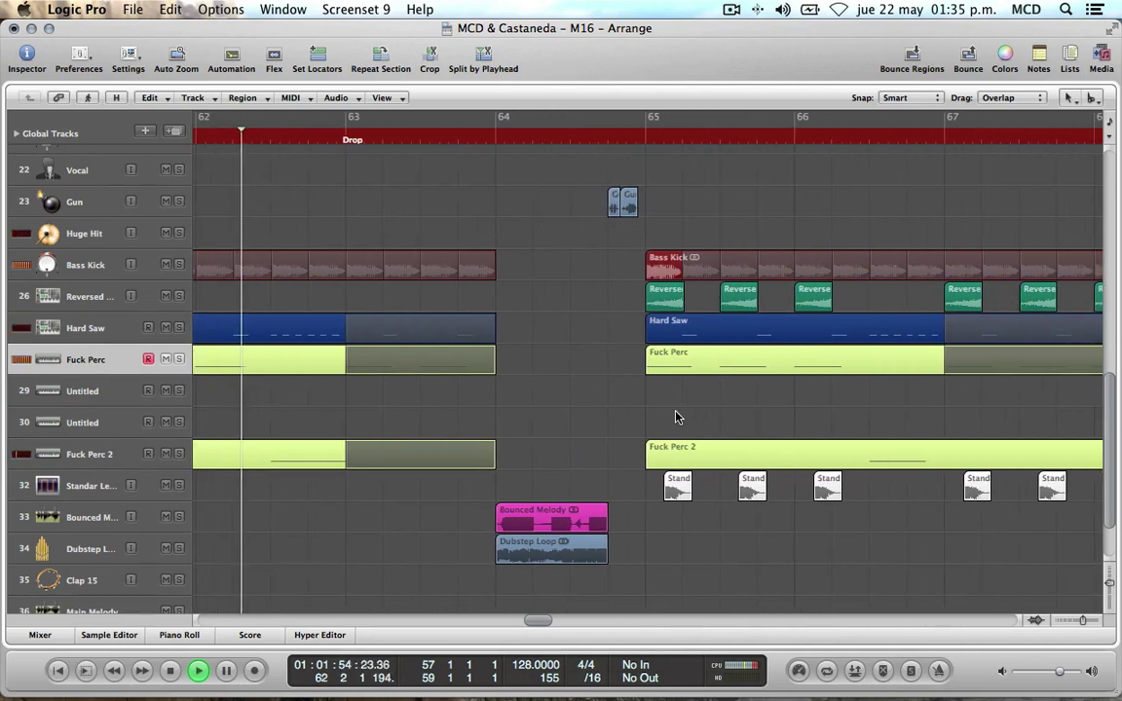
click(146, 517)
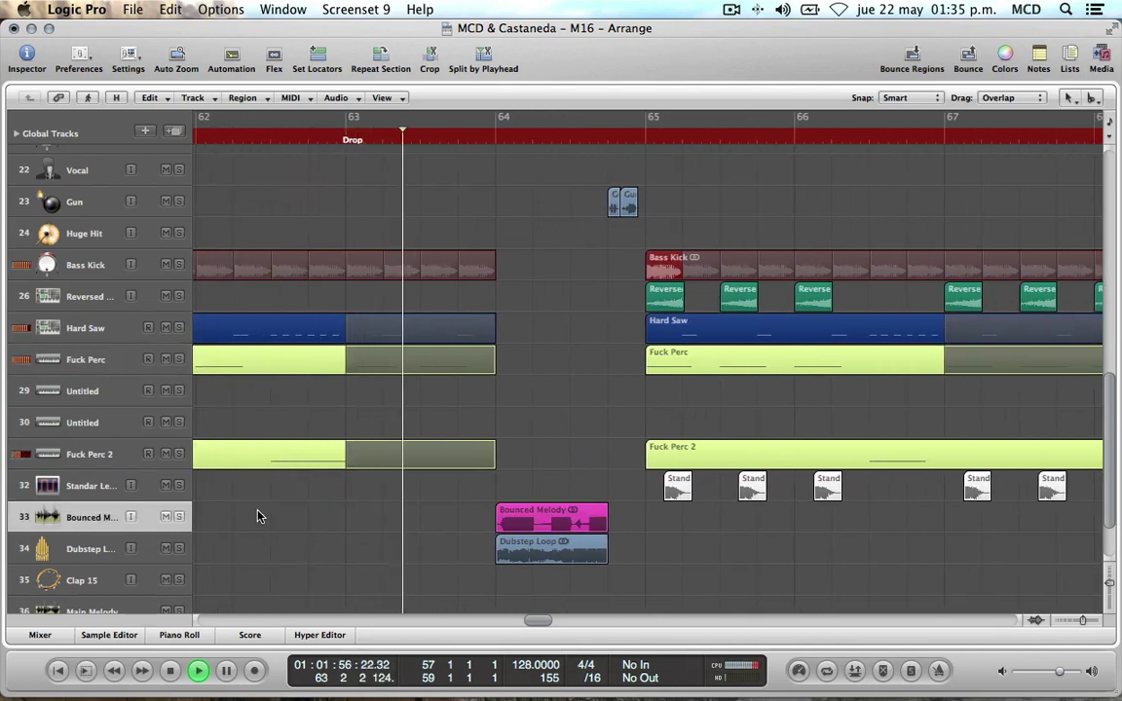
Step: Set a cycle range over bar 64 and play the Bounced Melody track soloed
scroll(482, 490, right, 4)
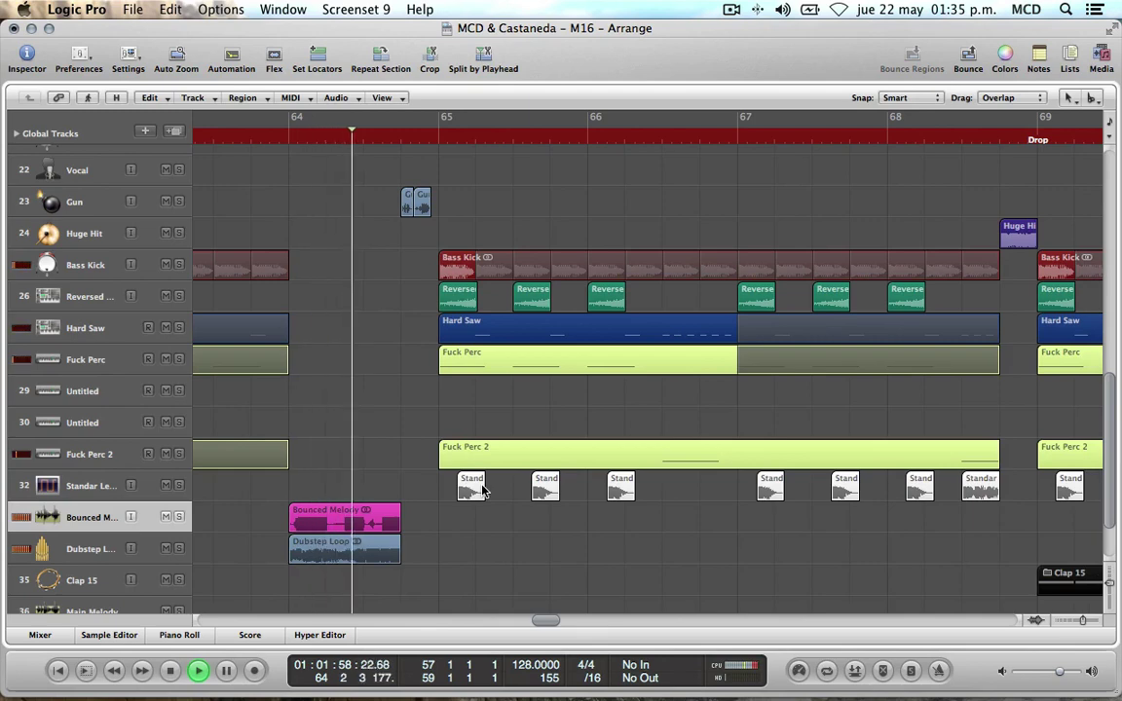
key(space)
drag(263, 110, 396, 111)
click(178, 517)
key(space)
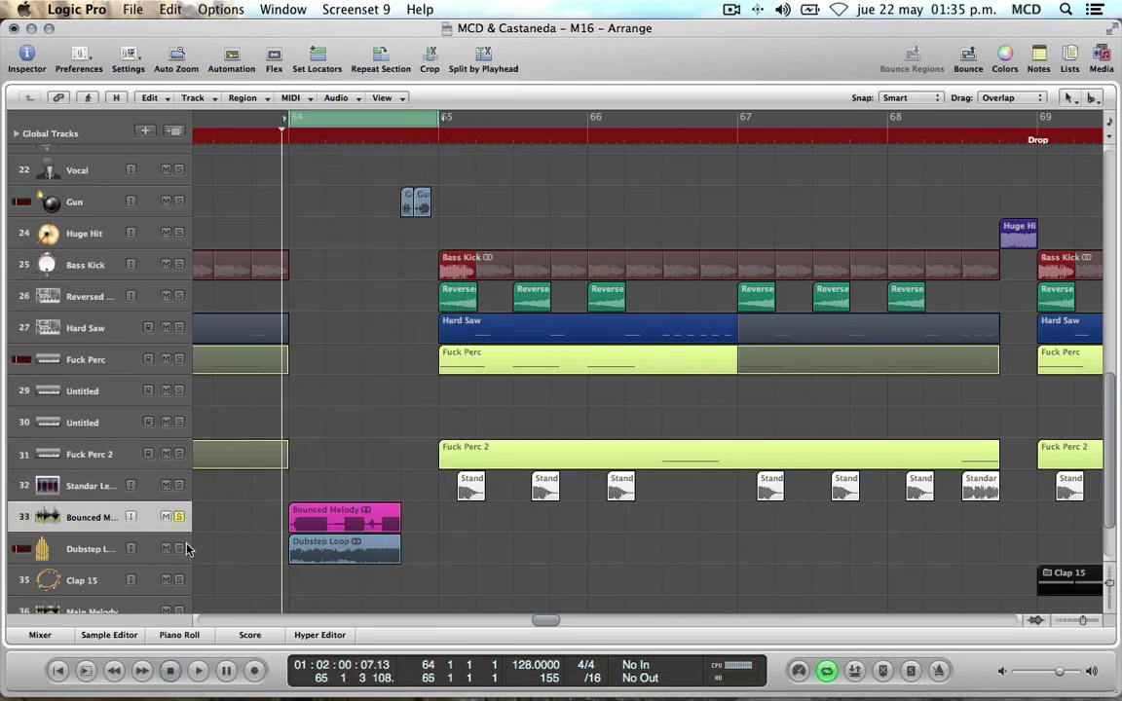
Step: Extend the start of the Bounced Melody region back to bar 62 and play it soloed from bar 61
scroll(295, 501, left, 3)
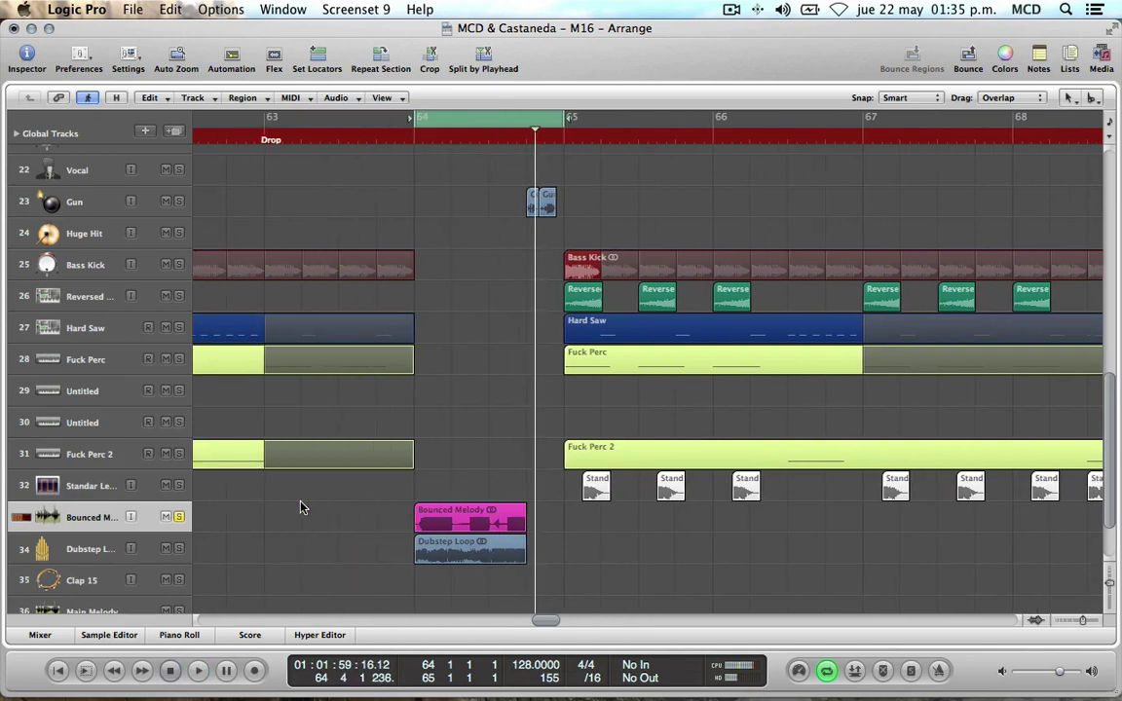
drag(464, 521, 316, 521)
drag(389, 527, 428, 527)
scroll(308, 550, left, 1)
scroll(308, 550, left, 6)
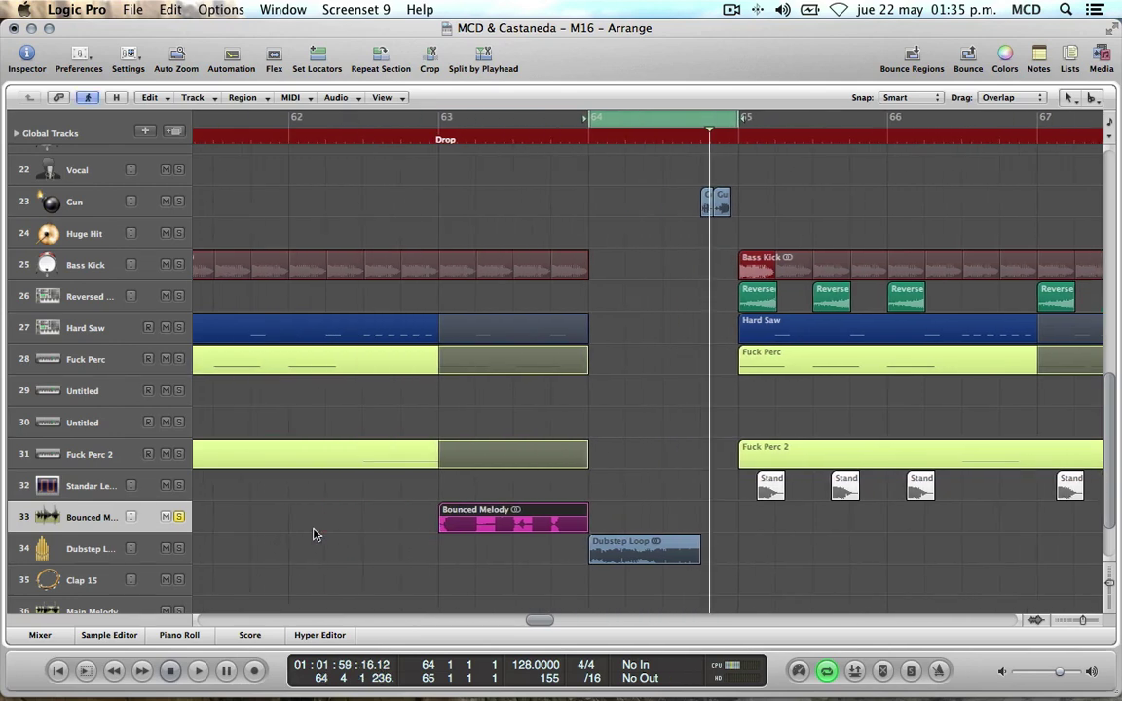
drag(504, 527, 375, 528)
double_click(294, 129)
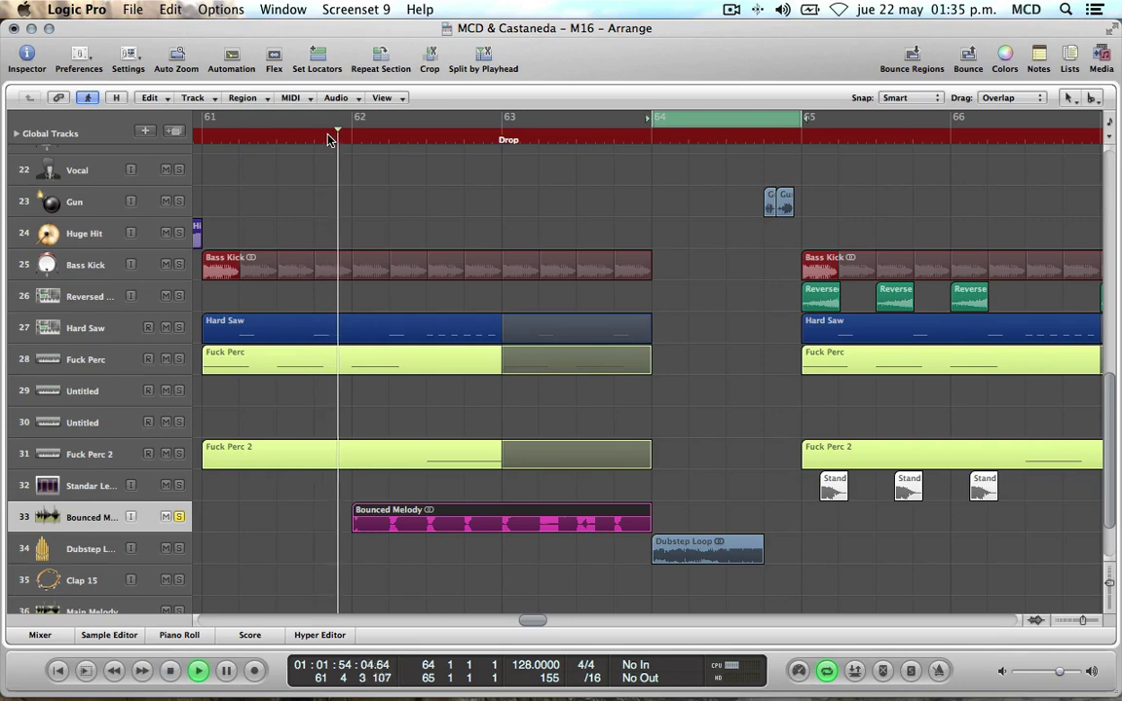
Step: Show the Inspector and replay the extended Bounced Melody with its Chan EQ and DJMFilter bypassed
key(i)
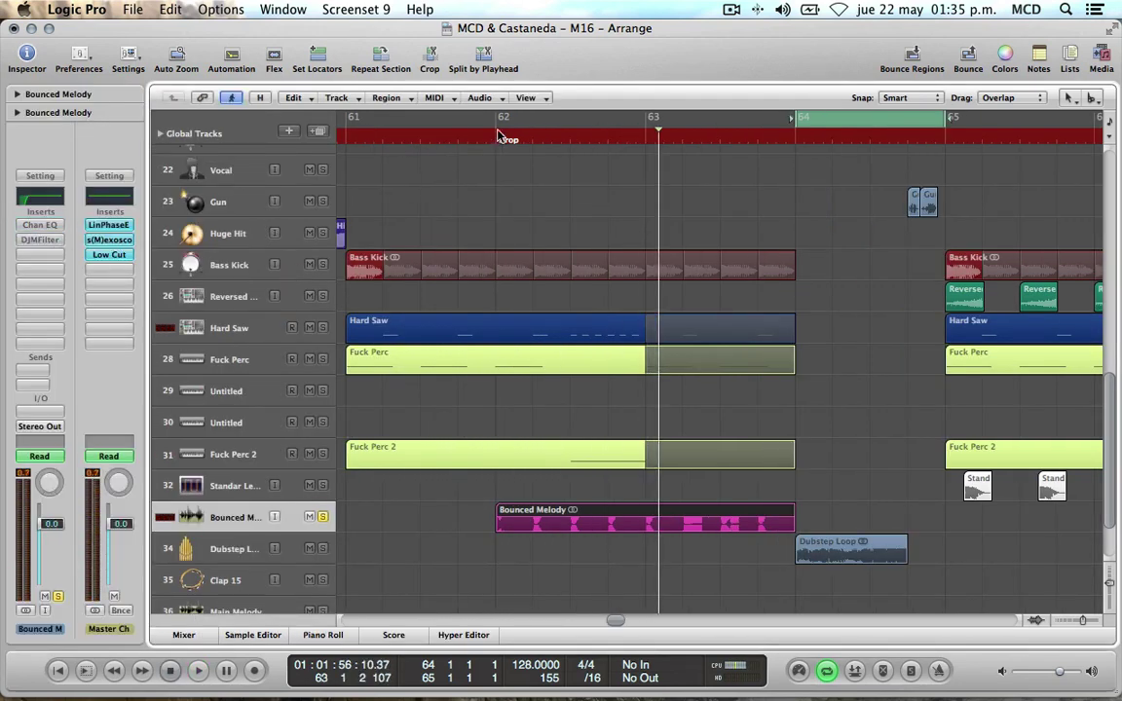
double_click(448, 124)
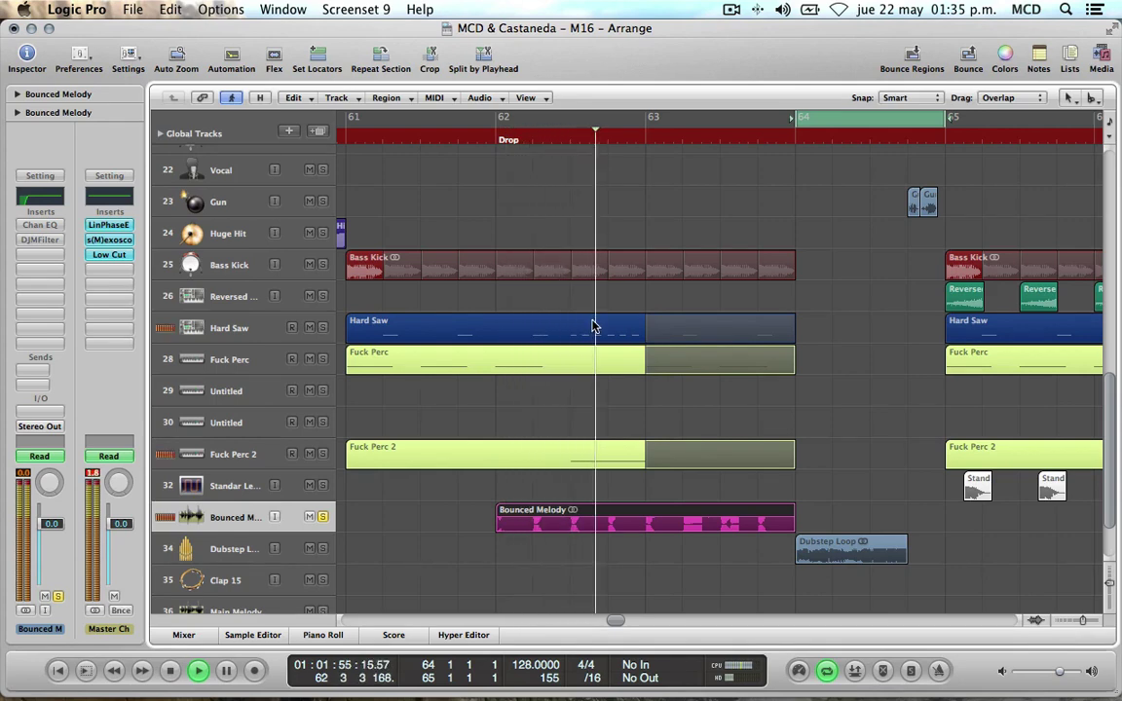
scroll(584, 331, right, 2)
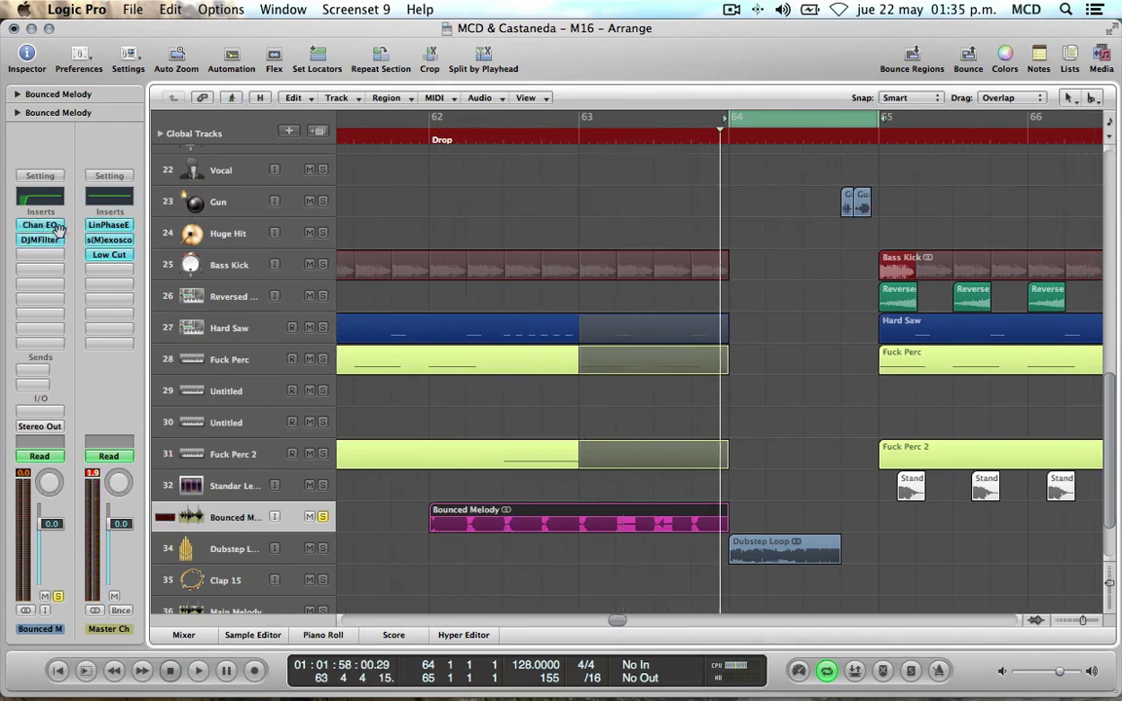
Step: Undo the extension of the Bounced Melody region
key(super+z)
key(super+z)
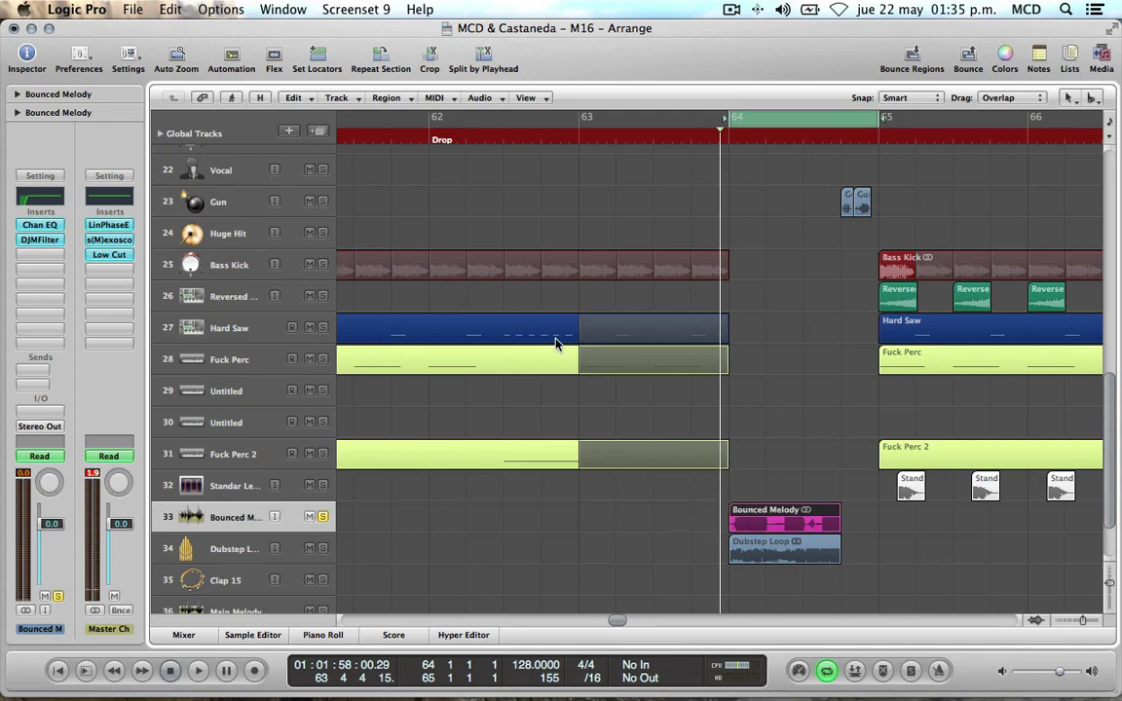
Step: Play bar 64 with Bounced Melody and Dubstep Loop soloed, and again with only the Gun track soloed
key(space)
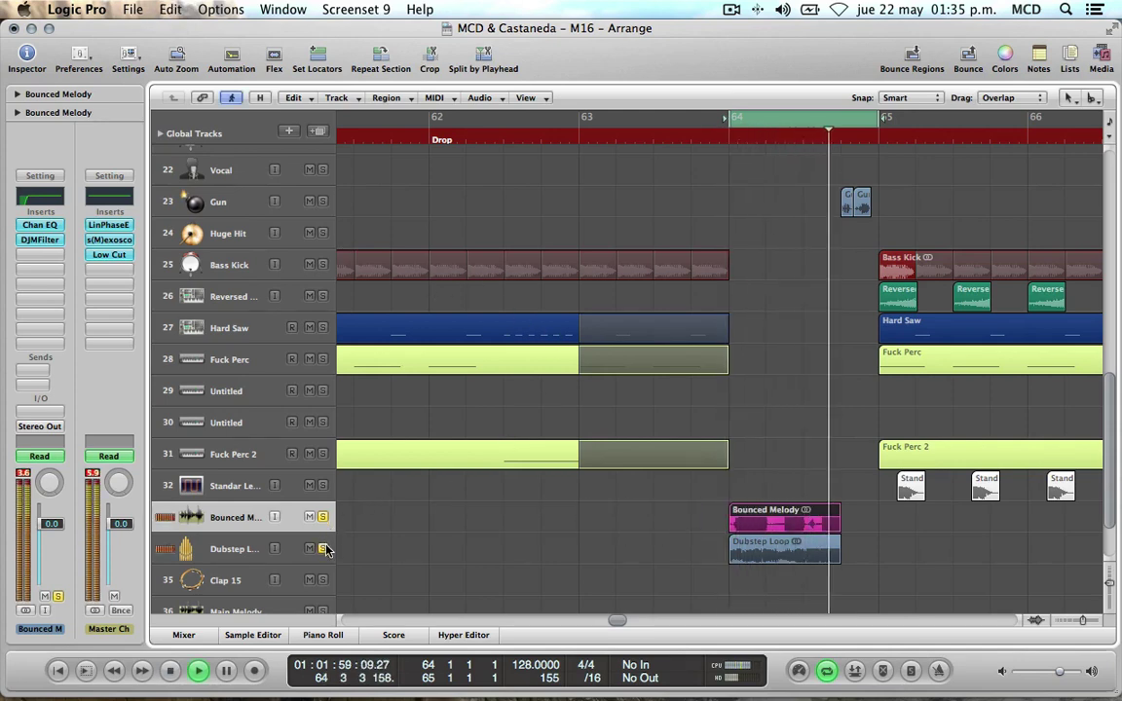
key(space)
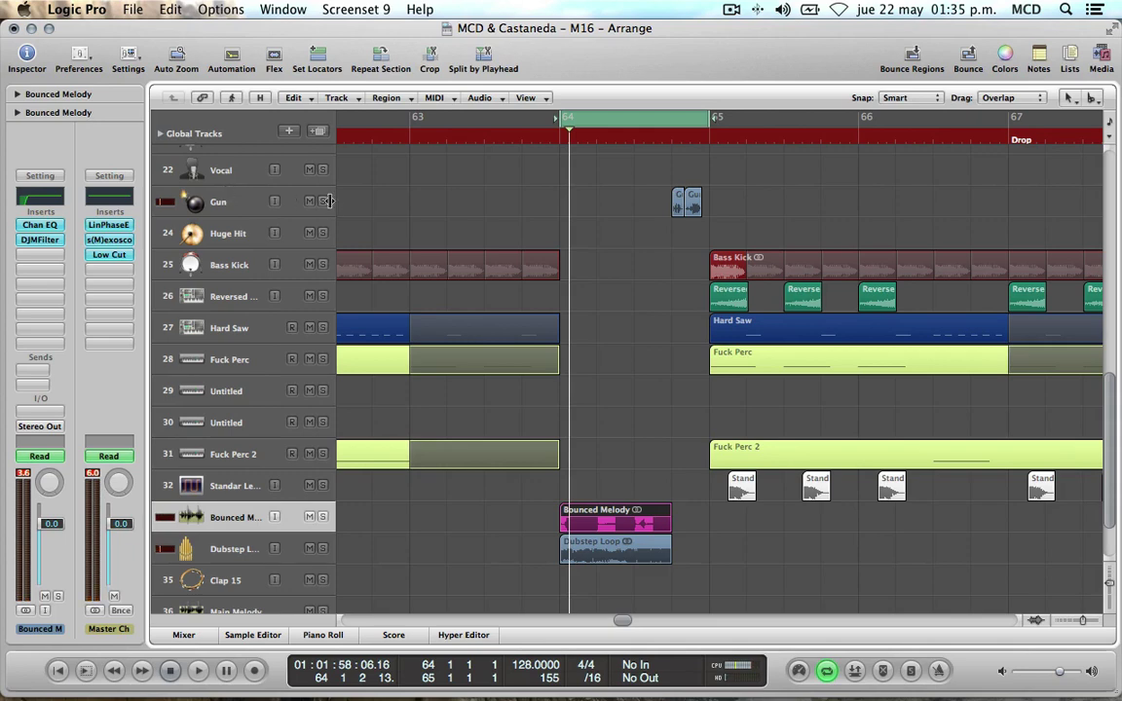
key(space)
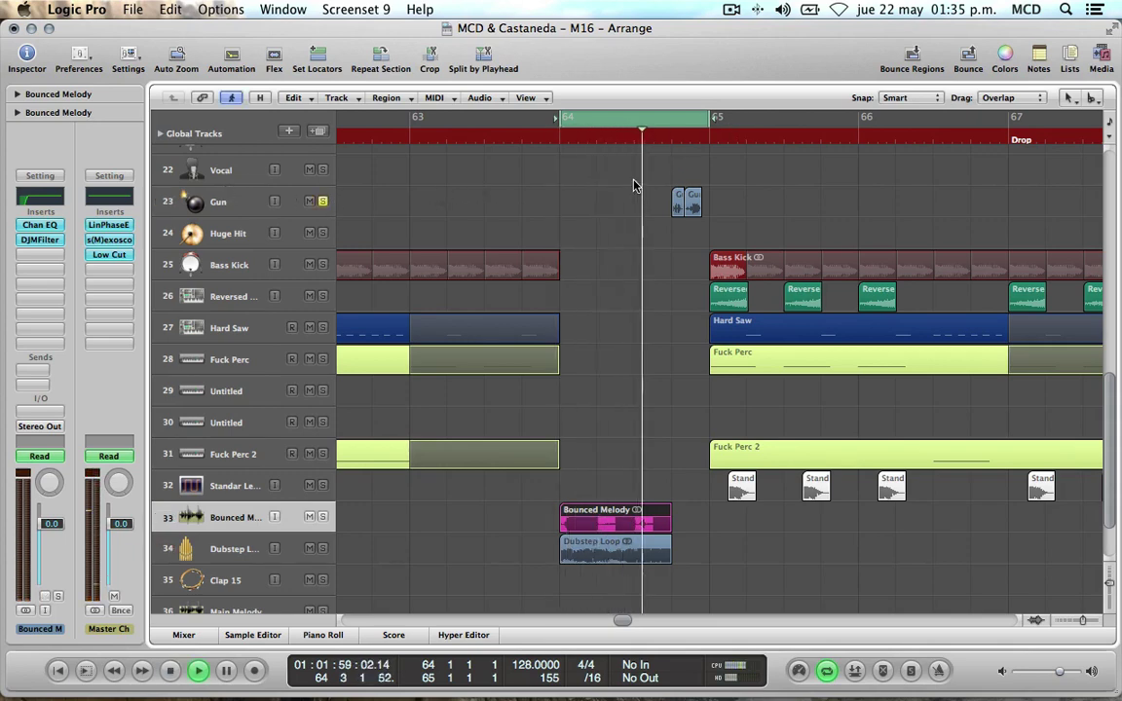
key(space)
Step: Turn off the cycle, clear the Gun solo, and play the full break through into bar 66
key(c)
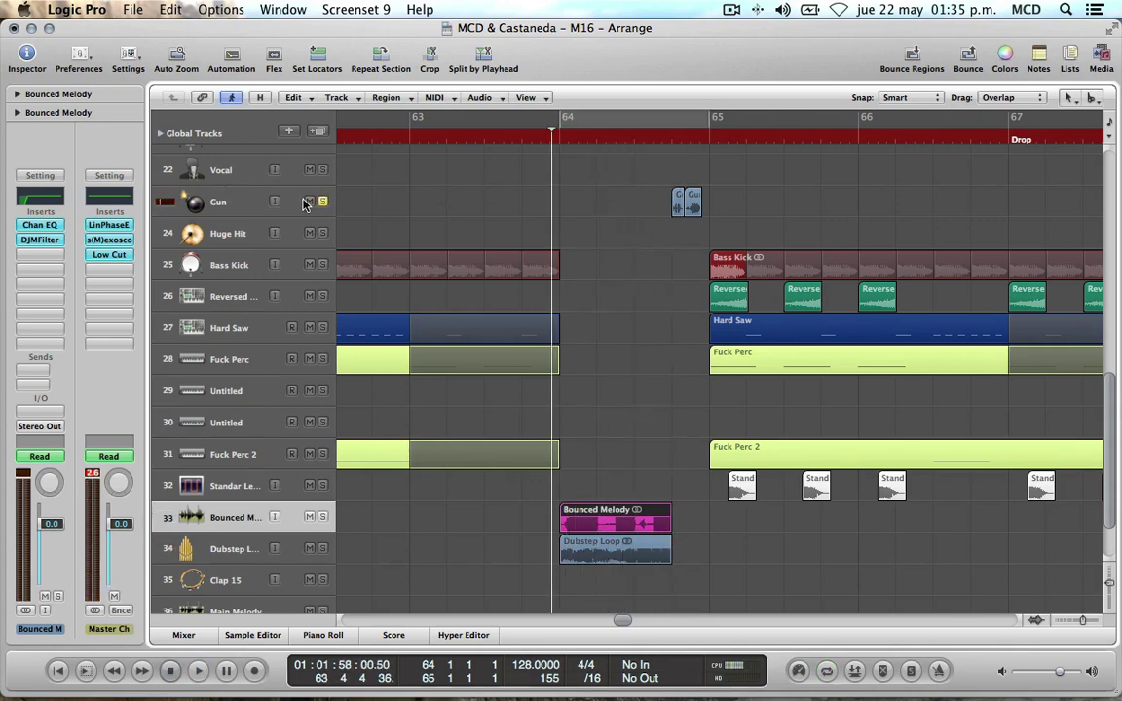
key(space)
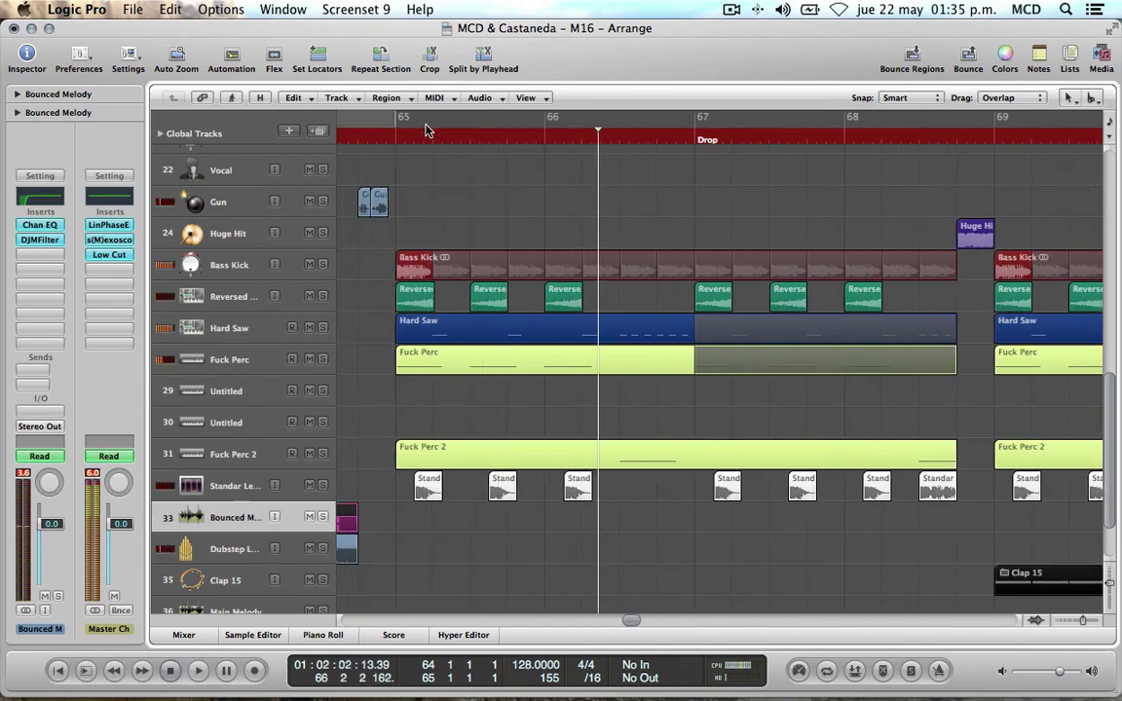
Step: Cycle bars 65 to 67 and play Hard Saw, Fuck Perc and Fuck Perc 2 soloed, adding Bass Kick to the solo
drag(402, 124, 695, 127)
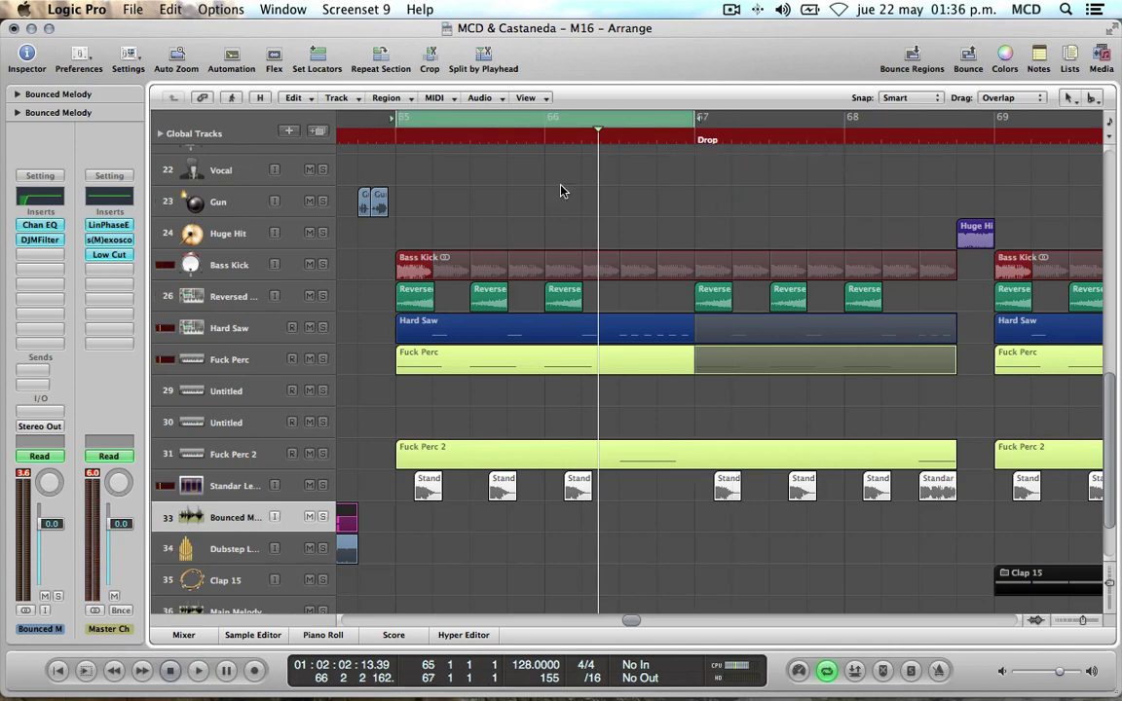
click(327, 357)
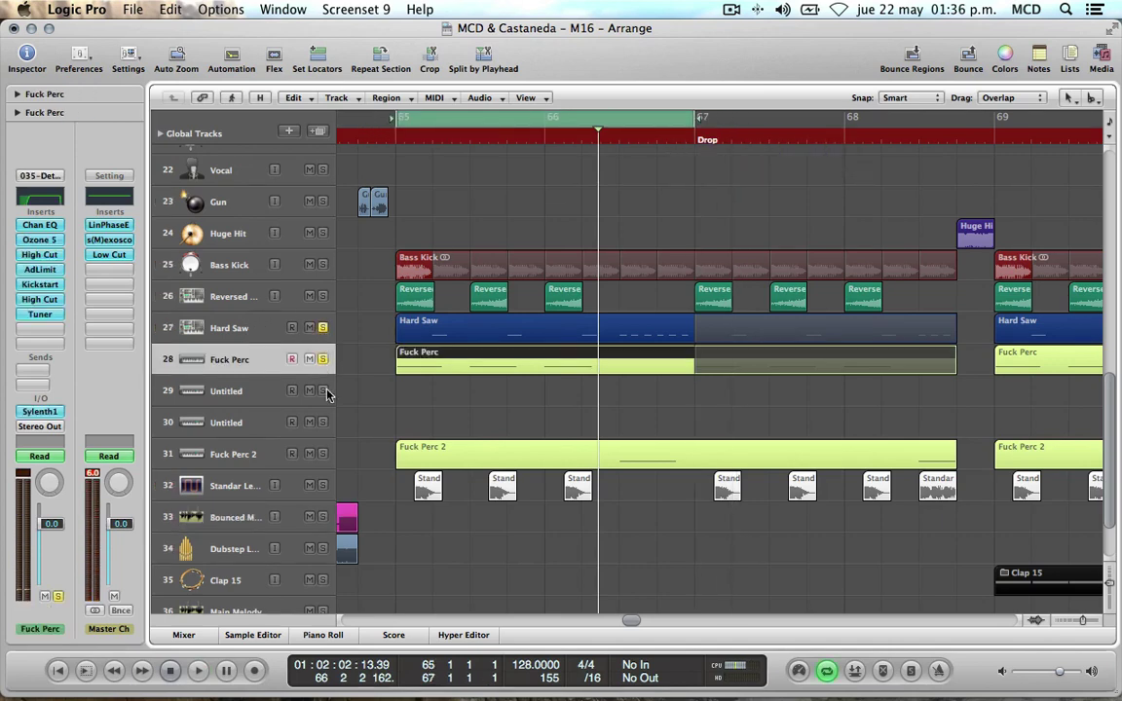
key(space)
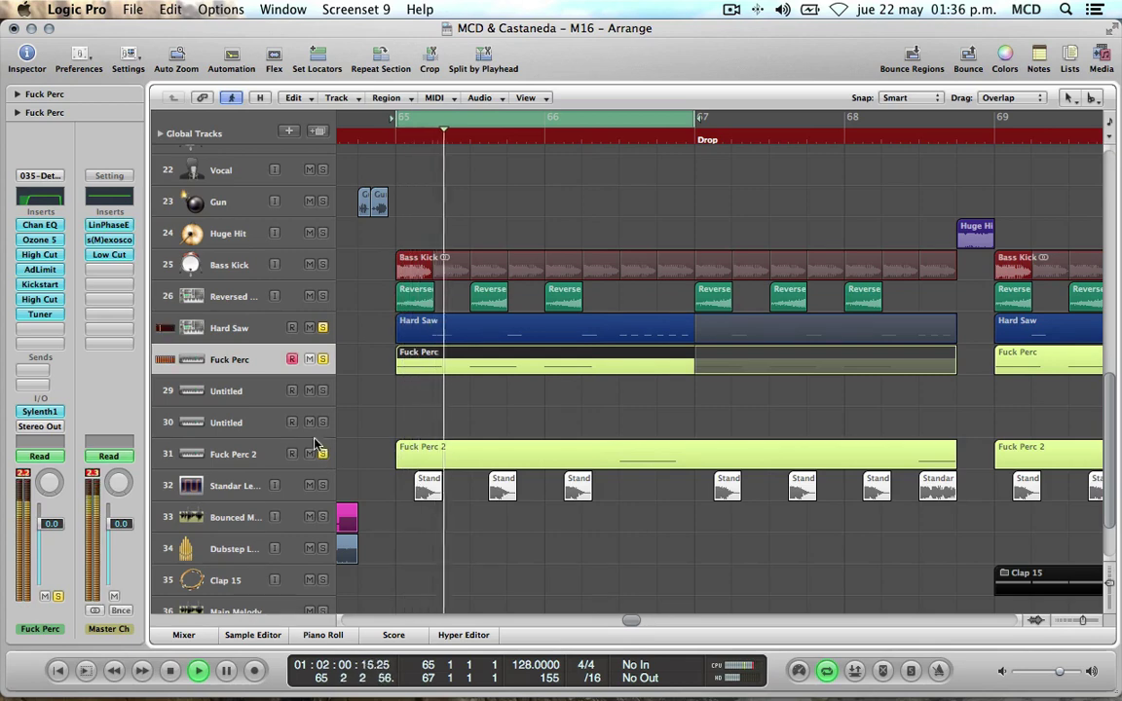
click(322, 264)
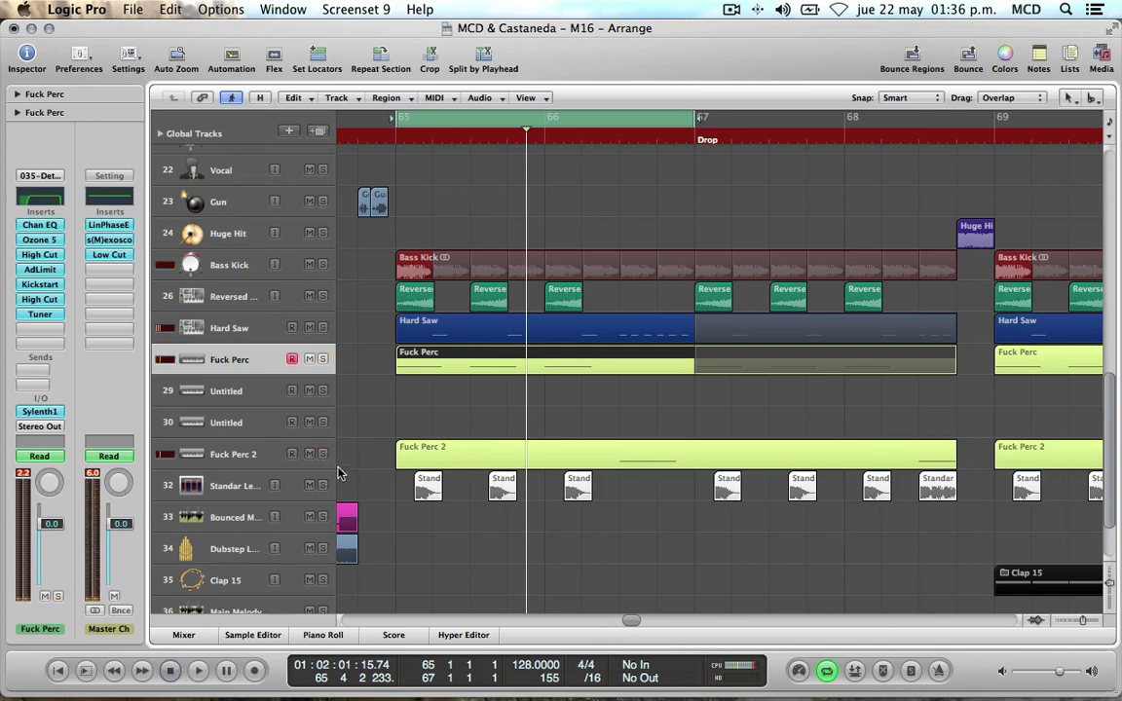
Step: Solo the Standar Lead track and play it, adding Bass Kick to the solo
click(323, 484)
click(236, 494)
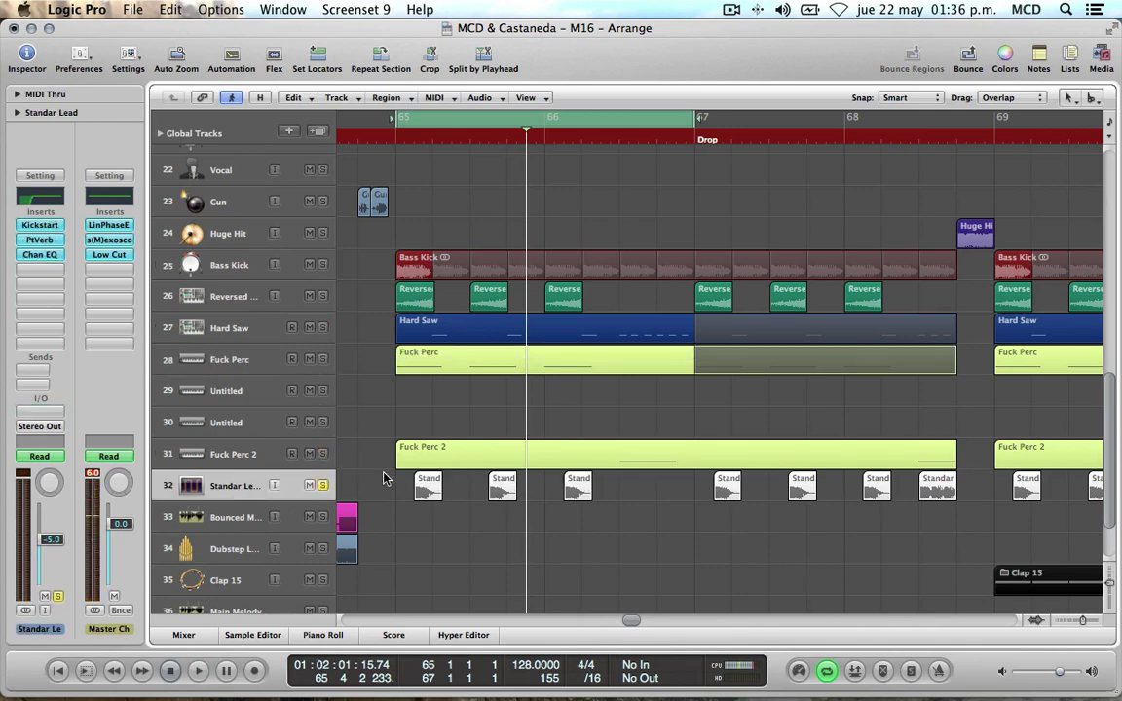
key(space)
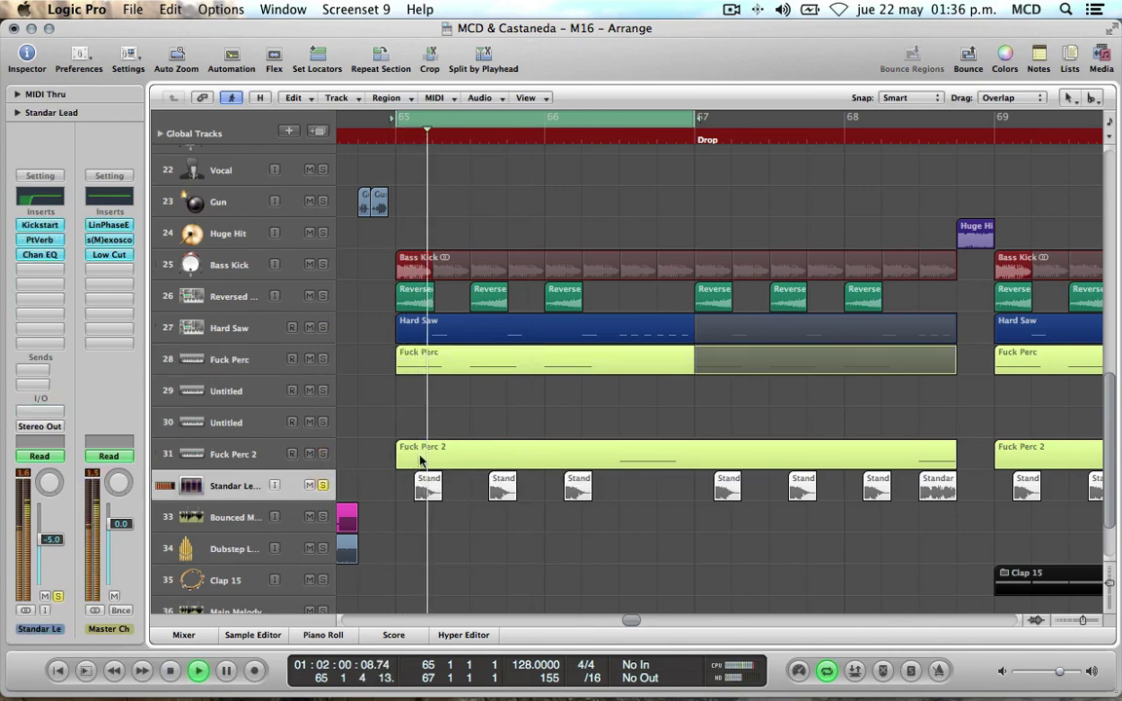
click(322, 264)
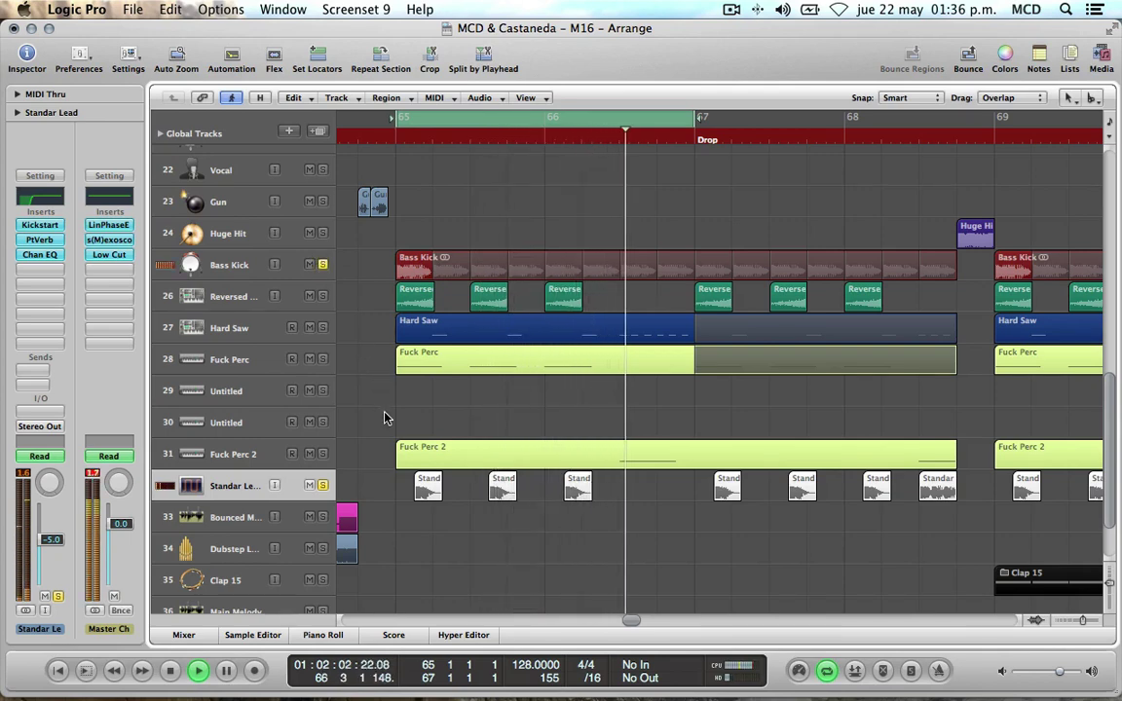
Step: Extend the first Standar Lead region's start back to bar 63 and its end past bar 66
scroll(385, 417, left, 6)
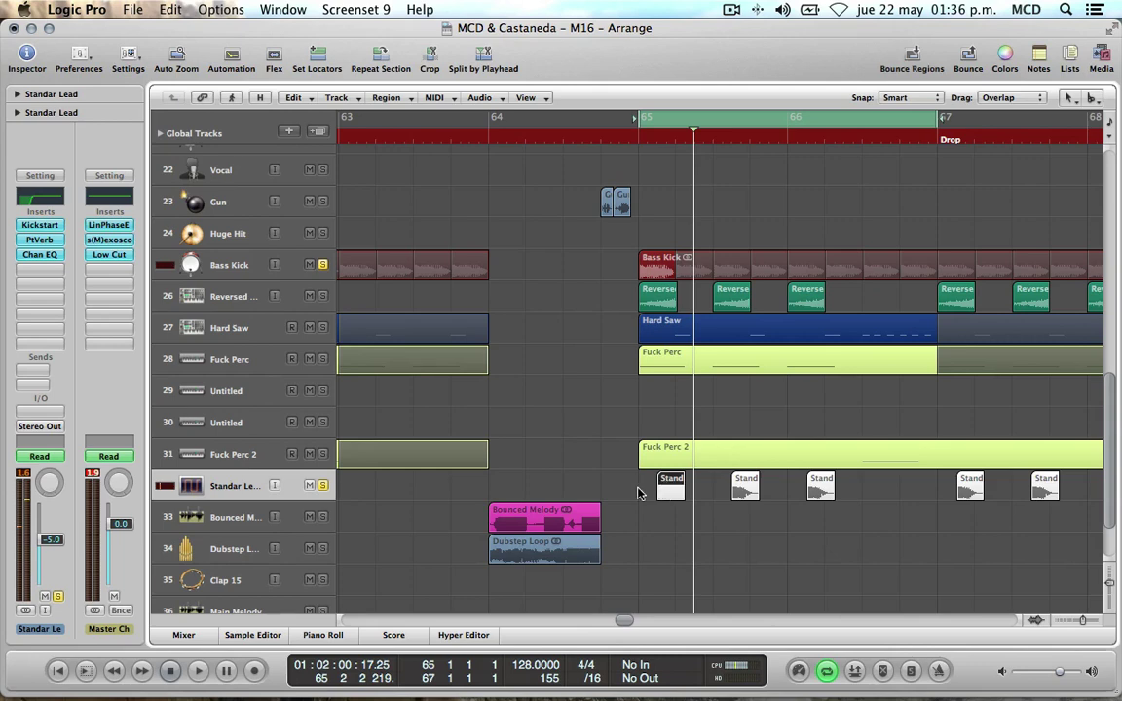
drag(668, 492, 355, 500)
scroll(387, 497, left, 5)
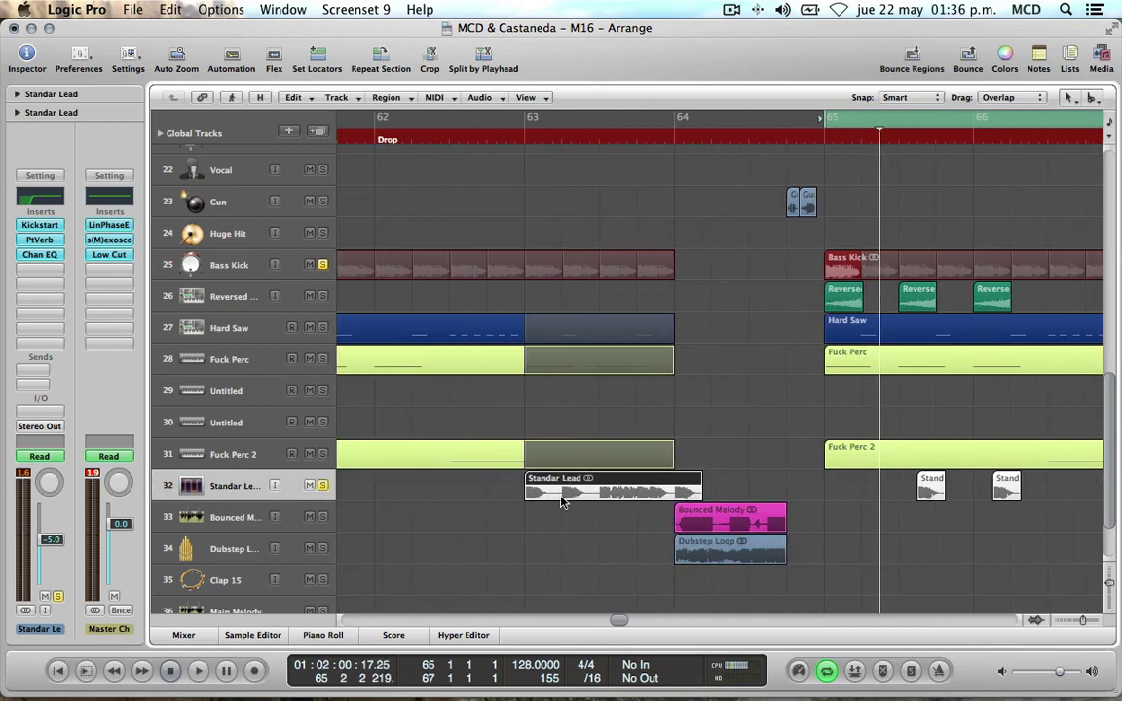
drag(531, 497, 375, 503)
drag(714, 496, 1078, 504)
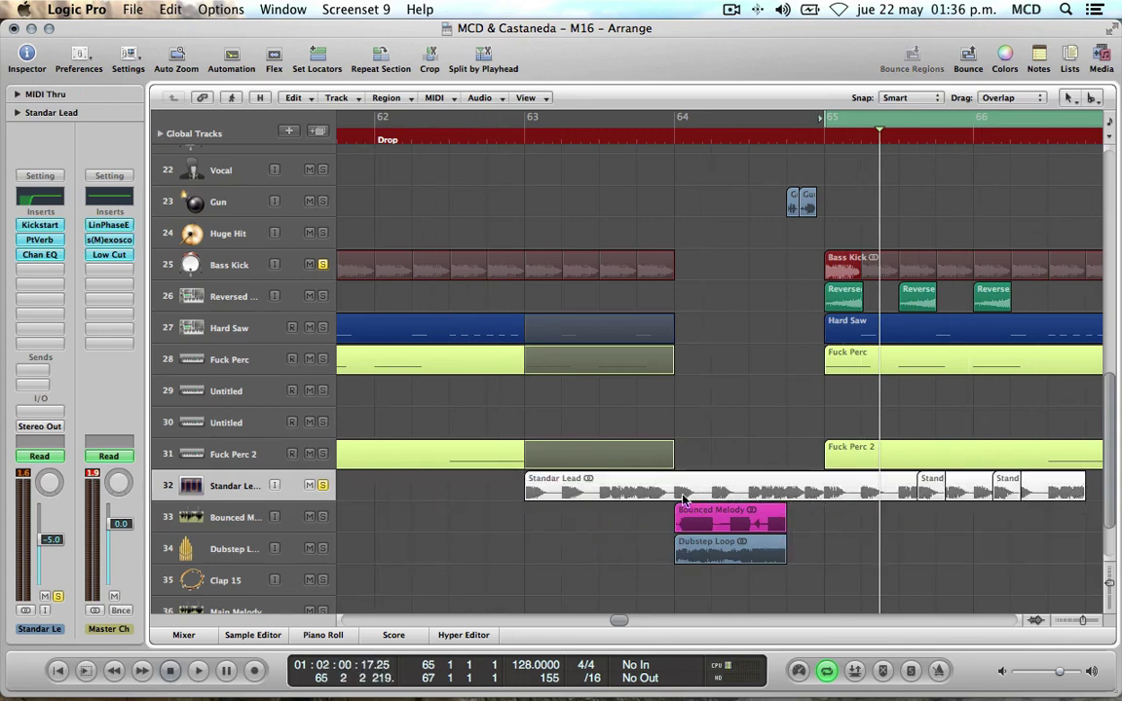
Step: Move the extended Standar Lead region to start at bar 61 and lengthen its end to bar 65
drag(591, 495, 414, 490)
scroll(413, 490, left, 3)
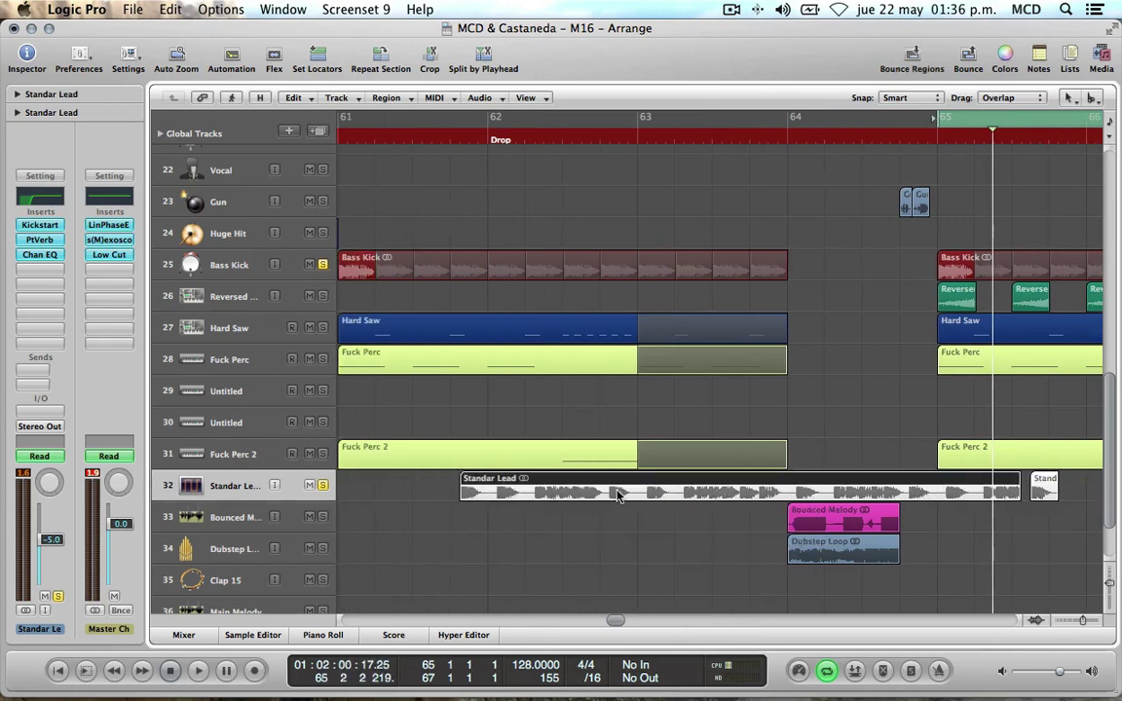
drag(706, 494, 587, 496)
scroll(586, 496, left, 3)
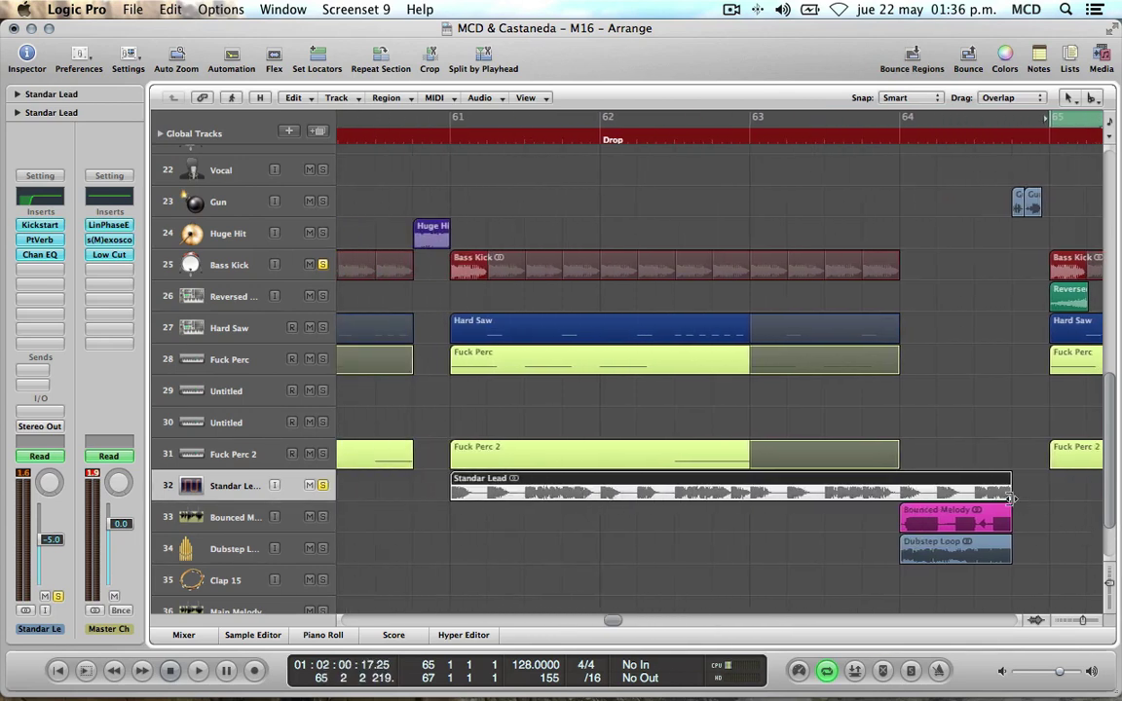
drag(1010, 499, 1096, 502)
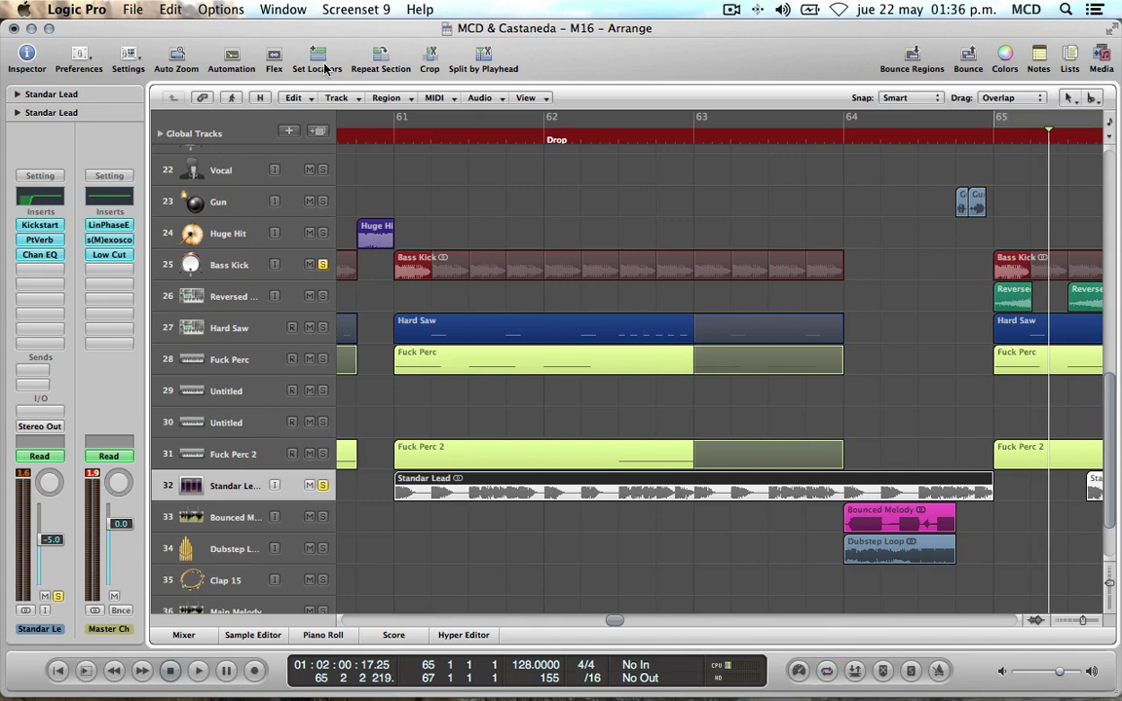
Step: Cycle bars 61 to 65 and play the extended Standar Lead, comparing it with Kickstart, PtVerb and Chan EQ bypassed
drag(414, 117, 1001, 195)
key(space)
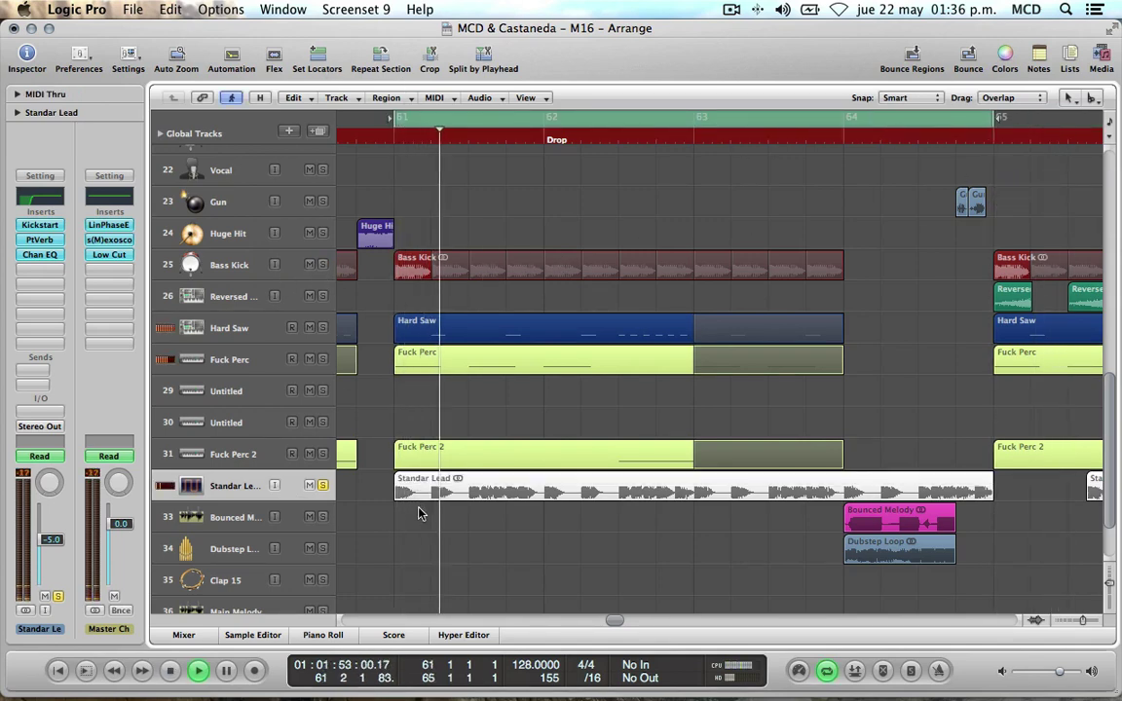
key(space)
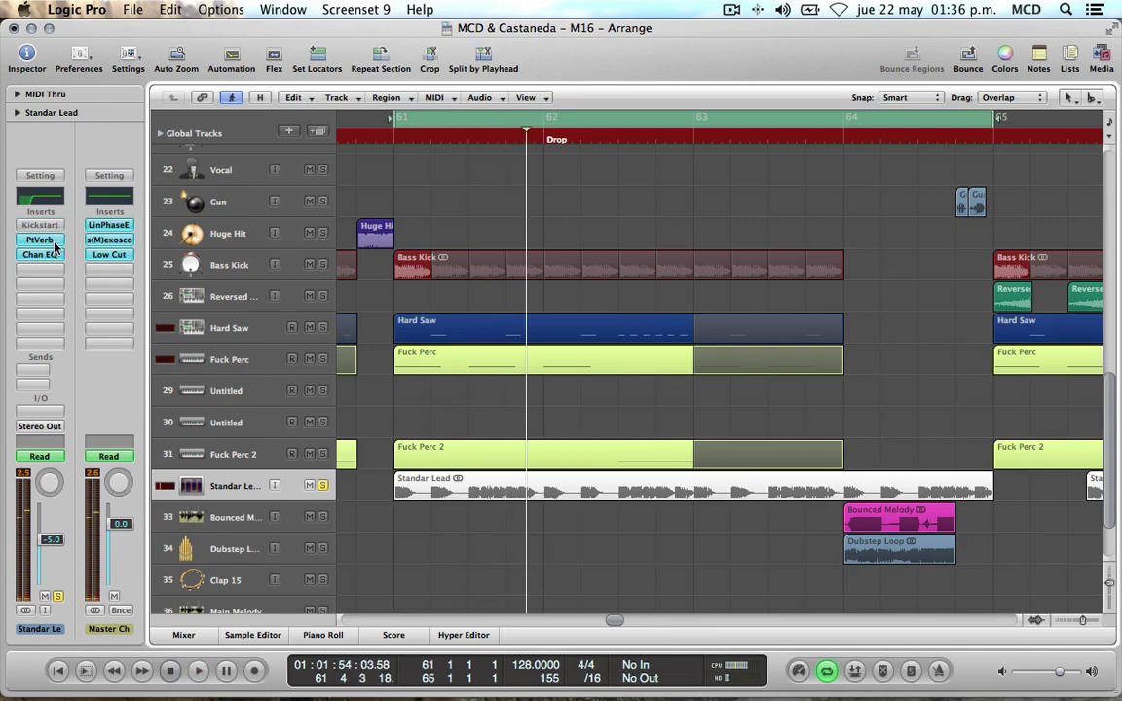
key(space)
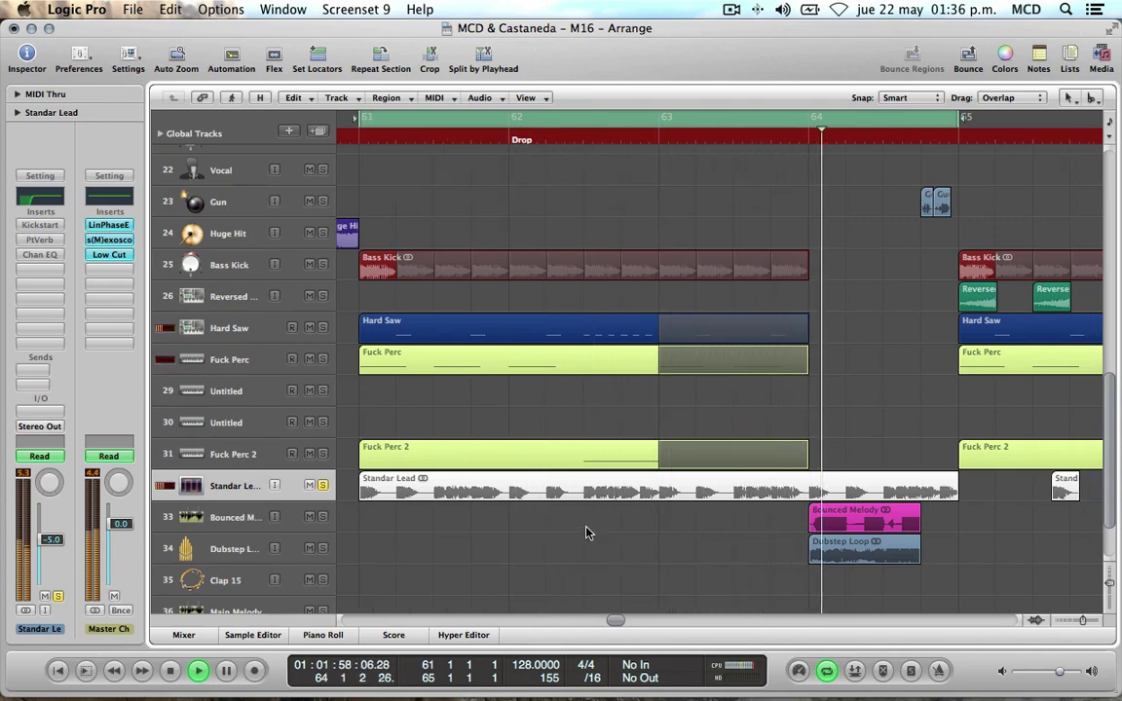
key(space)
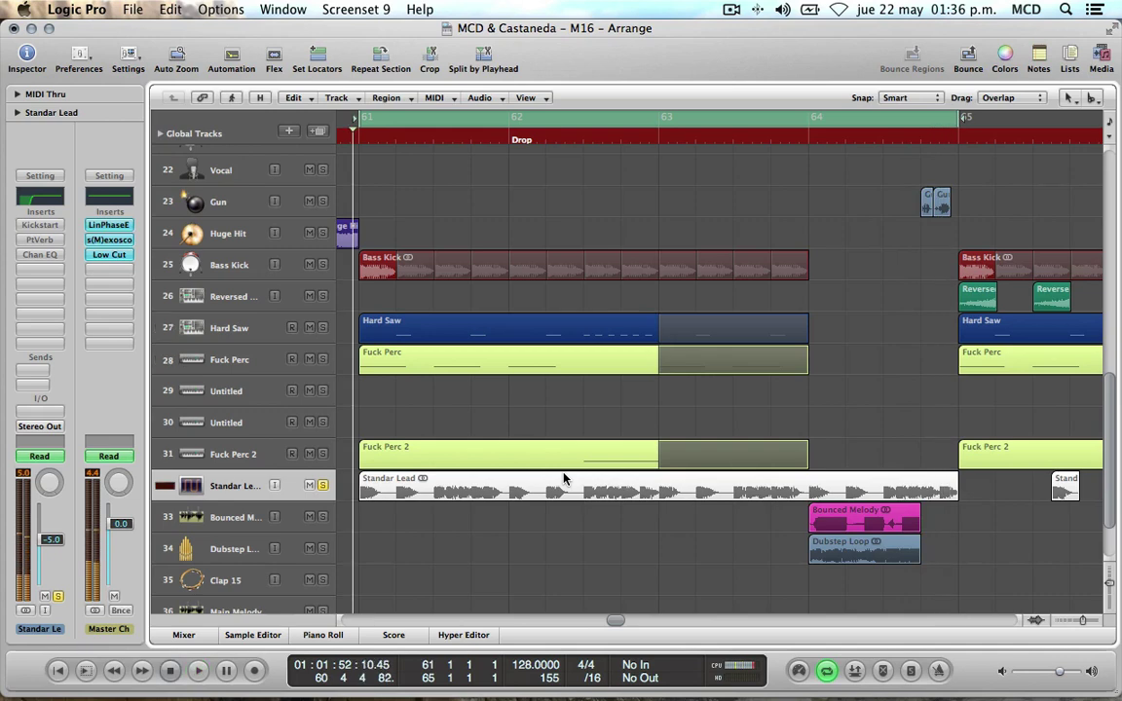
Step: Undo the moves and length changes made to the Standar Lead region
key(super+z)
key(super+z)
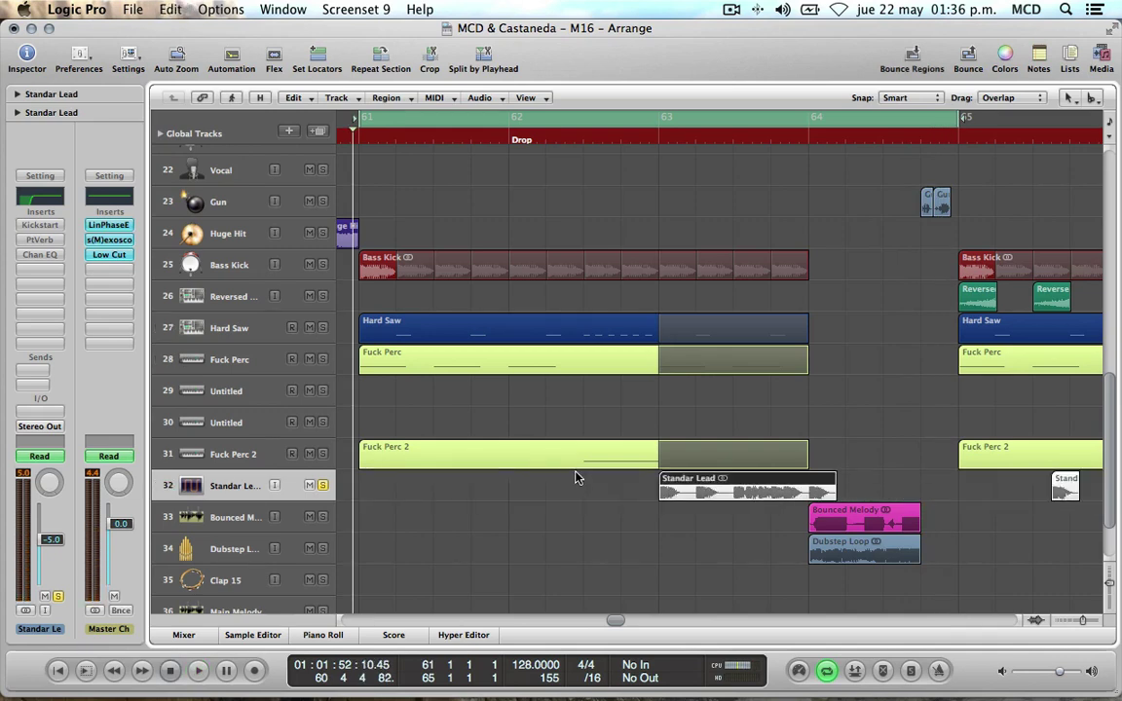
key(super+z)
Step: Cycle bars 65 to 67, play the soloed Standar Lead, and re-enable its Kickstart plug-in
scroll(581, 476, right, 10)
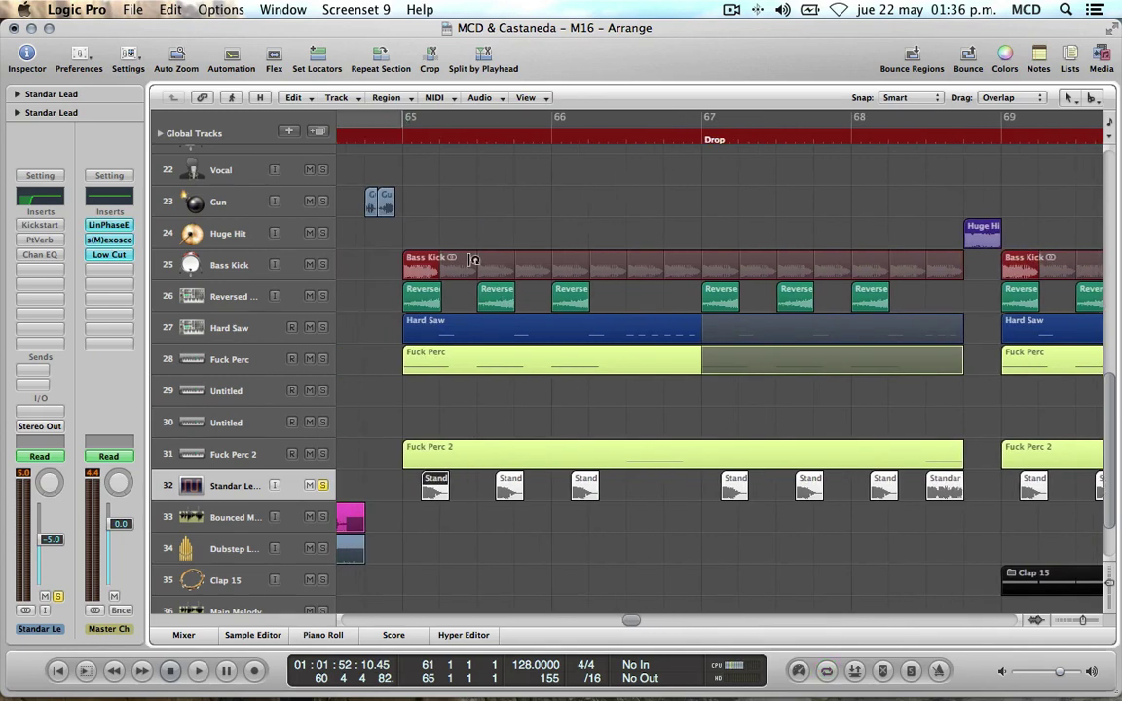
scroll(483, 222, left, 3)
drag(485, 127, 775, 126)
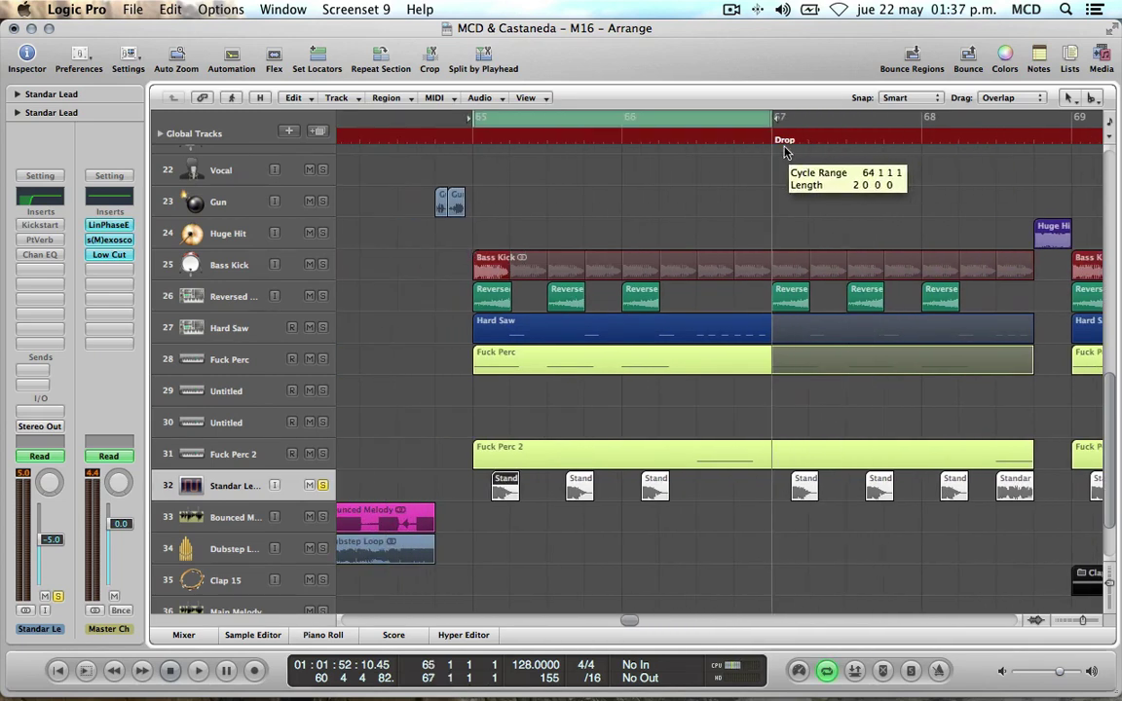
key(space)
alt+click(44, 227)
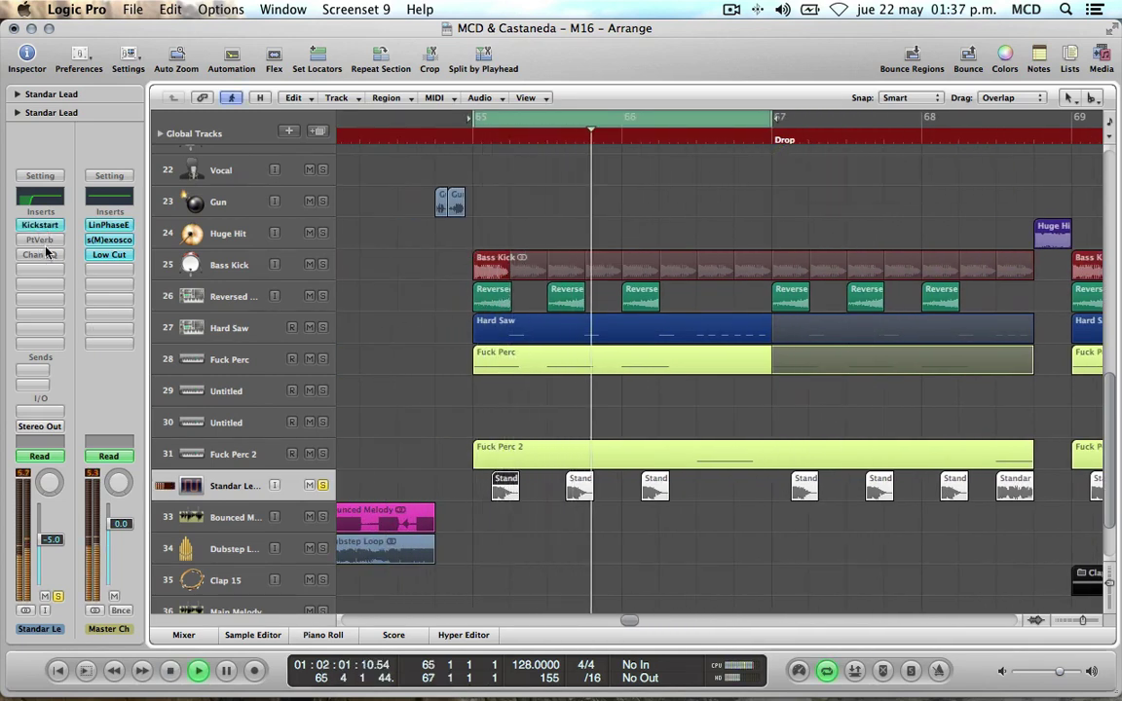
Step: Re-enable the PtVerb and Chan EQ plug-ins on the soloed Standar Lead and stop playback
alt+click(45, 241)
alt+click(47, 256)
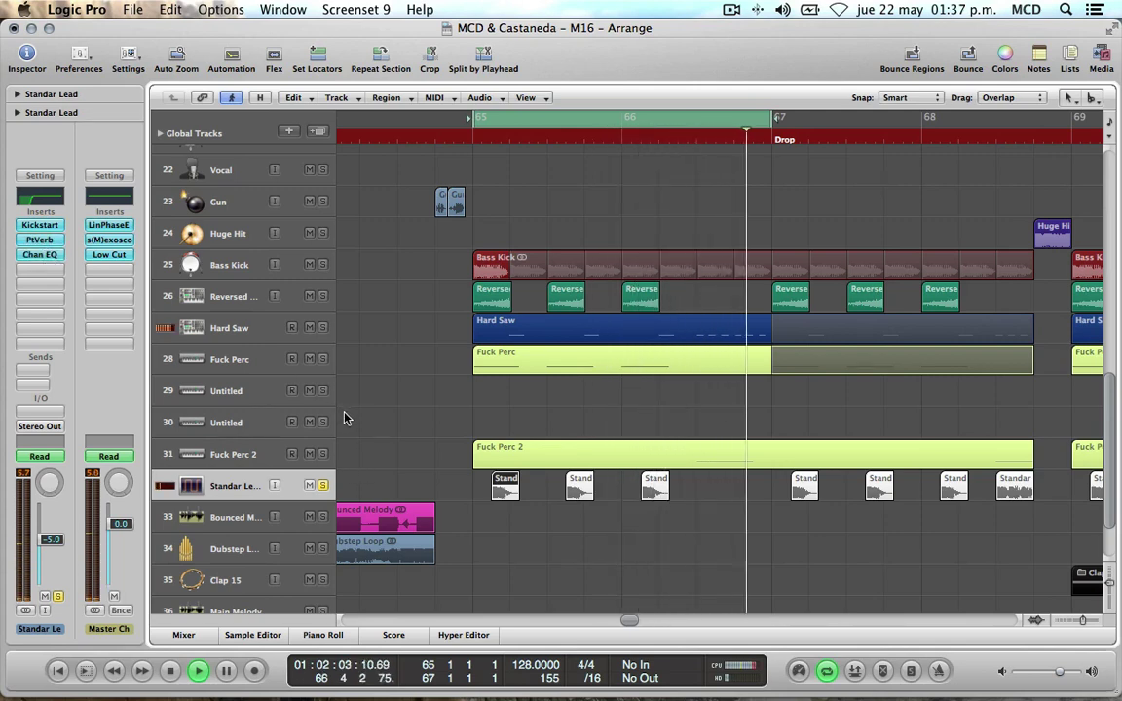
key(space)
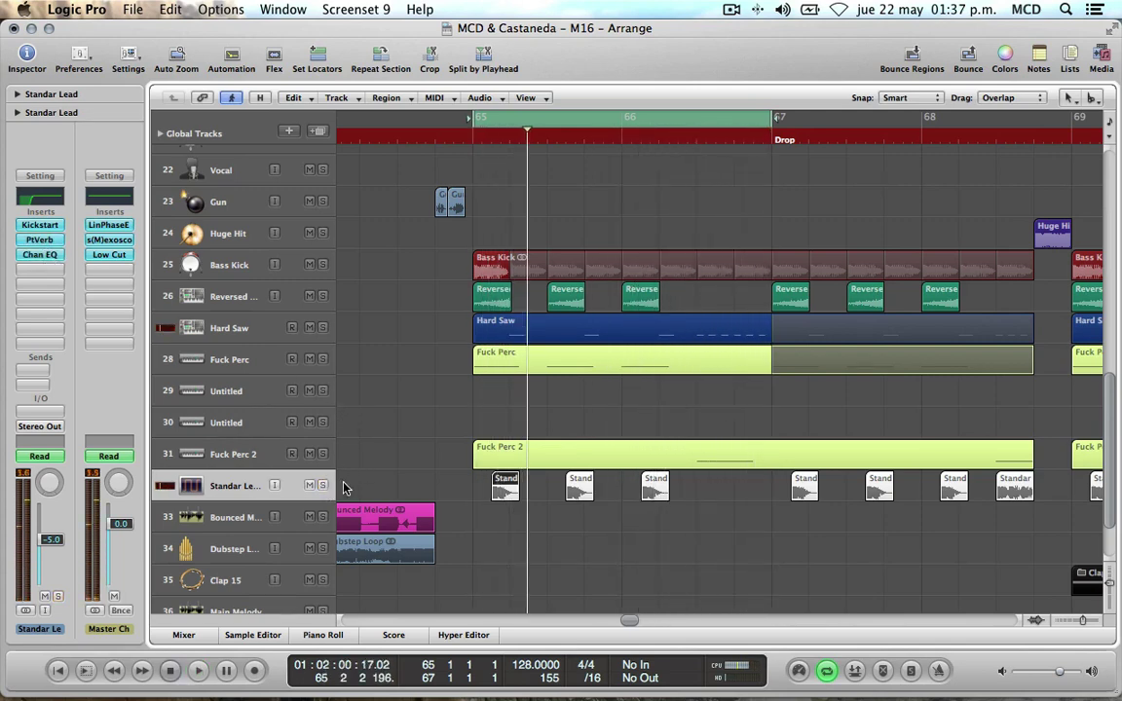
Step: Play the full mix from bar 65 through the end of the Drop with the cycle off and the Inspector hidden
key(space)
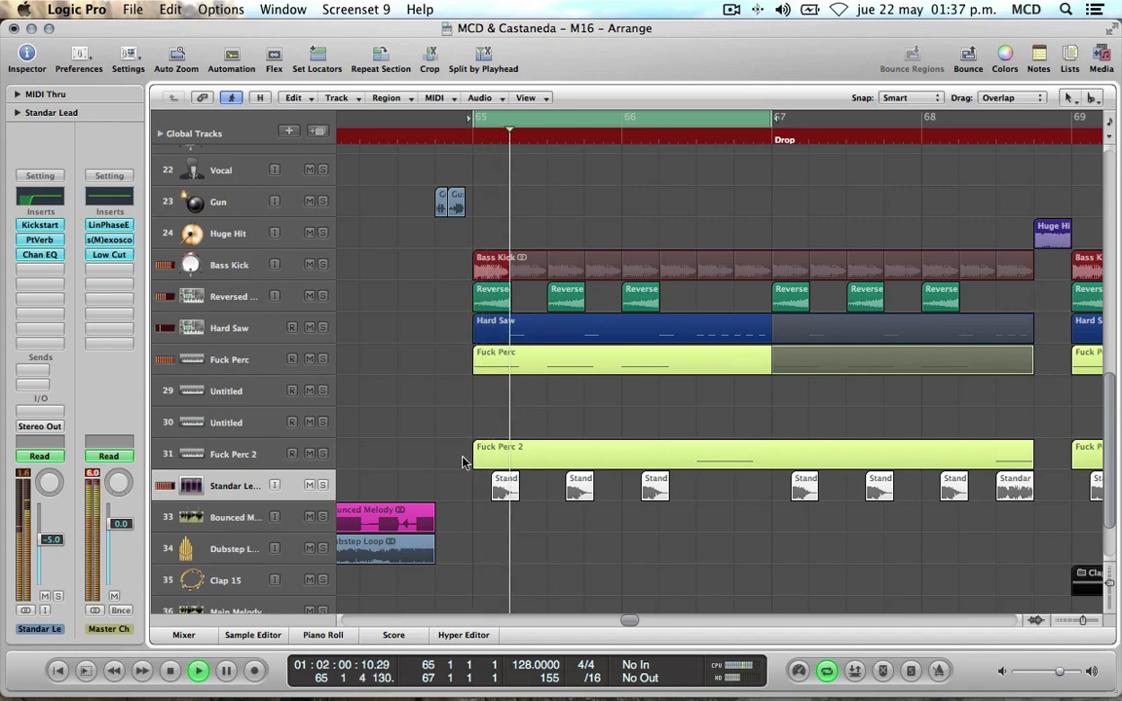
scroll(491, 446, right, 1)
scroll(492, 450, right, 2)
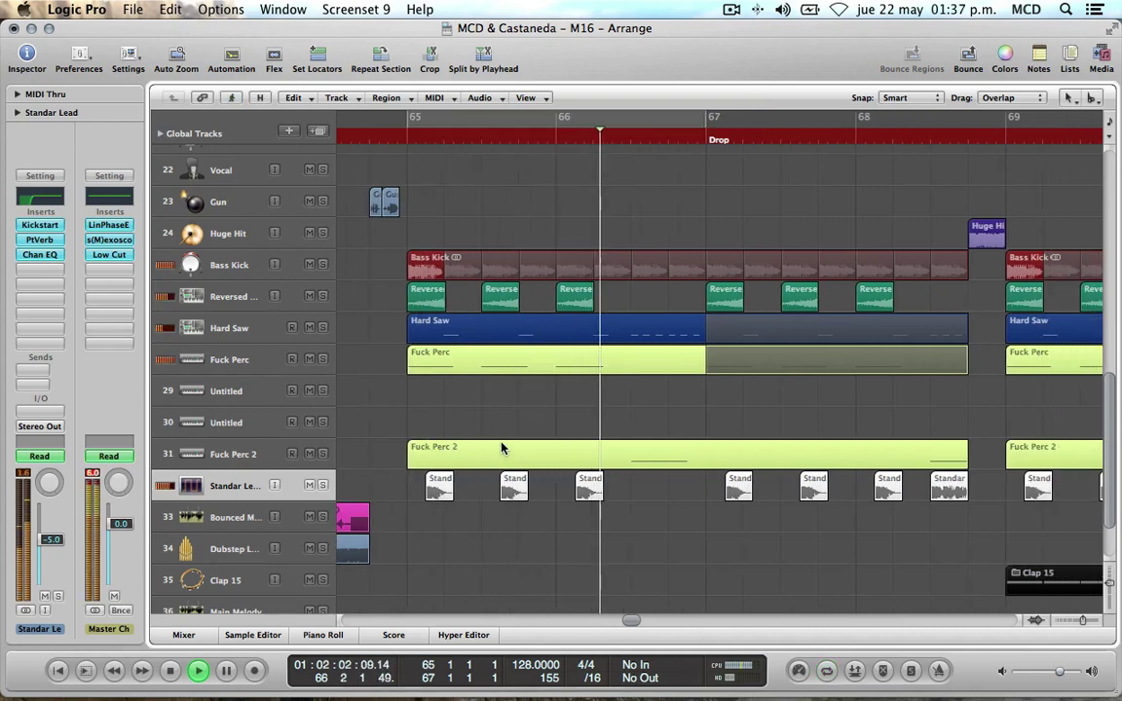
key(i)
scroll(503, 448, right, 3)
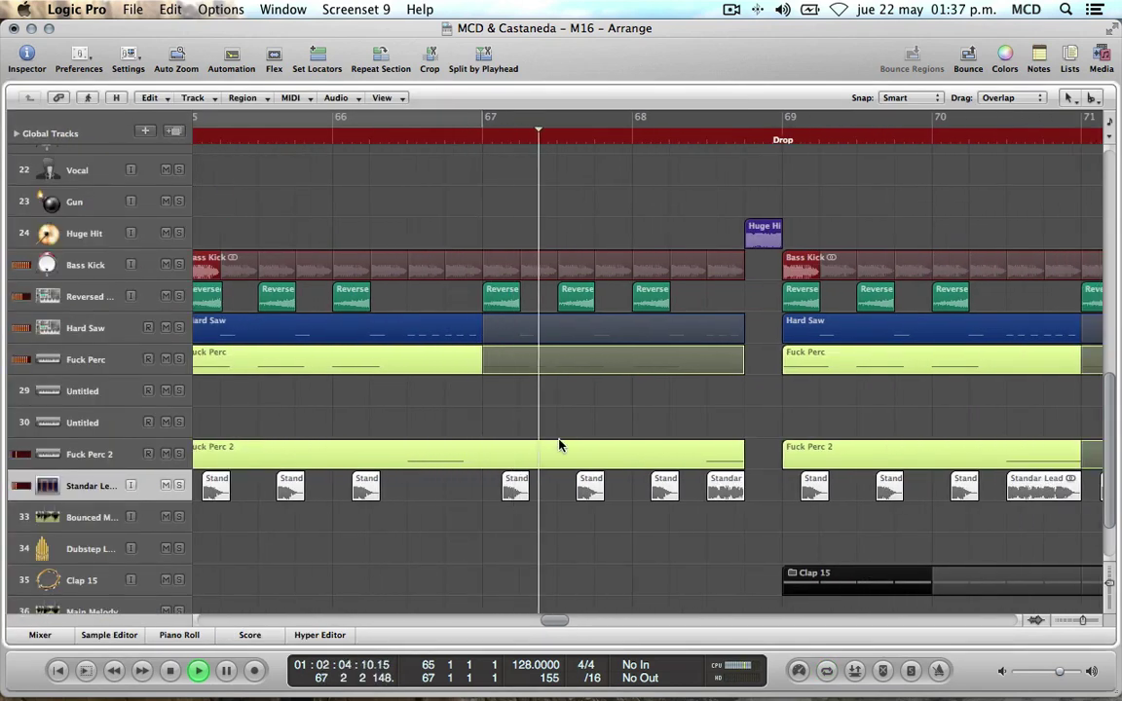
scroll(558, 445, right, 5)
scroll(550, 446, right, 1)
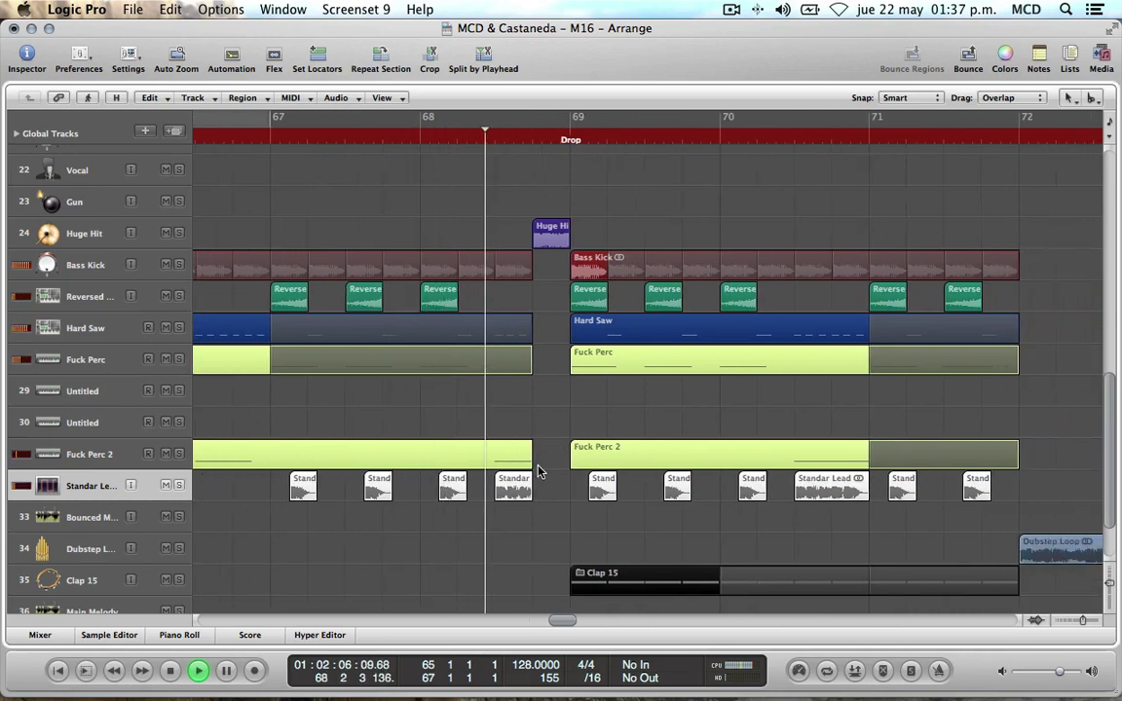
scroll(535, 478, right, 3)
scroll(534, 478, right, 2)
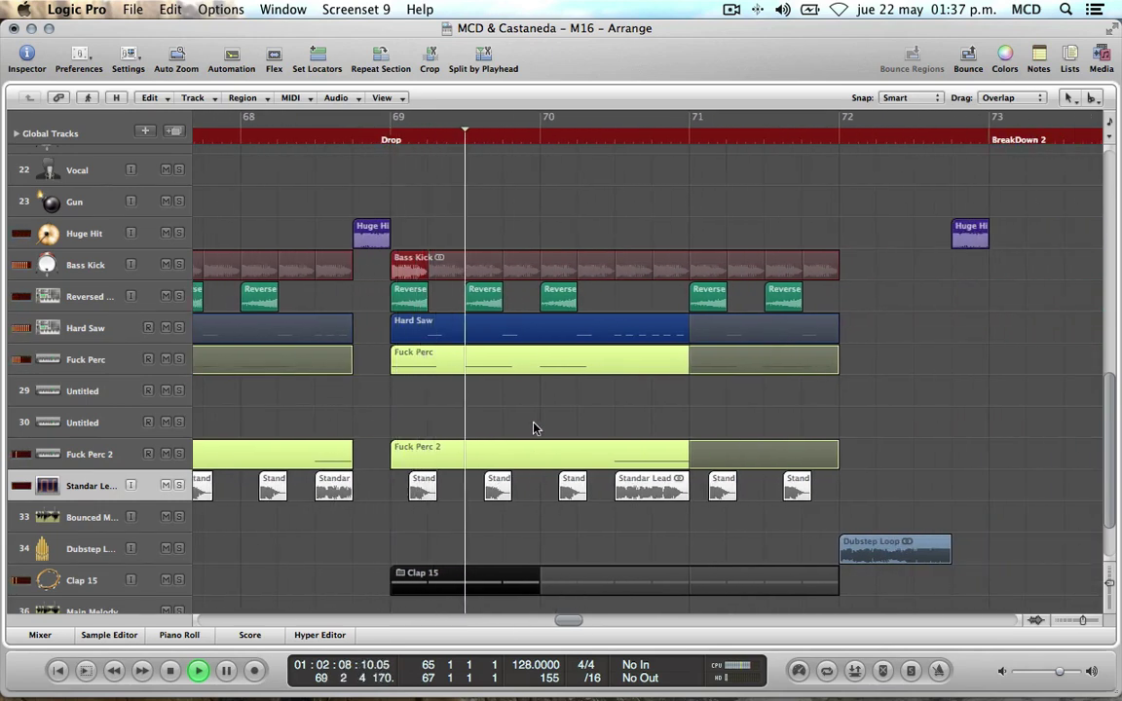
scroll(473, 251, left, 1)
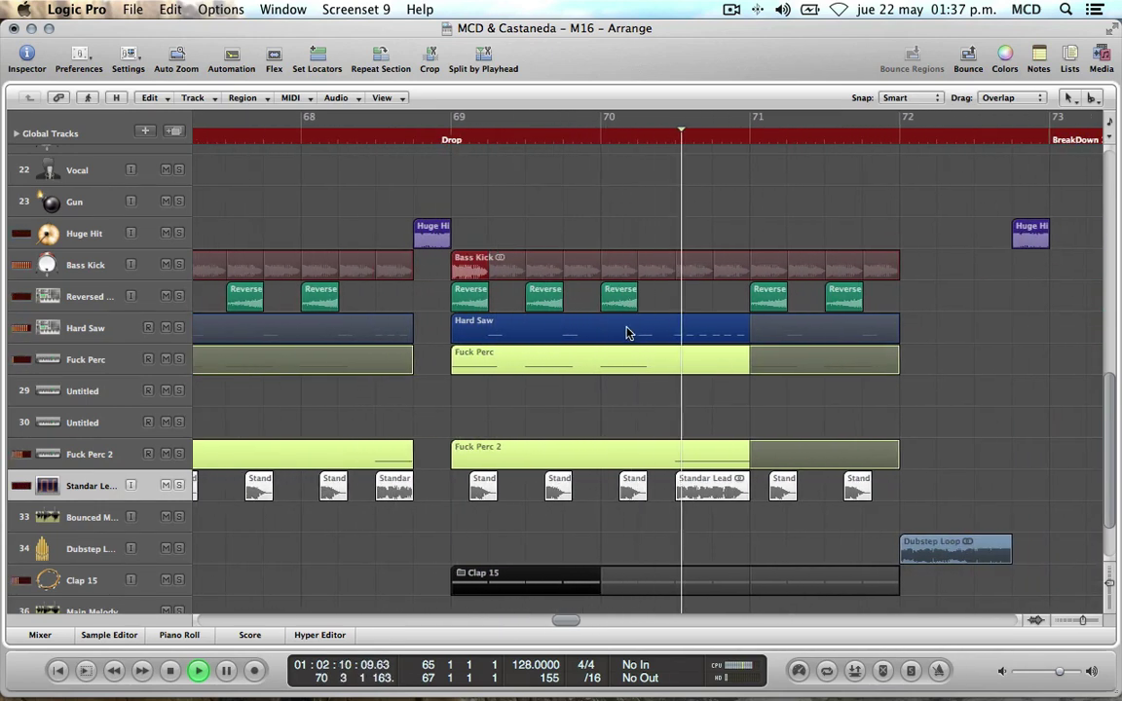
scroll(608, 333, right, 6)
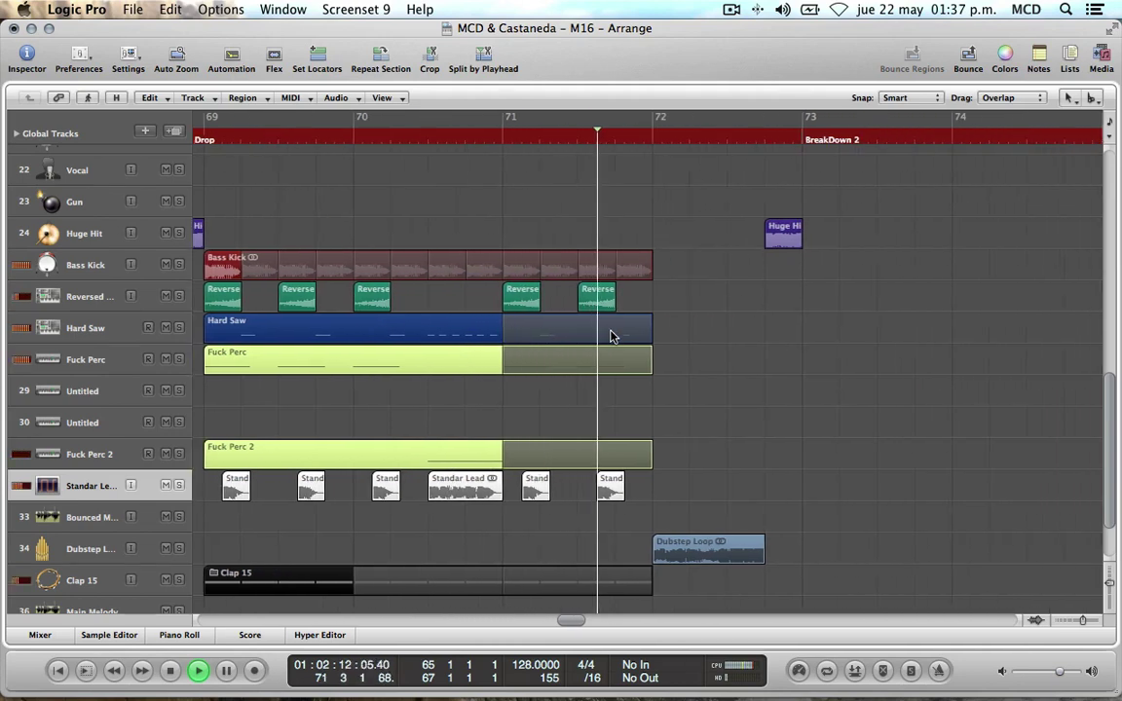
scroll(603, 343, right, 6)
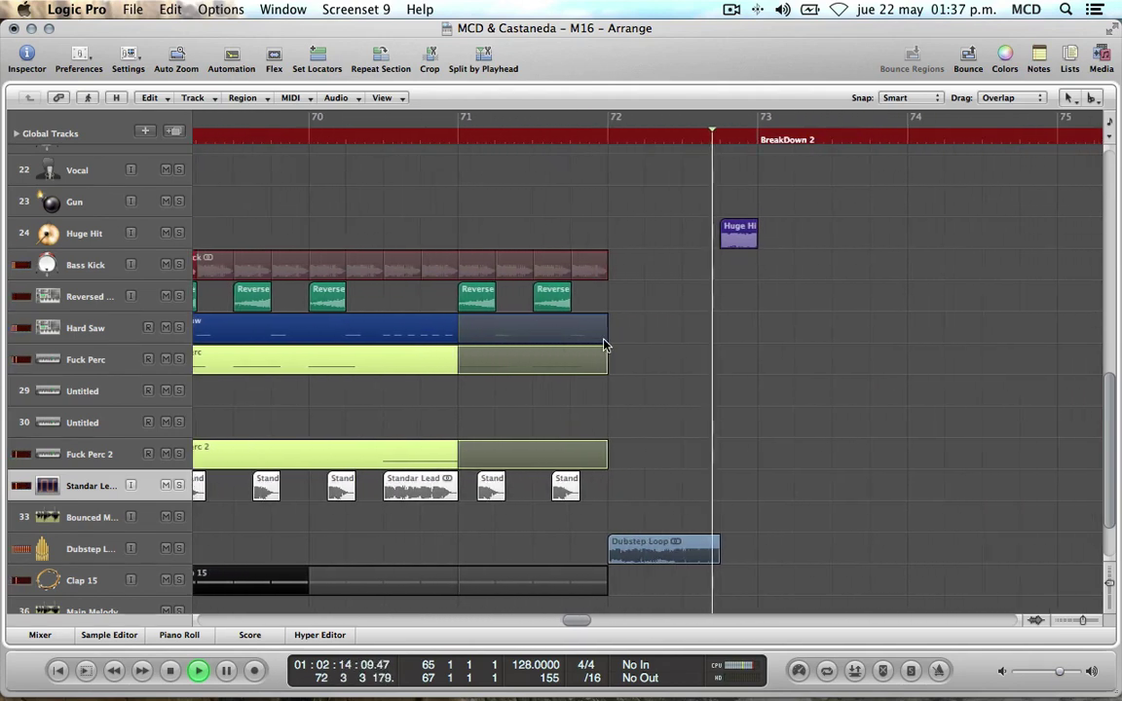
Step: Set the cycle range to bars 73 to 89 and play the full mix of BreakDown 2
key(z)
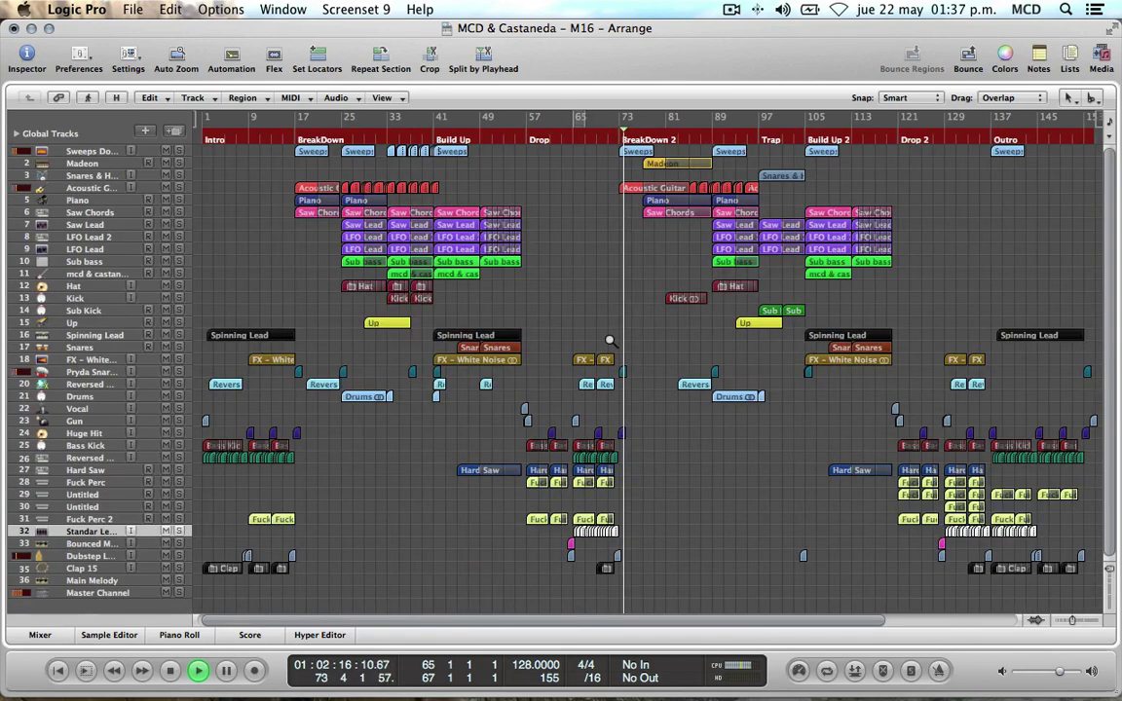
scroll(609, 345, right, 3)
scroll(609, 344, right, 5)
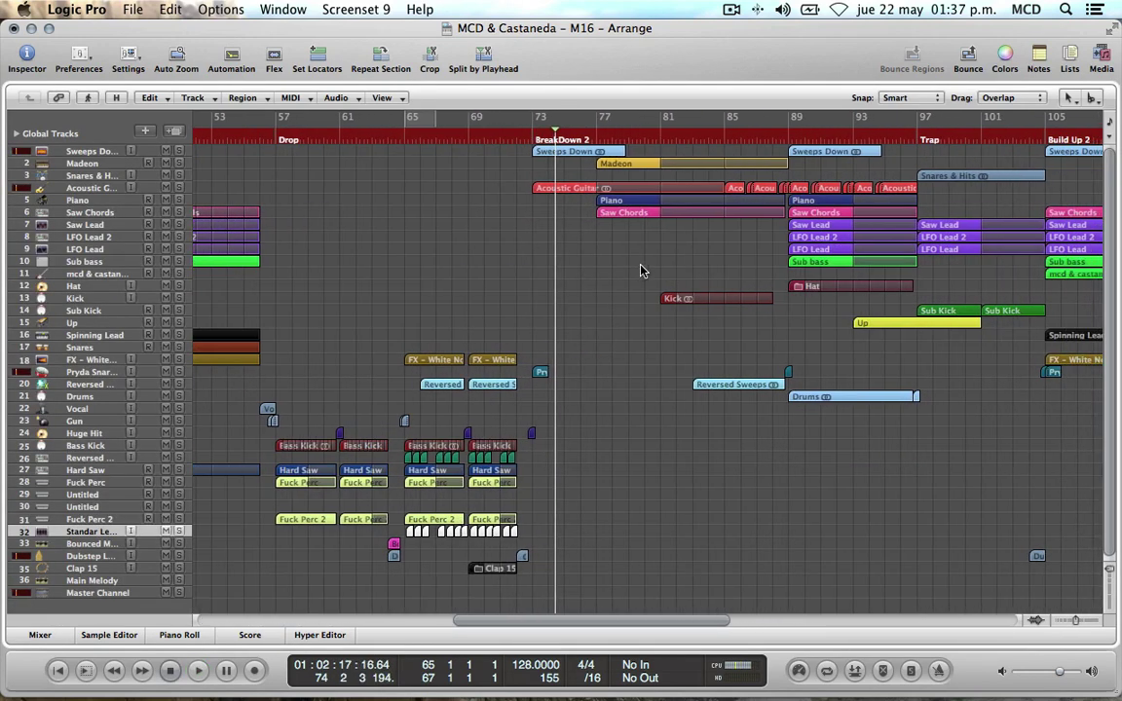
drag(492, 121, 748, 130)
key(ctrl+Down)
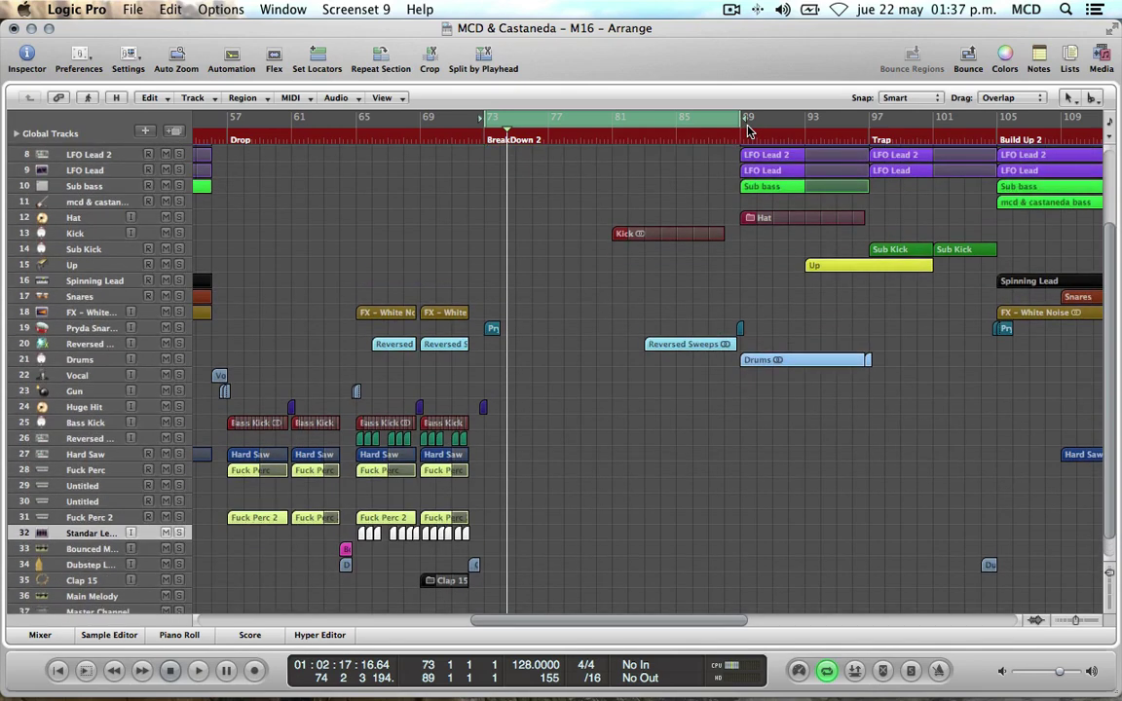
click(596, 144)
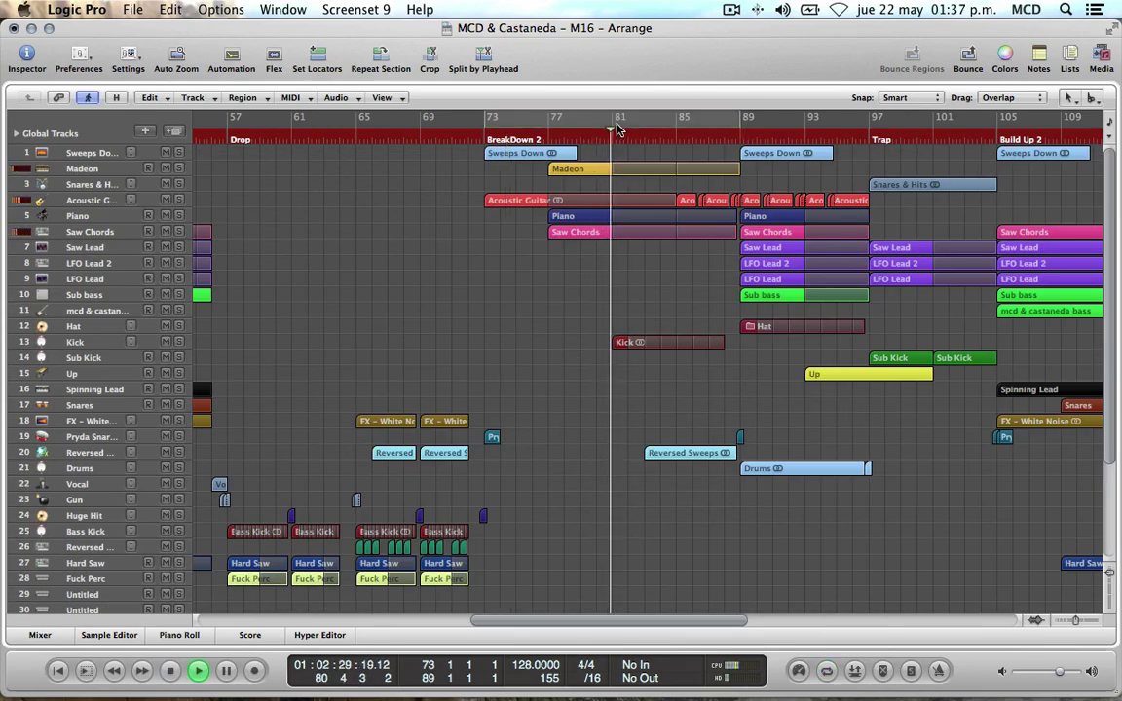
Step: Cycle bars 81 to 89 and play the soloed Madeon track with its notes open in the Piano Roll
drag(615, 121, 737, 128)
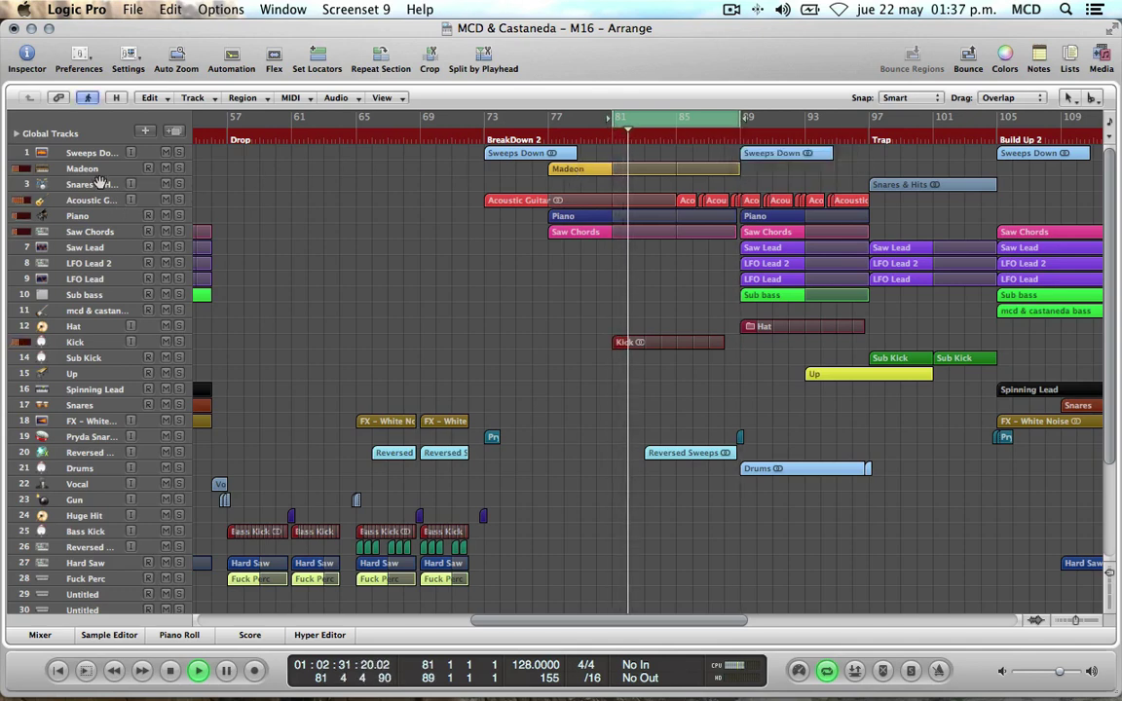
click(179, 169)
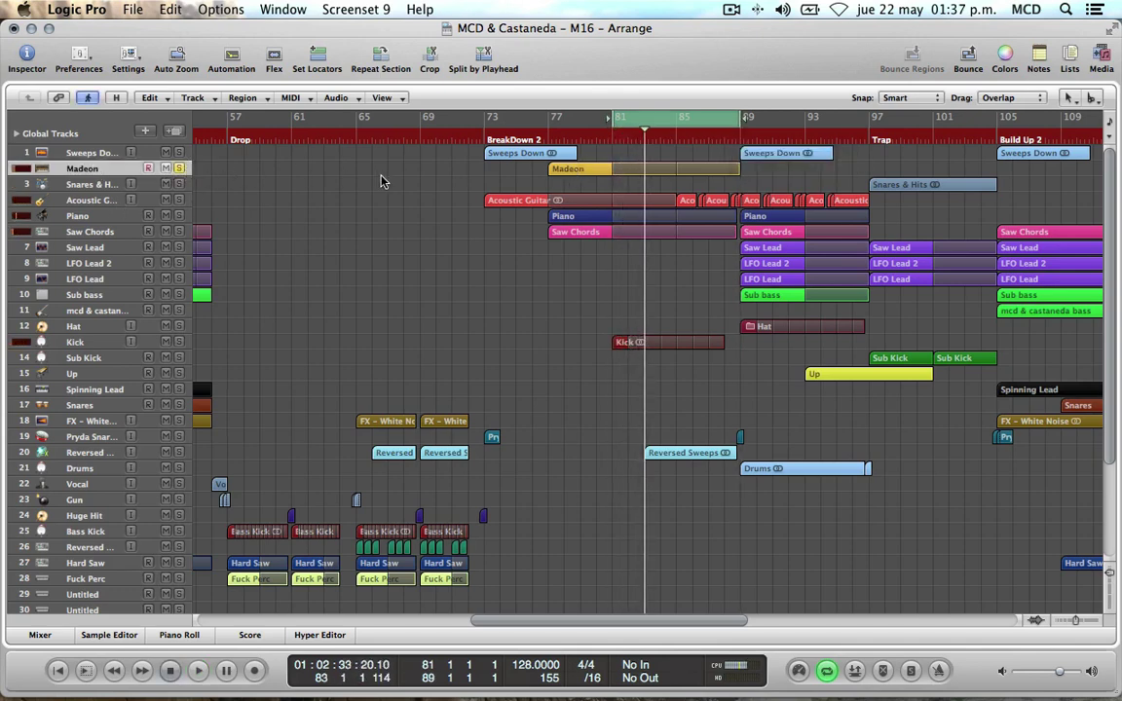
double_click(560, 172)
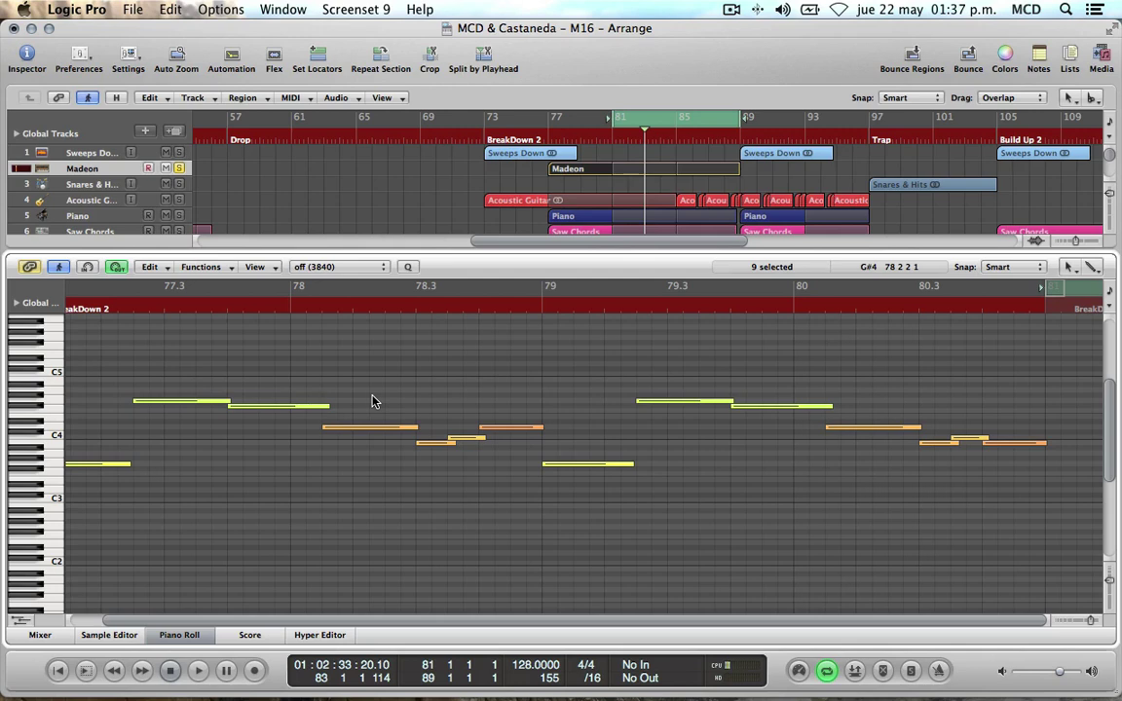
key(space)
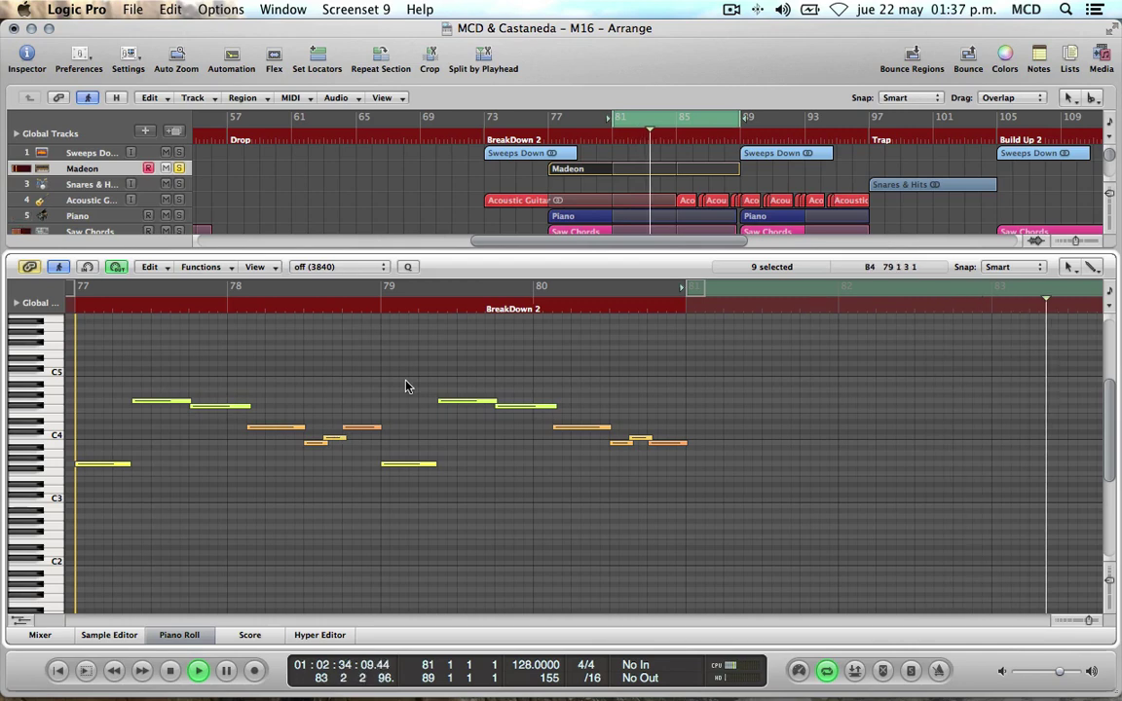
key(p)
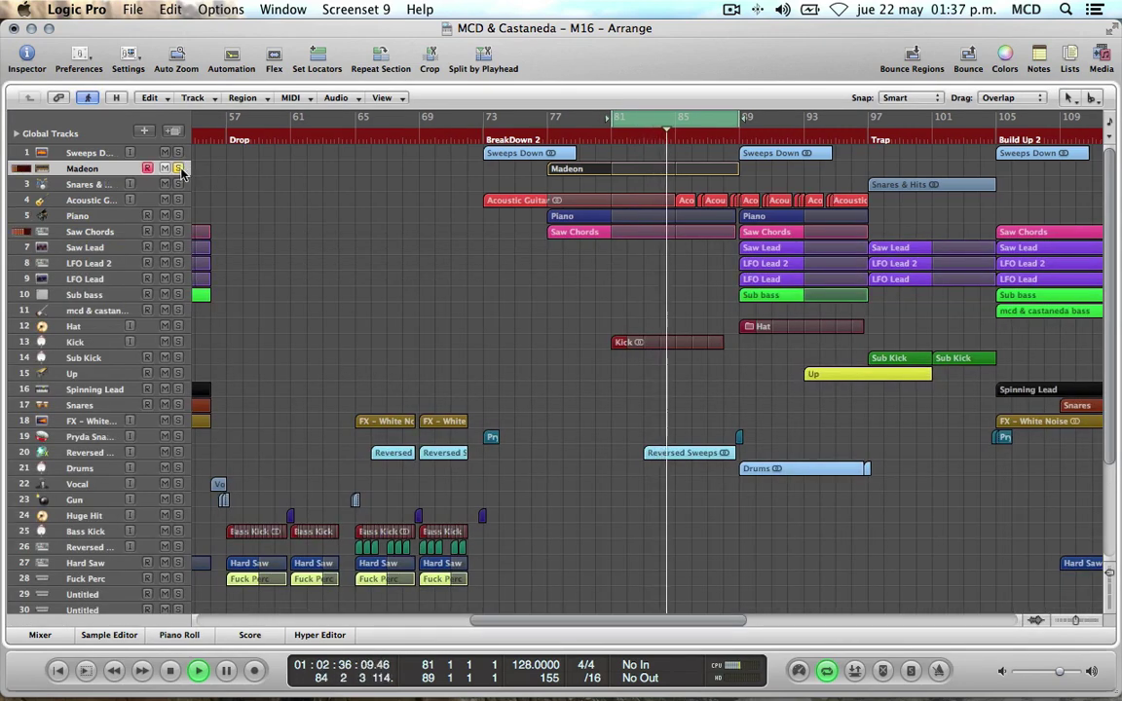
key(space)
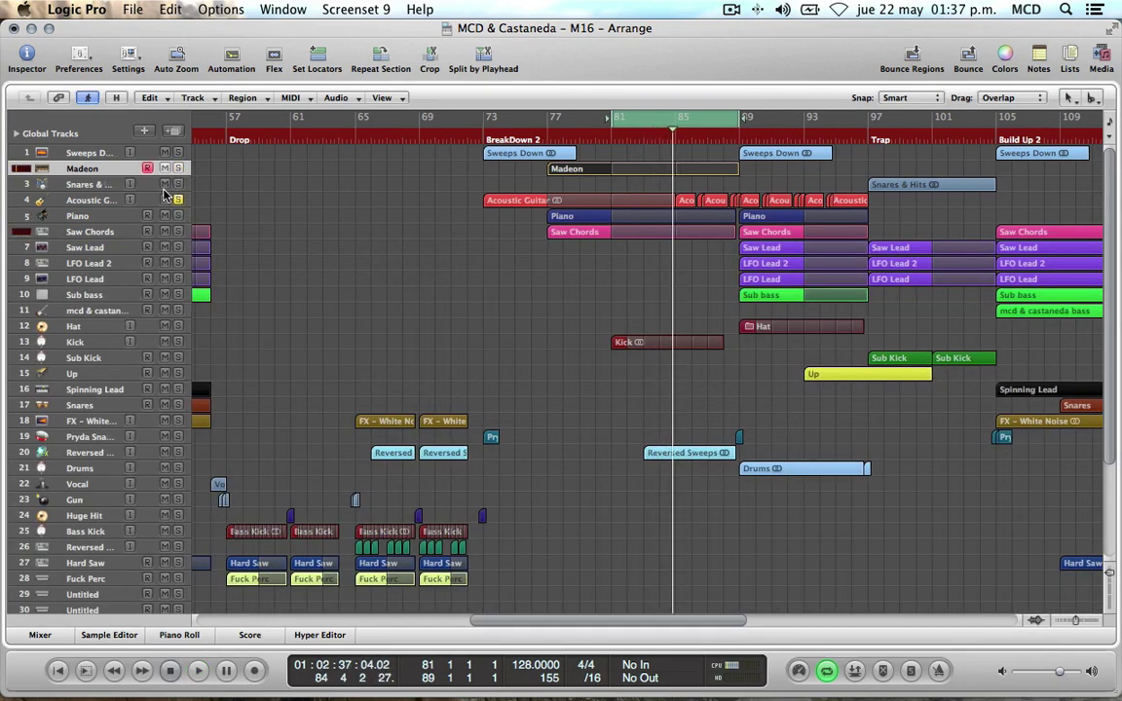
Step: Play the Acoustic Guitar, Piano and Saw Chords soloed together, and the Kick soloed by itself
click(100, 201)
key(space)
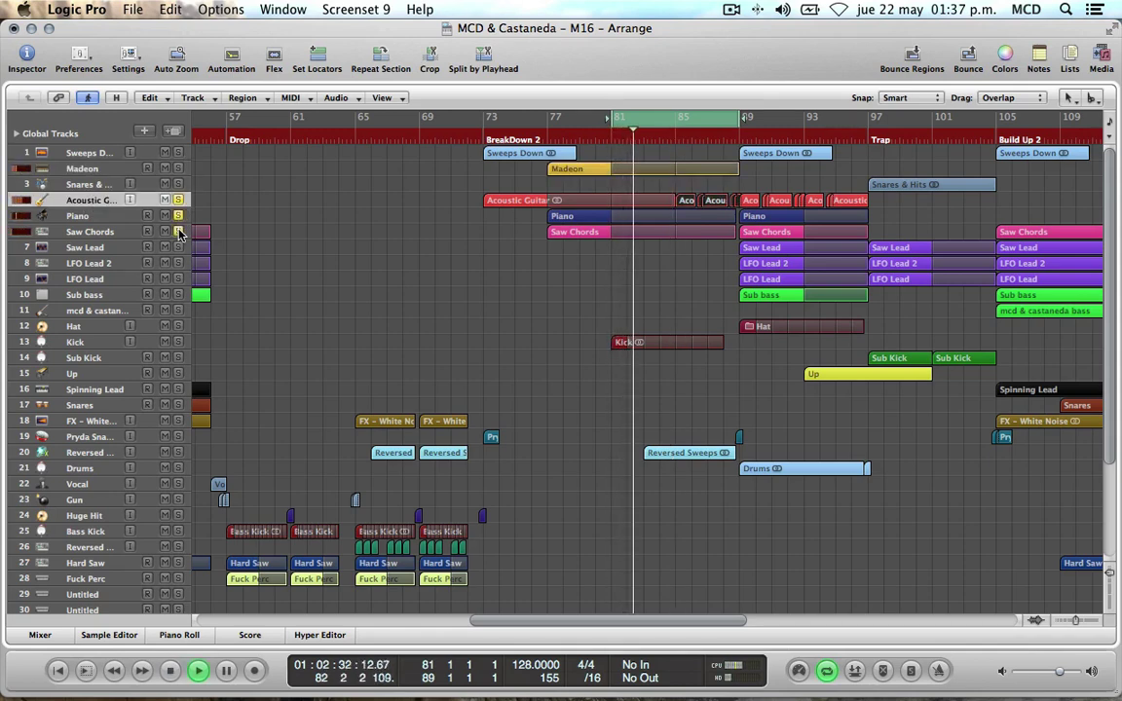
scroll(372, 199, right, 5)
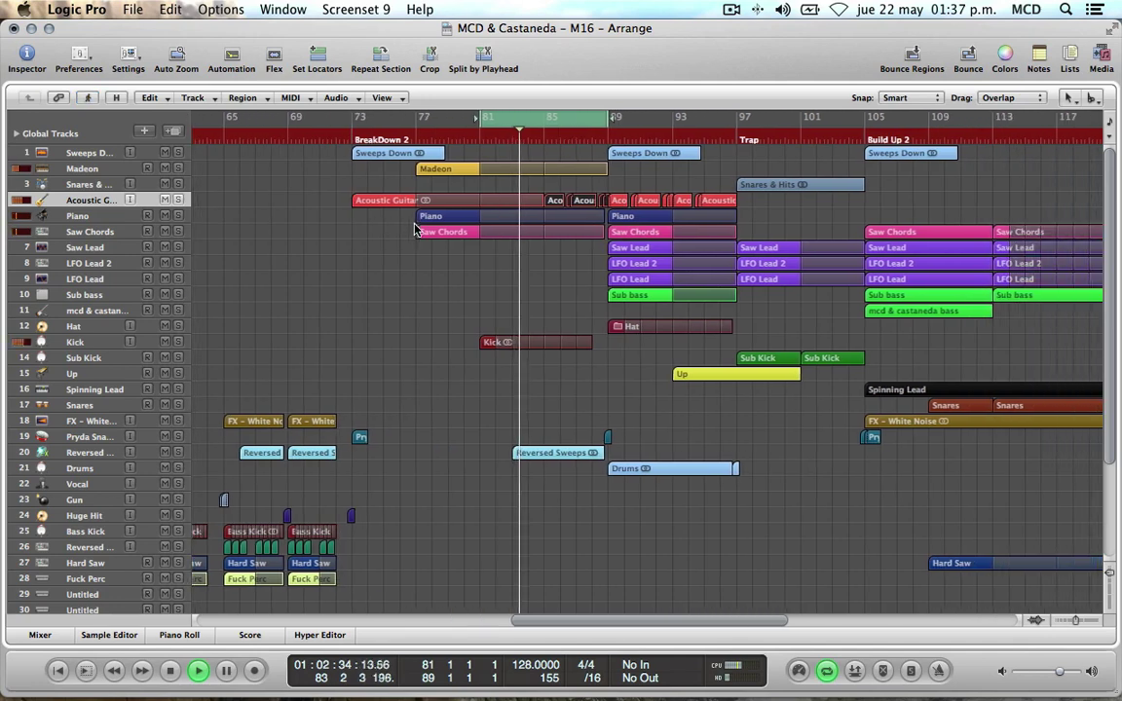
click(179, 342)
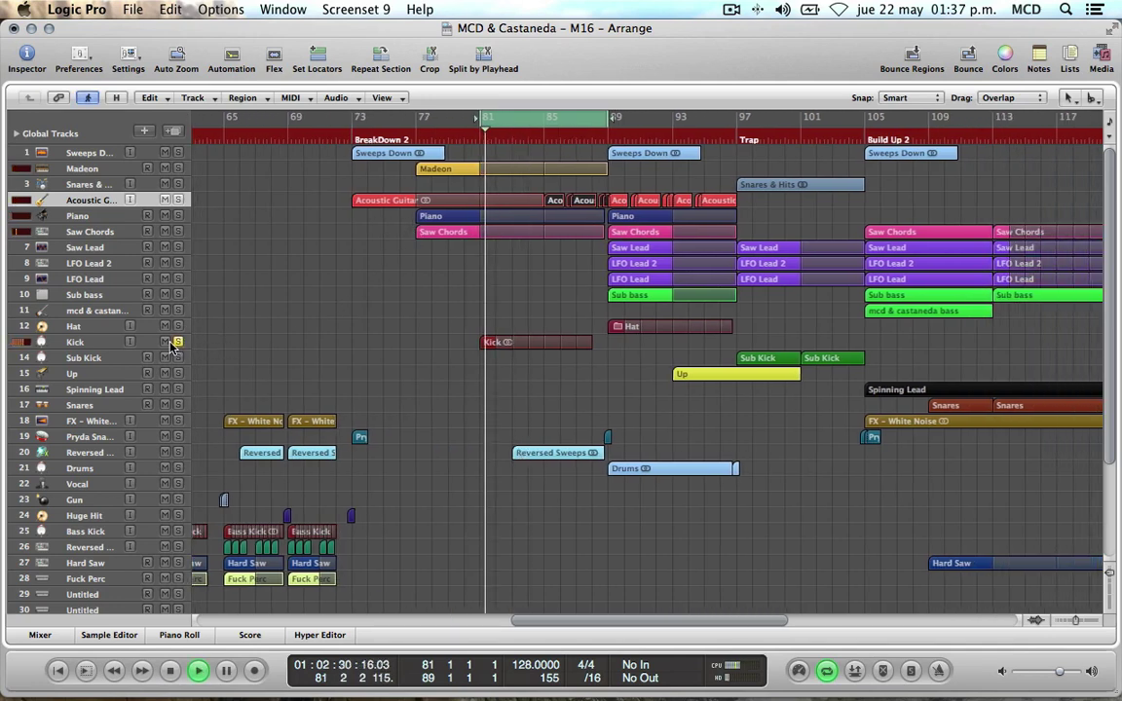
Step: Play the full BreakDown 2 mix with the Kick unsoloed and the cycle off
scroll(269, 344, right, 4)
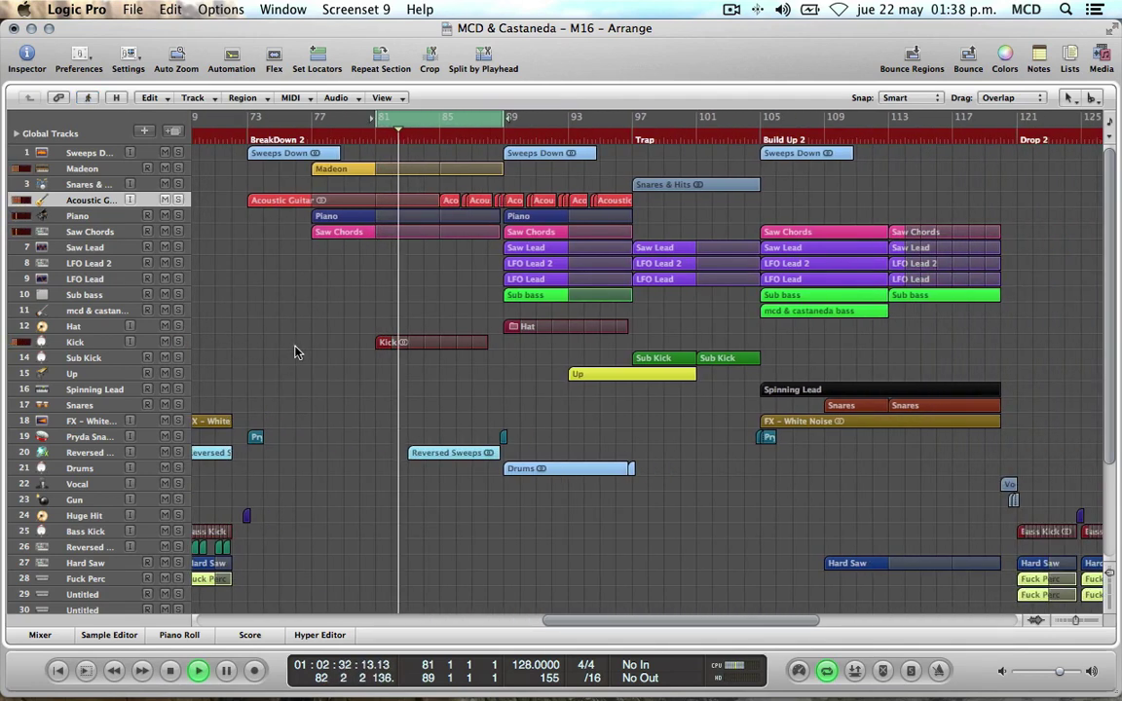
key(super+Right)
key(super+Right)
key(super+Right)
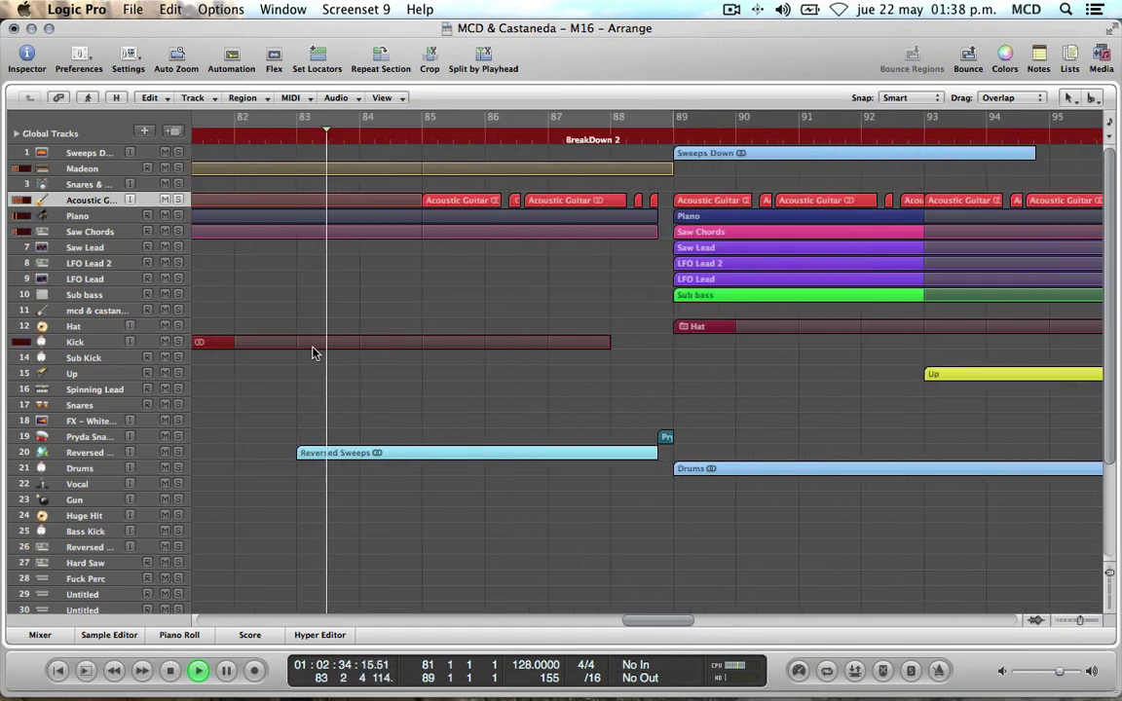
key(super+Left)
key(super+Left)
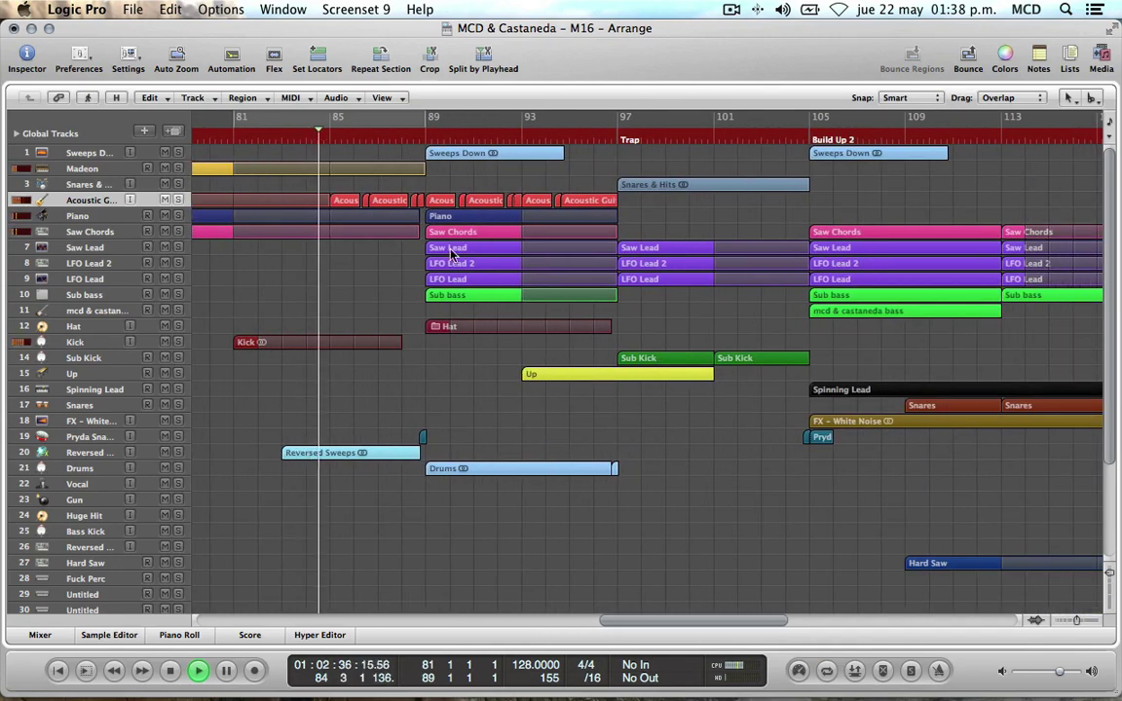
scroll(455, 140, right, 2)
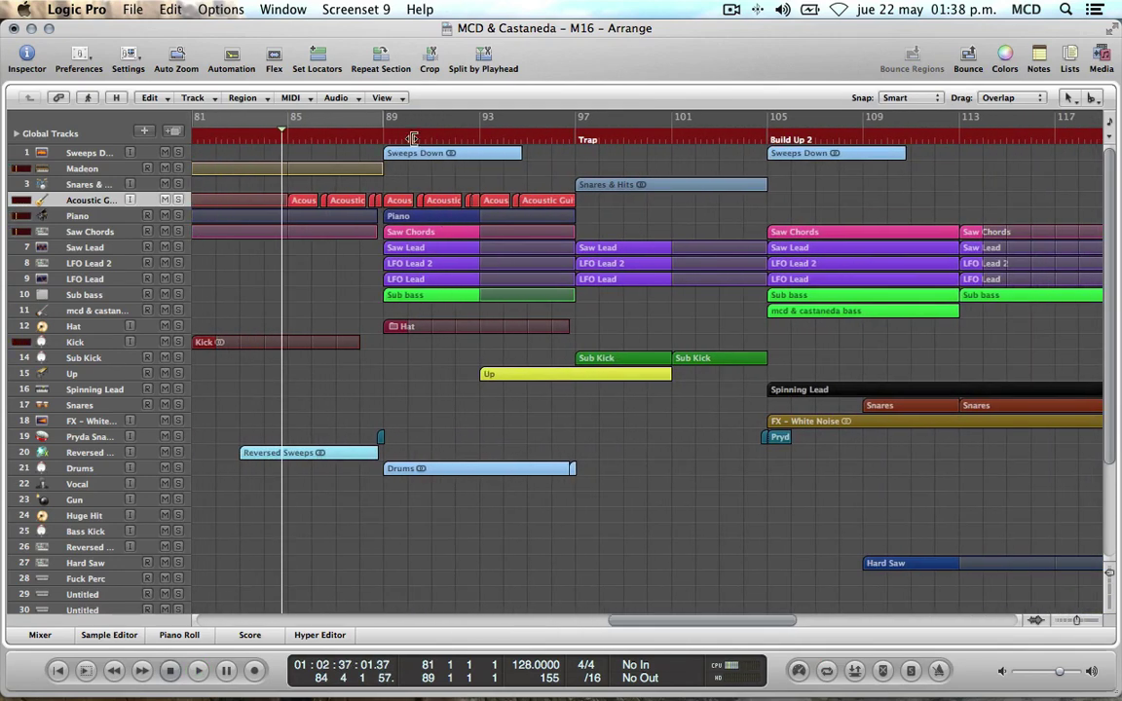
Step: Set the cycle range to bars 97 to 105 over the Trap section and place the playhead at bar 97
drag(587, 126, 767, 120)
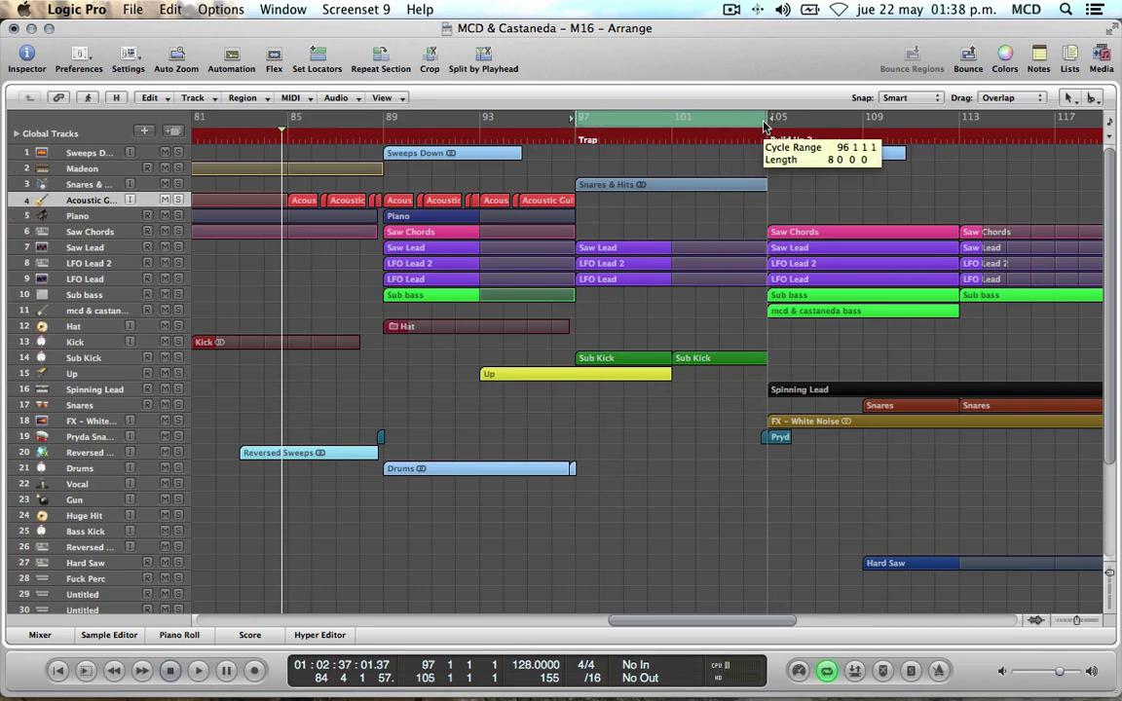
key(ctrl+Right)
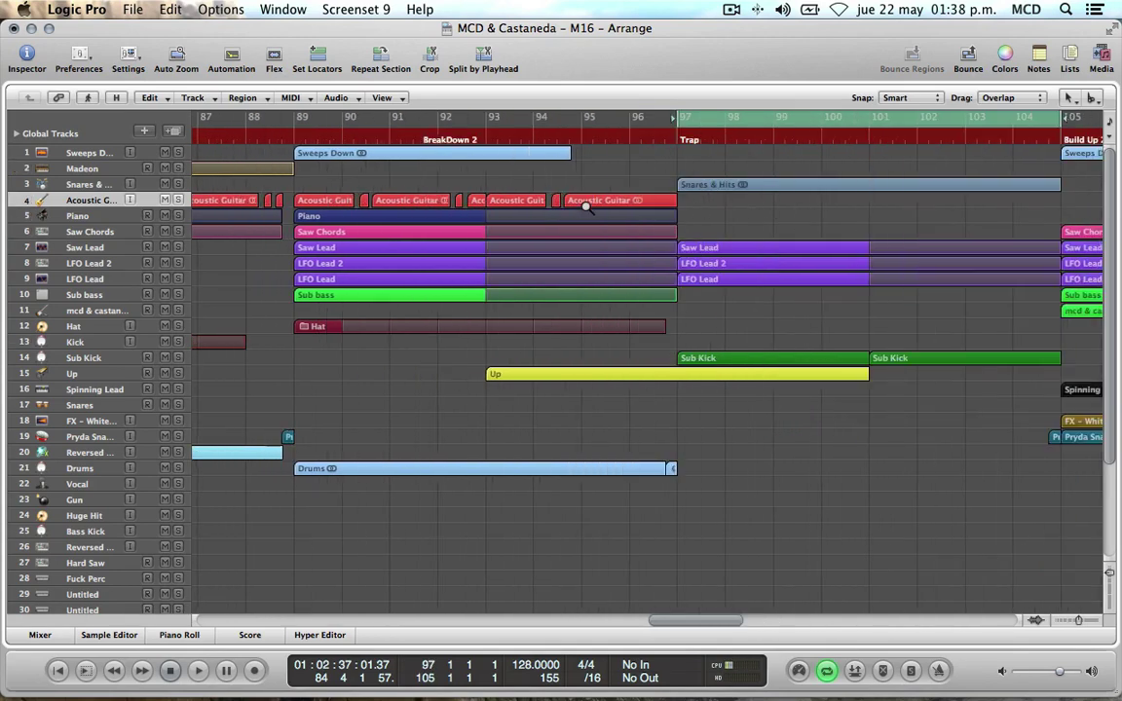
key(ctrl+Down)
key(ctrl+Down)
key(ctrl+Down)
key(ctrl+Down)
scroll(585, 210, right, 4)
key(space)
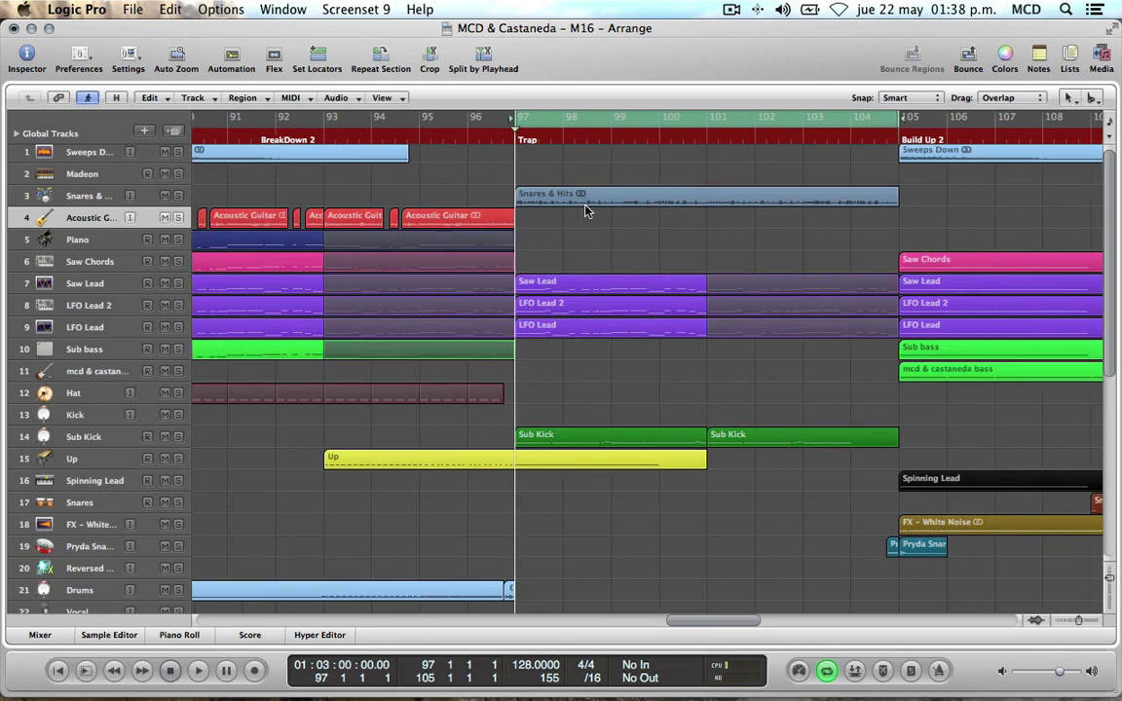
Step: Solo the Snares & Hits track and play it in the Trap section
click(135, 198)
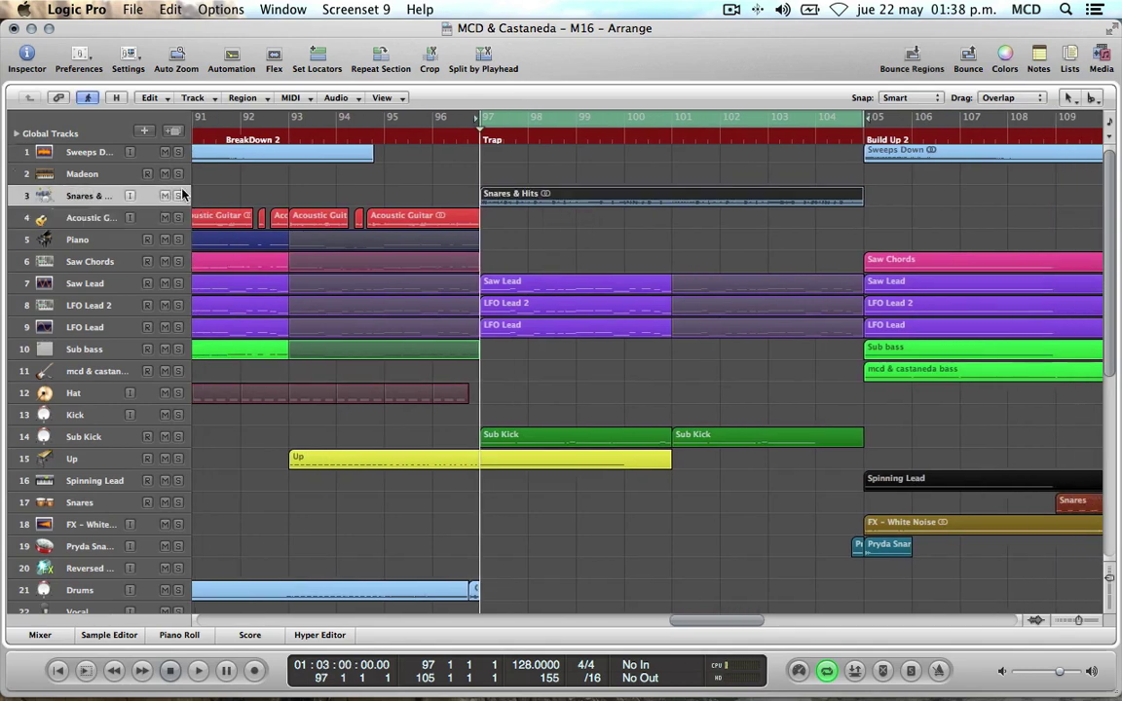
scroll(277, 208, right, 3)
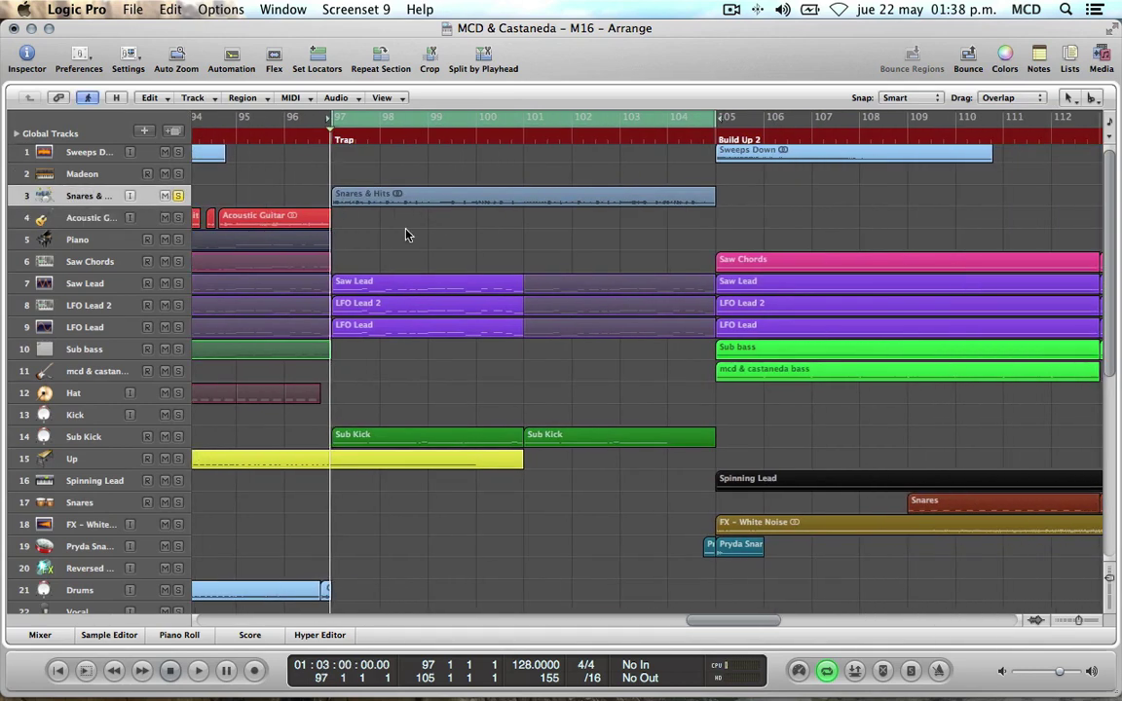
key(space)
key(space)
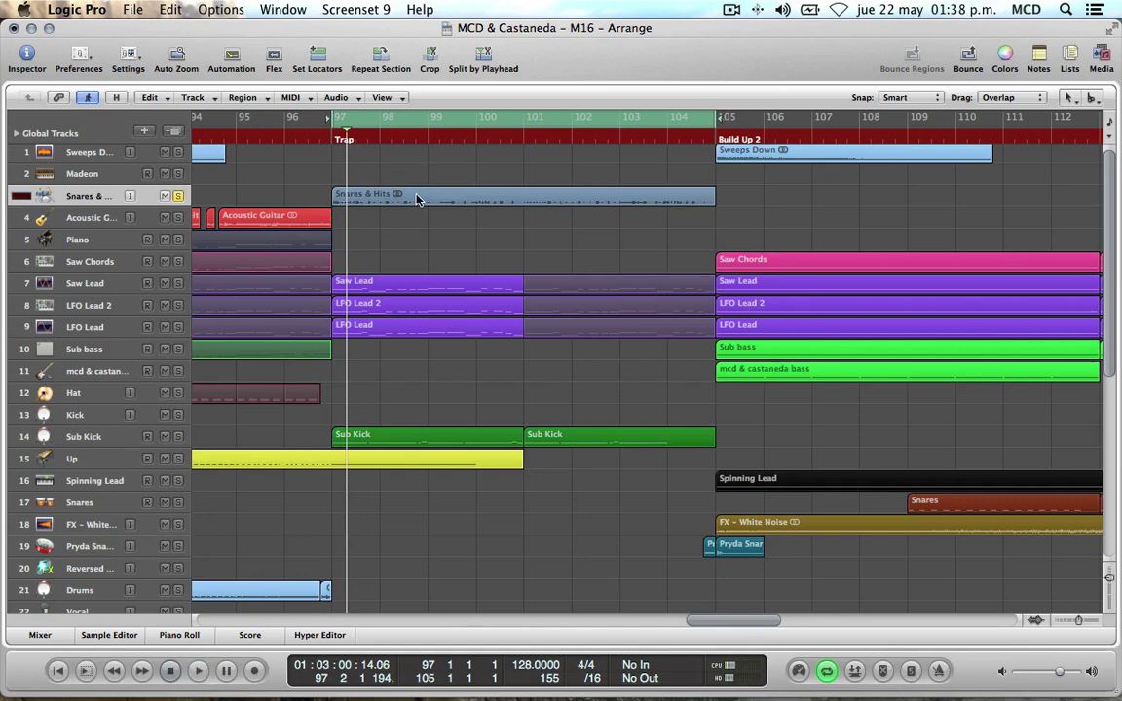
key(space)
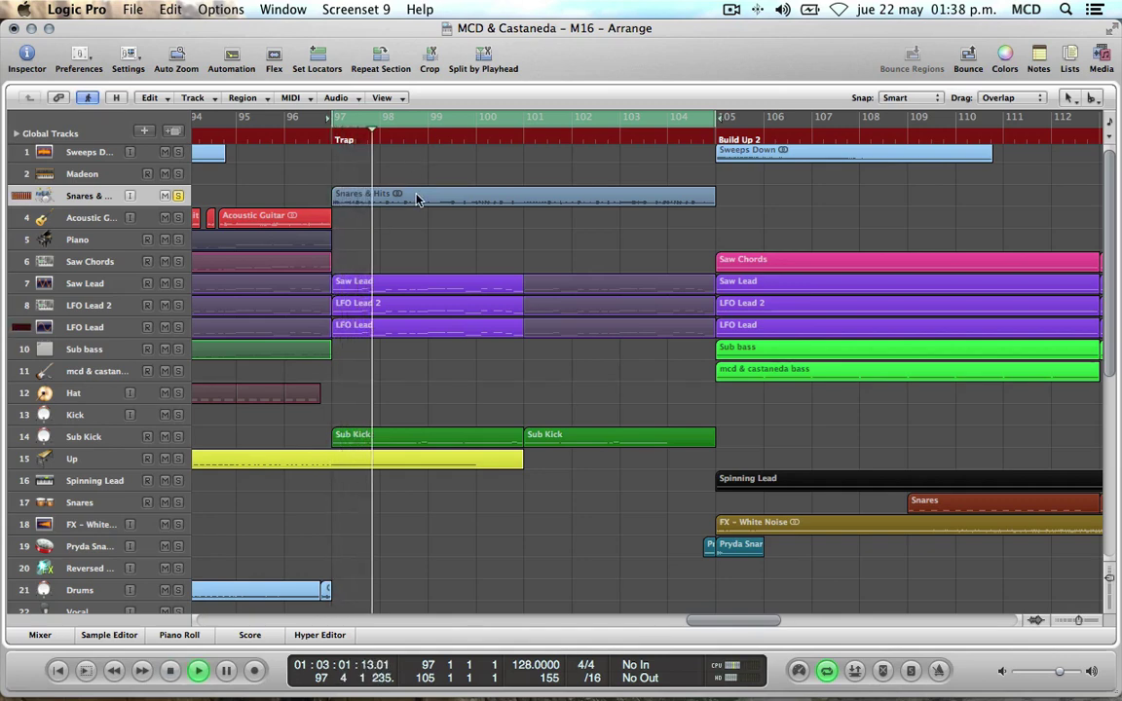
scroll(417, 198, up, 4)
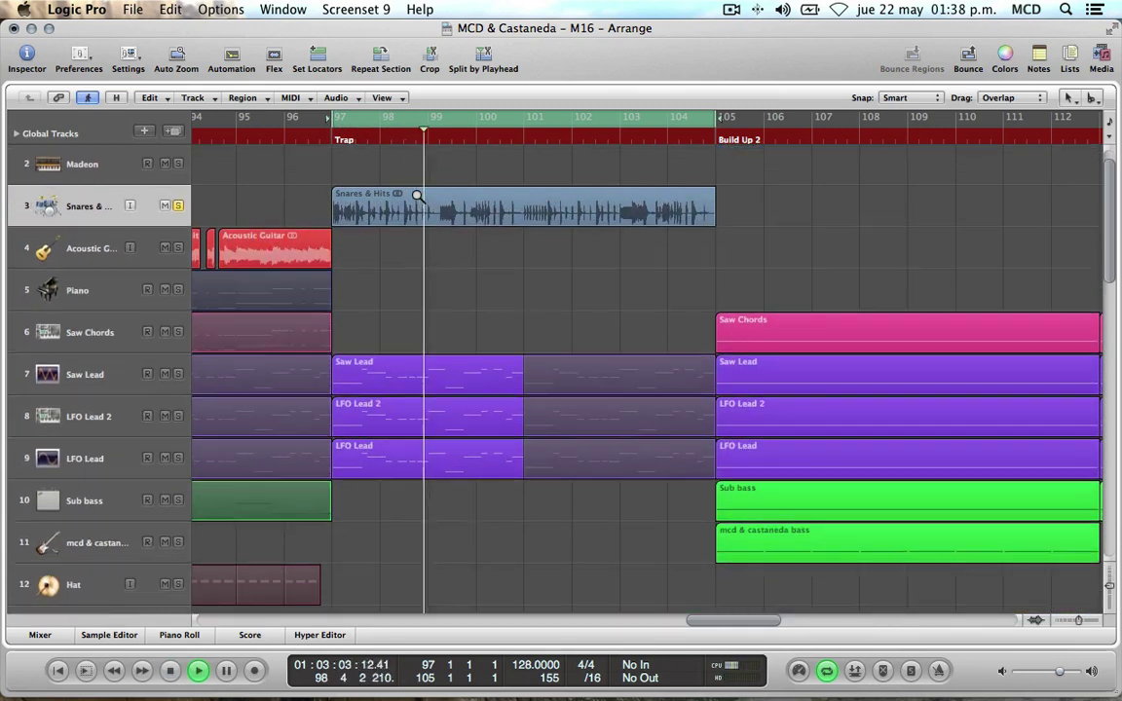
Step: Follow the soloed Snares & Hits region through the Trap section, stop playback and unsolo the track
scroll(417, 198, up, 4)
scroll(416, 199, left, 3)
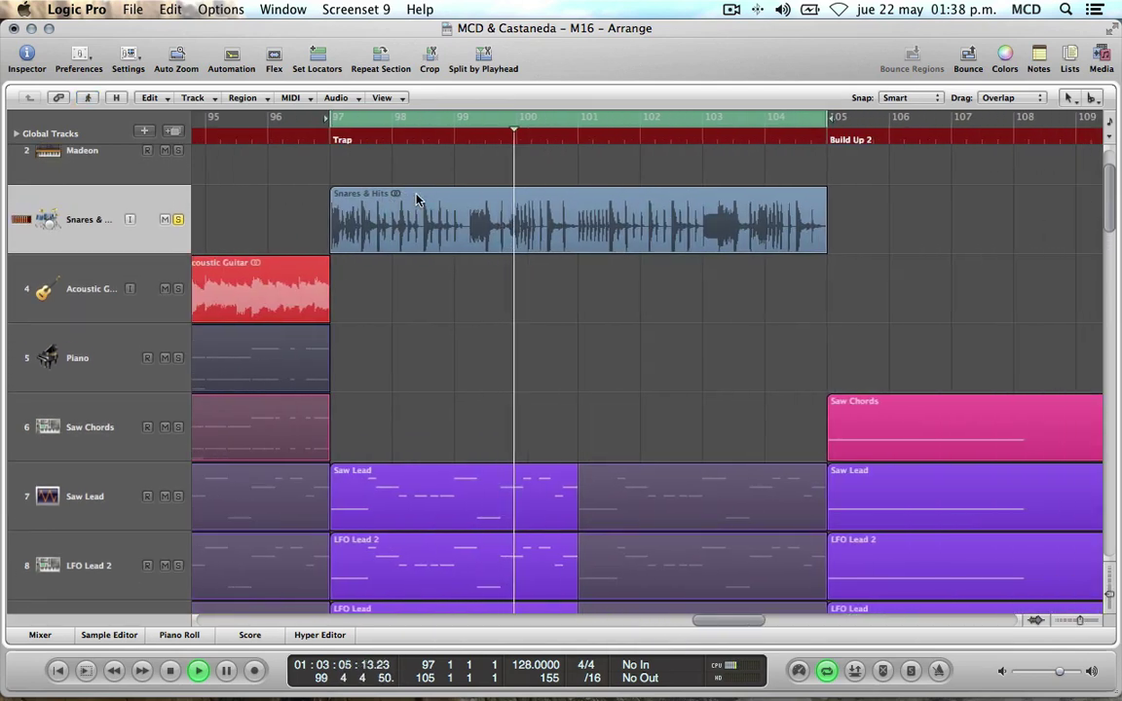
scroll(417, 199, right, 2)
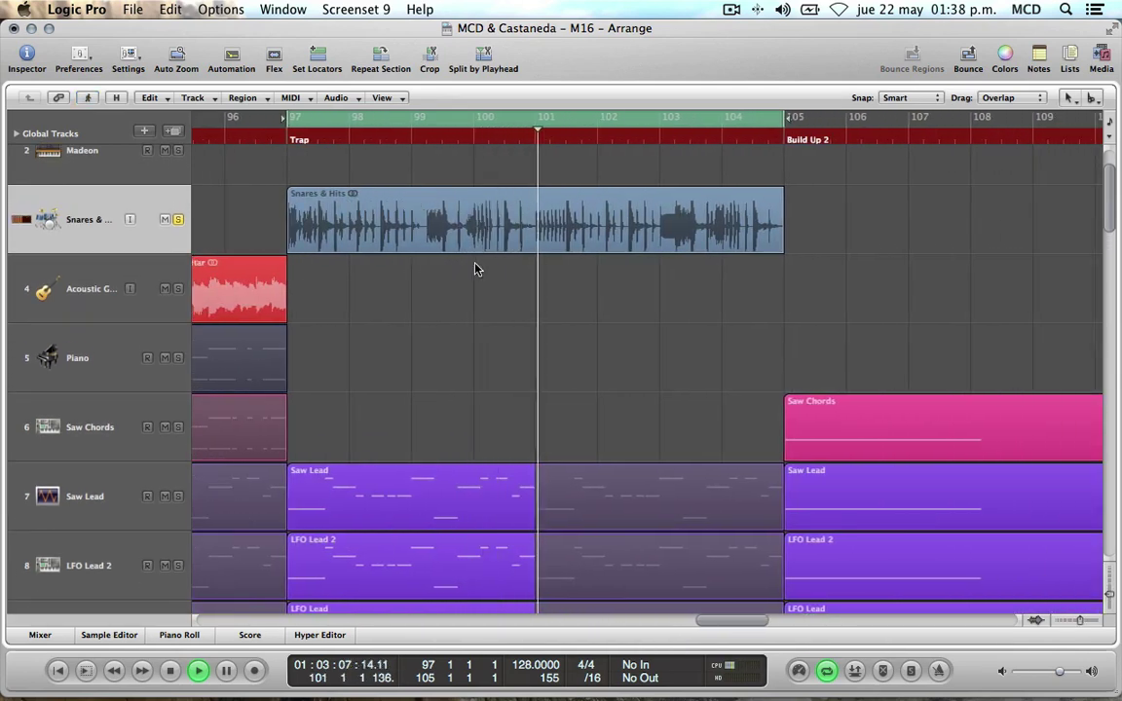
scroll(491, 283, down, 1)
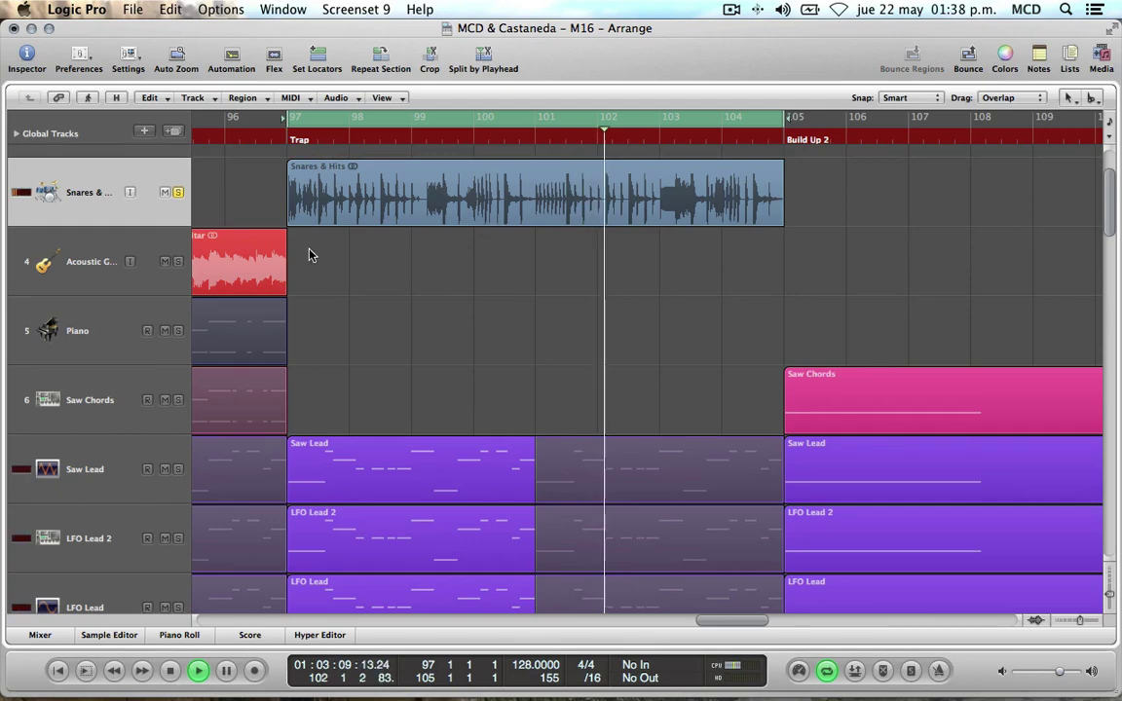
key(z)
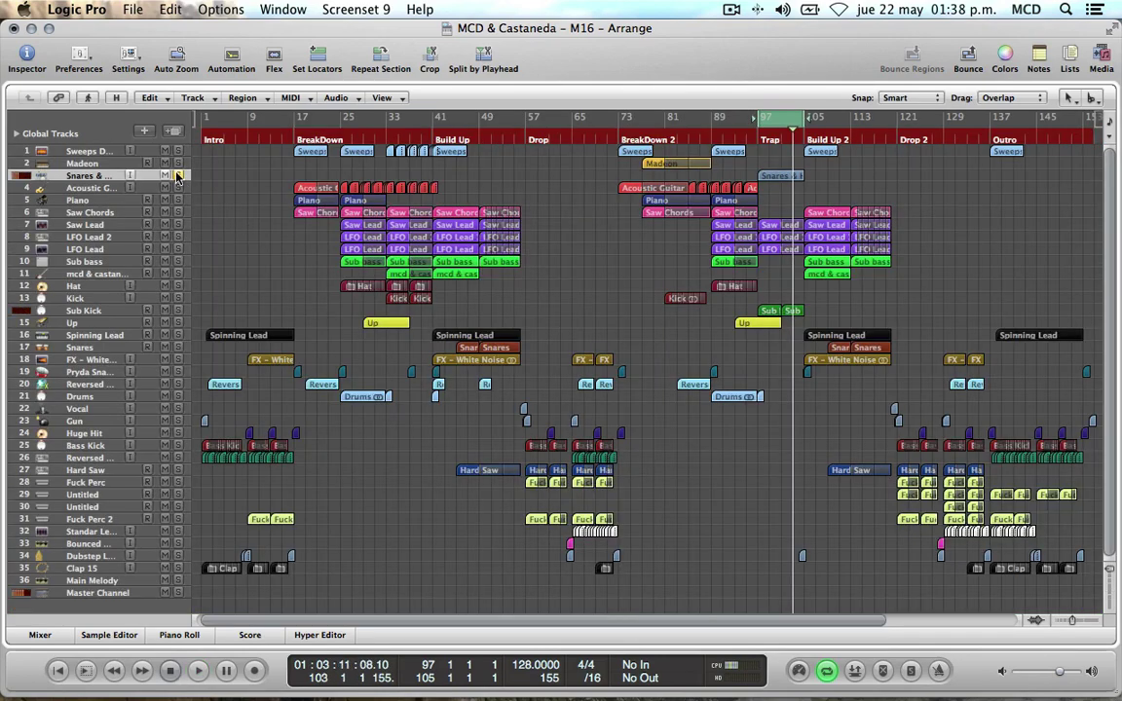
key(z)
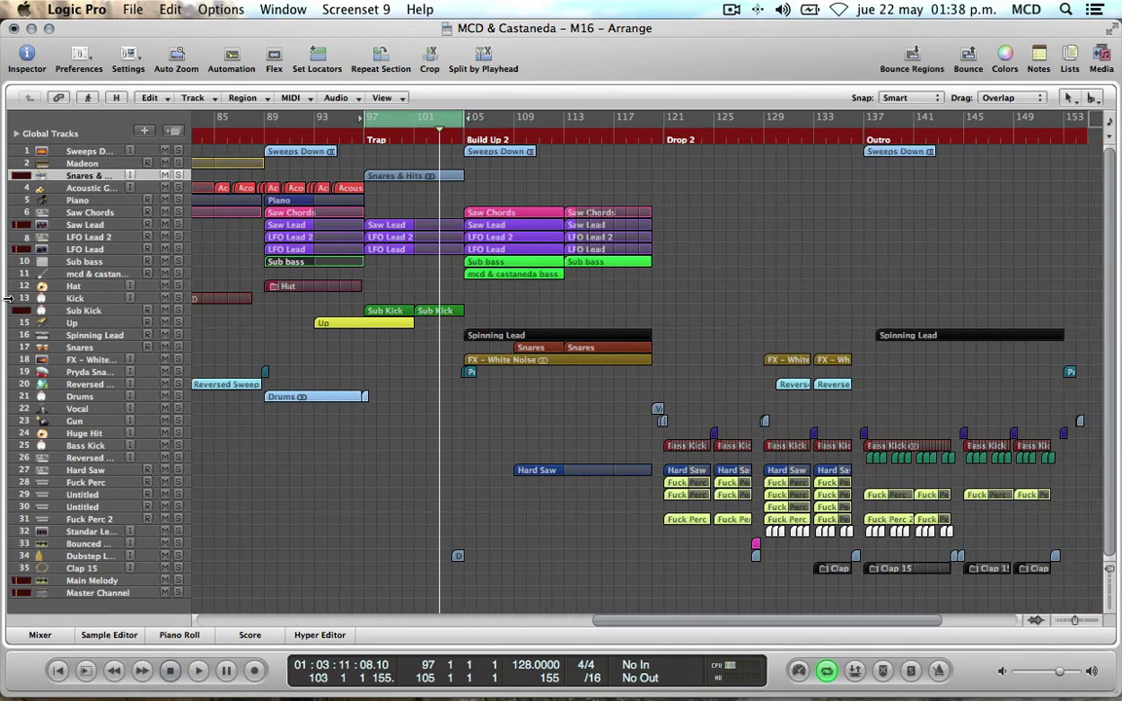
Step: Solo the Sub Kick track, play its Trap notes with the Piano Roll open, and unsolo it after stopping
click(174, 311)
key(z)
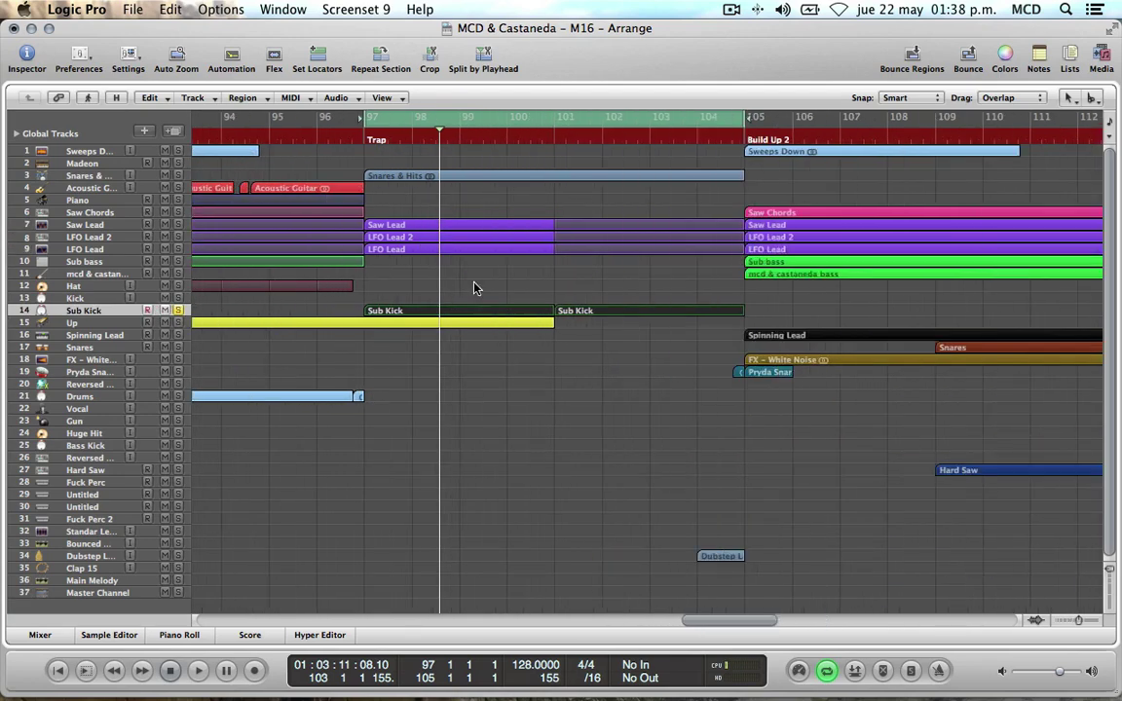
key(p)
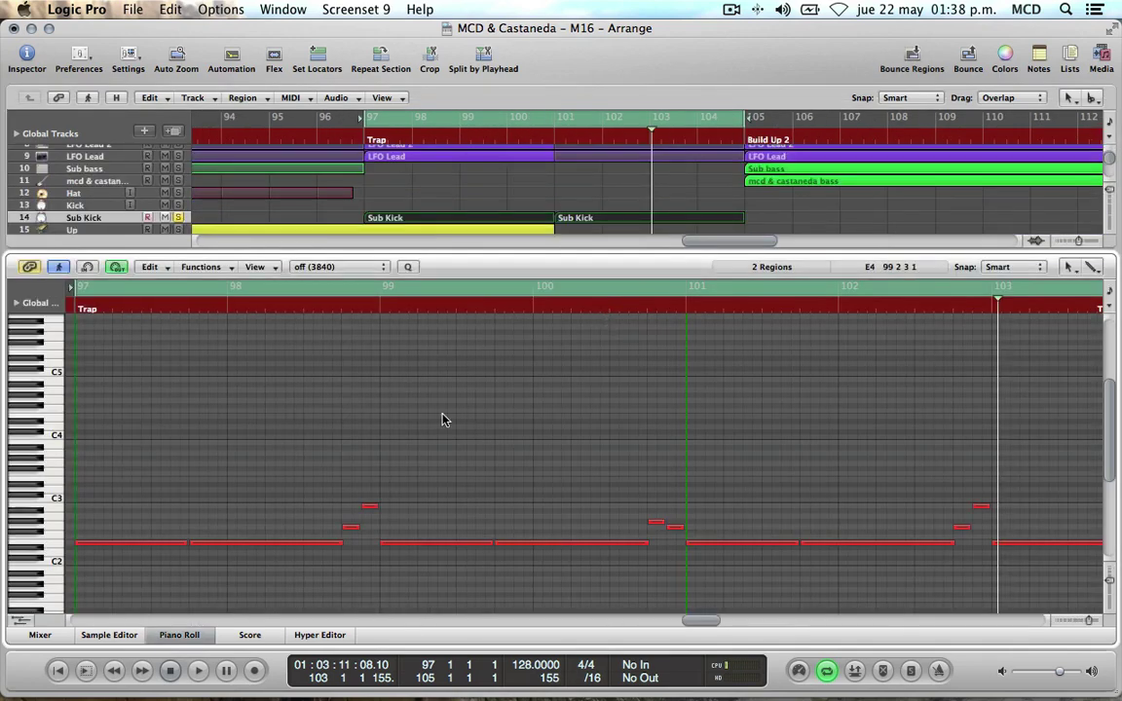
key(space)
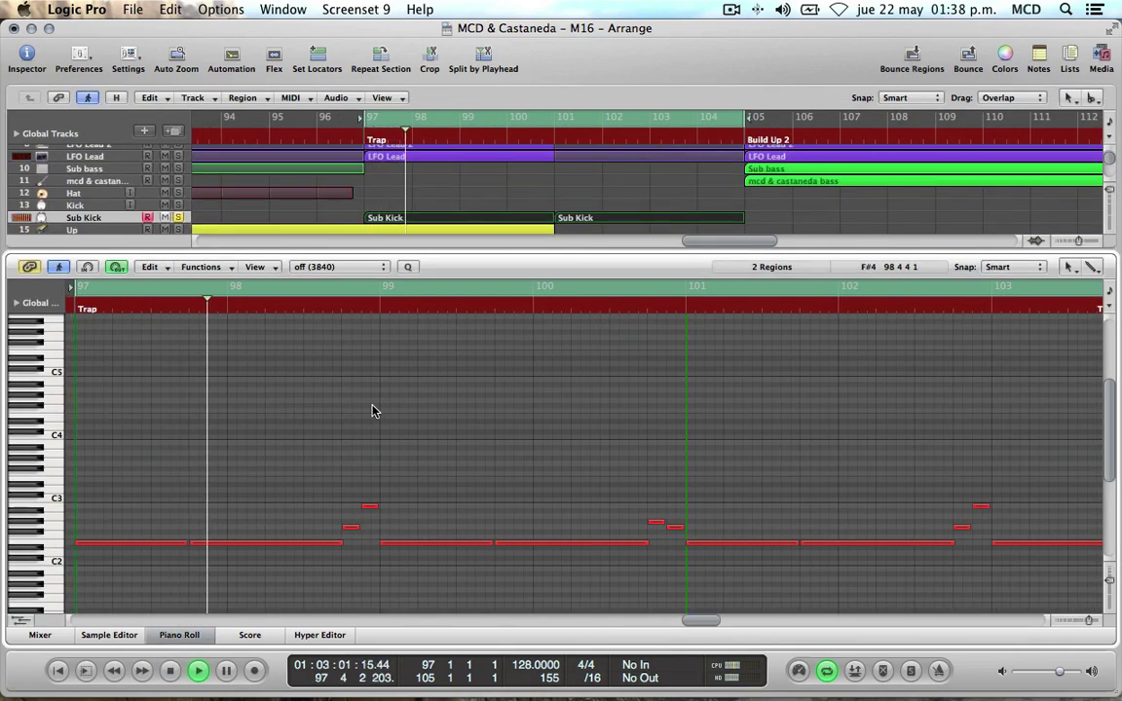
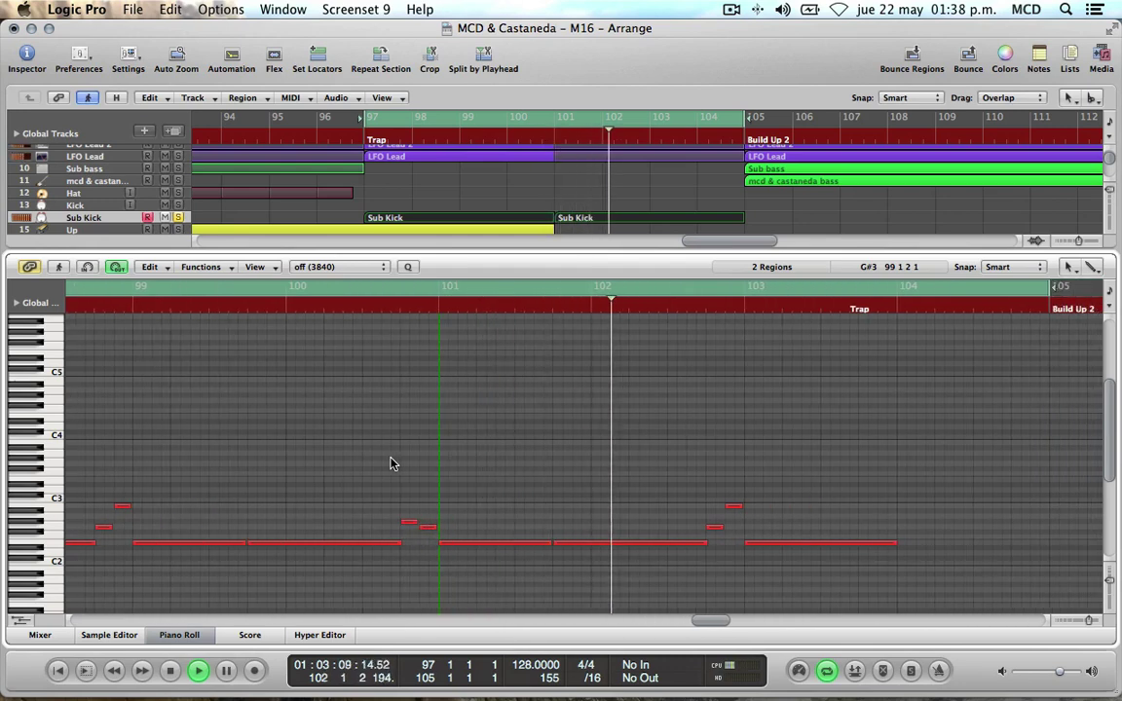
key(p)
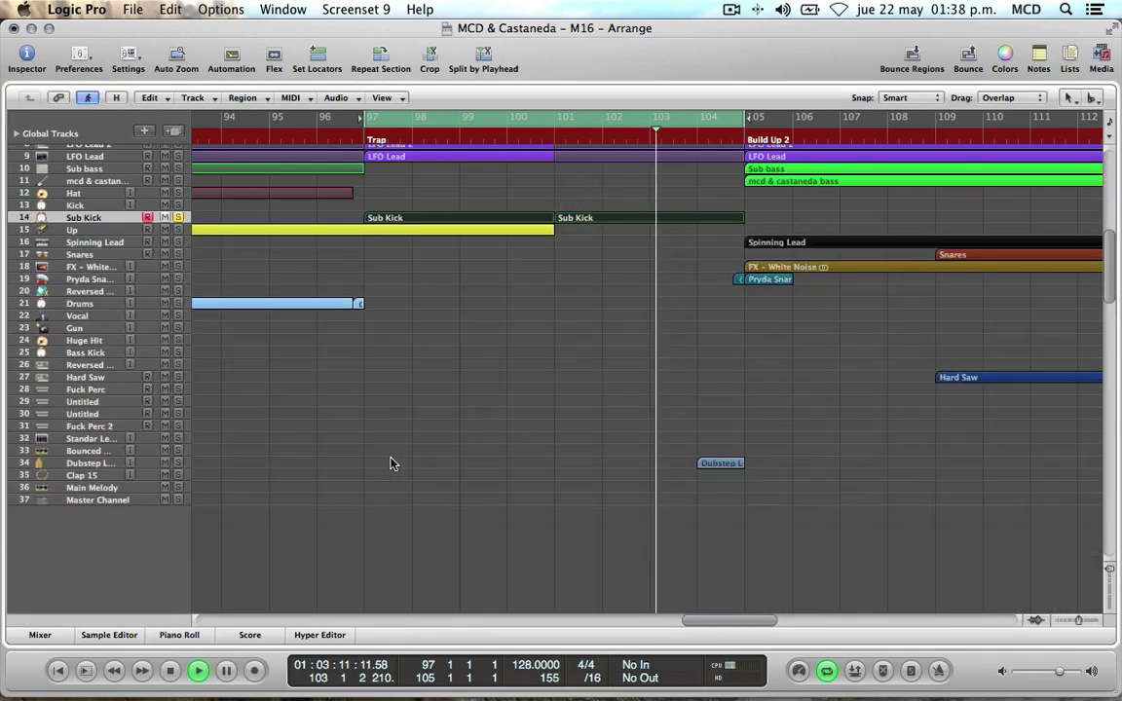
key(space)
scroll(224, 321, right, 2)
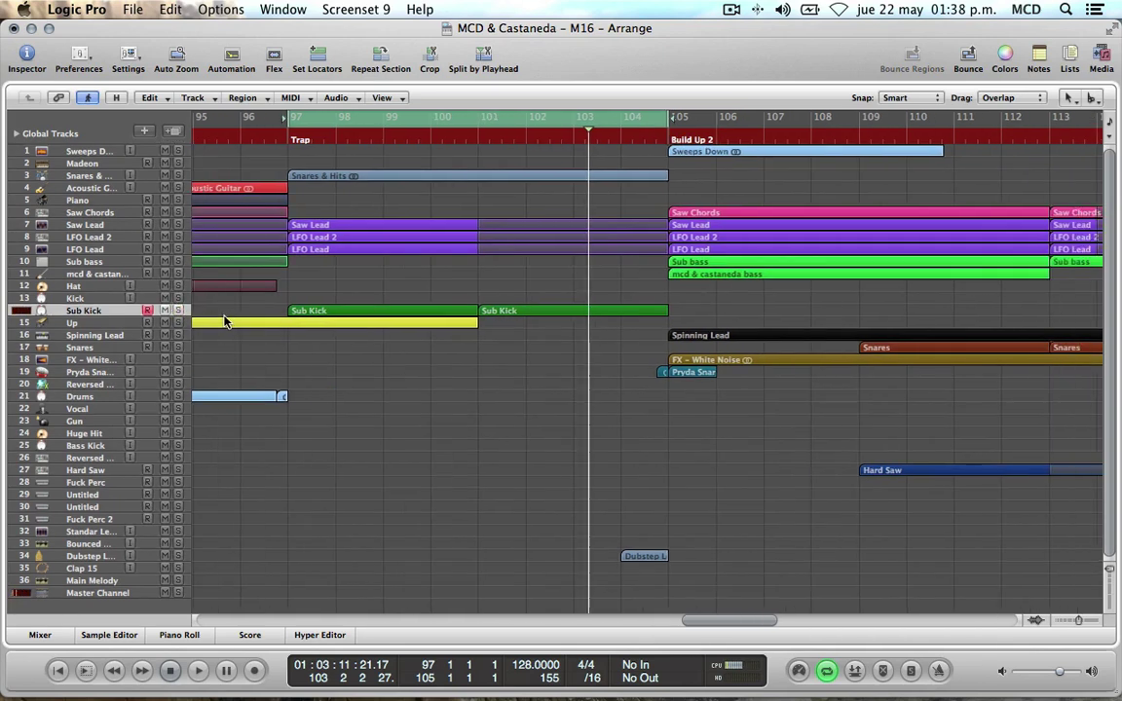
Step: Examine the Sub Kick's EXS24 sampler in the Inspector and the notes of its first Trap region in the Piano Roll
key(i)
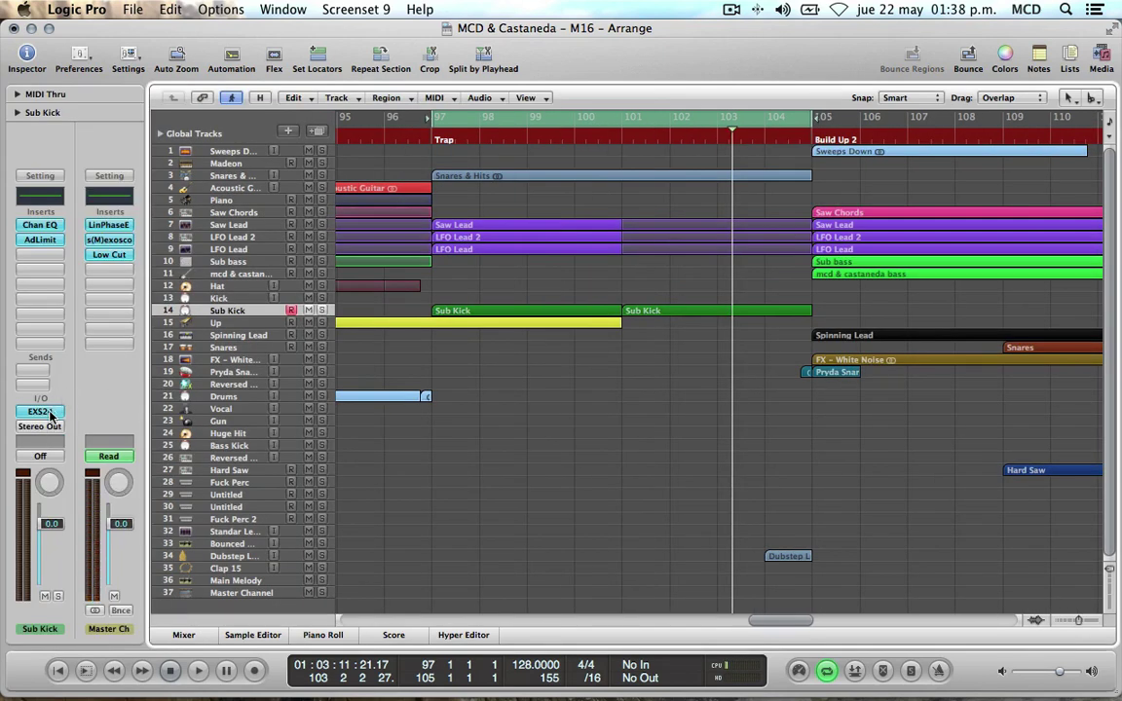
click(39, 412)
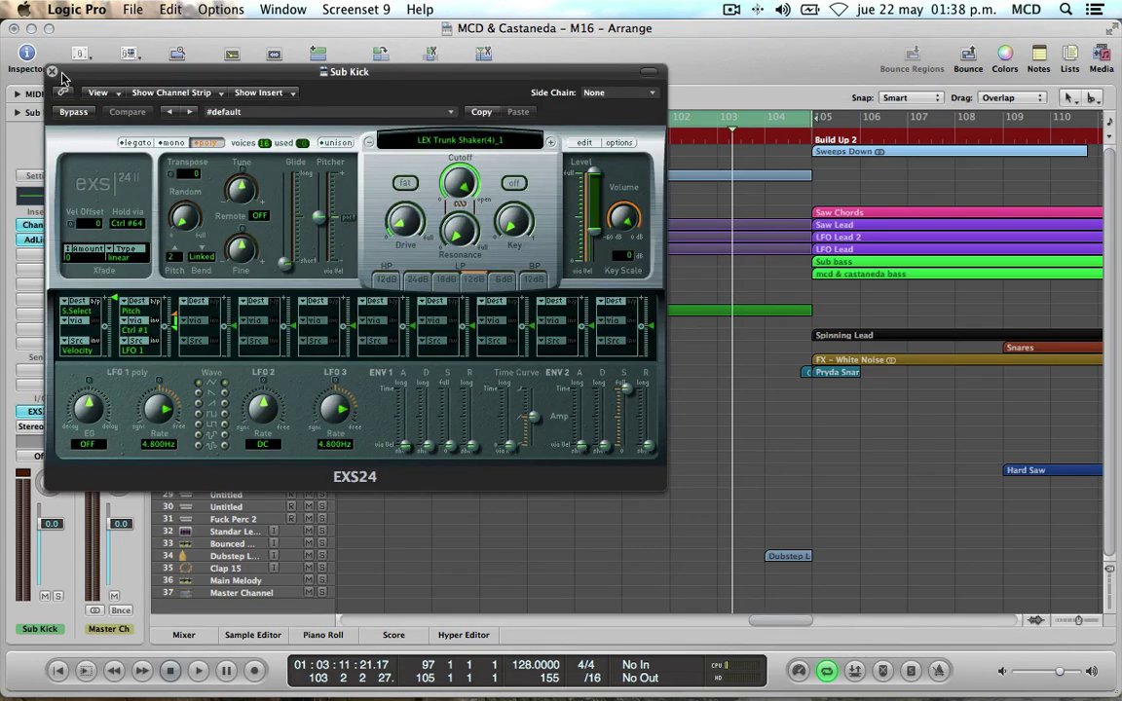
click(53, 71)
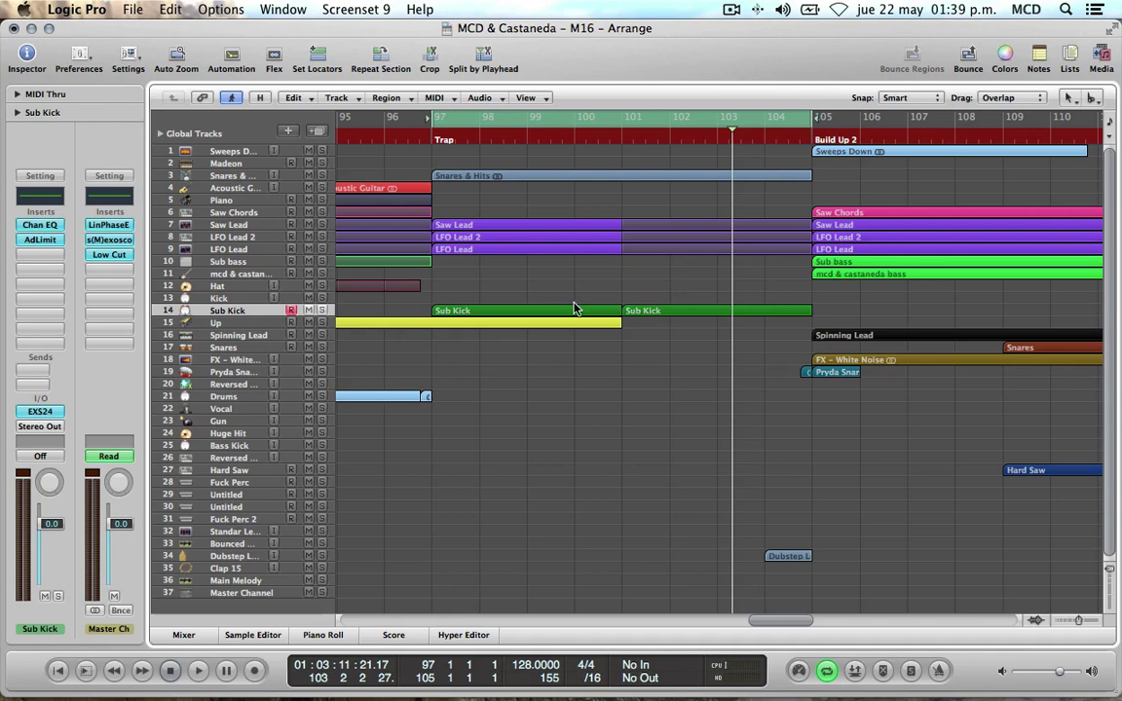
double_click(574, 310)
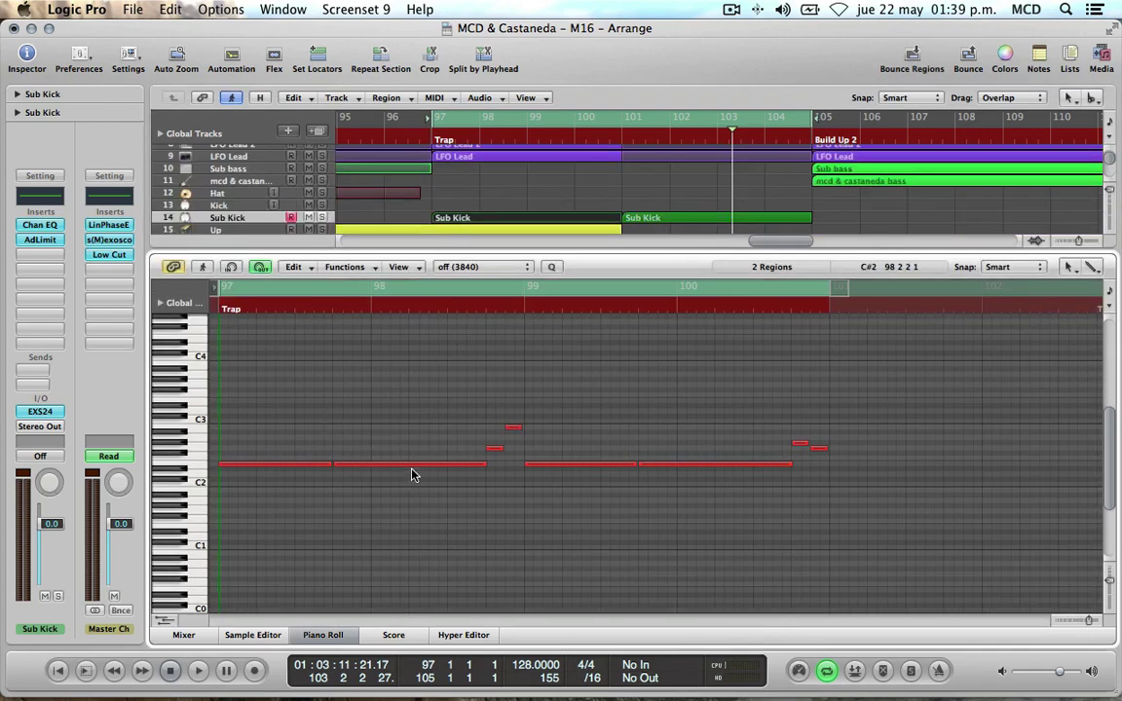
key(p)
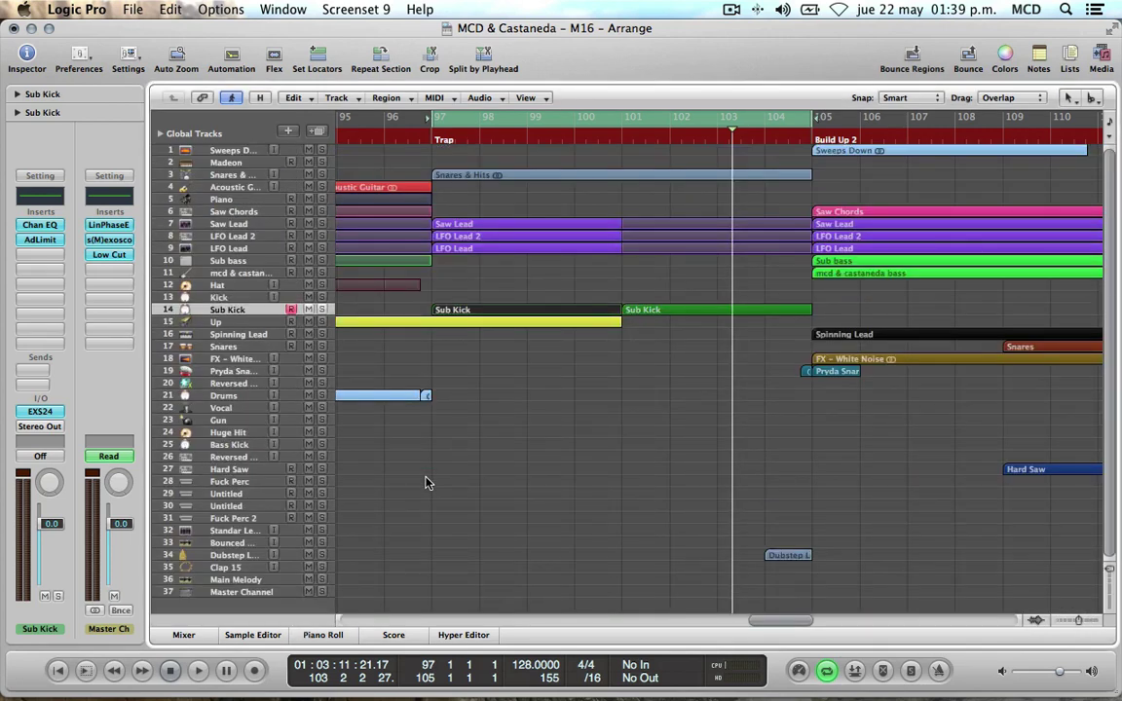
click(492, 479)
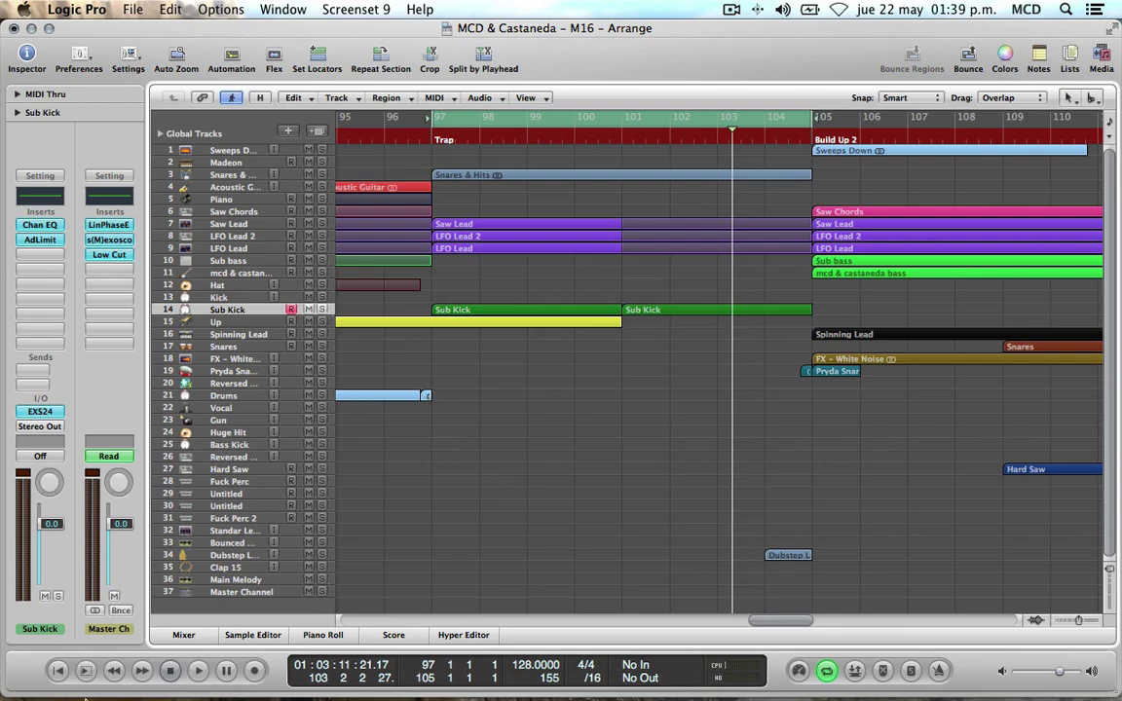
Step: Switch to Finder and browse from Documents through Studio and 808 Mafia to the 808 Mafia 808 Drums folder
click(52, 638)
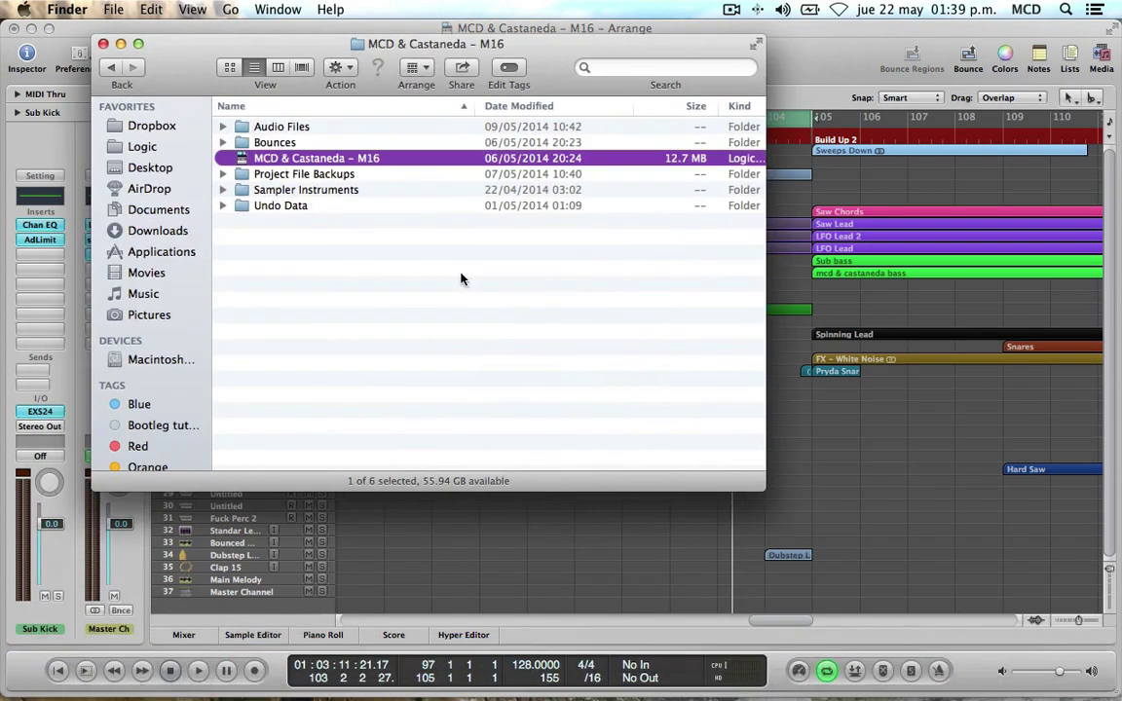
click(163, 212)
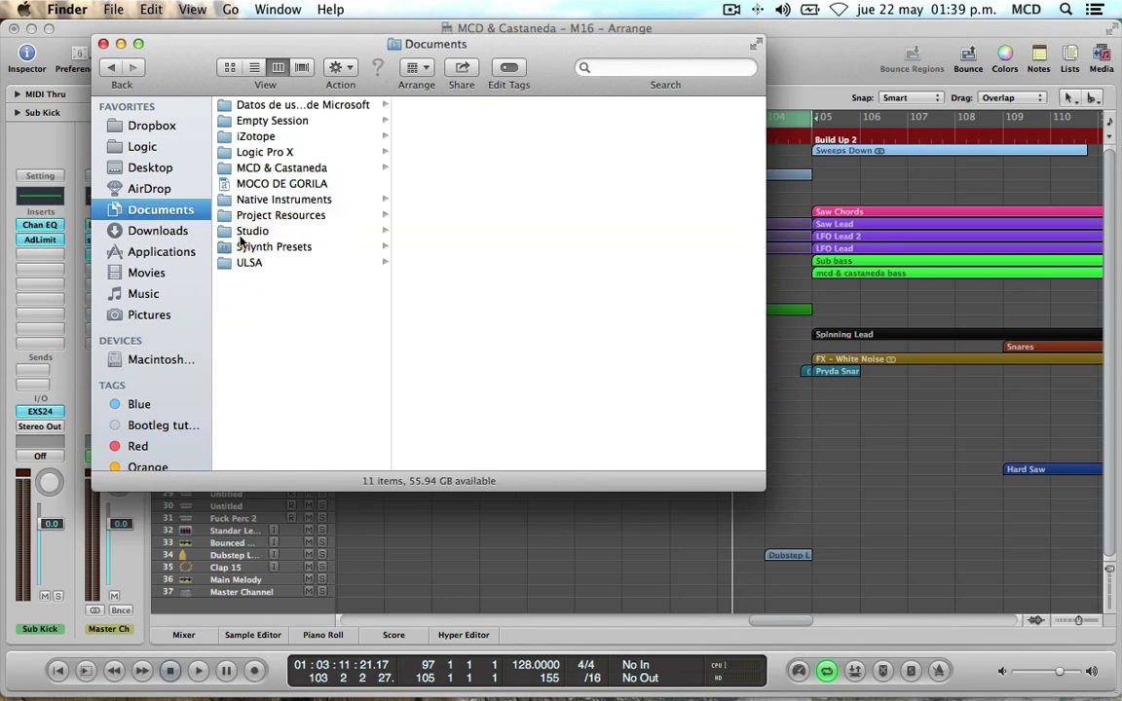
click(256, 230)
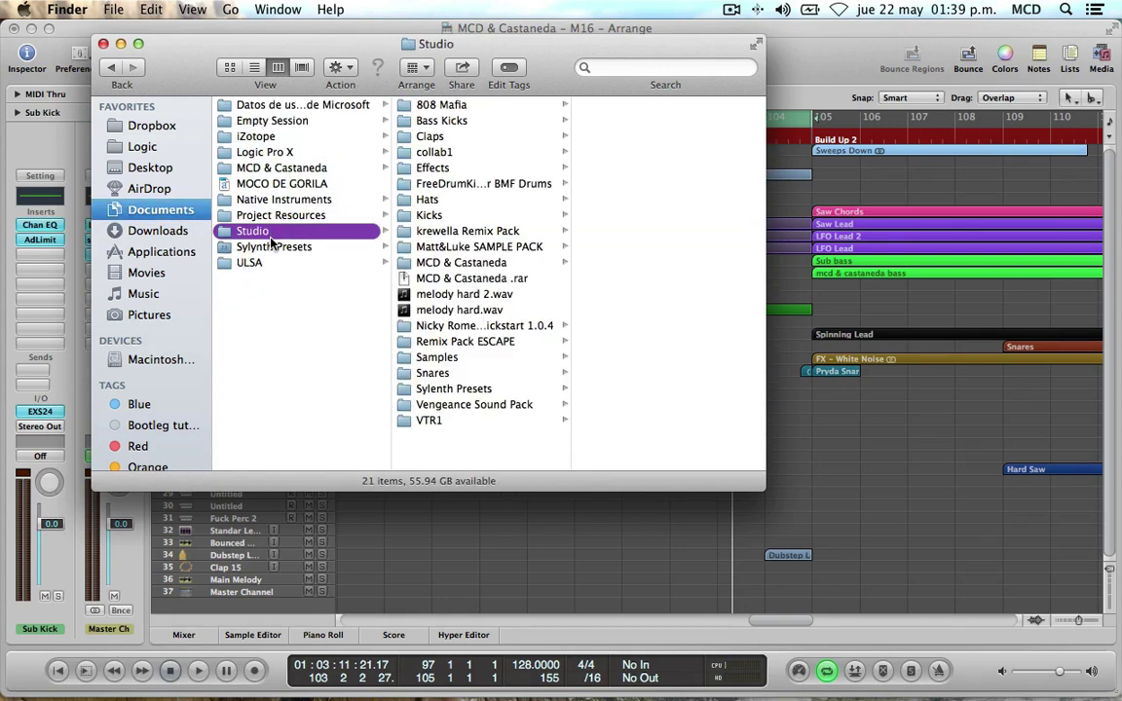
click(443, 417)
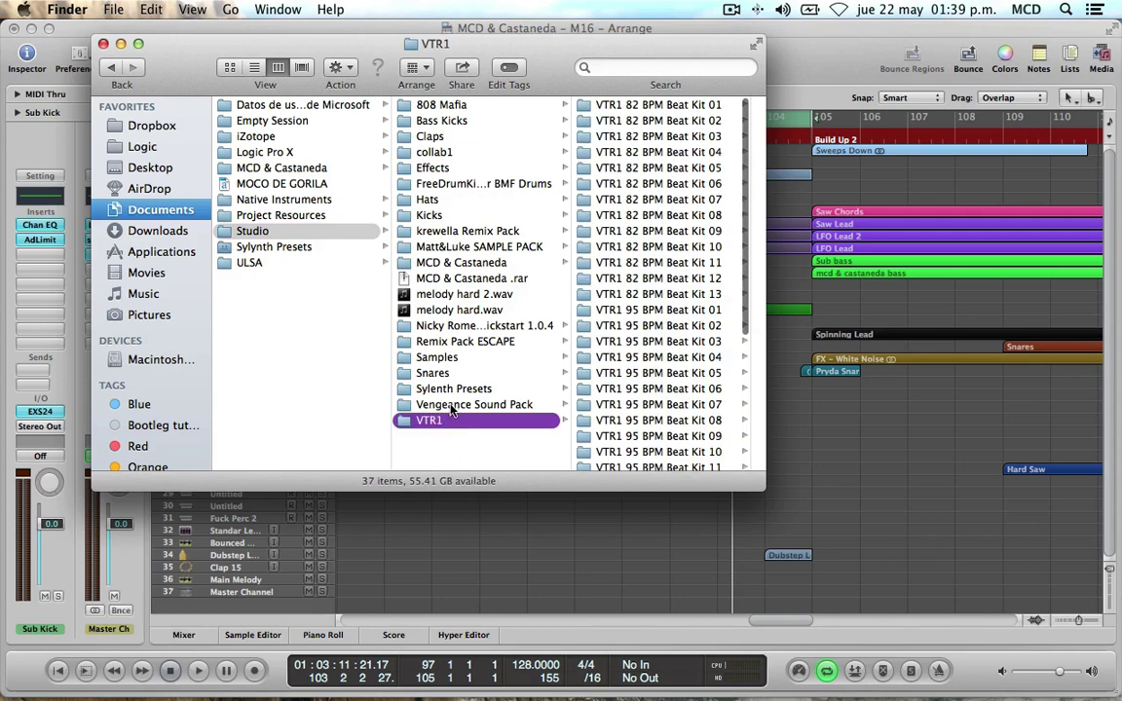
click(421, 101)
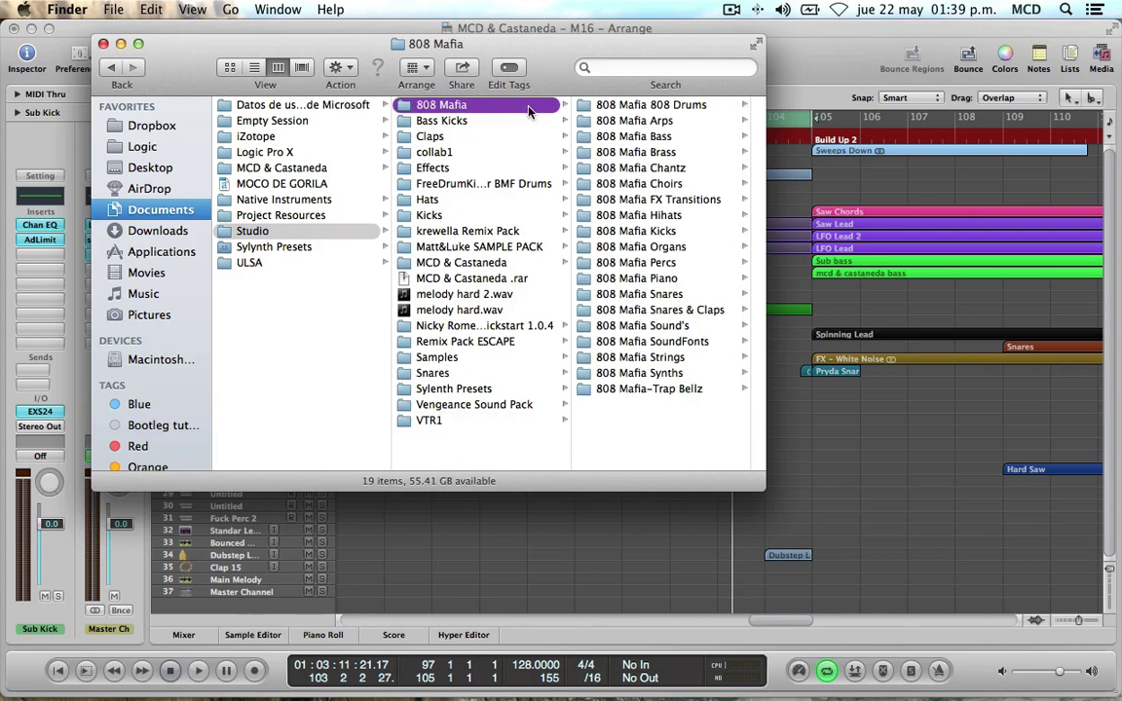
click(644, 106)
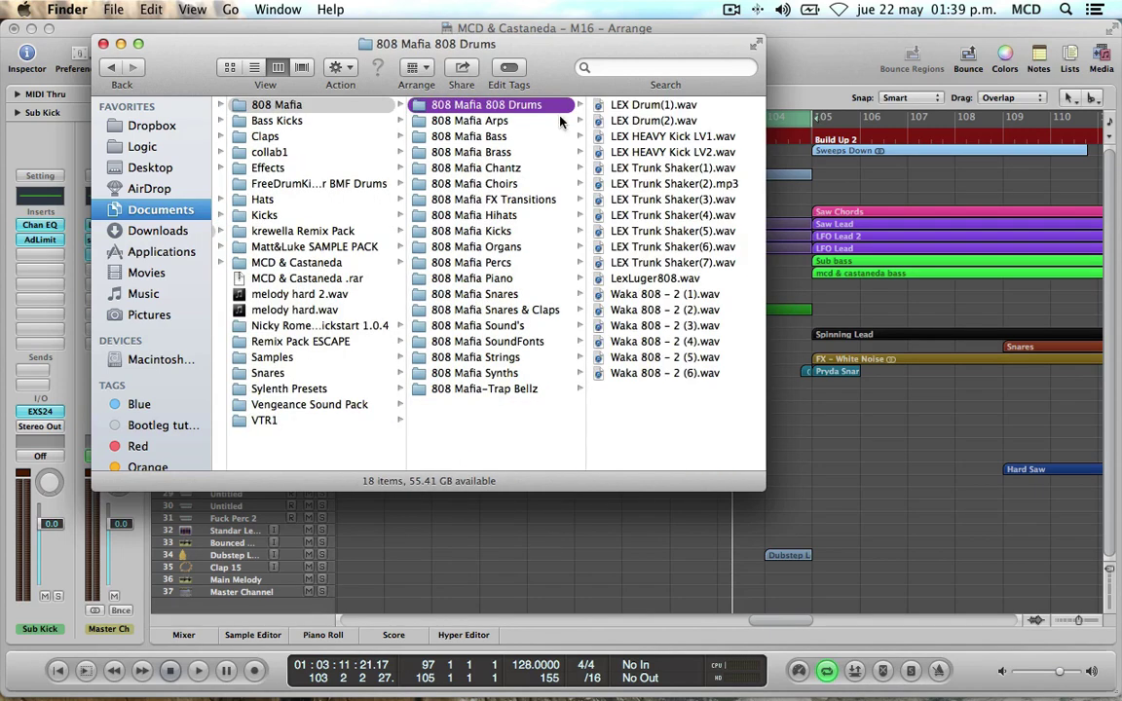
Step: Look through the 808 Mafia subfolders down to 808 Mafia Kicks, close the Finder window and return to Logic Pro
key(Down)
key(Down)
key(Down)
key(Down)
key(Down)
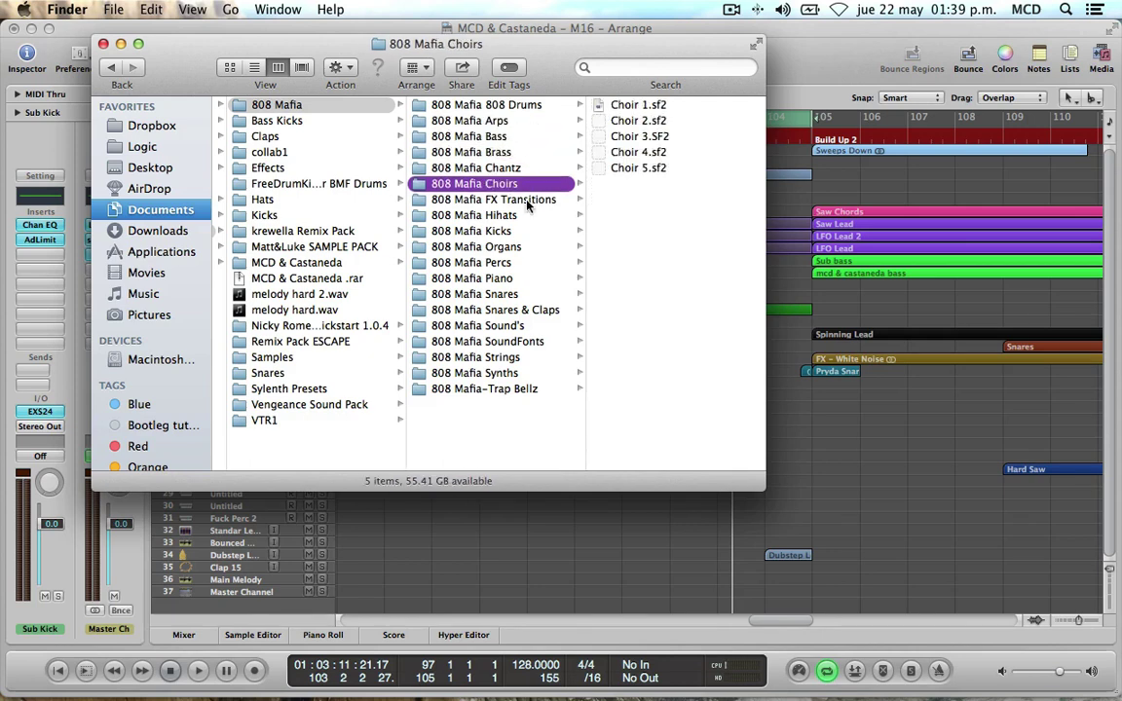
key(Down)
key(Down)
key(Down)
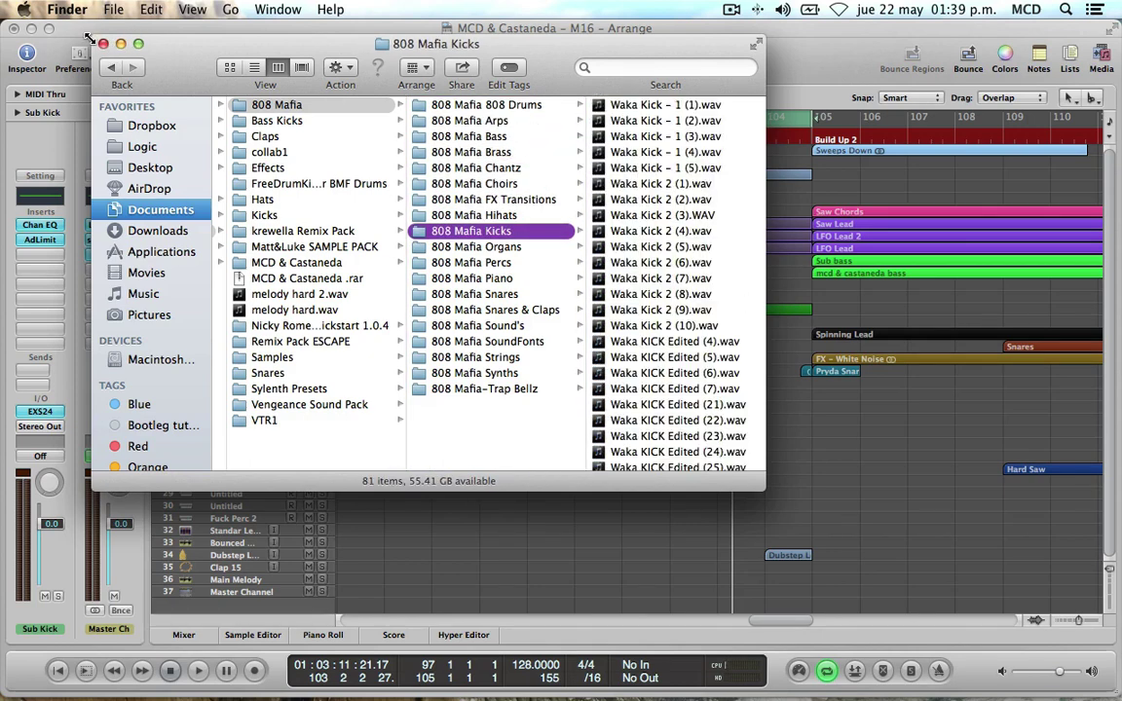
click(104, 44)
click(531, 210)
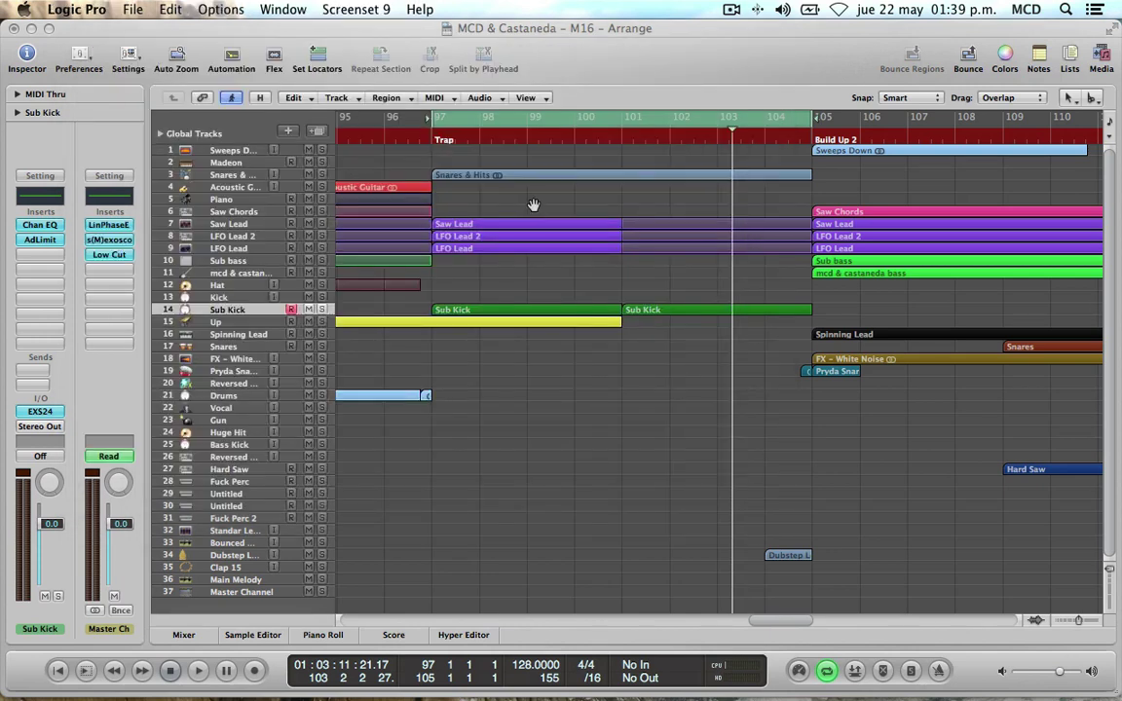
Step: Play the full mix from the end of the Trap section into Build Up 2 with the cycle off, and stop
scroll(534, 207, right, 3)
key(c)
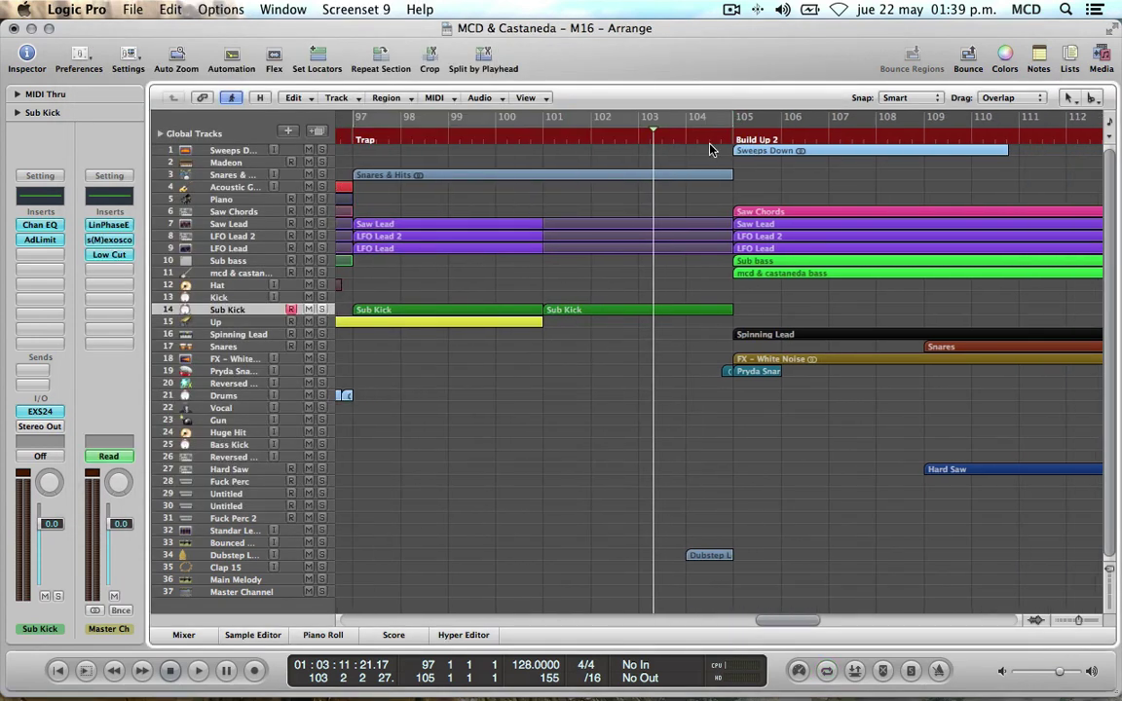
key(space)
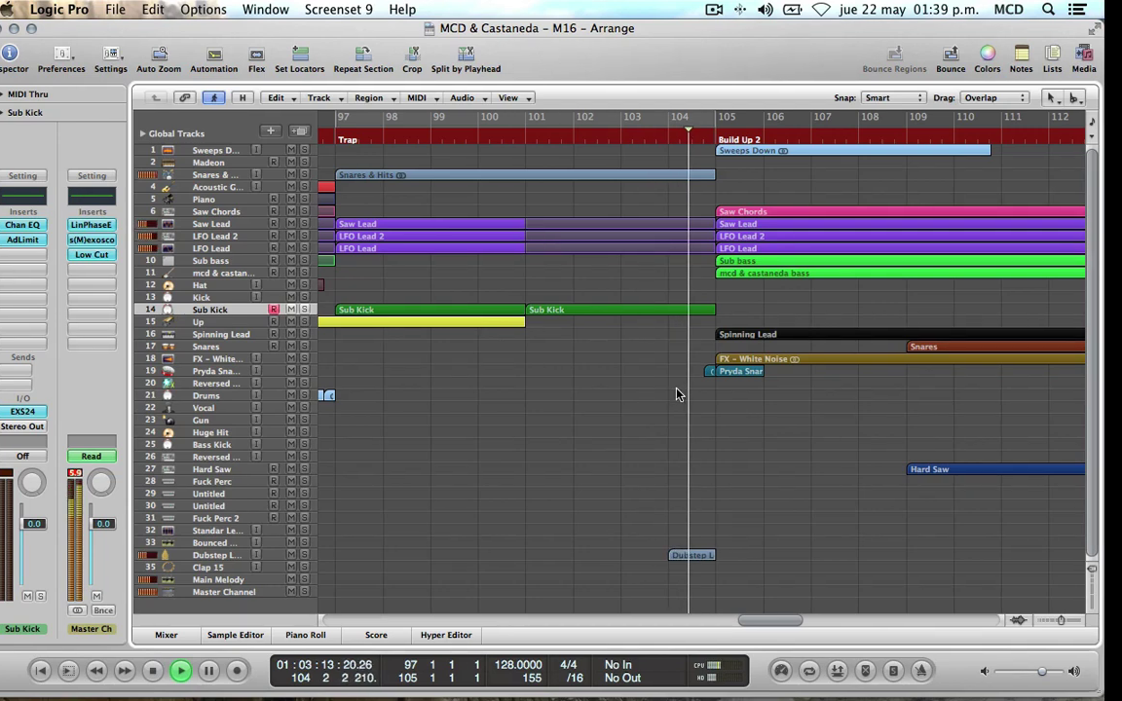
scroll(671, 471, right, 8)
key(ctrl+Left)
key(ctrl+Left)
key(ctrl+Left)
key(ctrl+Left)
key(ctrl+Left)
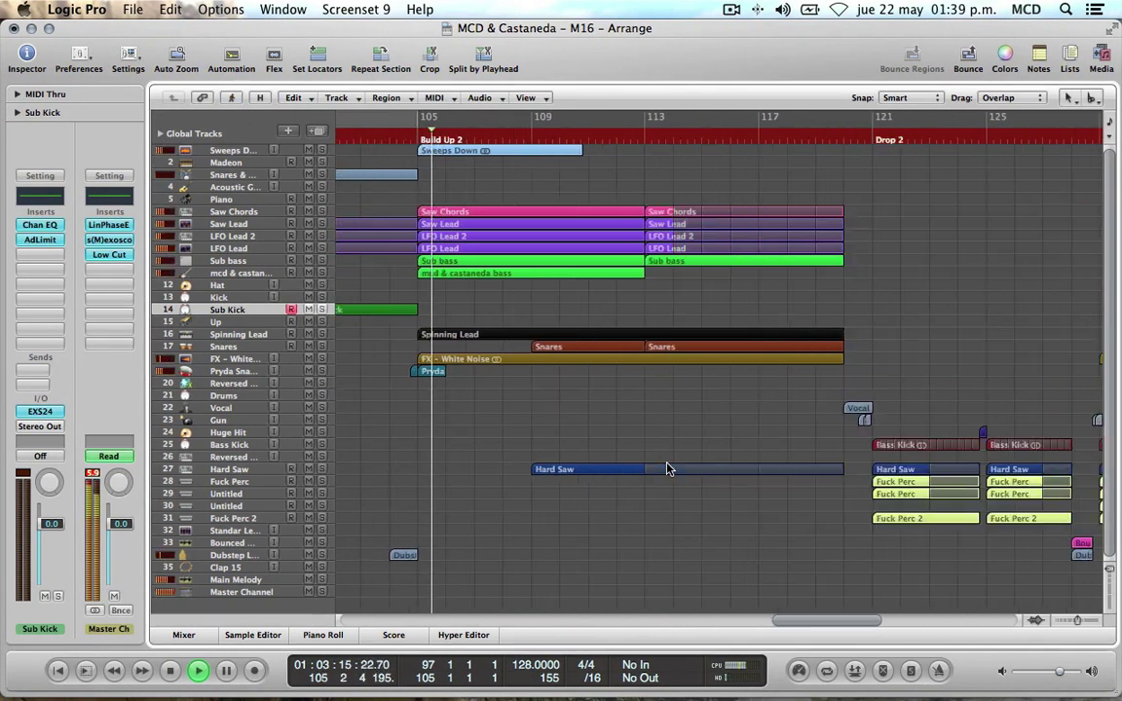
key(space)
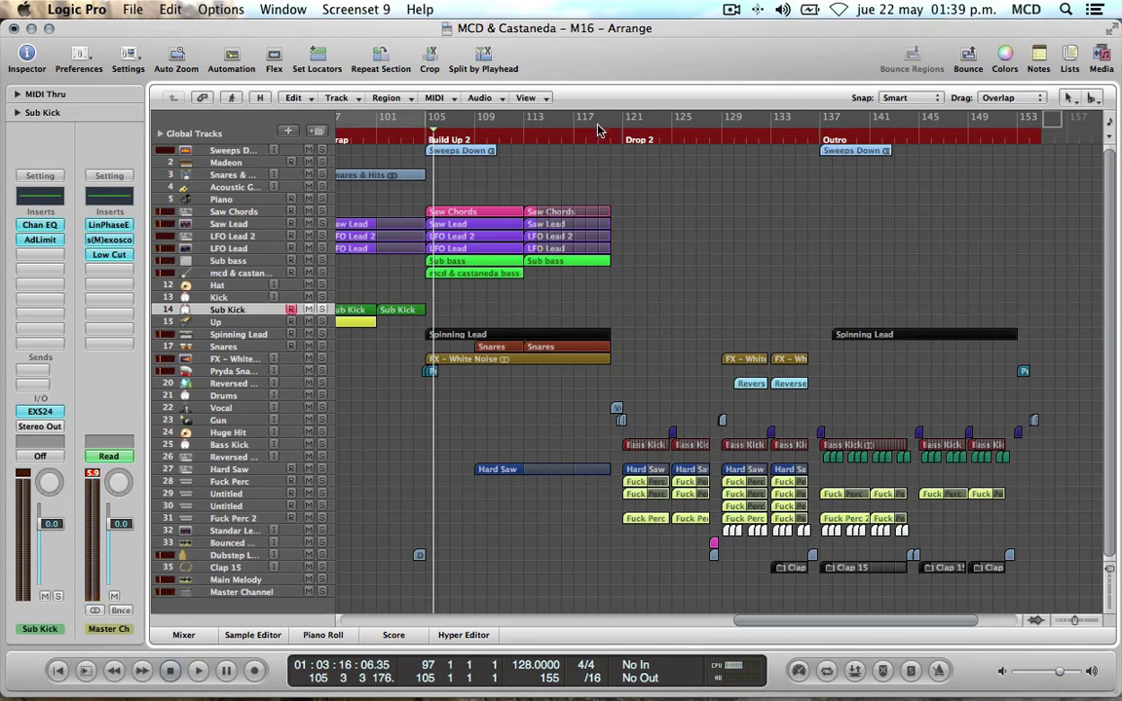
Step: Set the cycle range to bars 121 to 136 over Drop 2, place the playhead at bar 121 and hide the Inspector
drag(624, 119, 810, 131)
key(ctrl+Right)
key(ctrl+Right)
key(ctrl+Right)
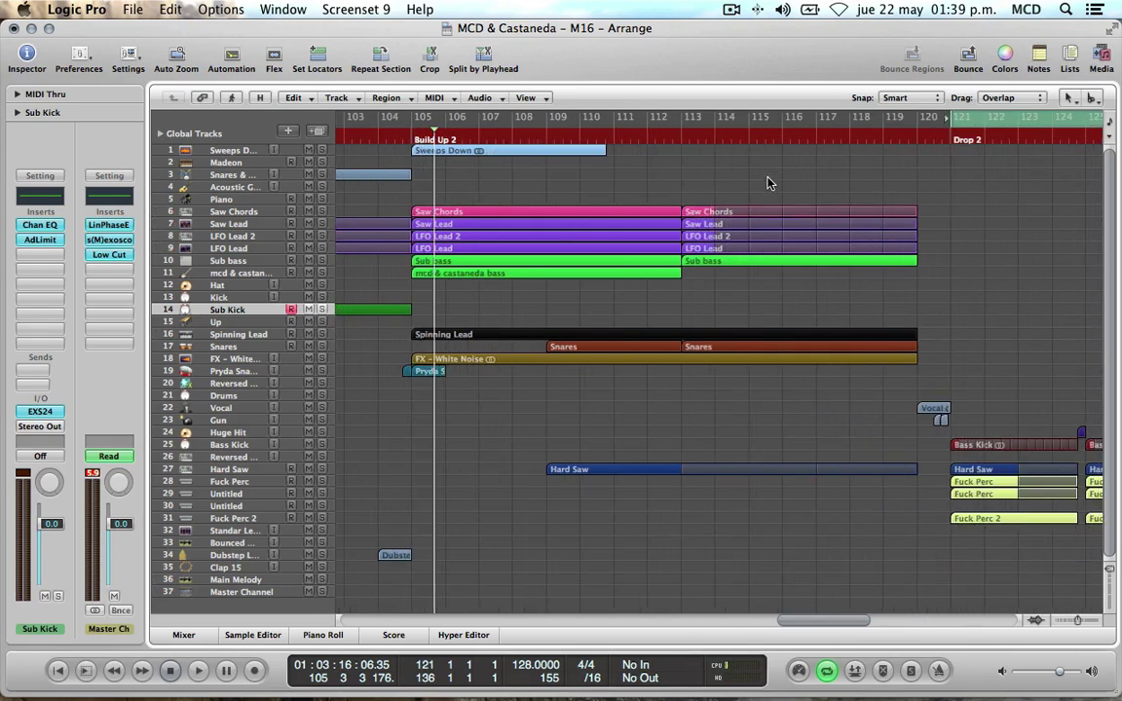
key(Return)
key(i)
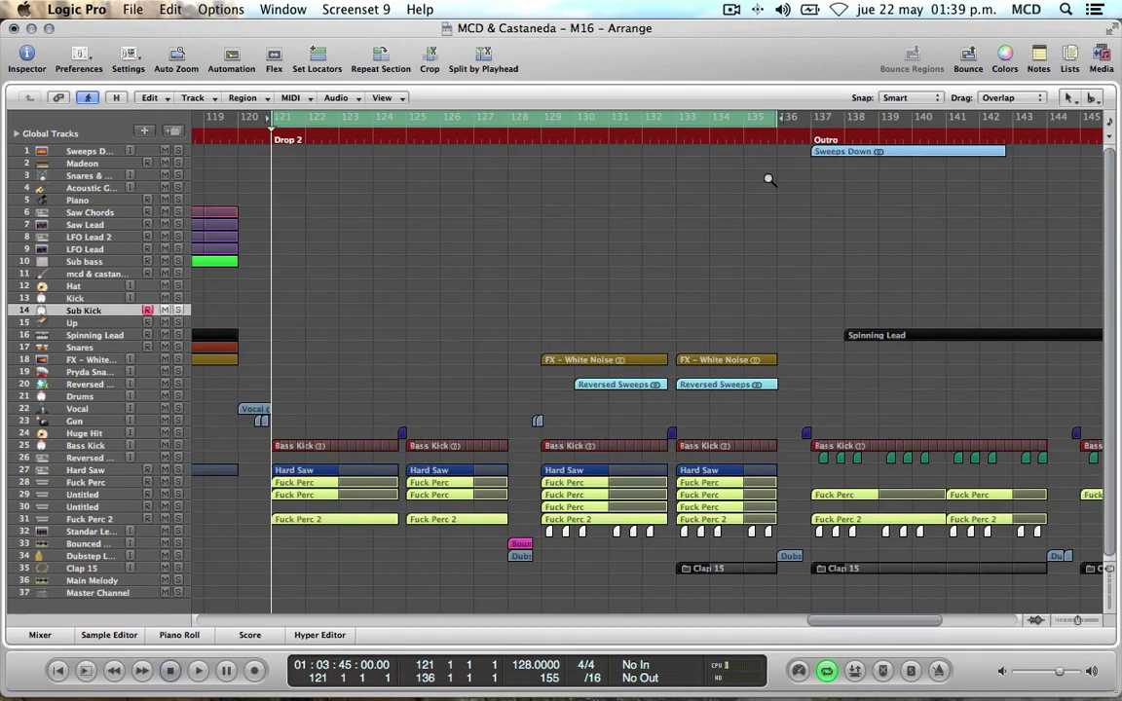
Step: Enlarge the Drop 2 tracks in the arrangement and play the full mix from bar 121
key(ctrl+alt+Down)
key(ctrl+alt+Down)
key(ctrl+alt+Down)
key(ctrl+alt+Down)
key(ctrl+alt+Right)
key(Return)
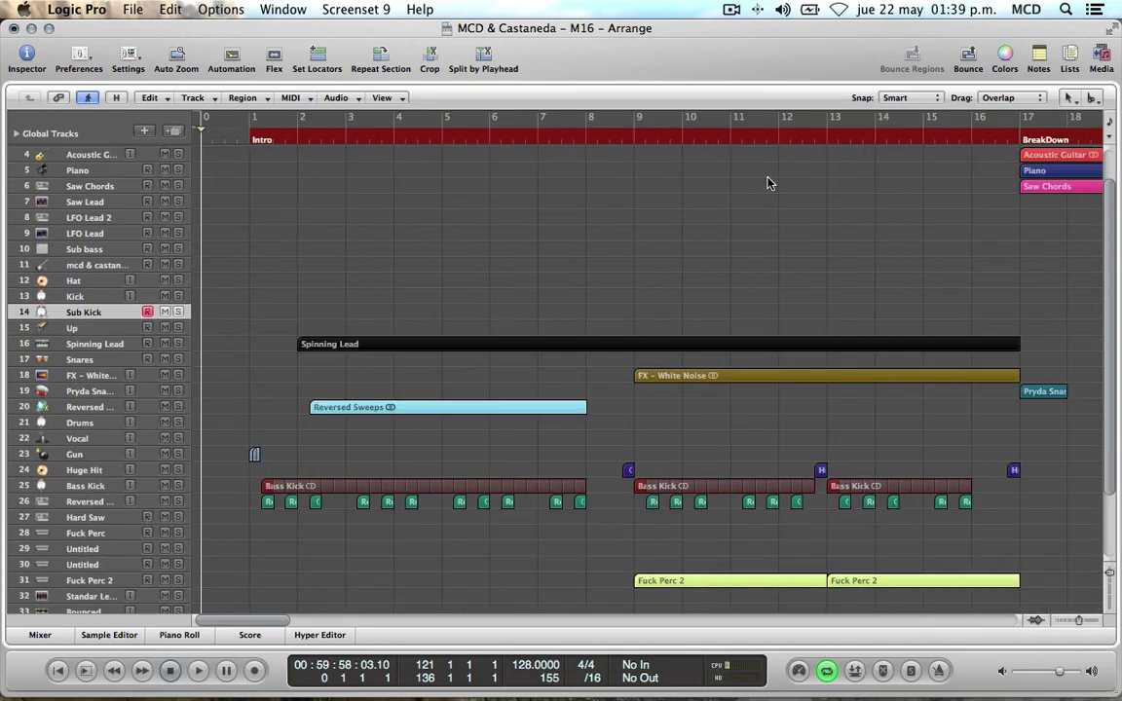
key(Return)
scroll(535, 310, down, 5)
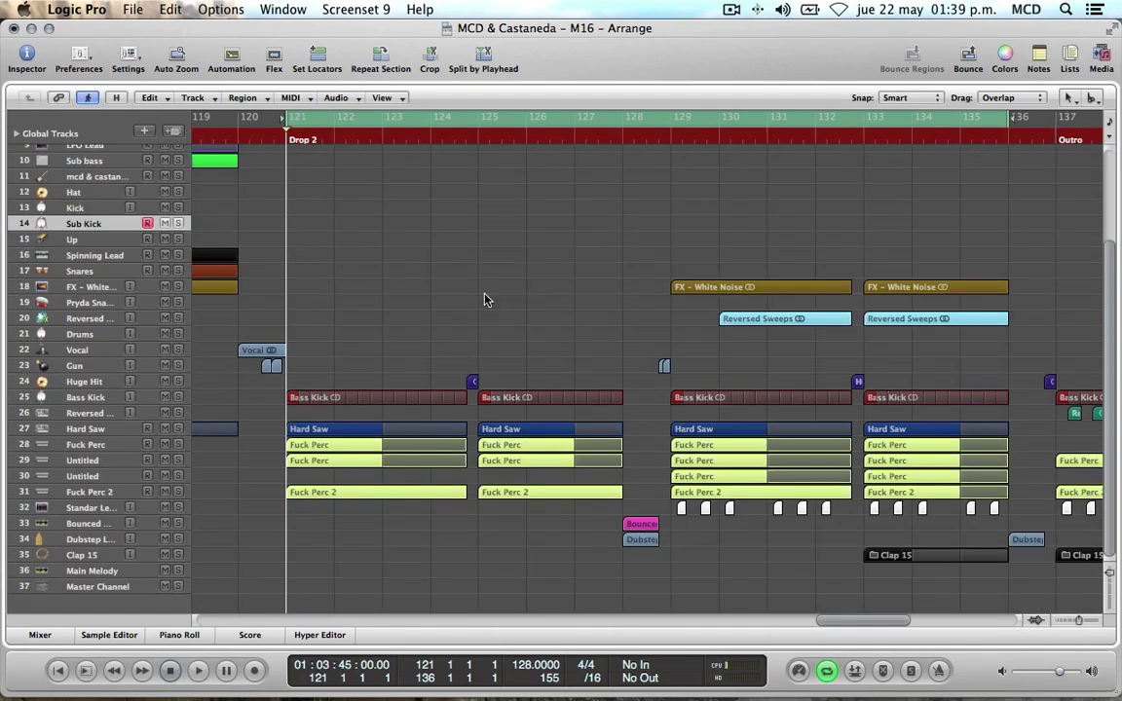
key(space)
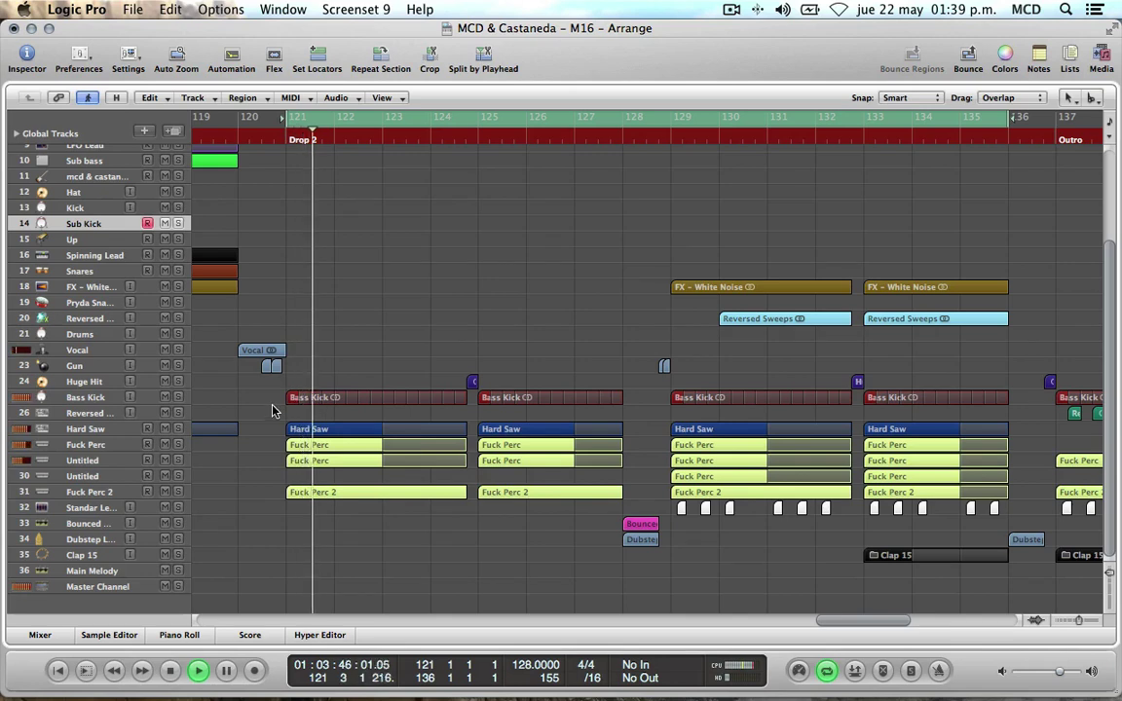
Step: Play Drop 2 from bar 121 with Bass Kick and Hard Saw soloed, first together with Fuck Perc 2 and then with Fuck Perc instead
key(ctrl+alt+Right)
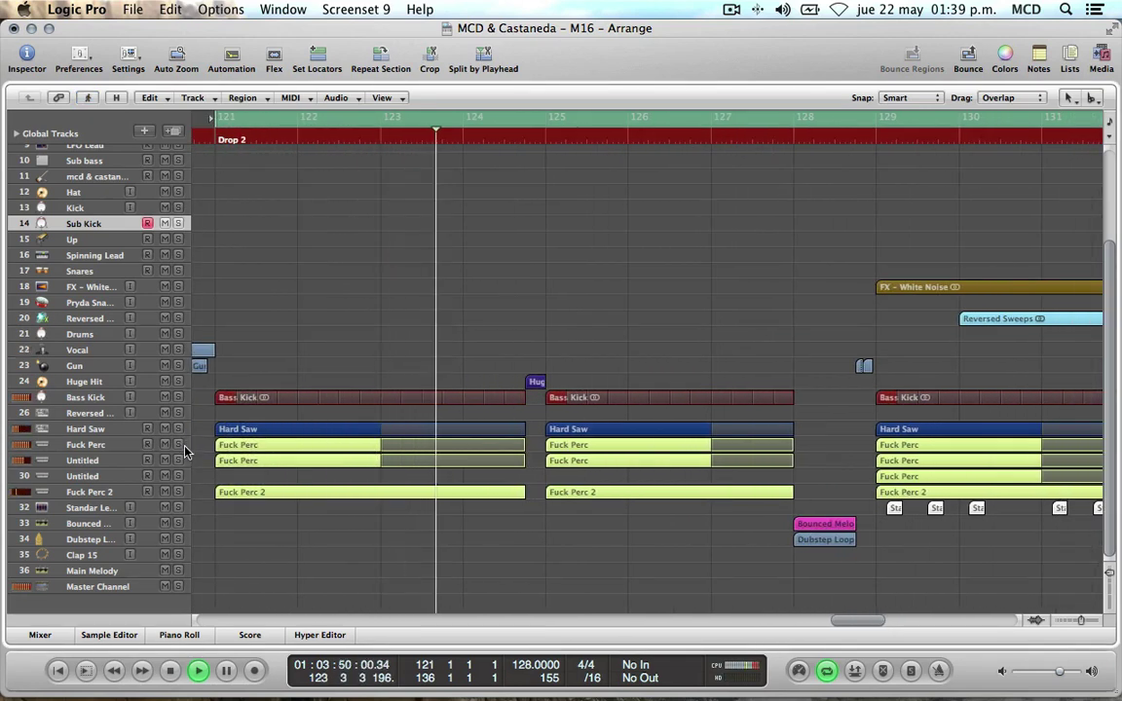
key(space)
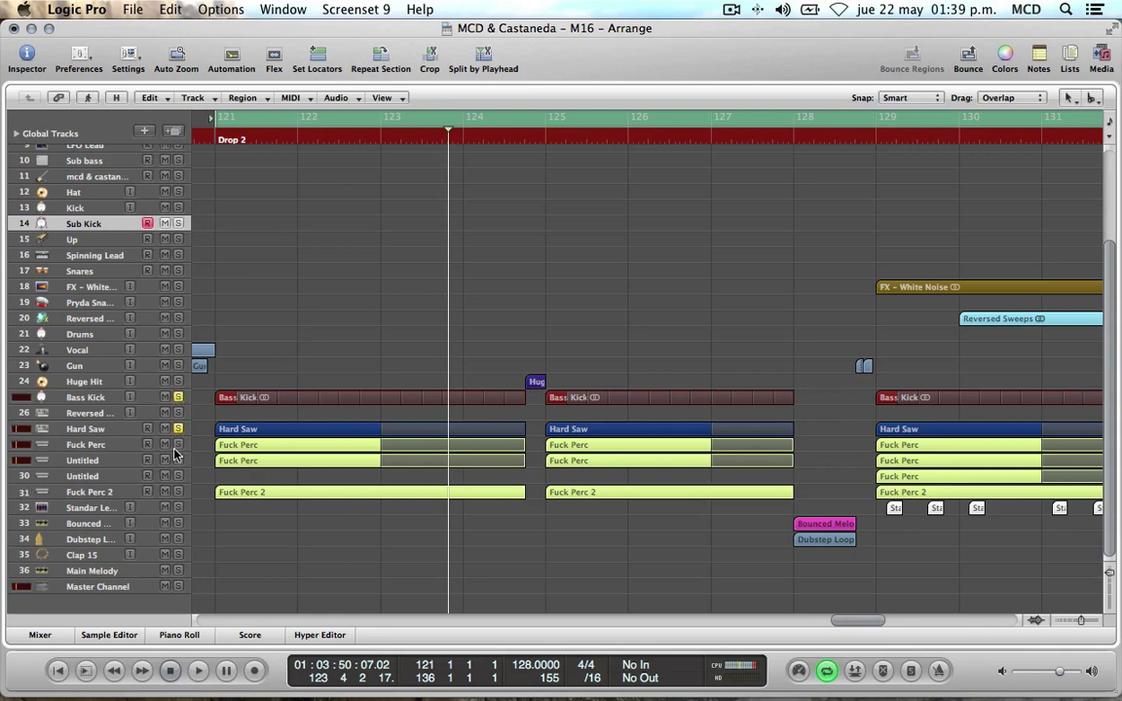
click(179, 492)
key(space)
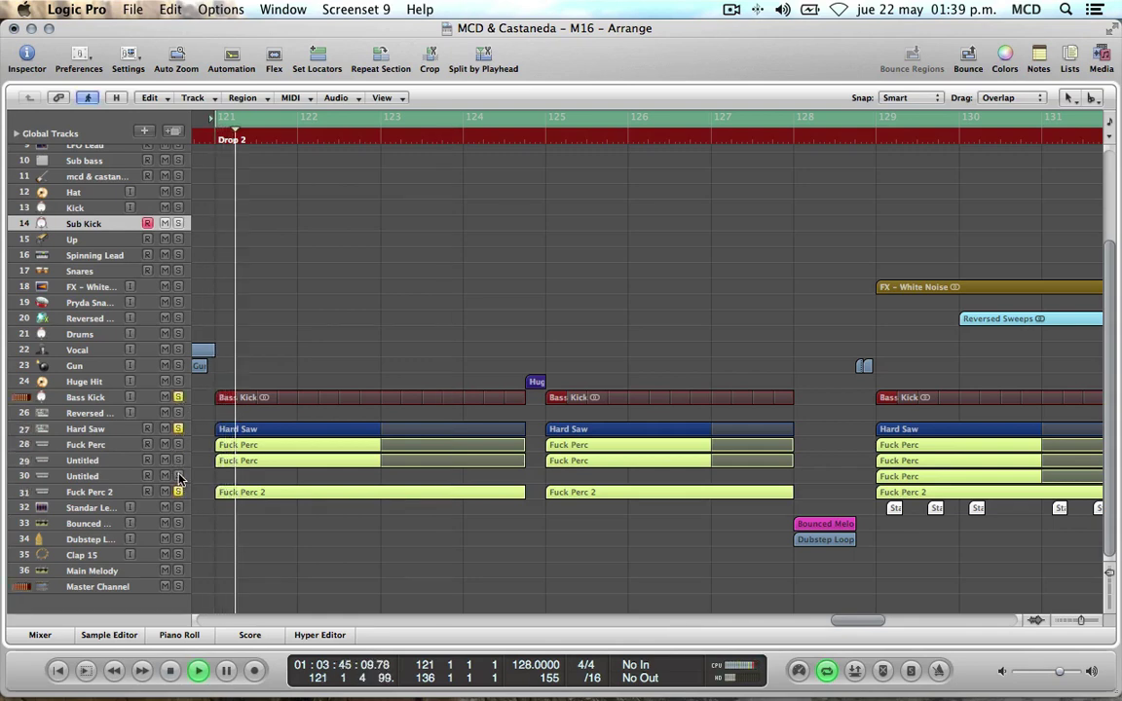
key(space)
click(177, 491)
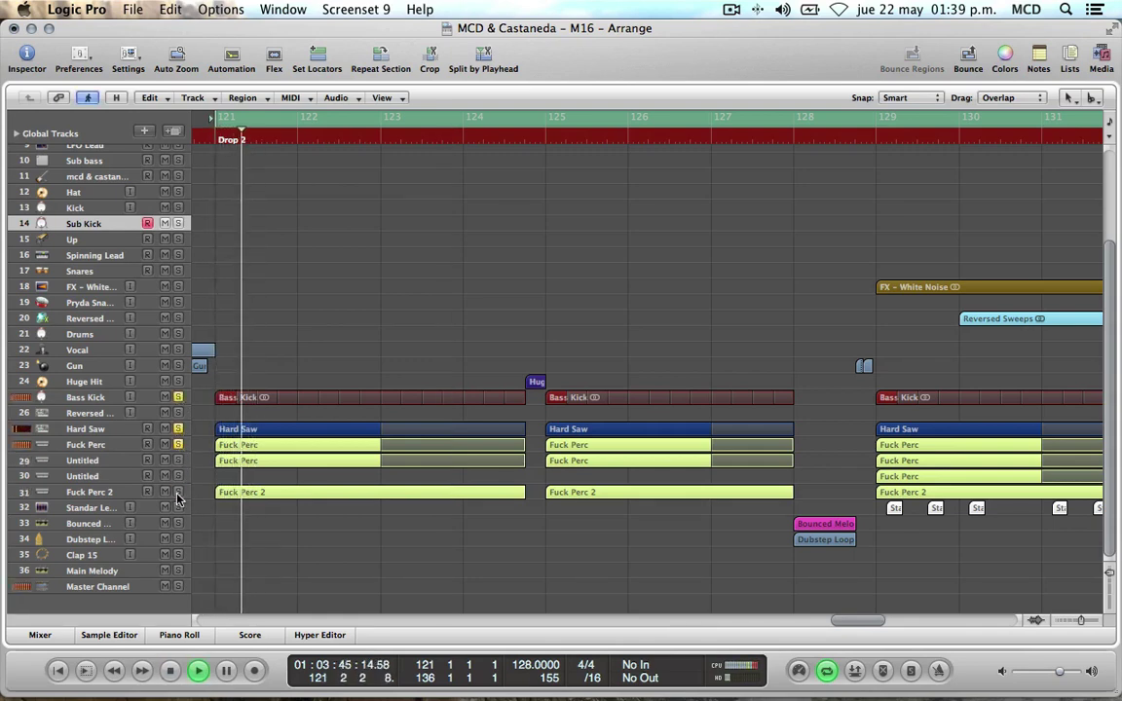
key(space)
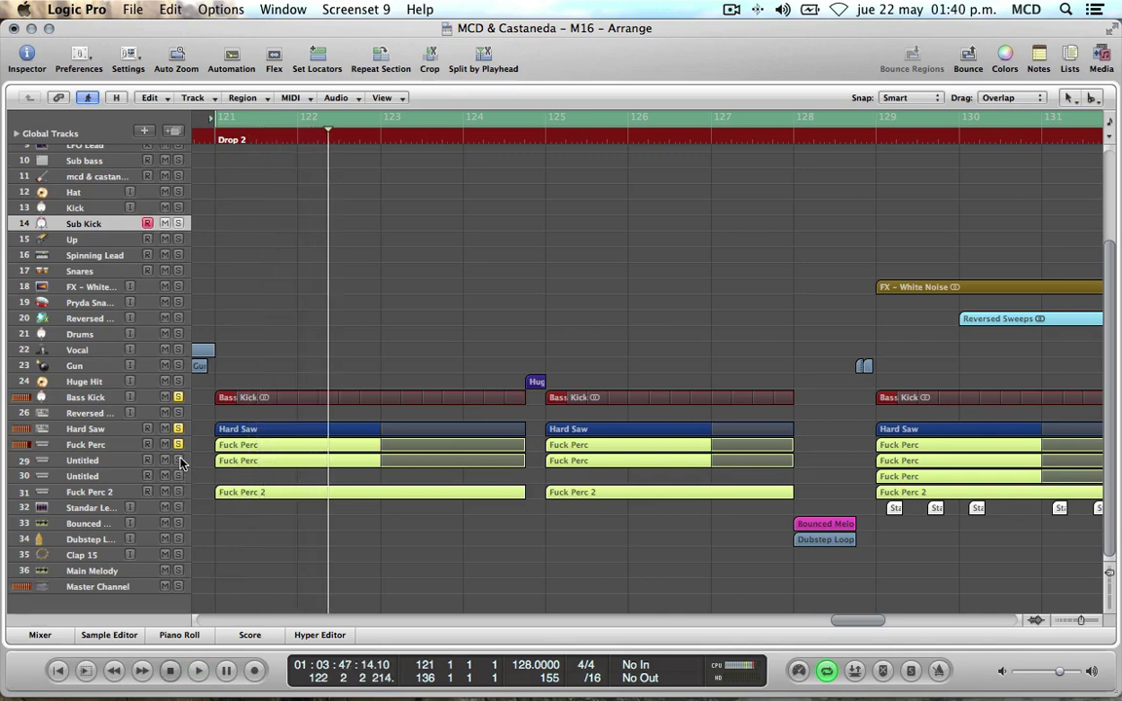
Step: Solo only track 29 (Untitled), play it from bar 121 and view its region's notes in the Piano Roll
alt+click(178, 444)
click(178, 444)
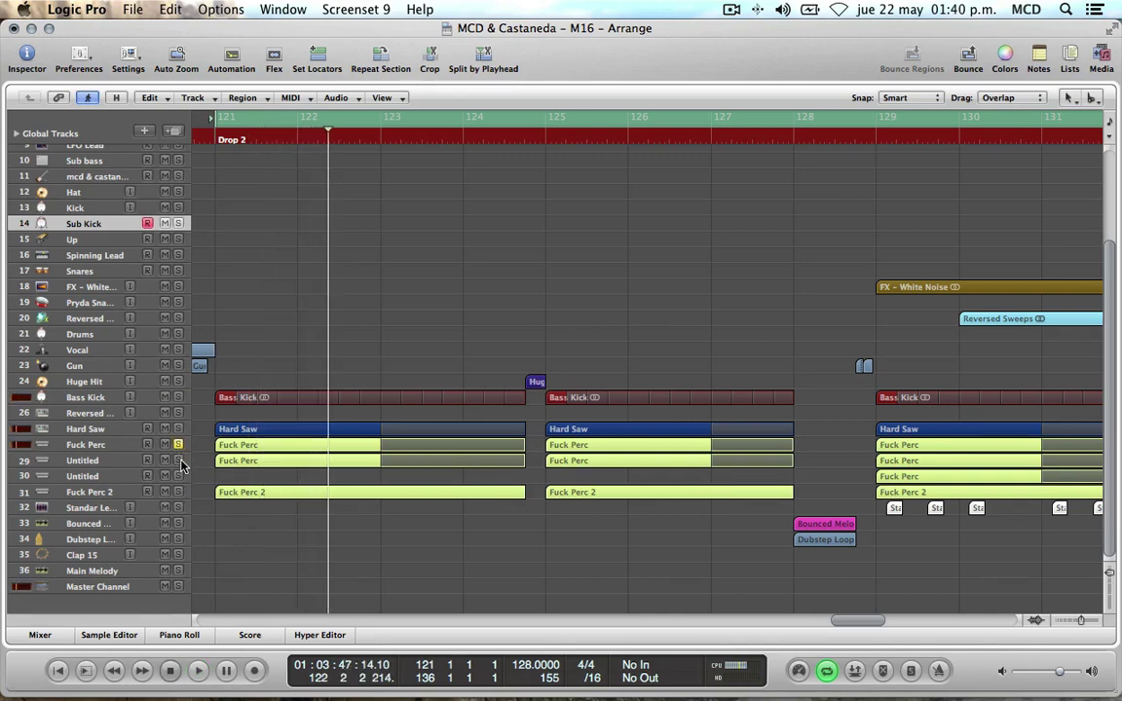
key(space)
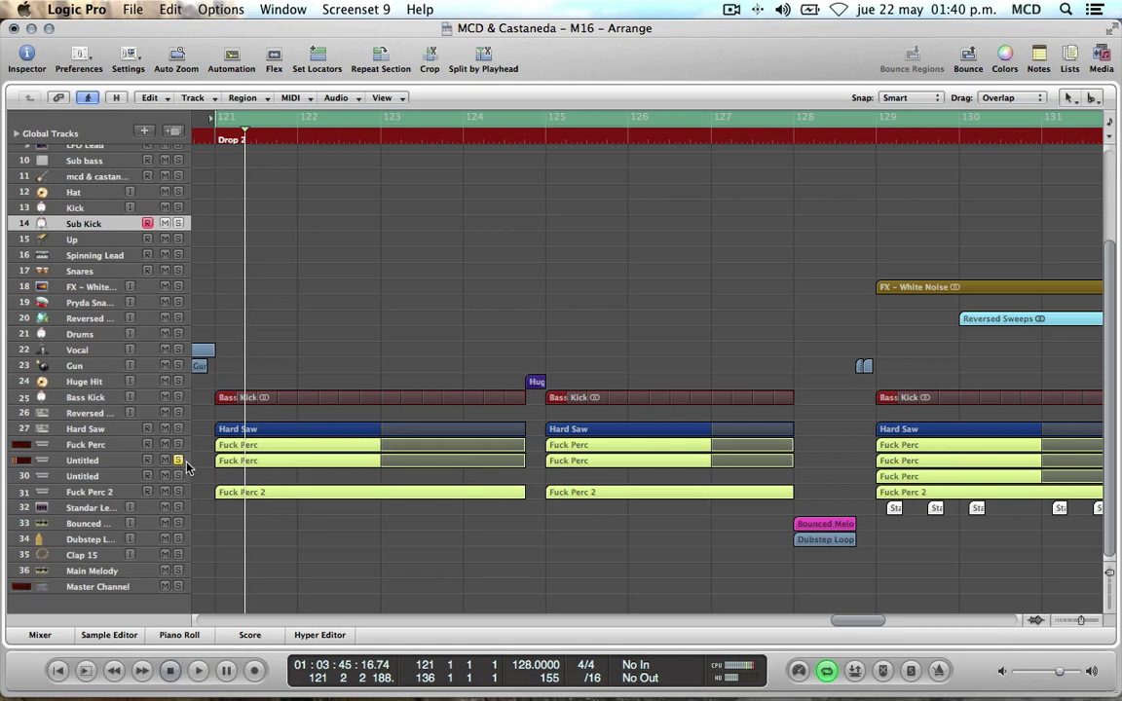
click(178, 460)
click(146, 463)
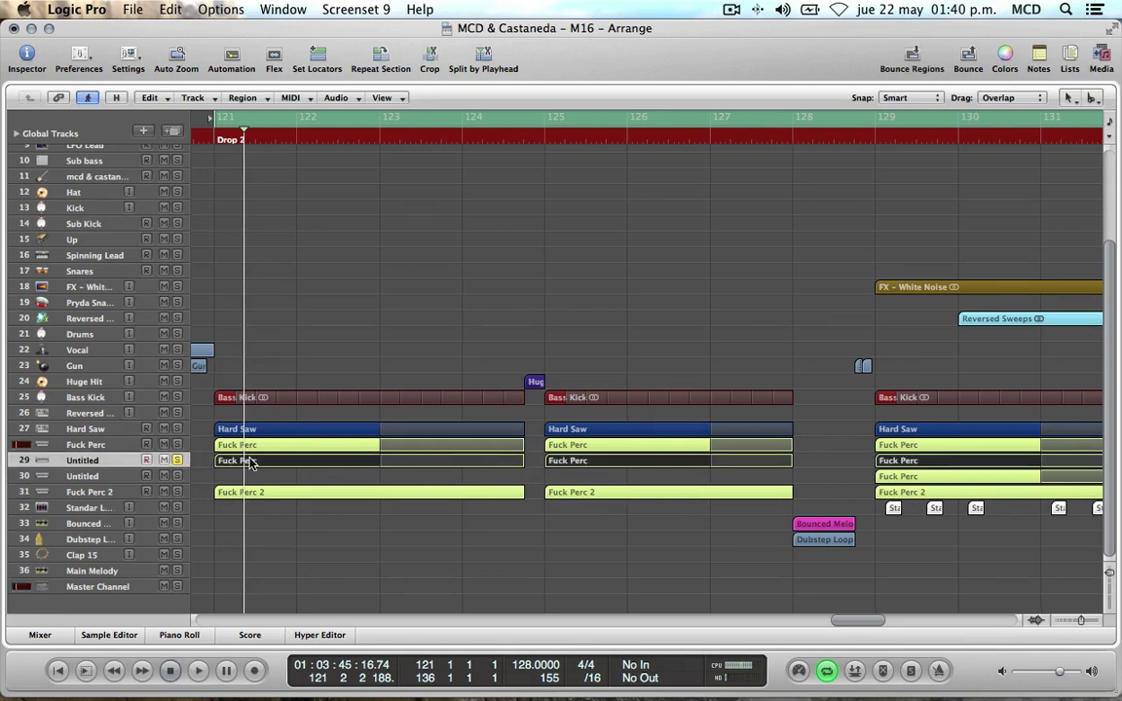
double_click(251, 464)
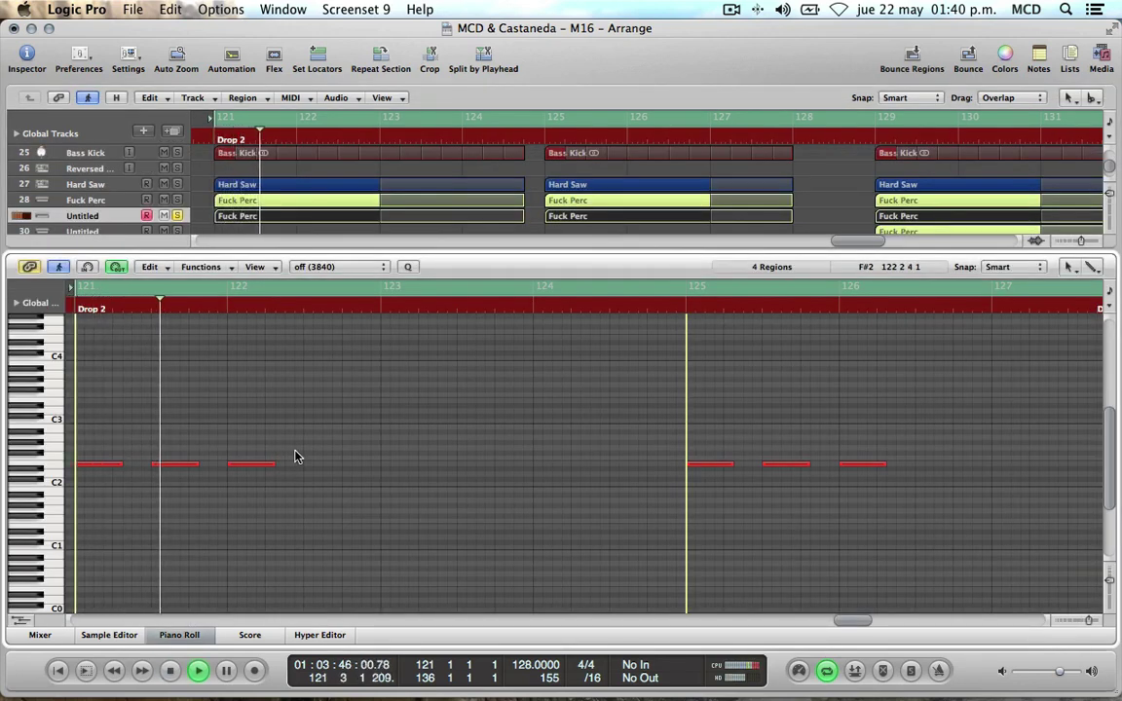
key(p)
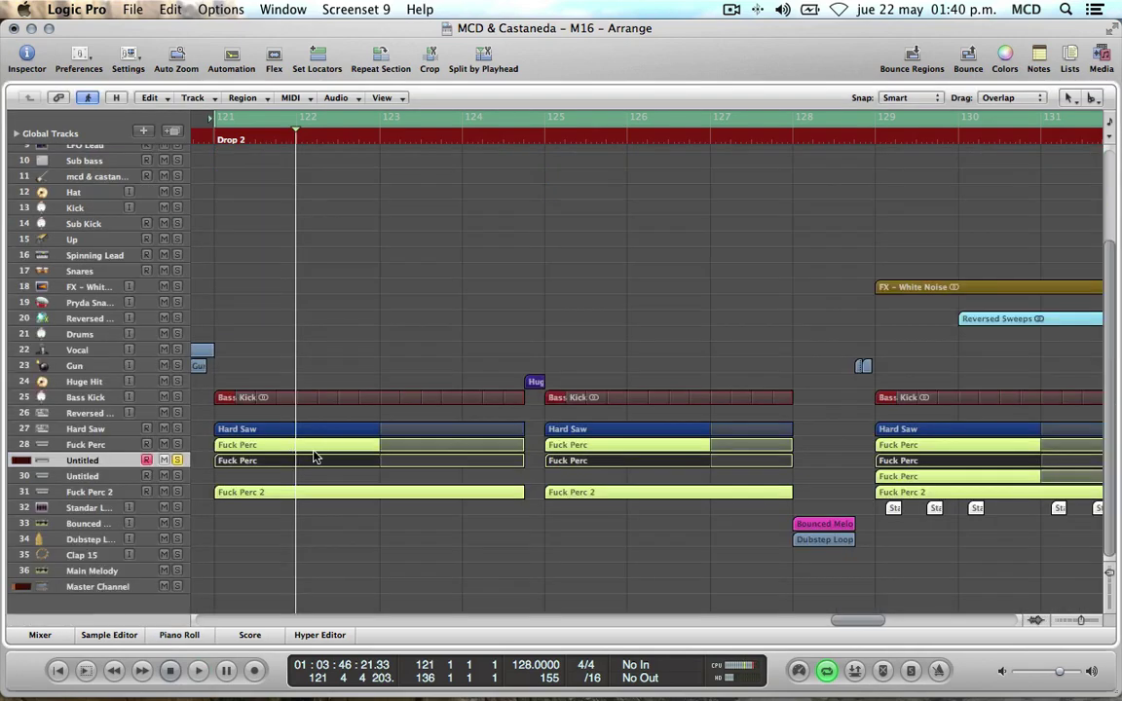
Step: Show the Sylenth1 instrument of track 29 while playing it soloed, and close the plug-in window
key(i)
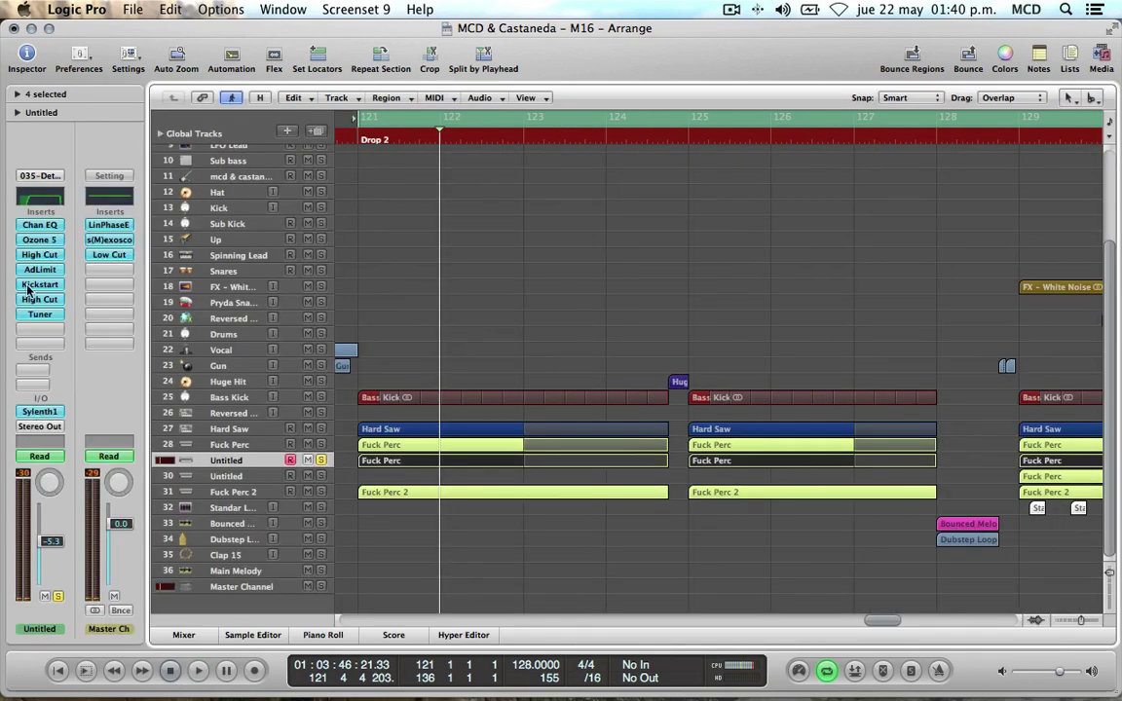
click(48, 412)
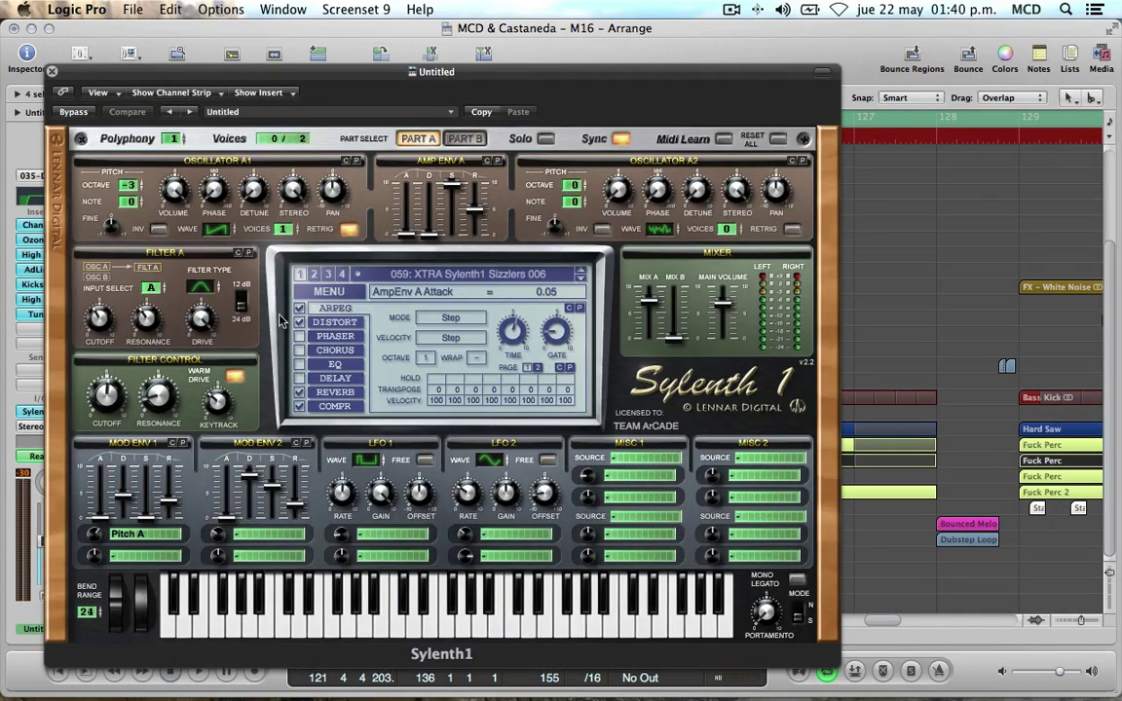
key(space)
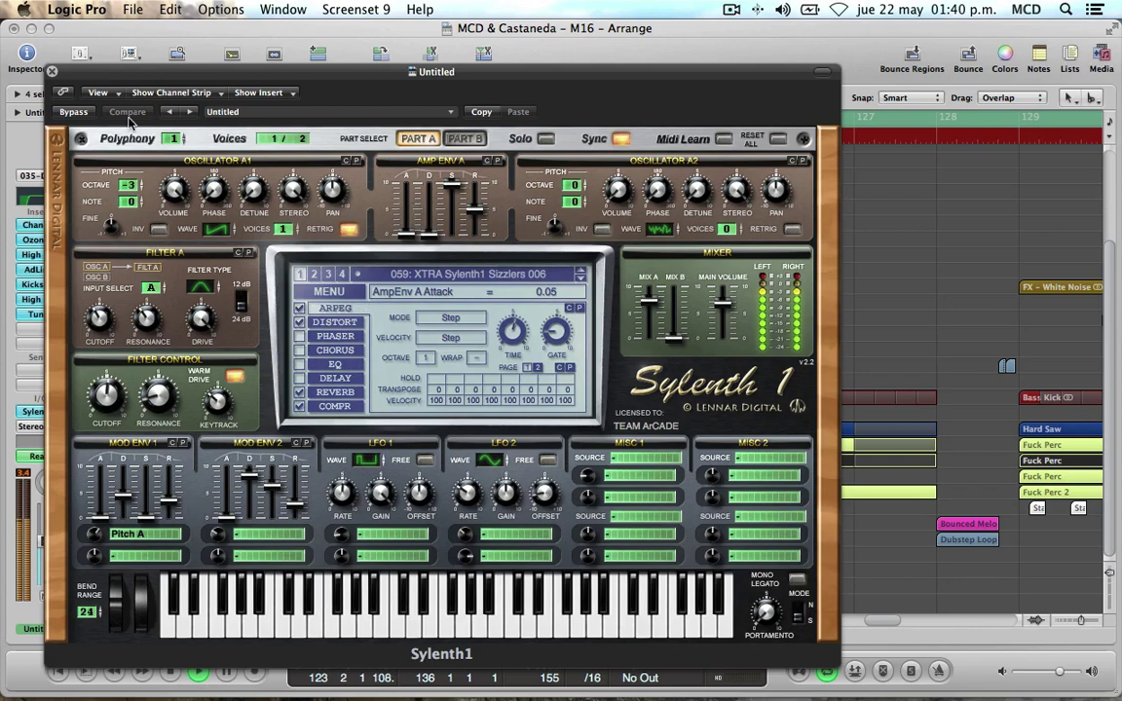
click(53, 73)
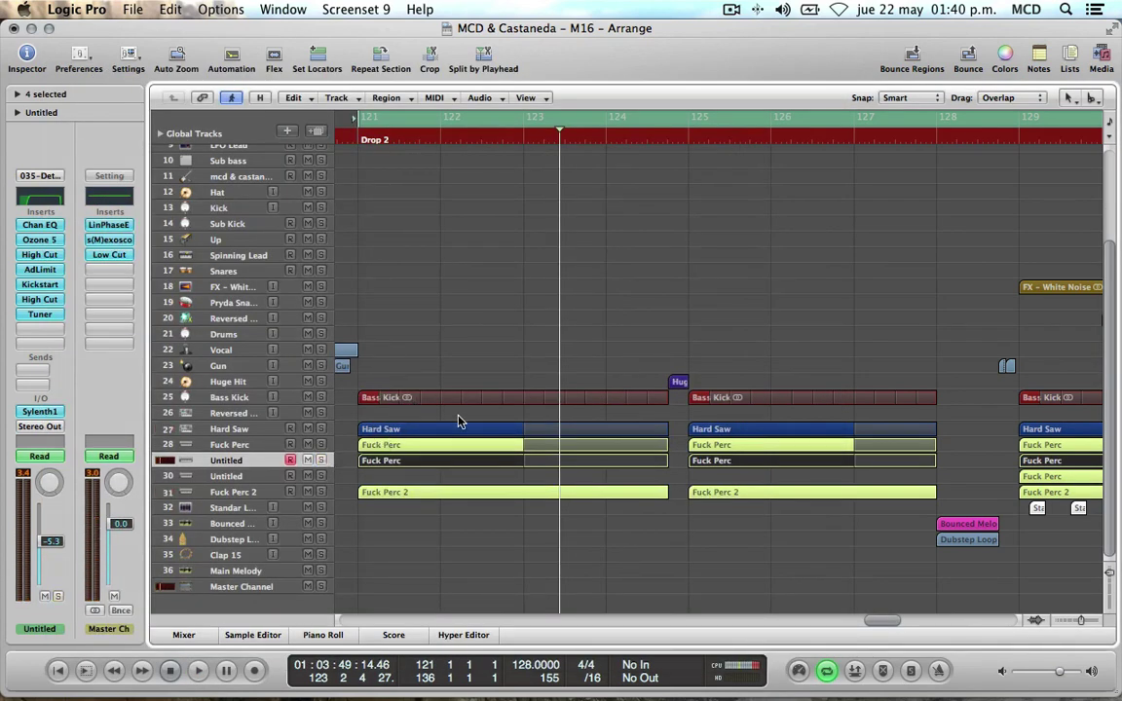
Step: Play the full mix without solos from bar 121 into bar 129, with the cycle off and the Inspector hidden
key(space)
click(493, 350)
scroll(493, 354, right, 2)
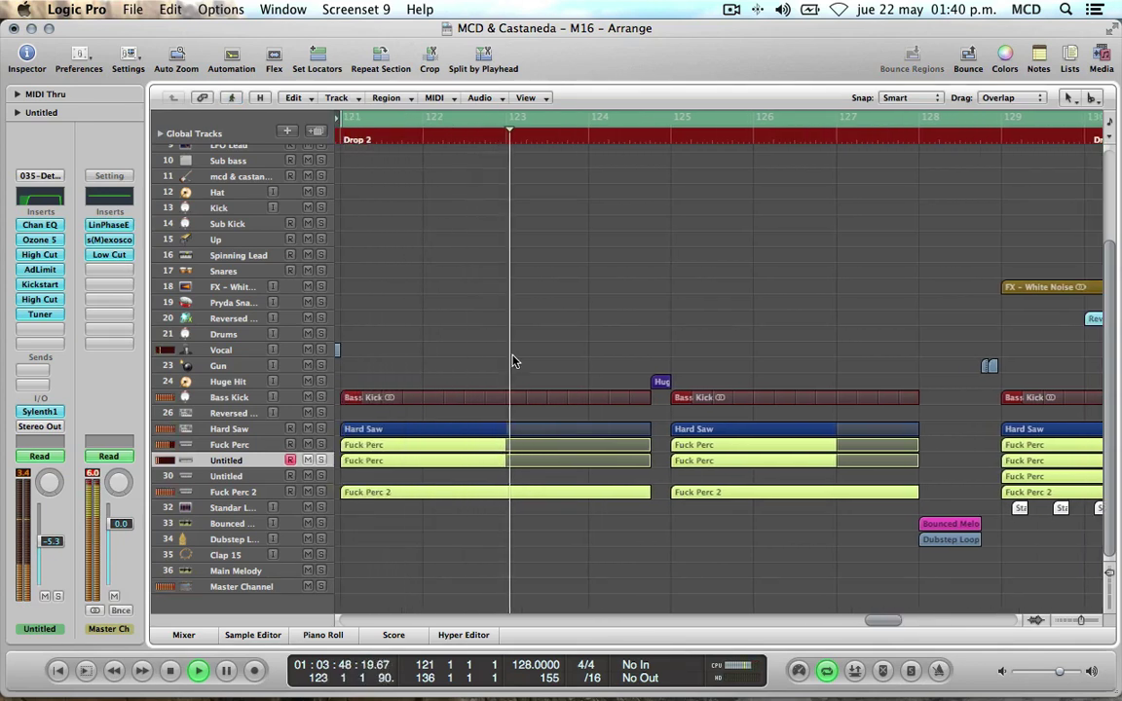
scroll(513, 360, right, 2)
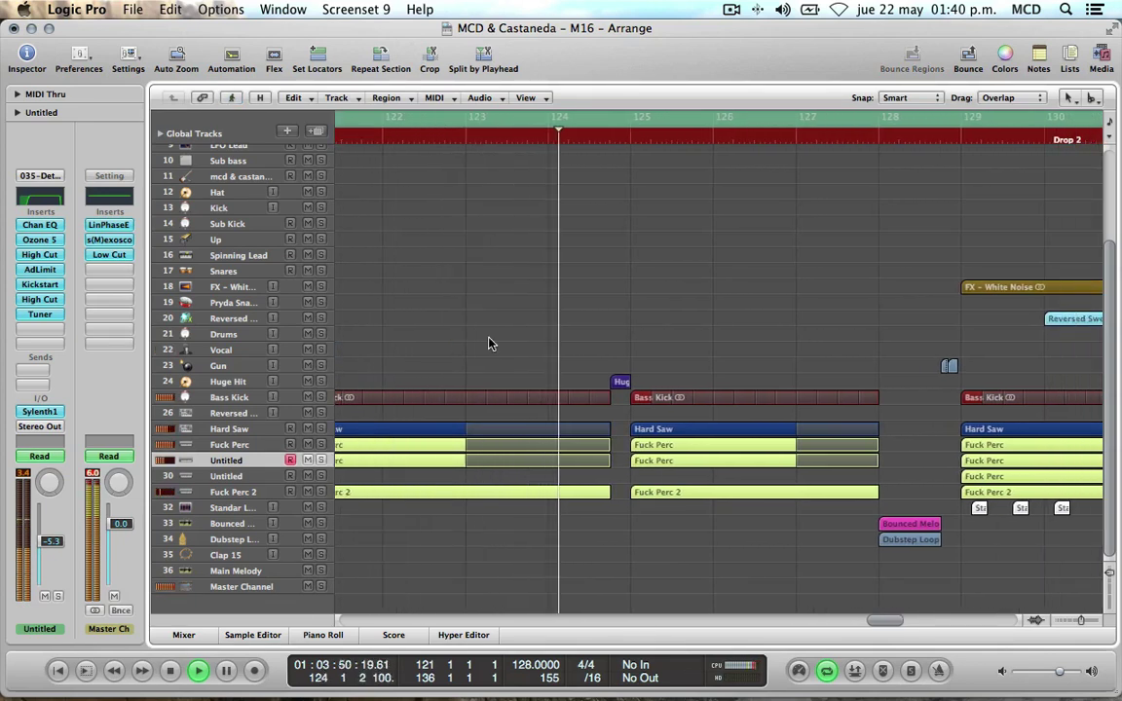
scroll(487, 343, right, 2)
scroll(465, 347, right, 2)
scroll(465, 348, right, 3)
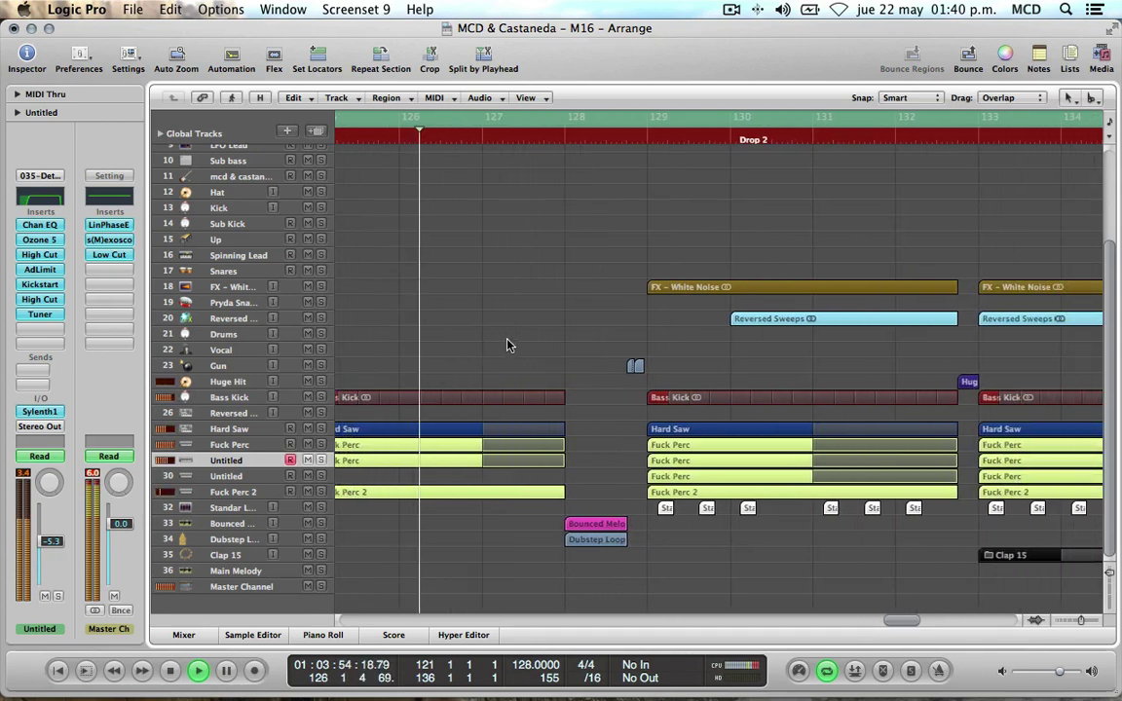
key(i)
scroll(506, 341, right, 2)
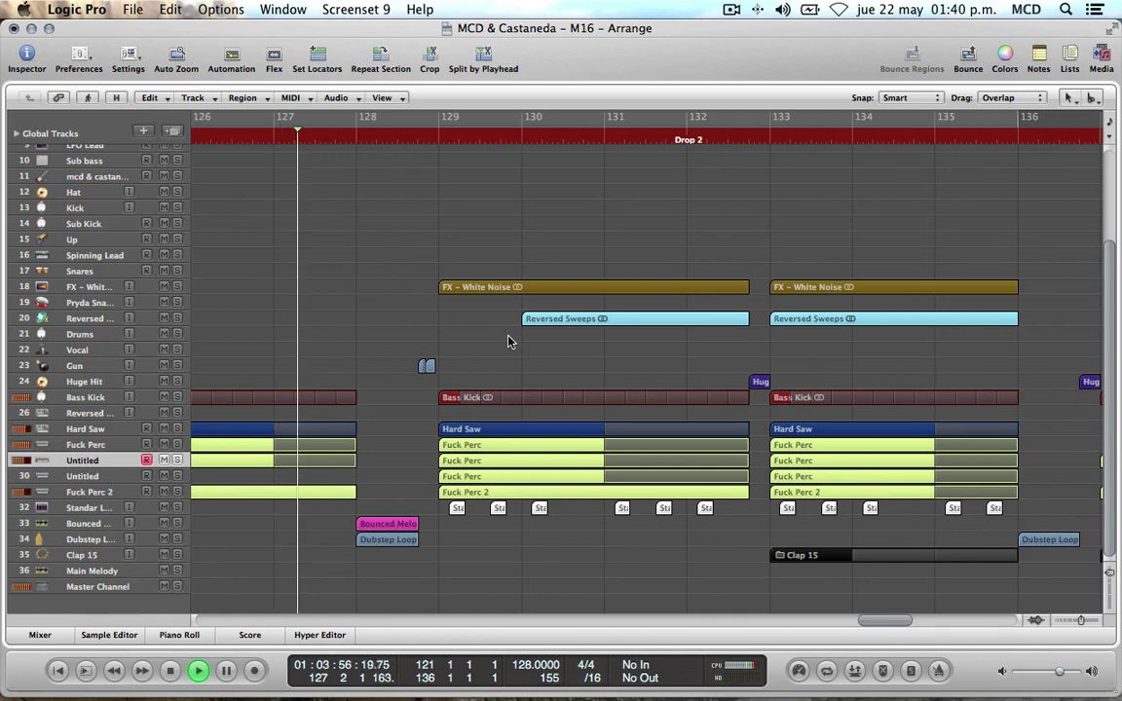
scroll(509, 343, right, 2)
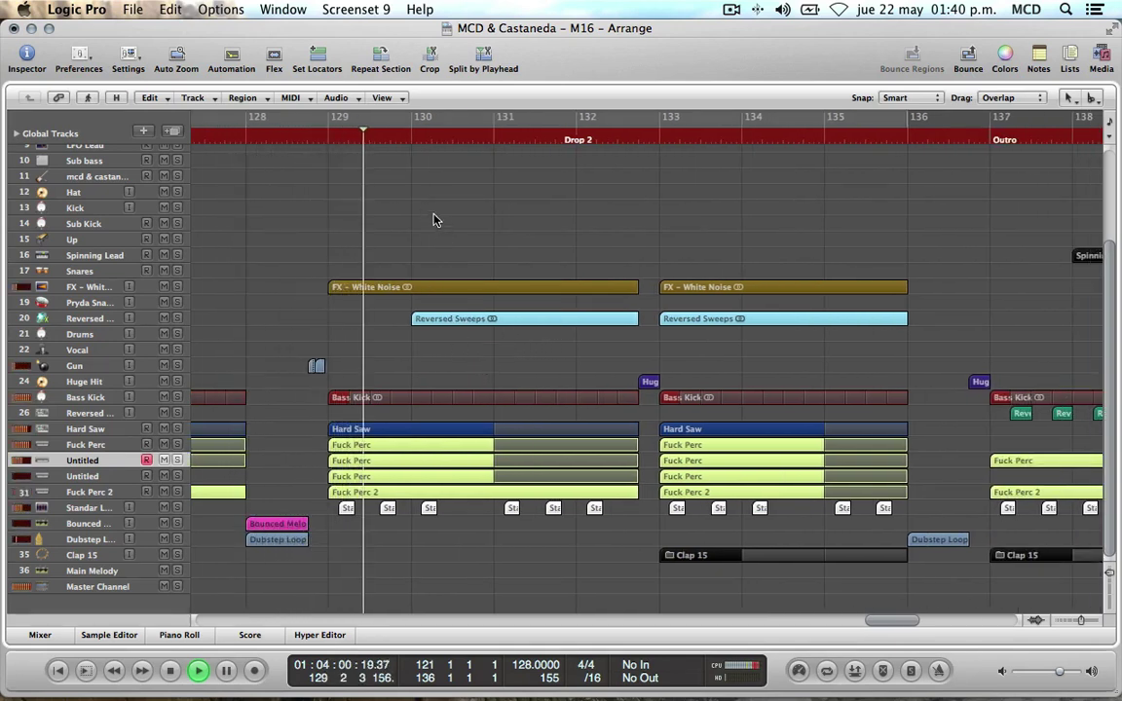
Step: Set the cycle range to bars 129 to 133, solo track 30 (Untitled) and view its region's notes in the Piano Roll
drag(331, 117, 660, 120)
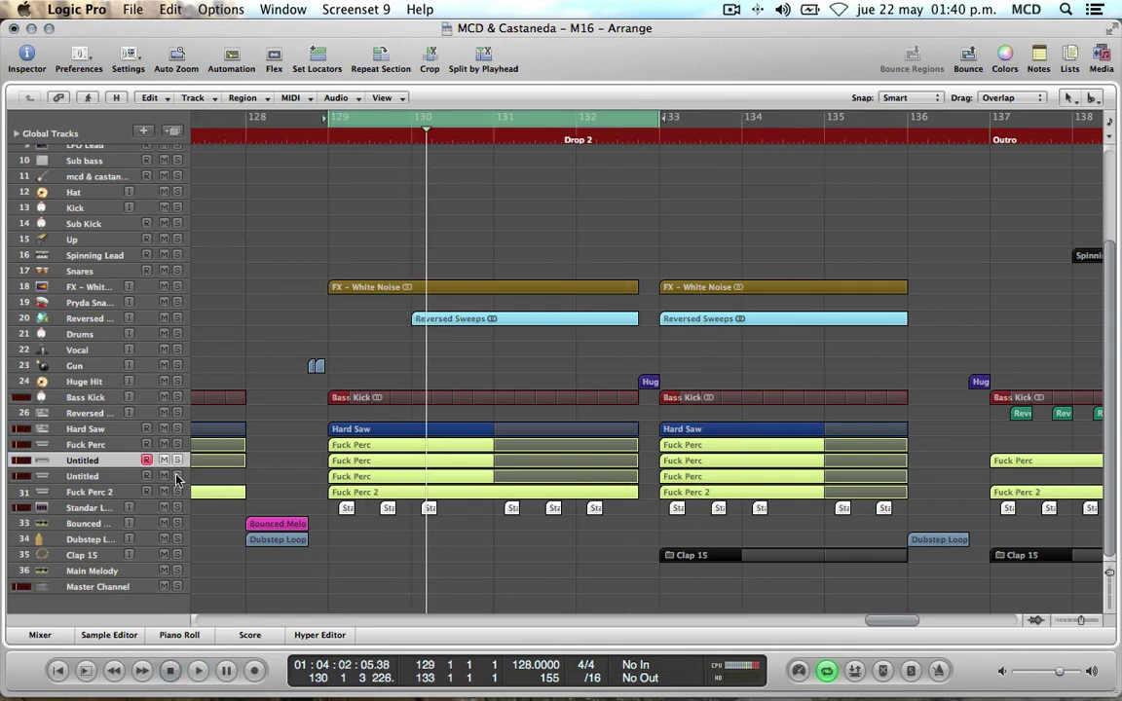
key(space)
click(117, 477)
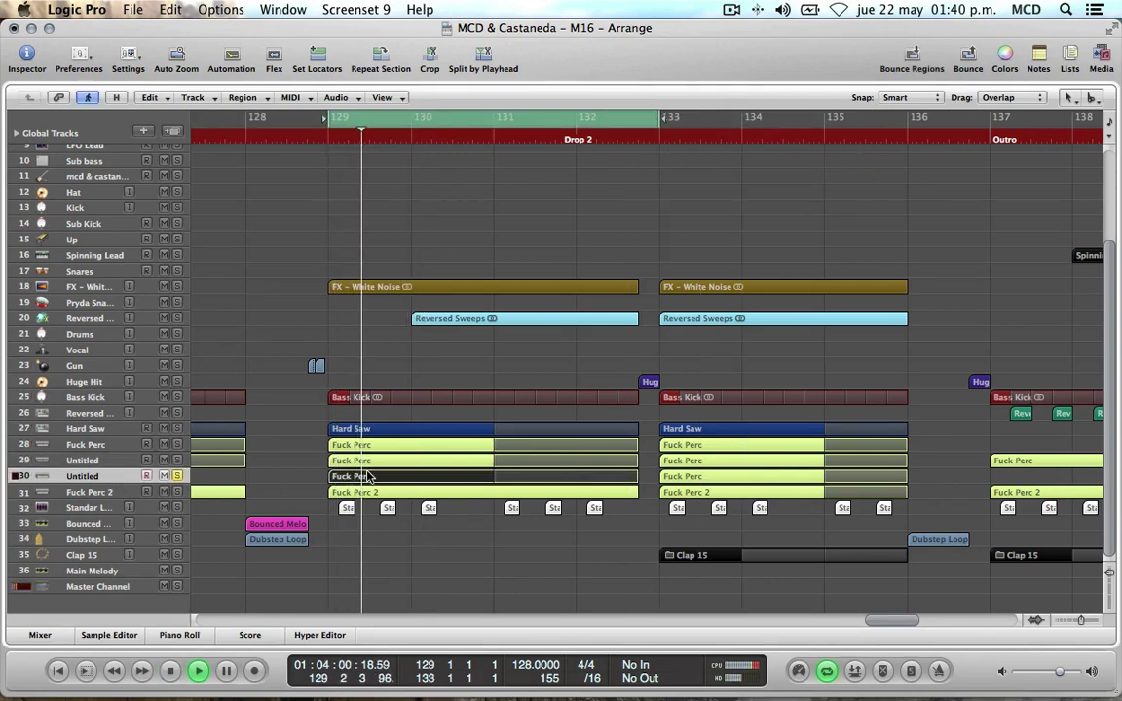
double_click(346, 476)
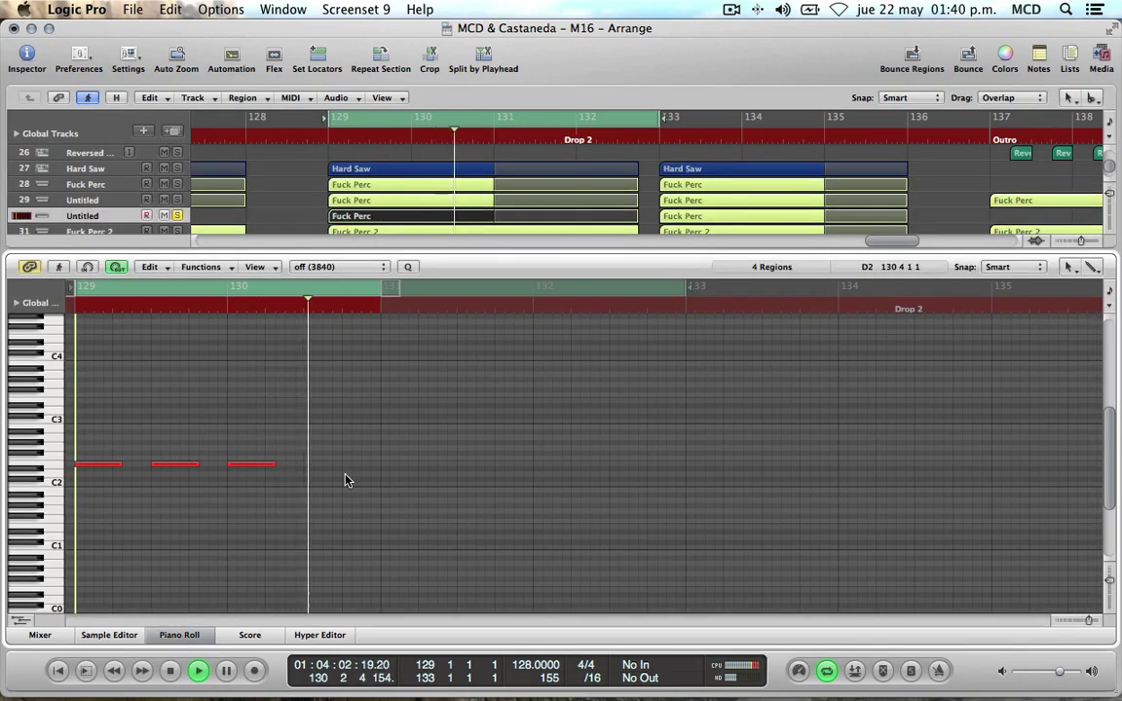
key(p)
Step: Show the Sylenth1 instrument on track 30 through the Inspector and close the plug-in window
key(i)
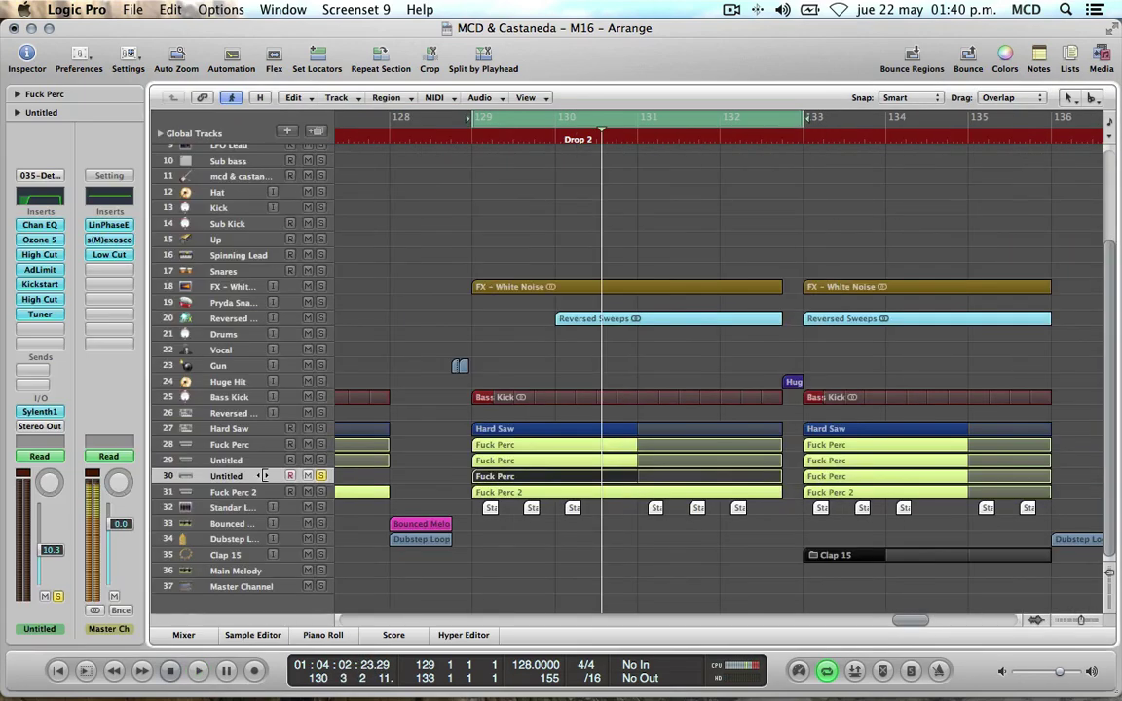
click(39, 411)
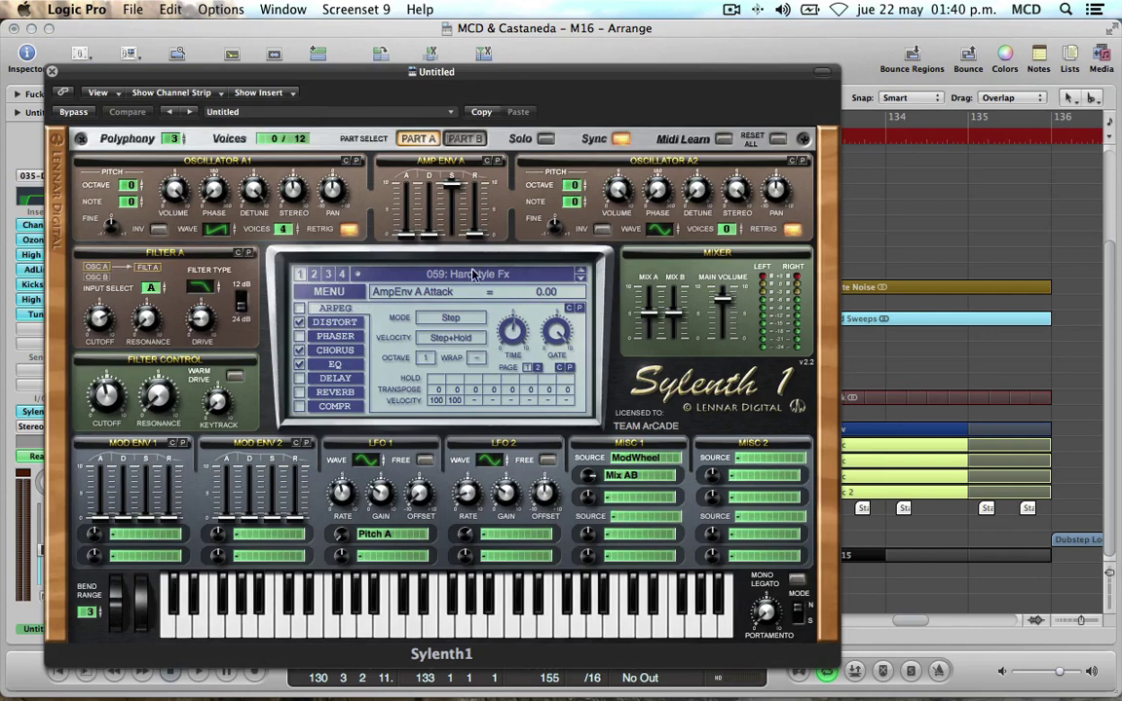
click(53, 72)
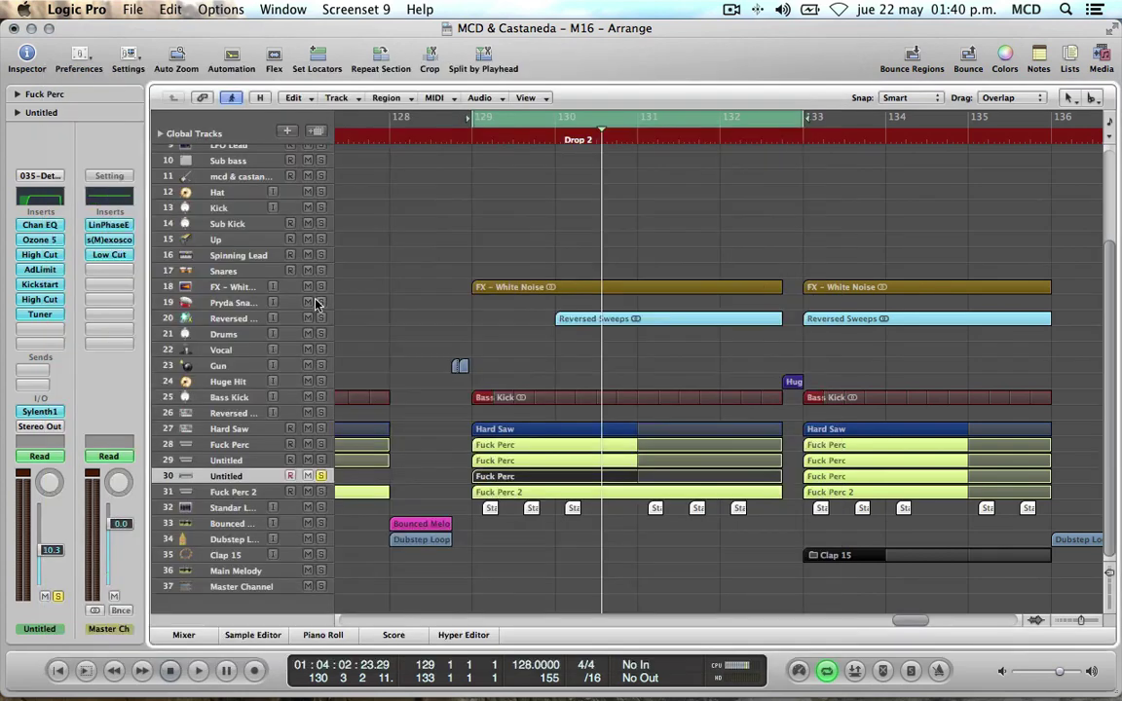
Step: Play bars 129 to 133 while adding solos for track 29, Fuck Perc, Fuck Perc 2, track 32 and Bass Kick, and clear all solos
click(320, 459)
click(320, 444)
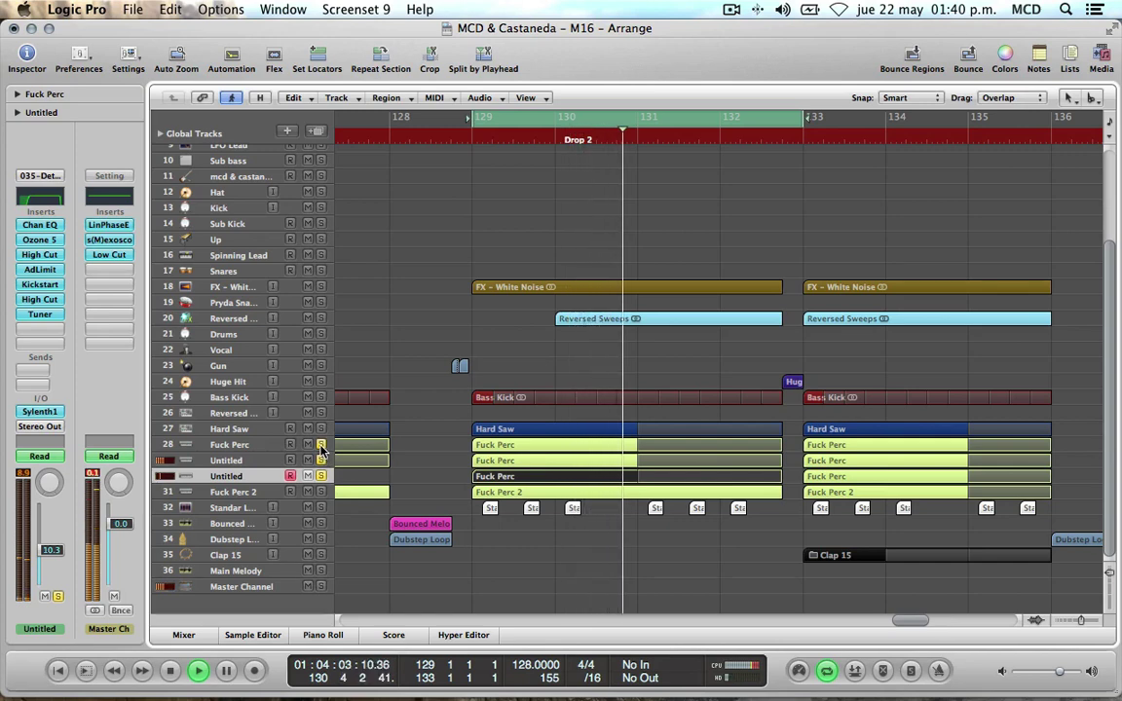
click(320, 492)
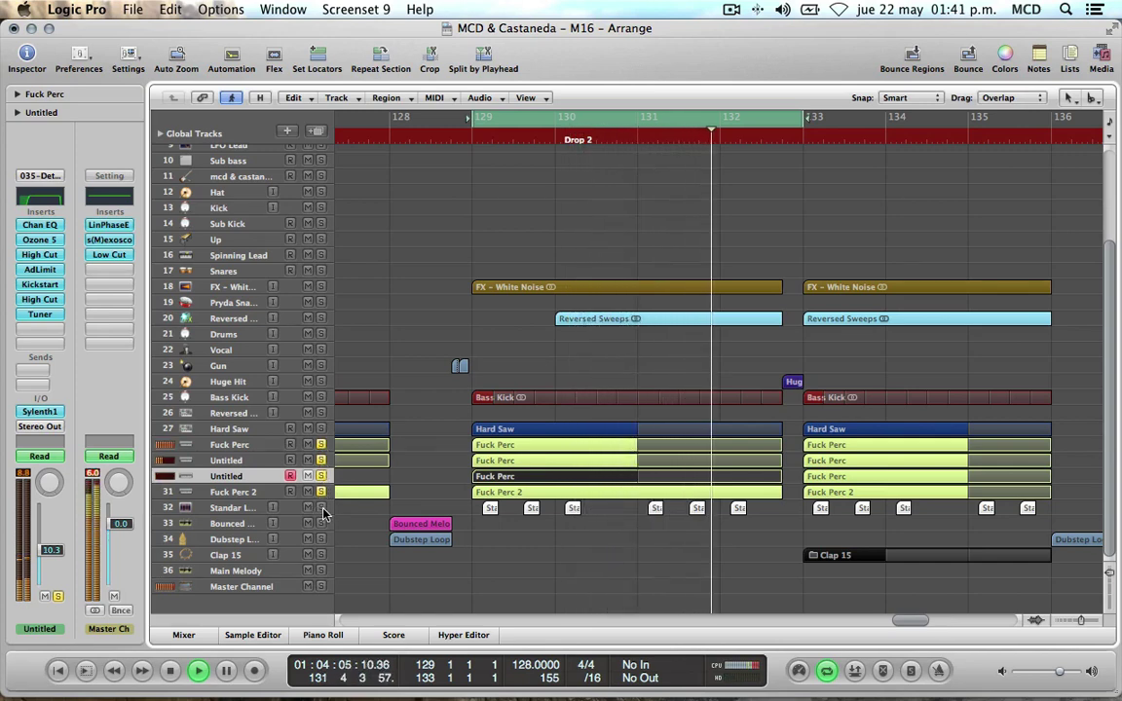
click(320, 398)
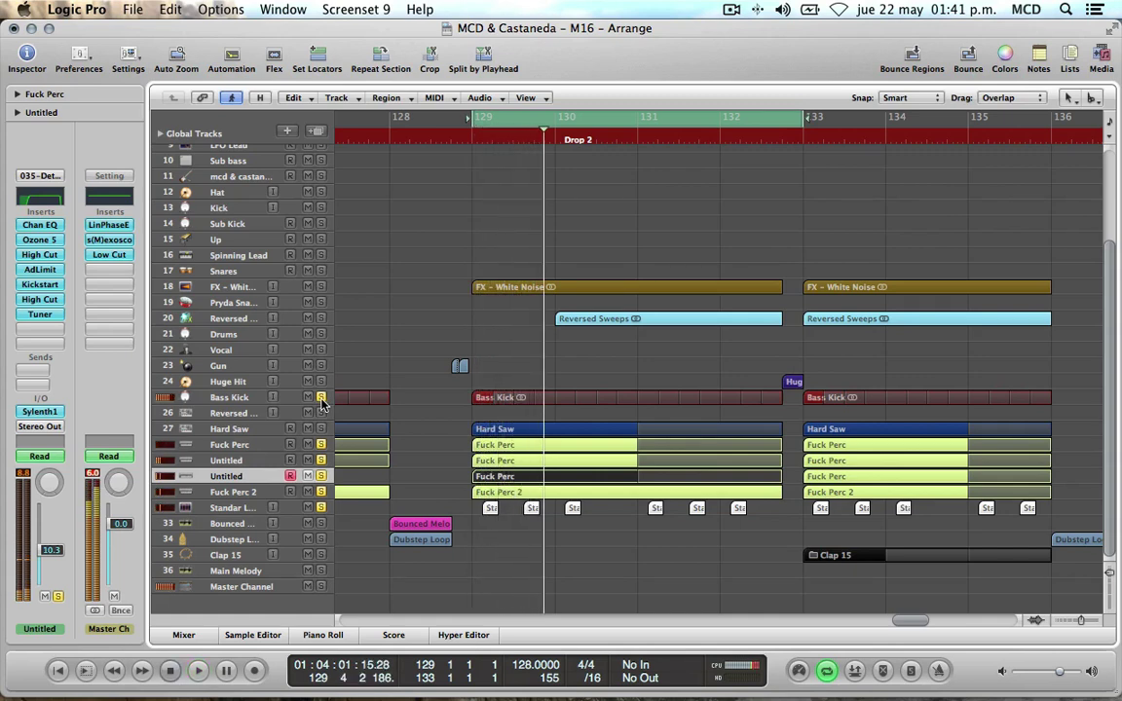
click(321, 428)
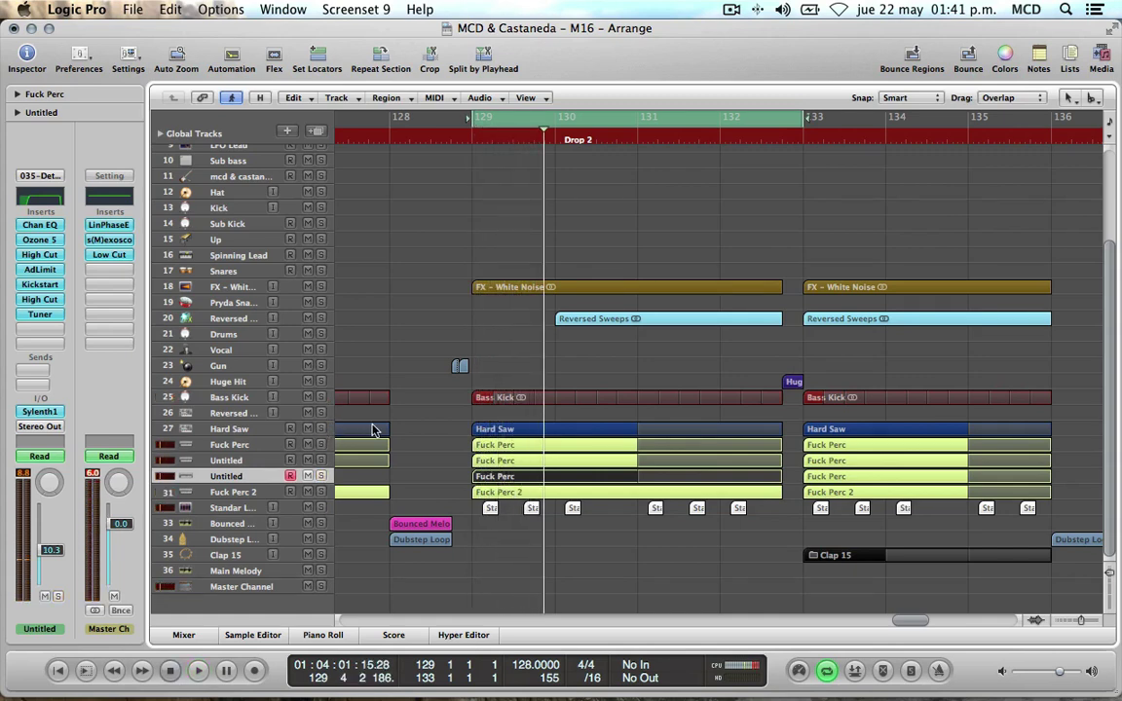
Step: Play the full mix from bar 129 past bar 133, with the cycle off and the Inspector hidden
key(space)
click(647, 419)
scroll(648, 420, right, 2)
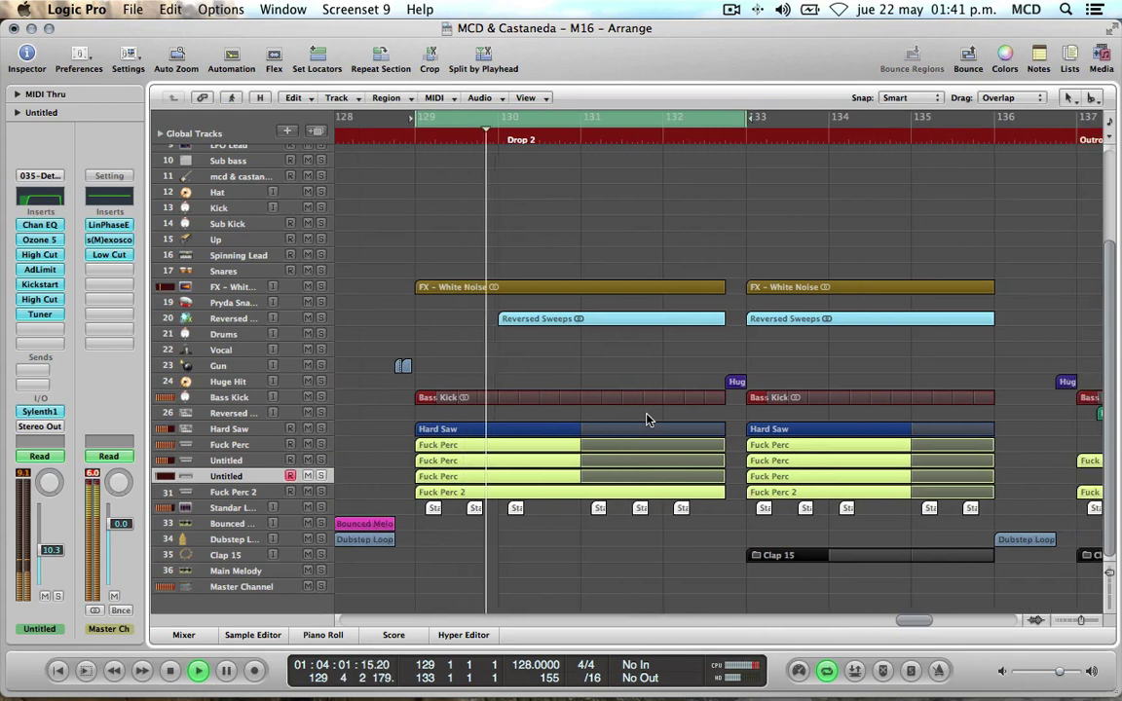
key(i)
scroll(647, 420, right, 1)
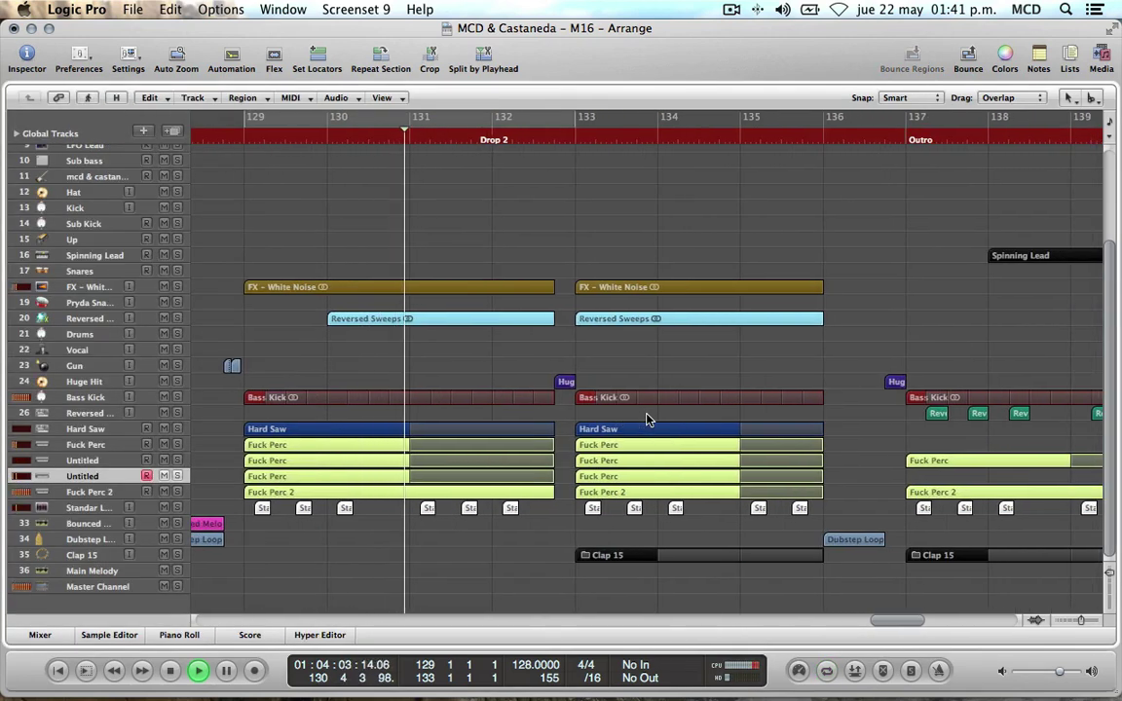
scroll(609, 443, right, 2)
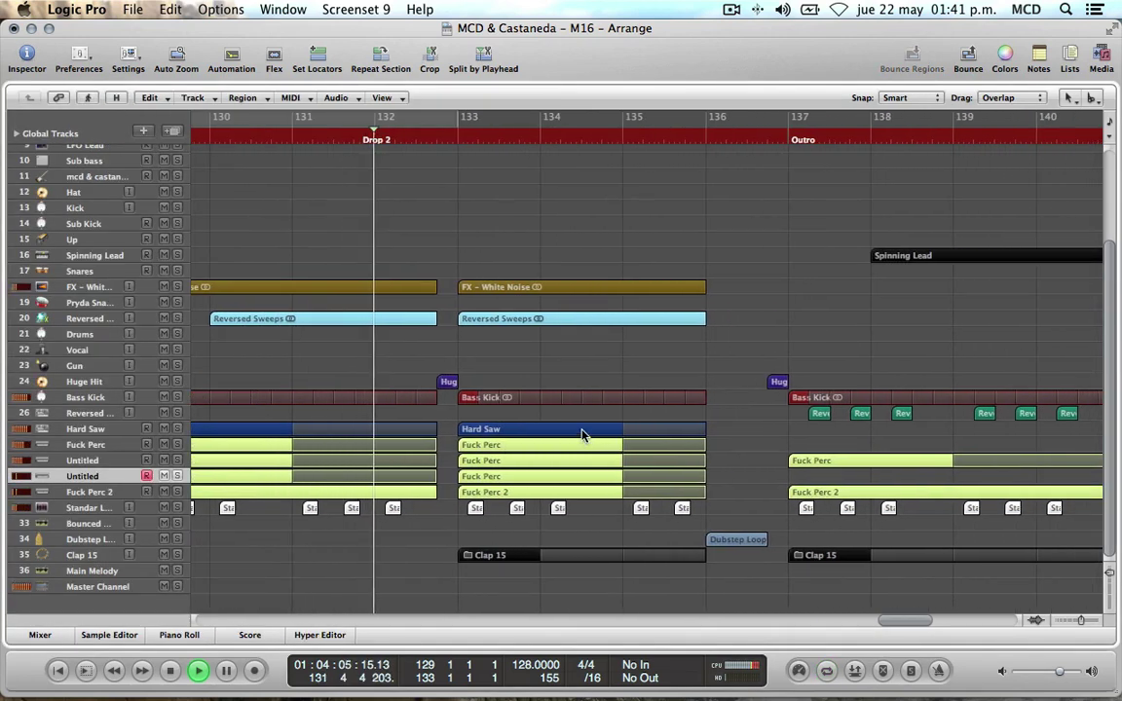
scroll(574, 368, right, 3)
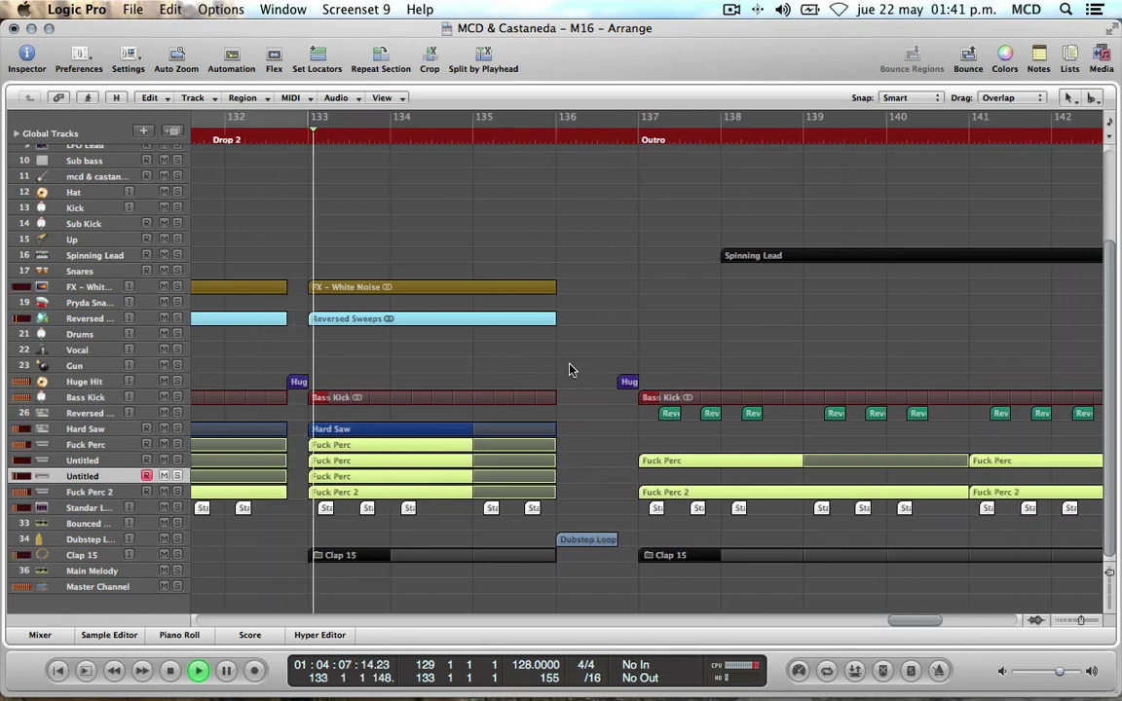
scroll(571, 370, right, 2)
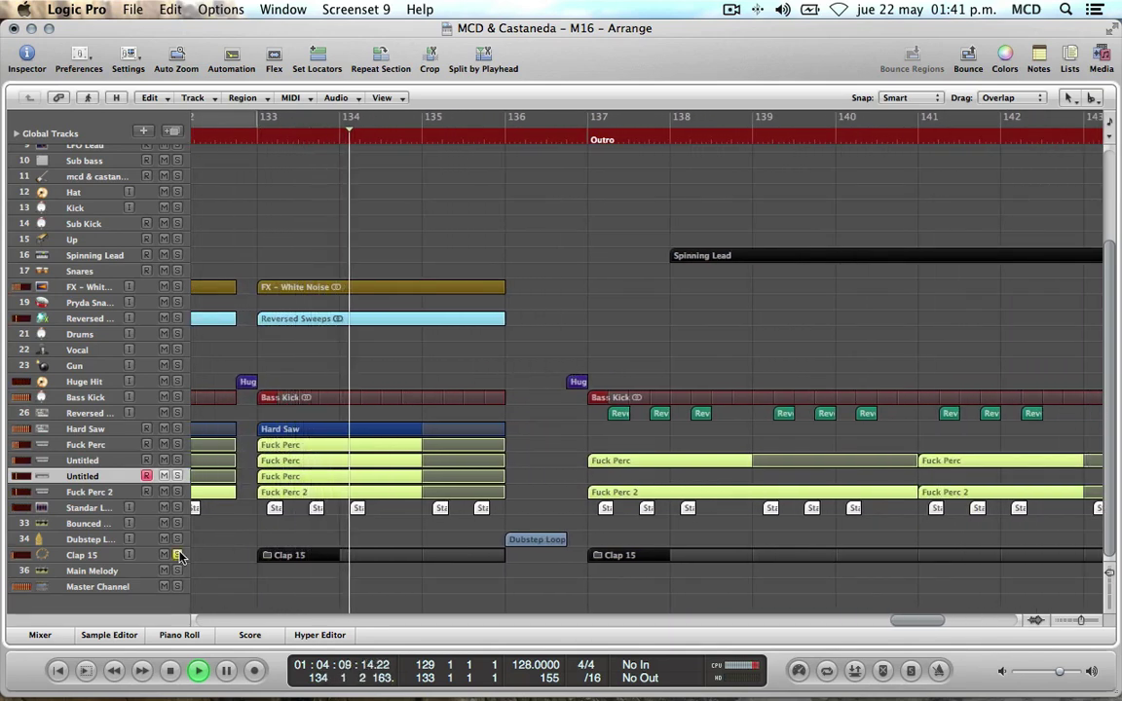
Step: Solo Bass Kick, Reversed Sweeps and FX - White Noise alongside Clap 15 during playback, and clear all solos
click(177, 396)
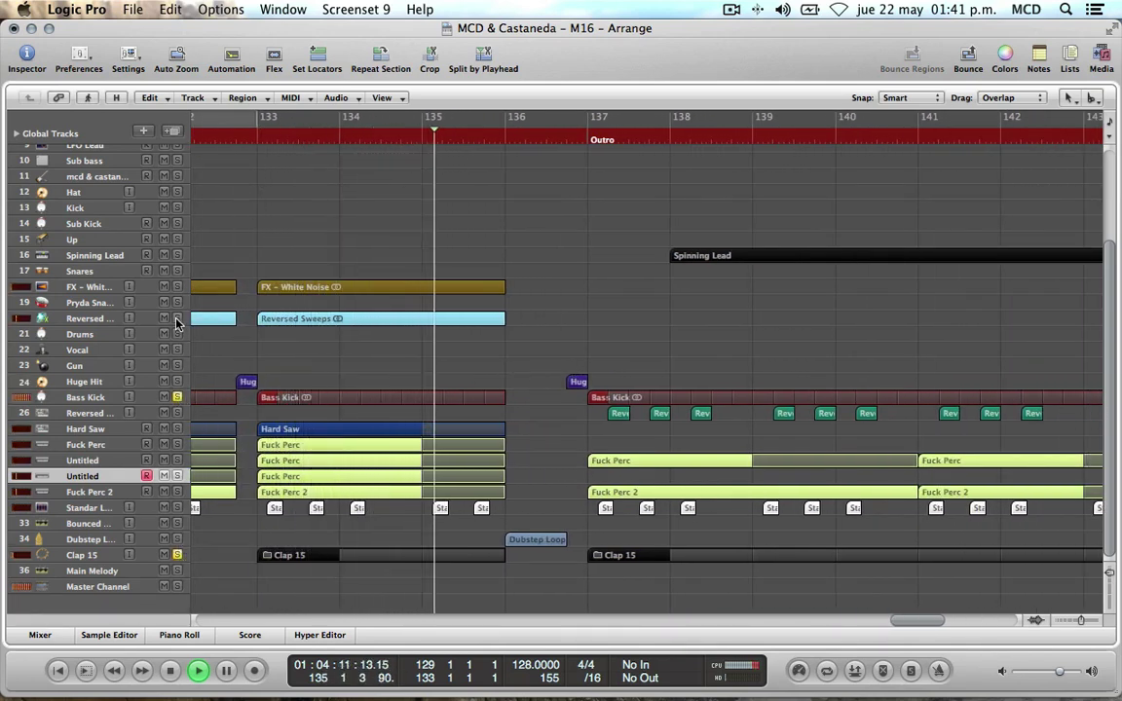
click(177, 318)
click(177, 287)
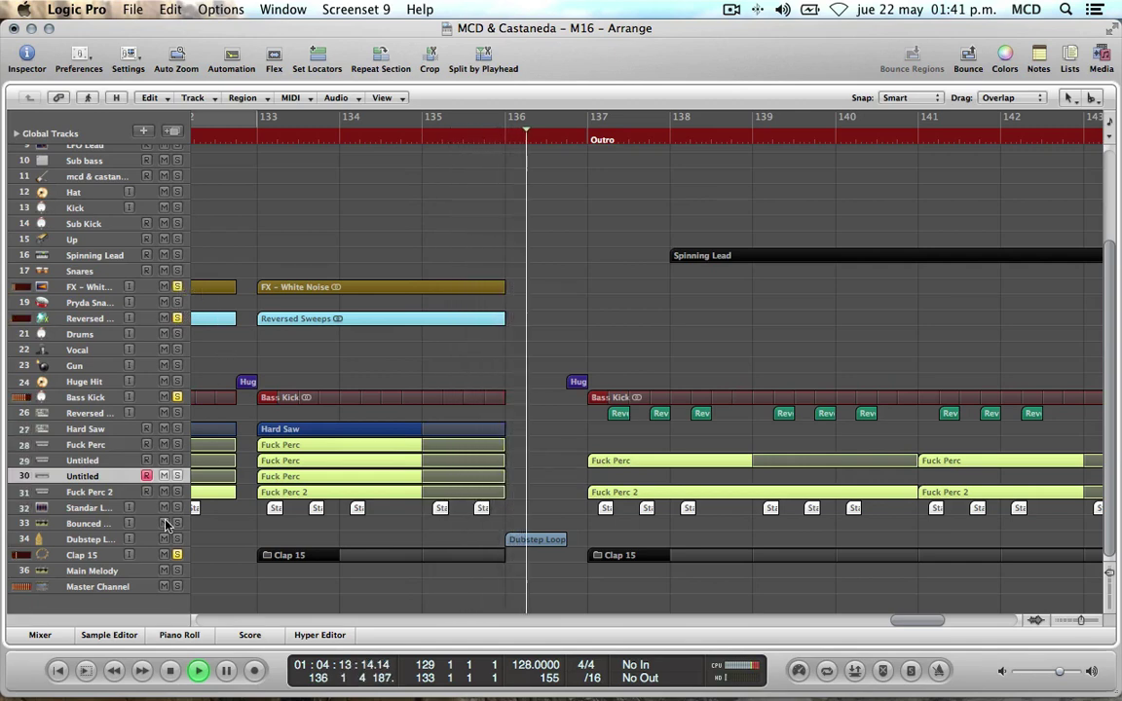
key(space)
double_click(458, 144)
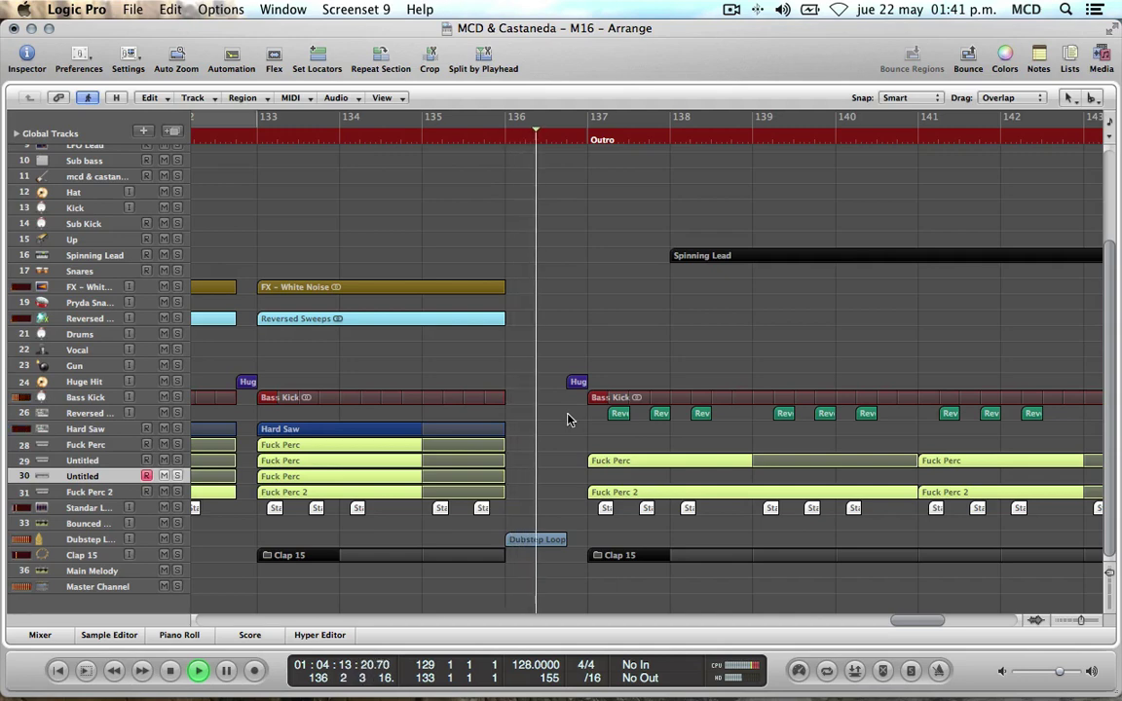
Step: Play the full mix from bar 136 into the Outro section and stop at bar 140
scroll(620, 312, right, 5)
scroll(617, 312, left, 1)
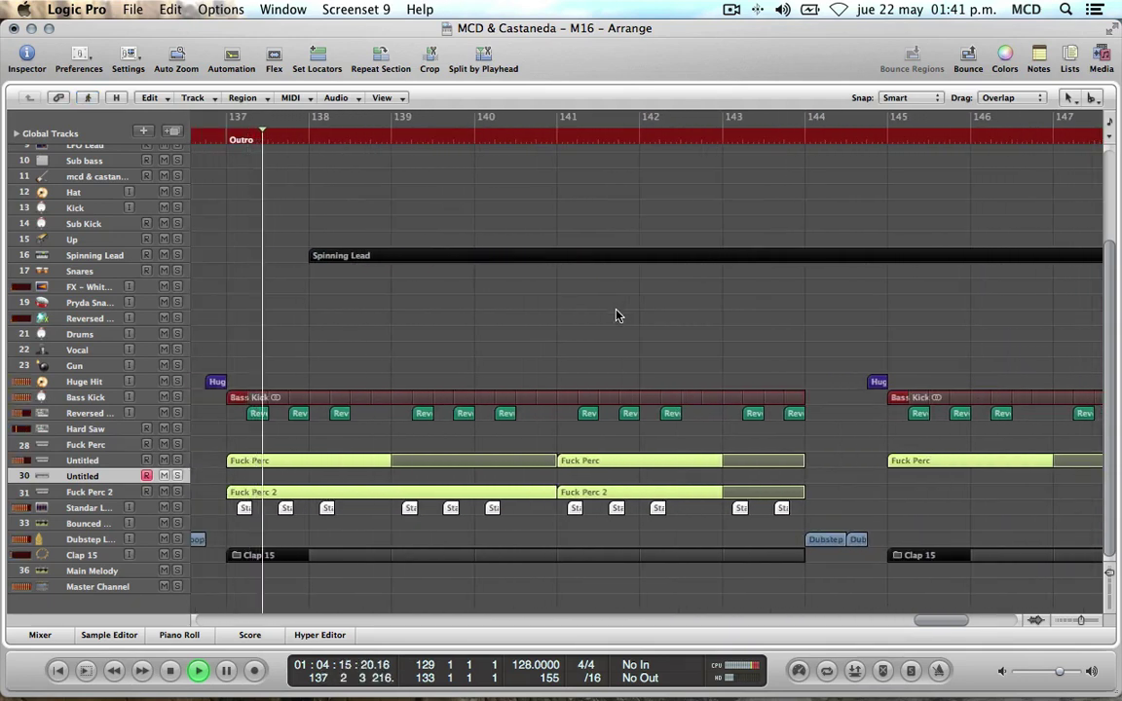
scroll(613, 390, down, 4)
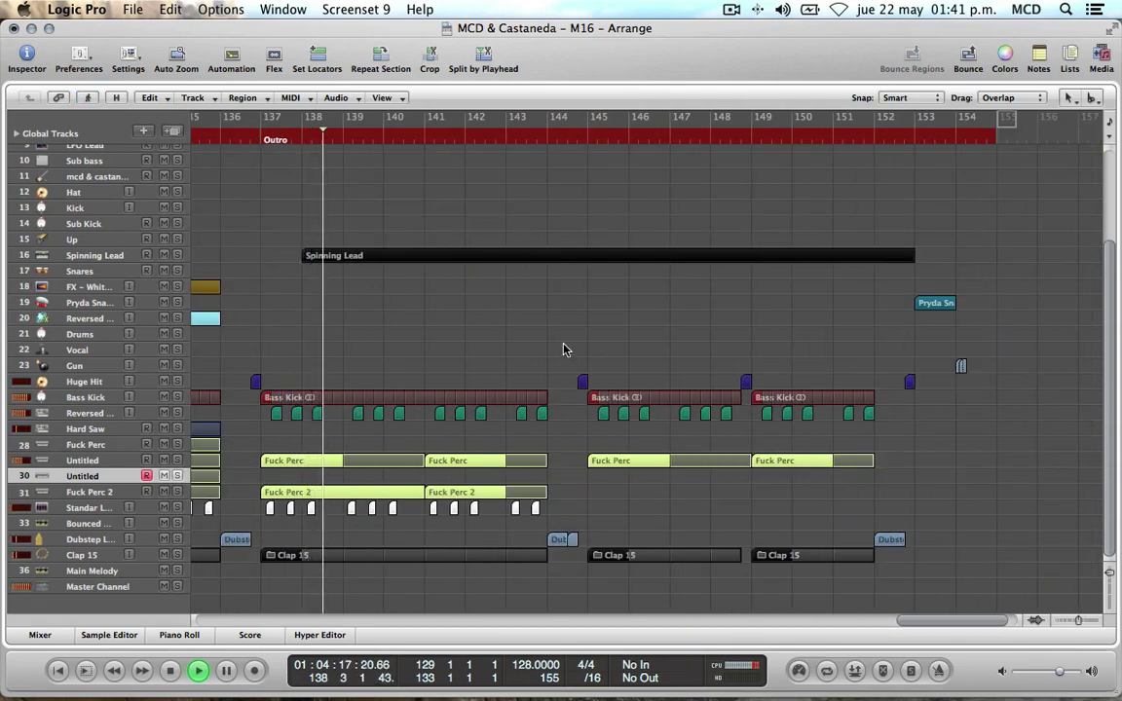
key(z)
key(ctrl+Right)
key(ctrl+Right)
key(ctrl+Right)
key(ctrl+Right)
key(ctrl+Right)
key(ctrl+Right)
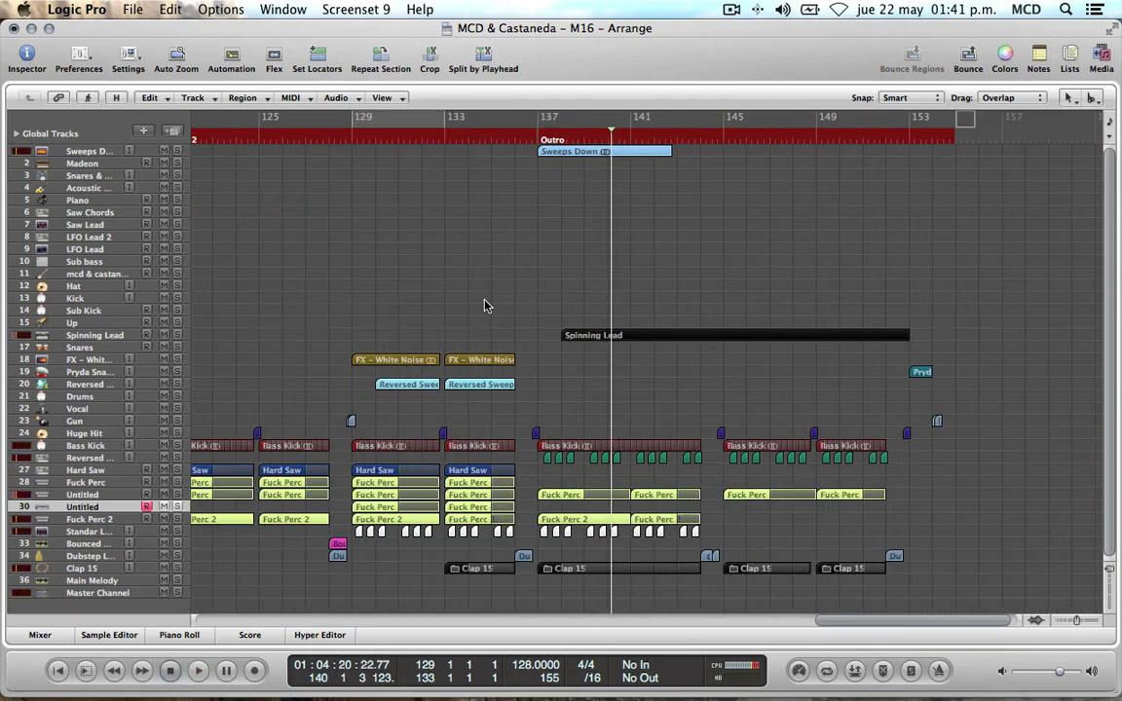
Step: Show the whole arrangement and set the cycle range to bars 1 to 155
key(z)
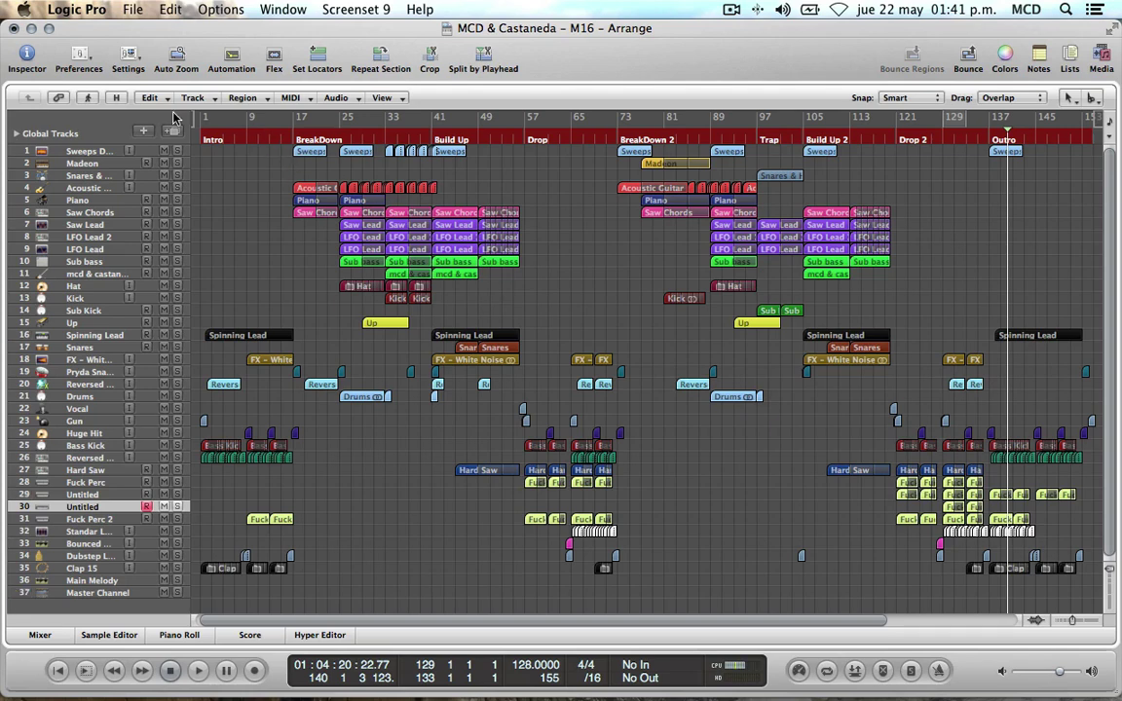
drag(200, 119, 1104, 161)
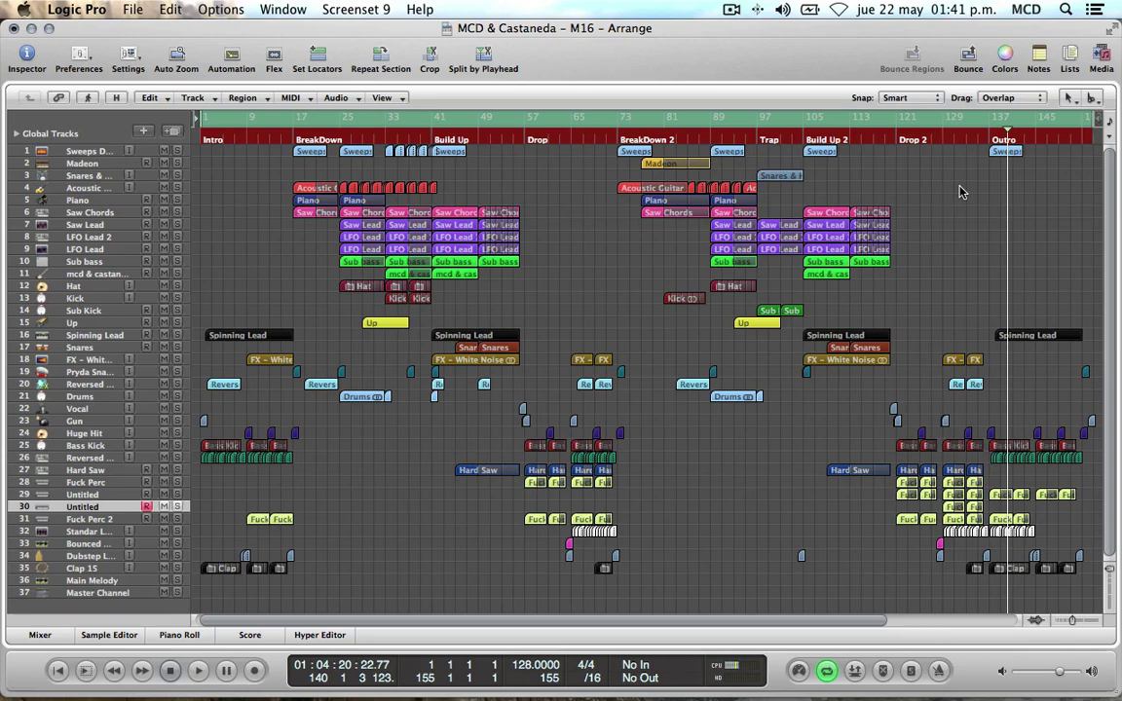
key(x)
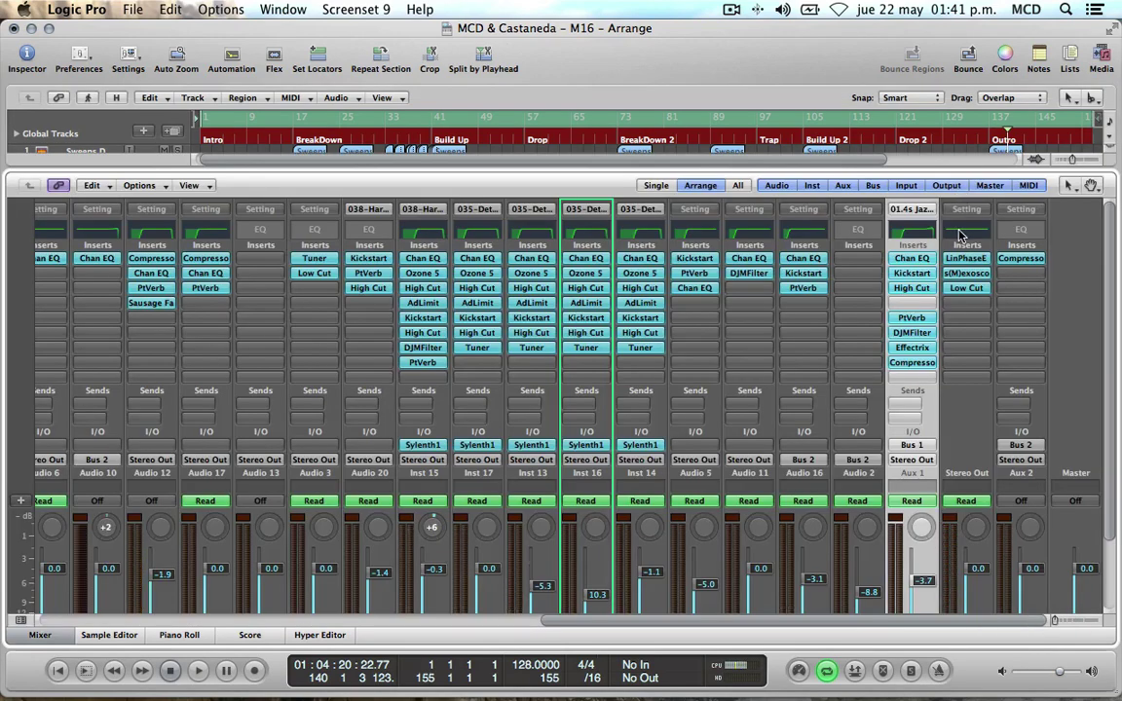
scroll(977, 330, down, 3)
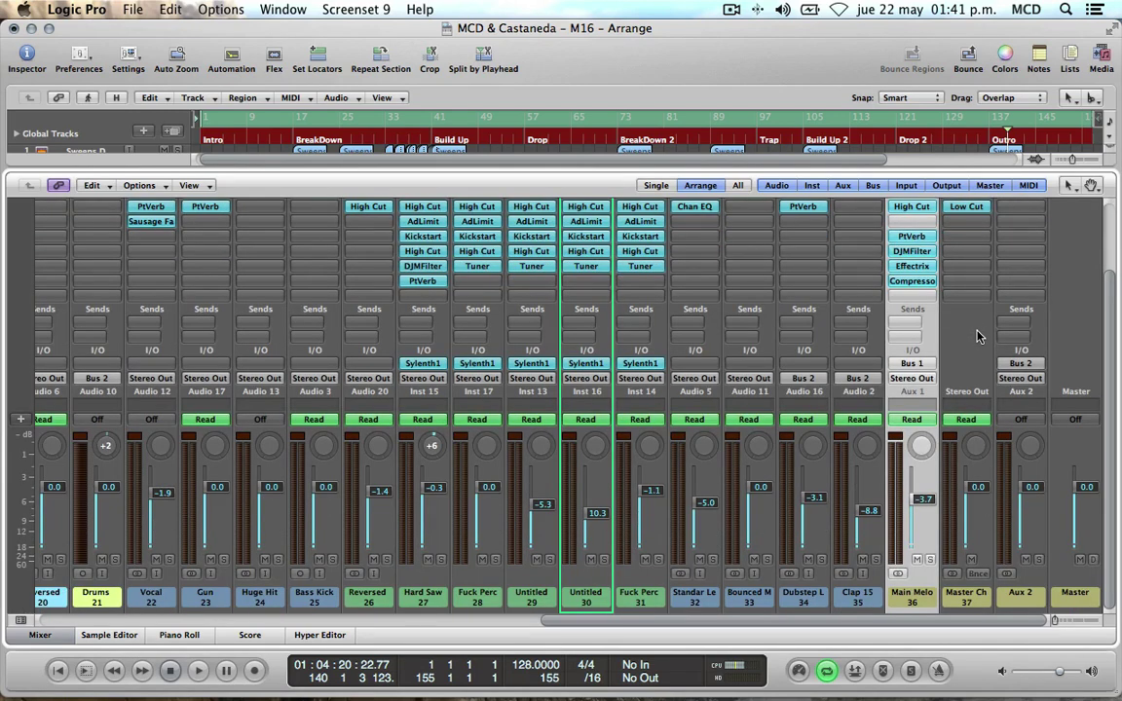
key(p)
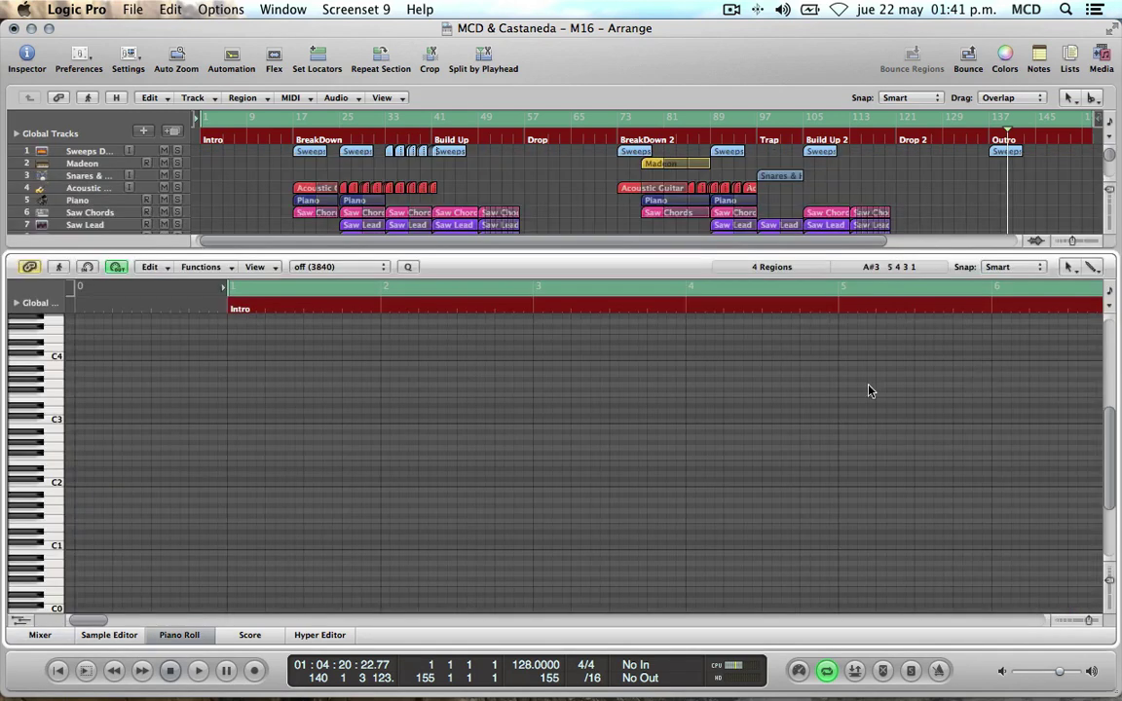
key(p)
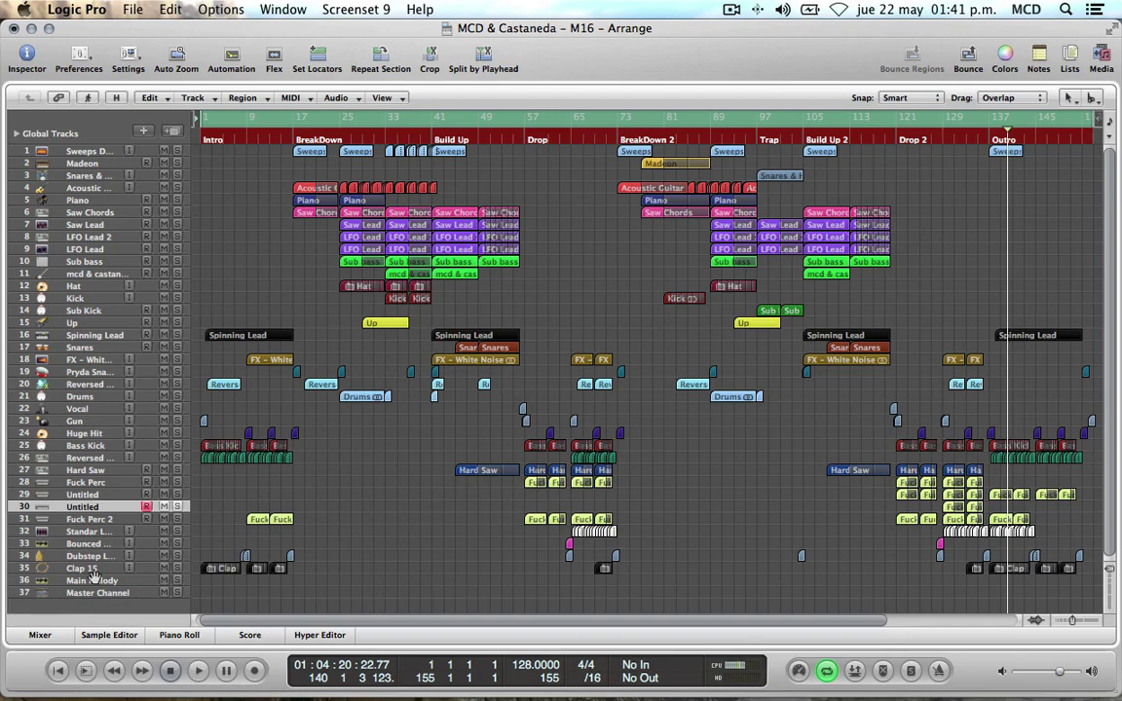
Step: Select the Master Channel track and show its channel strip's inserts in the Mixer
mouse_move(92, 576)
mouse_down()
mouse_move(100, 611)
mouse_move(100, 588)
mouse_up()
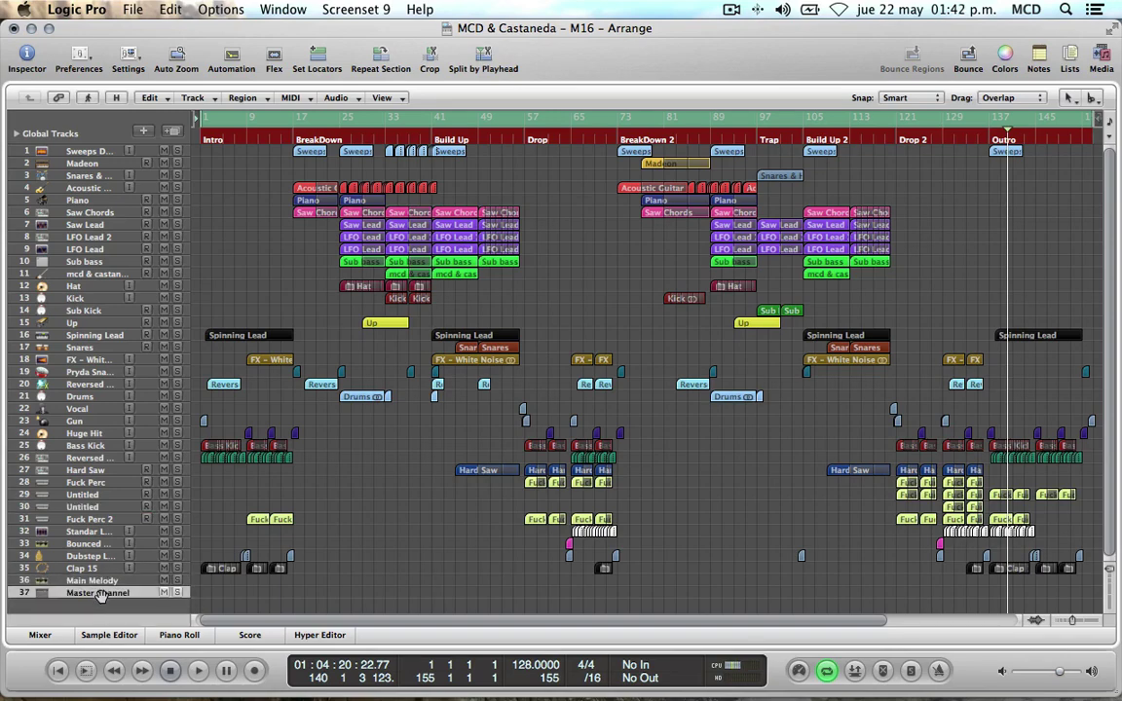
key(x)
click(983, 364)
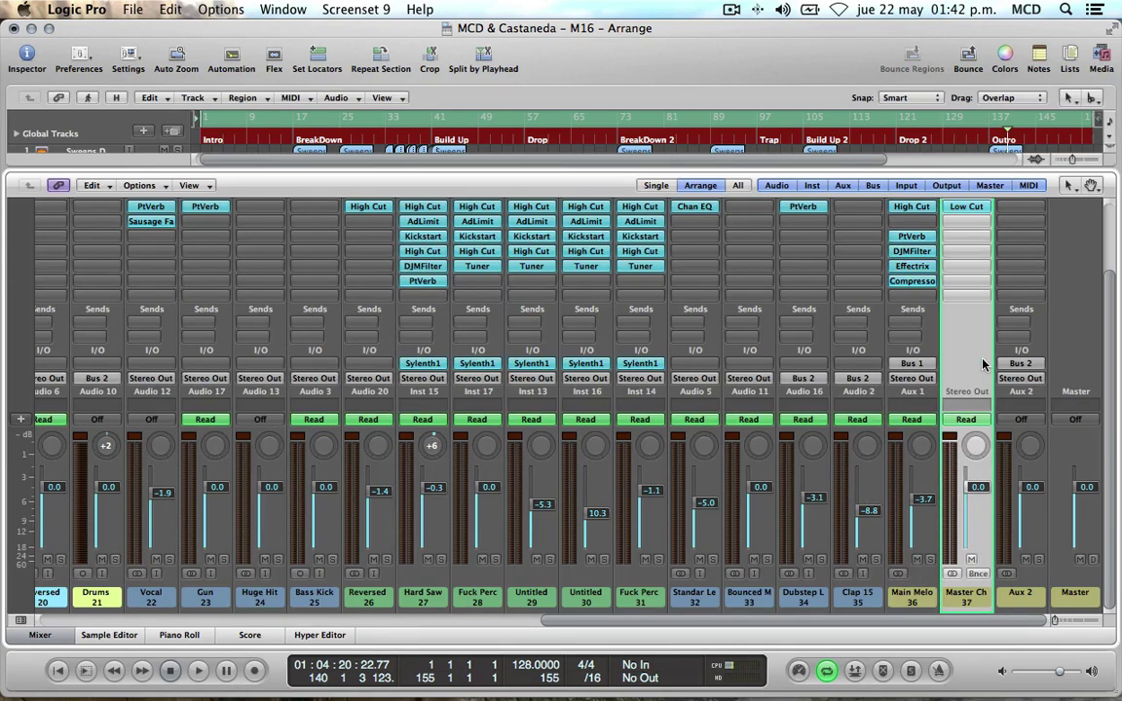
scroll(960, 331, up, 3)
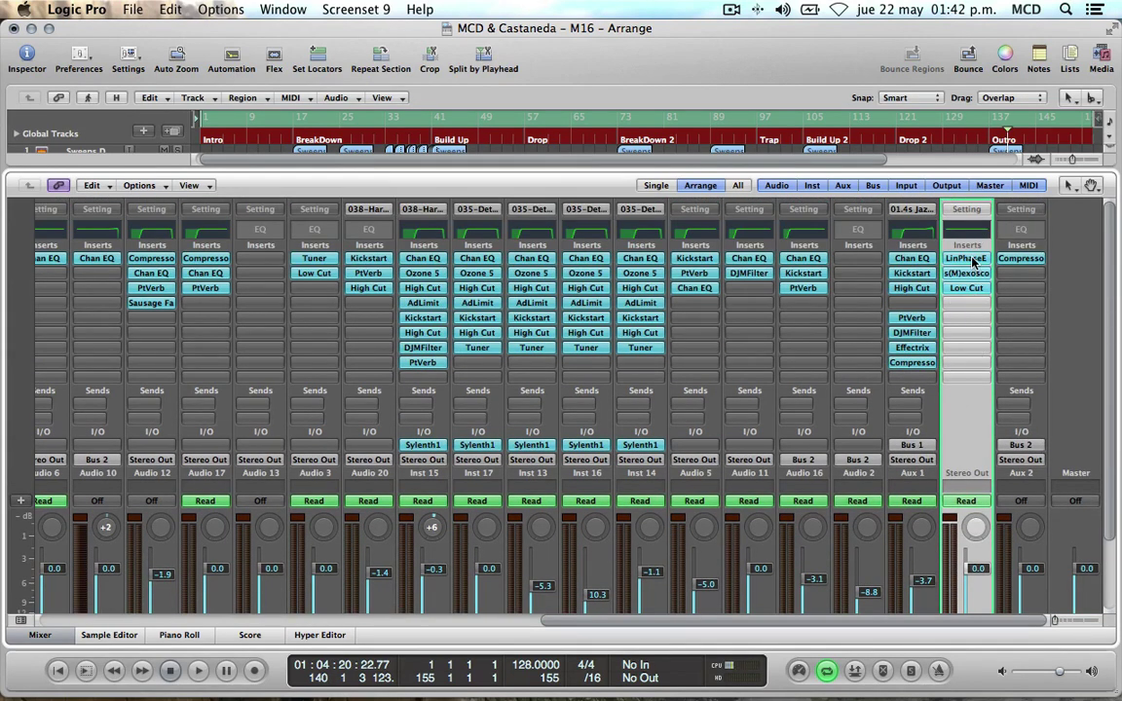
Step: Check the Linear Phase EQ settings on the Master Channel and remove that plug-in from its insert slot
click(967, 259)
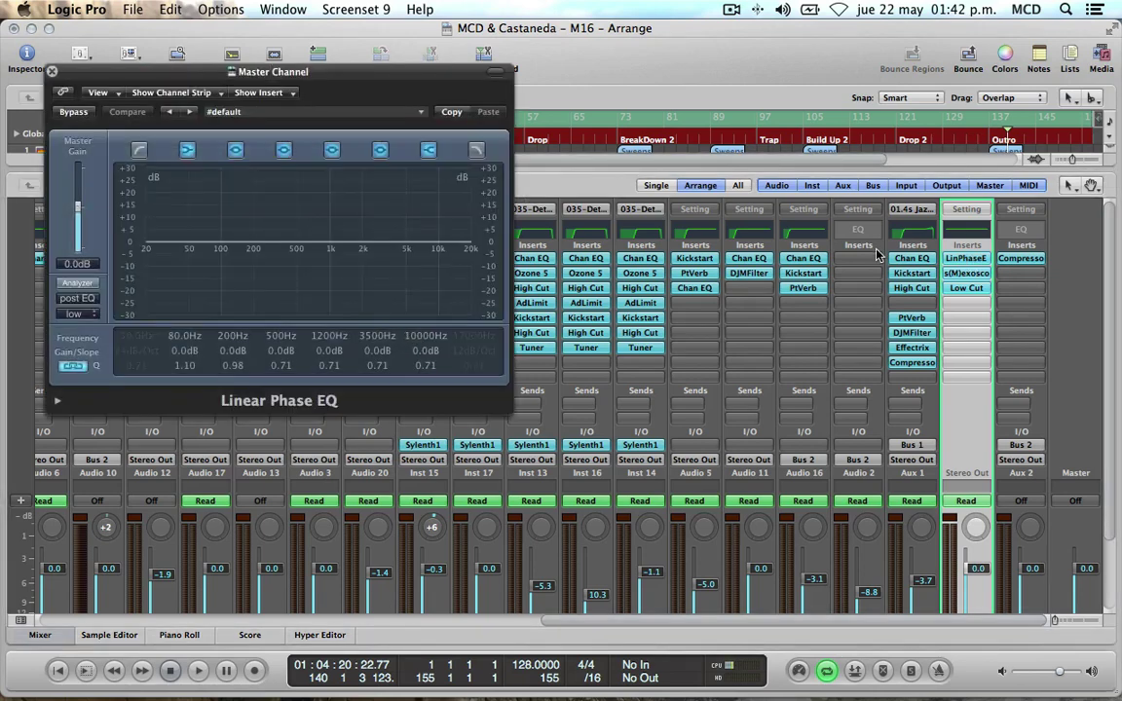
click(53, 73)
click(969, 258)
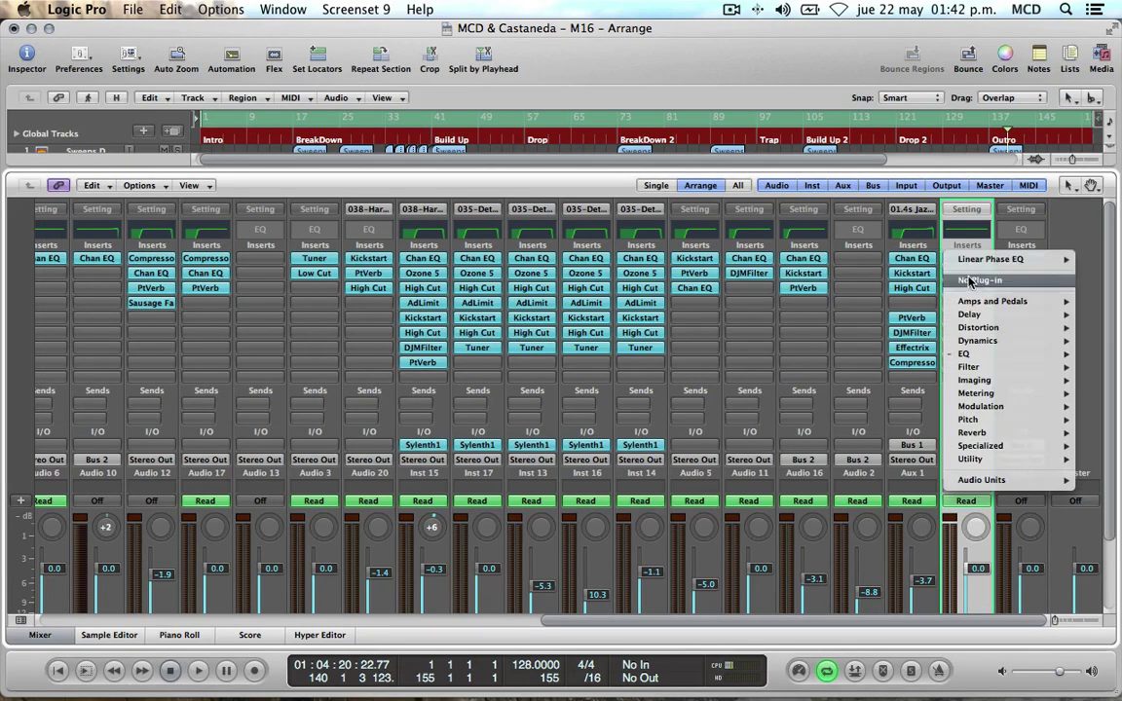
click(969, 279)
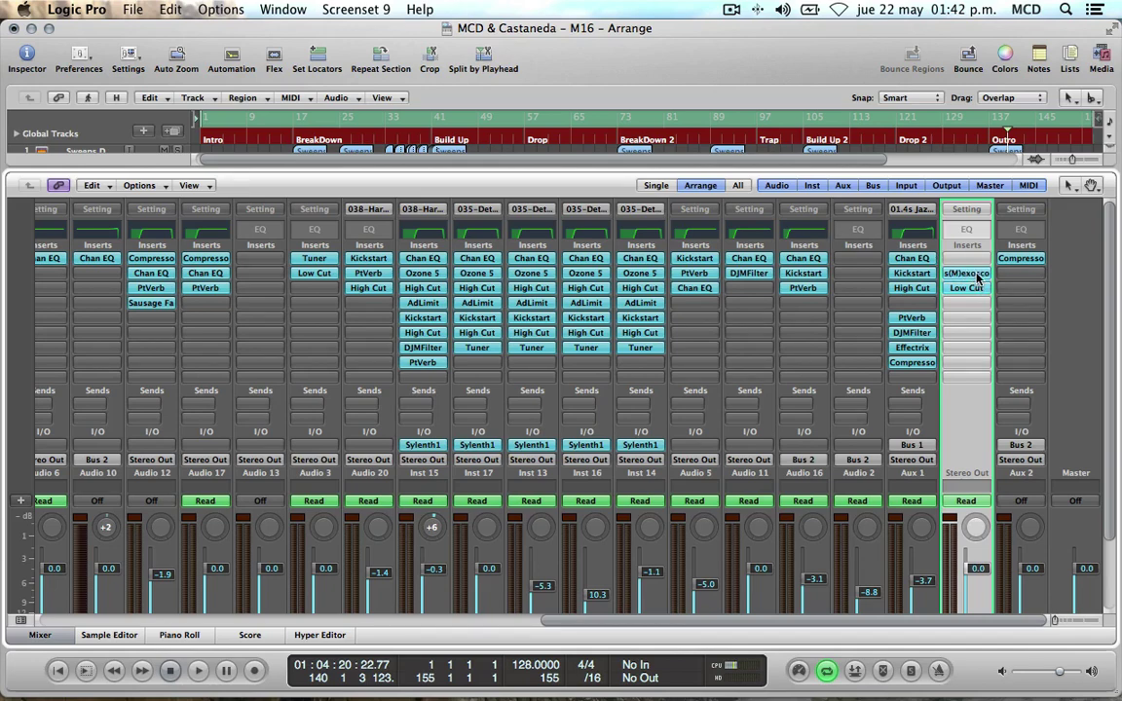
Step: Show the Master Channel's s(M)exoscope plug-in, hide the Mixer and play the opening from bar 1 to watch the waveform
click(974, 274)
key(x)
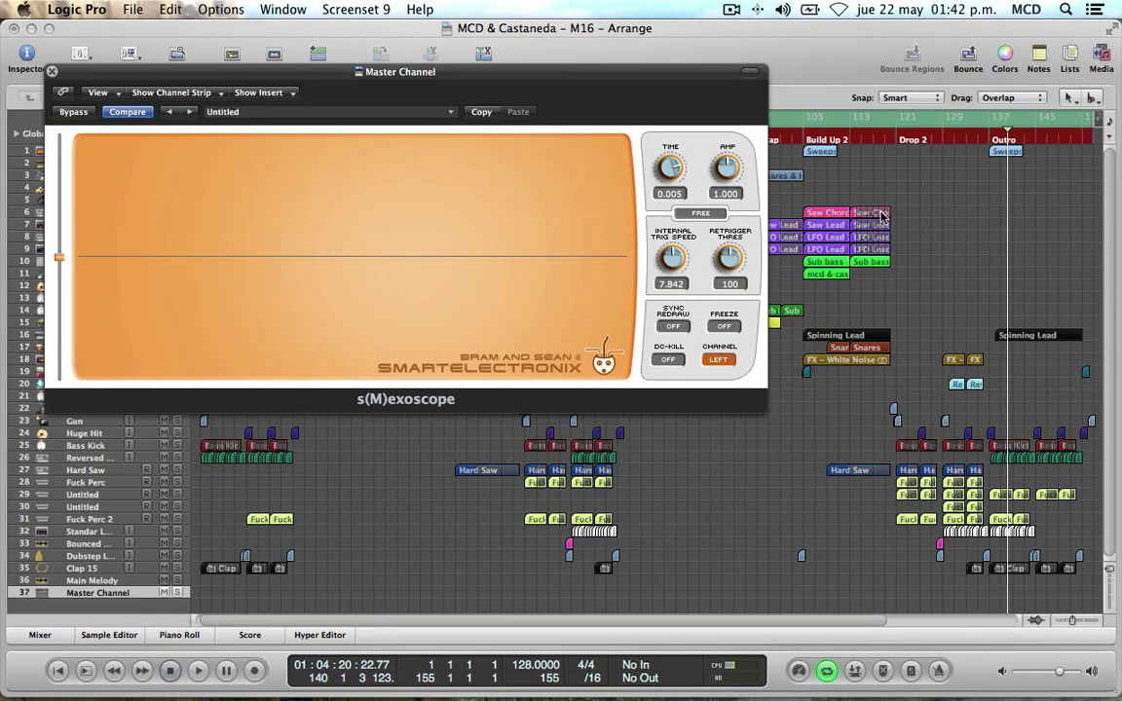
key(Return)
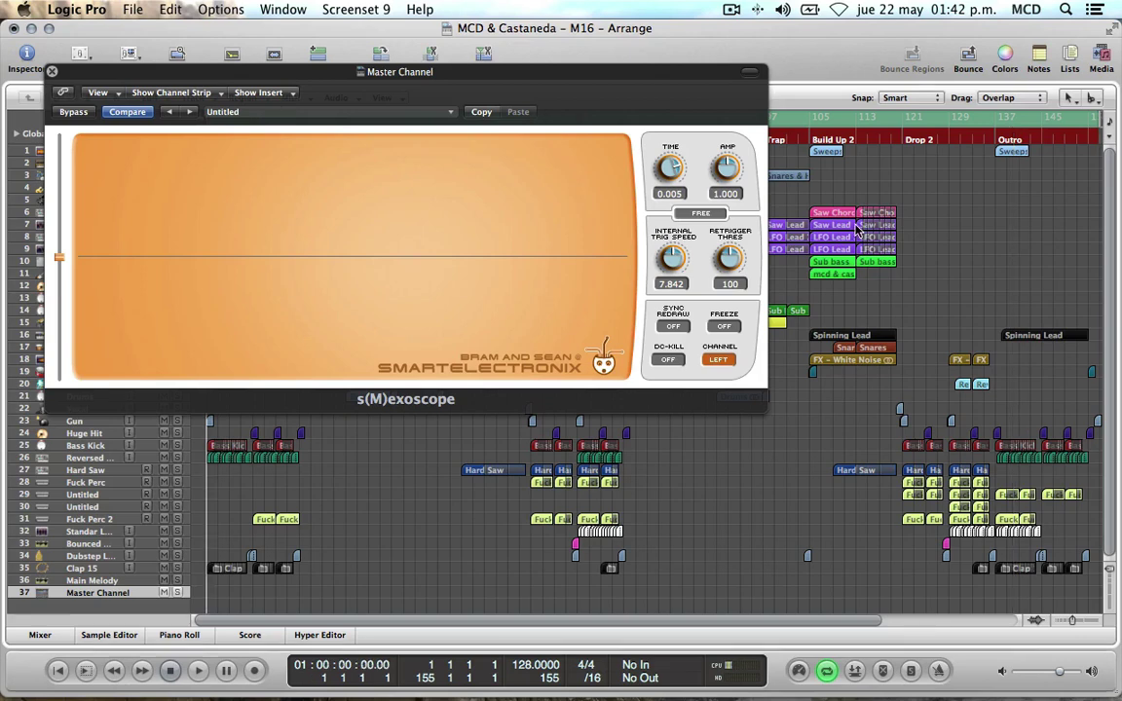
key(space)
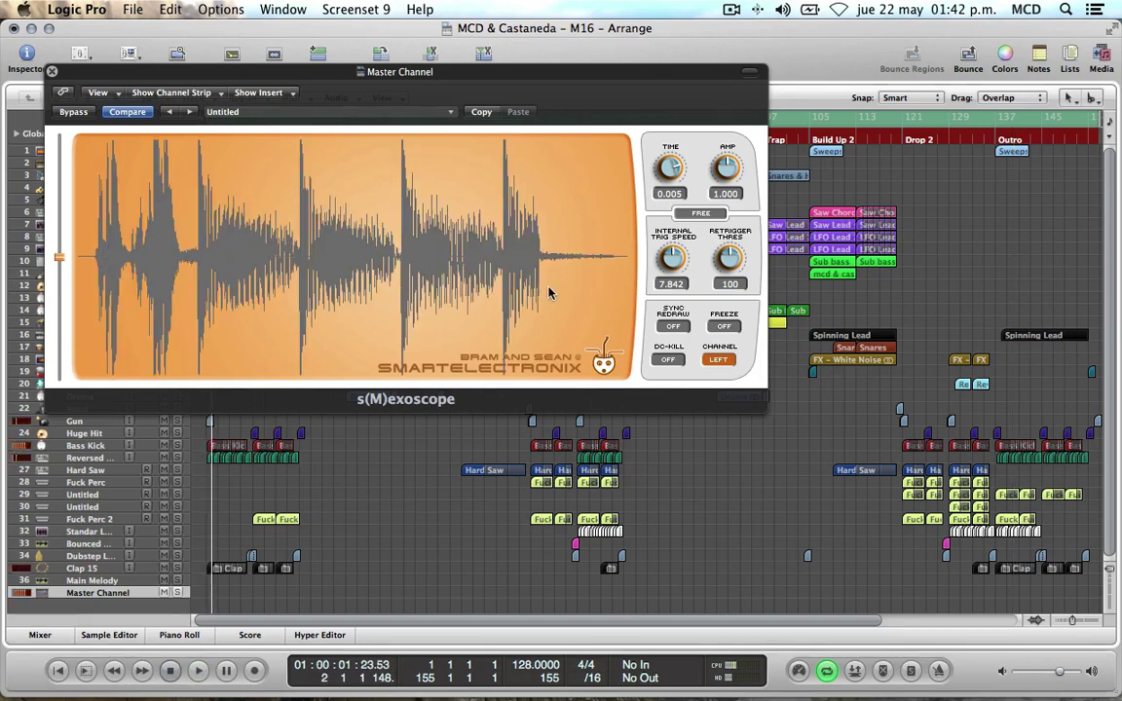
mouse_move(984, 653)
key(space)
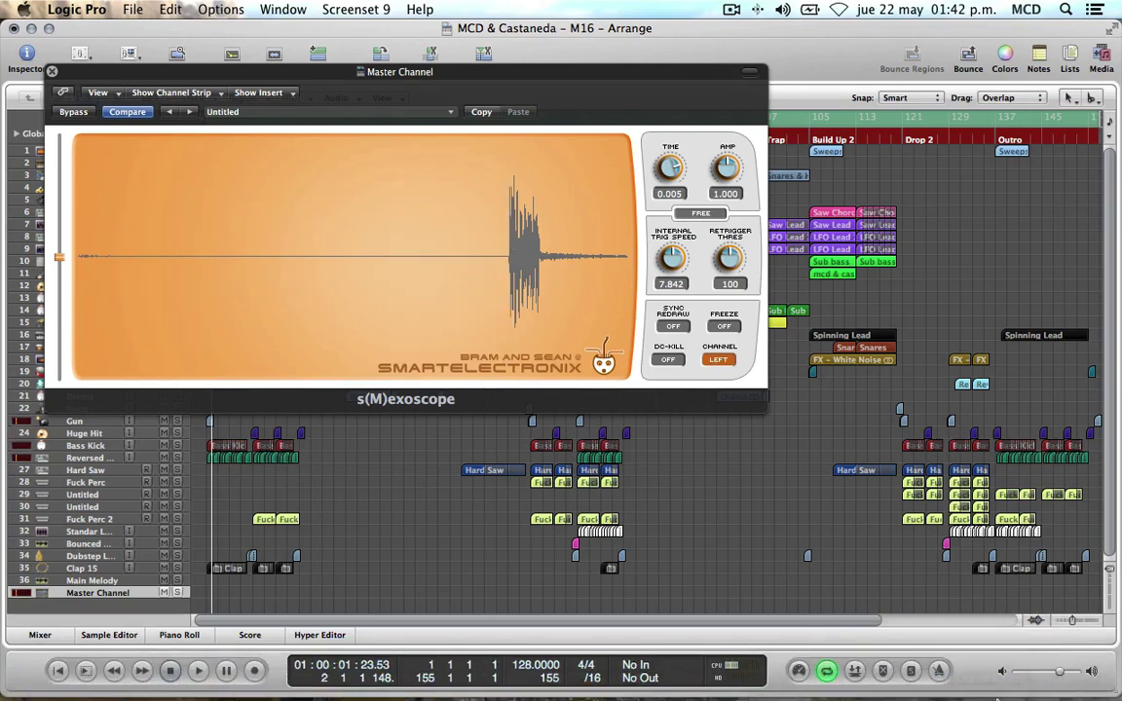
Step: Review the Master Channel's fader and inserts in the Mixer, close the s(M)exoscope window and hide the Mixer
key(x)
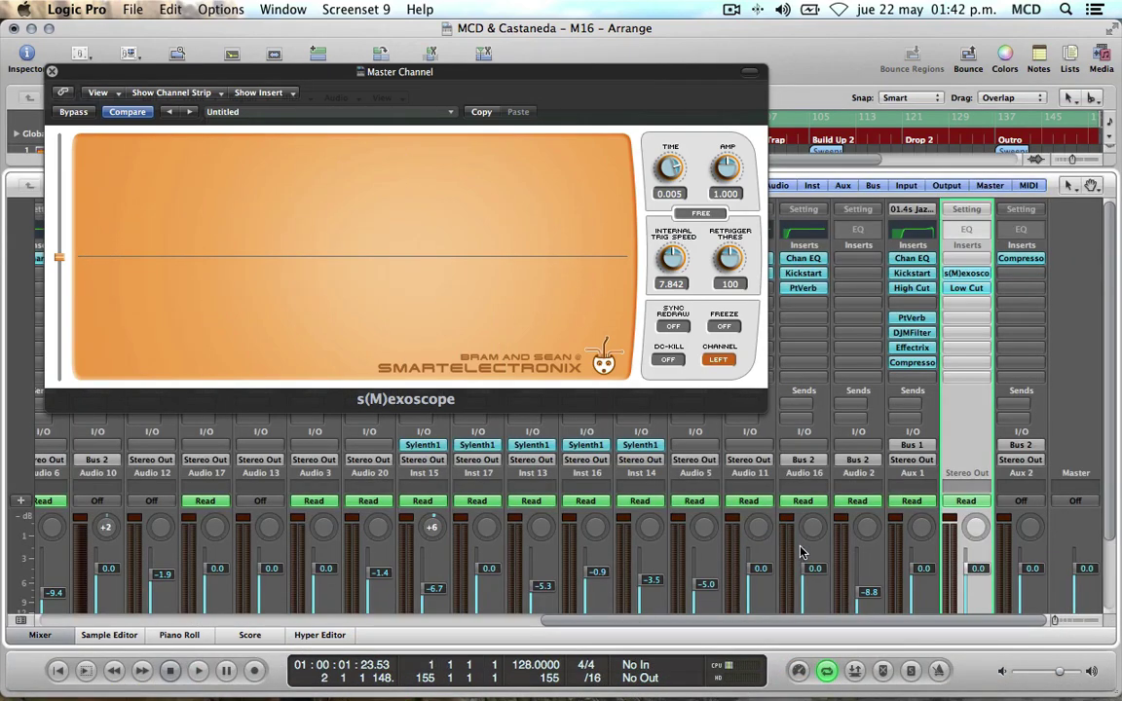
scroll(801, 552, down, 3)
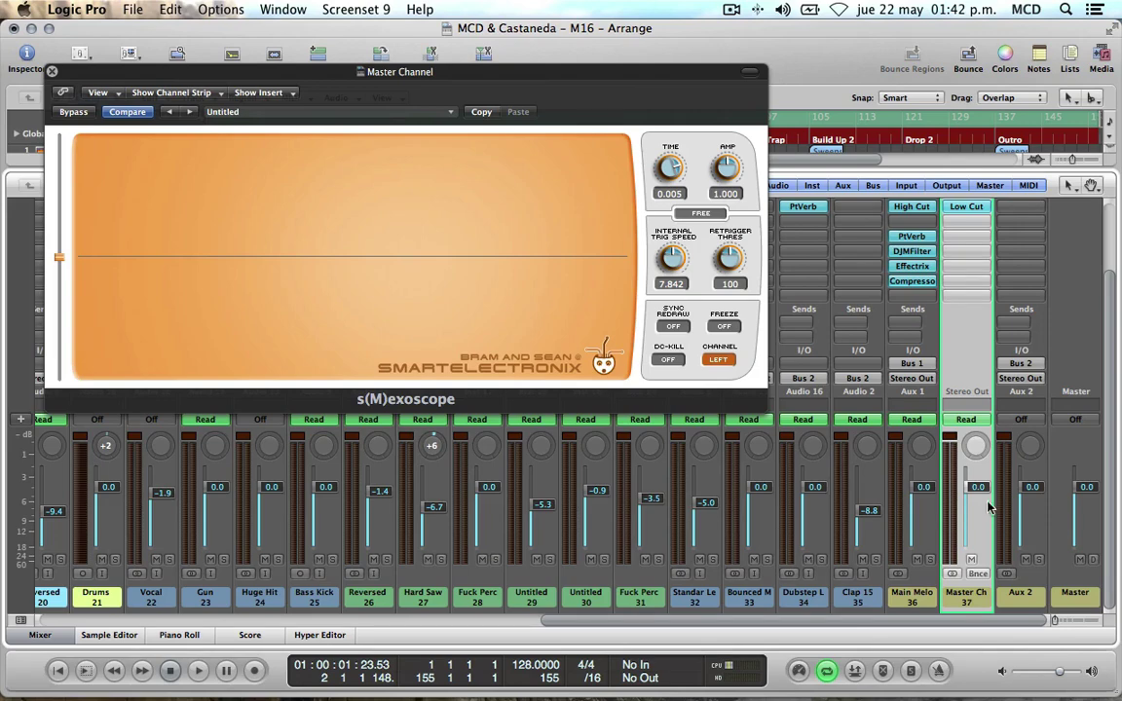
scroll(979, 496, up, 3)
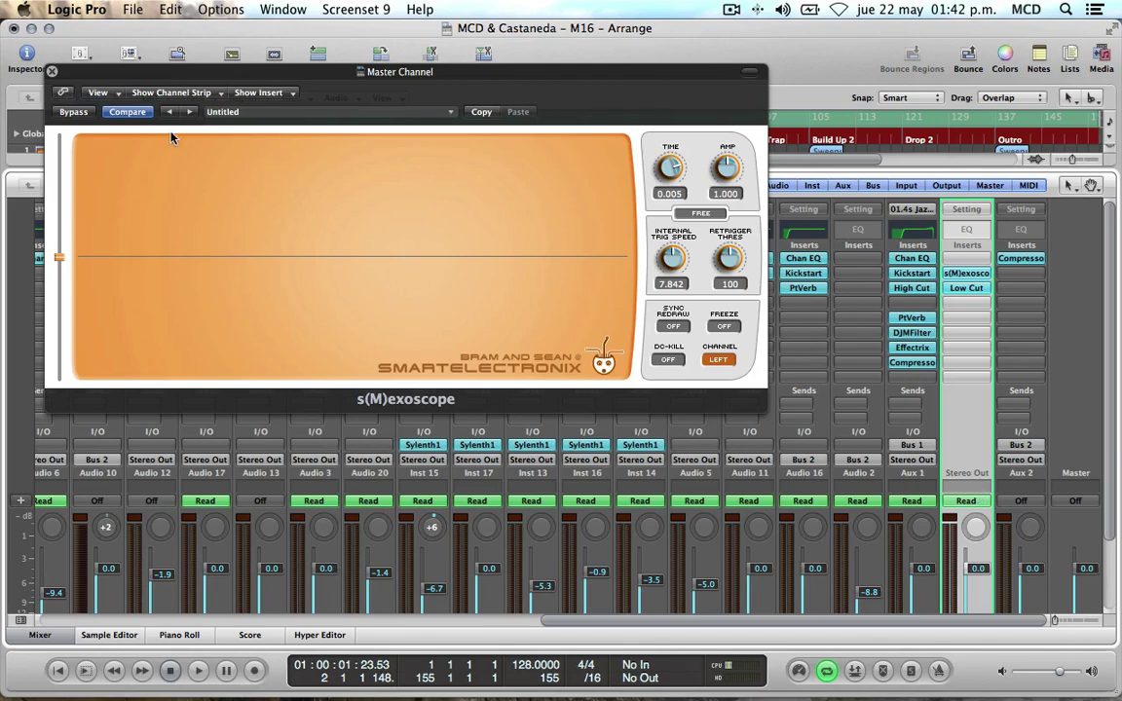
click(53, 73)
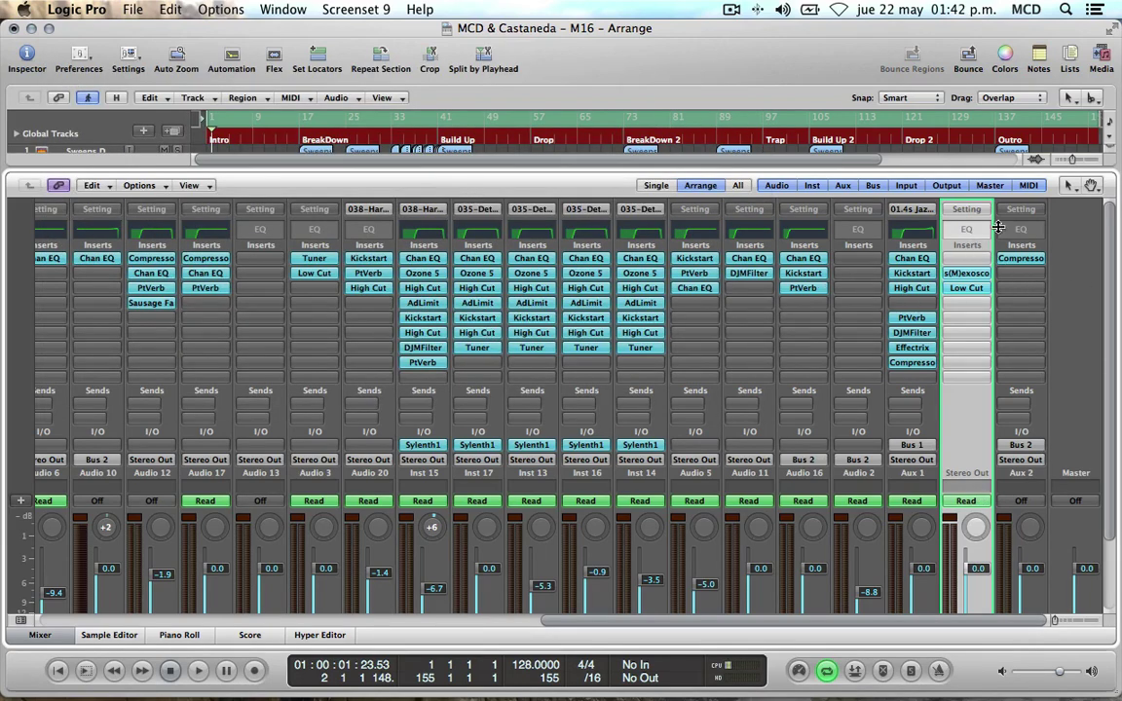
scroll(1003, 428, down, 3)
key(x)
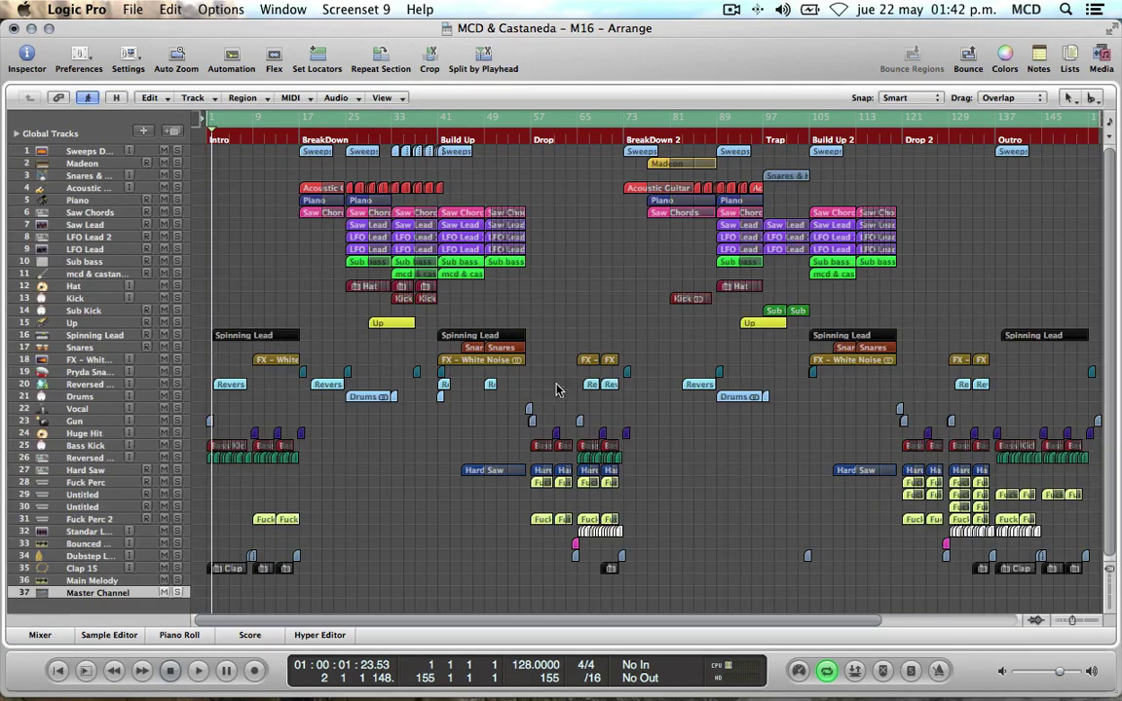
scroll(513, 277, right, 1)
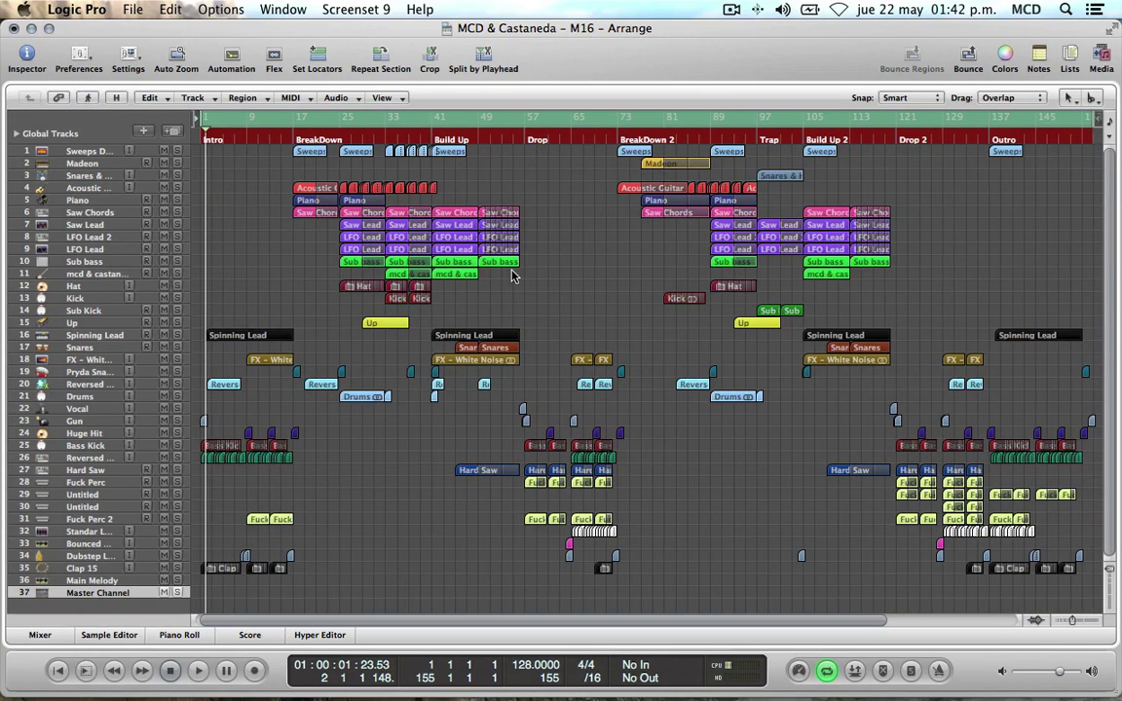
click(730, 10)
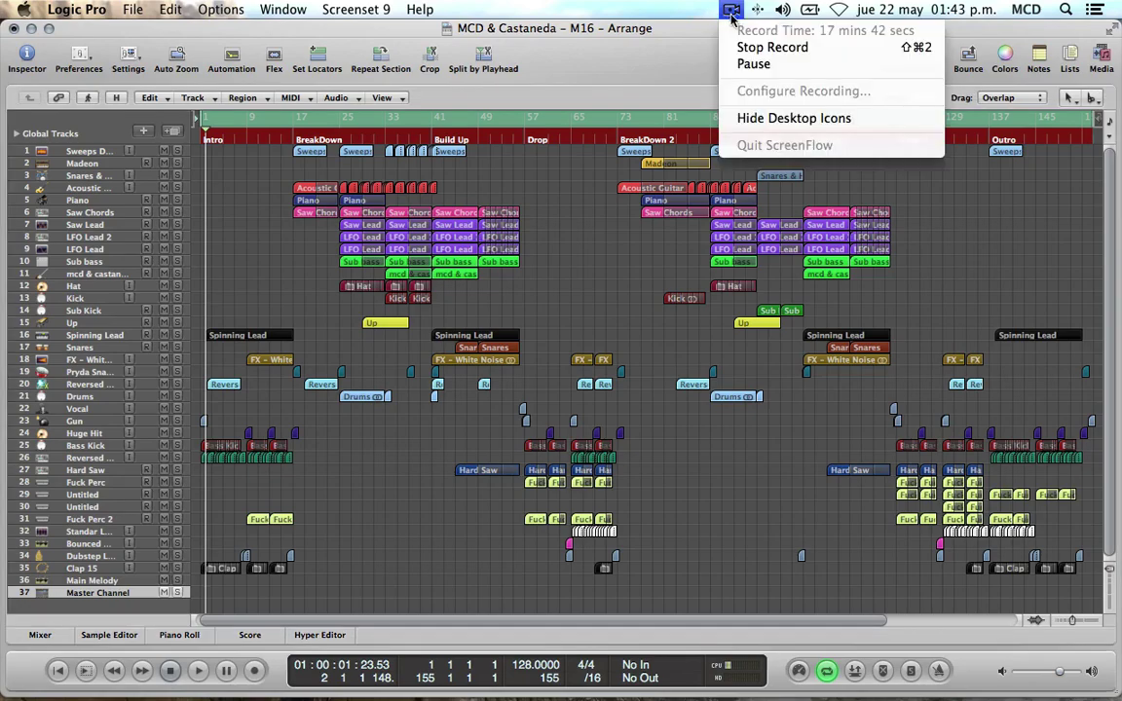